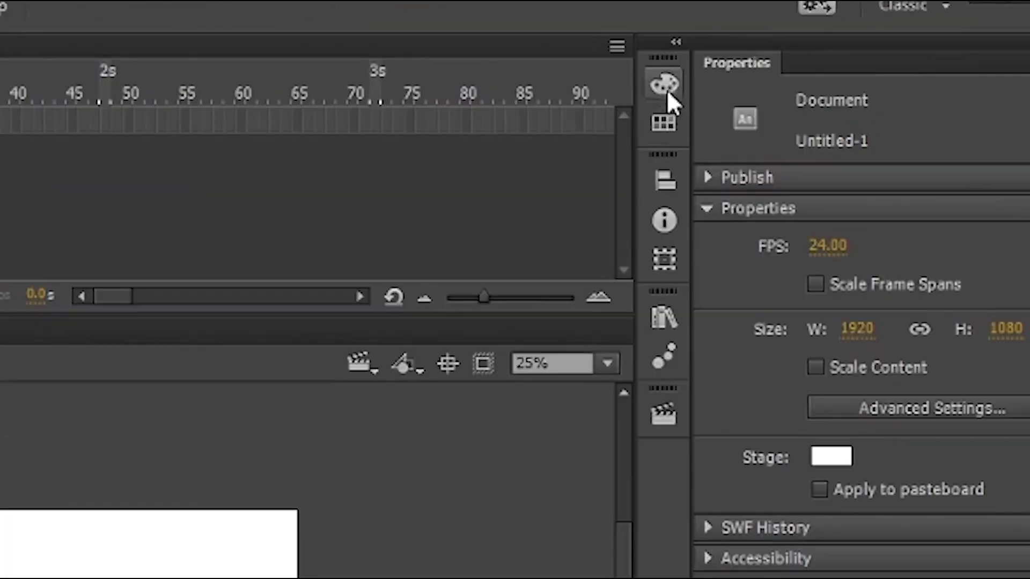
Choose a green fill colour of about R 0, G 163, B 72 and display the colour swatches.
left_click(792, 54)
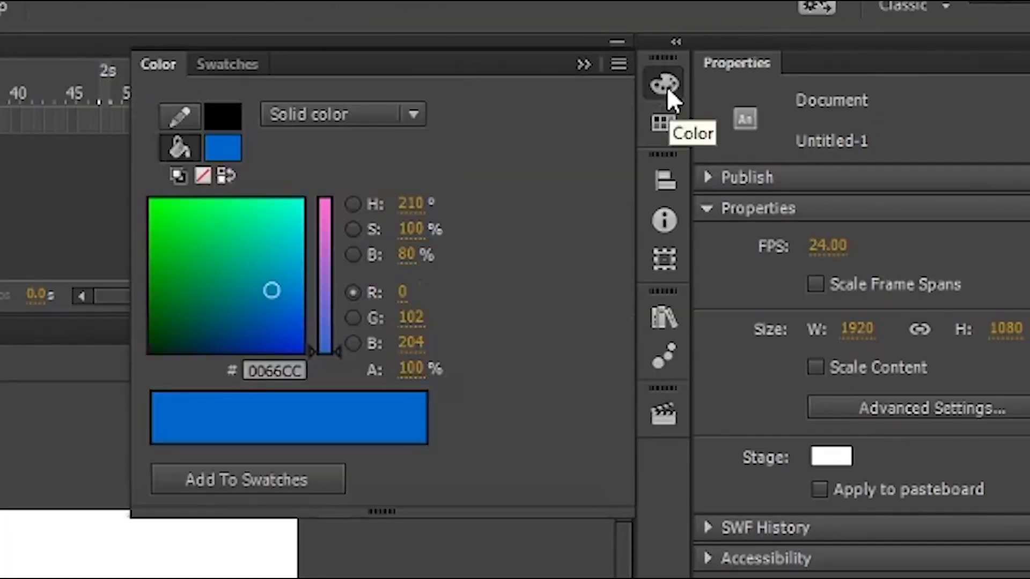
mouse_move(272, 287)
left_mouse_down()
mouse_move(242, 224)
mouse_move(258, 336)
mouse_move(193, 253)
left_mouse_up()
left_click(256, 61)
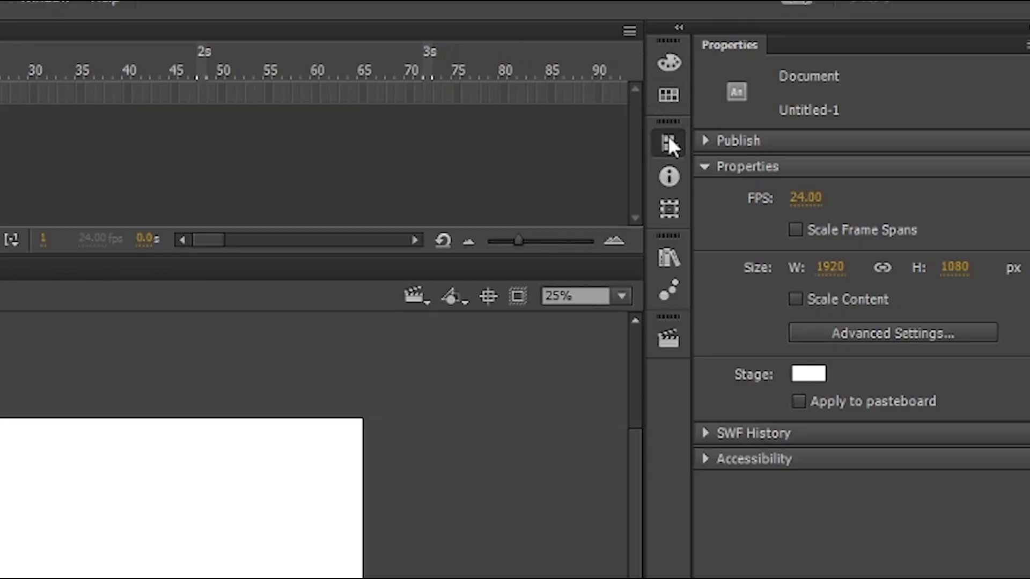
Look through the Align, Info, Transform, Library and Motion Presets panels, ending with the list of default presets.
left_click(669, 139)
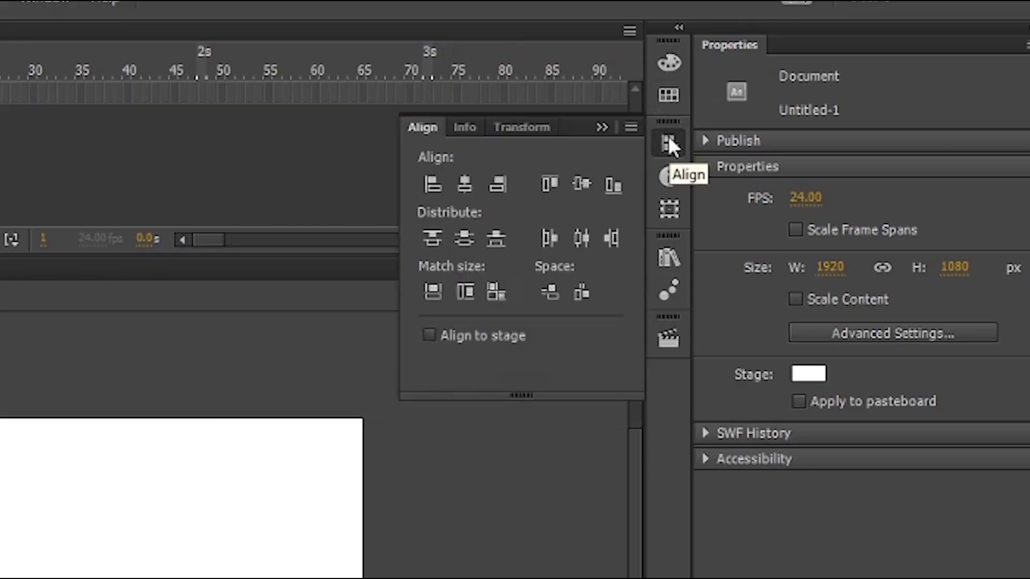
left_click(473, 129)
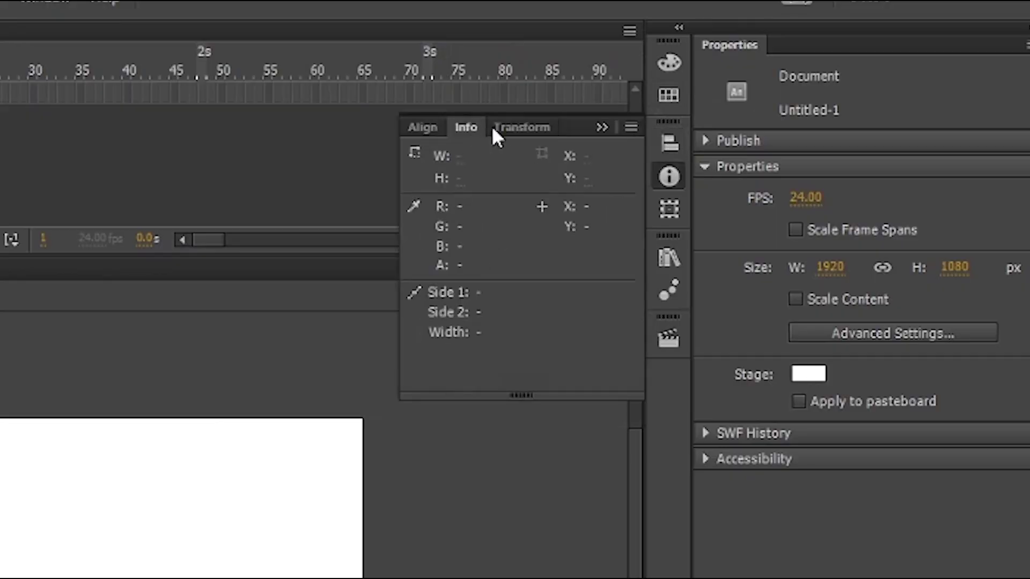
left_click(529, 129)
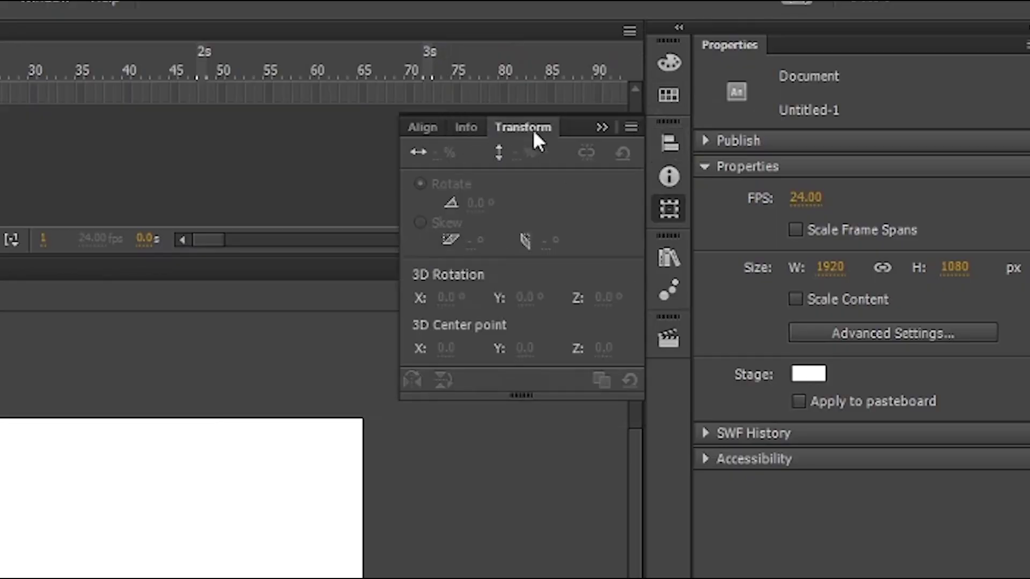
left_click(672, 256)
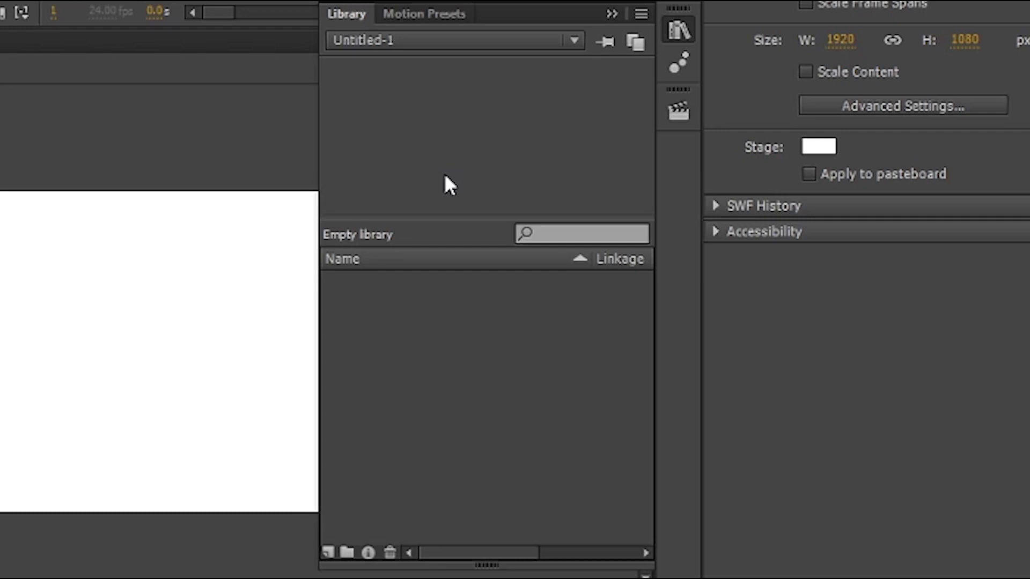
left_click(412, 16)
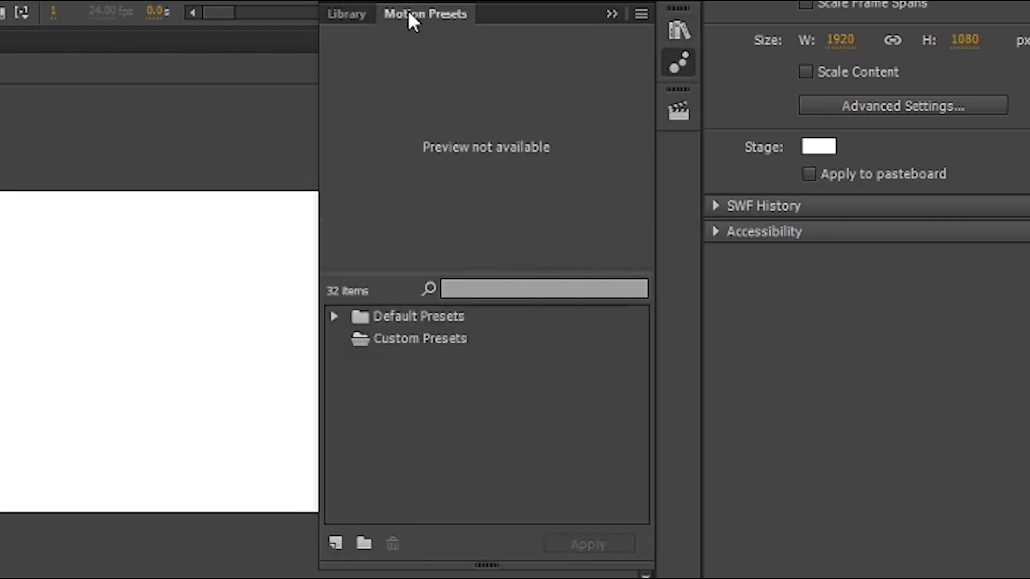
left_click(334, 317)
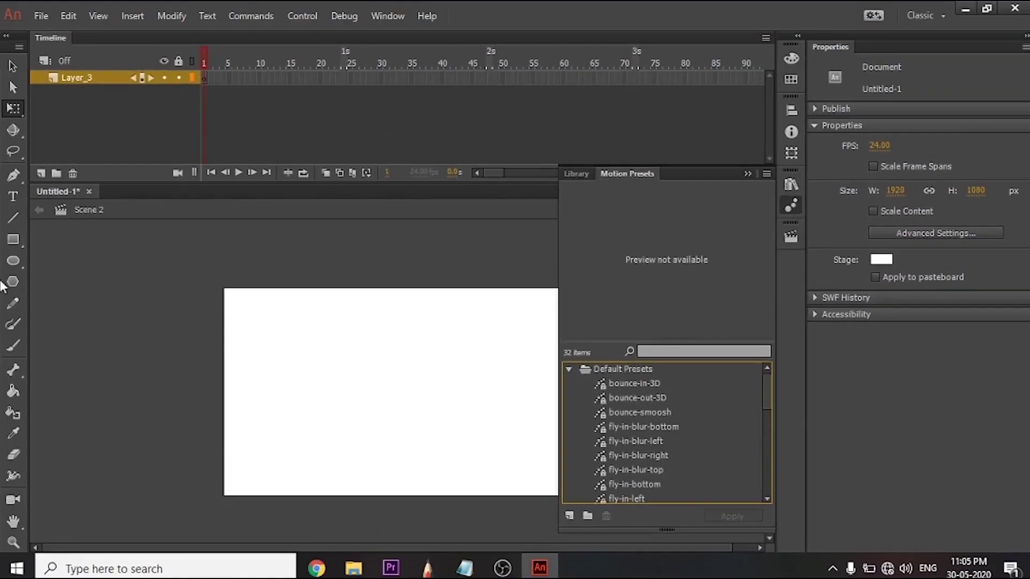
Draw a green circle about 248 px wide left of the stage's centre.
left_click(14, 260)
left_click_drag(304, 359, 355, 408)
Select the whole green circle with its outline and convert it to a Movie Clip symbol named Symbol 1.
key("v")
left_click_drag(380, 351, 301, 416)
right_click(325, 400)
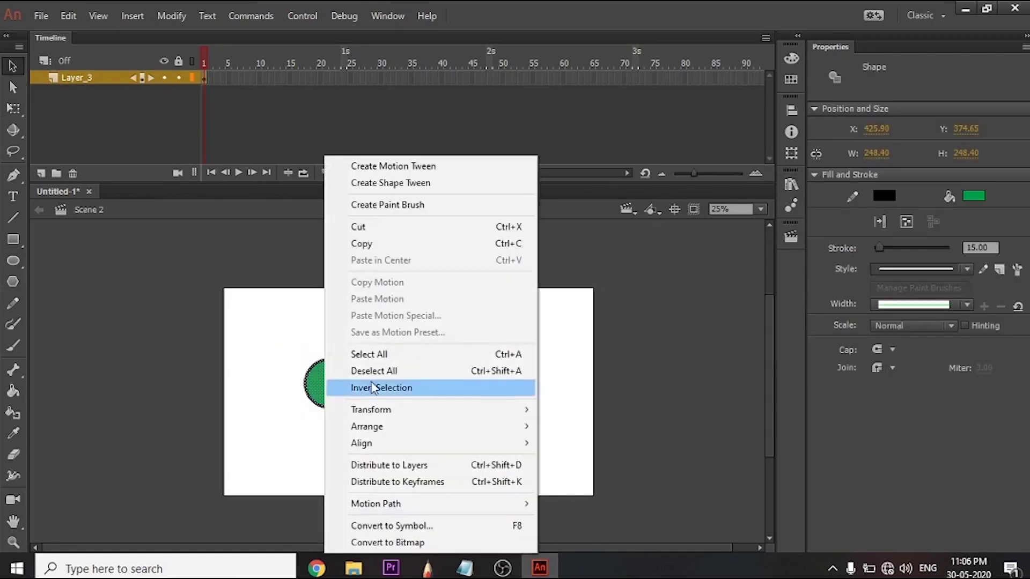
left_click(416, 526)
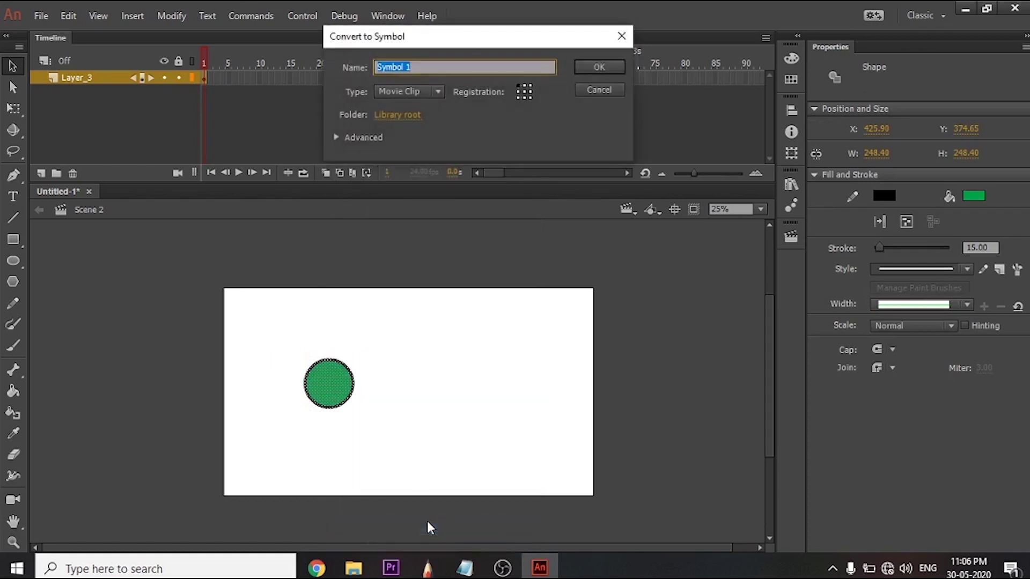
left_click(410, 92)
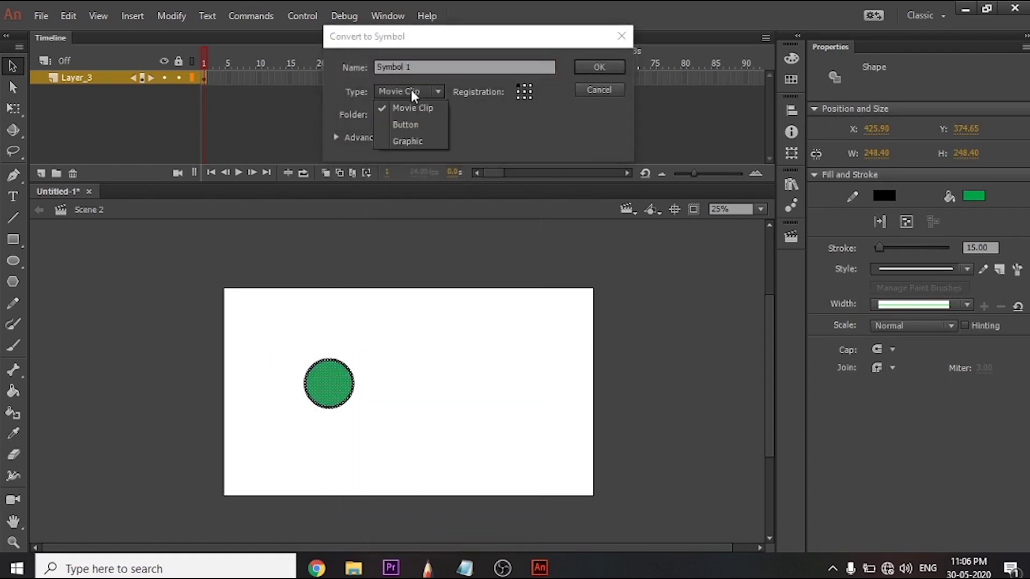
left_click(424, 110)
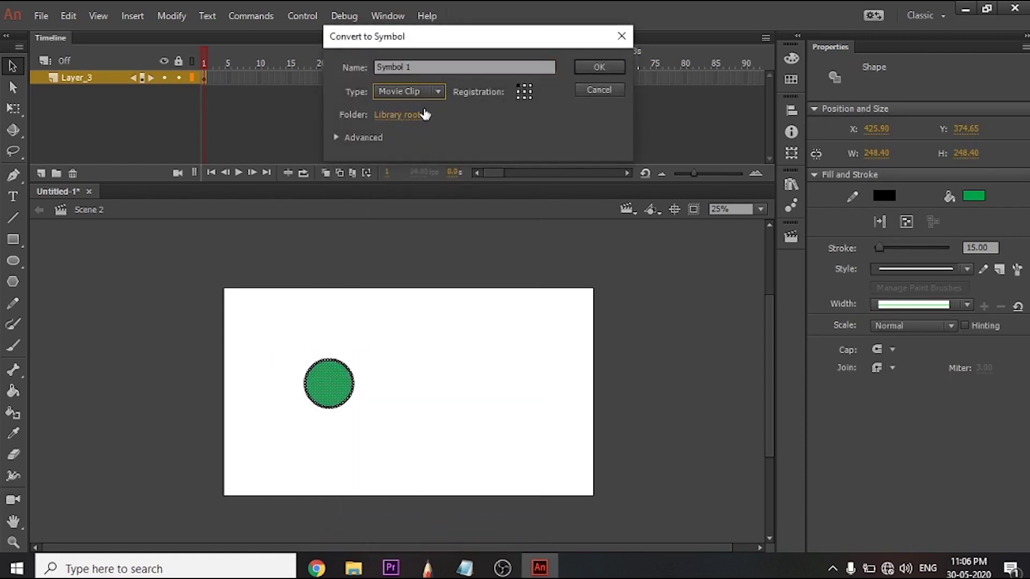
left_click(586, 66)
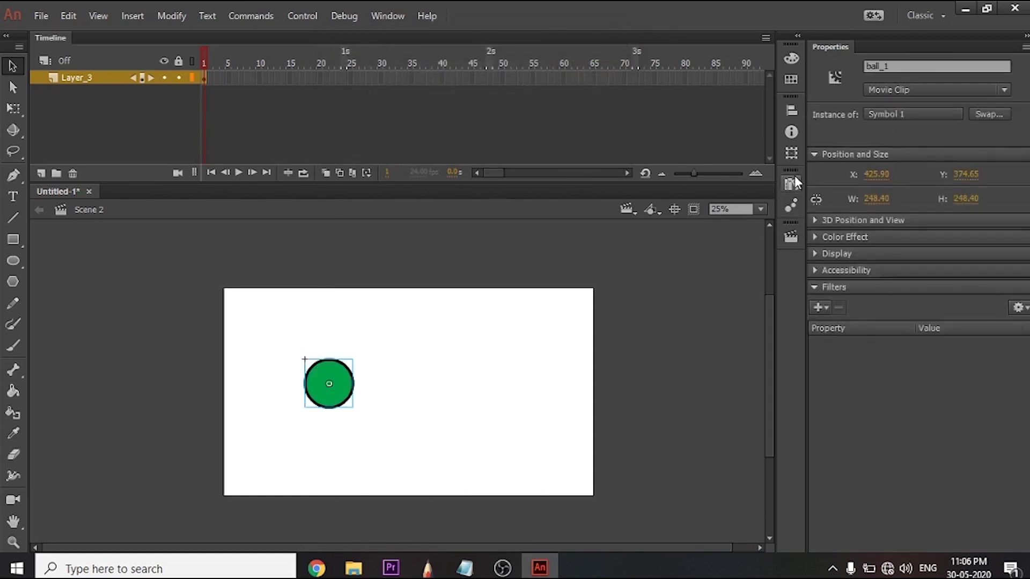
Apply the bounce-in-3D default motion preset to the circle symbol.
left_click(793, 184)
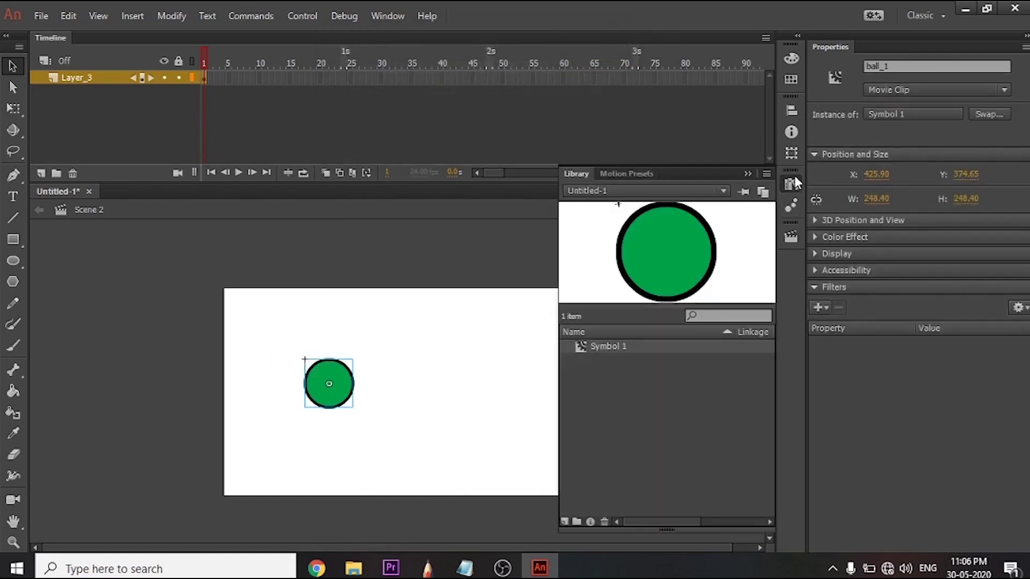
left_click(627, 173)
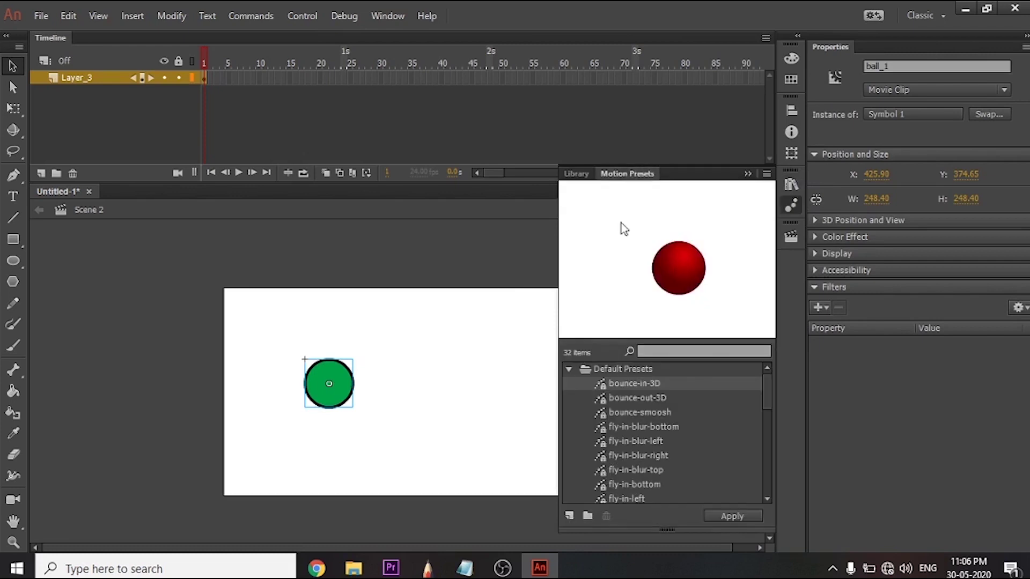
left_click(613, 383)
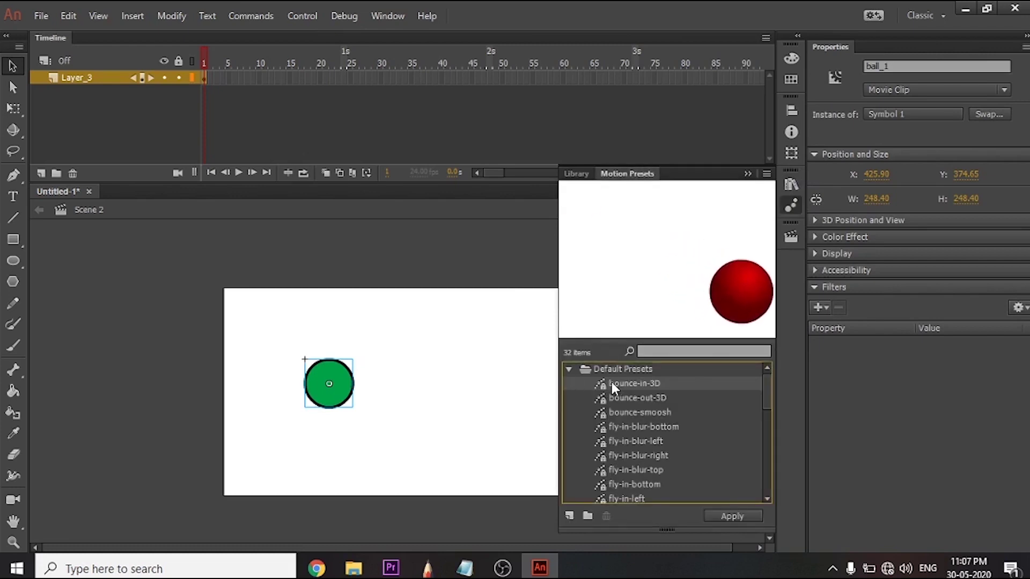
left_click(726, 511)
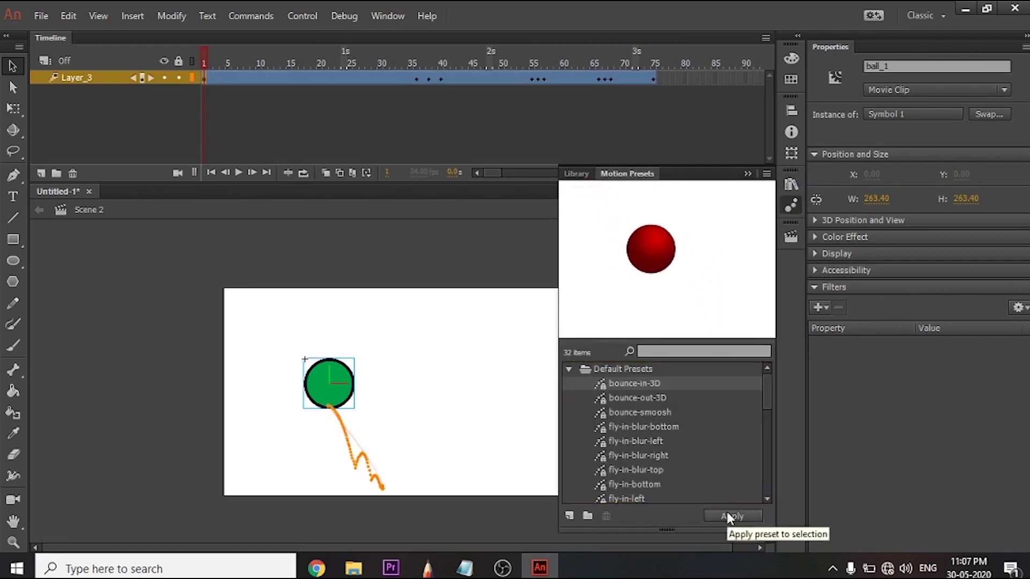
left_click(748, 174)
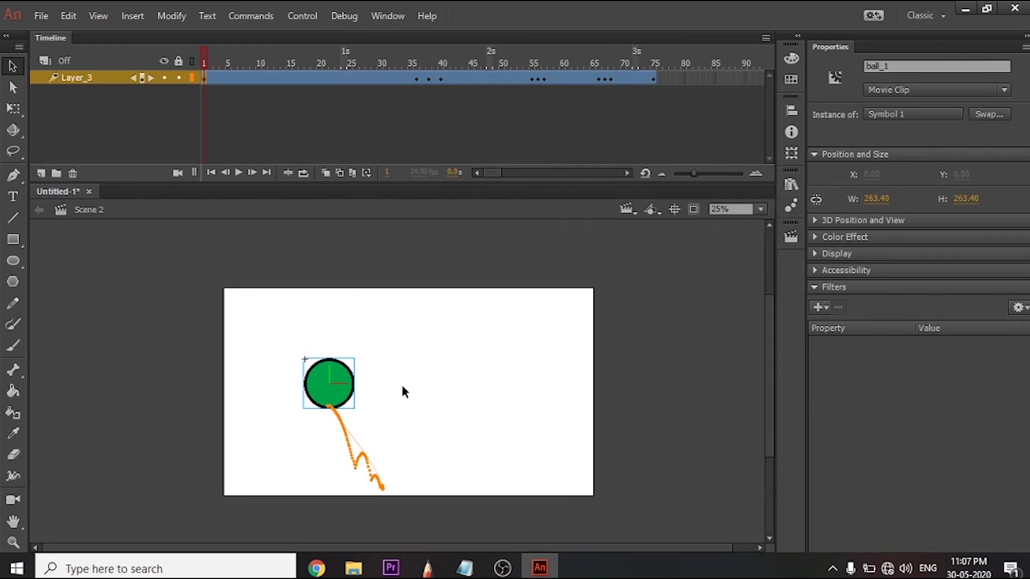
Play the circle's bounce animation on the timeline and test the movie.
key("Return")
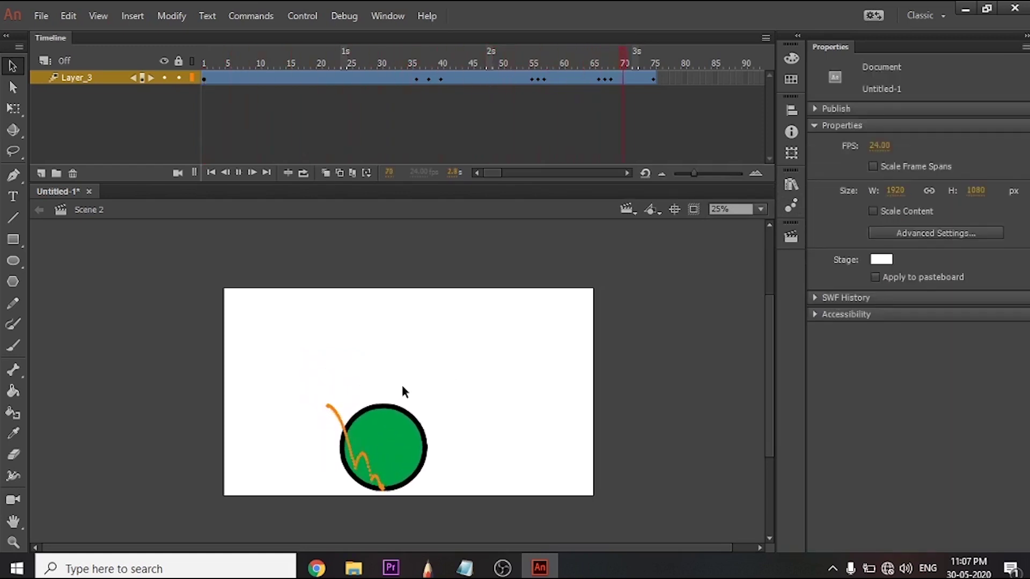
key("Return")
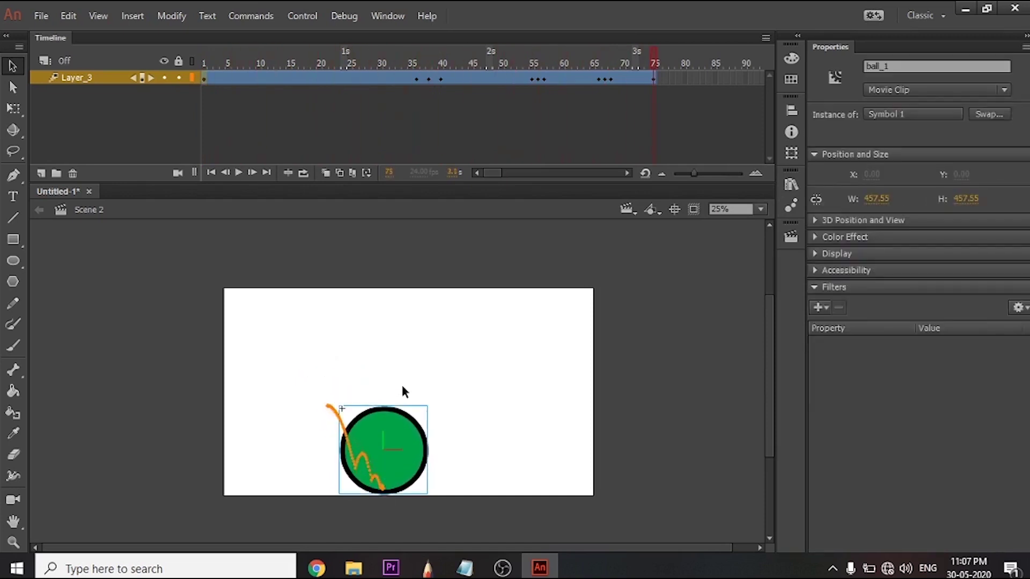
key("ctrl+Return")
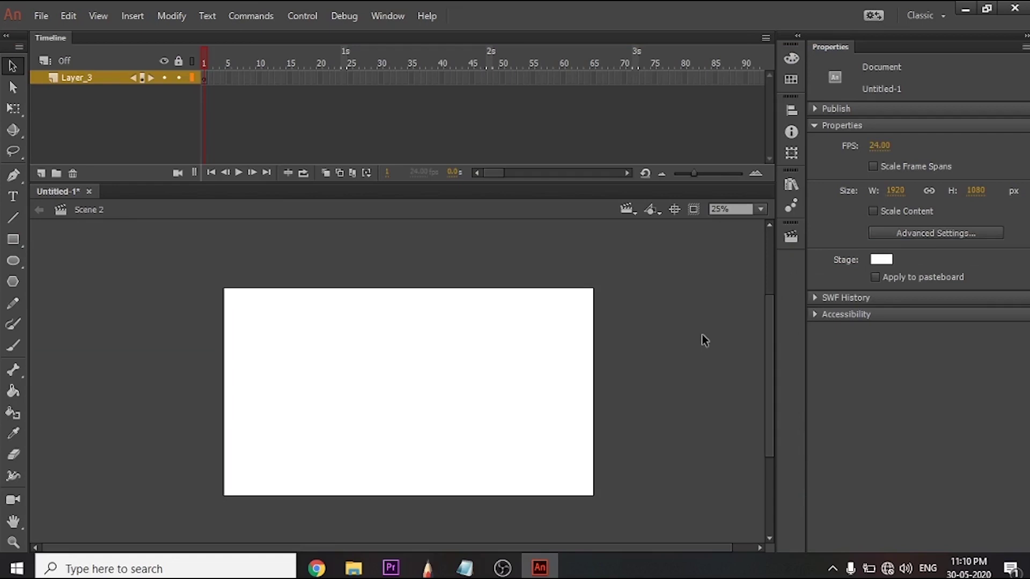
Rearrange the workspace so the Timeline is docked beneath the document window.
left_click_drag(490, 193, 734, 289)
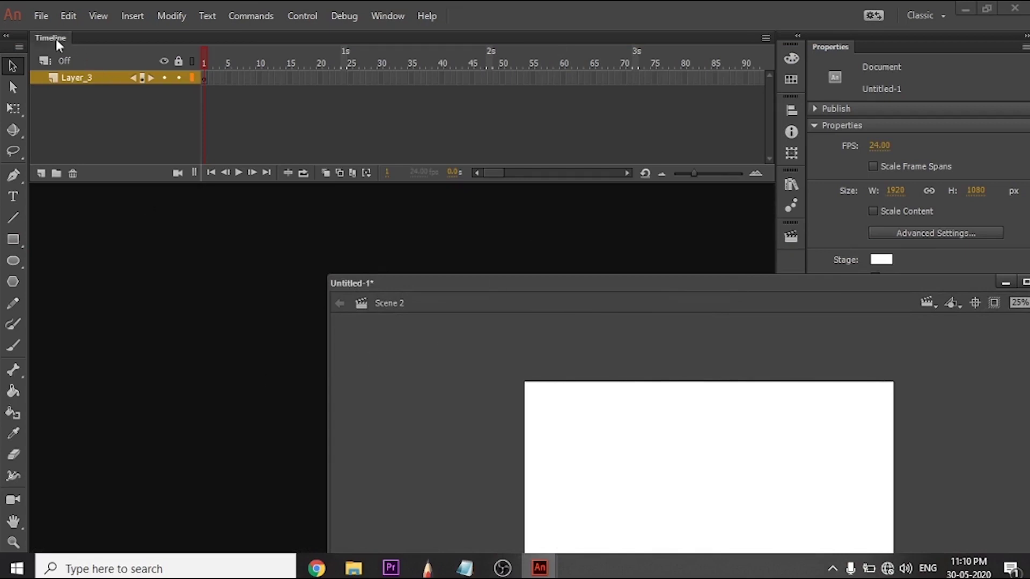
left_click_drag(56, 39, 61, 558)
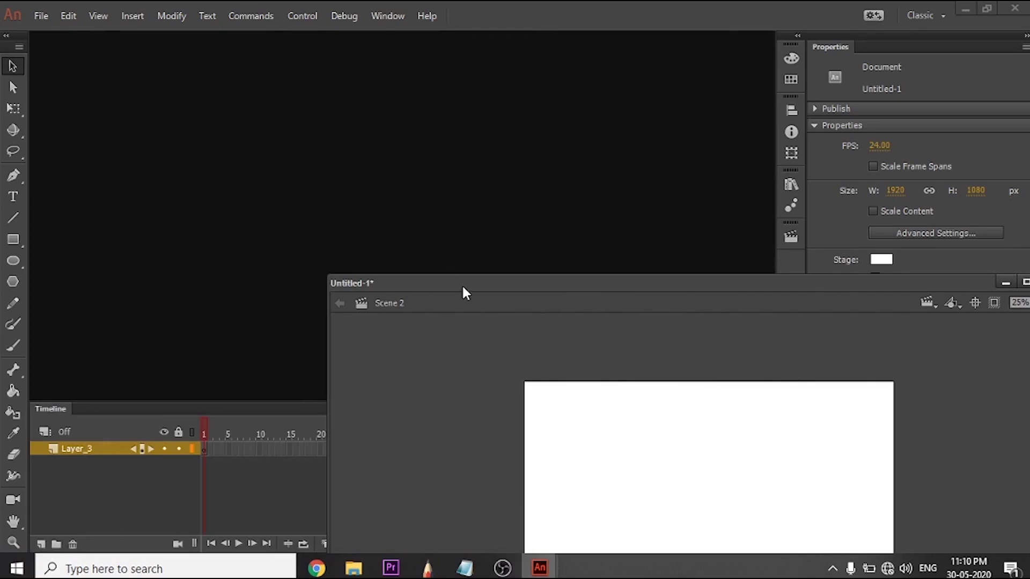
left_click_drag(461, 283, 156, 42)
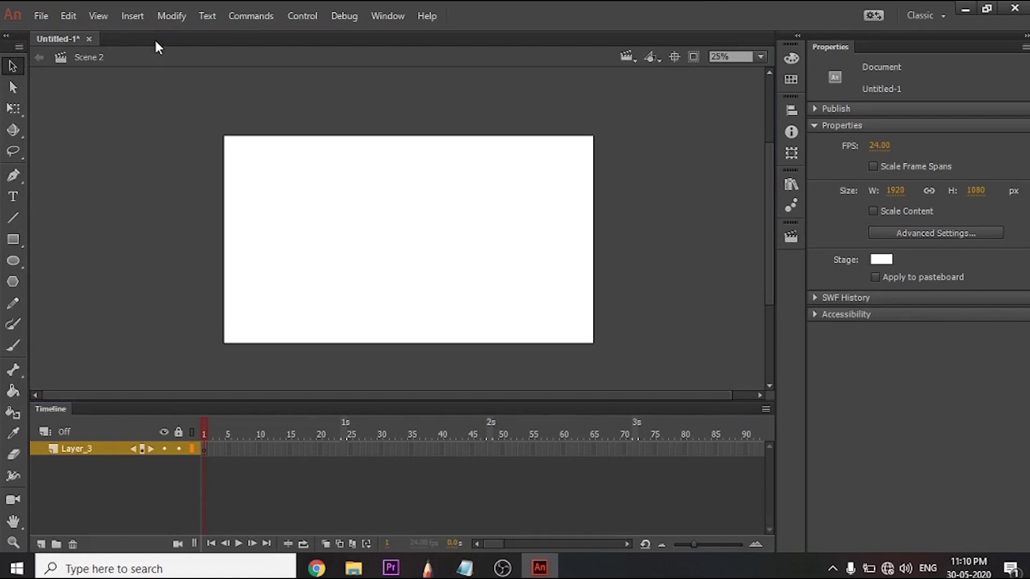
View the available workspaces, collapse the Properties panel to an icon and expand the column of iconised panels.
left_click(938, 16)
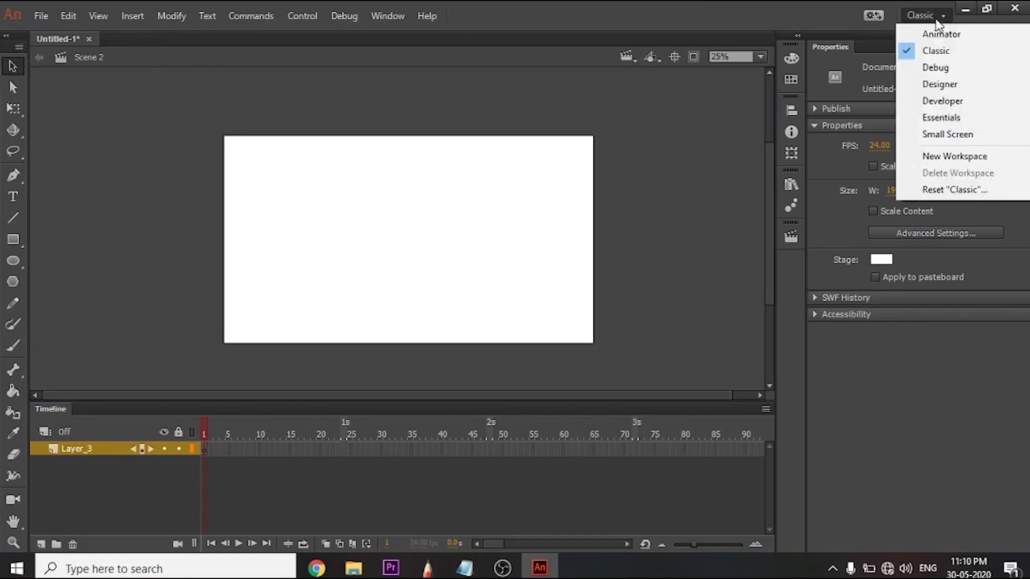
left_click(960, 141)
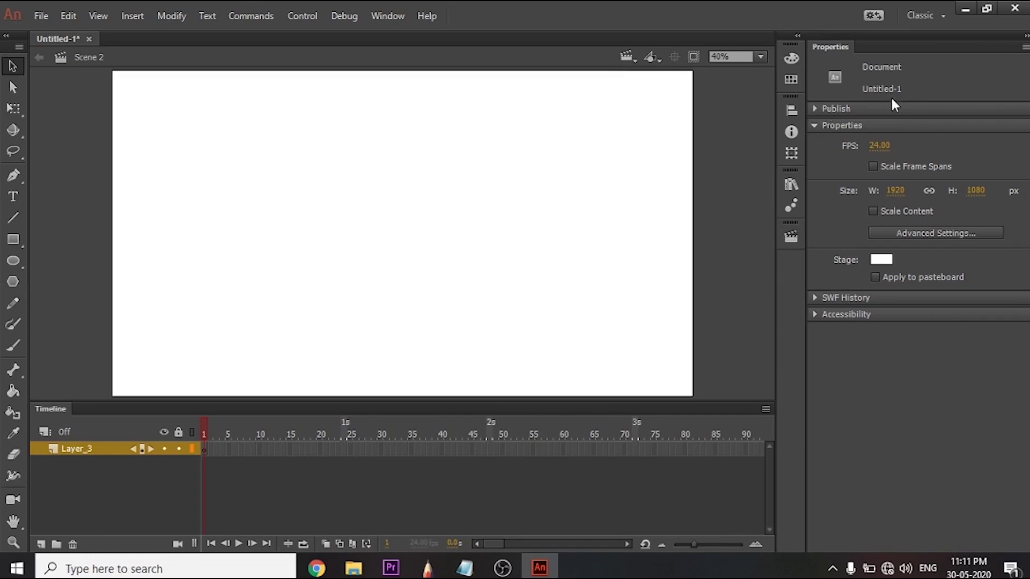
left_click(1025, 37)
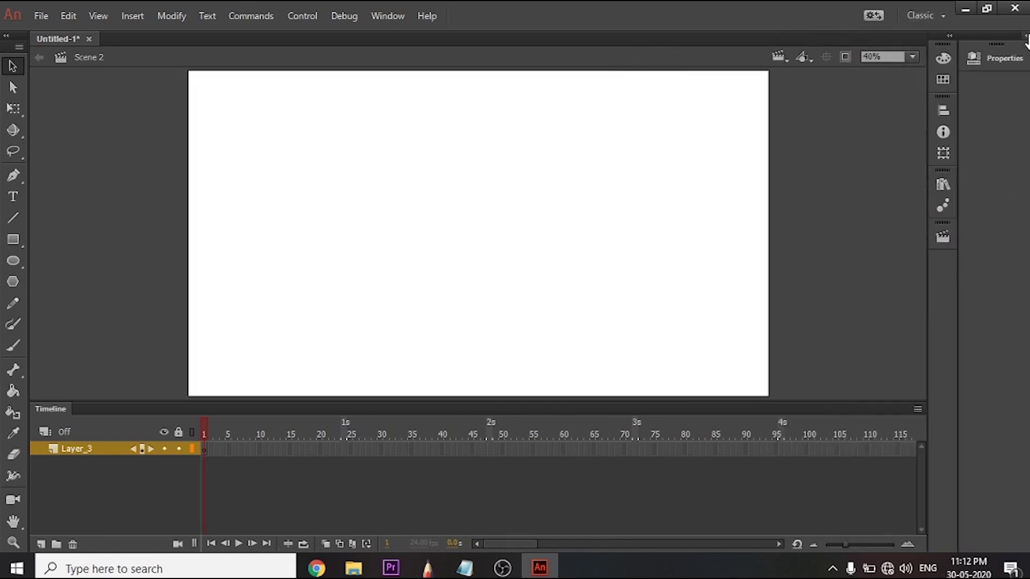
left_click(949, 36)
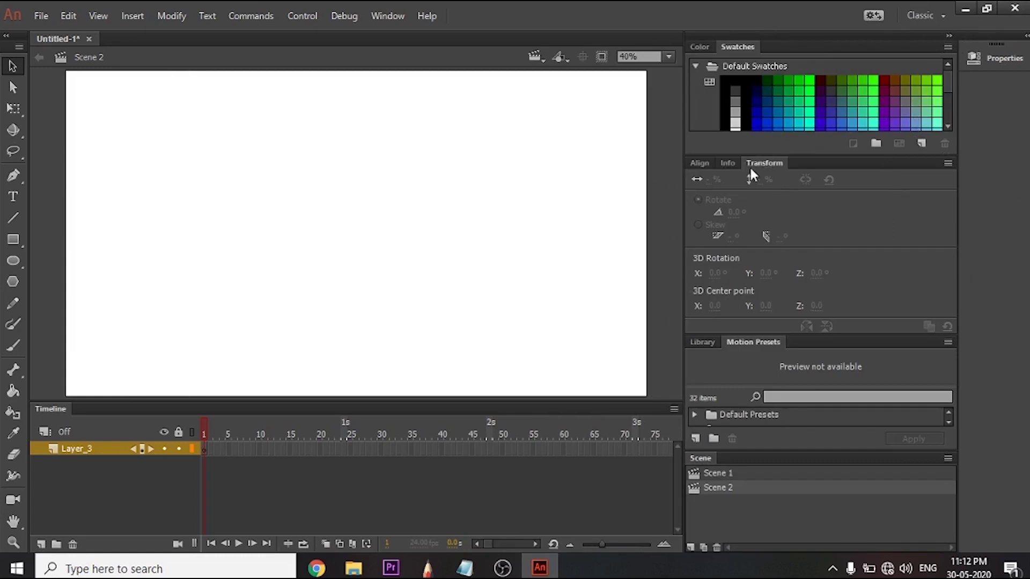
Undock the Timeline and Swatches panels and leave them floating over the stage.
left_click(925, 15)
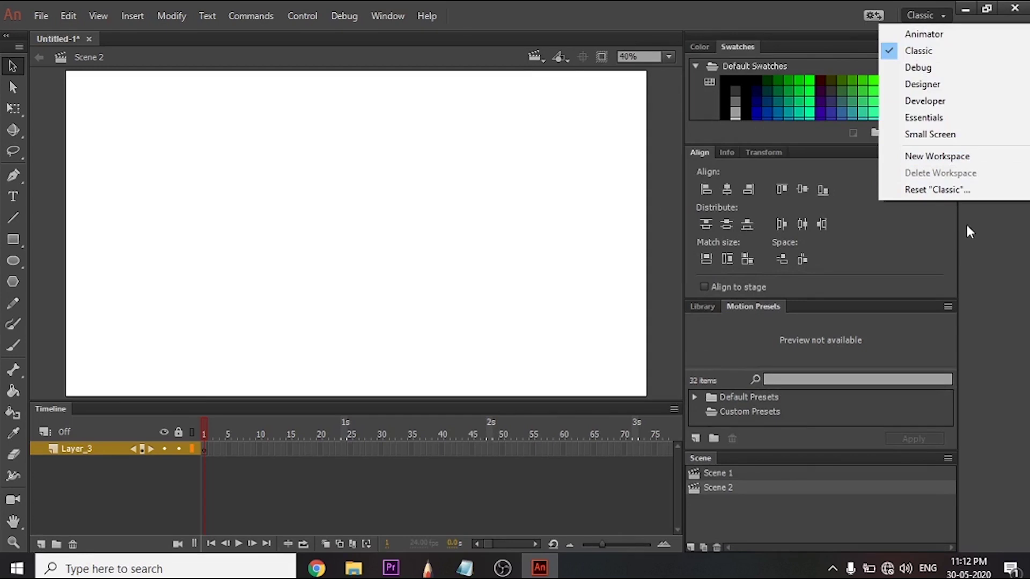
left_click(554, 93)
left_click_drag(223, 408, 310, 232)
left_click_drag(735, 48, 548, 144)
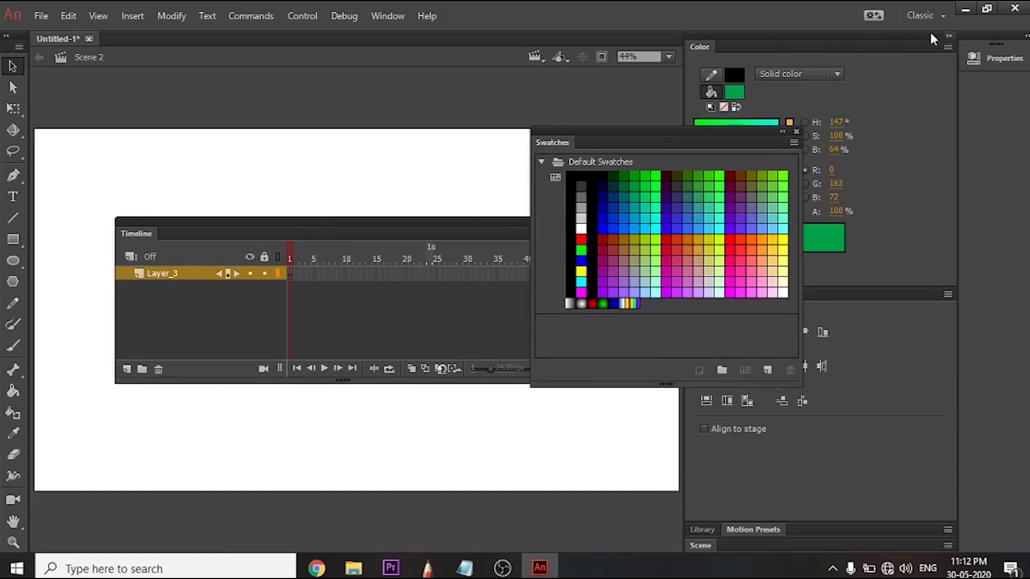
Reset the Classic workspace to its original layout and dock the Timeline beneath the stage.
left_click(924, 15)
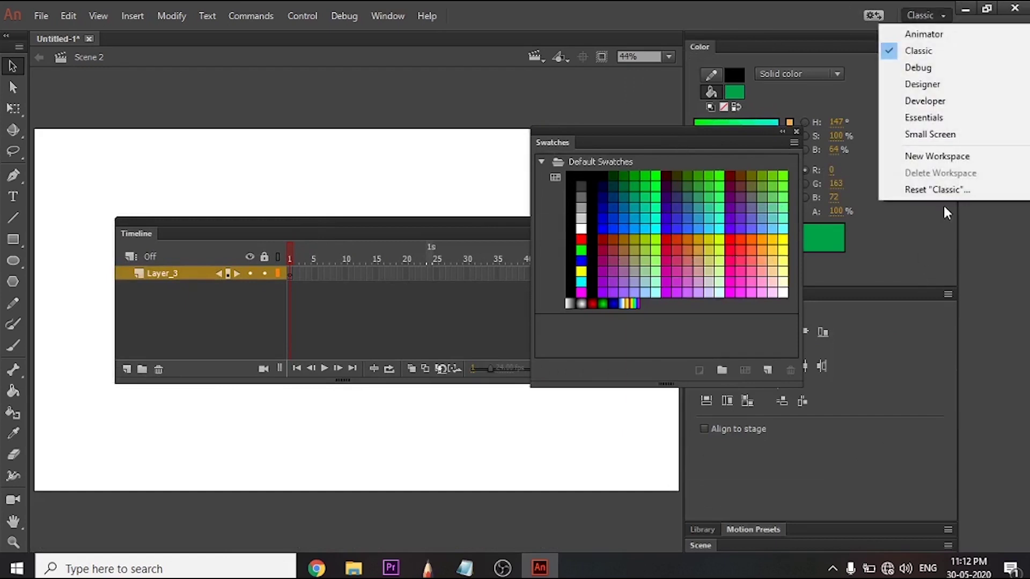
left_click(954, 190)
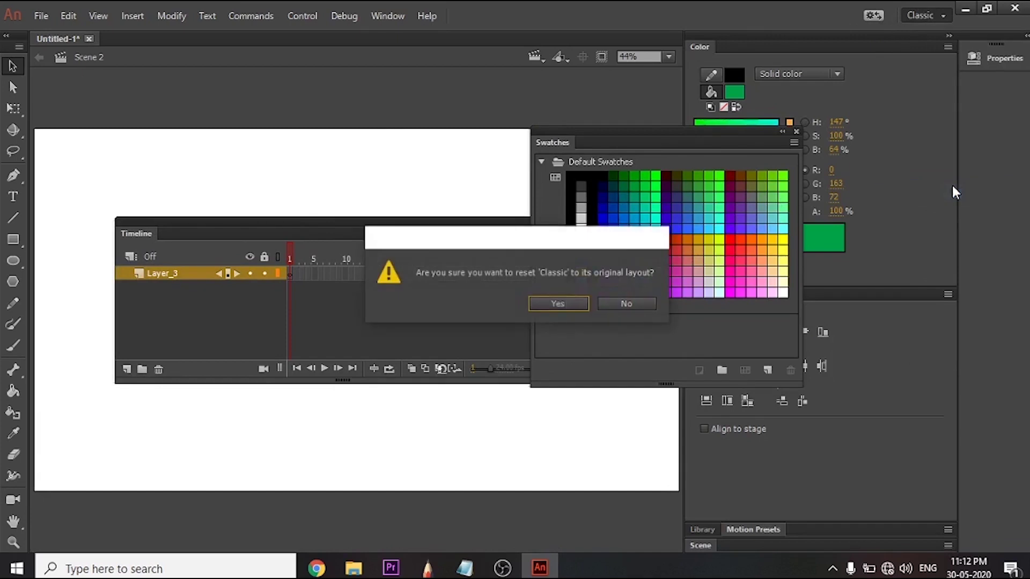
left_click(571, 302)
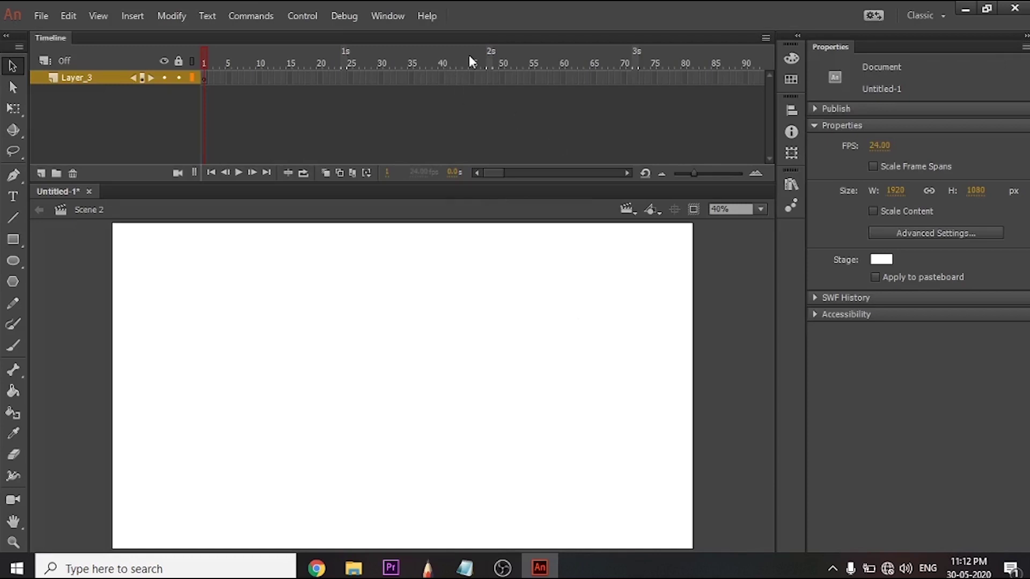
left_click_drag(457, 39, 403, 577)
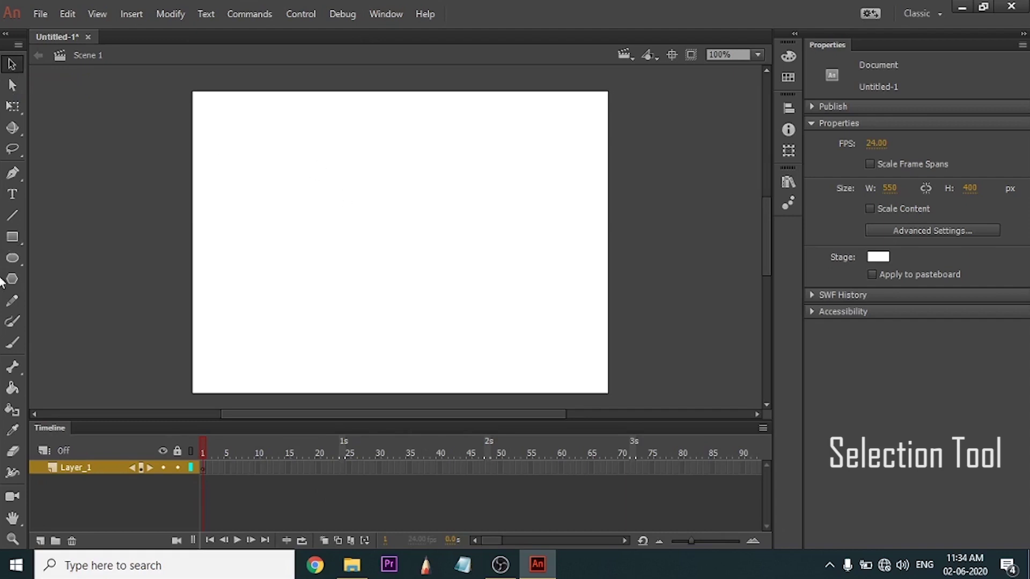
Draw a green circle left of the stage's centre and a larger green oval reaching the stage's right edge.
left_click(15, 261)
left_click_drag(307, 195, 370, 258)
left_click_drag(485, 210, 610, 293)
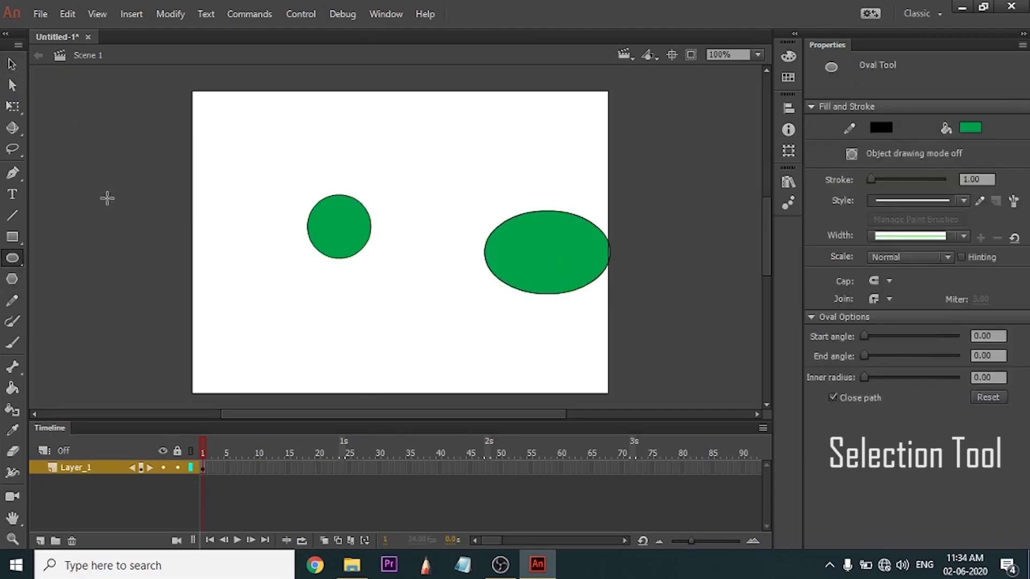
Move the green circle with its outline up and slightly left, and shift the green oval left so it lies fully on the stage.
key("v")
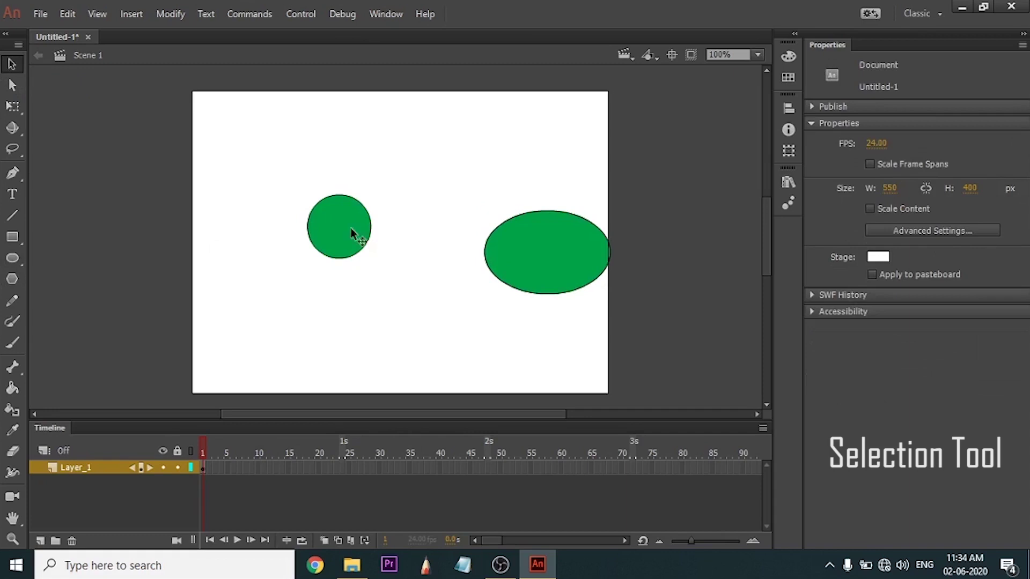
left_click_drag(222, 256, 249, 177)
key("ctrl+z")
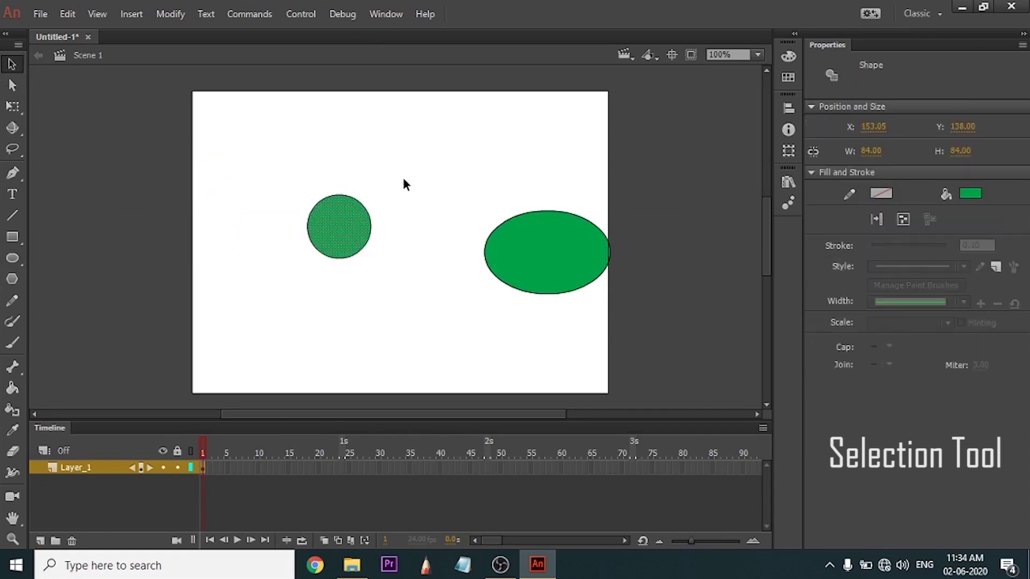
left_click_drag(403, 180, 293, 277)
left_click_drag(333, 230, 322, 182)
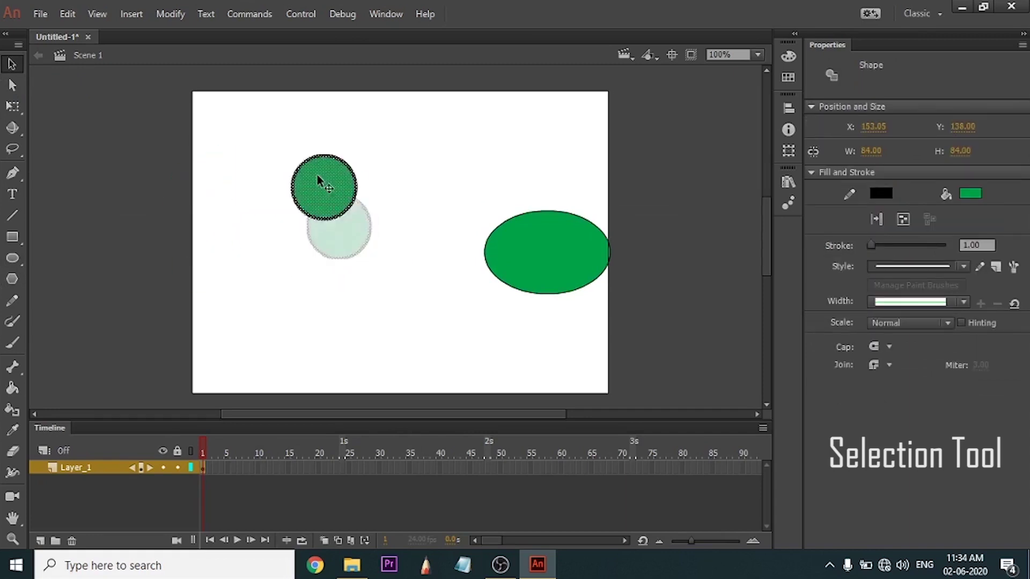
left_click_drag(322, 182, 320, 184)
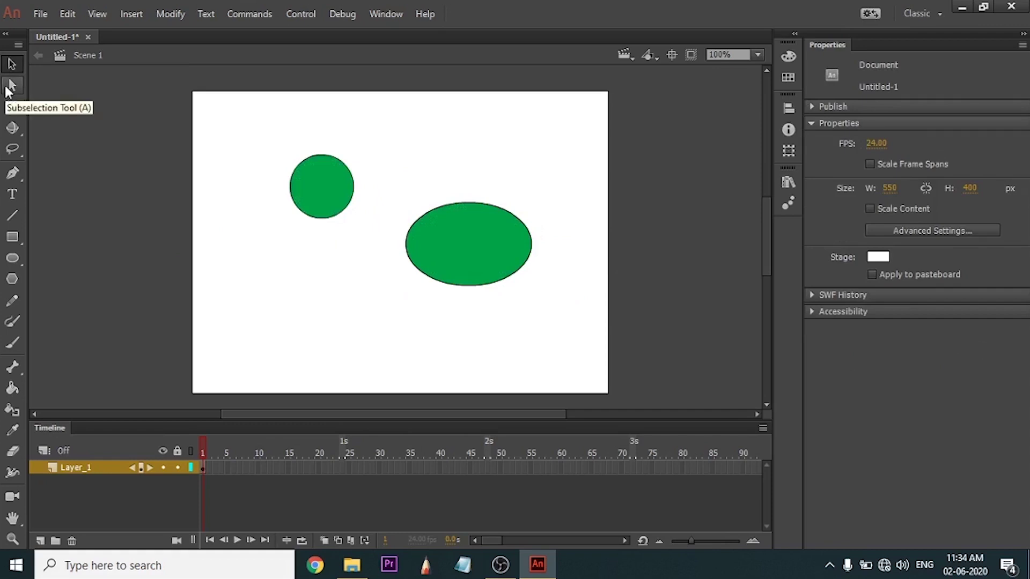
Reshape the green circle with the Subselection tool, pulling its right-side anchor points outward until the shape is about 127 px wide.
left_click(7, 88)
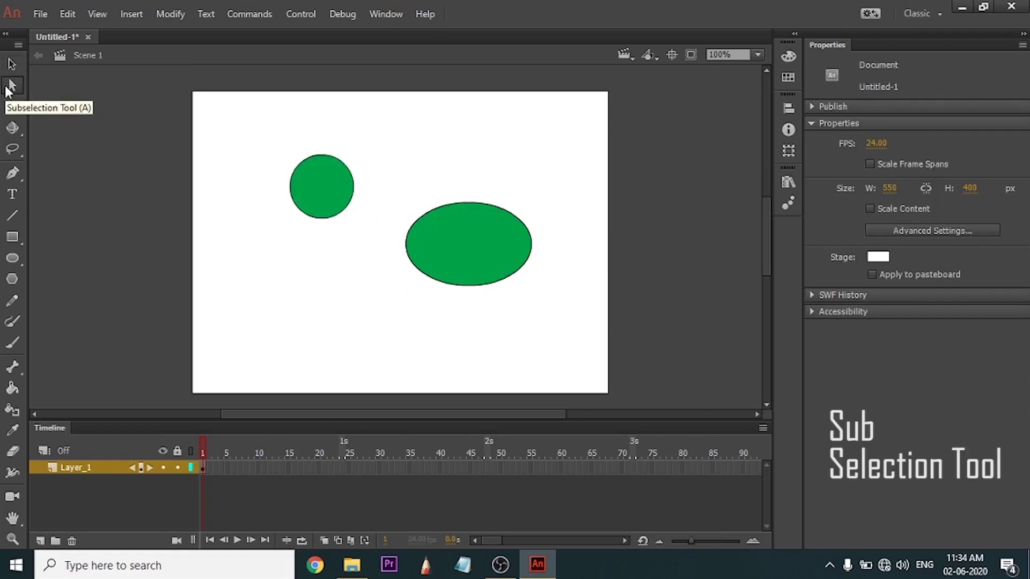
left_click(9, 89)
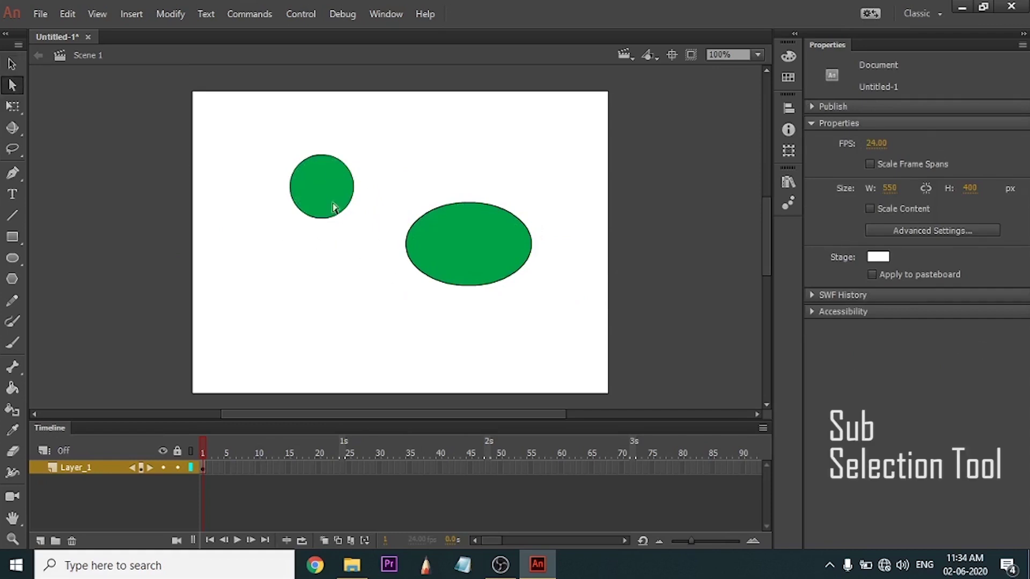
left_click(322, 216)
scroll(328, 171, "down", 1)
key("alt")
scroll(329, 176, "up", 5)
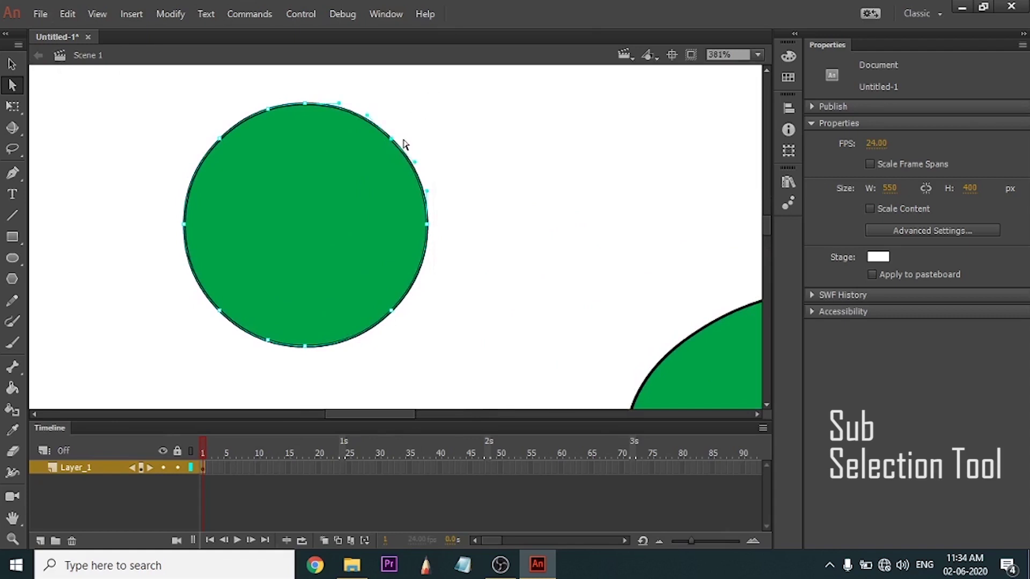
left_click(391, 139)
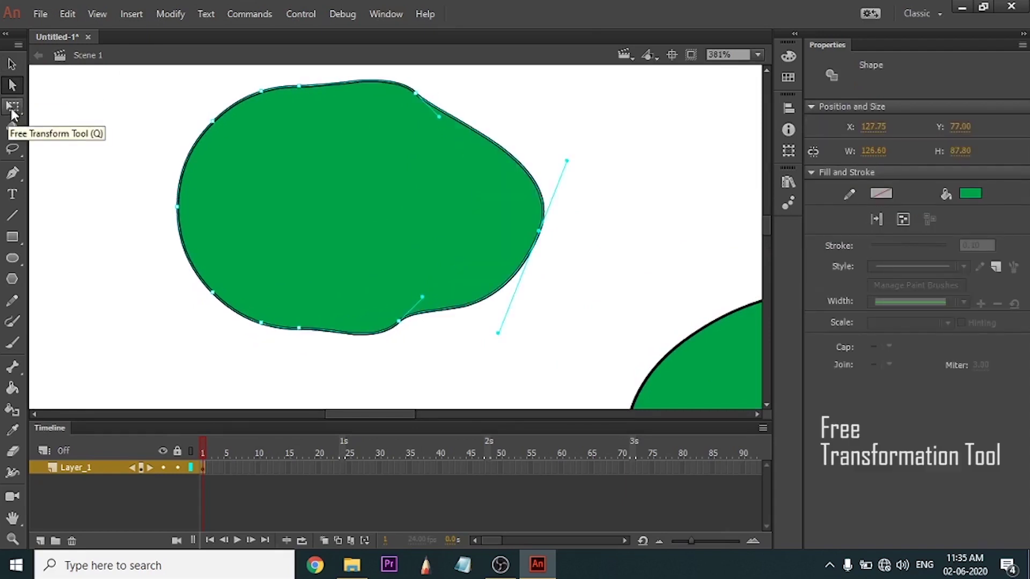
Flatten the reshaped green shape with Free Transform and distort its corners into a narrow, slanted form.
left_click(12, 110)
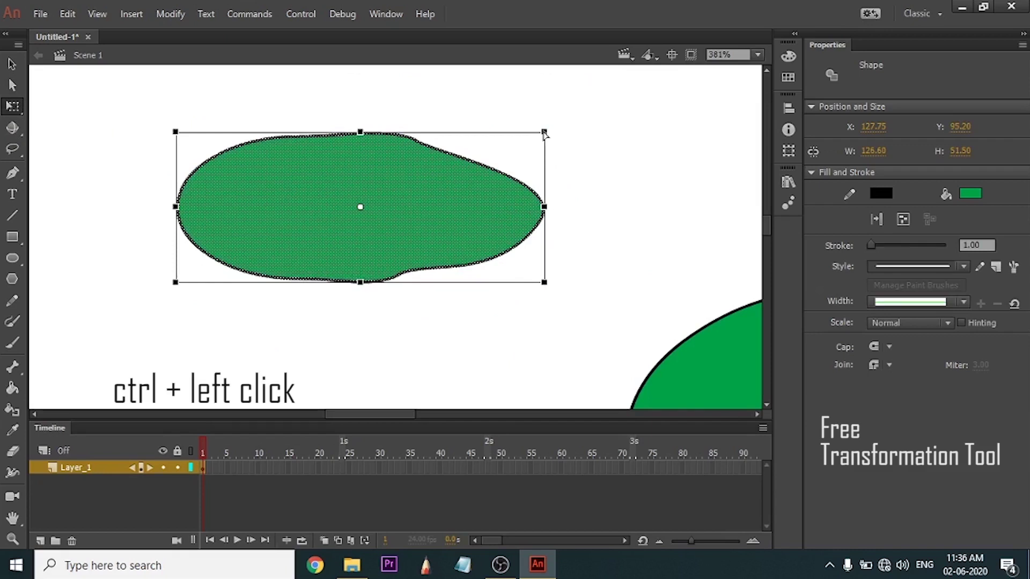
left_click_drag(544, 133, 452, 146)
left_click_drag(176, 140, 210, 239)
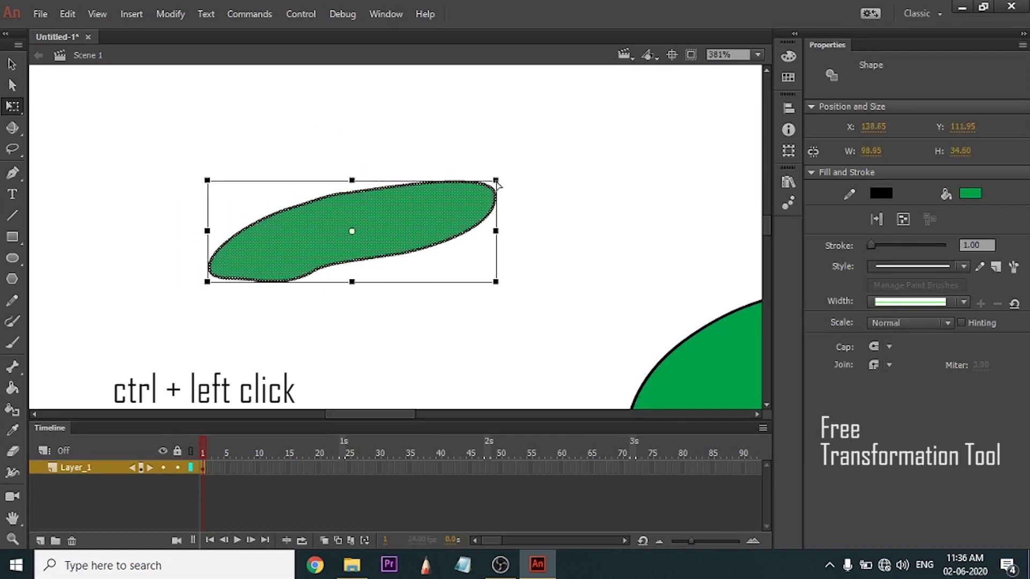
left_click_drag(497, 179, 466, 242)
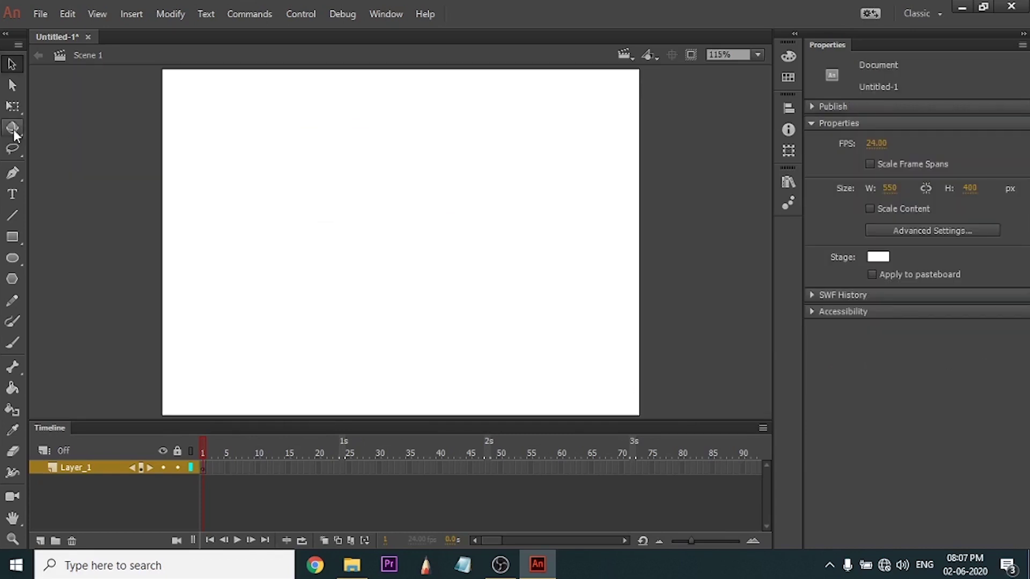
Draw three green squares in a row across the stage's upper middle and a slightly wider rectangle below them.
left_click(13, 129)
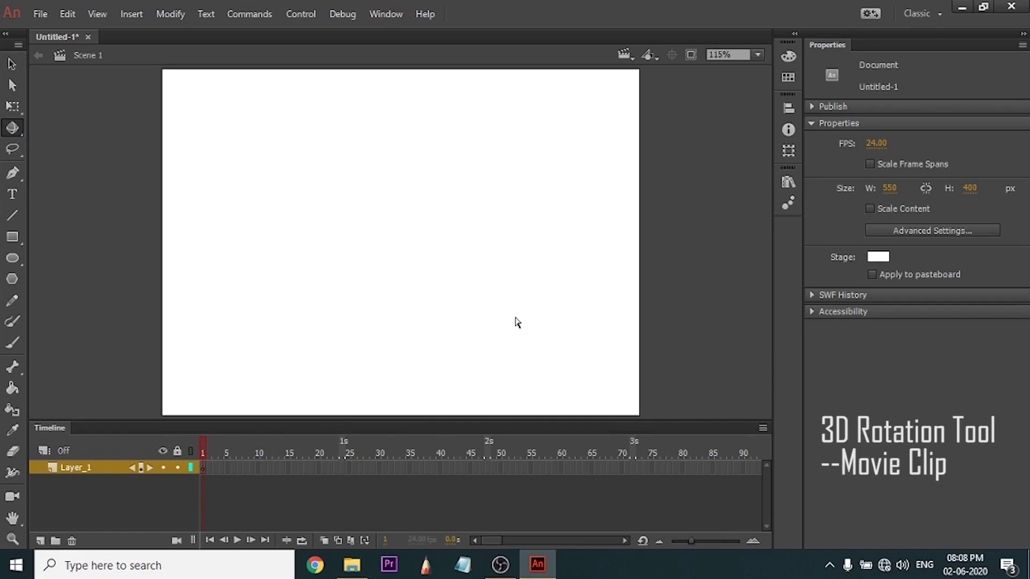
left_click_drag(298, 177, 337, 216)
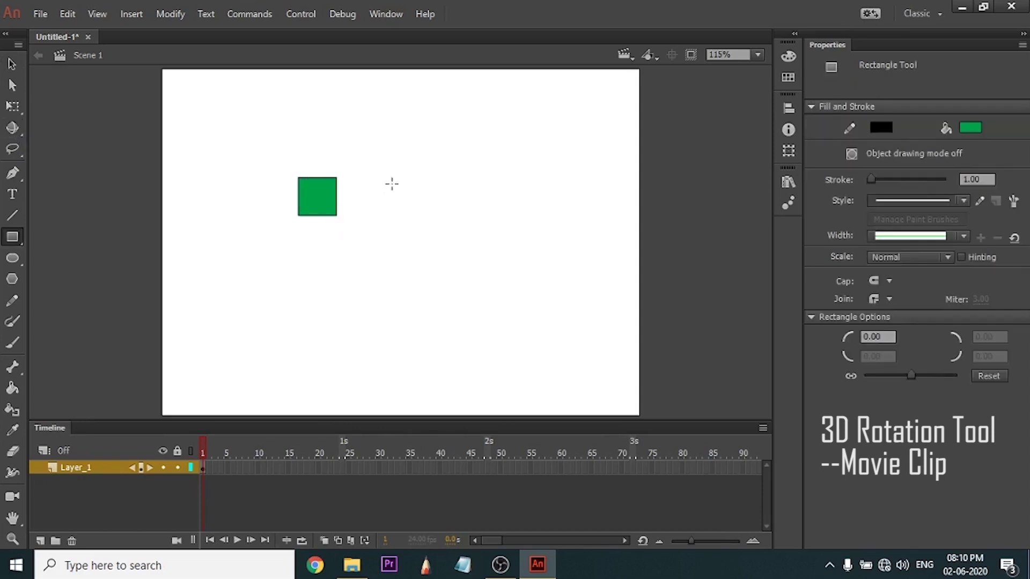
left_click_drag(364, 178, 404, 217)
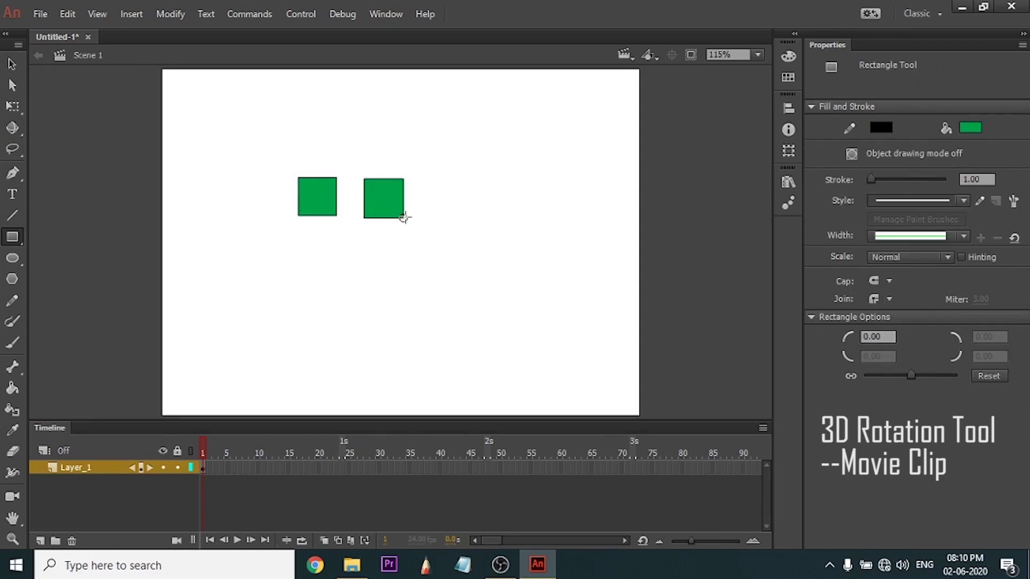
left_click_drag(430, 178, 475, 223)
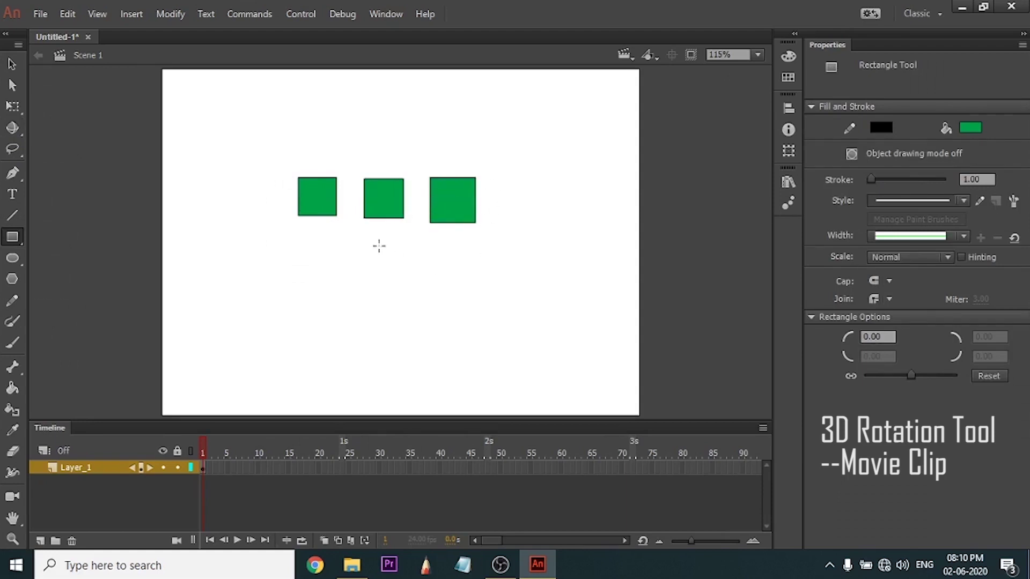
left_click_drag(338, 240, 391, 278)
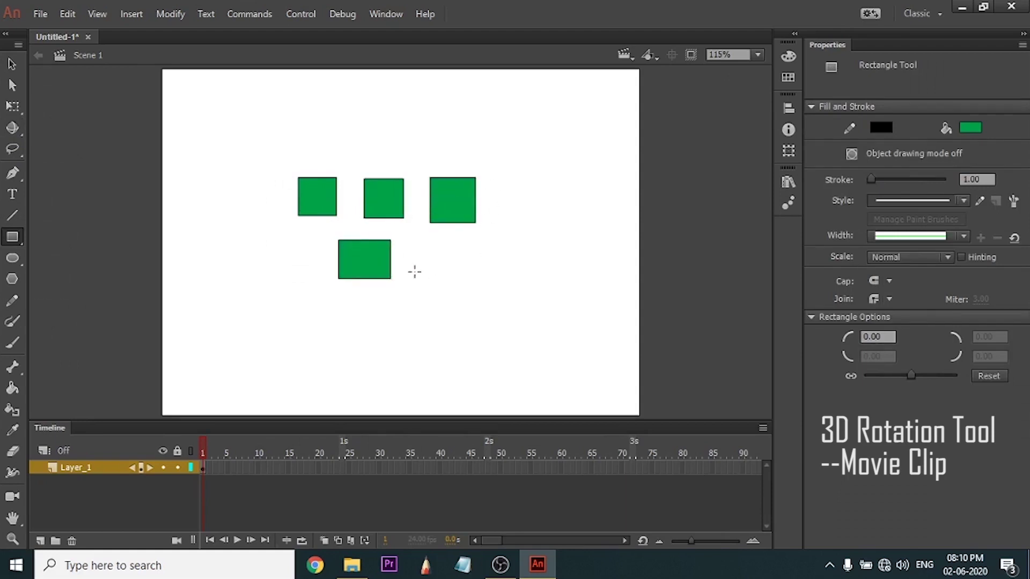
Select the four green shapes individually, one after another, and clear the selection.
key("v")
left_click(321, 199)
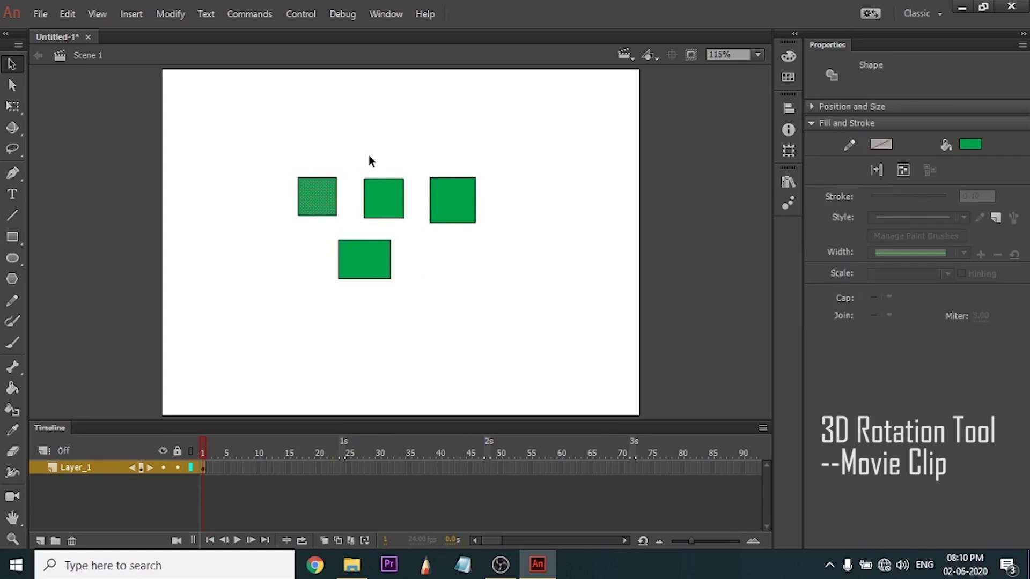
left_click(394, 197)
left_click(445, 201)
left_click(359, 275)
left_click(432, 305)
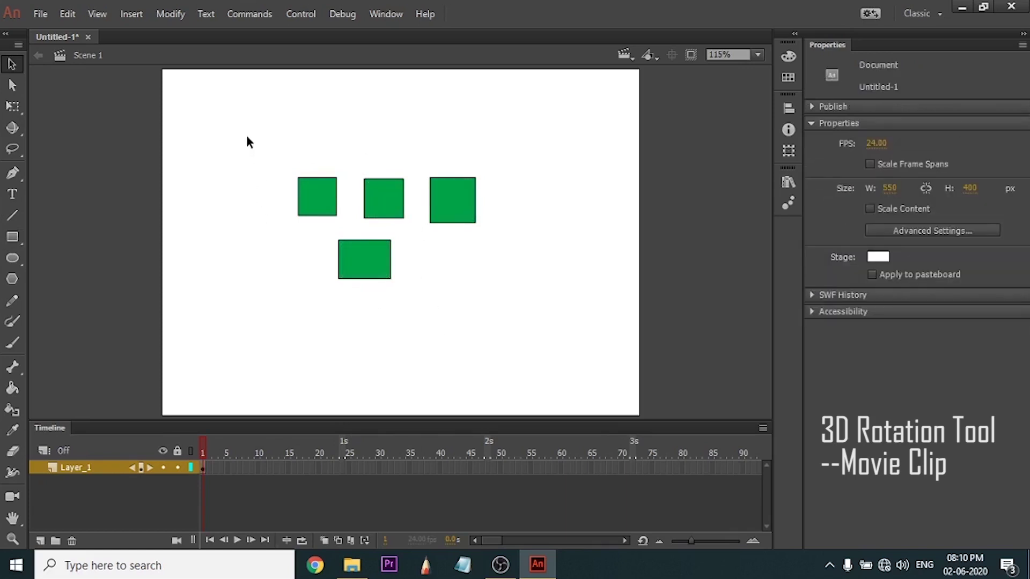
Convert all four green shapes together into a Movie Clip symbol named Symbol 1.
left_click_drag(247, 137, 497, 308)
right_click(365, 206)
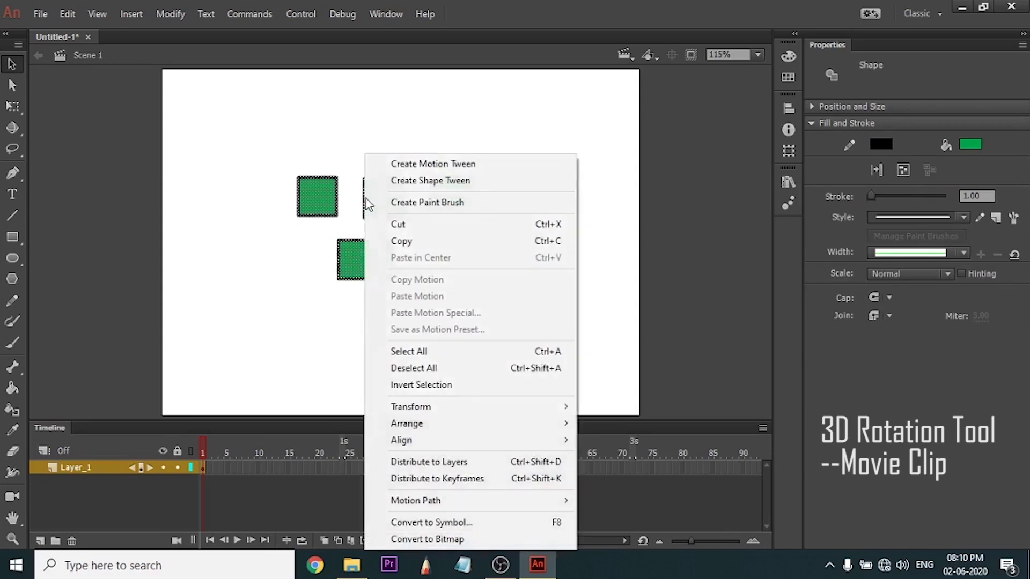
left_click(499, 522)
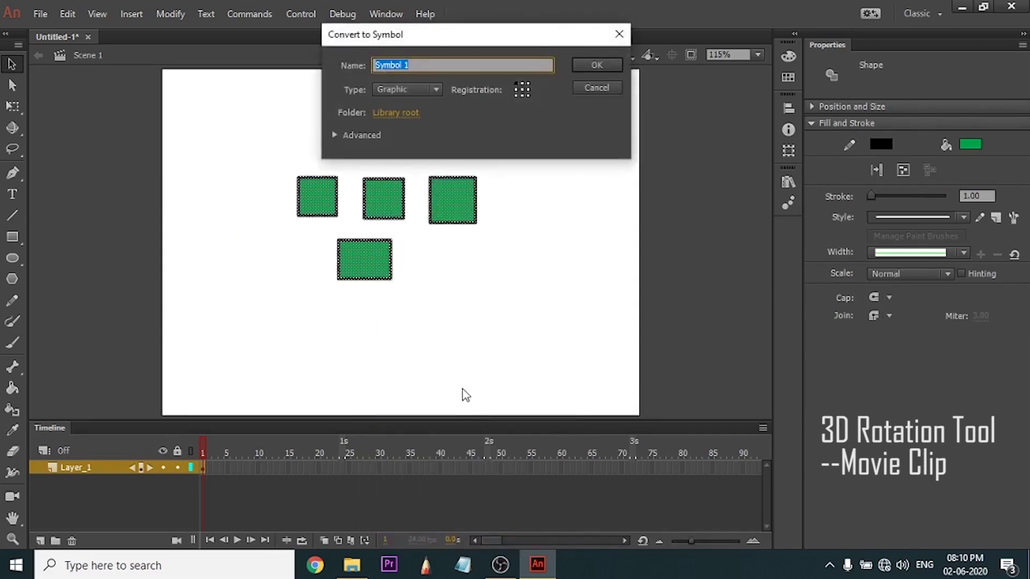
left_click(424, 89)
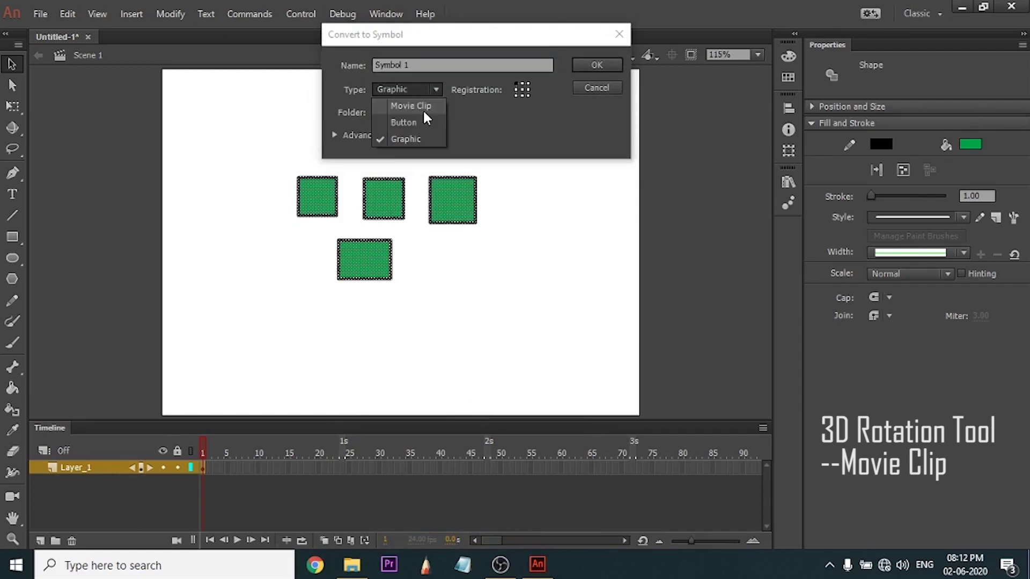
left_click(424, 106)
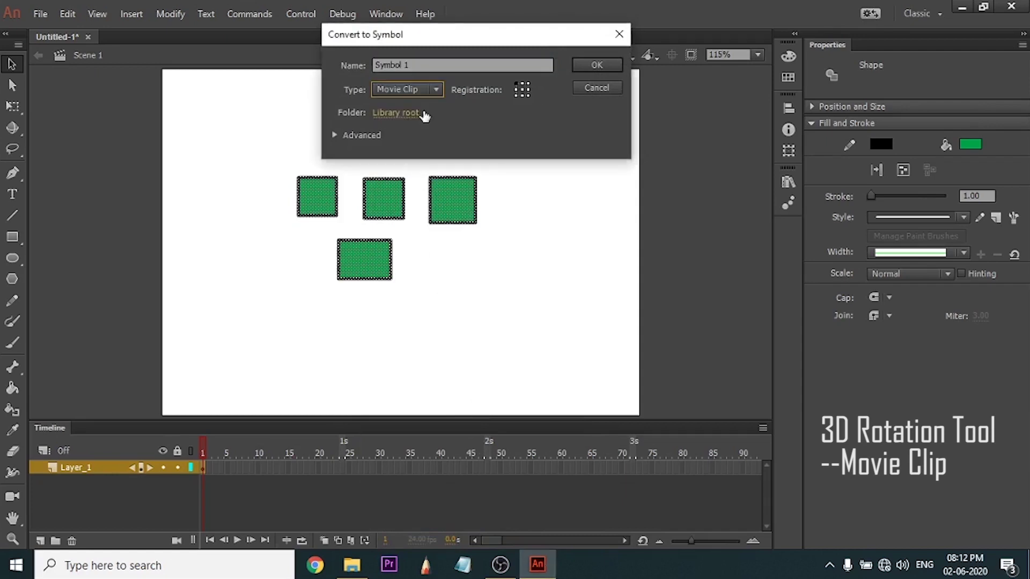
left_click(579, 69)
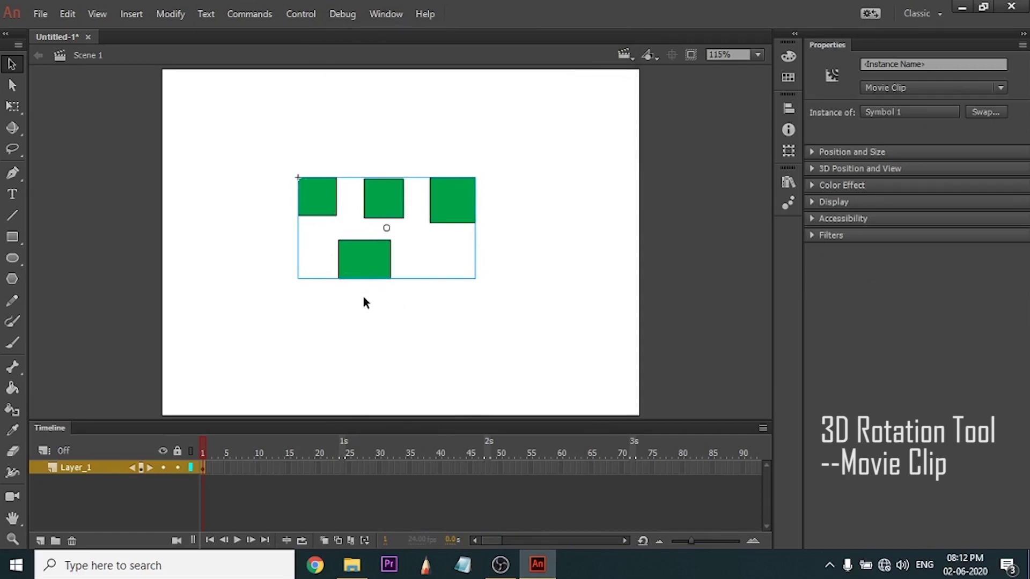
Open the movie clip for in-place editing to view its own timeline and return to Scene 1, doing this twice.
double_click(382, 212)
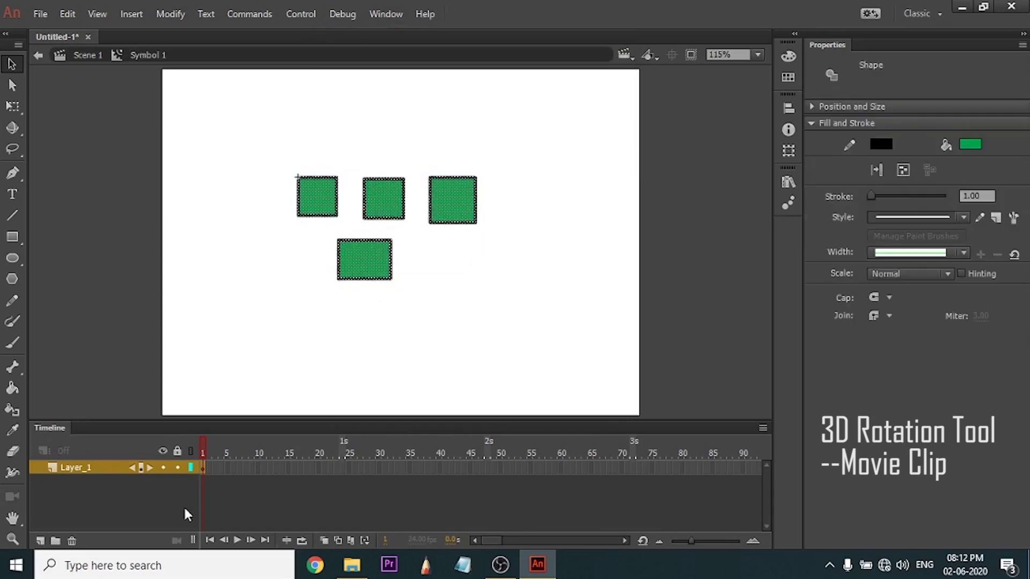
left_click(83, 56)
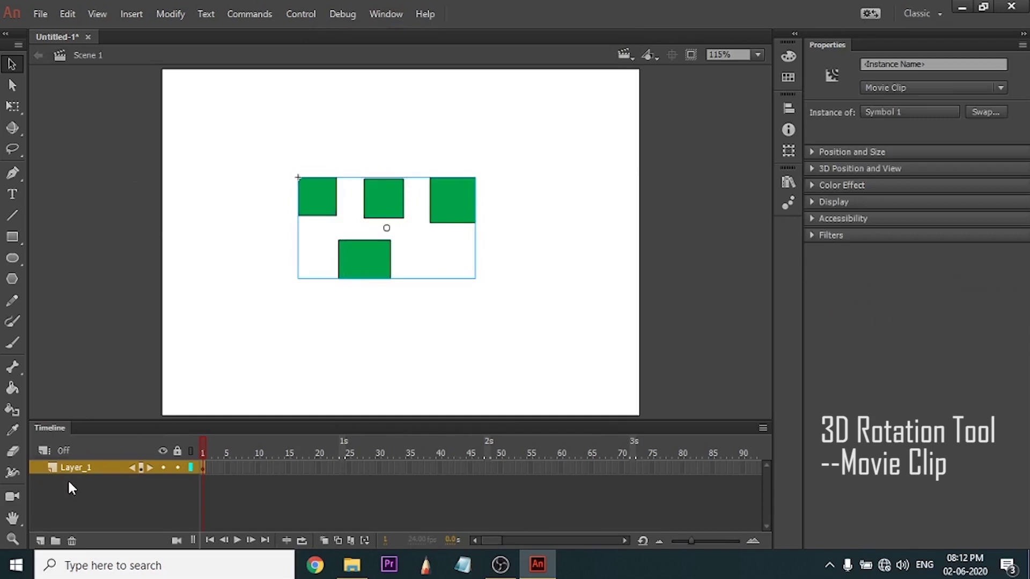
double_click(324, 202)
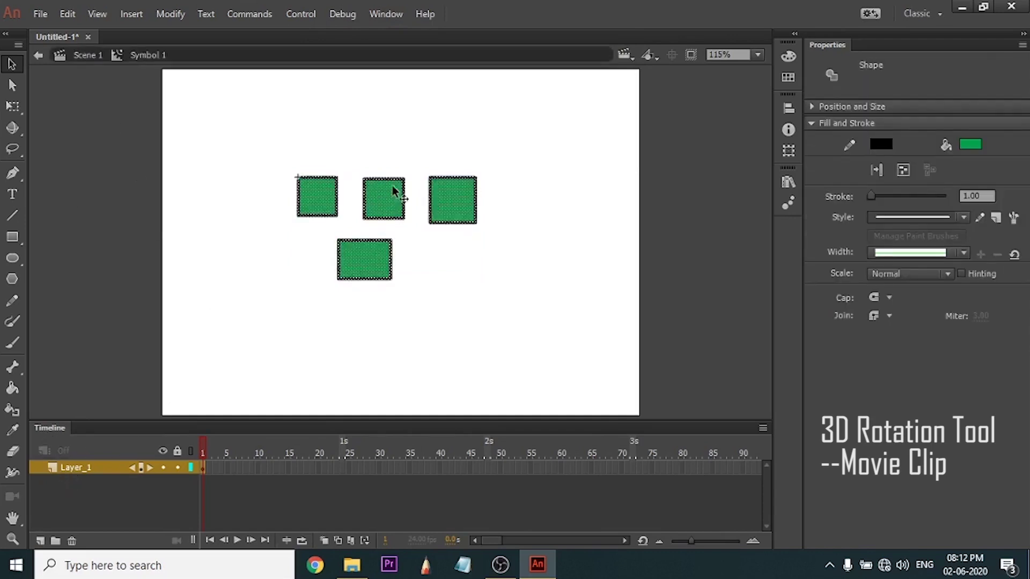
left_click(432, 295)
double_click(431, 294)
Move the movie clip a little way down the stage and add two new layers above Layer_1.
left_click_drag(315, 193, 323, 230)
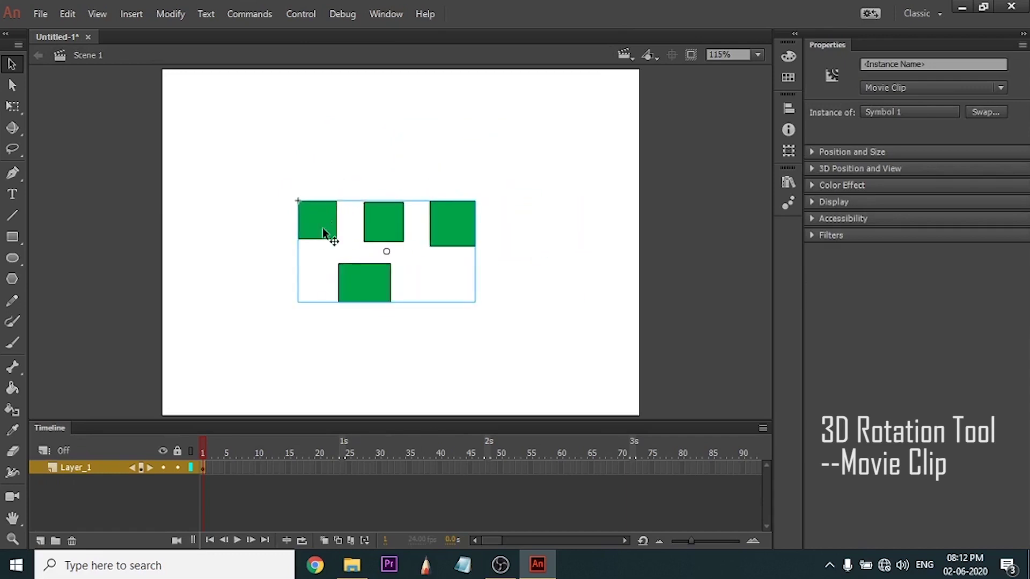
left_click(40, 540)
left_click(40, 540)
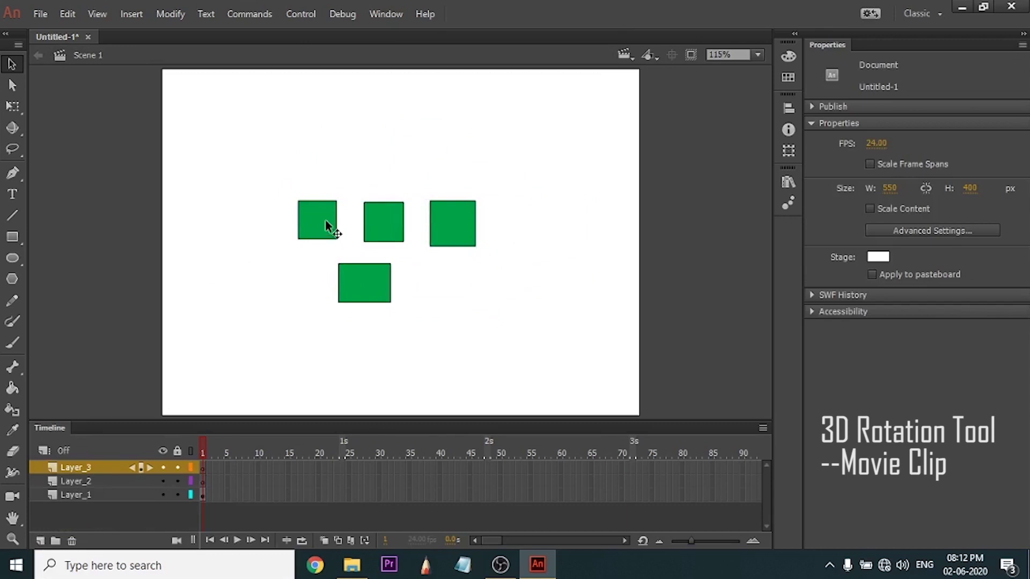
Compare the movie clip's inner timeline with Scene 1's layers, and test the movie in a preview window before closing it.
left_click(365, 287)
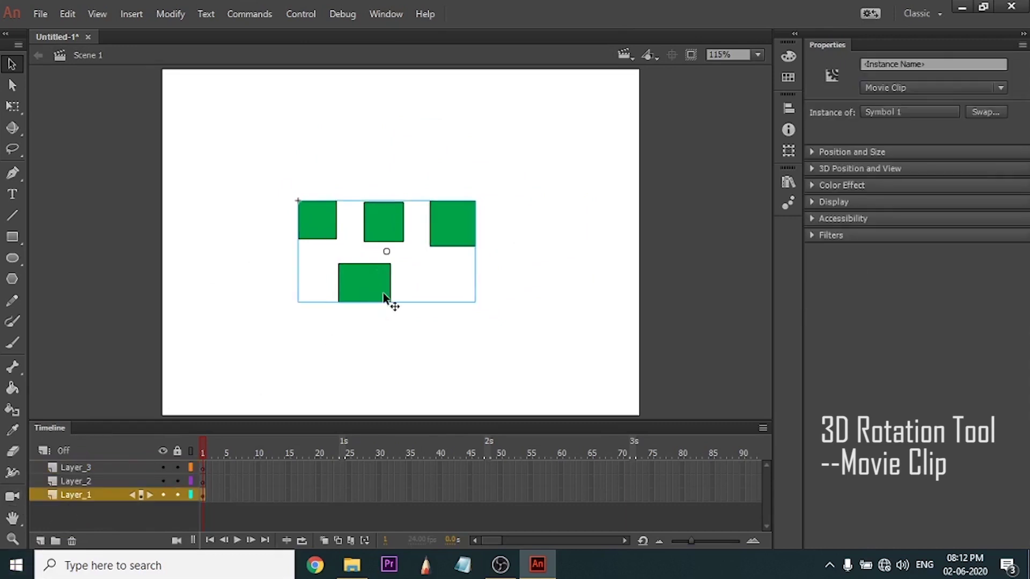
double_click(372, 281)
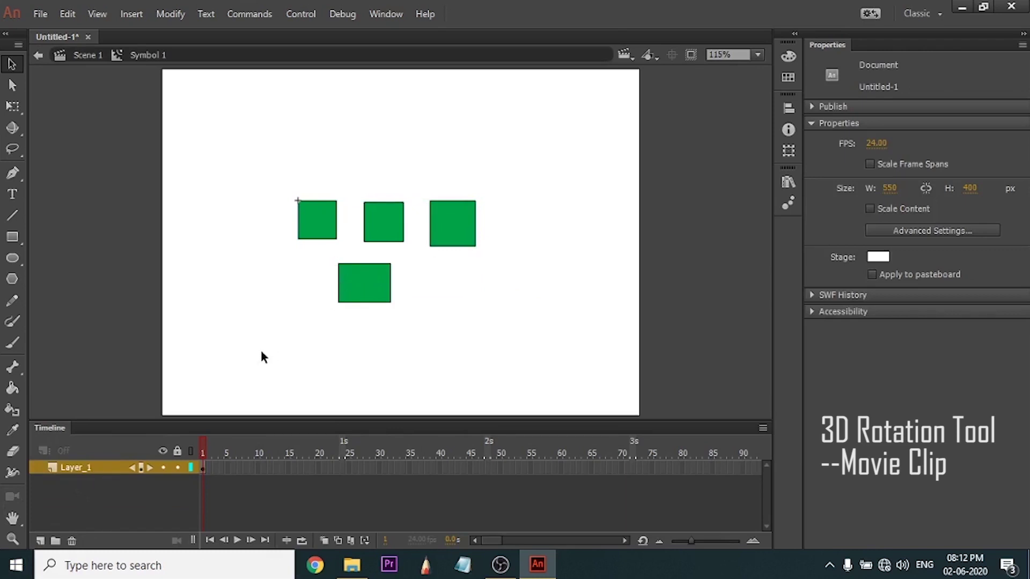
left_click(86, 55)
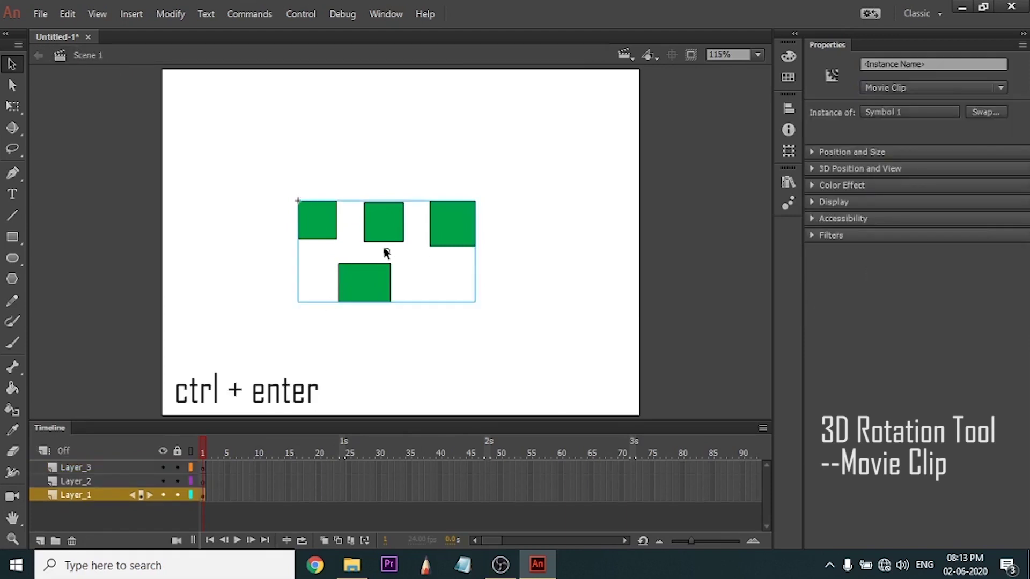
key("ctrl+Return")
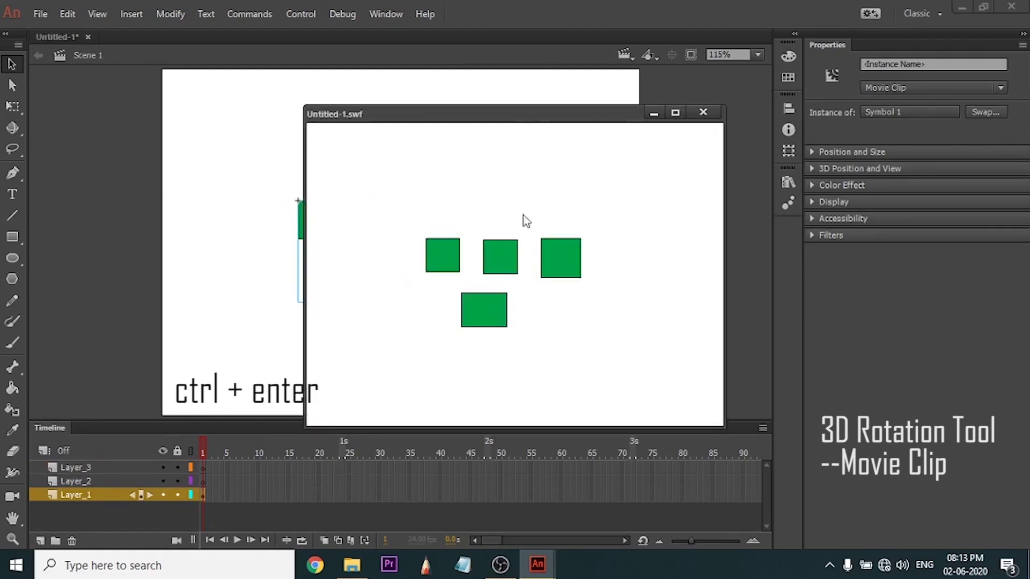
left_click(704, 112)
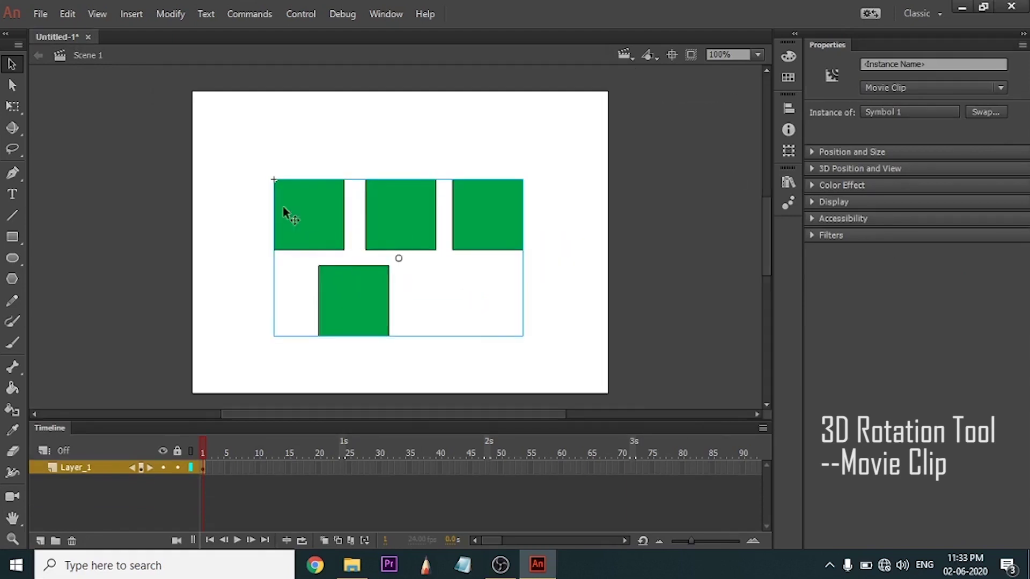
Rotate the movie clip in 3D with the 3D Rotation tool around the X, Y and Z axes and freely.
left_click(16, 128)
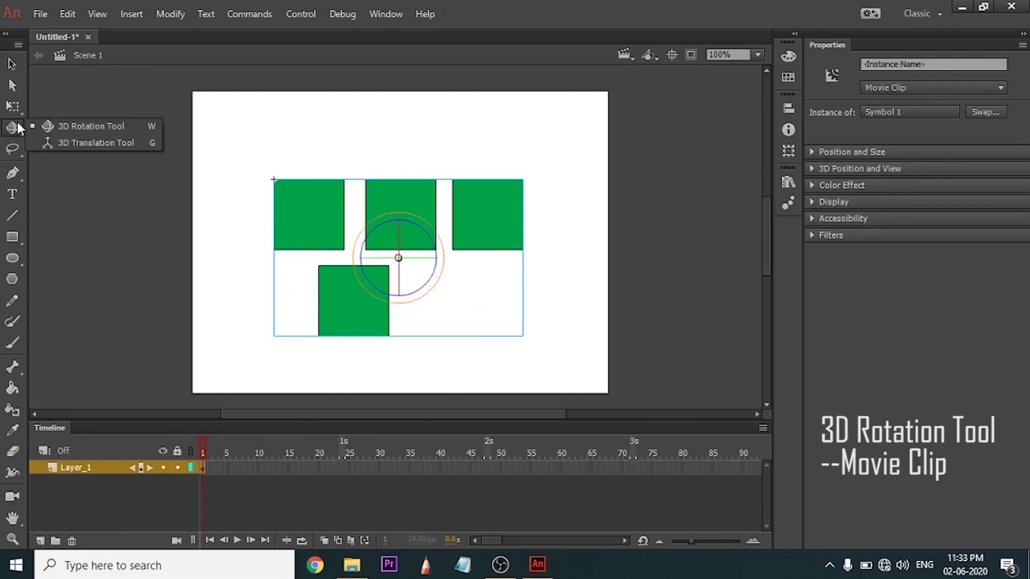
left_click(71, 129)
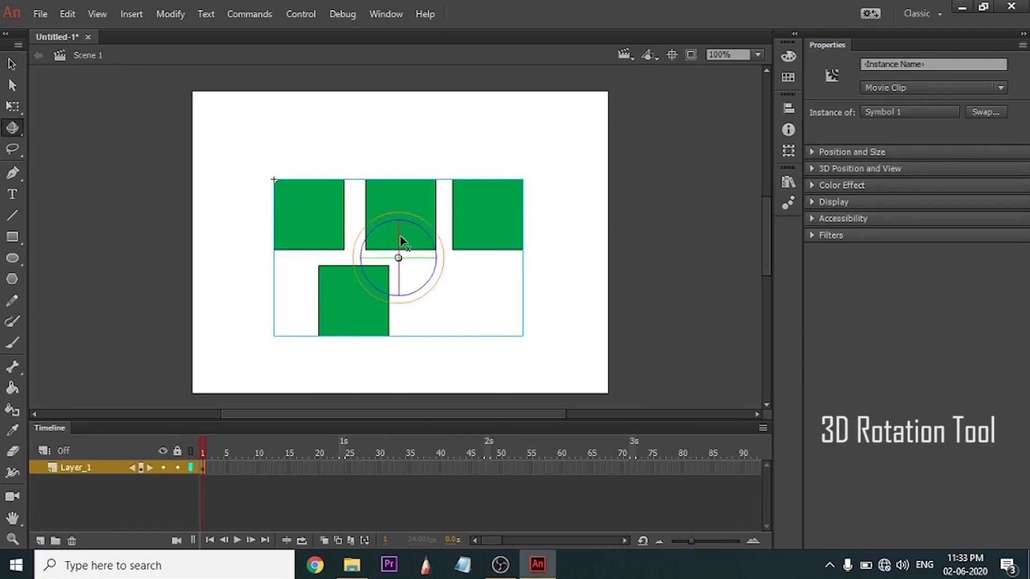
left_click_drag(400, 234, 398, 211)
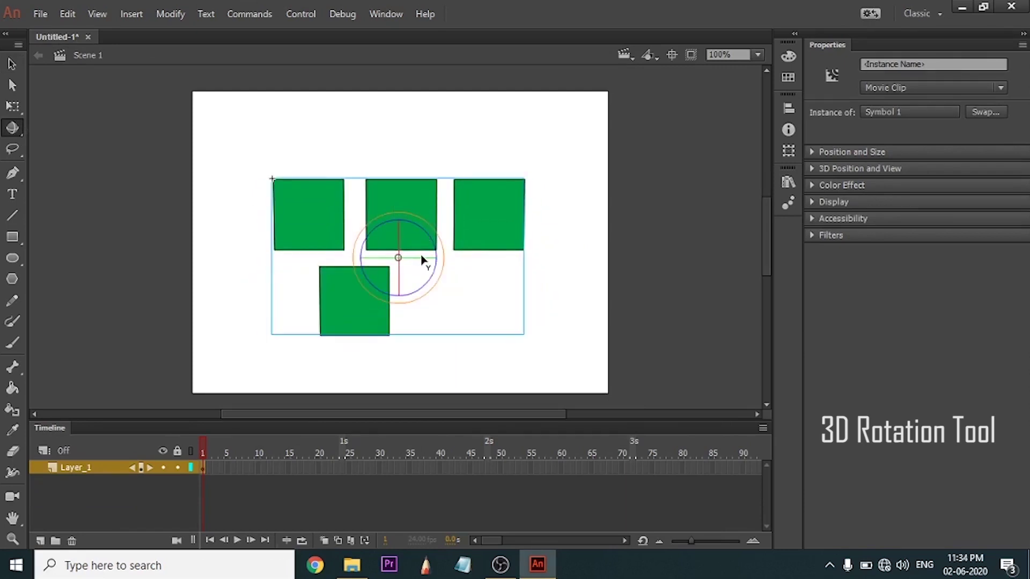
left_click_drag(420, 260, 402, 280)
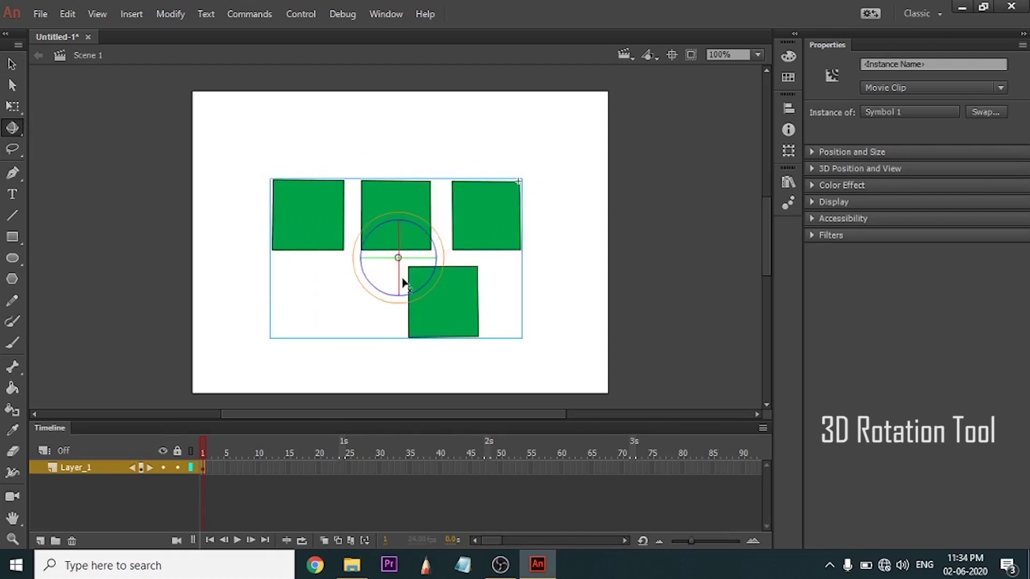
left_click_drag(420, 229, 354, 314)
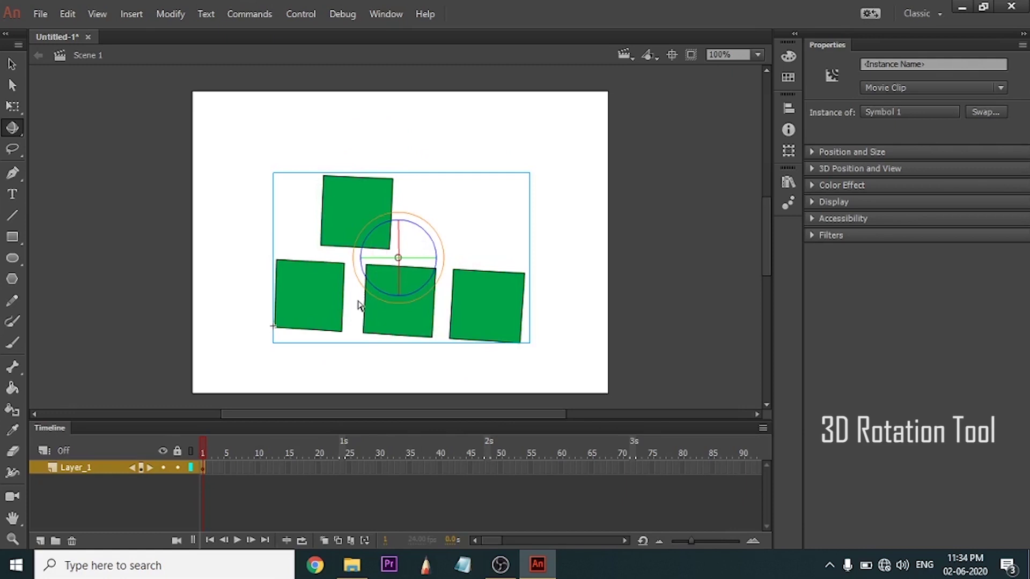
left_click(12, 63)
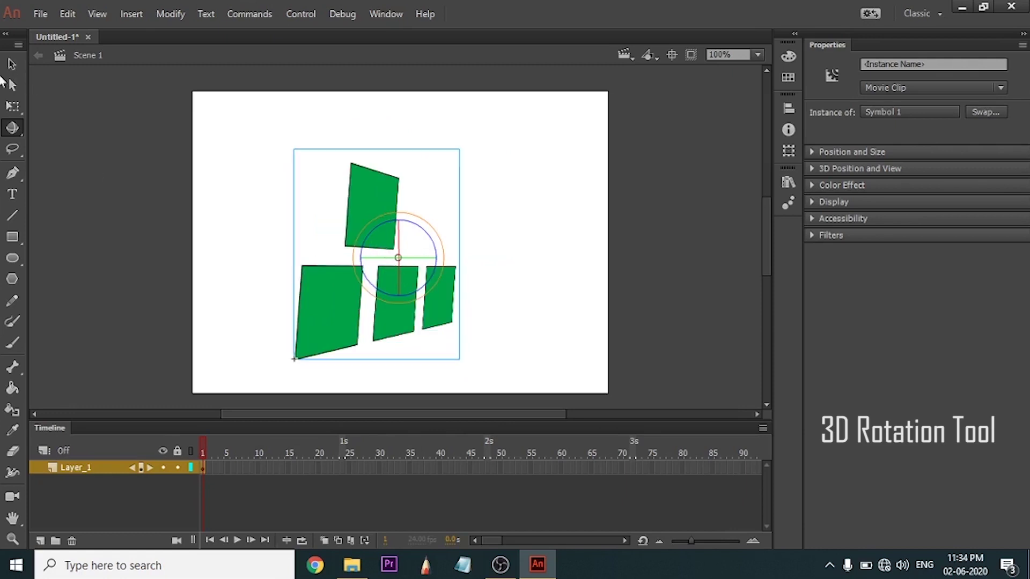
left_click_drag(407, 298, 203, 298)
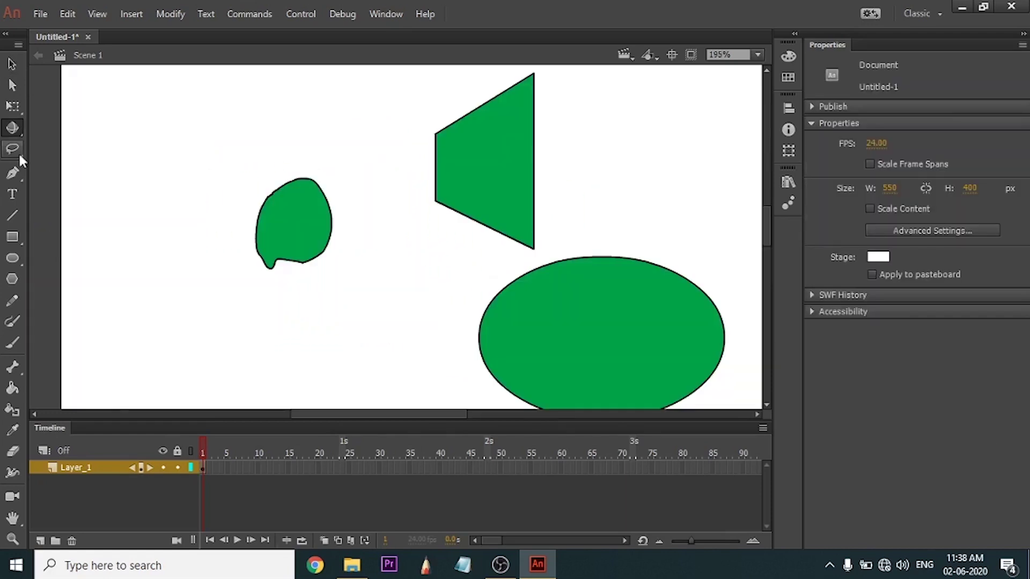
With the Lasso tool, select the whole small blob, and select a freehand area inside the green oval and move it out toward the blob.
left_click(19, 153)
mouse_move(246, 160)
left_mouse_down()
mouse_move(230, 251)
mouse_move(280, 308)
mouse_move(341, 241)
mouse_move(281, 170)
left_mouse_up()
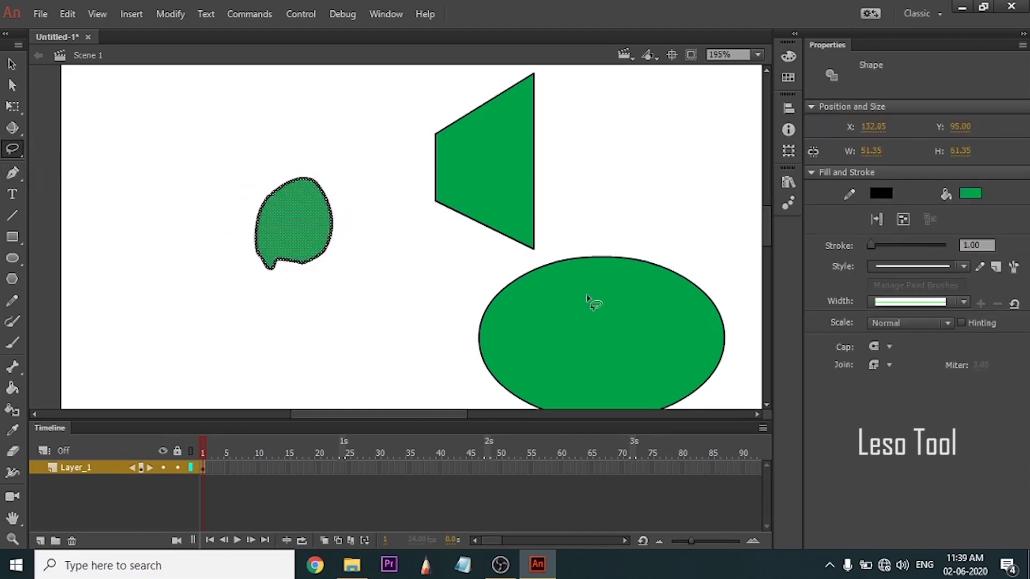
left_click_drag(594, 263, 554, 223)
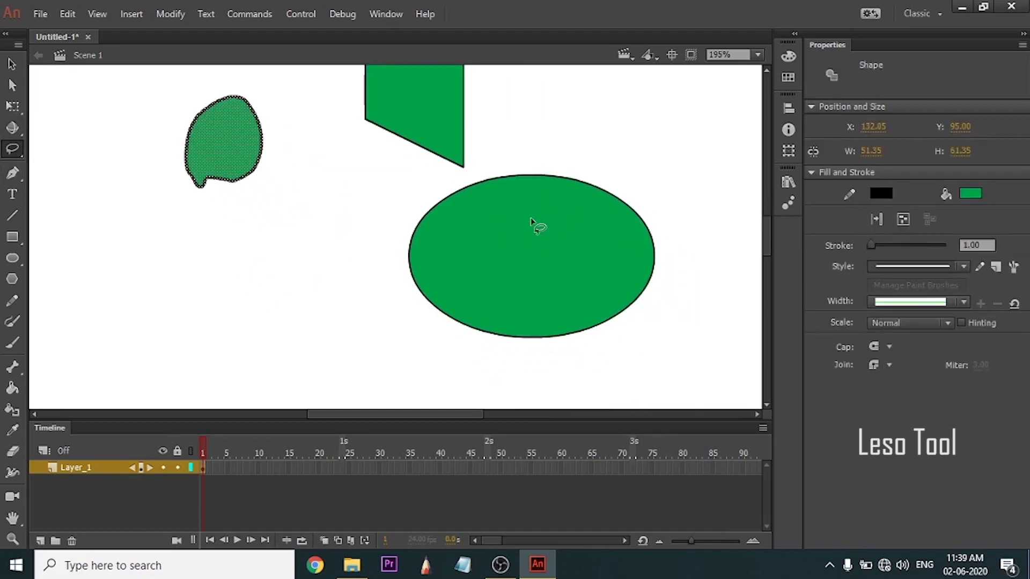
mouse_move(493, 208)
left_mouse_down()
mouse_move(478, 283)
mouse_move(543, 312)
mouse_move(568, 225)
mouse_move(498, 208)
left_mouse_up()
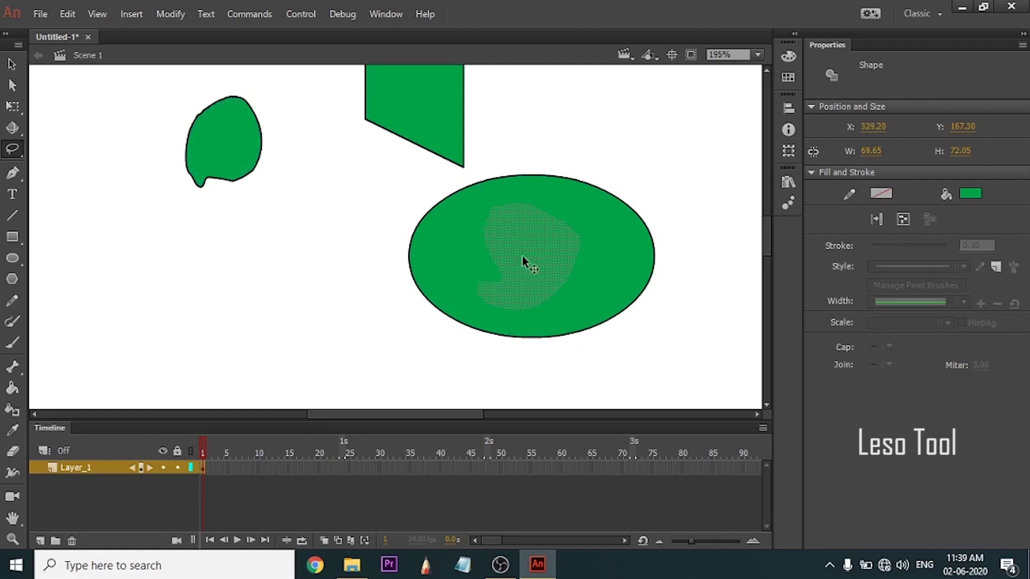
left_click_drag(522, 289, 318, 258)
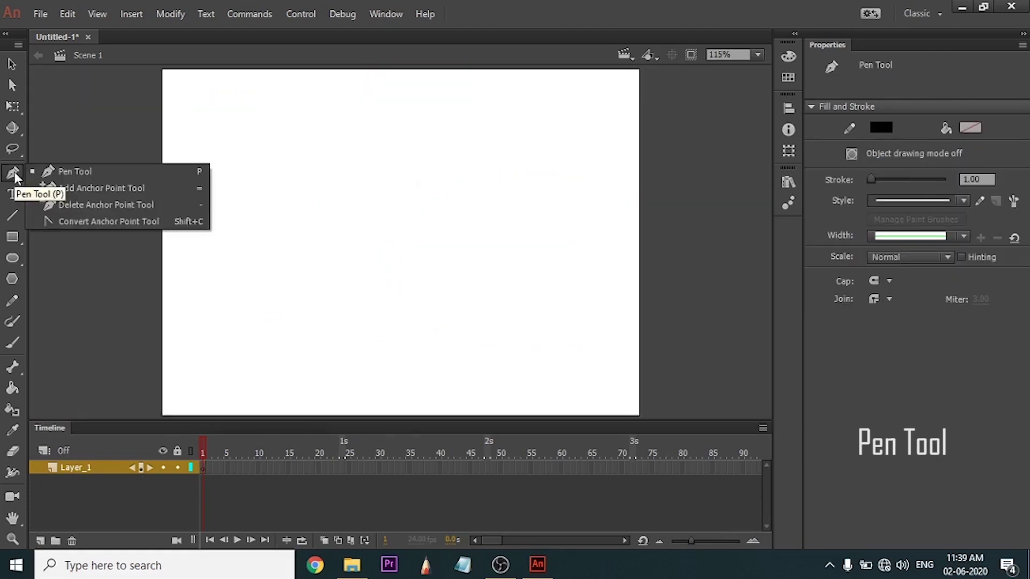
Start a Pen tool path near the stage centre with one upward segment curving to the right.
left_click(13, 174)
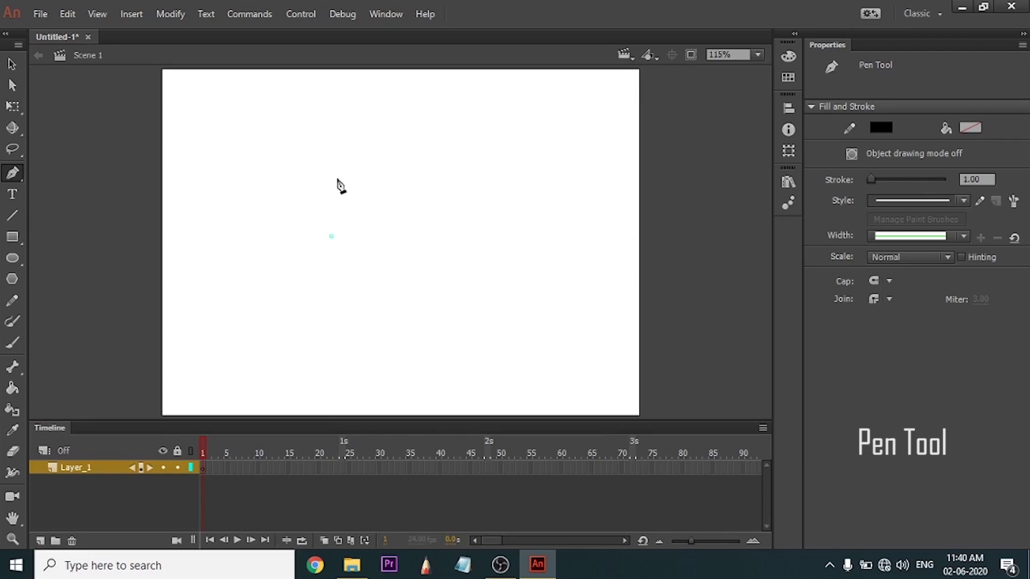
left_click_drag(344, 176, 352, 161)
left_click_drag(351, 161, 352, 162)
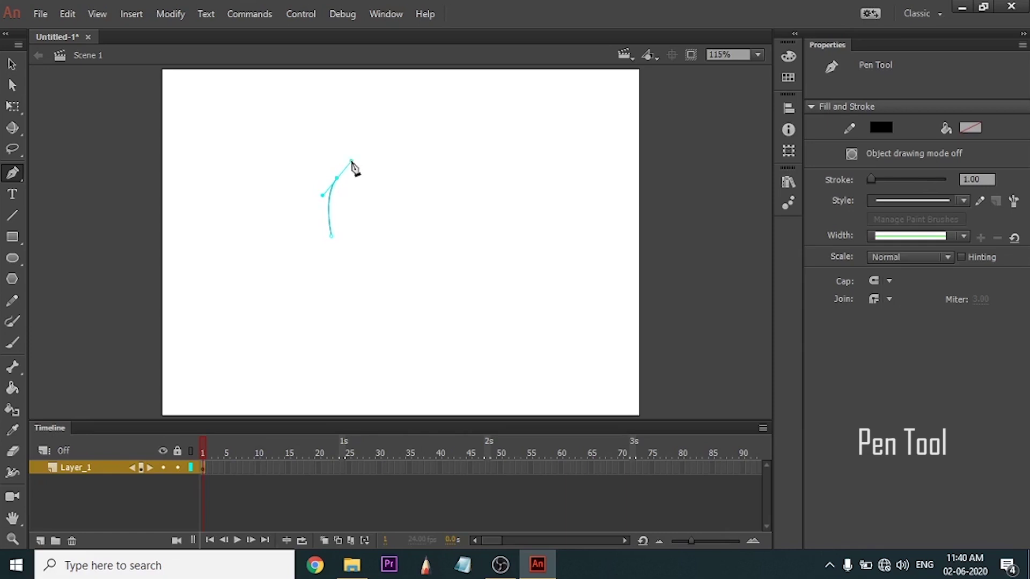
Extend the pen path with six corner points stepping right and down across the stage.
left_click(414, 184)
left_click(423, 208)
left_click(444, 207)
left_click(483, 211)
left_click(481, 255)
left_click(463, 297)
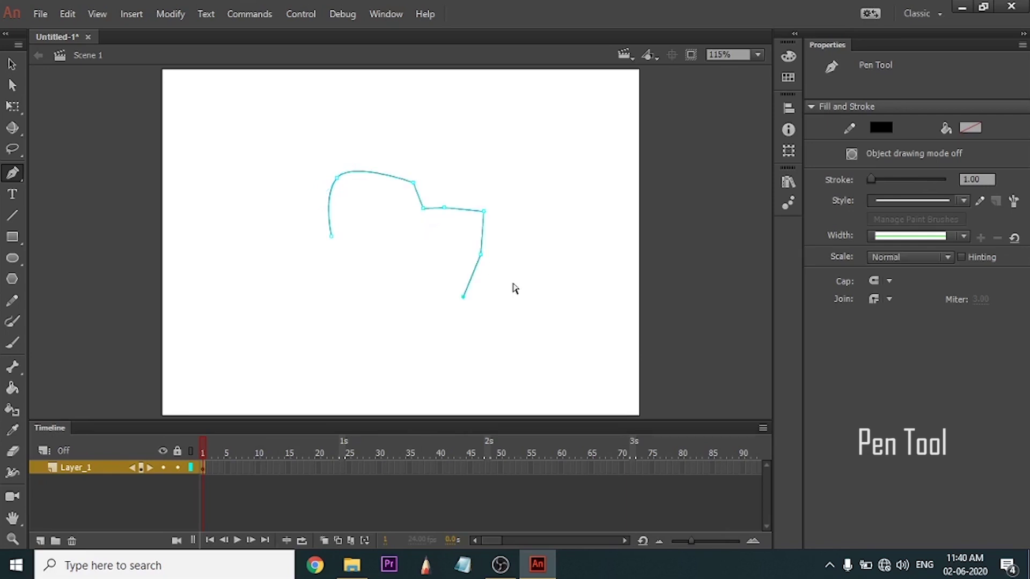
Undo the six added corner points so only the first curved segment of the path is left.
key("ctrl+z")
key("ctrl+z")
key("ctrl+z")
key("ctrl+z")
key("ctrl+z")
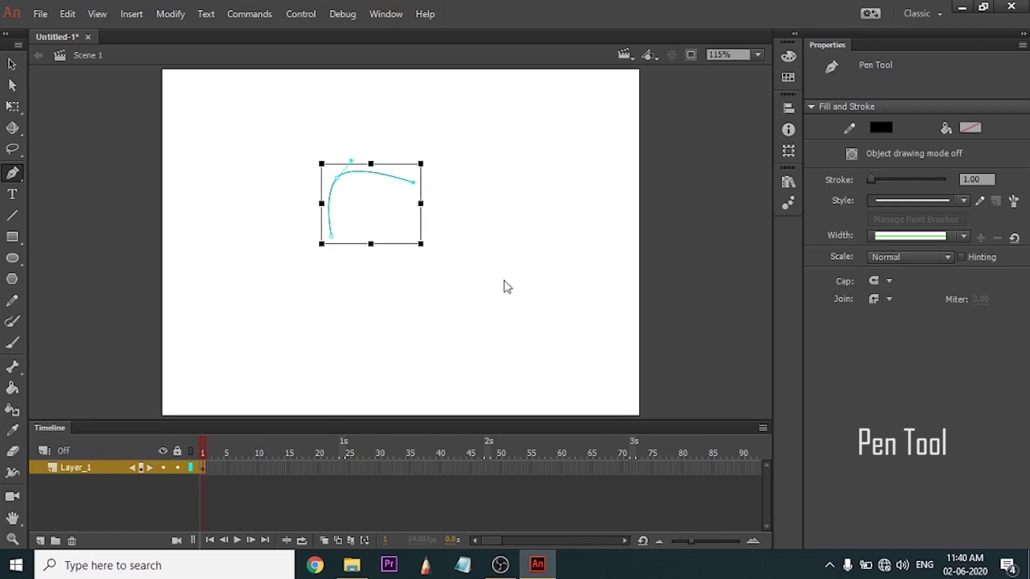
key("ctrl+z")
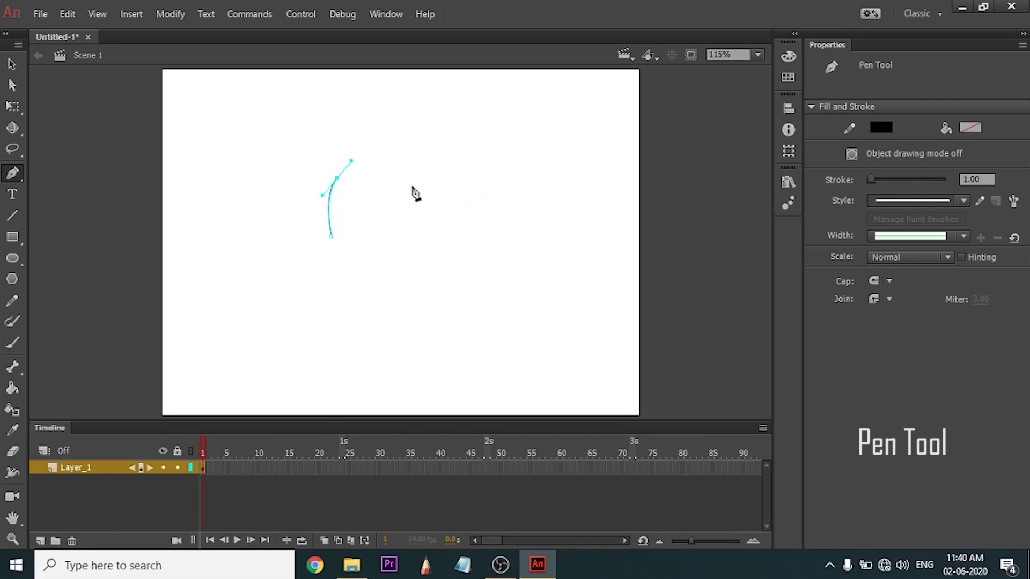
Extend the pen path with curved segments, close it at its starting point, and undo the last change.
mouse_move(399, 180)
left_mouse_down()
mouse_move(414, 204)
mouse_move(404, 197)
left_mouse_up()
left_click_drag(398, 233, 431, 259)
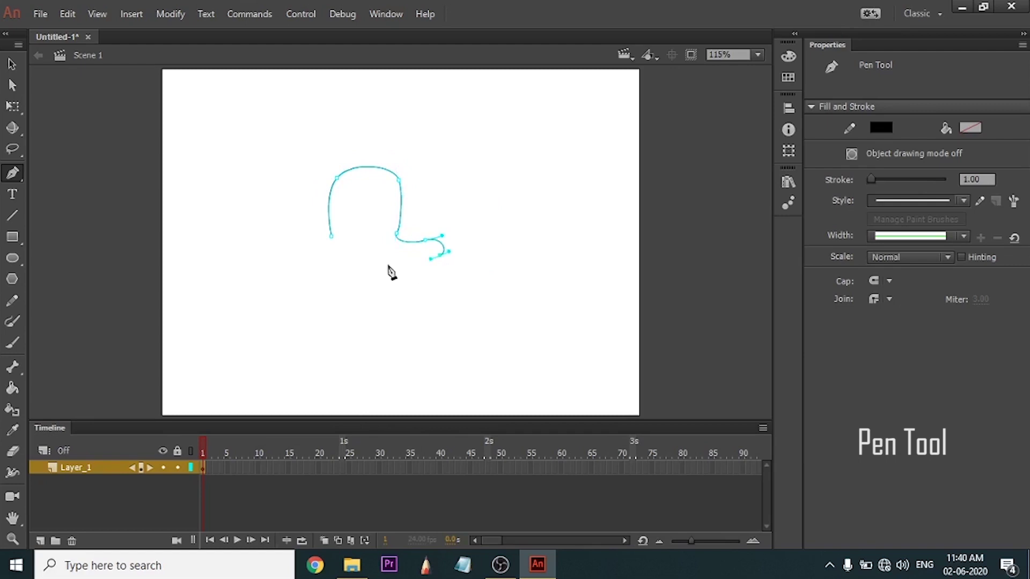
left_click_drag(348, 264, 327, 233)
left_click(331, 236)
key("ctrl+z")
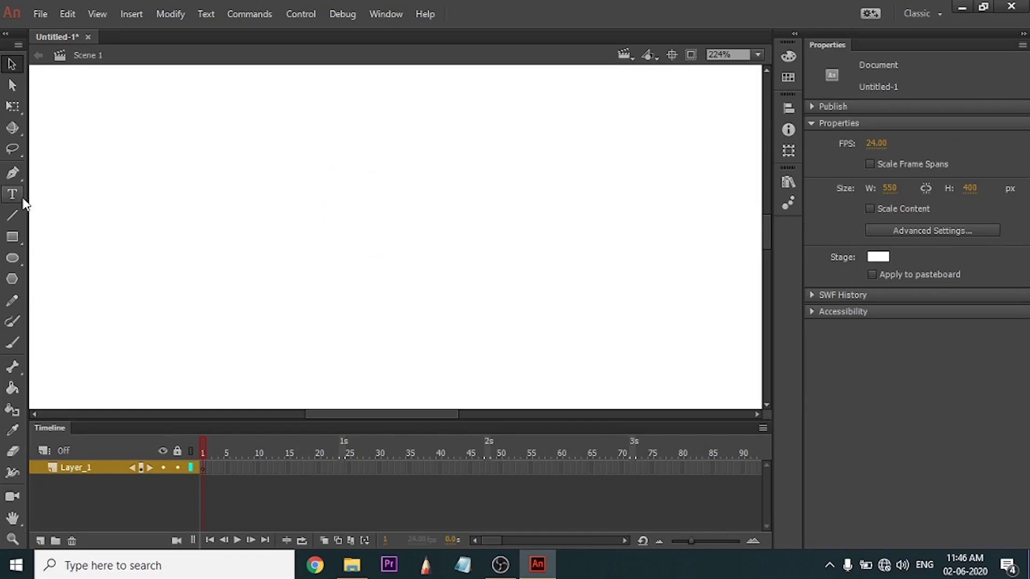
Draw a static text box about 136 px wide and enter "shdfsjhfsjdfbb" in it.
key("t")
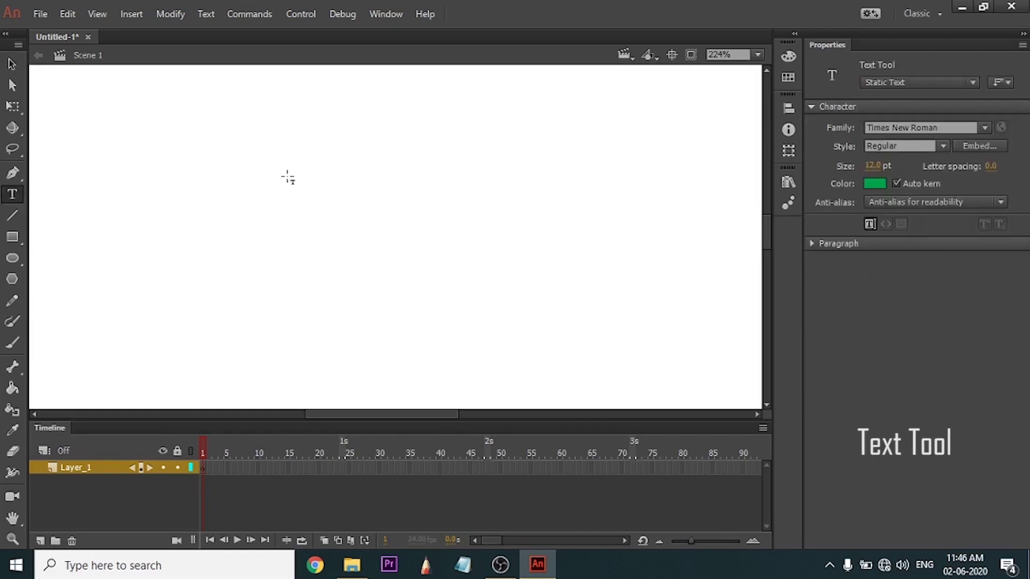
left_click_drag(265, 168, 488, 261)
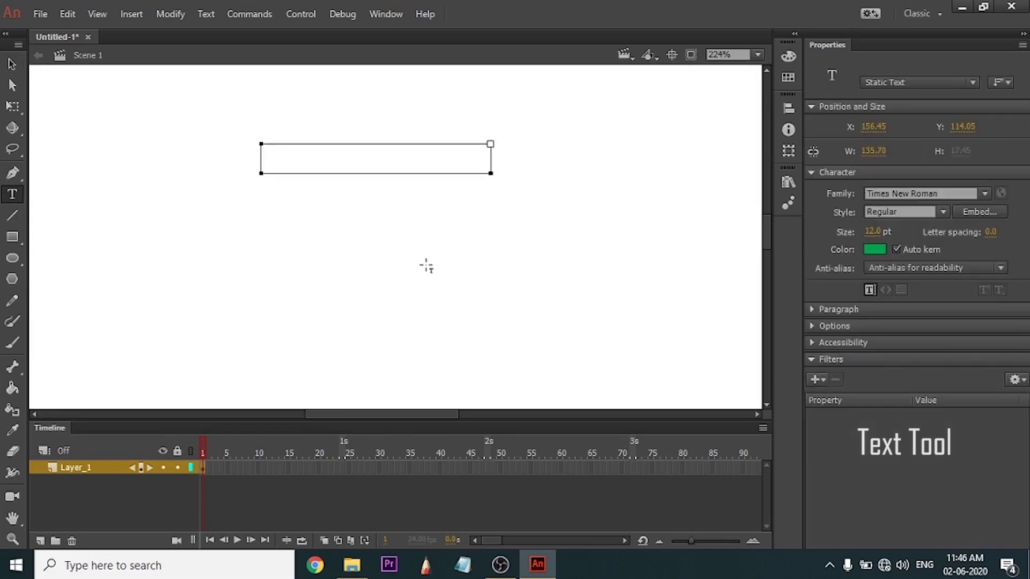
type("shdfsjhfsjdfb")
type("fb")
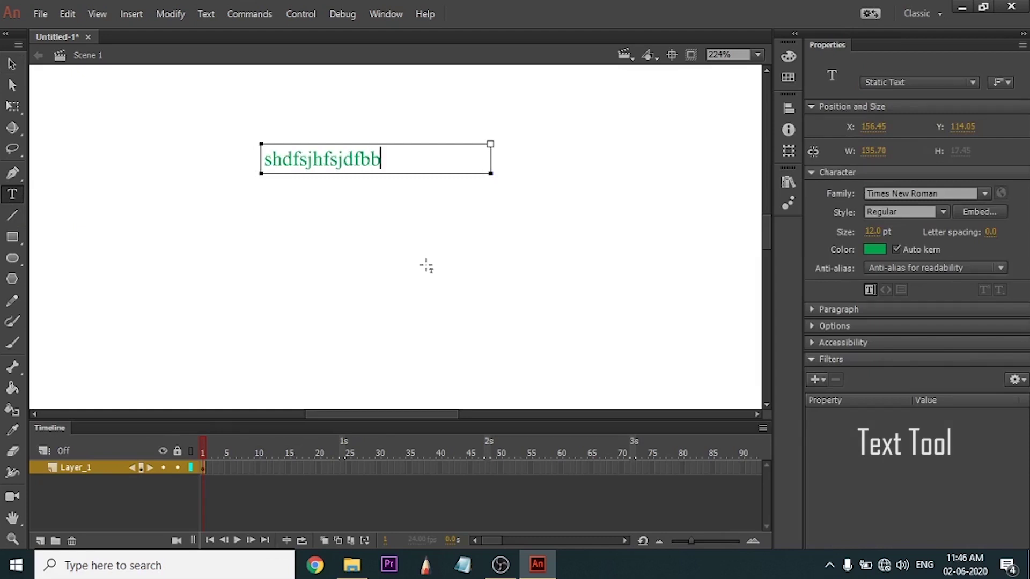
Erase all the text in the box and leave text editing so the empty box is discarded.
key("BackSpace")
key("BackSpace")
key("BackSpace")
key("BackSpace")
key("BackSpace")
key("BackSpace")
key("BackSpace")
key("BackSpace")
key("BackSpace")
key("BackSpace")
key("BackSpace")
key("BackSpace")
key("BackSpace")
key("BackSpace")
key("BackSpace")
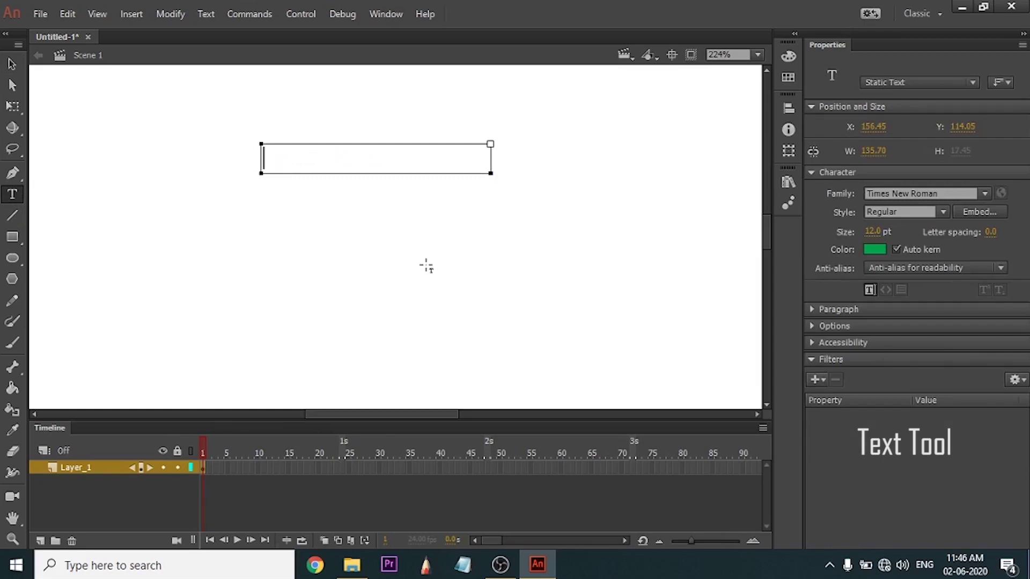
key("Escape")
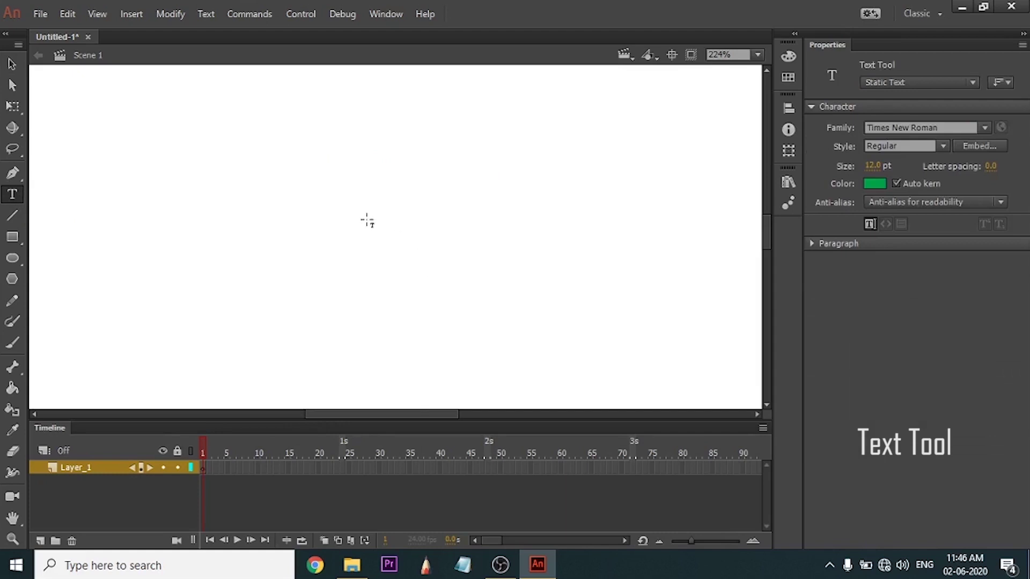
Place an expanding one-line text field with "fdhgsdgfjhdsfghdi" and delete it.
left_click(331, 206)
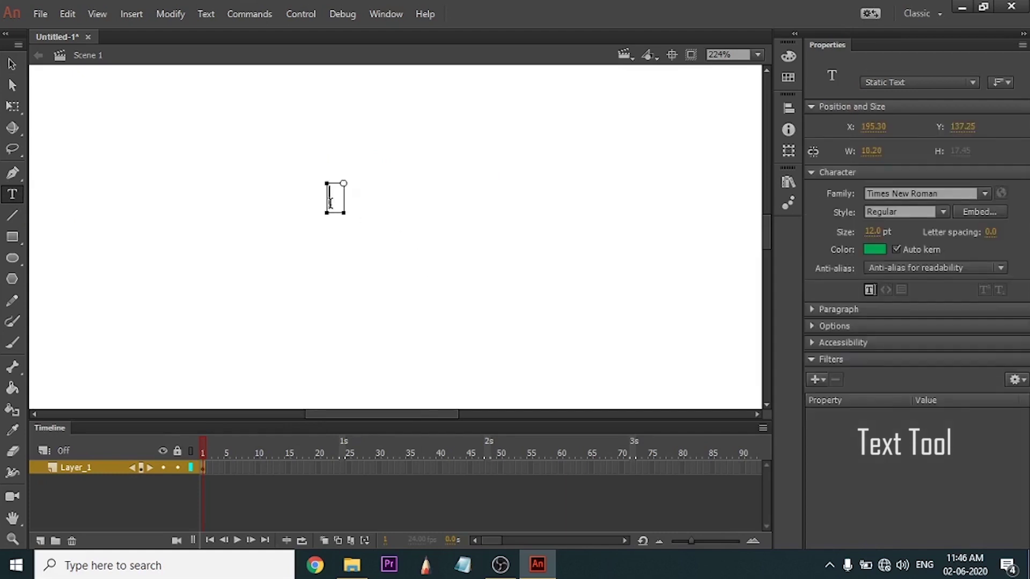
type("fdhgsdgfjhds")
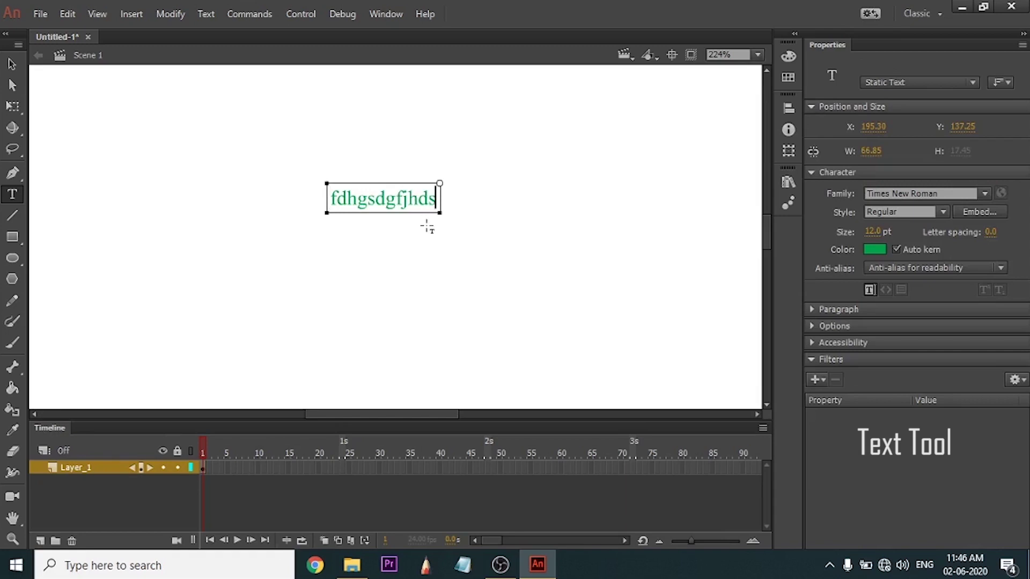
type("fghdi")
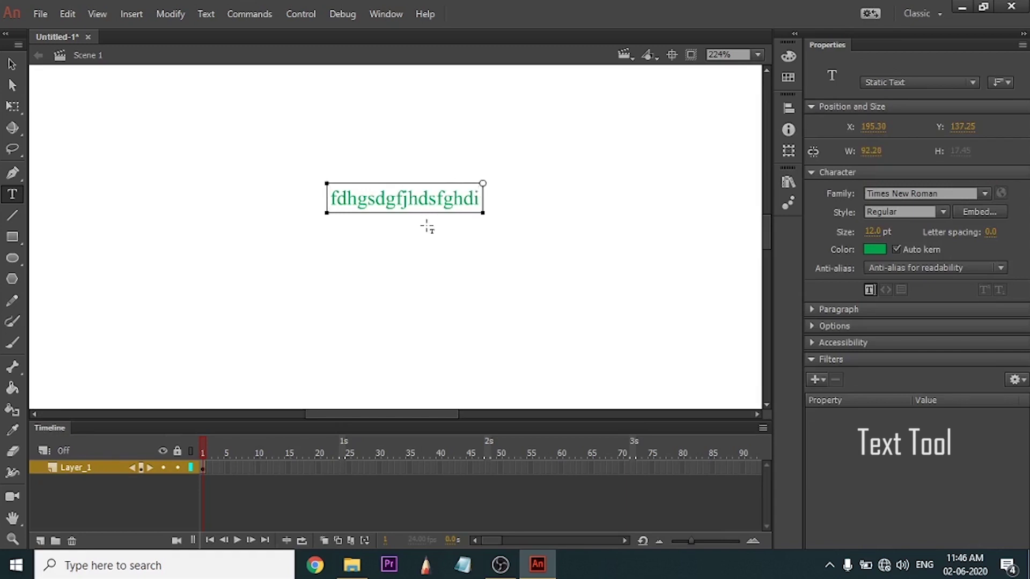
key("Escape")
key("Delete")
Draw a fixed-width text box about 66 px wide, fill it with "sdhfhsdfhgsdfghdsfhdgfgsdfjhdsfhjgdsjfsdgfhdgsjfgsjd", and delete it.
left_click_drag(248, 181, 353, 228)
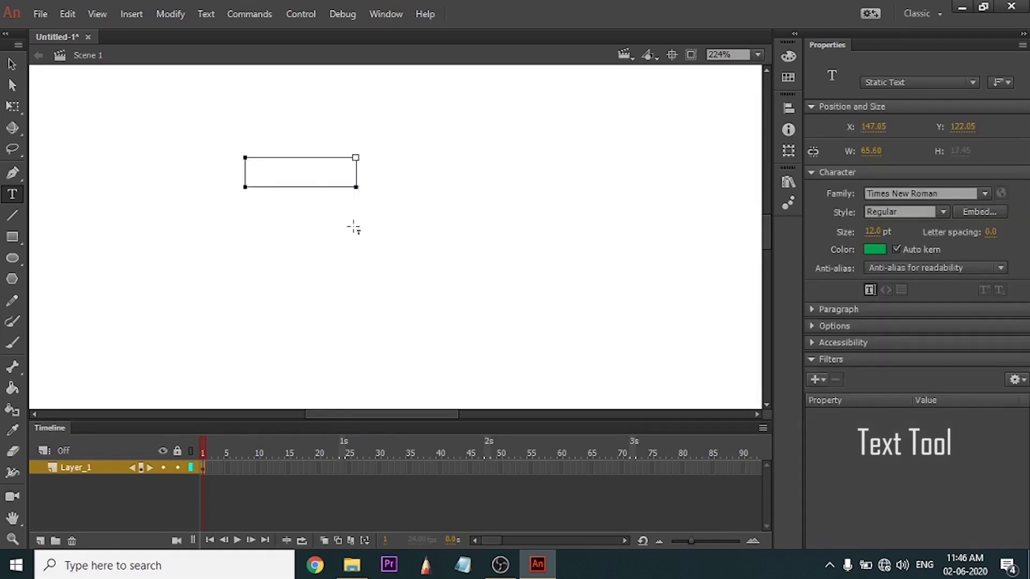
type("sdhfhsdfhgsdfghdsfhdg")
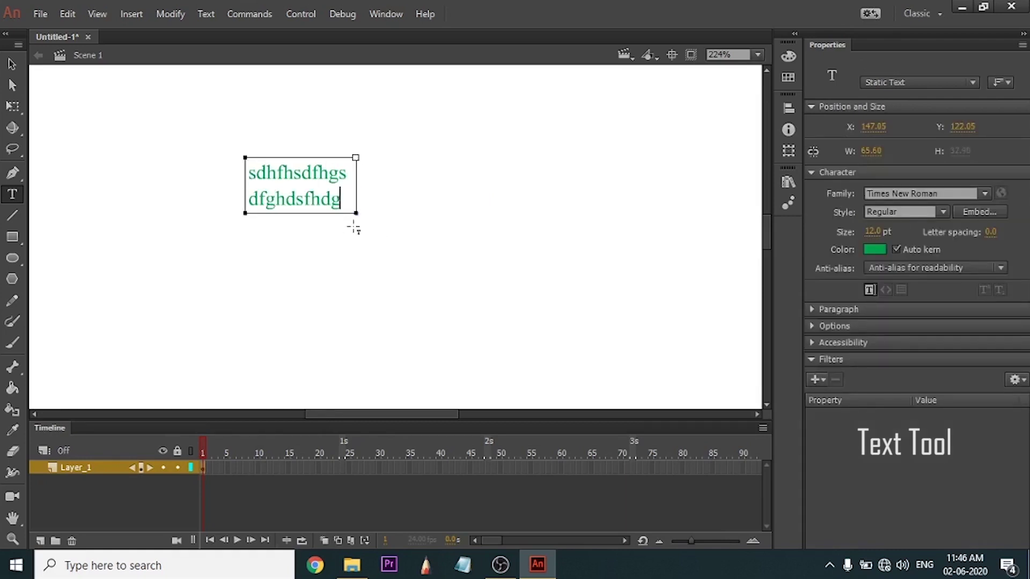
type("fgsdfjhdsfhjgdsjfsd")
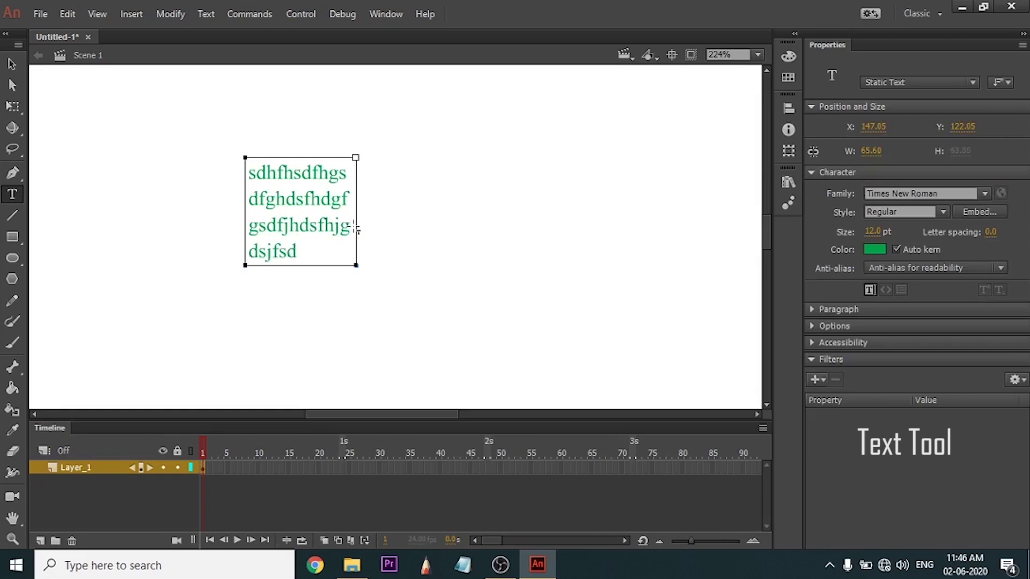
type("gfhdgsjfgsjd")
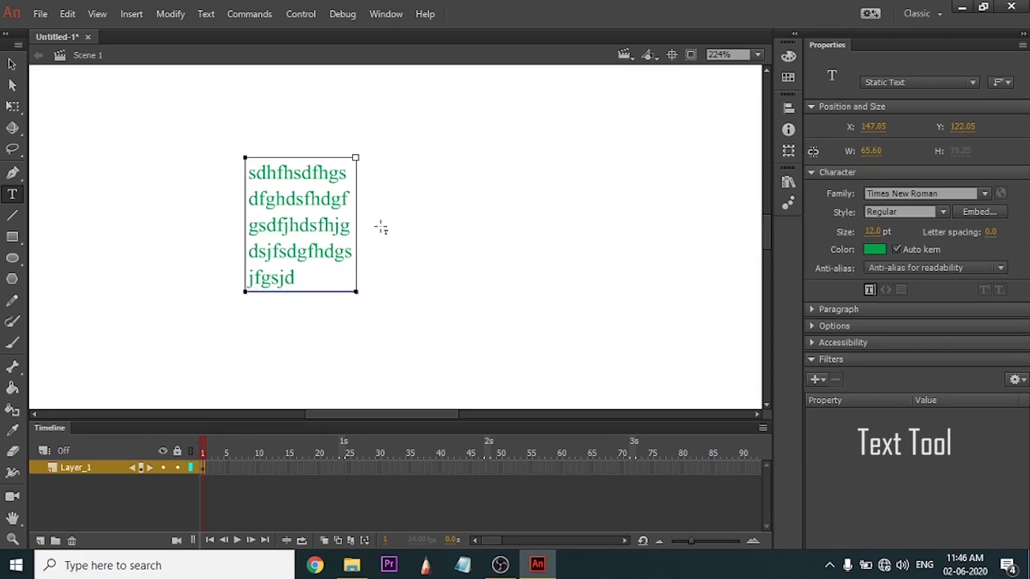
left_click(380, 227)
key("Delete")
Place an expanding text field and enter three lines separated by manual breaks: "dfhgjgkhlhkgdjg", "dsfghgjdbgfs" and "sgbdg".
left_click(317, 189)
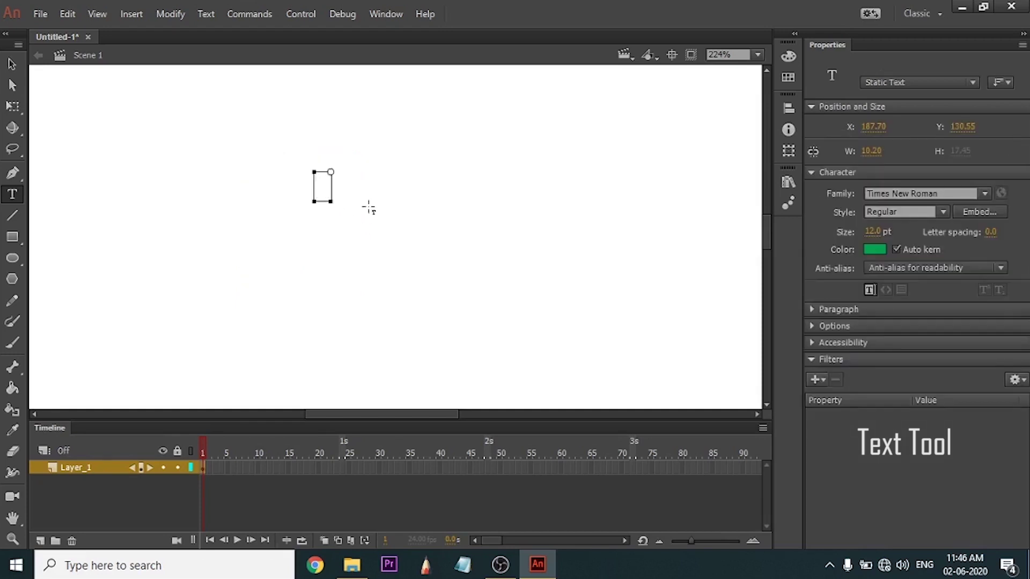
type("dfhgjgkhlhkgdjg")
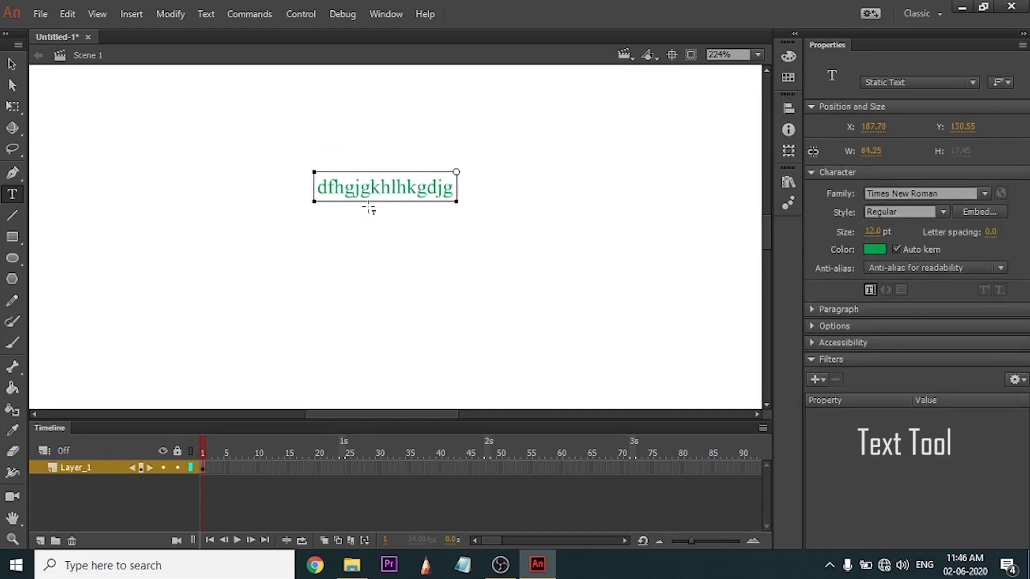
key("Return")
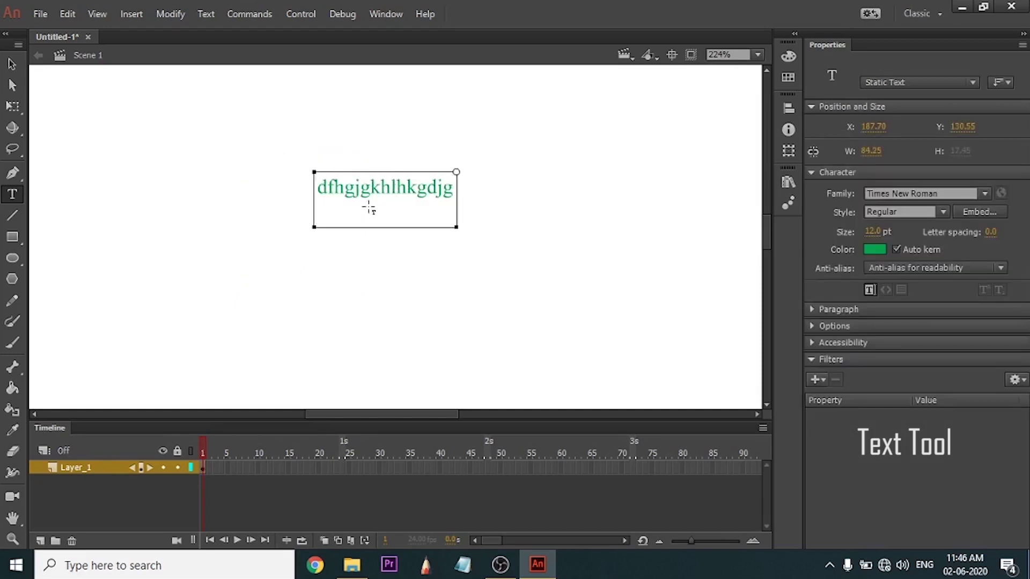
type("dsfghgjdbgfs")
key("Return")
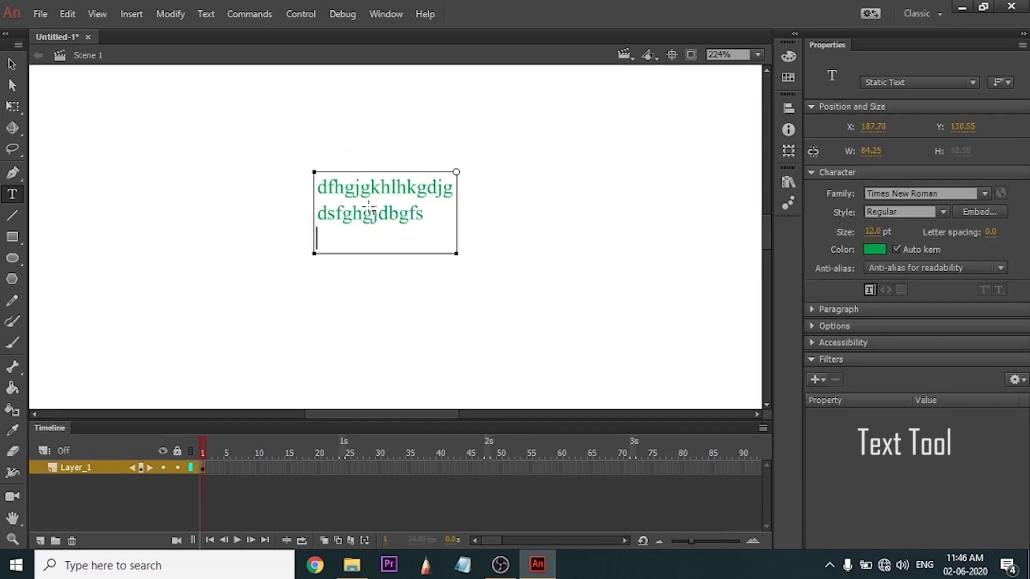
type("sgbdg")
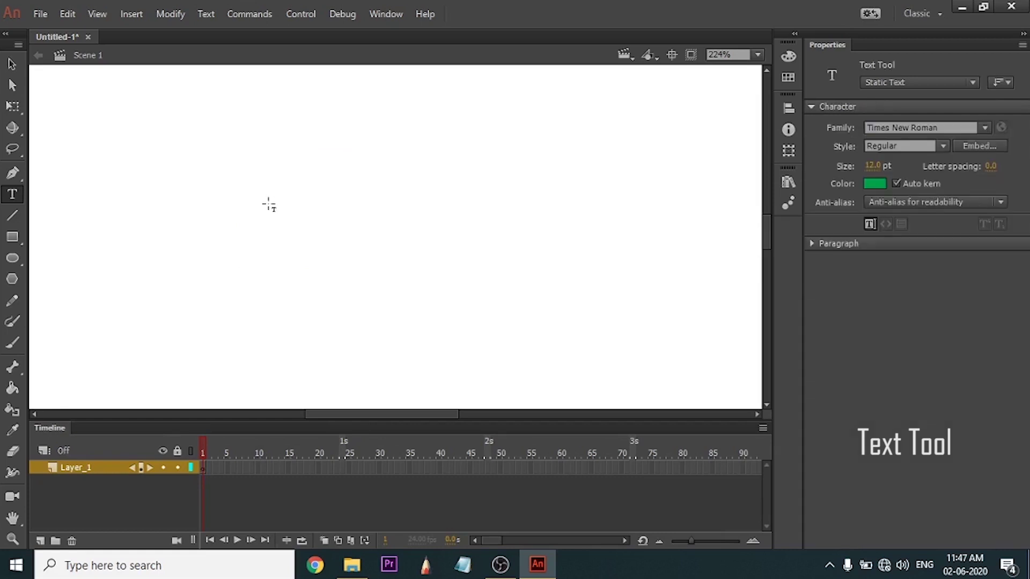
Place an expanding text field, enter "hasgdjygdfbsjdf", and rework the text to read "hassdfjsdhgfh".
left_click(268, 194)
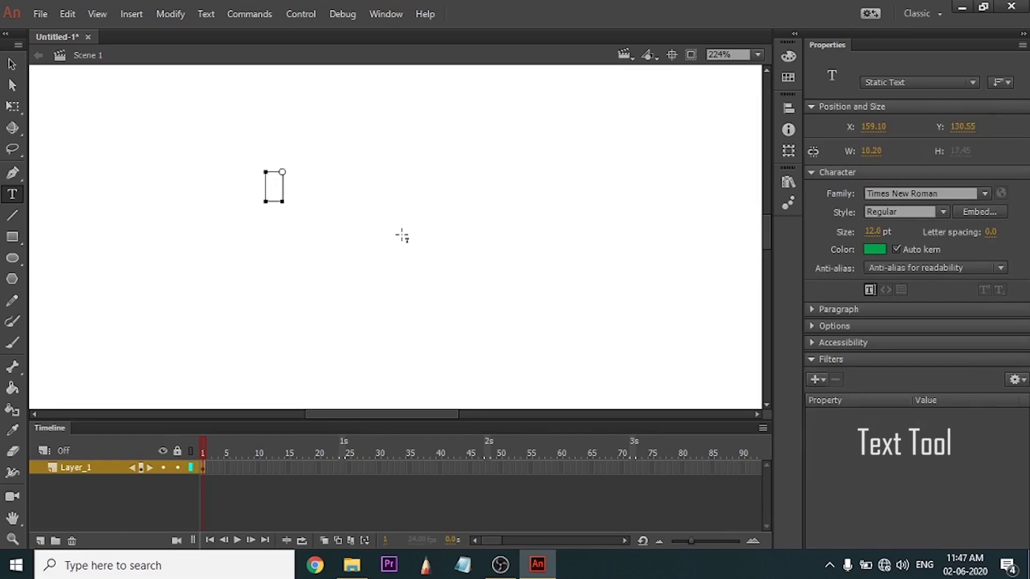
type("hasgdjygdfbsjdf")
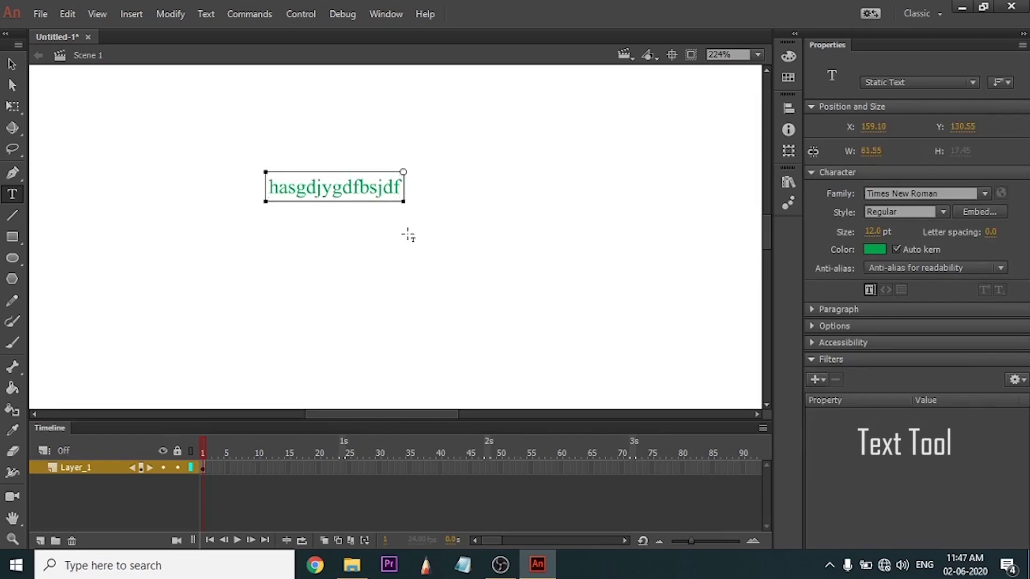
key("BackSpace")
key("BackSpace")
key("BackSpace")
key("BackSpace")
key("BackSpace")
key("BackSpace")
key("BackSpace")
key("BackSpace")
key("BackSpace")
key("BackSpace")
key("BackSpace")
key("BackSpace")
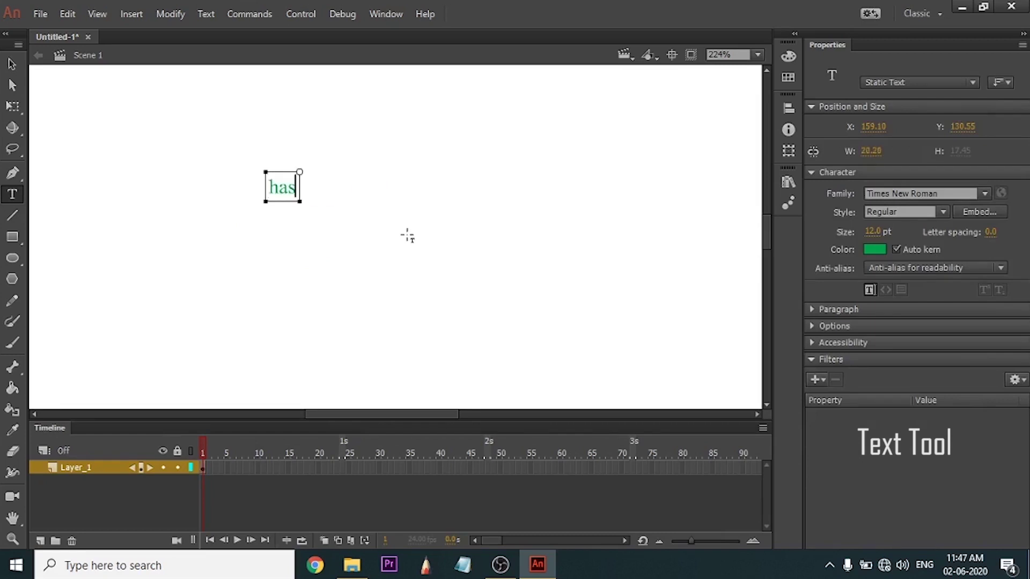
type("sdfjsdhgfh")
Set the text's size to 29 pt and its font family to Yu Gothic UI.
left_click(812, 106)
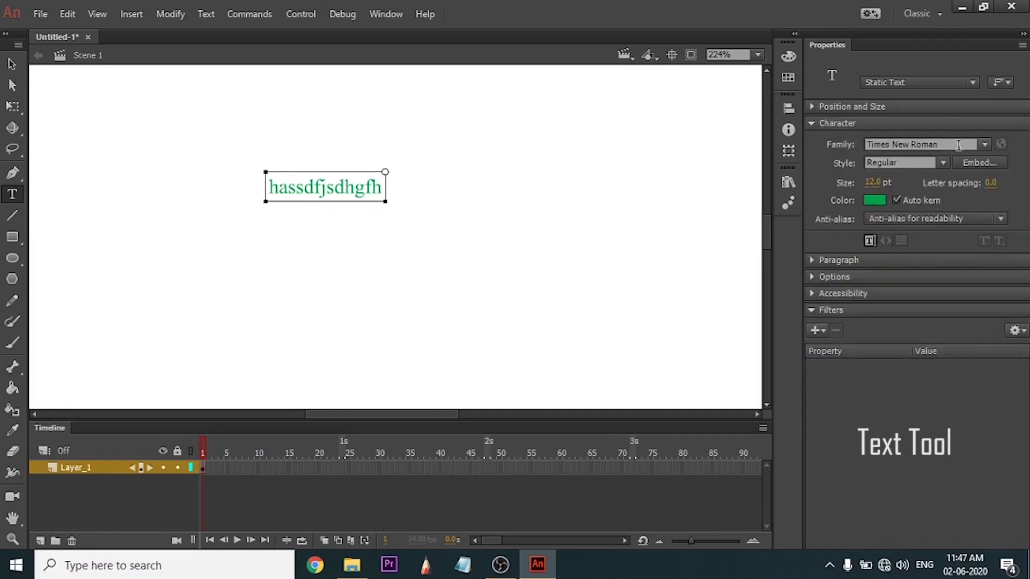
left_click_drag(874, 183, 896, 185)
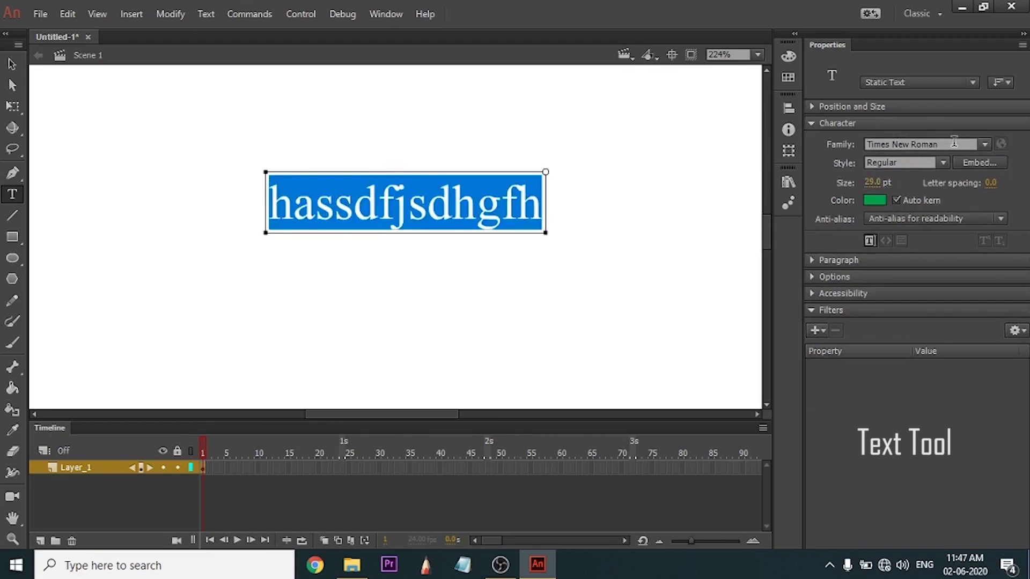
left_click(985, 142)
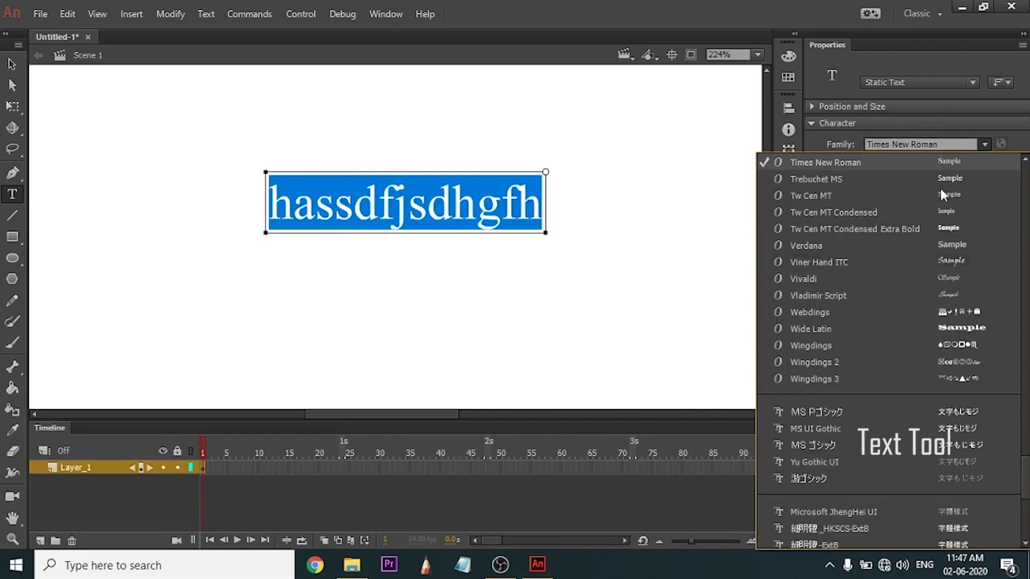
left_click(960, 278)
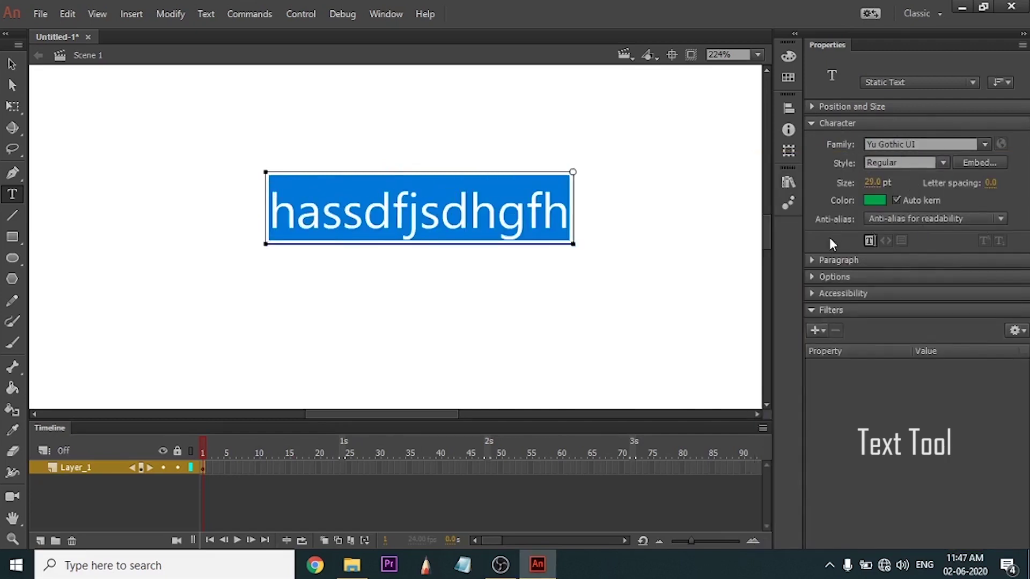
Reveal the text's paragraph settings and link options to examine the formatting, spacing, margin and link fields.
left_click(811, 260)
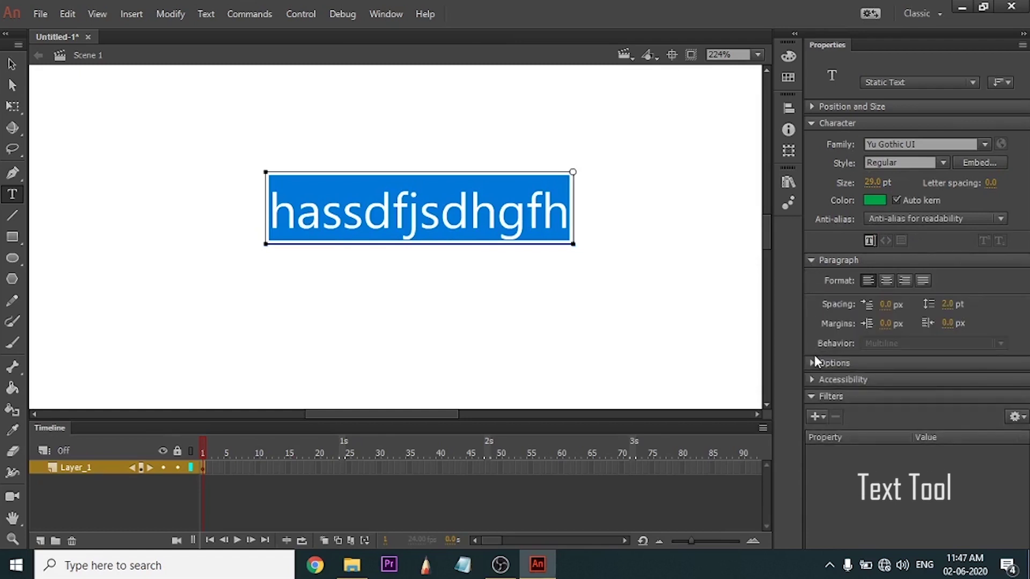
left_click(812, 360)
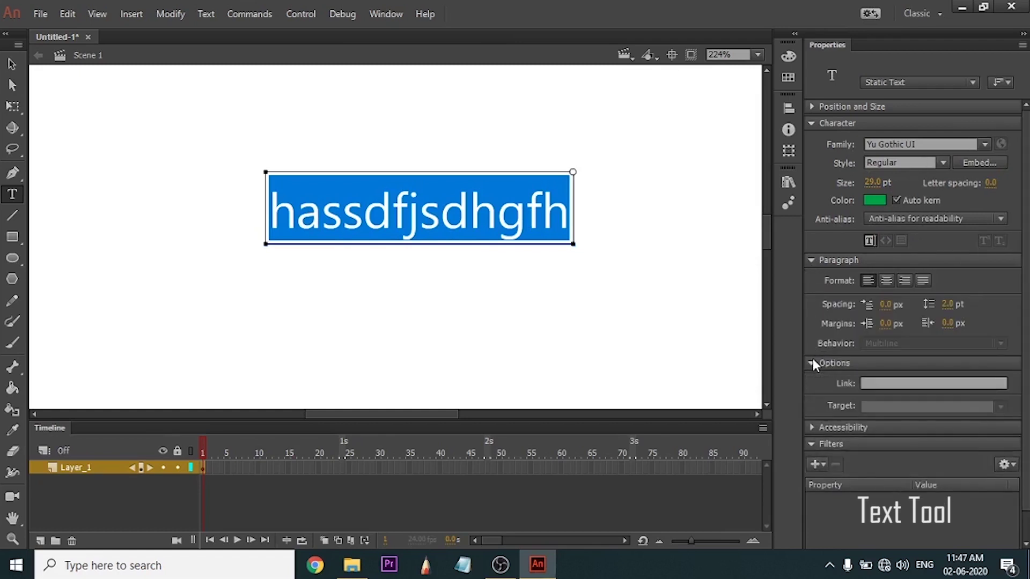
left_click(887, 378)
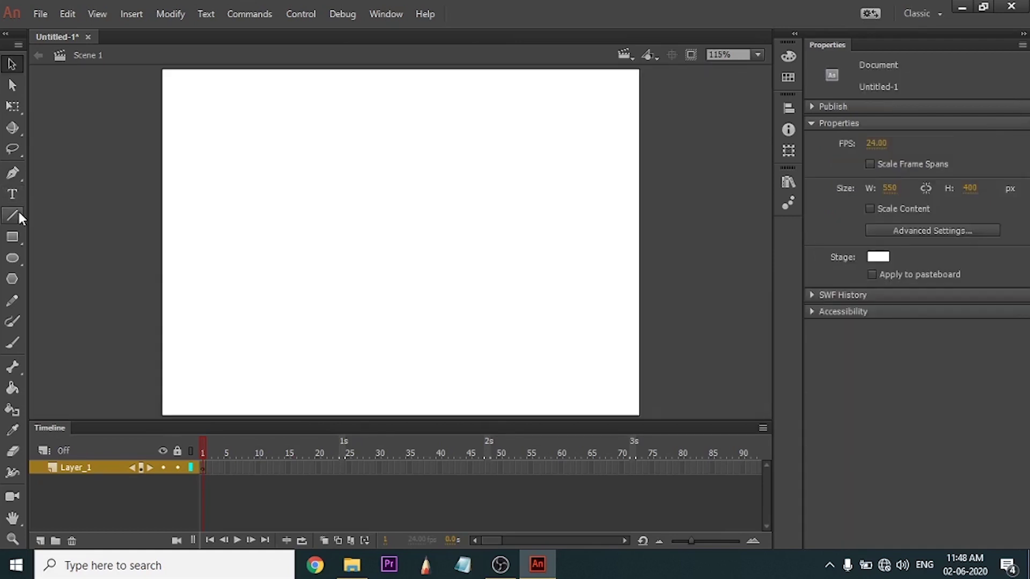
Draw a horizontal blue line across the middle of the stage with the Line tool.
left_click(19, 214)
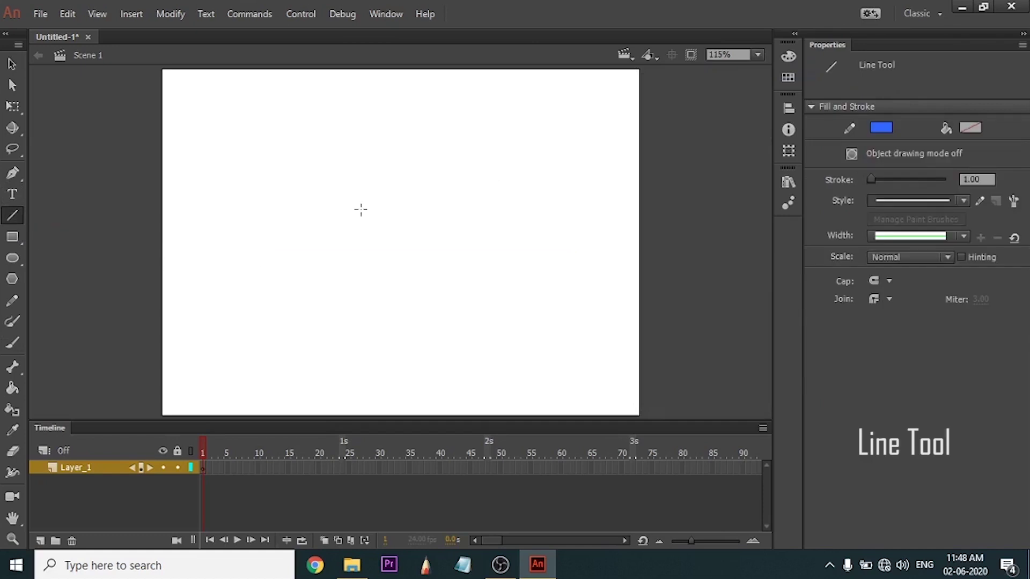
left_click_drag(261, 230, 535, 229)
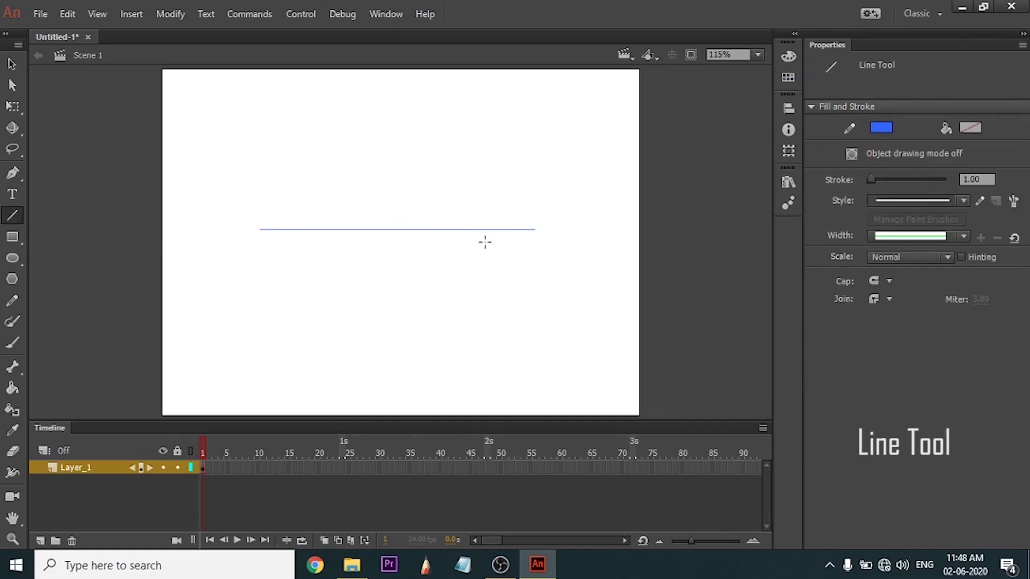
key("v")
Recolour the horizontal line light green and thicken its stroke to about 51.
left_click_drag(585, 187, 192, 295)
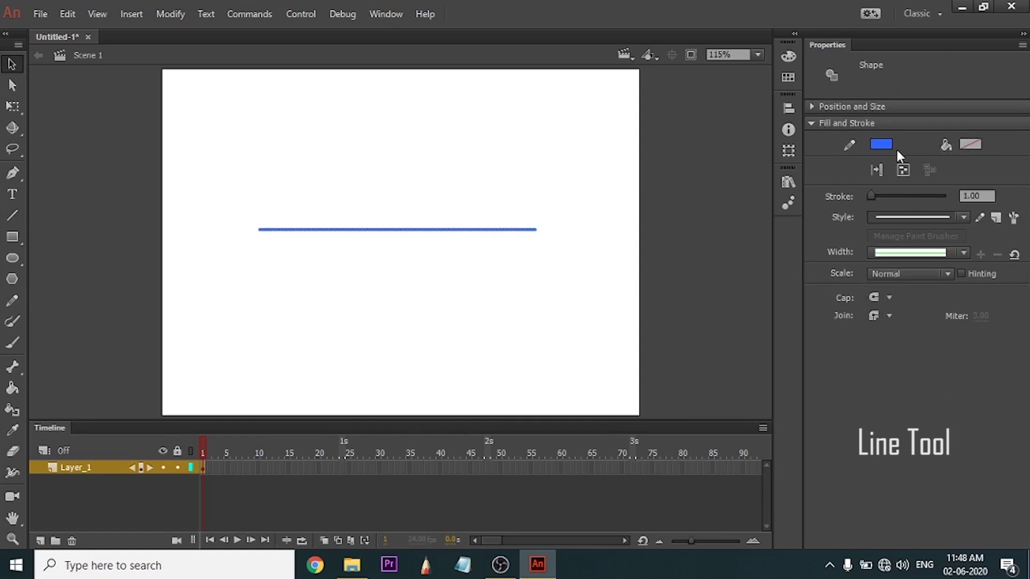
left_click(882, 145)
left_click(717, 206)
left_click(880, 145)
left_click(799, 278)
left_click_drag(871, 197, 893, 199)
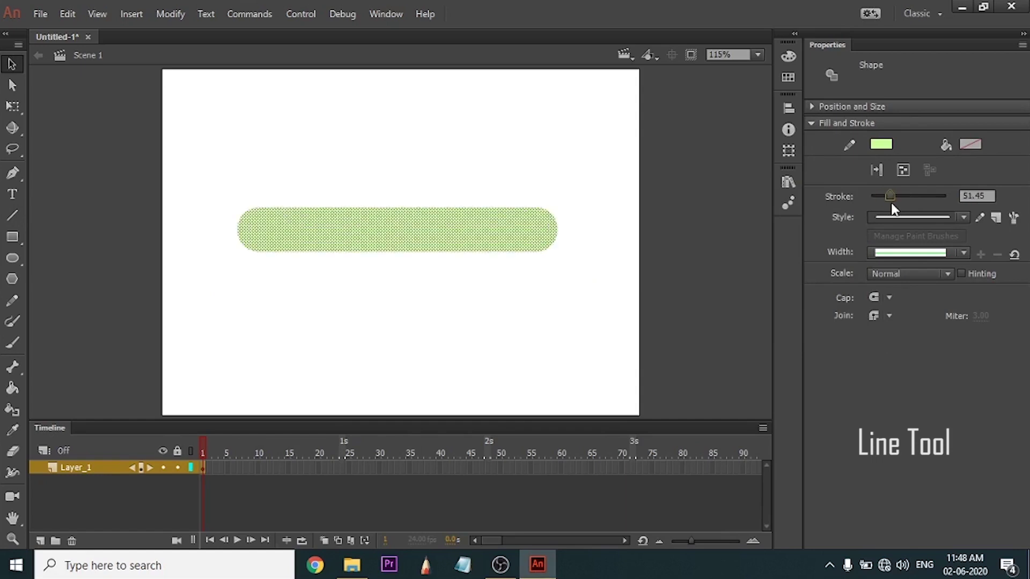
left_click(590, 313)
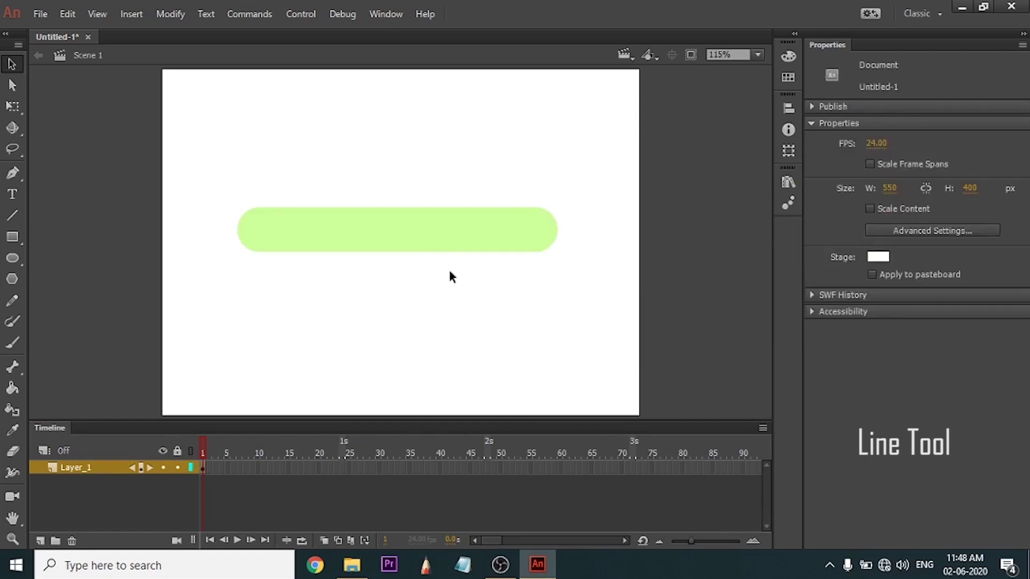
Apply the dashed stroke style to the thick green line and reduce its stroke weight to the minimum.
left_click(421, 231)
left_click(938, 220)
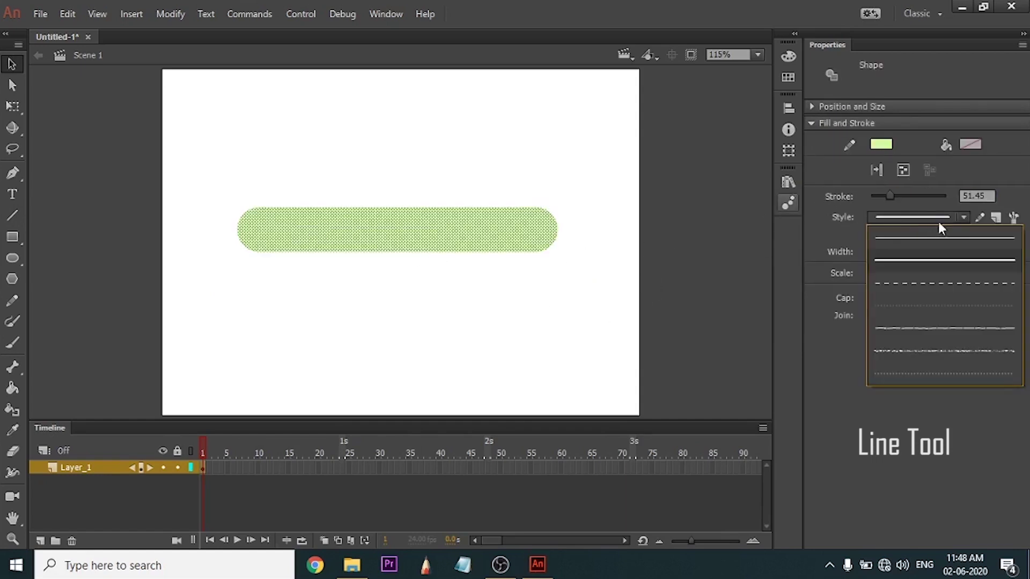
left_click(941, 284)
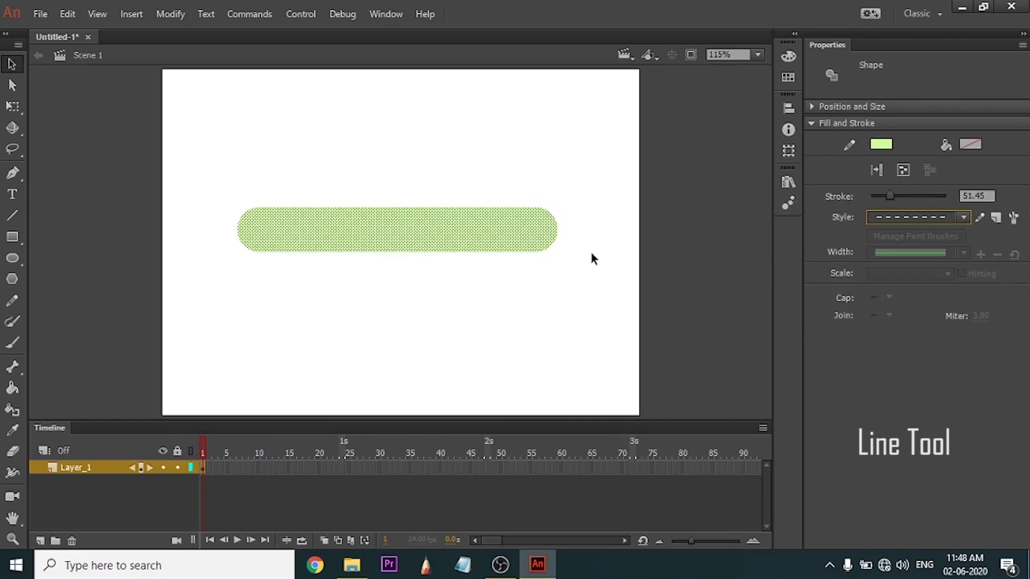
left_click(918, 217)
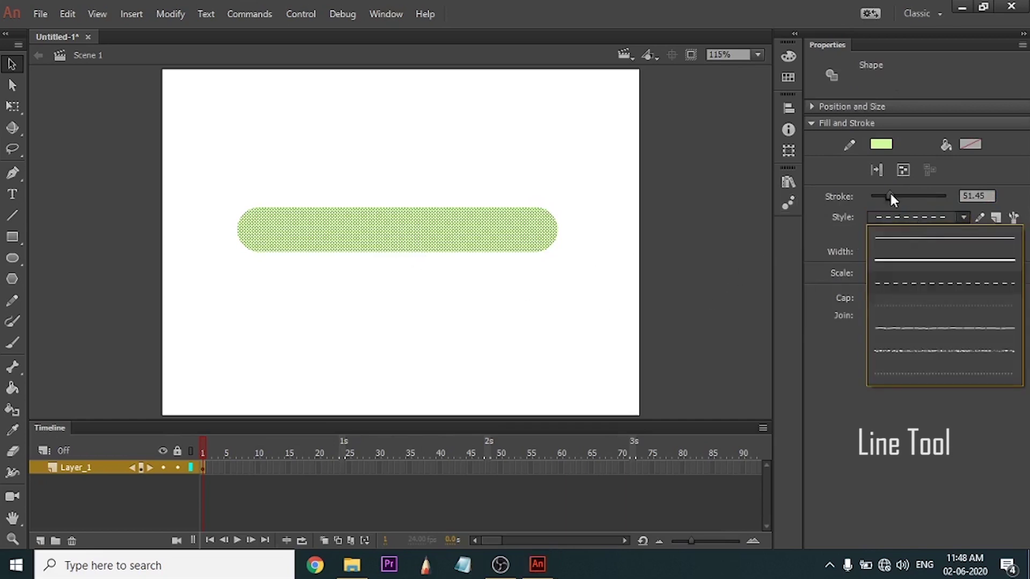
left_click_drag(890, 196, 870, 196)
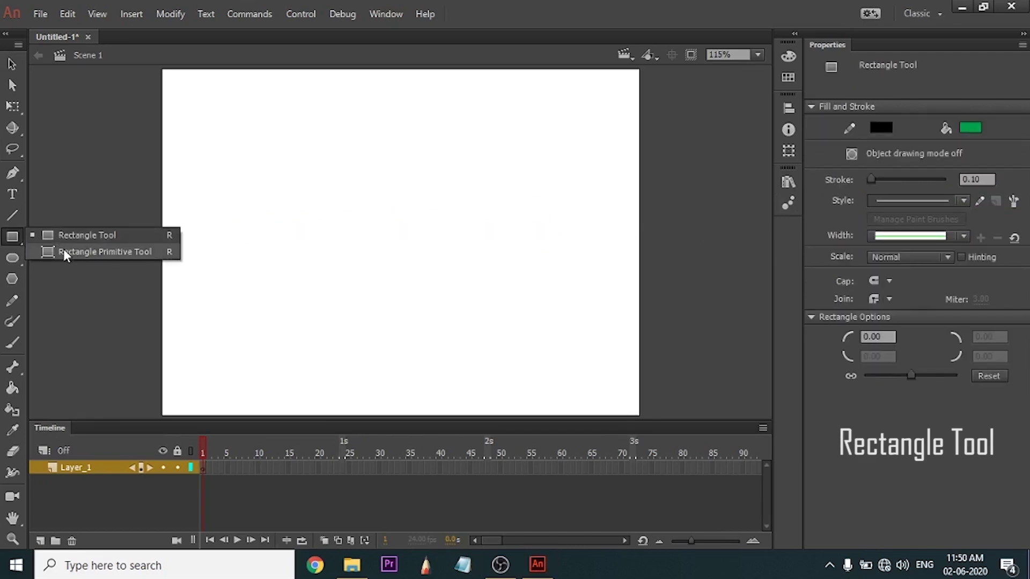
Draw a green square with a thin black outline on the stage's left half using the Rectangle tool.
left_click(65, 238)
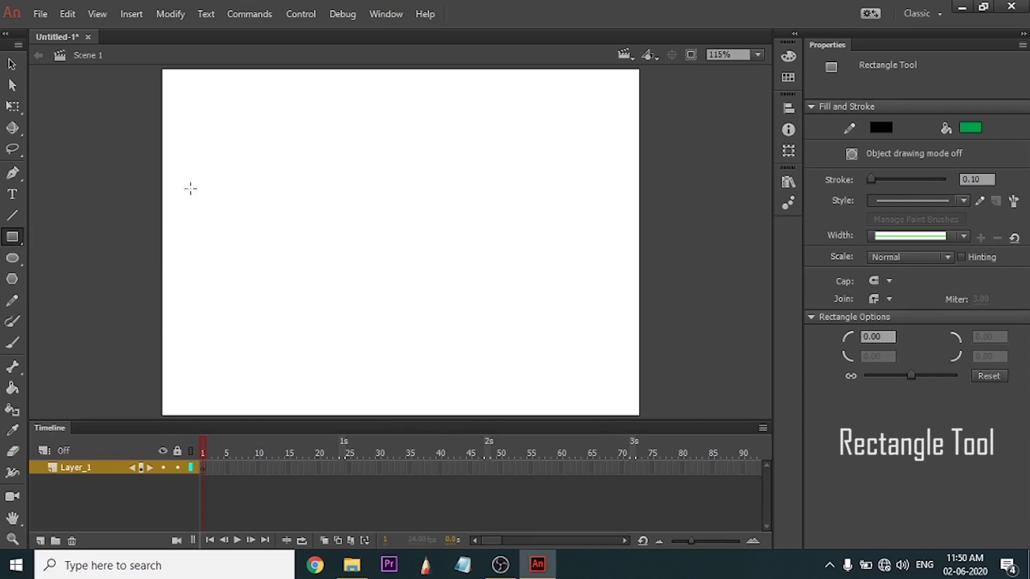
mouse_move(224, 161)
left_mouse_down()
mouse_move(328, 267)
mouse_move(350, 257)
left_mouse_up()
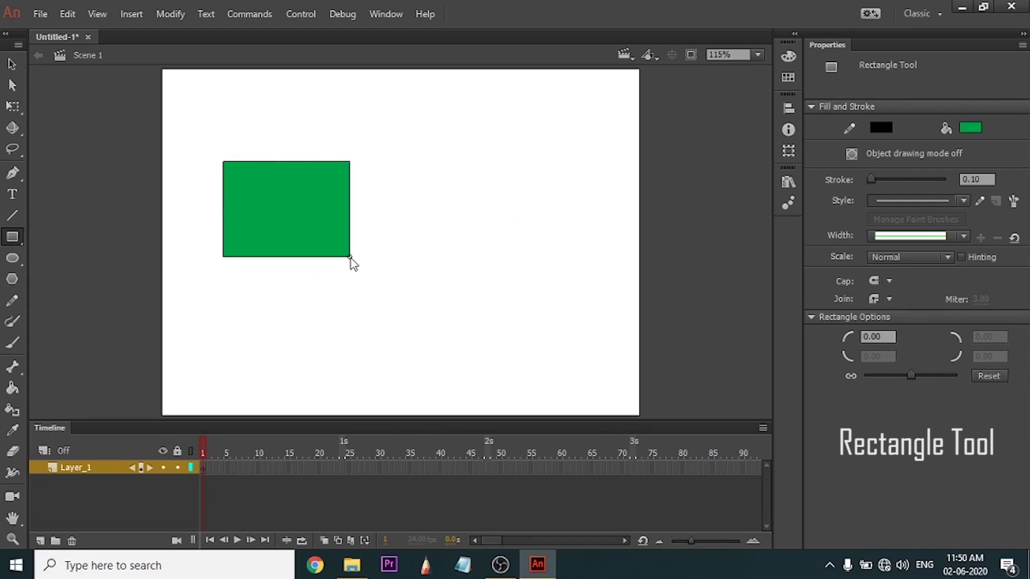
mouse_move(351, 259)
left_mouse_down()
mouse_move(356, 278)
mouse_move(295, 197)
mouse_move(345, 271)
mouse_move(340, 249)
mouse_move(350, 257)
mouse_move(306, 202)
mouse_move(317, 220)
mouse_move(244, 159)
mouse_move(303, 269)
mouse_move(336, 274)
mouse_move(242, 197)
left_mouse_up()
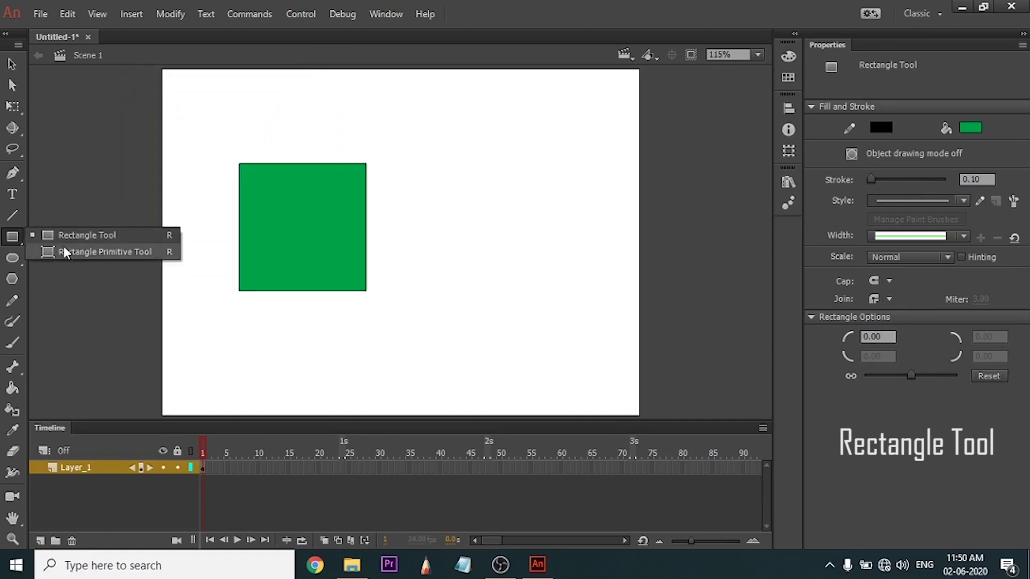
Draw a similar-sized green square beside the first one with the Rectangle Primitive tool and deselect it.
left_click(64, 252)
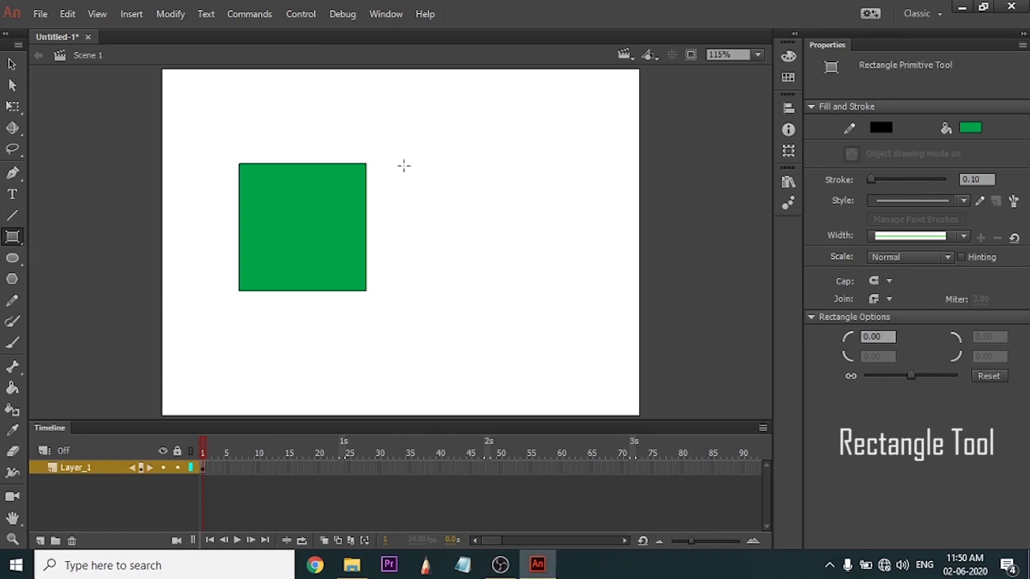
left_click_drag(437, 163, 567, 292)
key("v")
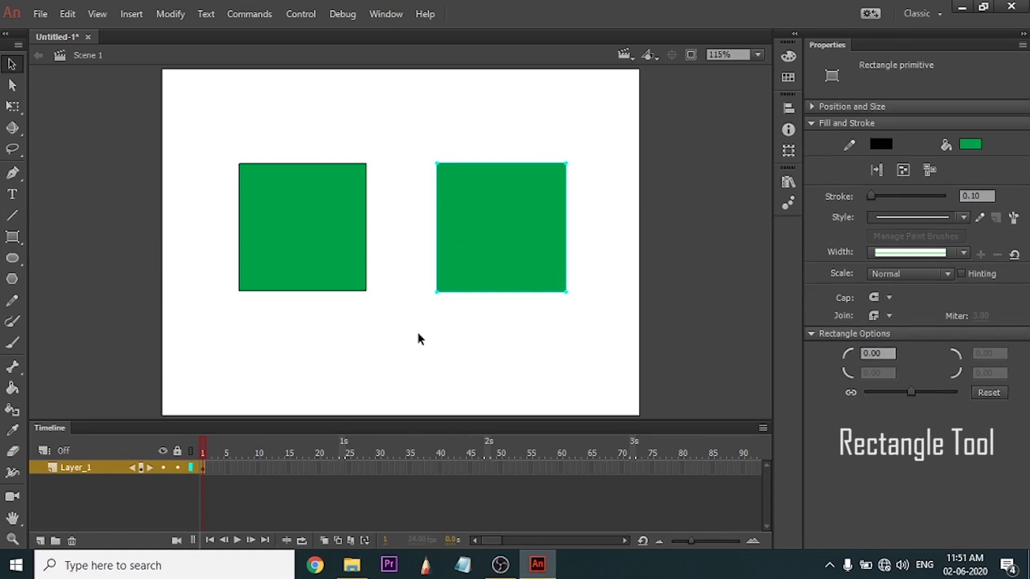
left_click(414, 342)
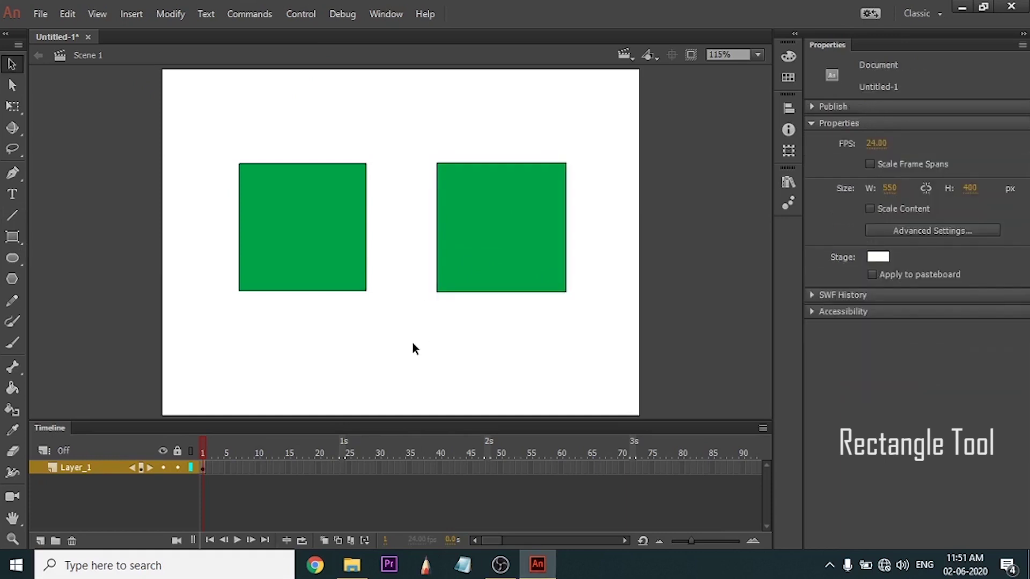
Move the first square's green fill off its outline, leaving it offset toward the outline's upper left.
left_click(293, 218)
left_click_drag(297, 214, 280, 322)
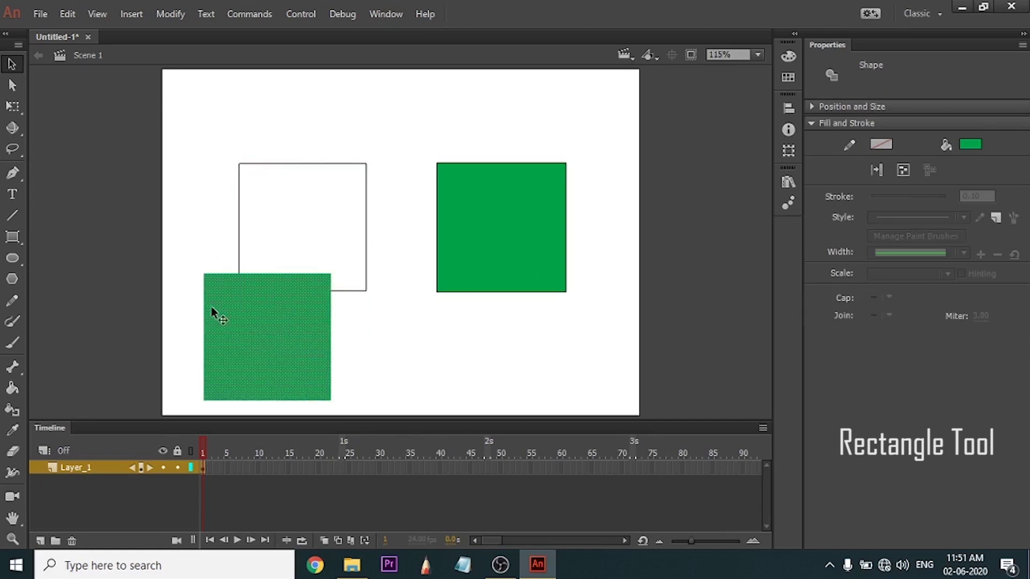
left_click_drag(212, 311, 303, 295)
left_click_drag(270, 264, 284, 201)
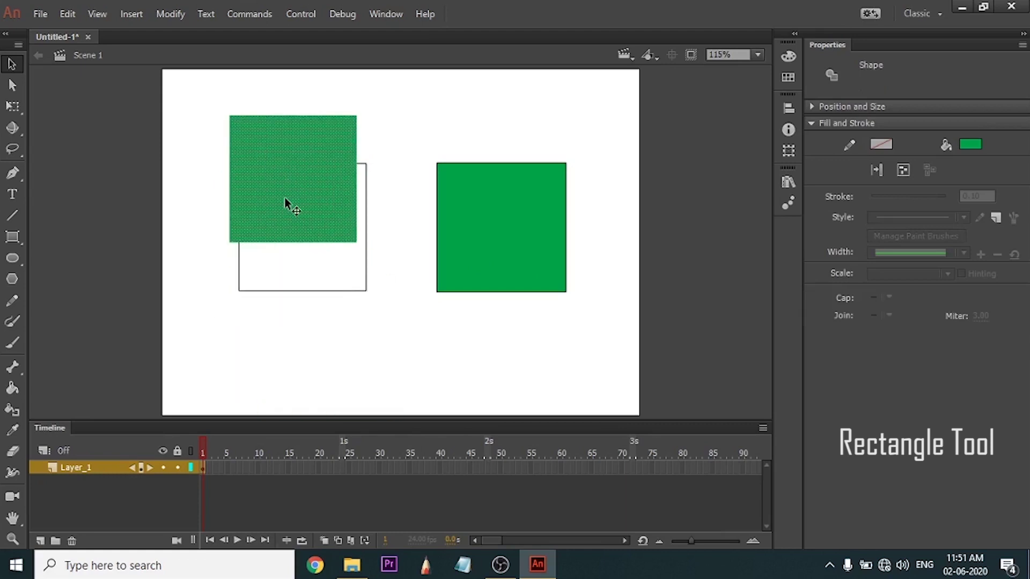
left_click_drag(290, 173, 270, 192)
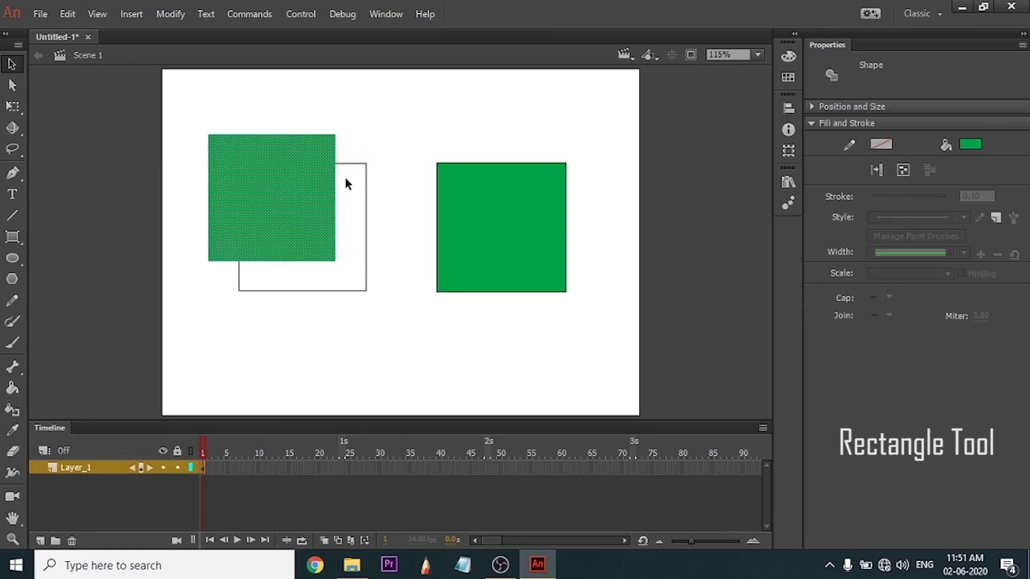
Move the empty outline's right edge outward and bend its top edge into a curve, undoing both edits.
left_click(364, 216)
left_click(367, 217)
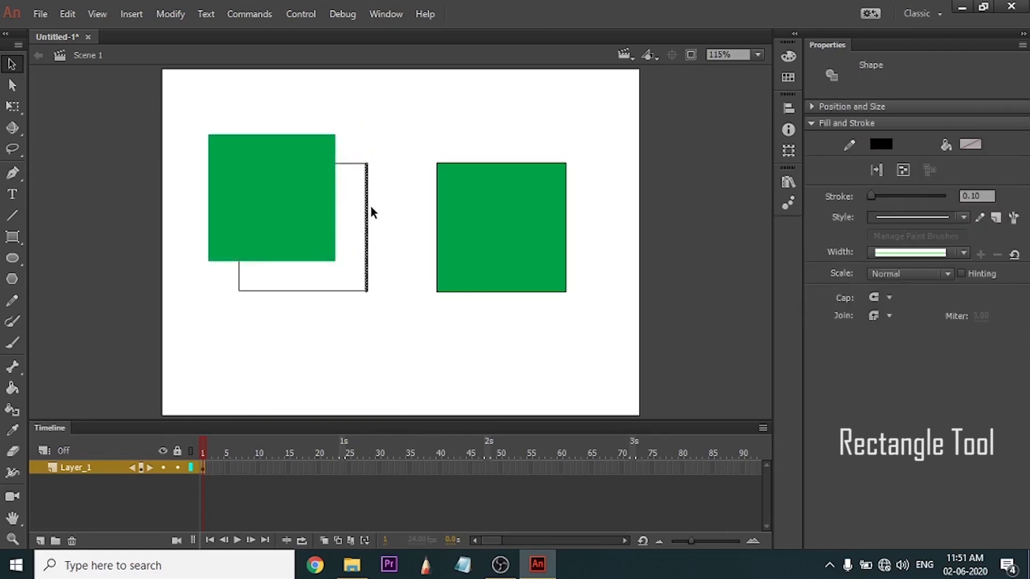
left_click_drag(366, 217, 391, 217)
left_click_drag(355, 166, 367, 142)
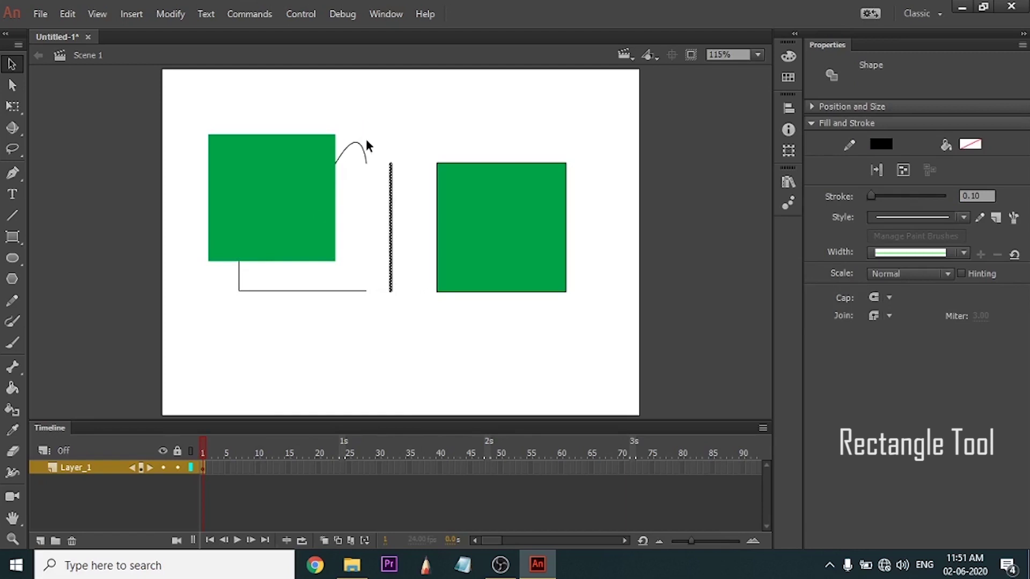
key("ctrl+z")
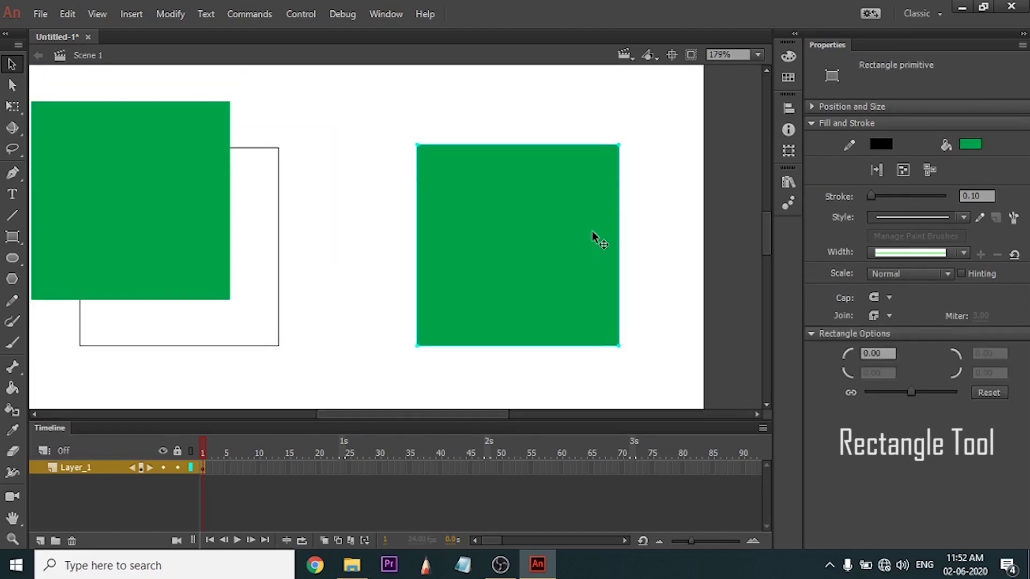
Round all corners of the primitive square to a radius of about 11 with the Subselection tool.
key("a")
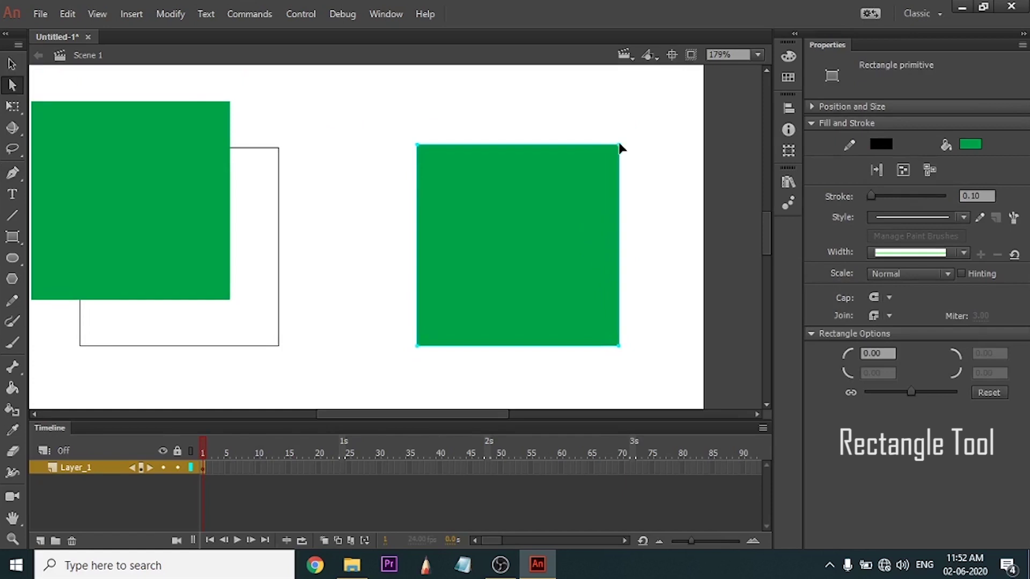
left_click_drag(619, 148, 617, 240)
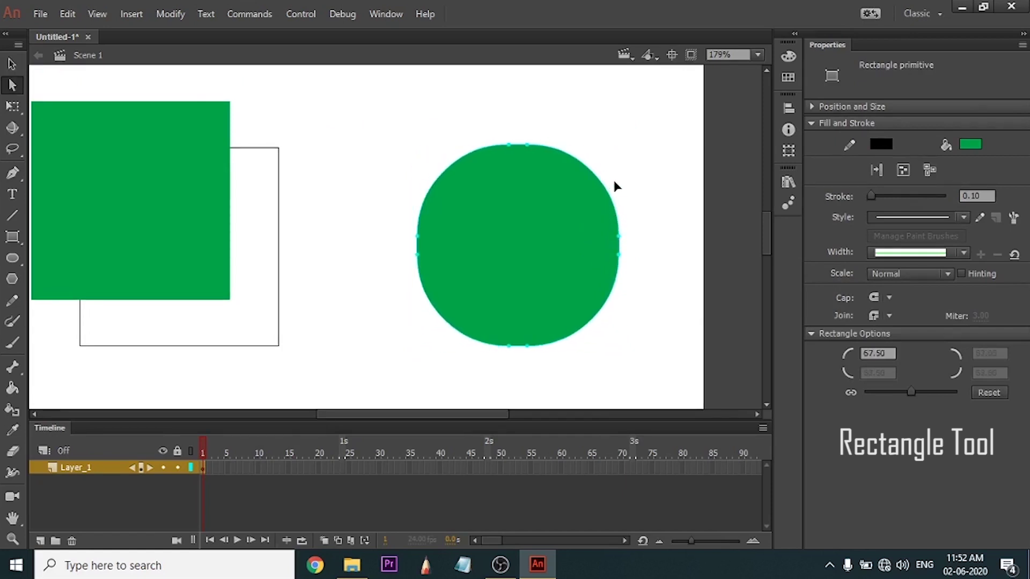
left_click_drag(616, 186, 615, 164)
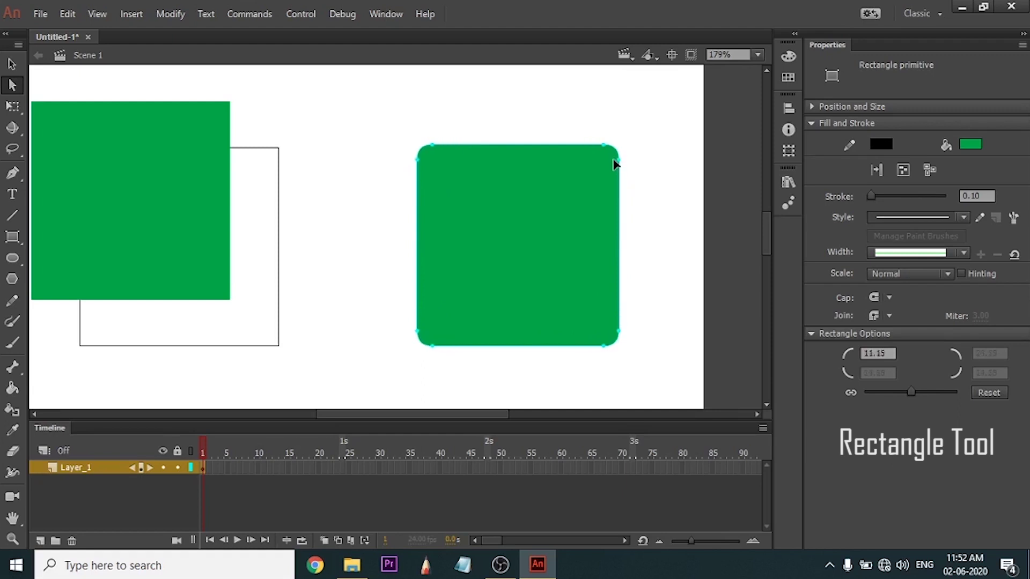
Draw two green circles side by side and a wide flat ellipse up beside them with the Oval tool.
left_click(13, 259)
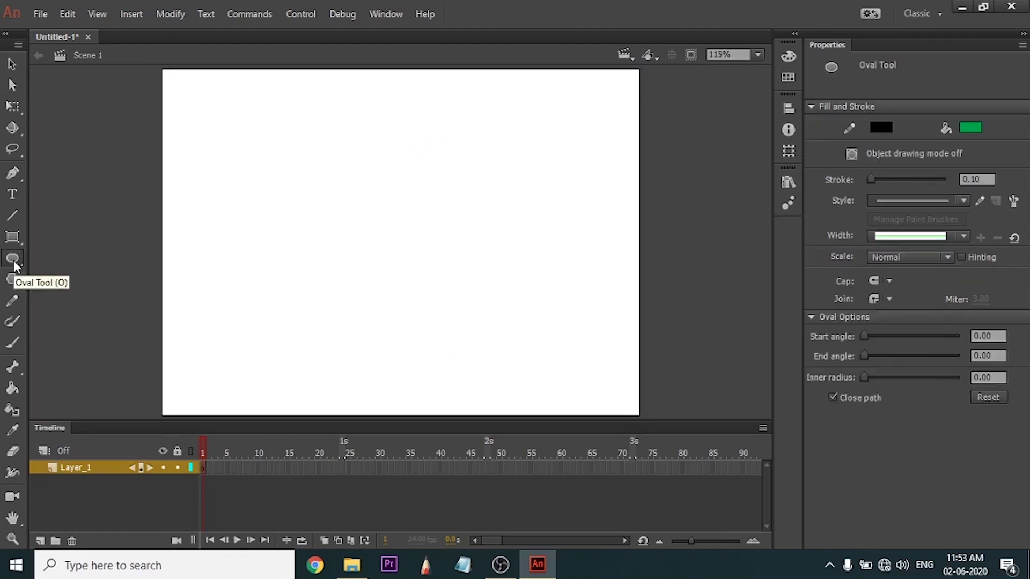
left_click_drag(358, 201, 452, 294)
left_click_drag(210, 172, 336, 279)
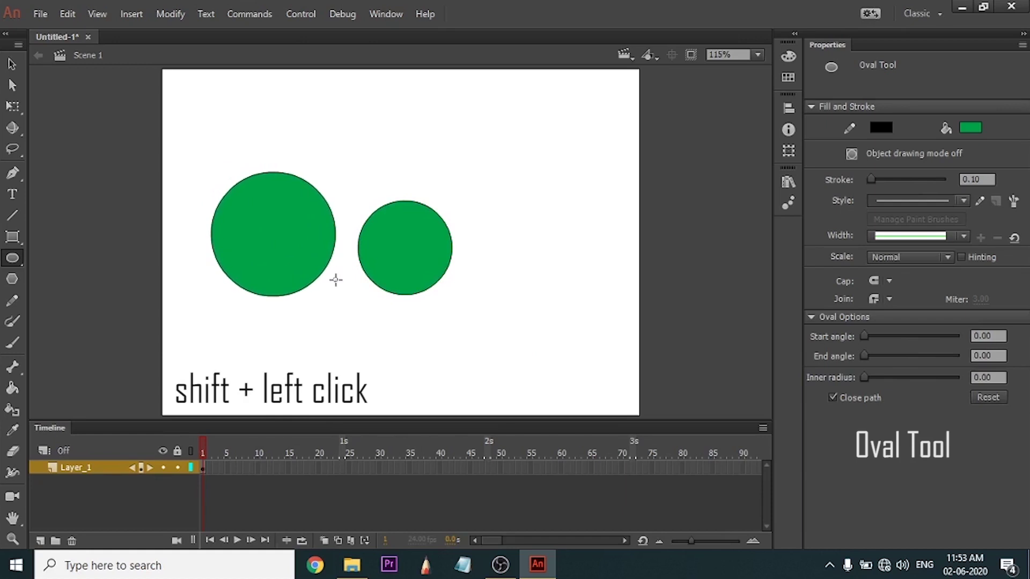
left_click_drag(465, 158, 620, 220)
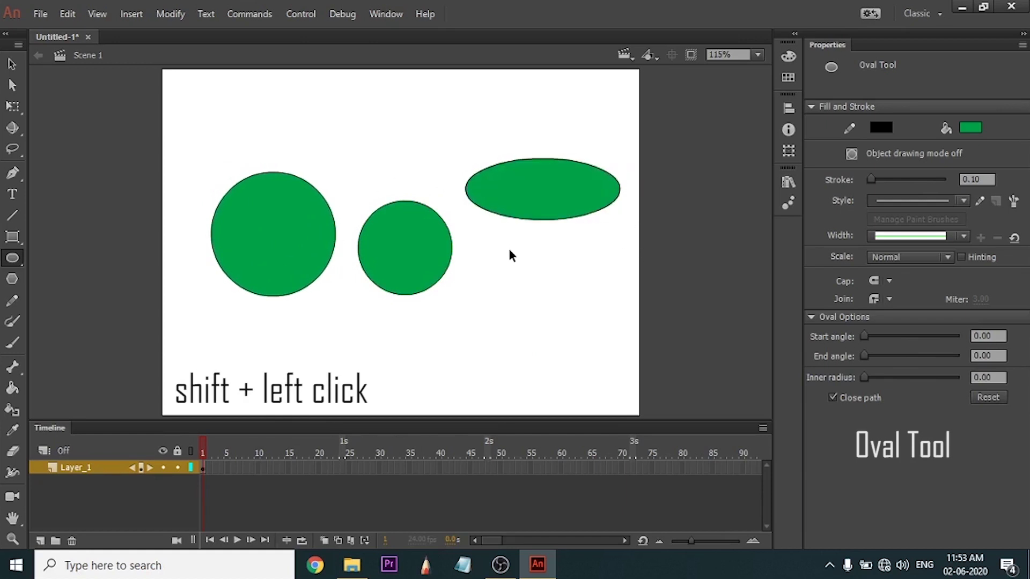
key("v")
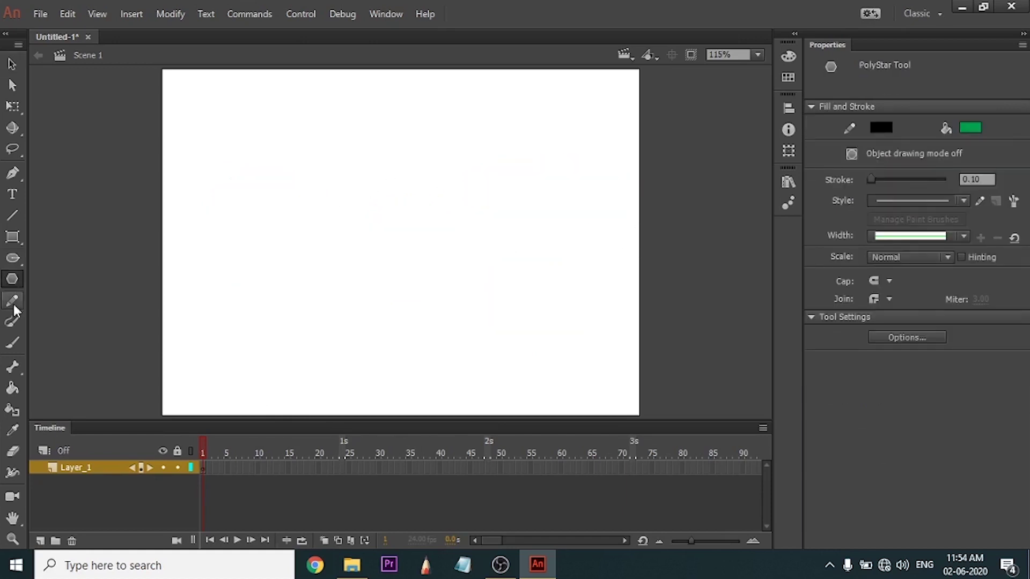
Draw several overlapping green pentagons around the middle of the stage with the PolyStar tool, undoing one along the way.
left_click_drag(311, 195, 398, 146)
left_click_drag(437, 190, 512, 241)
left_click_drag(542, 311, 382, 328)
key("ctrl+z")
left_click_drag(386, 268, 480, 322)
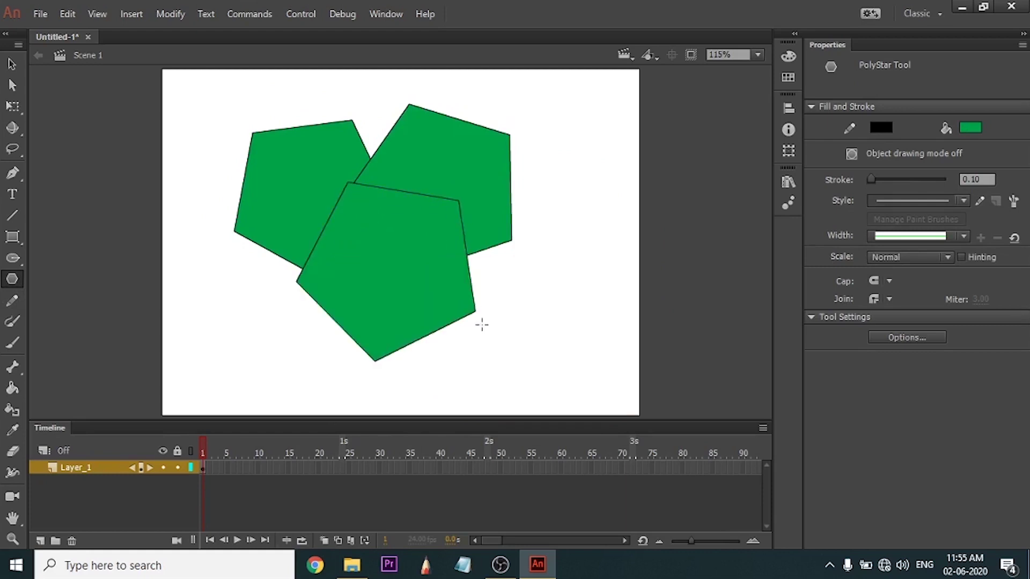
left_click_drag(502, 287, 441, 328)
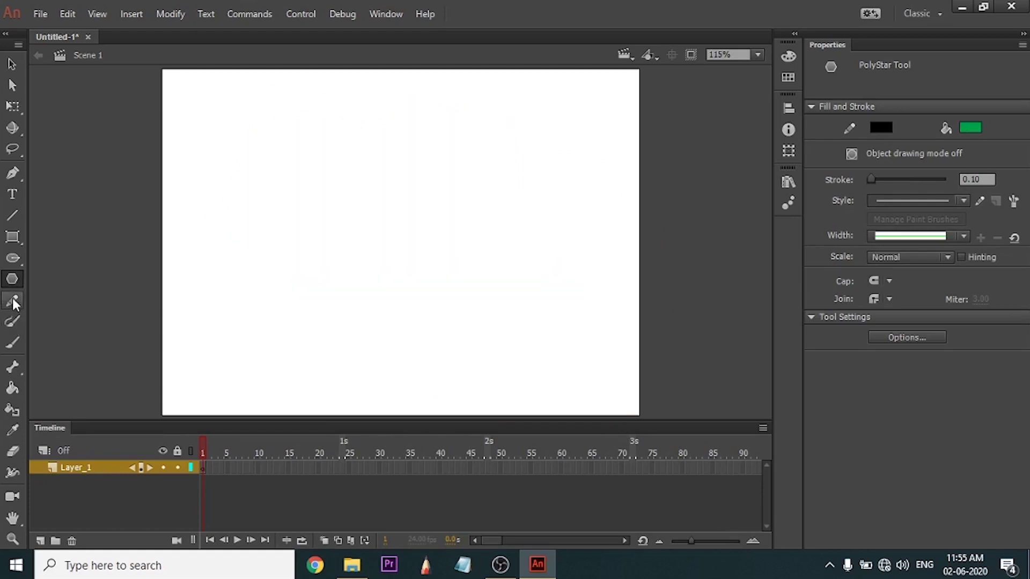
Draw three thick black strokes across the stage with the Pencil tool at a stroke size of 78.80.
left_click(14, 302)
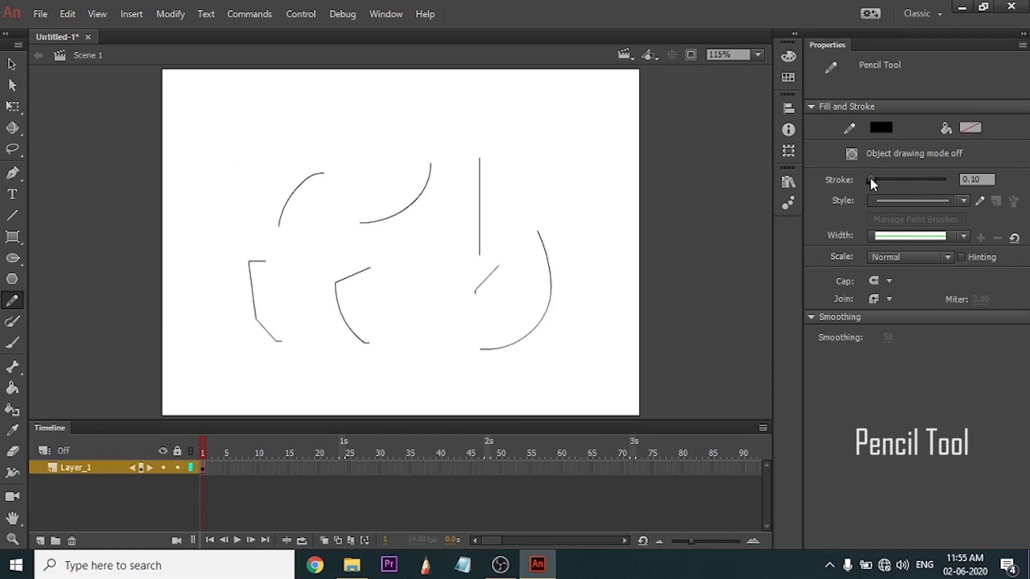
left_click_drag(873, 179, 900, 184)
left_click_drag(575, 182, 594, 308)
left_click_drag(471, 199, 412, 329)
left_click_drag(357, 162, 294, 294)
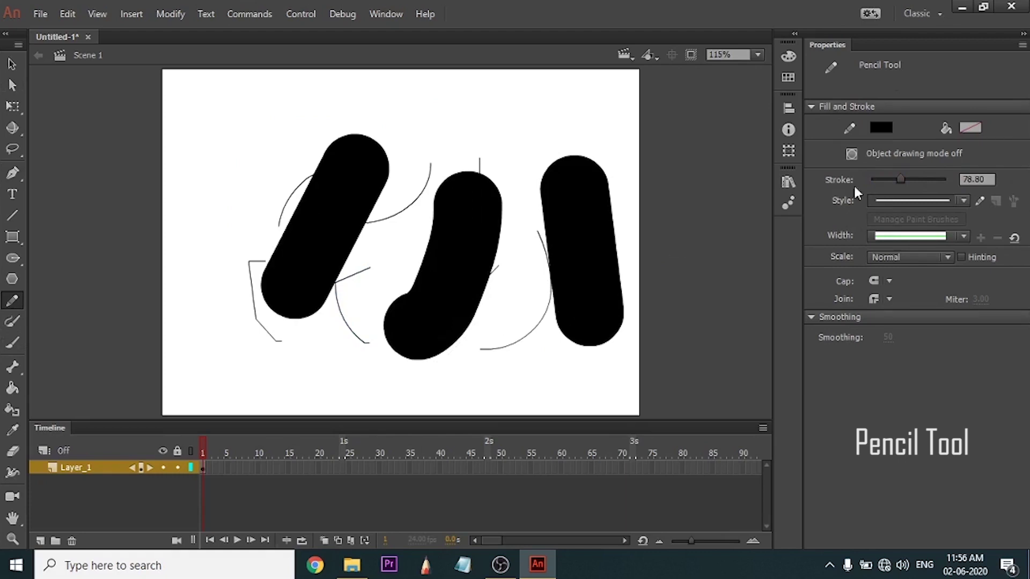
Reduce the Pencil stroke size to 18.20 and draw more freehand strokes across the upper part of the stage.
left_click_drag(902, 181, 879, 181)
mouse_move(590, 111)
left_mouse_down()
mouse_move(464, 131)
mouse_move(406, 185)
mouse_move(425, 191)
left_mouse_up()
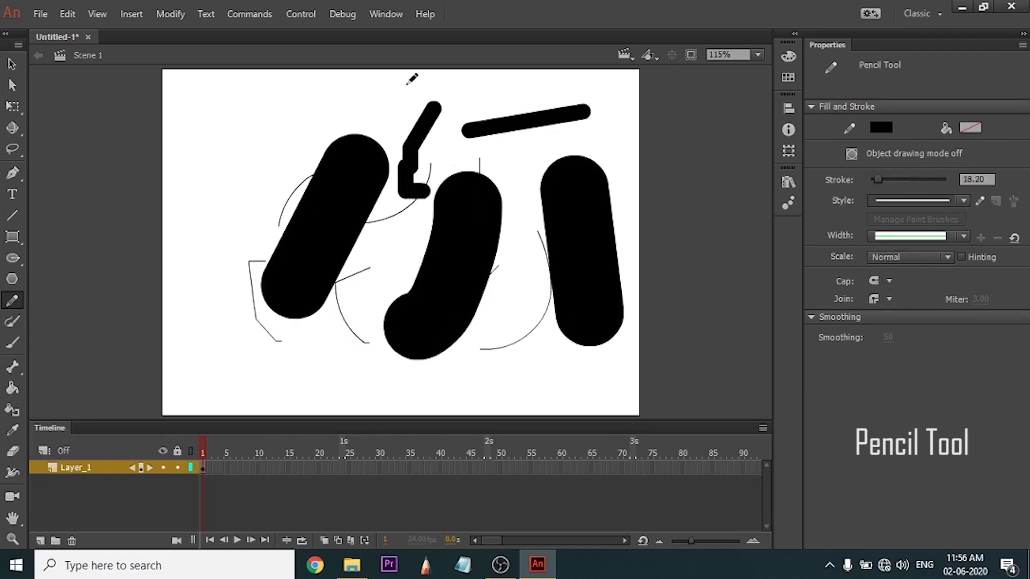
mouse_move(367, 92)
left_mouse_down()
mouse_move(257, 145)
mouse_move(249, 194)
left_mouse_up()
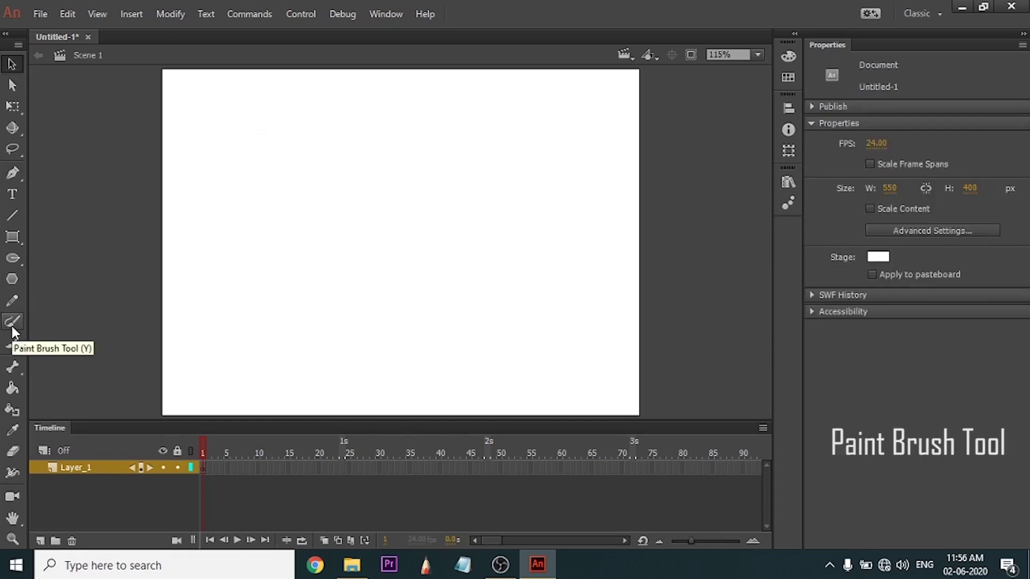
Paint an open round loop and a narrow upright loop in black with the Paint Brush tool.
left_click(17, 328)
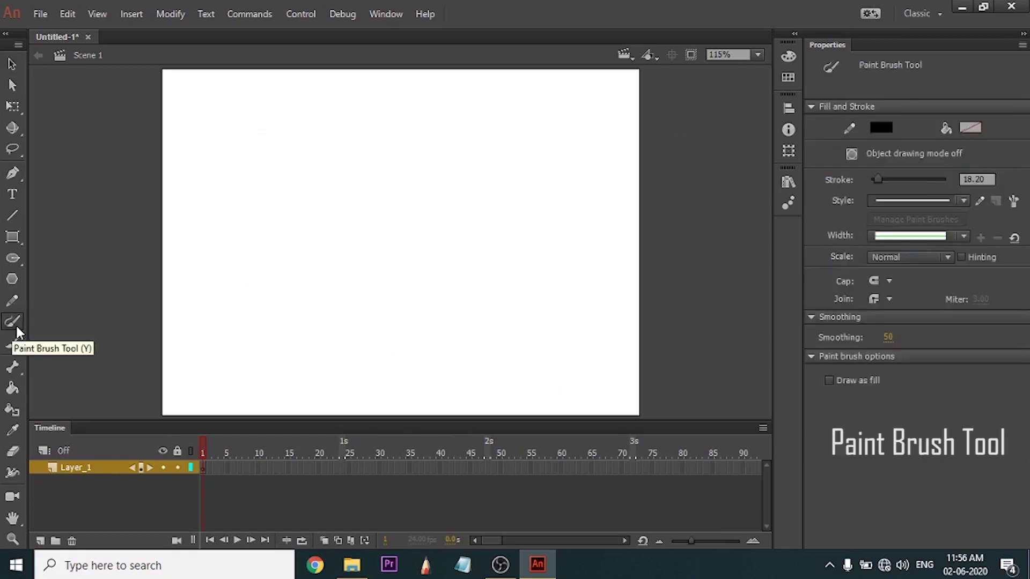
mouse_move(353, 211)
left_mouse_down()
mouse_move(367, 242)
mouse_move(406, 185)
mouse_move(377, 188)
left_mouse_up()
mouse_move(263, 199)
left_mouse_down()
mouse_move(293, 148)
mouse_move(287, 140)
left_mouse_up()
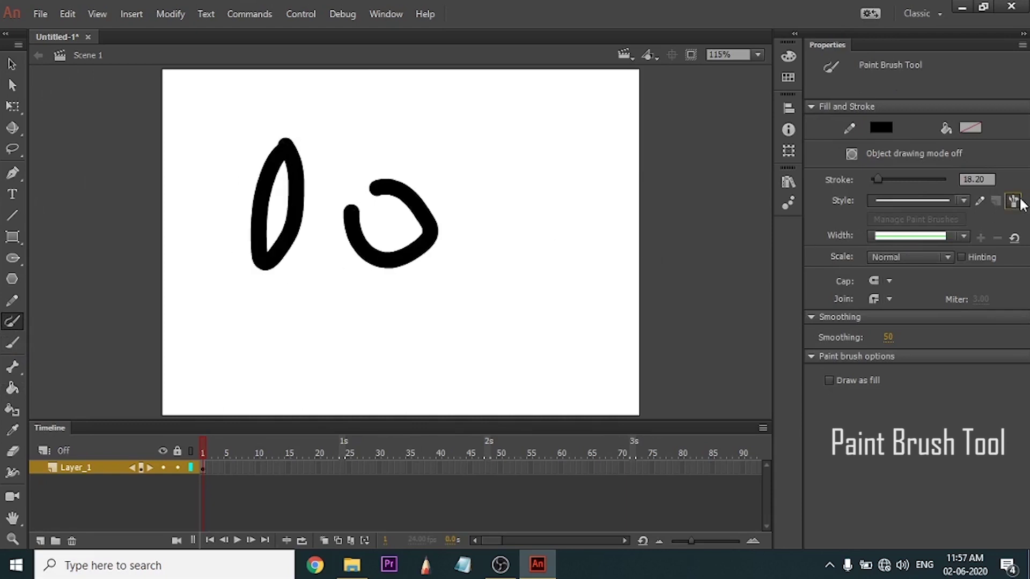
Browse the Brush Library categories and pick the Dashed Line brush from the Dashed set of Pattern Brushes.
left_click(1013, 201)
left_click(376, 246)
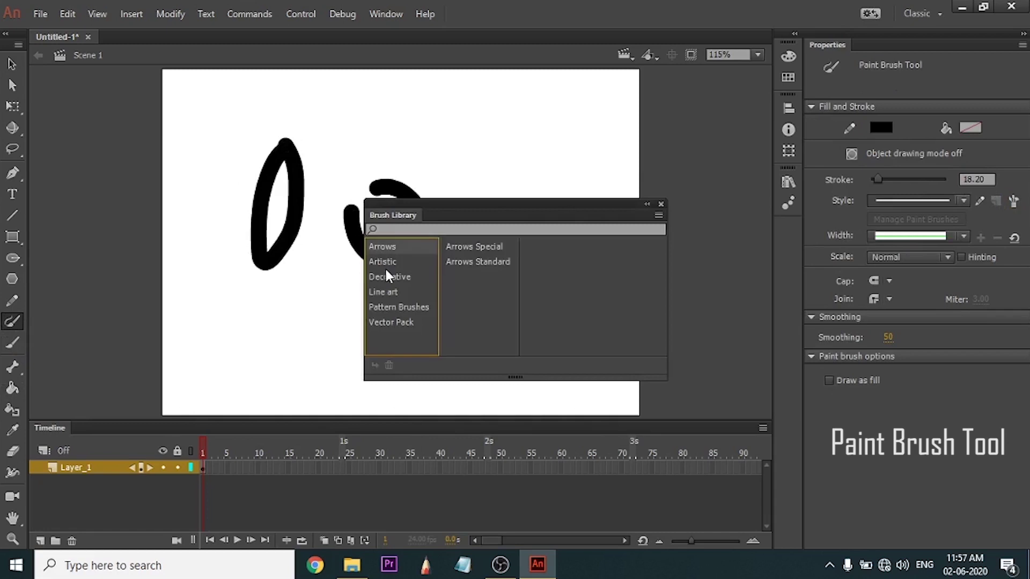
left_click(388, 275)
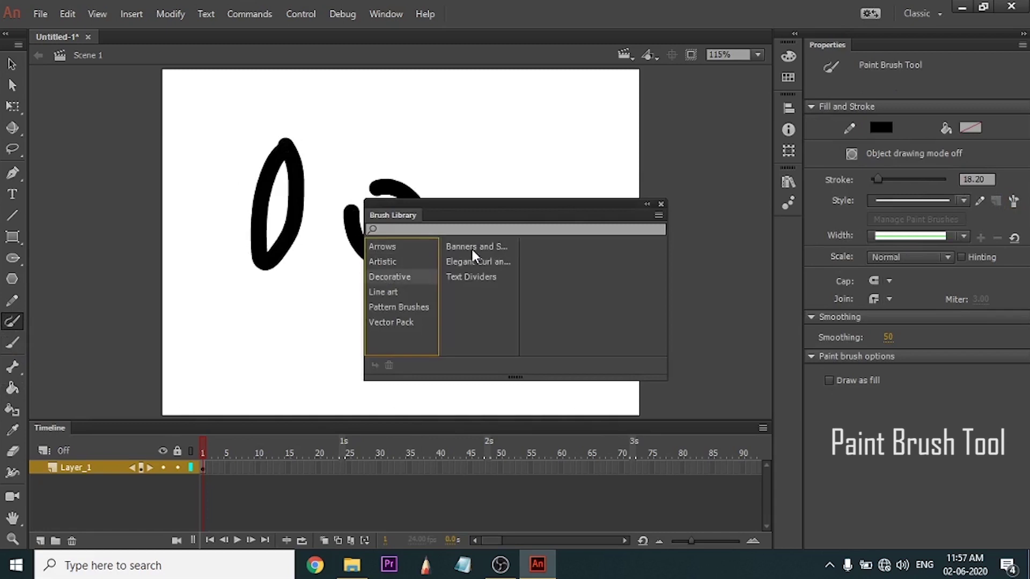
left_click(407, 307)
left_click(459, 264)
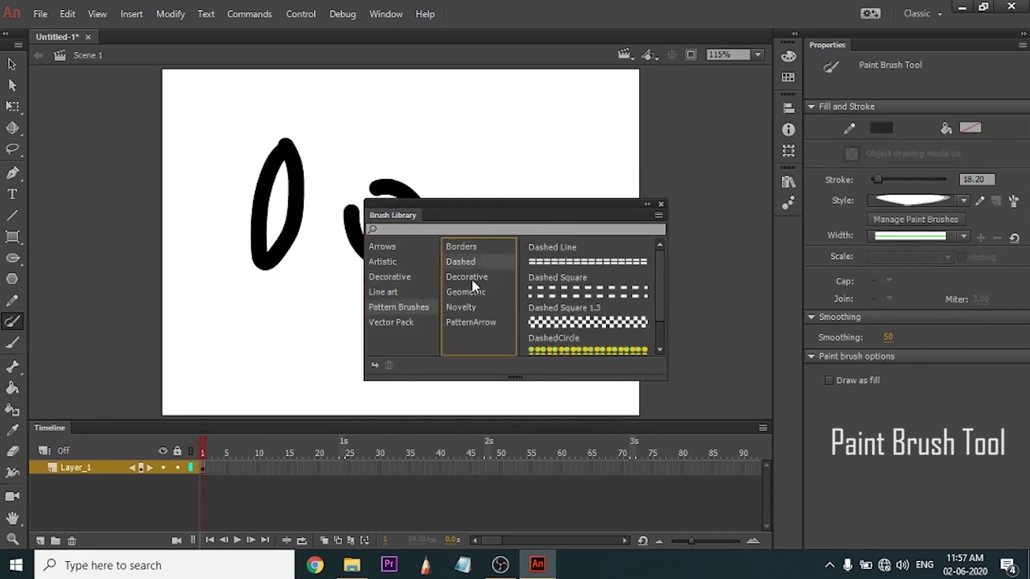
left_click(558, 267)
Paint two long arched strokes above the black loops with the Paint Brush tool and close the Brush Library.
mouse_move(537, 138)
left_mouse_down()
mouse_move(475, 125)
mouse_move(385, 151)
left_mouse_up()
mouse_move(556, 124)
left_mouse_down()
mouse_move(467, 102)
mouse_move(223, 143)
left_mouse_up()
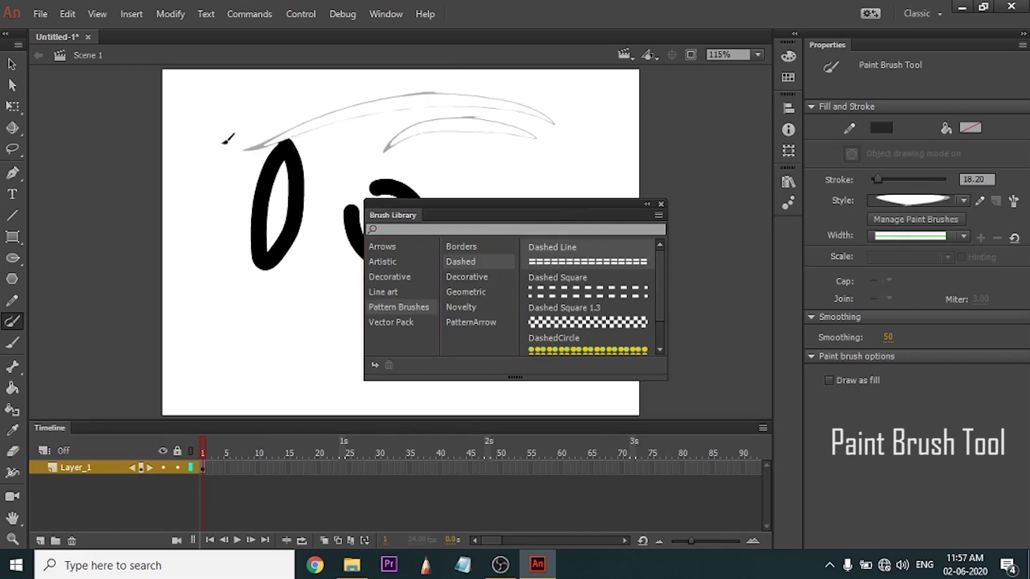
left_click(660, 204)
Paint several separate curved green strokes over the empty stage with the Brush tool at size 11.
left_click(13, 342)
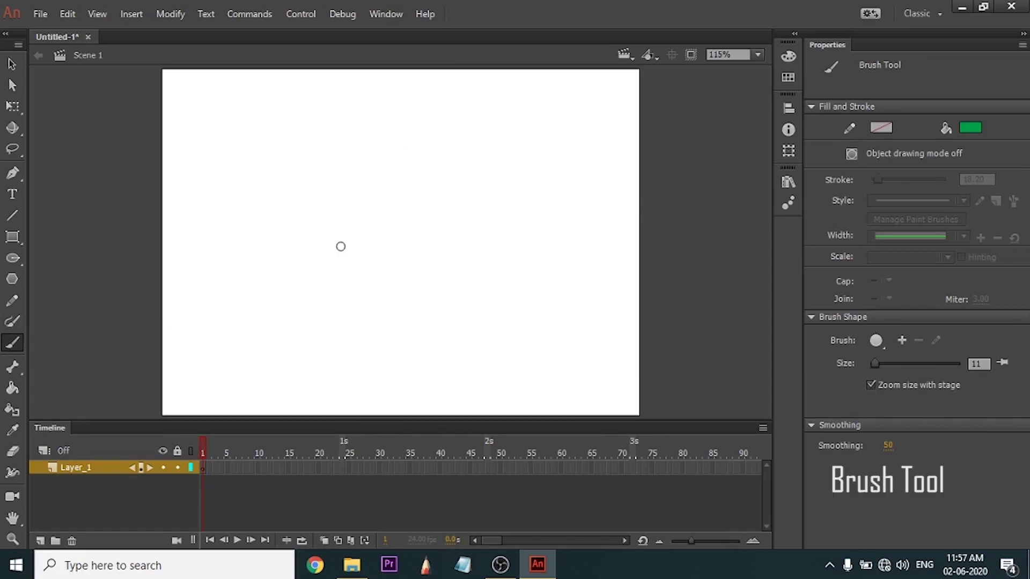
left_click_drag(324, 203, 500, 180)
left_click_drag(522, 214, 459, 274)
left_click_drag(411, 248, 381, 325)
mouse_move(312, 161)
left_mouse_down()
mouse_move(295, 168)
mouse_move(285, 346)
left_mouse_up()
mouse_move(484, 336)
left_mouse_down()
mouse_move(519, 307)
mouse_move(542, 200)
left_mouse_up()
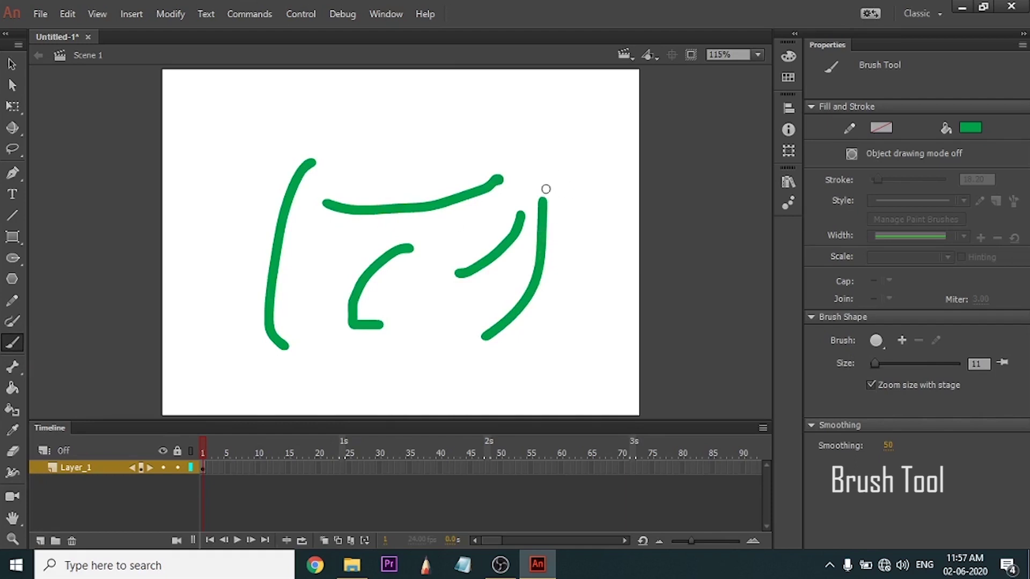
mouse_move(518, 140)
left_mouse_down()
mouse_move(426, 122)
mouse_move(444, 222)
mouse_move(469, 153)
mouse_move(442, 192)
left_mouse_up()
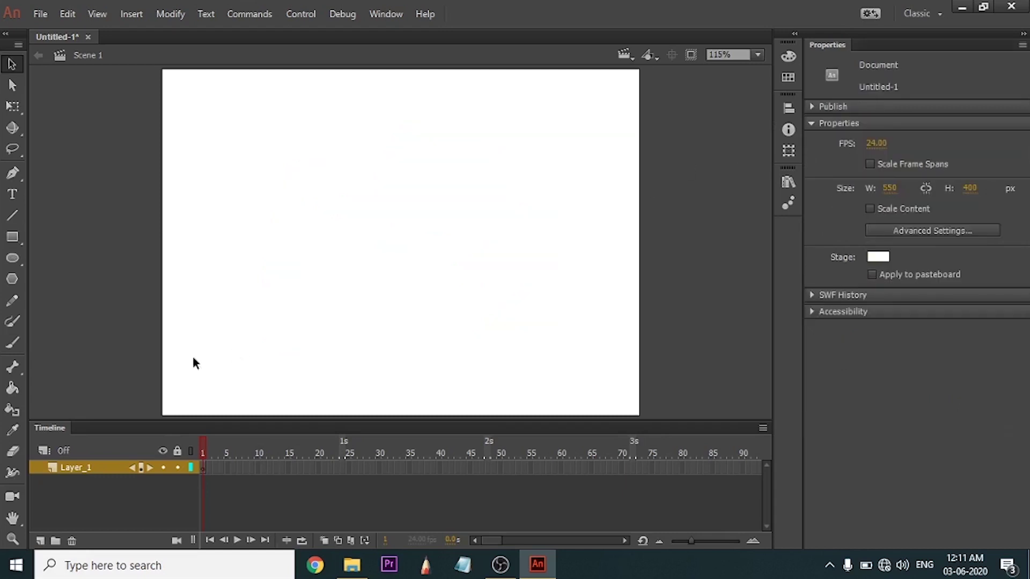
Draw a small upright dark maroon rectangle with a magenta outline near the middle of the stage.
left_click(15, 370)
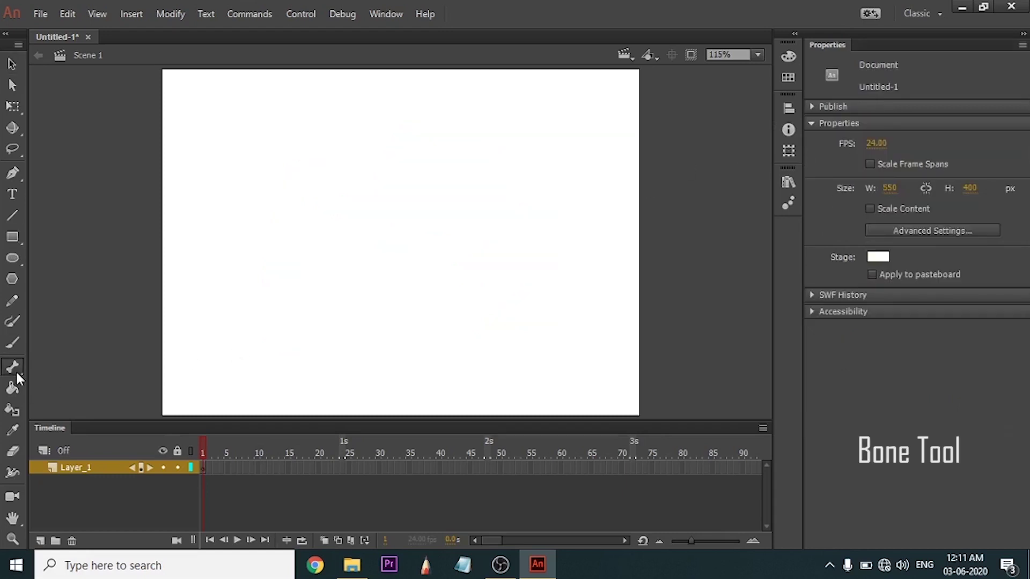
left_click(12, 237)
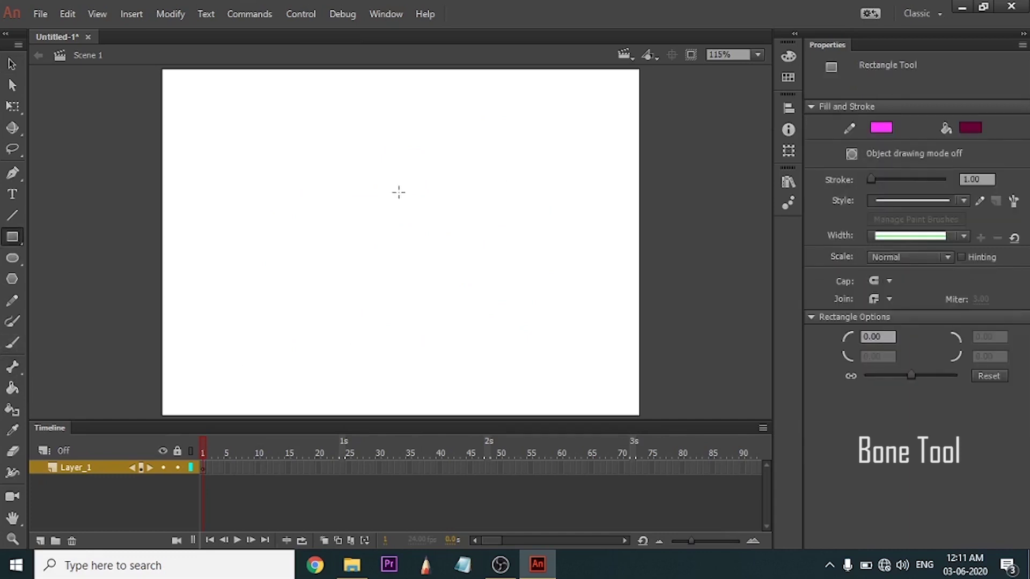
left_click_drag(346, 167, 401, 250)
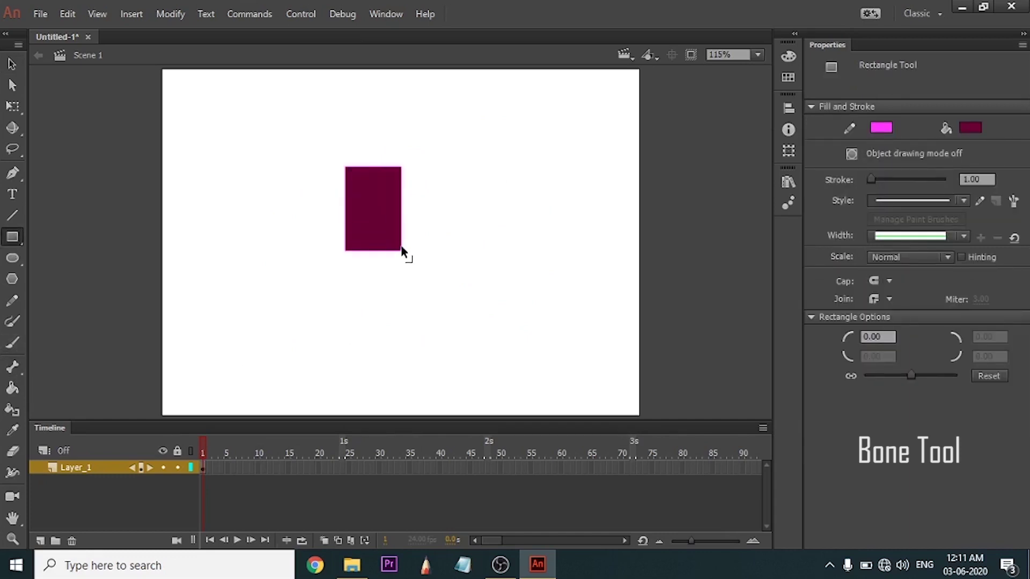
Convert the rectangle's fill and outline into a Graphic symbol named Symbol 2.
key("v")
left_click_drag(417, 143, 311, 310)
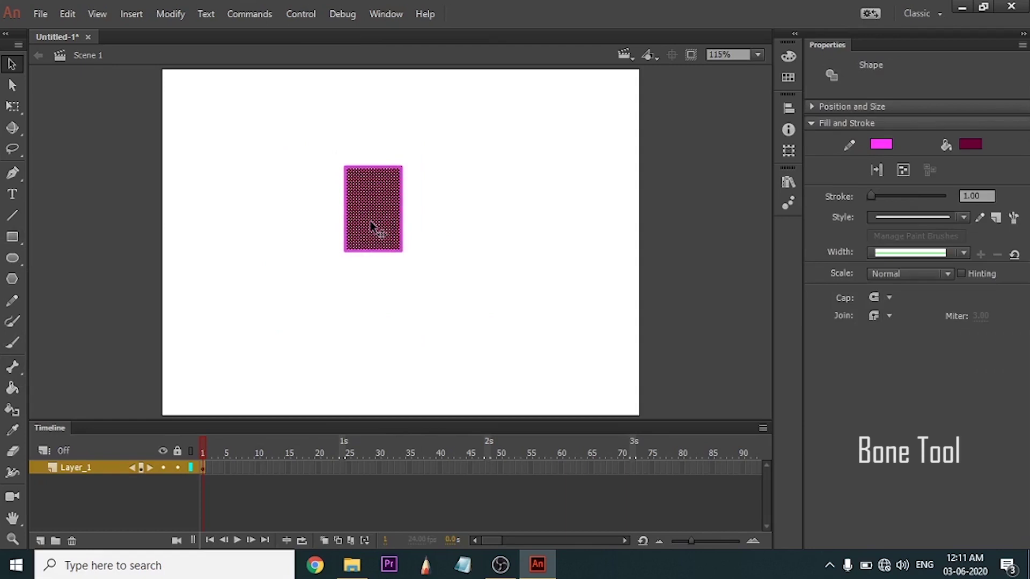
key("F8")
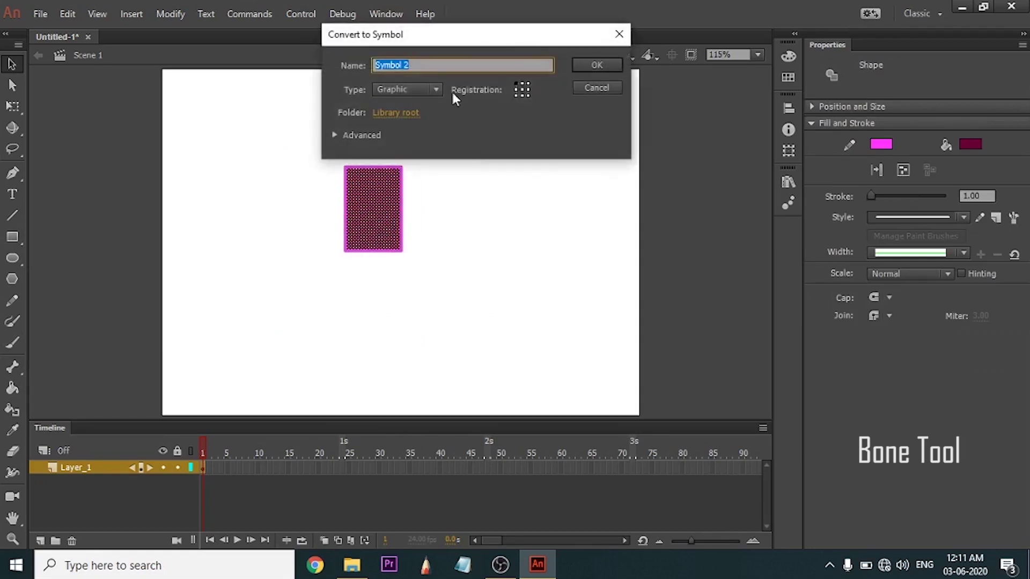
left_click(589, 67)
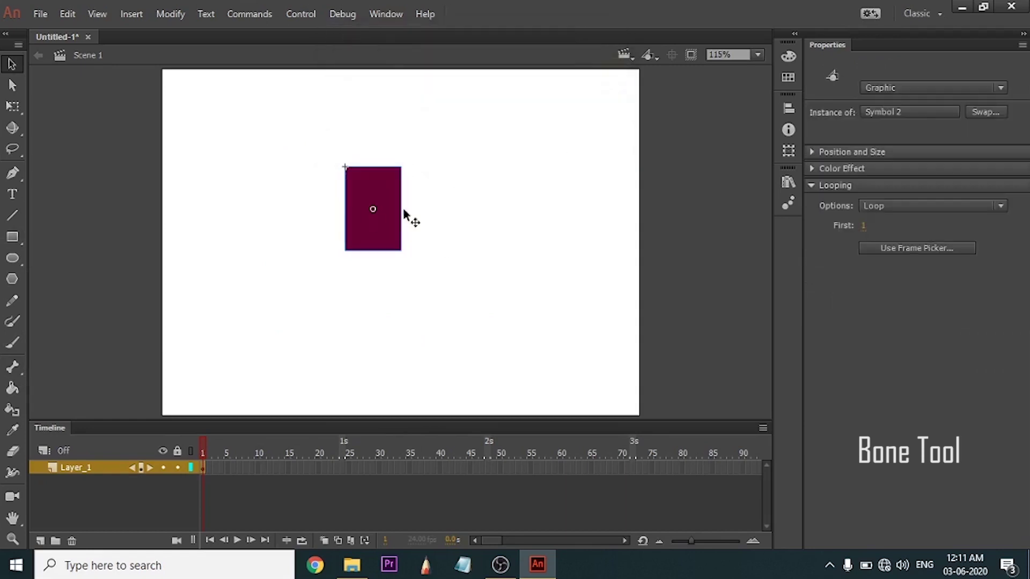
Place a copy of the rectangle symbol directly below the original and move both instances up together.
left_click_drag(394, 234, 387, 325)
left_click_drag(442, 183, 356, 323)
left_click_drag(383, 240, 387, 194)
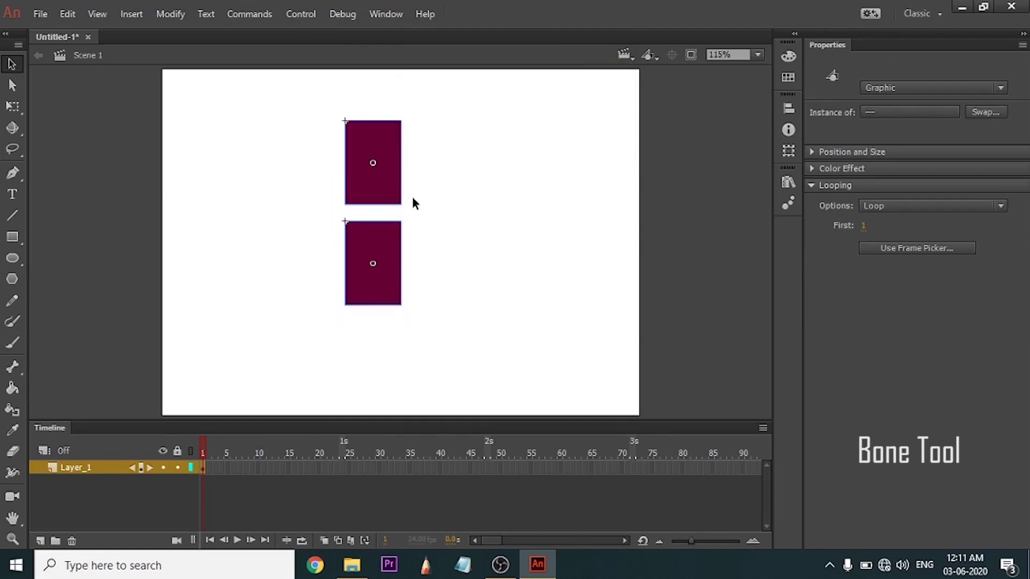
Move the two rectangle instances independently, bringing them back in line one above the other with a small gap.
left_click(380, 257)
left_click(394, 171)
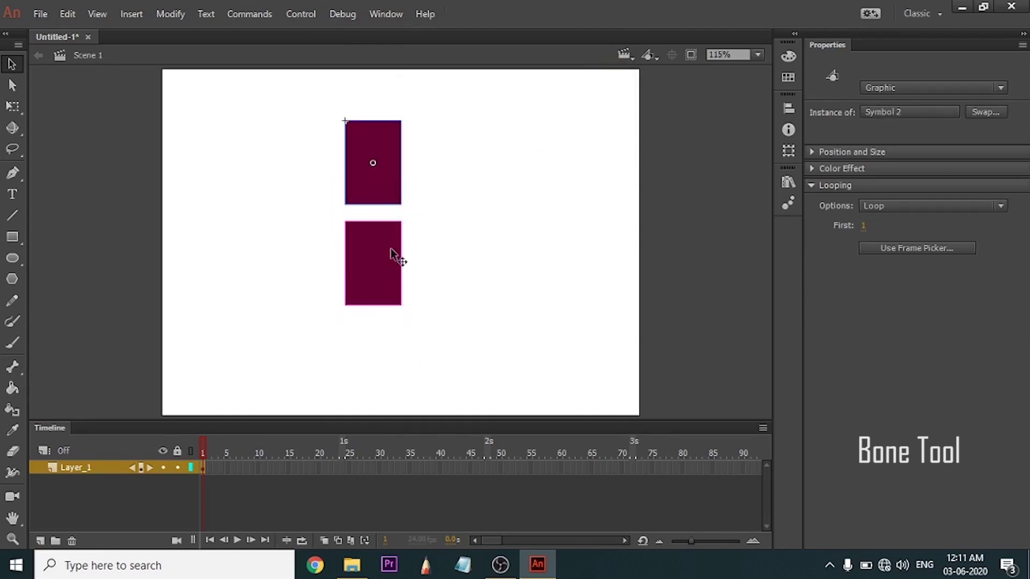
left_click(391, 248)
left_click(380, 177)
left_click_drag(373, 250, 446, 278)
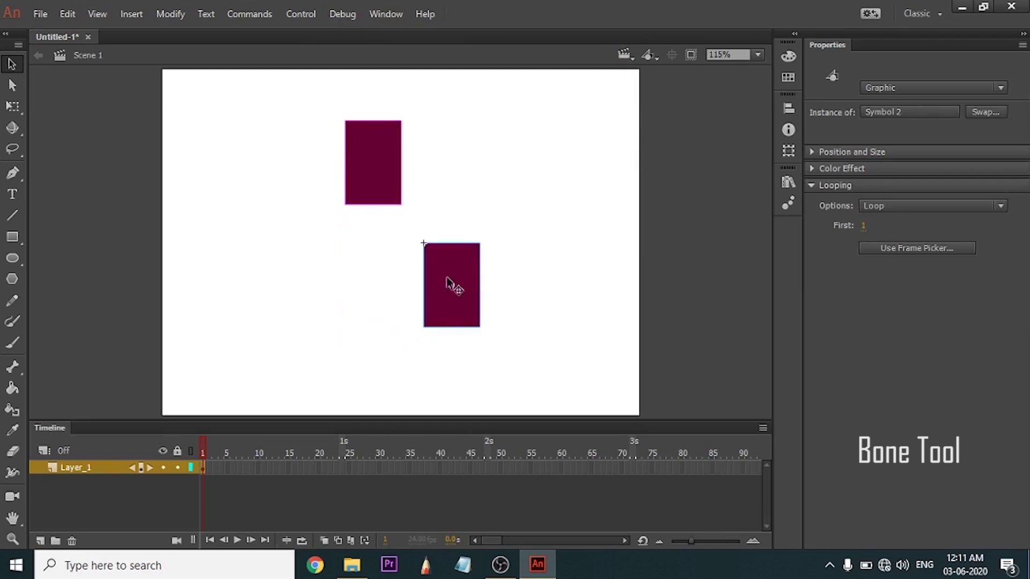
left_click_drag(372, 132, 343, 160)
left_click_drag(433, 279, 367, 278)
left_click_drag(345, 202, 375, 189)
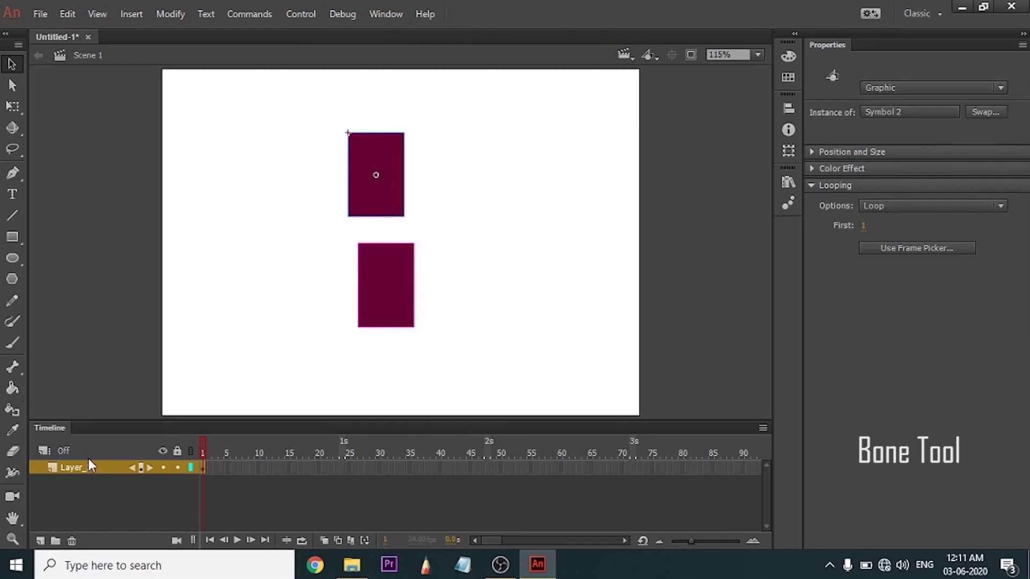
left_click_drag(375, 160, 385, 167)
Distribute both rectangle instances to separate layers.
left_click_drag(453, 179, 352, 333)
right_click(394, 289)
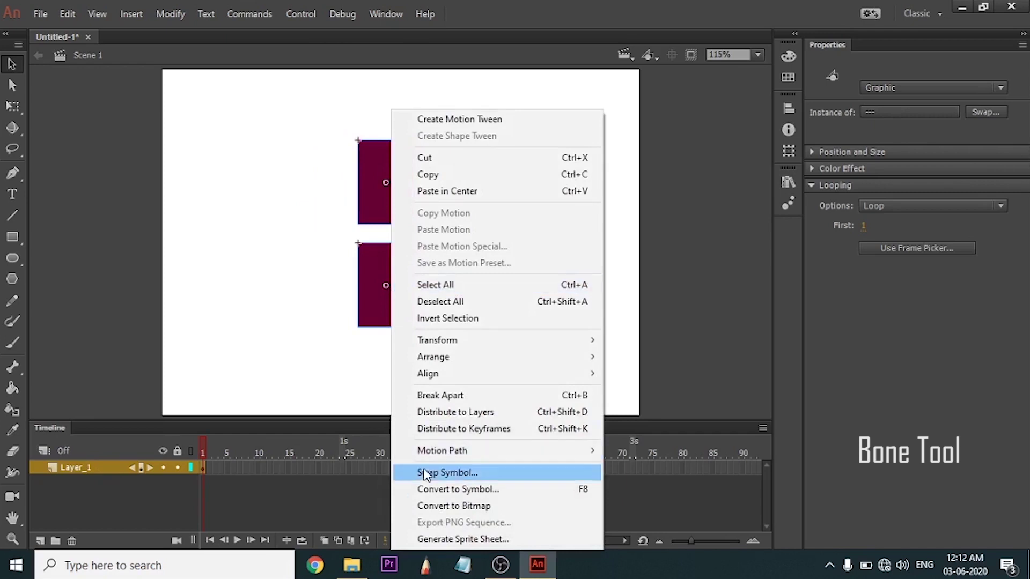
left_click(429, 413)
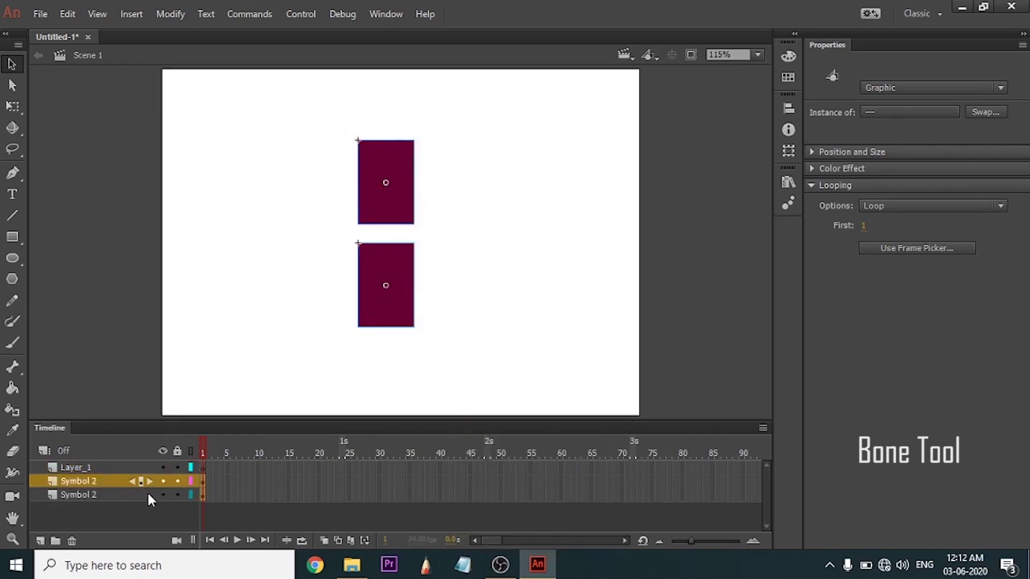
Link the two rectangle instances with a bone from the upper one's centre to the upper part of the lower one.
left_click(305, 320)
left_click_drag(459, 169, 335, 286)
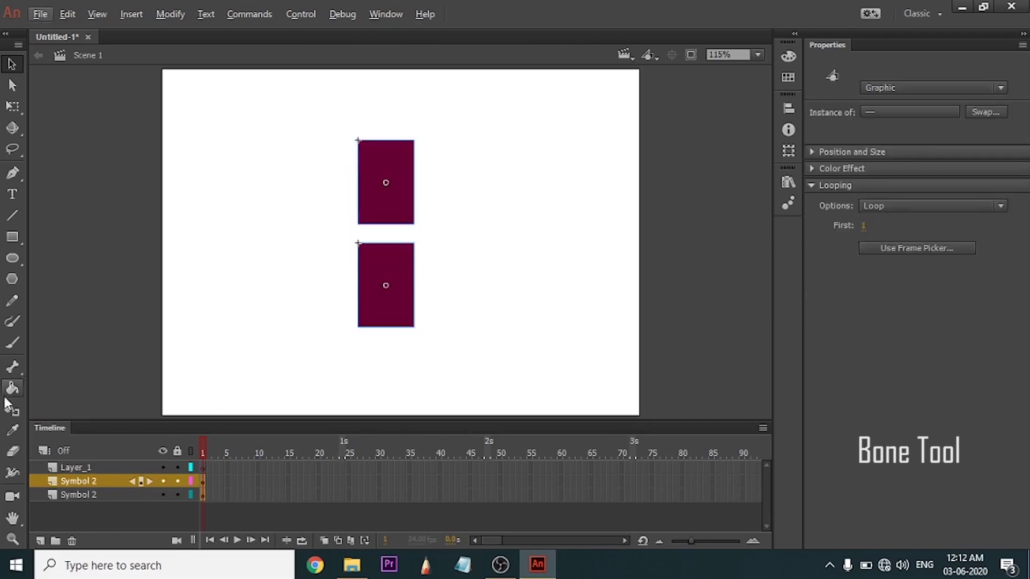
left_click(13, 368)
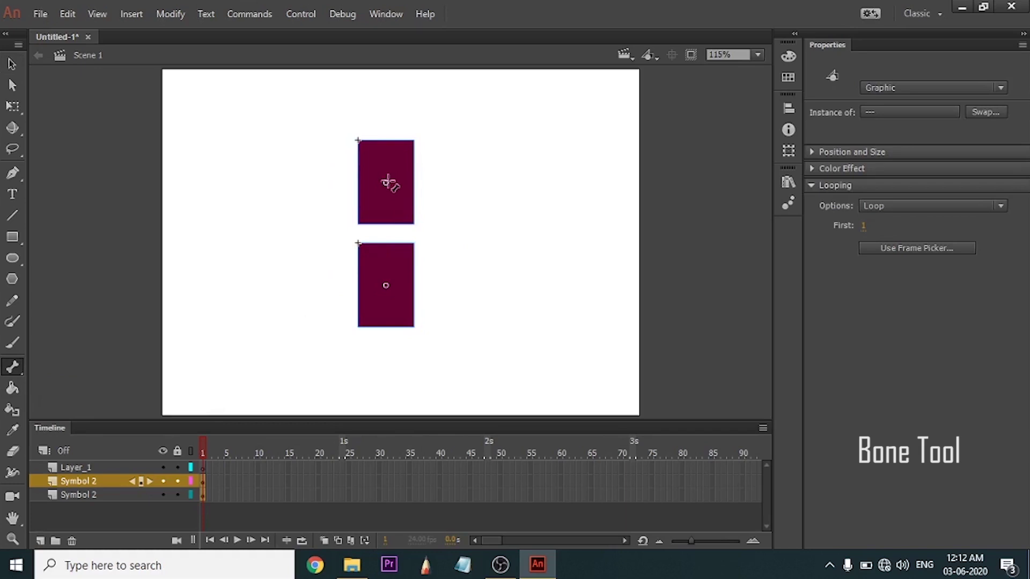
mouse_move(386, 182)
left_mouse_down()
mouse_move(399, 239)
mouse_move(386, 265)
left_mouse_up()
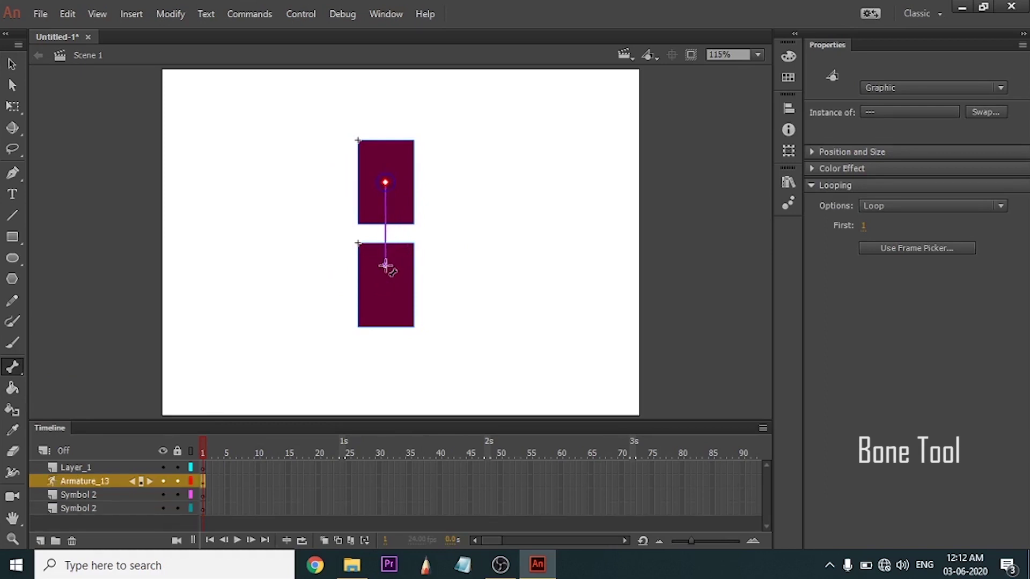
key("v")
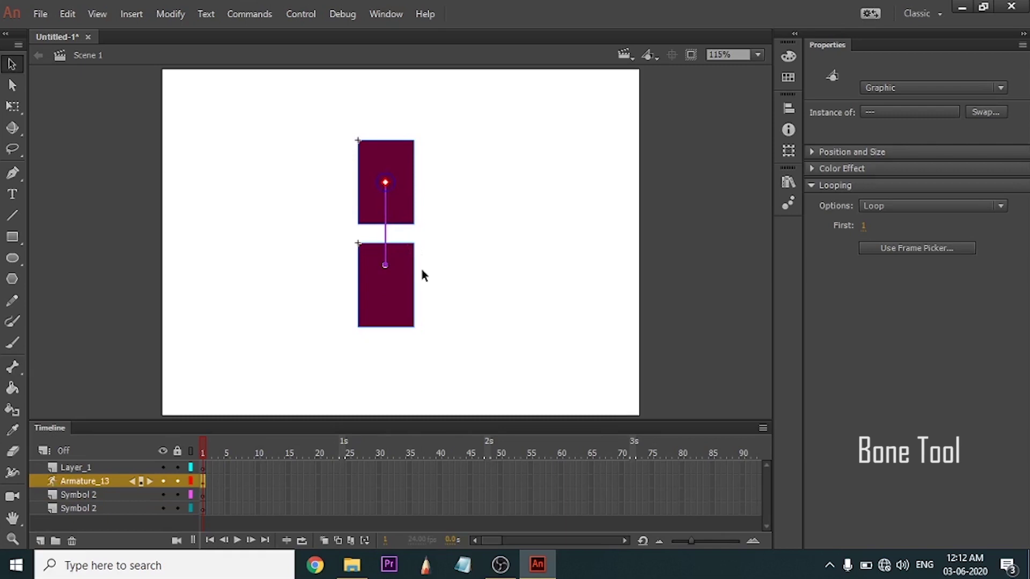
Swing the lower rectangle around the upper rectangle's bone joint, up and to the right.
left_click_drag(386, 307, 528, 185)
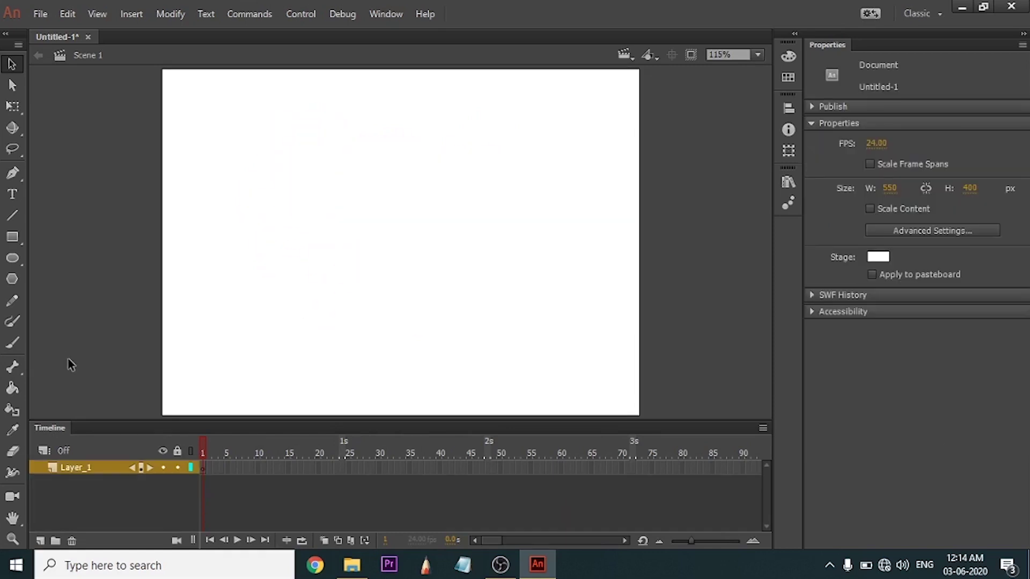
Draw a maroon square without a stroke just above the centre of the empty stage.
left_click(12, 388)
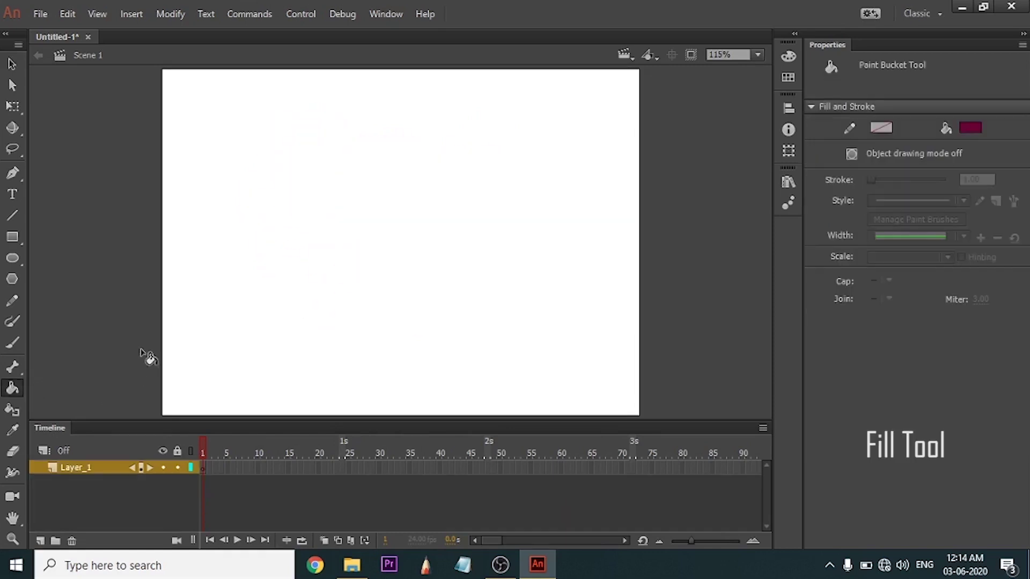
left_click(15, 243)
left_click_drag(361, 138, 485, 263)
Recolour the maroon square's fill bright green with the Paint Bucket tool.
left_click(12, 388)
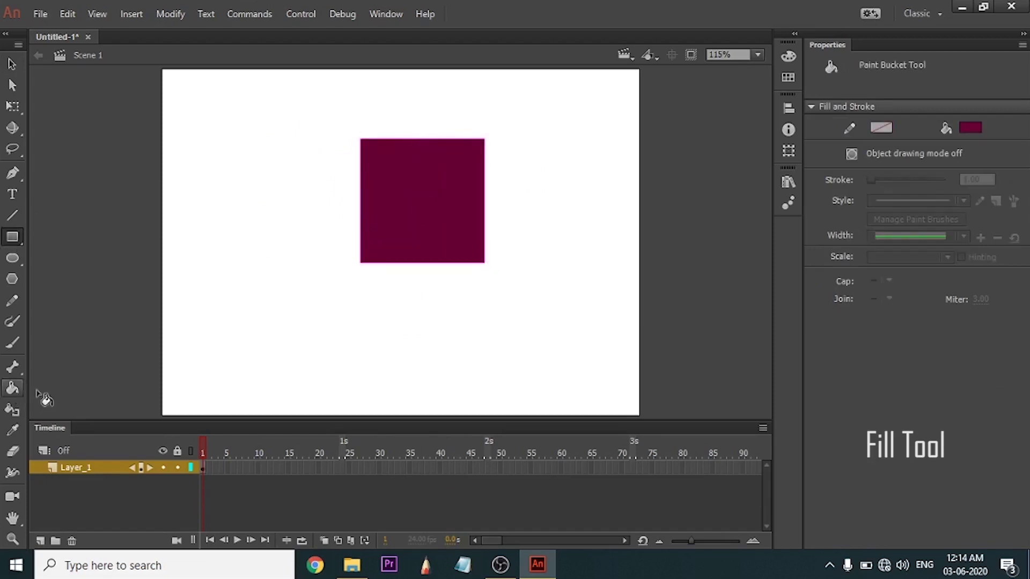
left_click(966, 127)
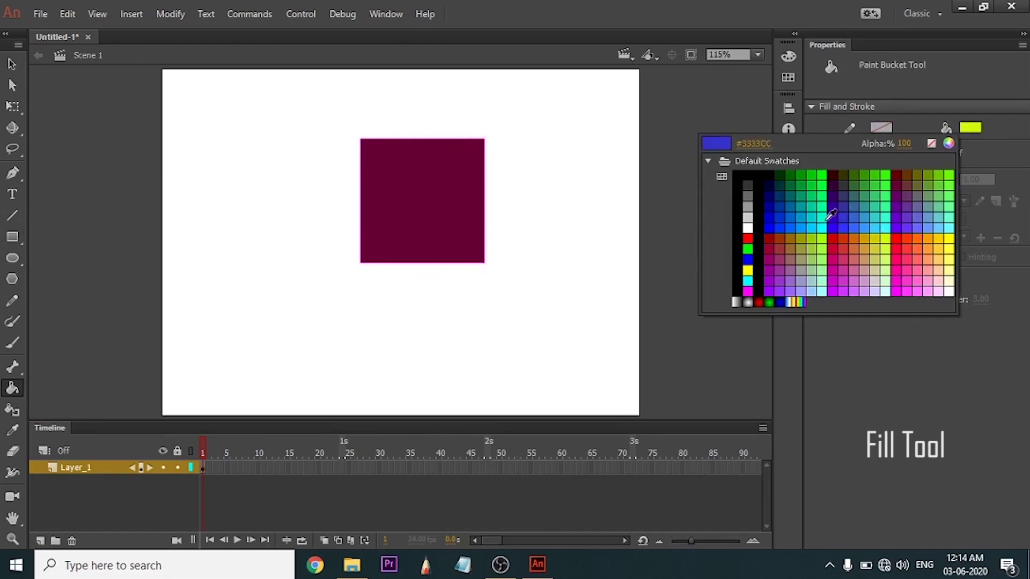
left_click(828, 196)
left_click(414, 180)
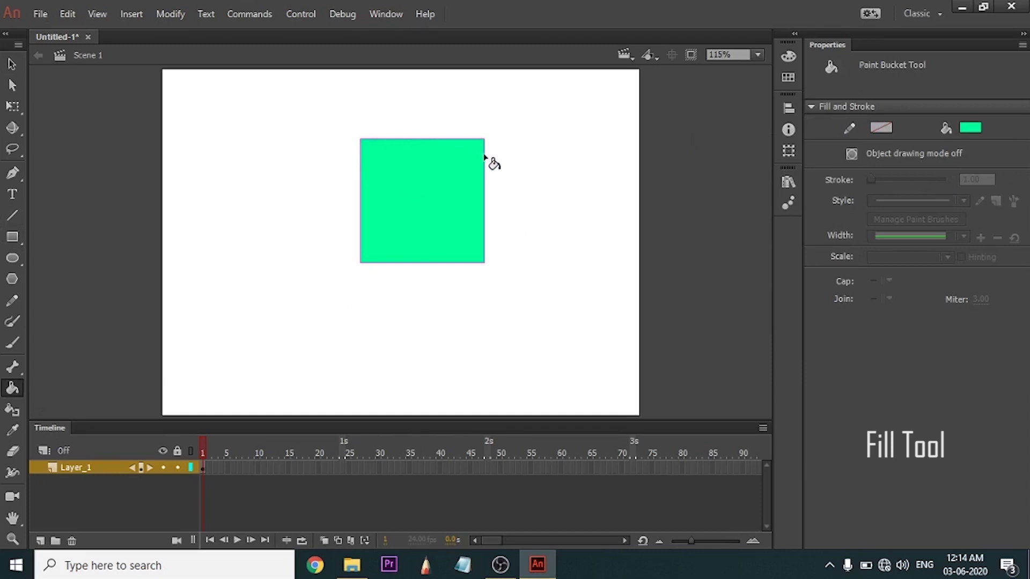
Add a black outline to the green square with the Ink Bottle tool.
left_click(12, 409)
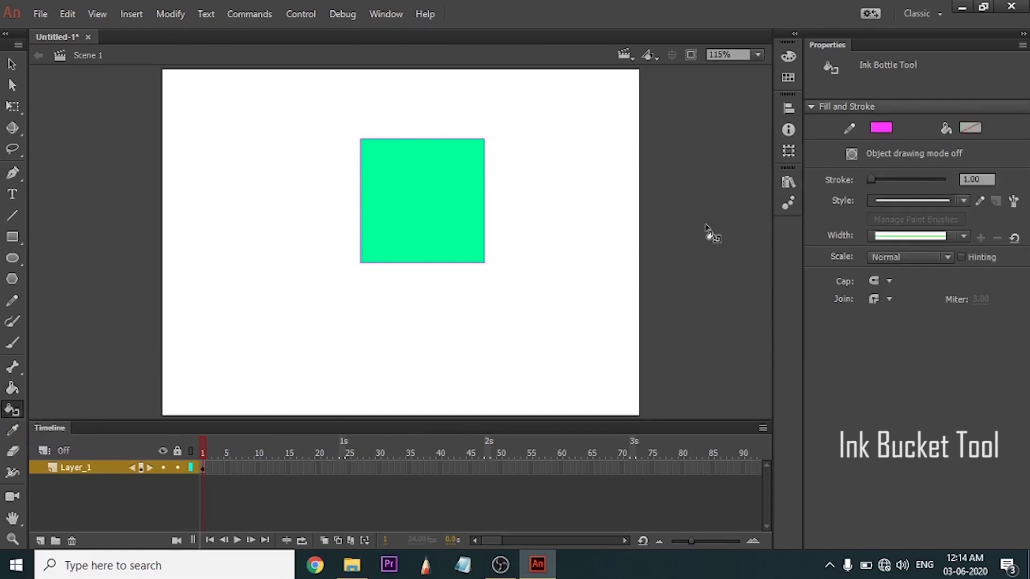
left_click(881, 128)
left_click(660, 177)
left_click(414, 199)
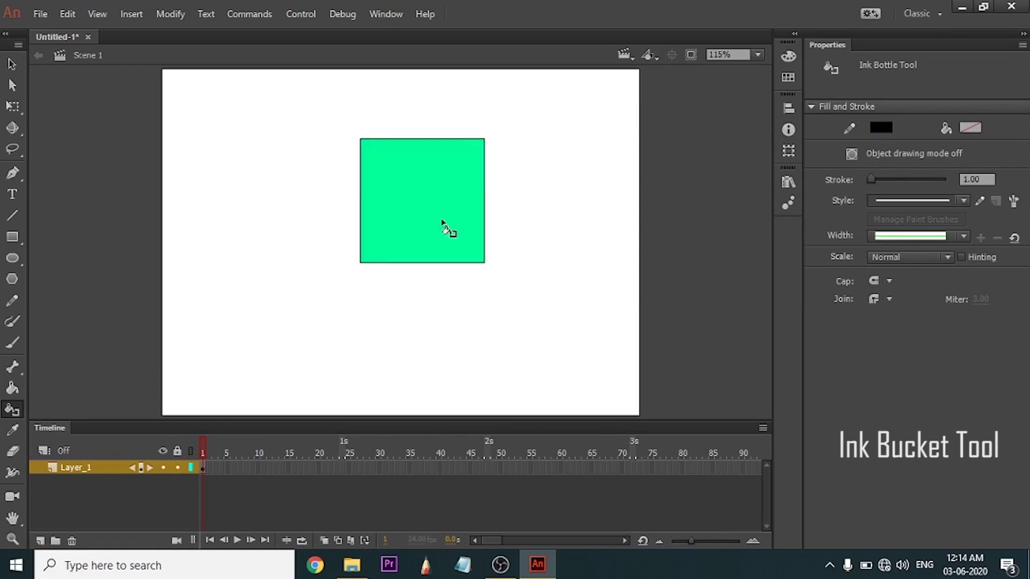
key("v")
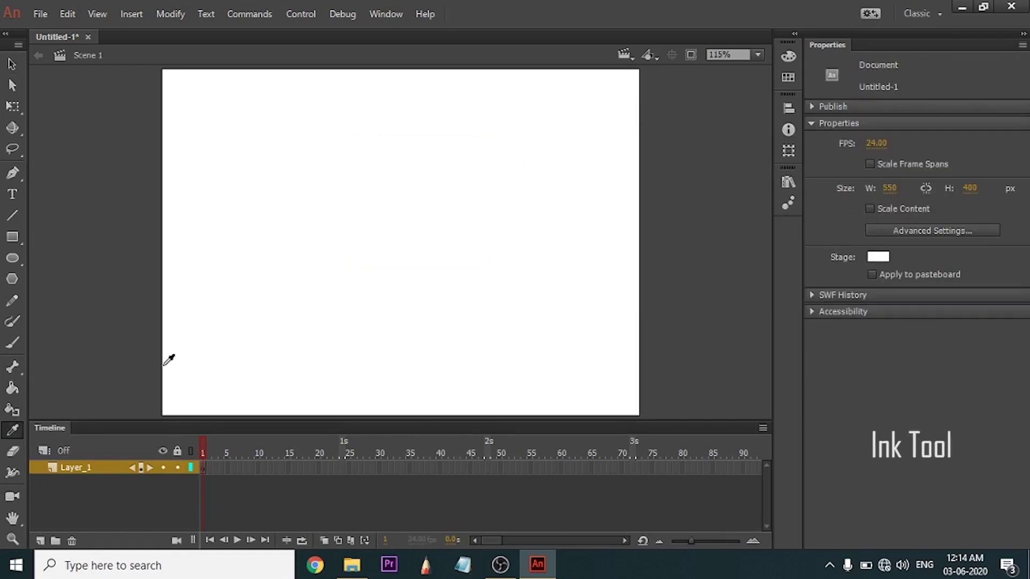
Draw two green rectangles with black outlines side by side on the upper half of the empty stage, the right one wider.
left_click(12, 429)
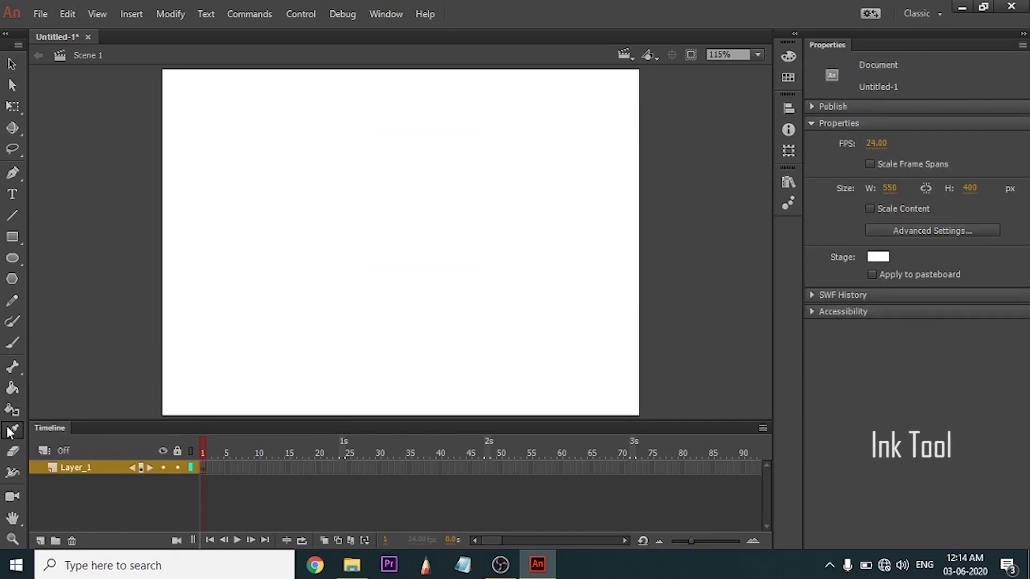
left_click(21, 237)
left_click_drag(201, 134, 290, 223)
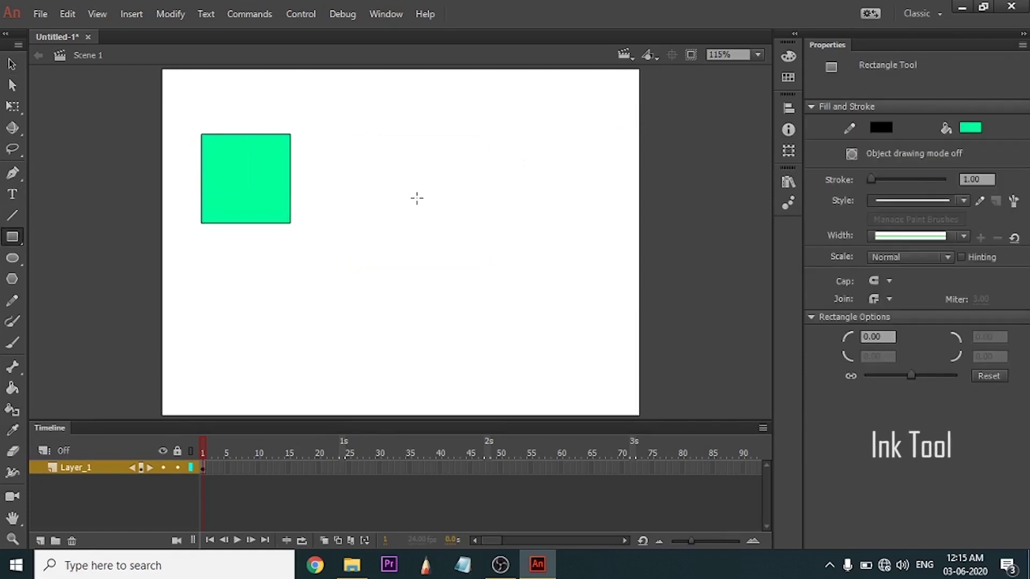
left_click_drag(382, 129, 503, 225)
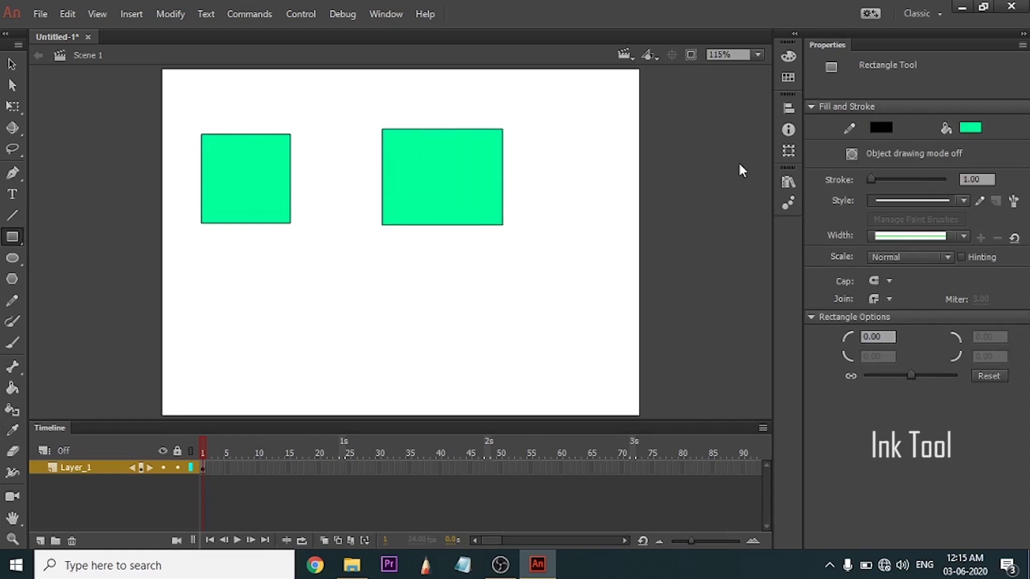
Change the fill of the left rectangle to blue, leaving nothing selected.
key("v")
left_click(225, 161)
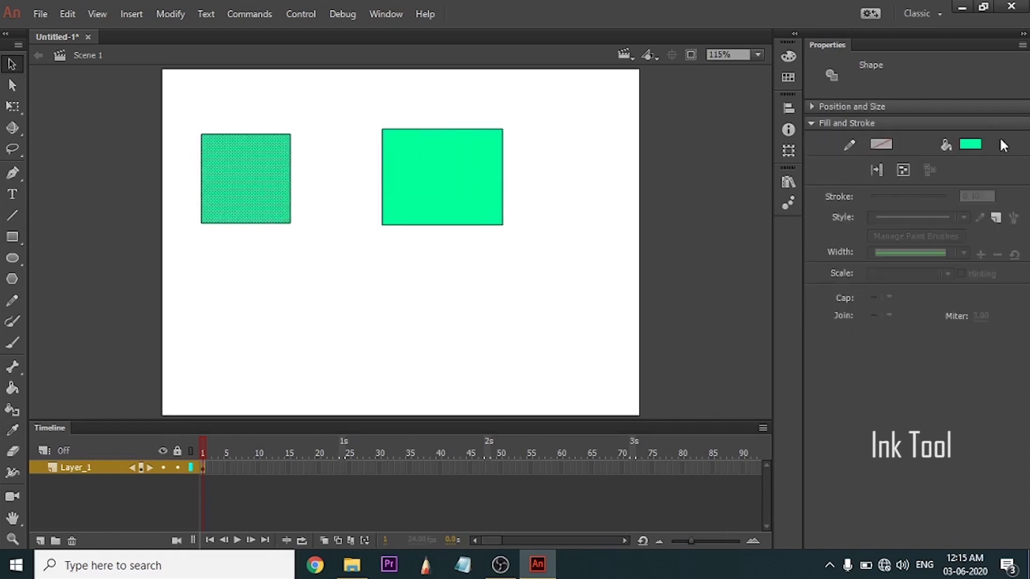
left_click(970, 144)
left_click(855, 212)
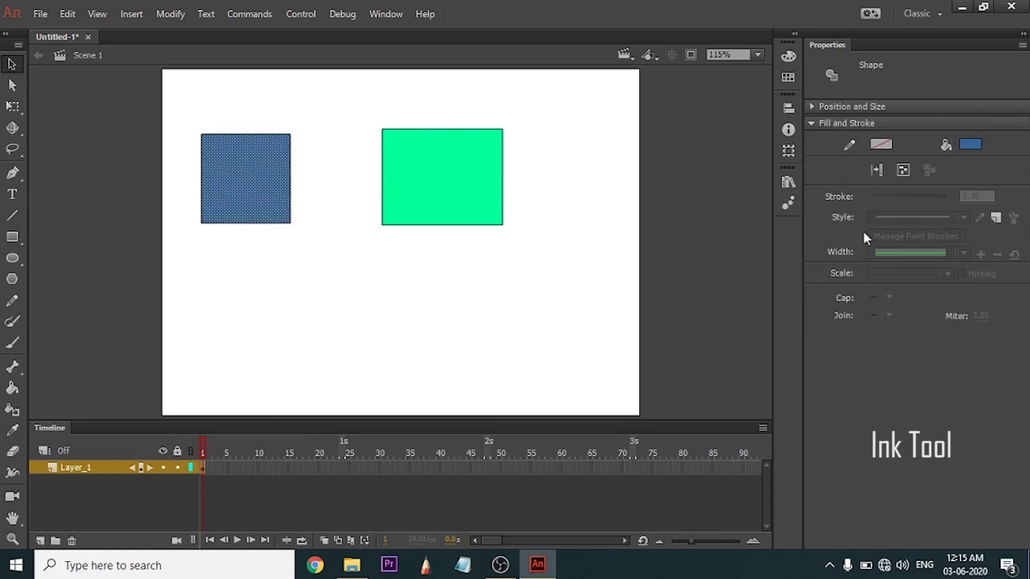
left_click(311, 224)
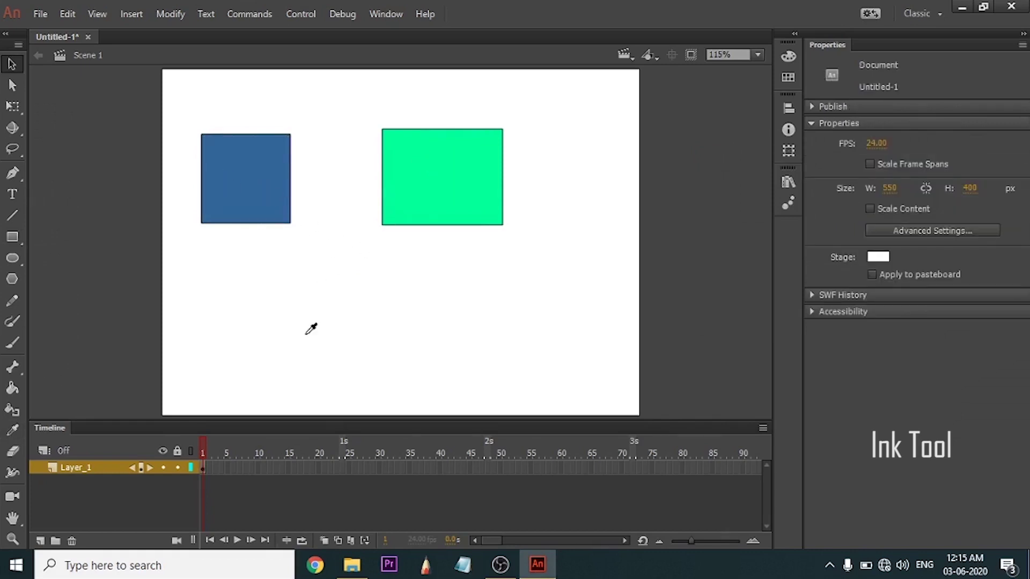
Apply the left rectangle's blue fill to the right rectangle by sampling it with the Eyedropper tool.
key("i")
key("v")
left_click(441, 180)
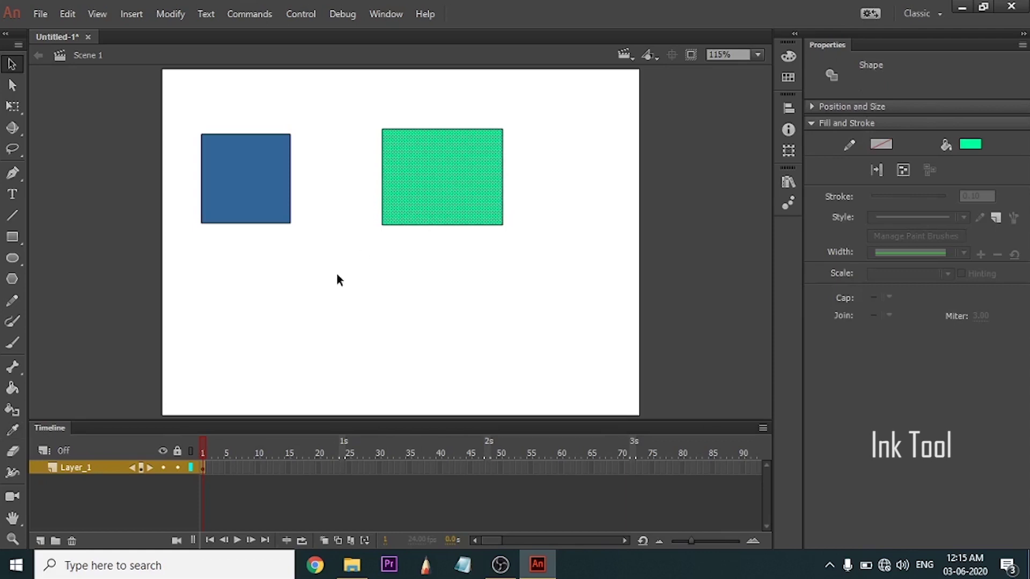
key("i")
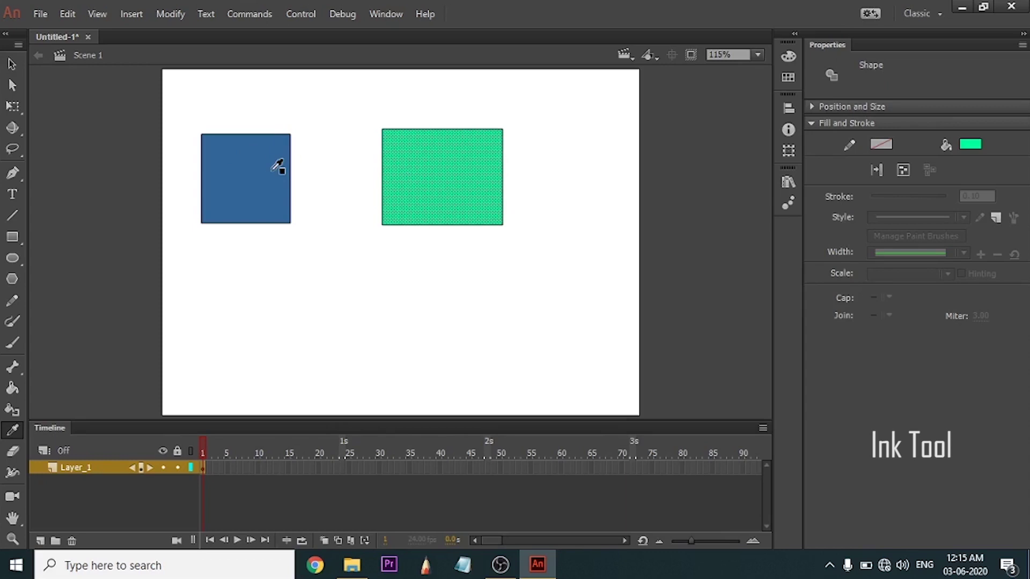
left_click(255, 179)
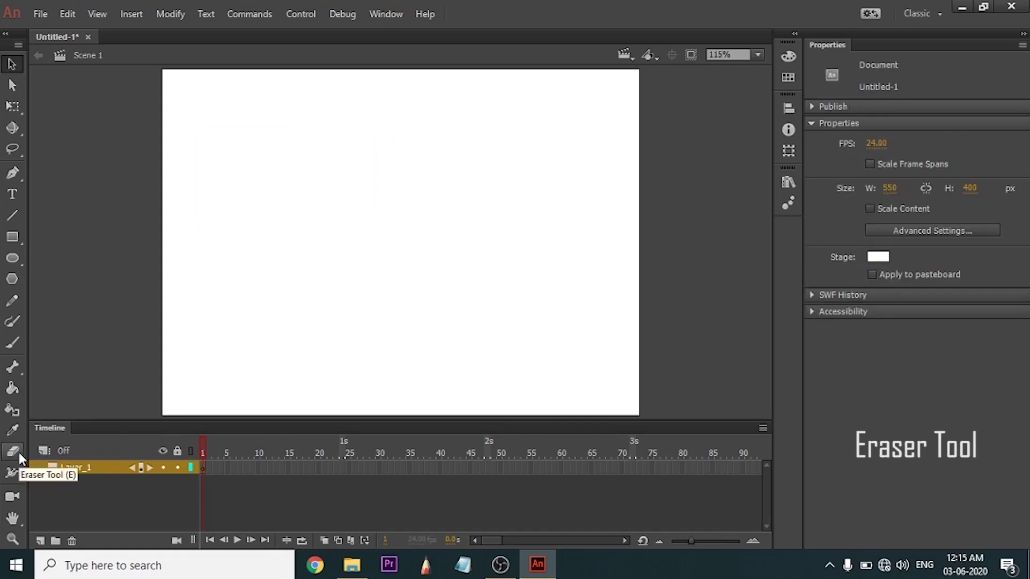
Draw a dark grey rectangle with a black outline on the empty stage and erase along its right edge with the Eraser tool.
left_click(12, 236)
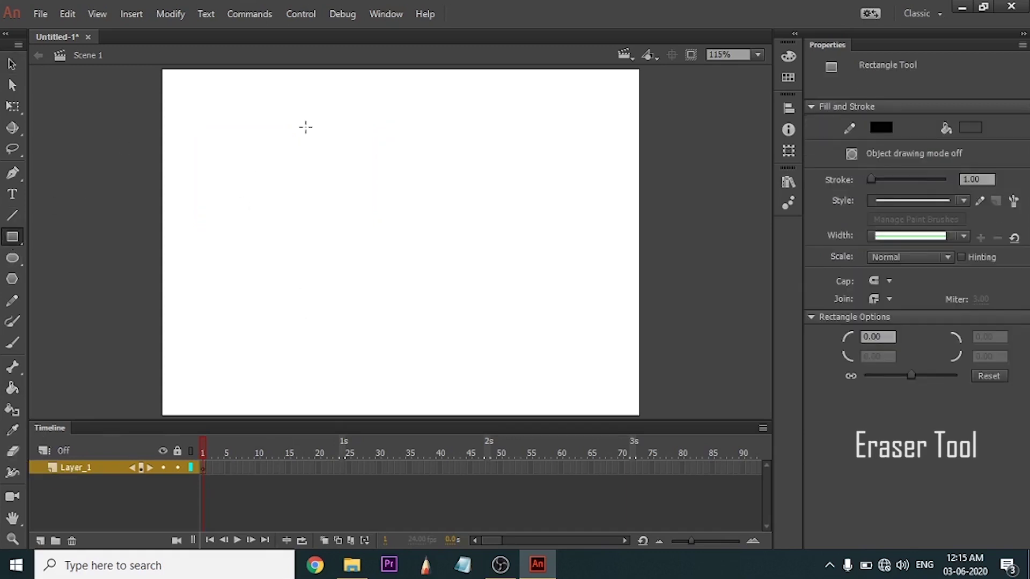
left_click_drag(307, 125, 429, 236)
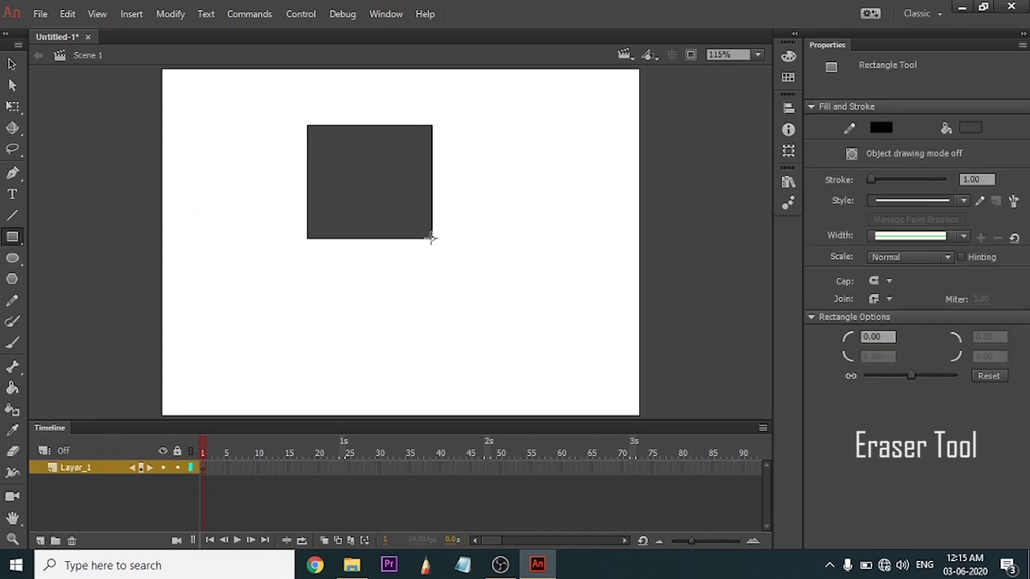
left_click(11, 451)
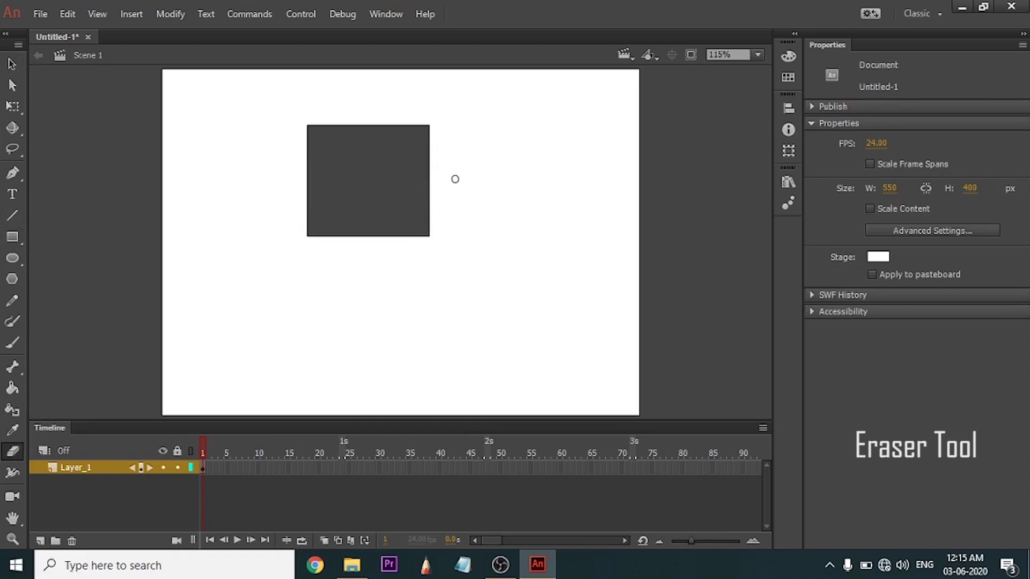
mouse_move(456, 179)
left_mouse_down()
mouse_move(359, 224)
mouse_move(287, 201)
mouse_move(404, 125)
mouse_move(320, 247)
mouse_move(432, 152)
left_mouse_up()
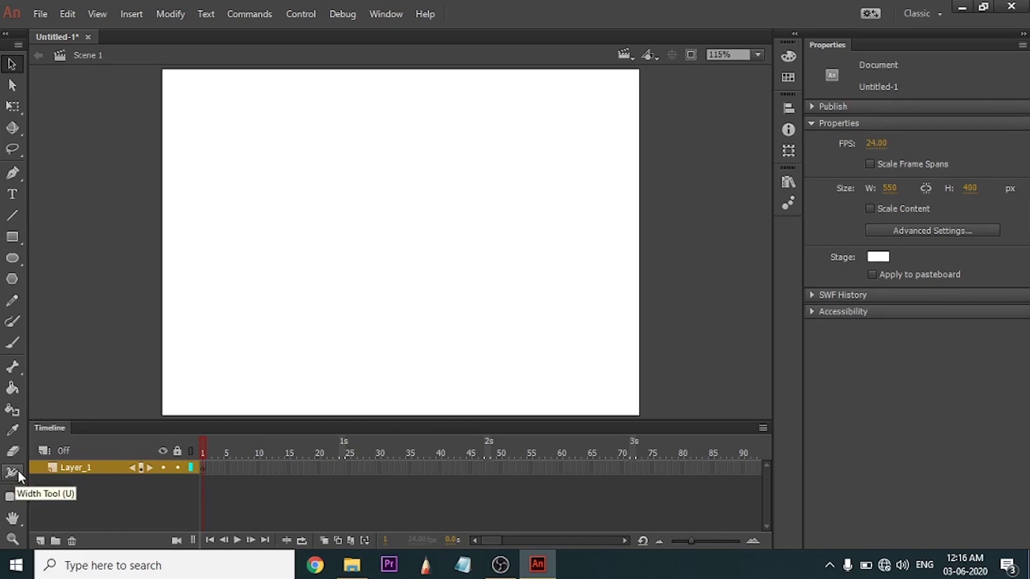
Draw a short horizontal black line near the middle of the stage and set its stroke to 3.00.
left_click(14, 216)
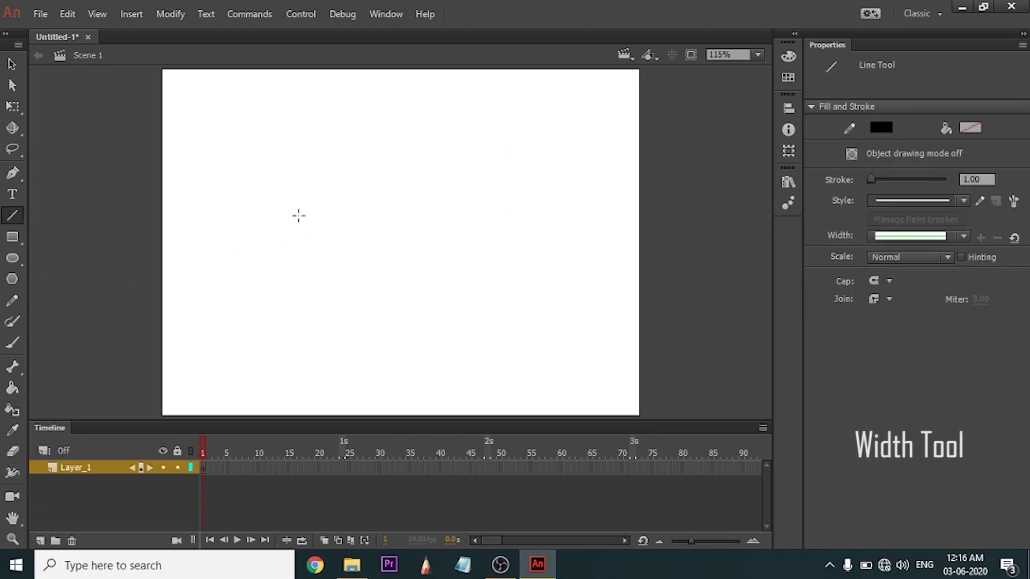
left_click_drag(304, 217, 413, 222)
key("v")
left_click_drag(310, 181, 423, 266)
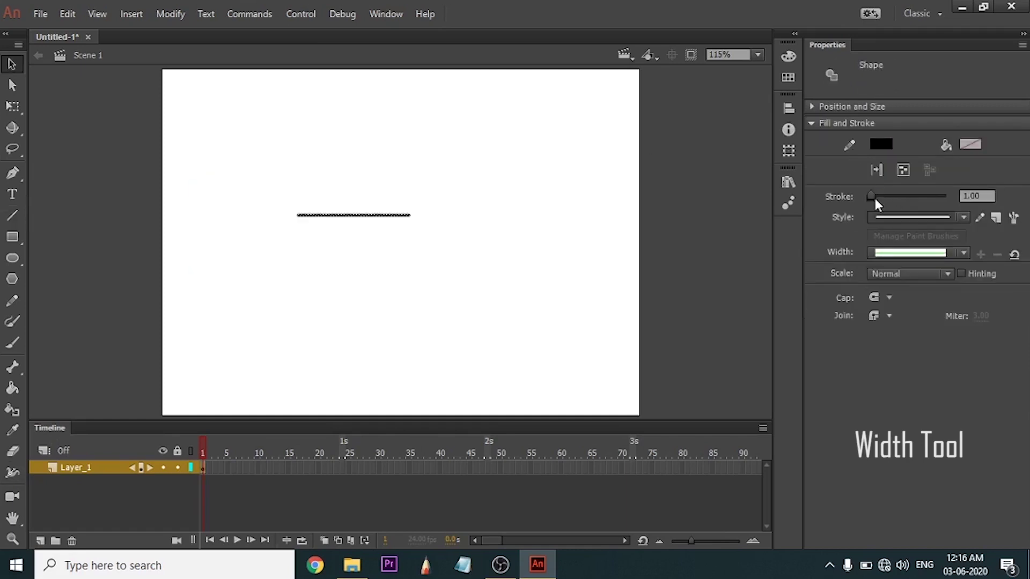
left_click_drag(875, 200, 876, 199)
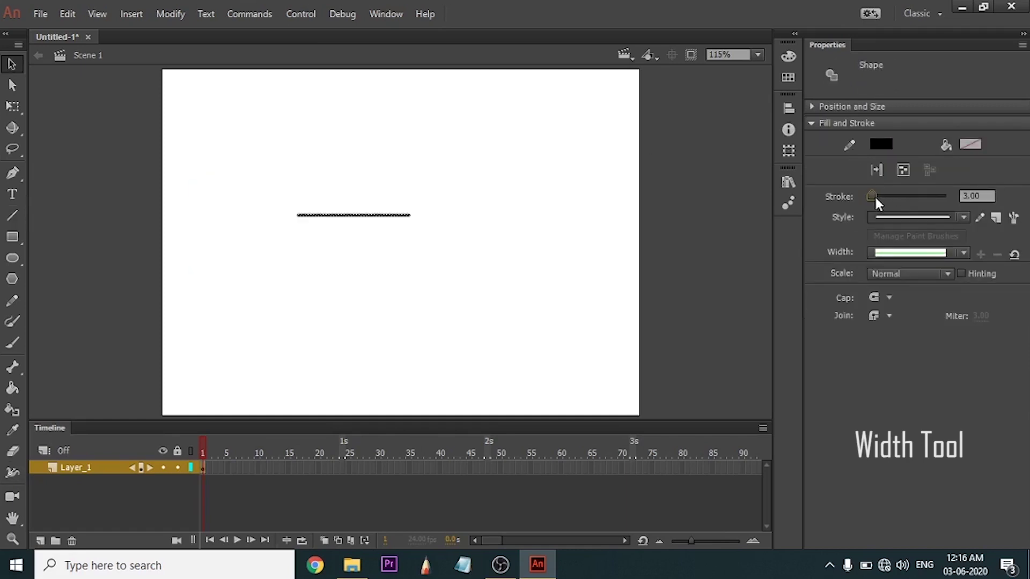
left_click(527, 243)
Taper both ends of the horizontal line to points with the Width tool, trying a wider middle in between.
key("alt")
scroll(322, 217, "up", 3)
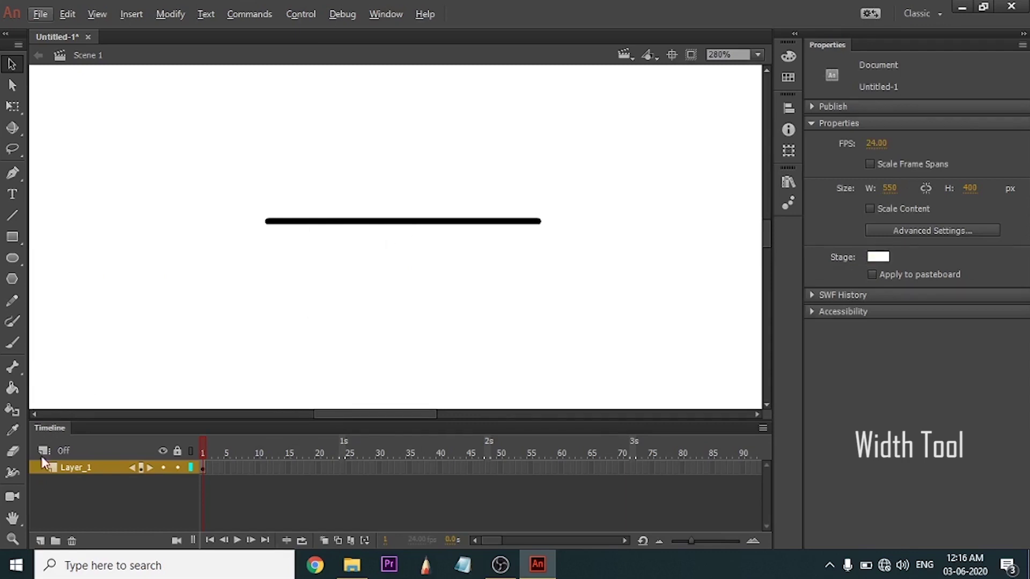
left_click(14, 473)
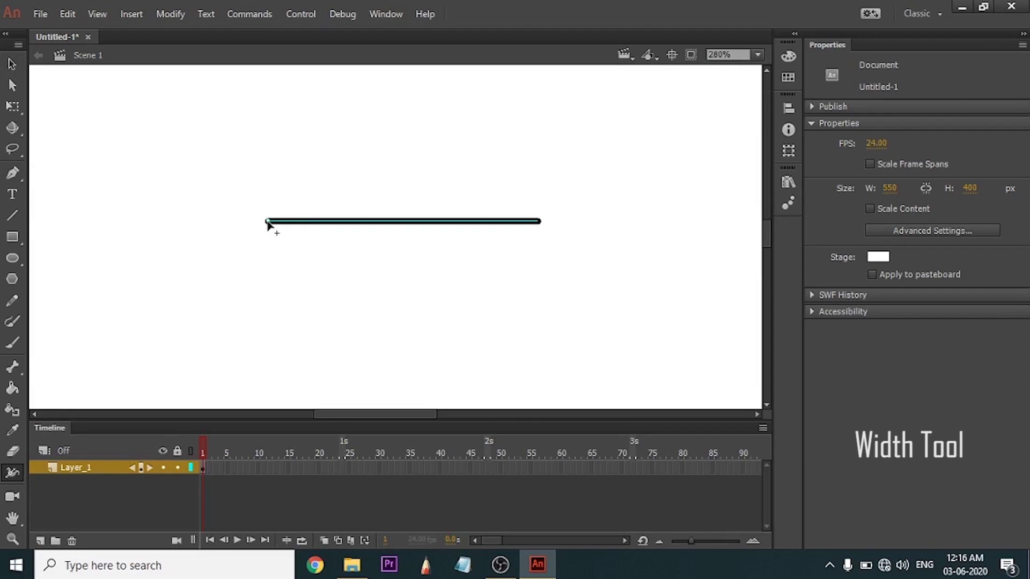
mouse_move(268, 225)
left_mouse_down()
mouse_move(272, 259)
mouse_move(267, 223)
left_mouse_up()
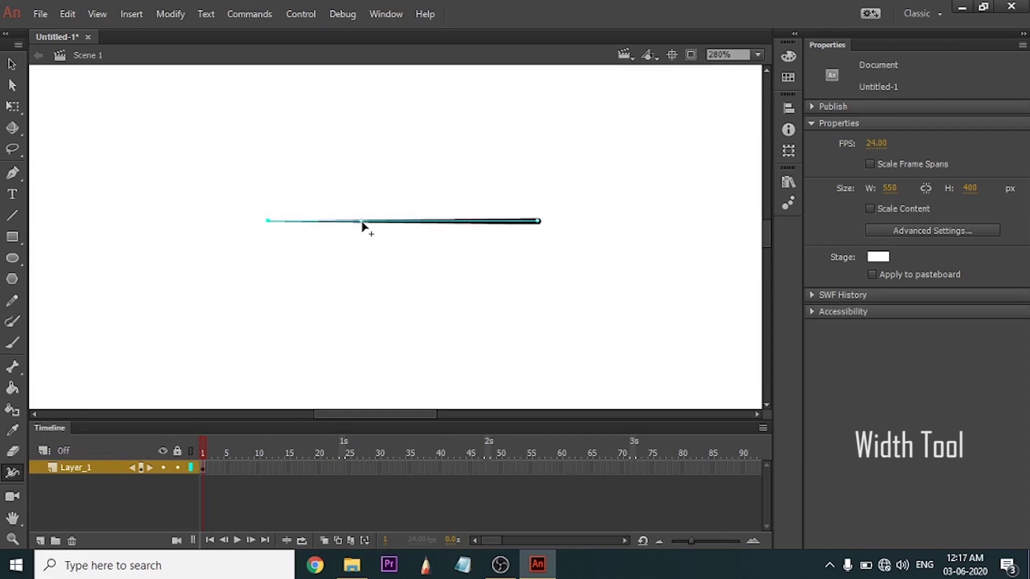
left_click_drag(378, 222, 382, 239)
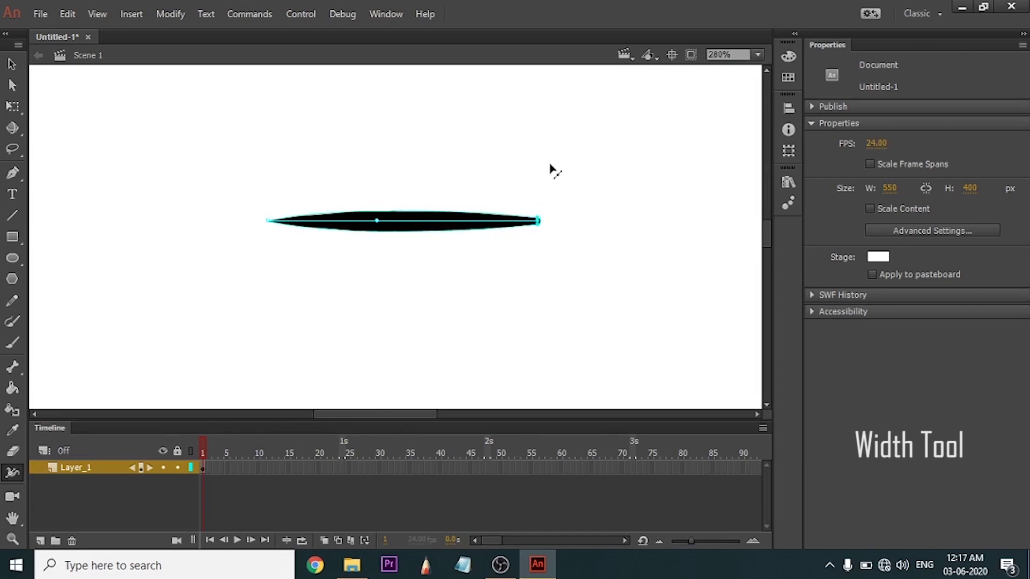
scroll(540, 222, "up", 5)
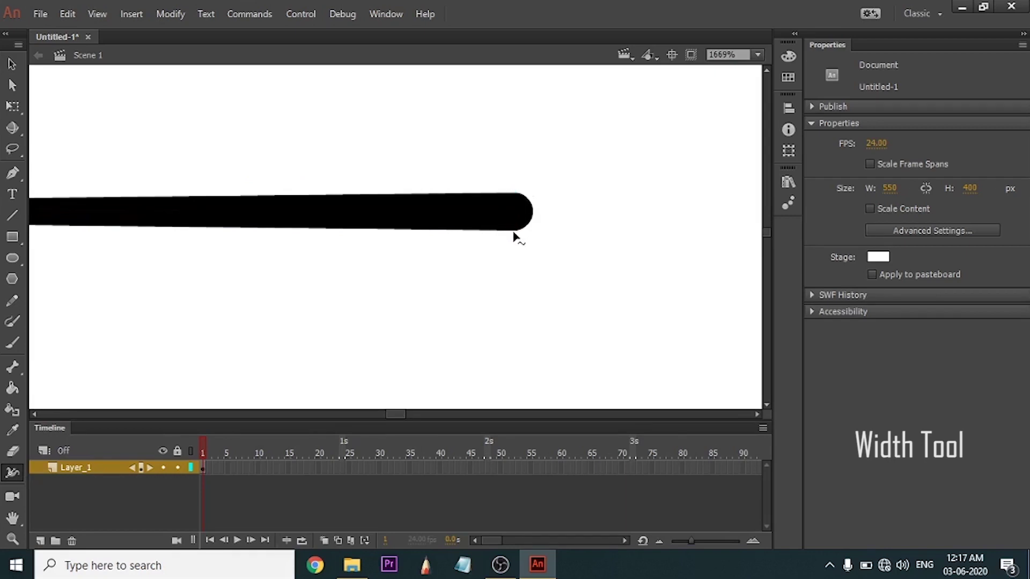
left_click_drag(513, 230, 514, 211)
Widen the tapered line at its midpoint into a symmetrical lens shape with the Width tool.
scroll(475, 188, "down", 6)
left_click(757, 54)
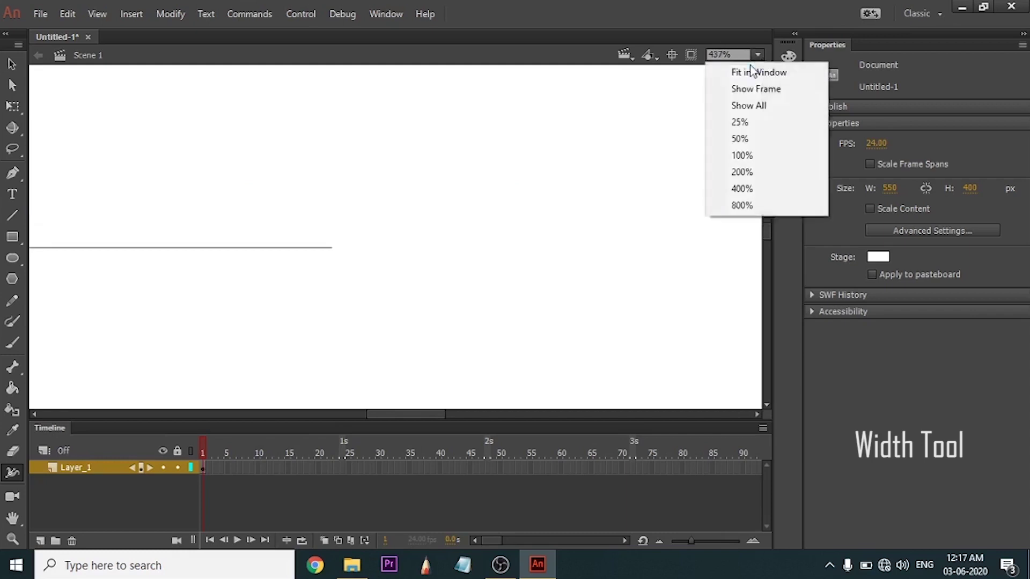
left_click(748, 71)
scroll(345, 228, "up", 6)
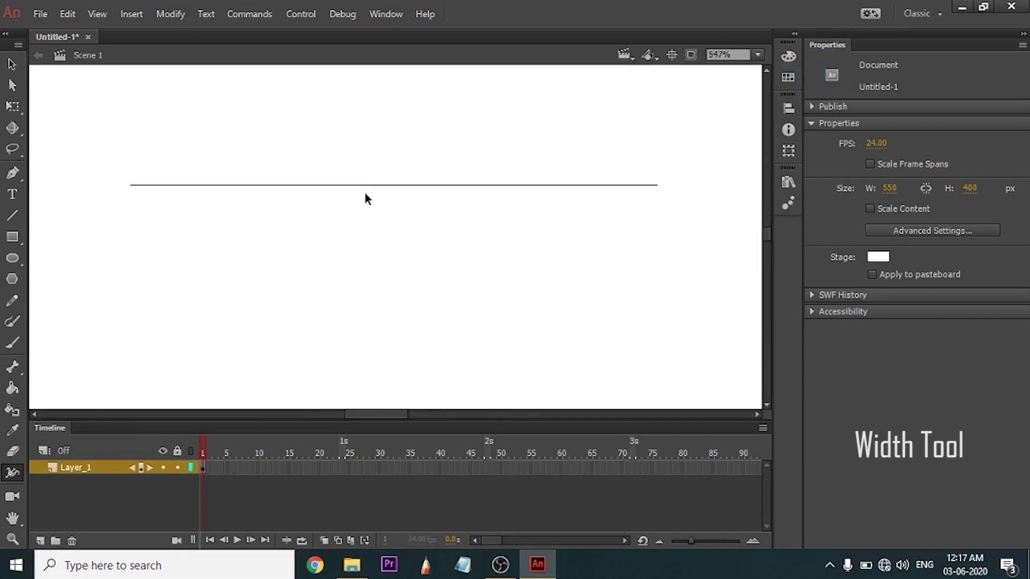
left_click_drag(393, 186, 393, 211)
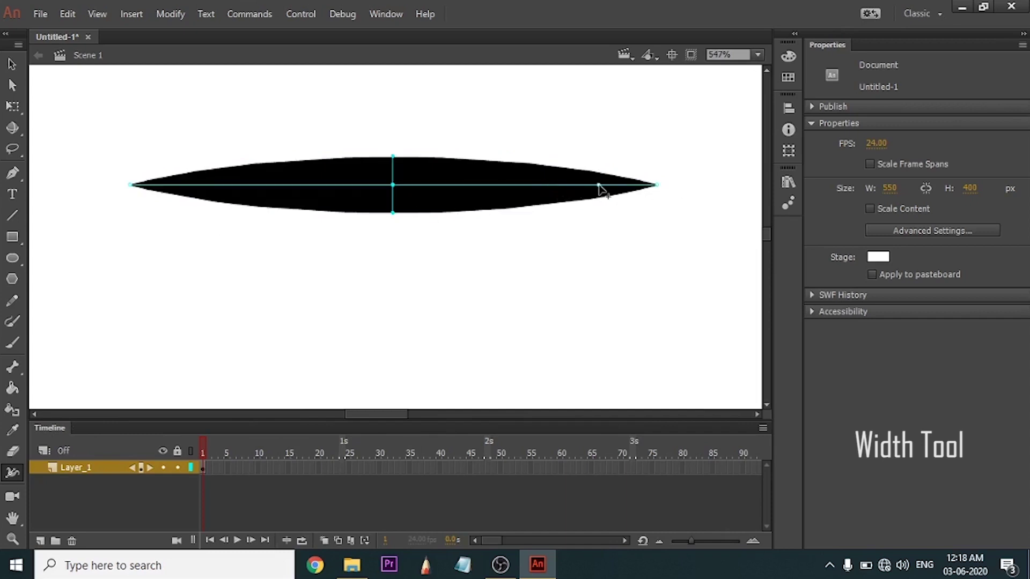
Widen the stroke near its right end and left of its midpoint, and undo both width changes.
left_click_drag(599, 187, 603, 245)
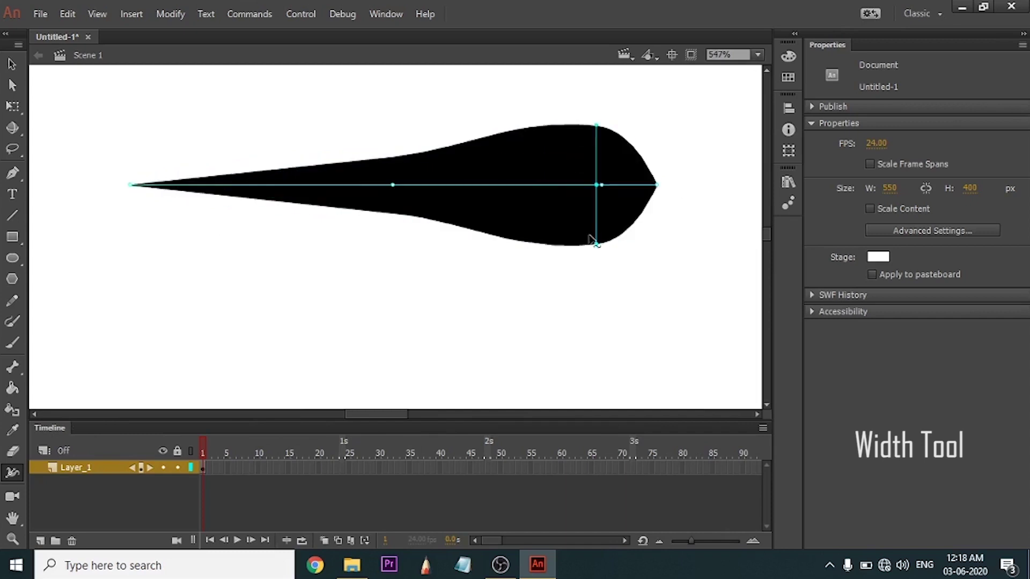
left_click_drag(320, 186, 323, 253)
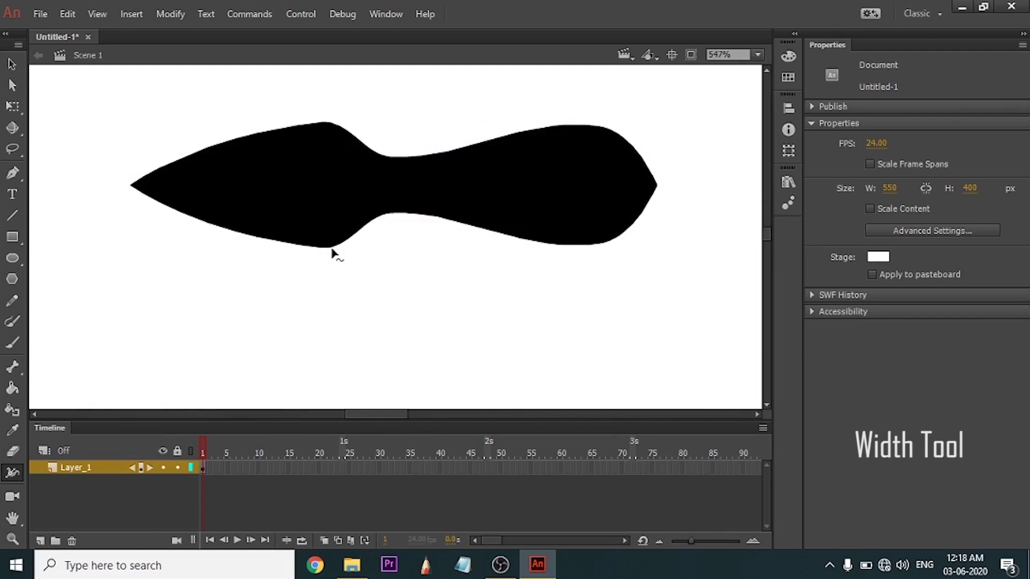
key("ctrl+z")
key("ctrl+z")
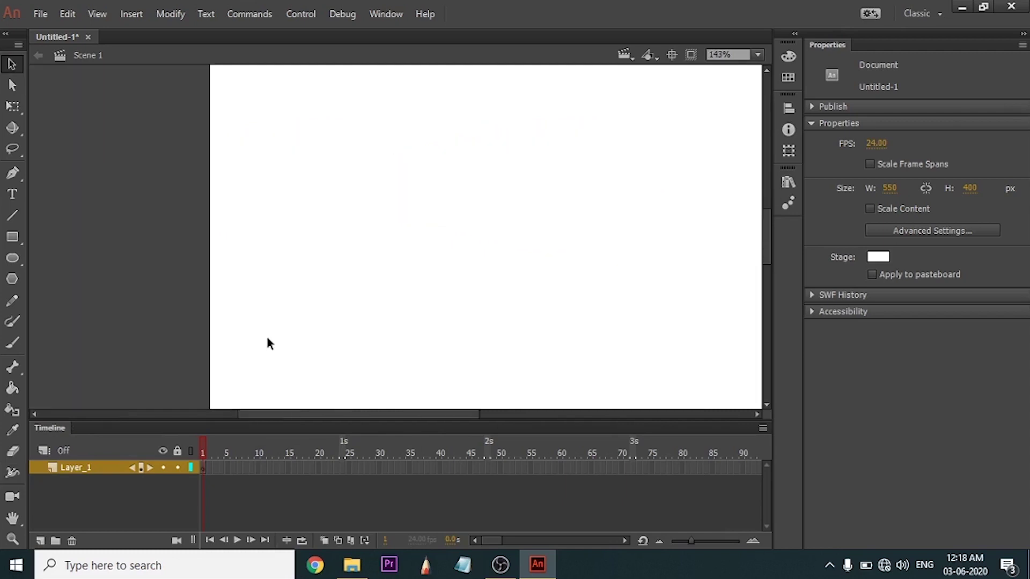
left_click(13, 497)
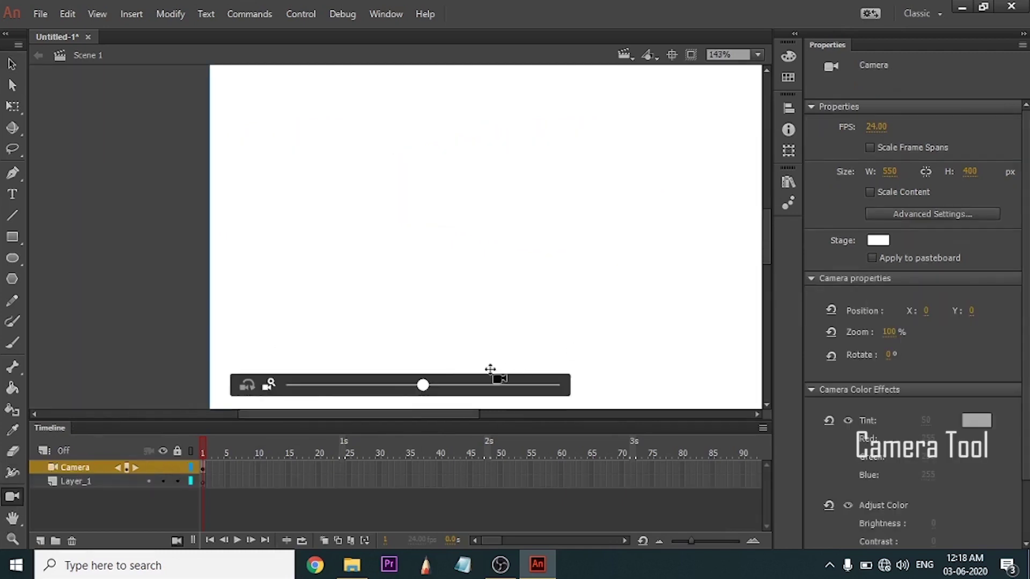
left_click_drag(413, 389, 437, 396)
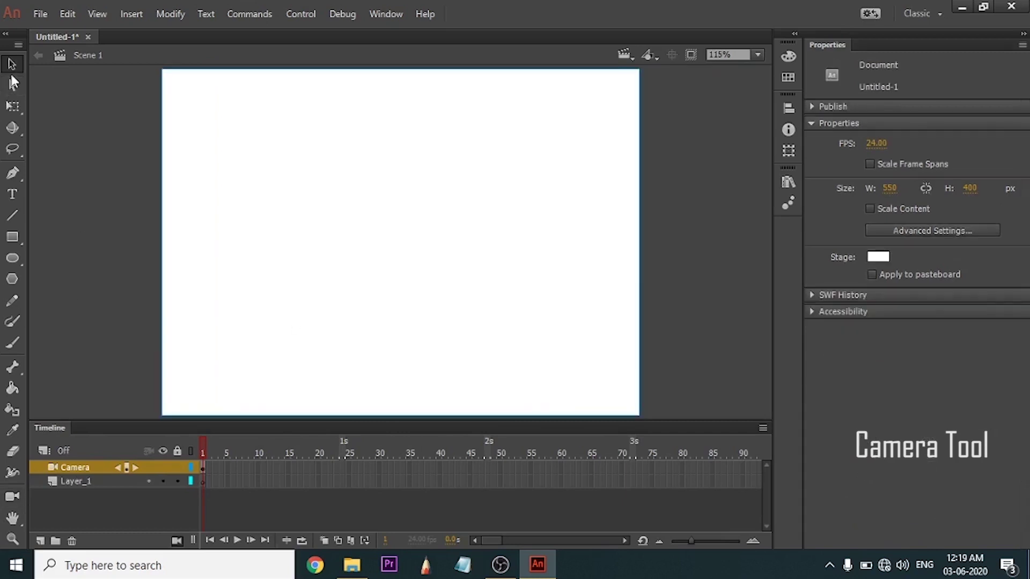
left_click(12, 237)
left_click(12, 237)
left_click(13, 64)
left_click(12, 238)
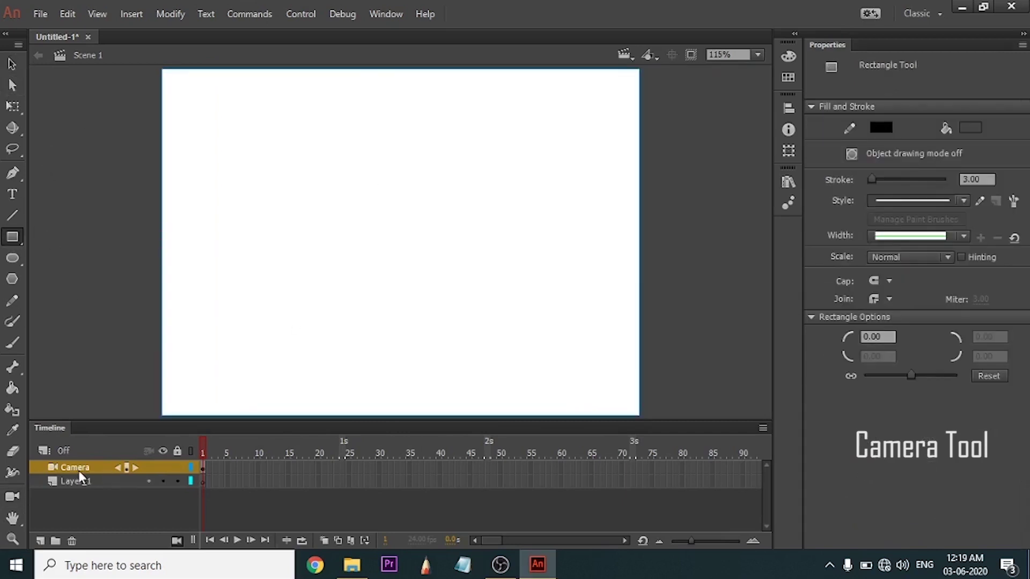
left_click(79, 470)
left_click(71, 541)
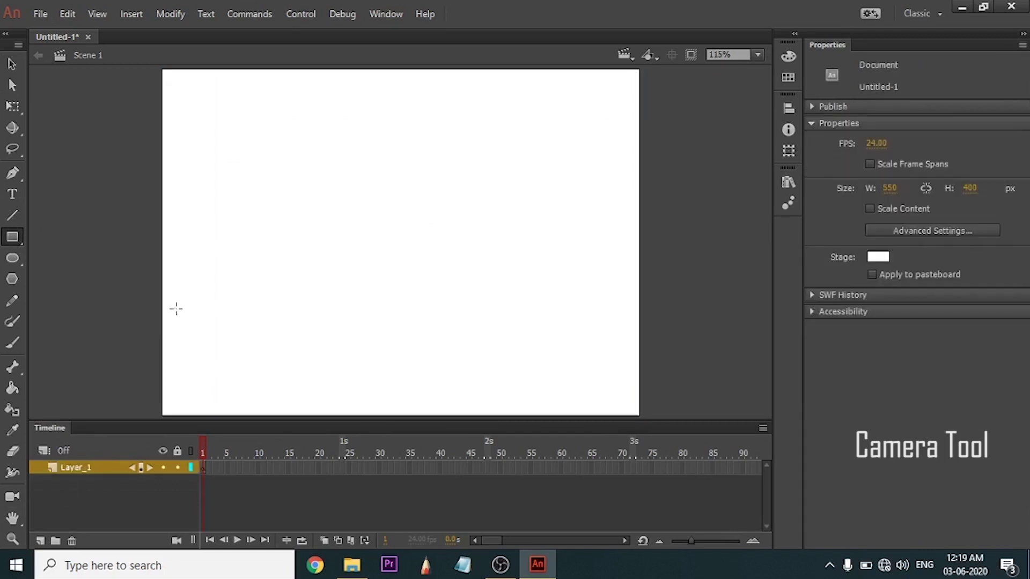
Draw a rectangle on the stage and place duplicates of it scattered across the stage and over its edges.
mouse_move(296, 233)
left_mouse_down()
mouse_move(402, 316)
mouse_move(274, 333)
mouse_move(569, 304)
mouse_move(569, 165)
left_mouse_up()
key("v")
key("alt")
left_click_drag(572, 161, 369, 160)
left_click_drag(374, 147, 426, 266)
left_click_drag(426, 266, 611, 409)
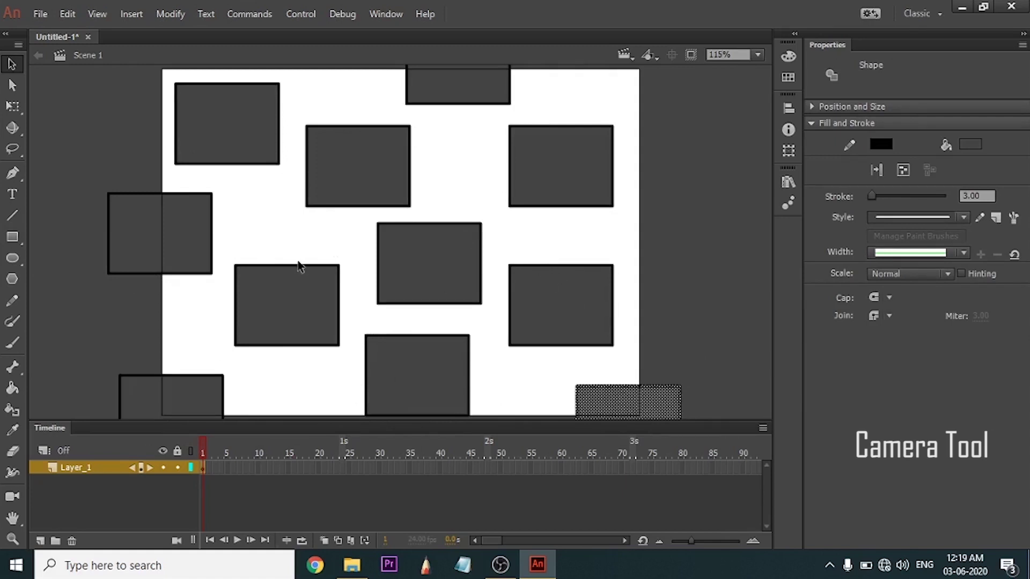
Add a camera to the scene, try its rotate and zoom modes, and zoom the camera out slightly.
left_click(22, 496)
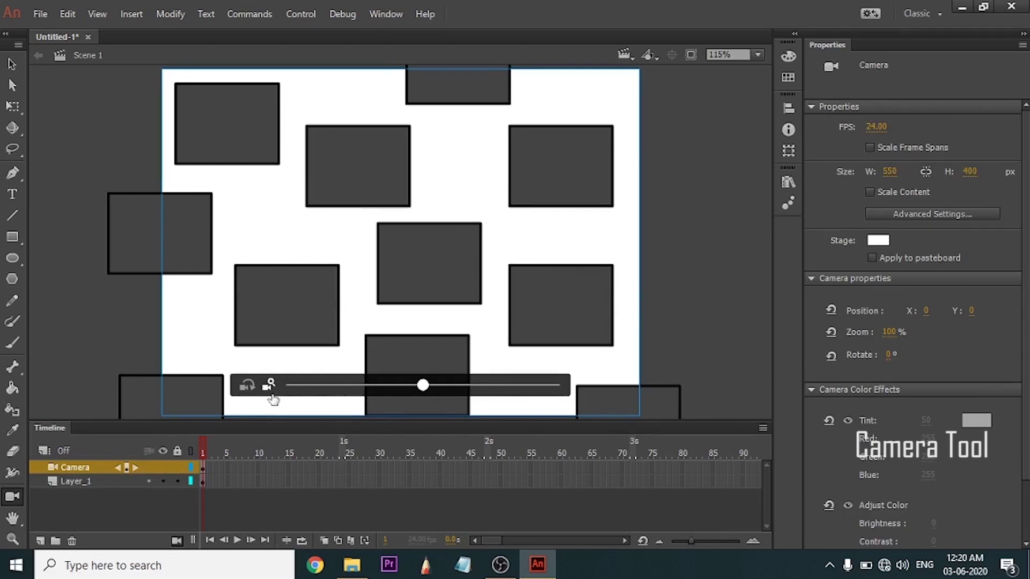
left_click(247, 387)
left_click(267, 386)
left_click_drag(422, 385, 424, 407)
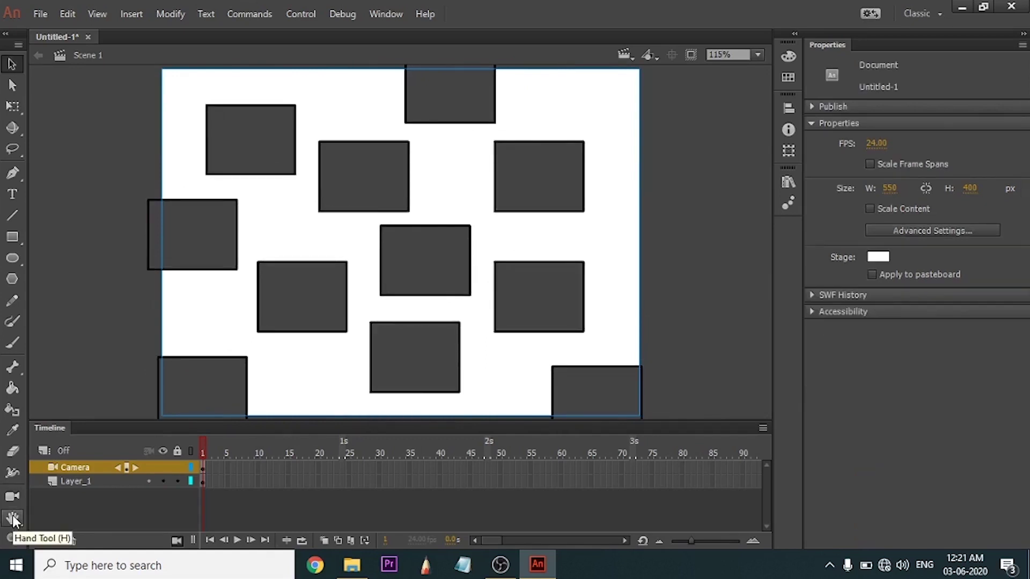
Pan around the magnified rectangles with the Hand tool, including temporary panning while the Selection tool is active.
left_click(12, 516)
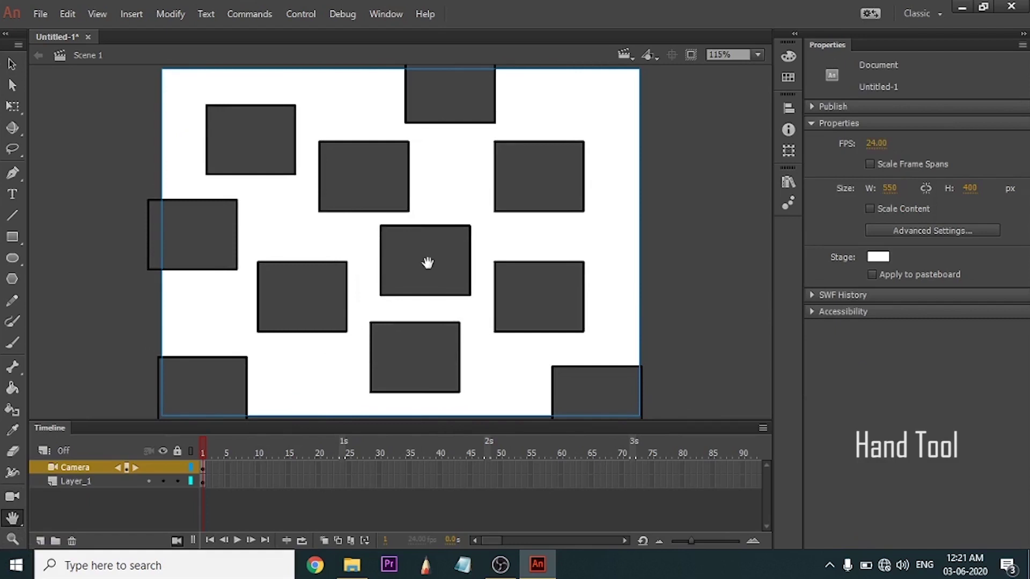
scroll(427, 263, "up", 3)
left_click_drag(417, 237, 725, 386)
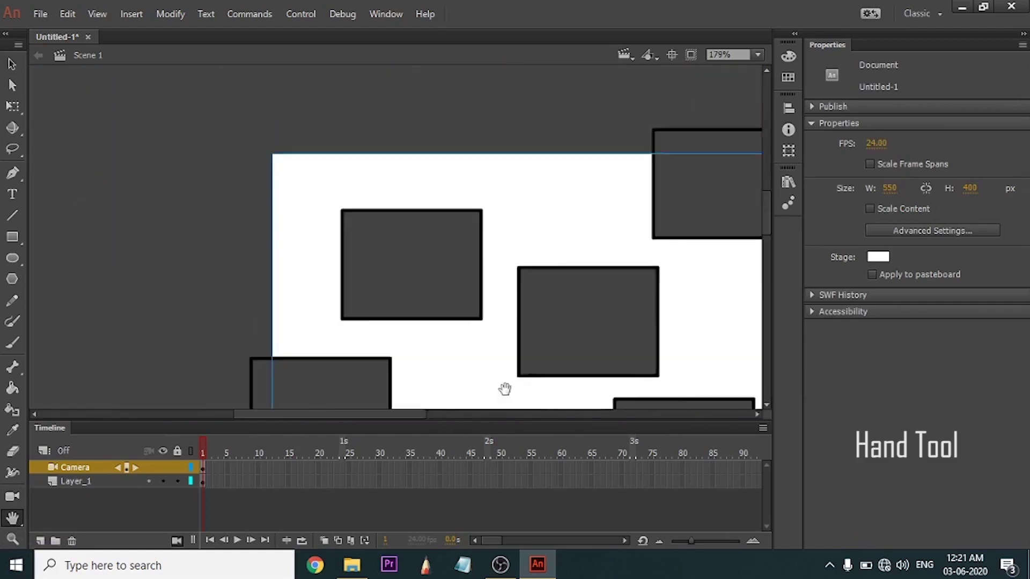
left_click_drag(505, 389, 404, 226)
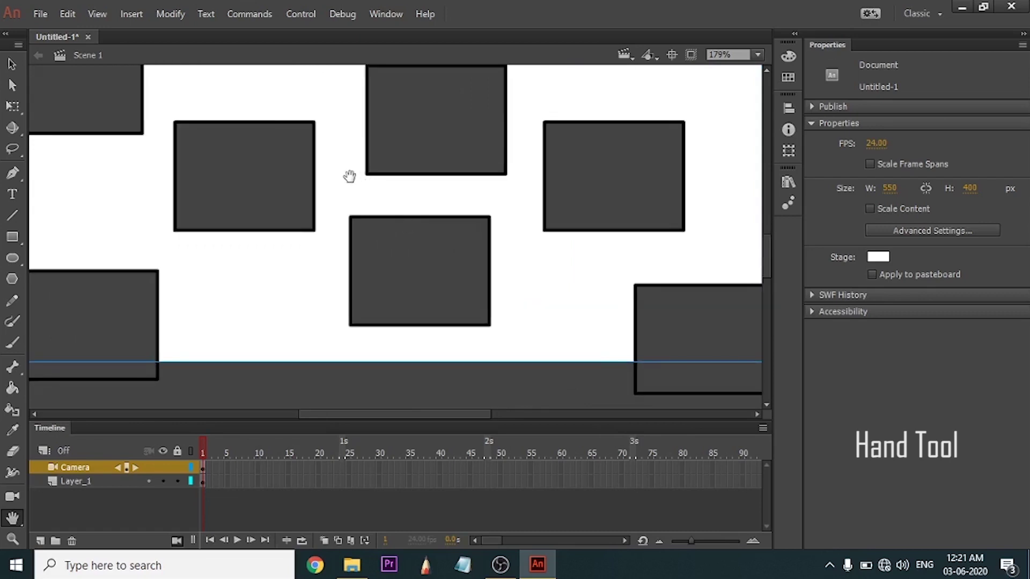
left_click_drag(349, 175, 374, 198)
key("v")
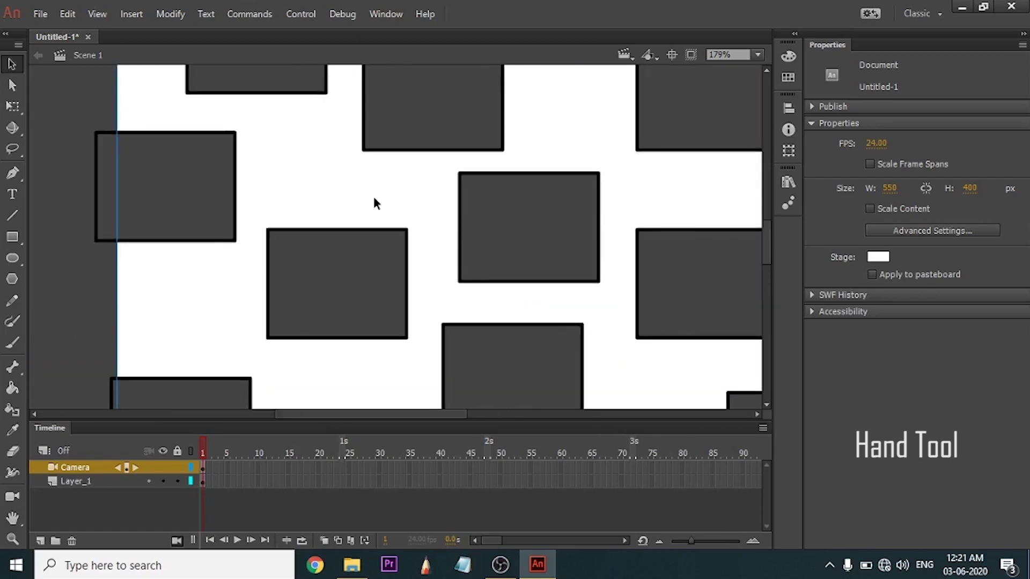
key("space")
left_click_drag(554, 207, 485, 152)
left_click_drag(440, 188, 439, 167)
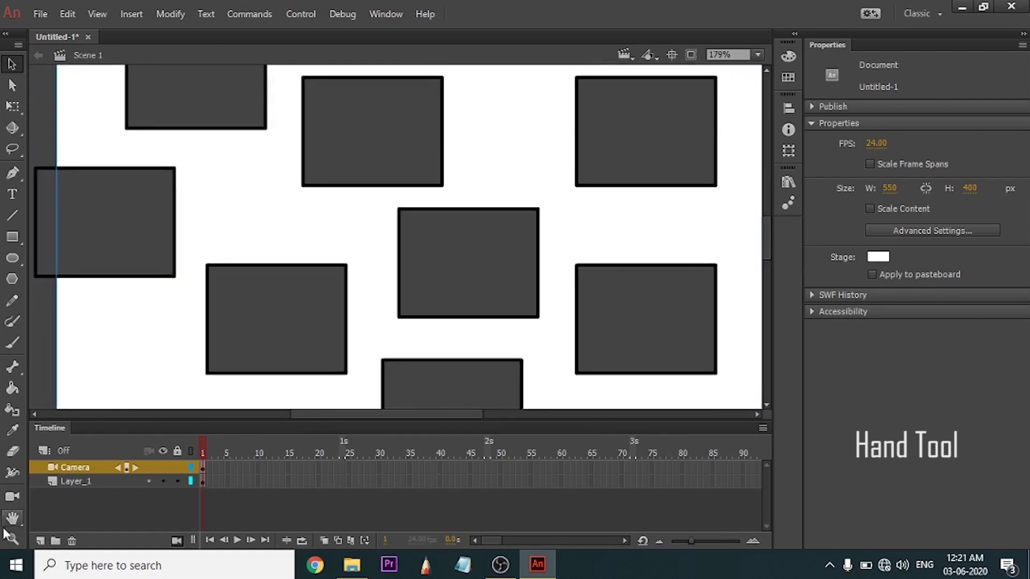
Zoom in and out on the rectangles with the Zoom tool.
left_click(18, 541)
left_click(373, 290)
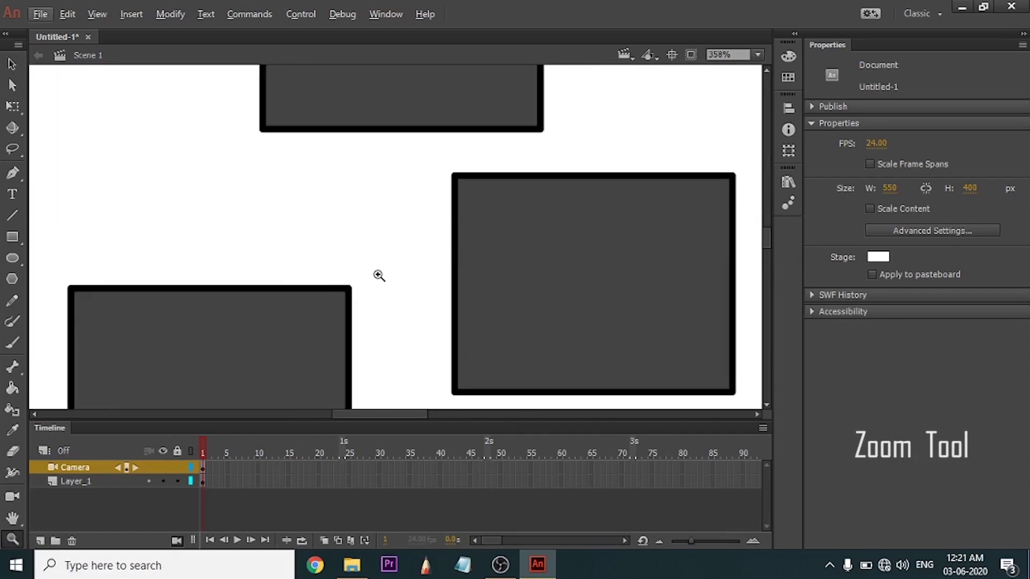
left_click(380, 276)
left_click(383, 280)
left_click(364, 278, "alt")
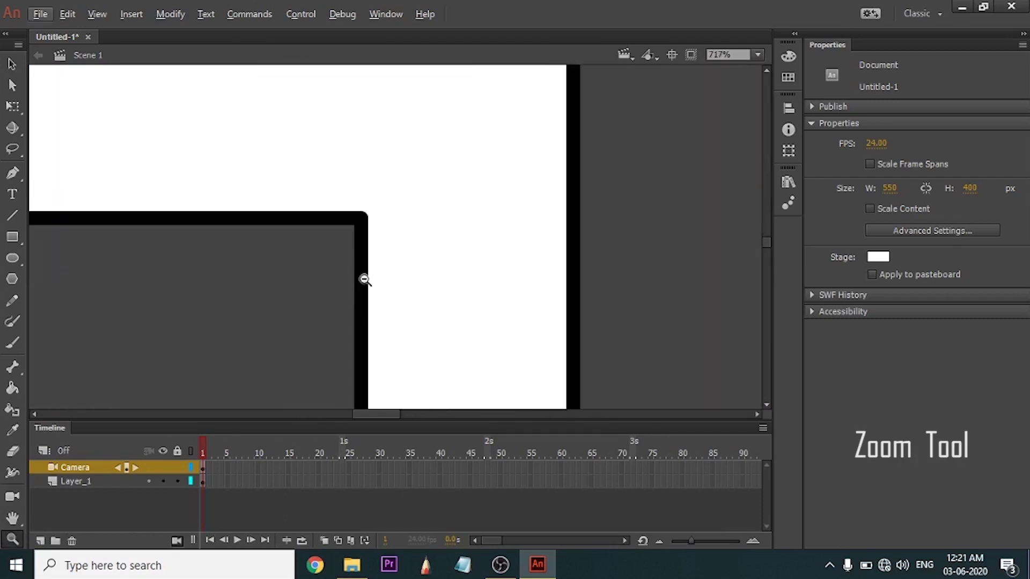
left_click(336, 289, "alt")
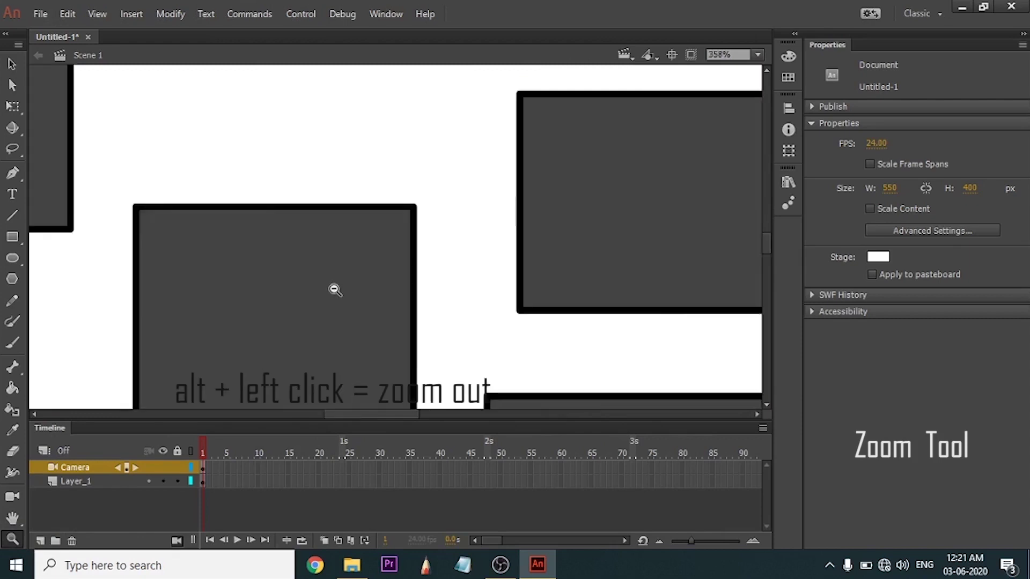
left_click(337, 289, "alt")
left_click(442, 292, "alt")
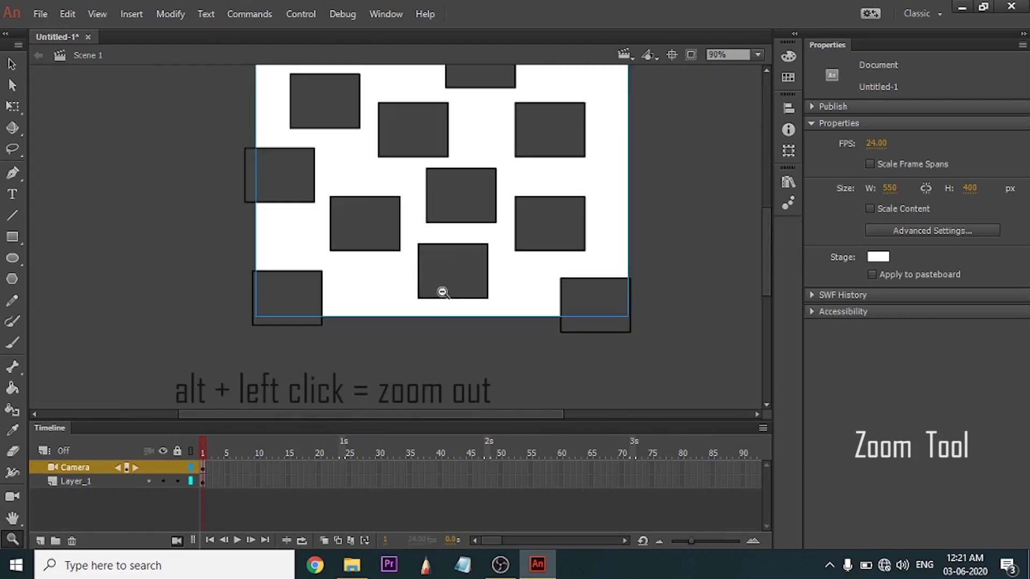
left_click(476, 184)
left_click(415, 232, "alt")
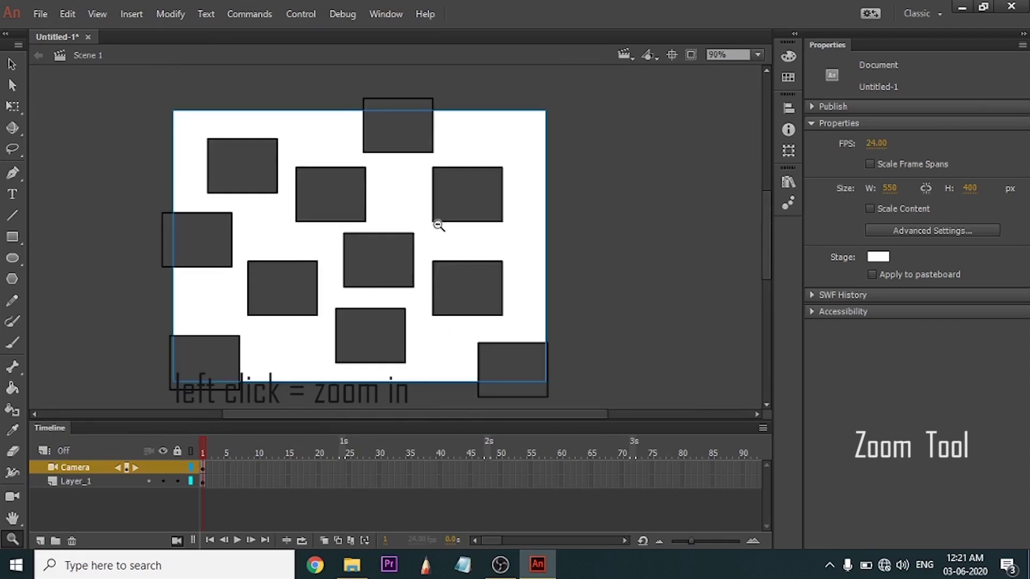
Switch to the Selection tool and zoom the stage in and out several times without the Zoom tool.
key("v")
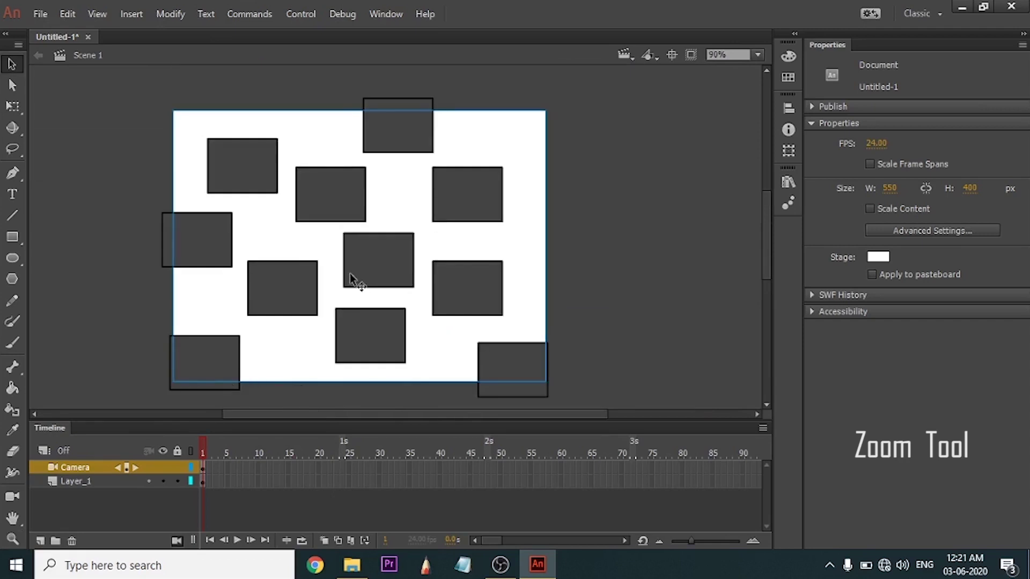
scroll(350, 272, "up", 5)
scroll(353, 286, "down", 5)
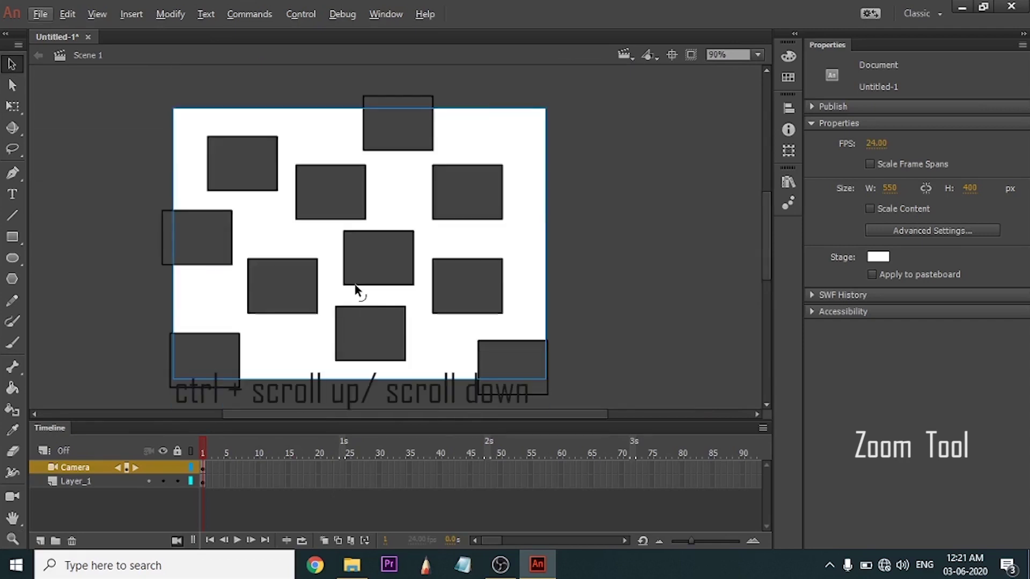
scroll(355, 288, "up", 3)
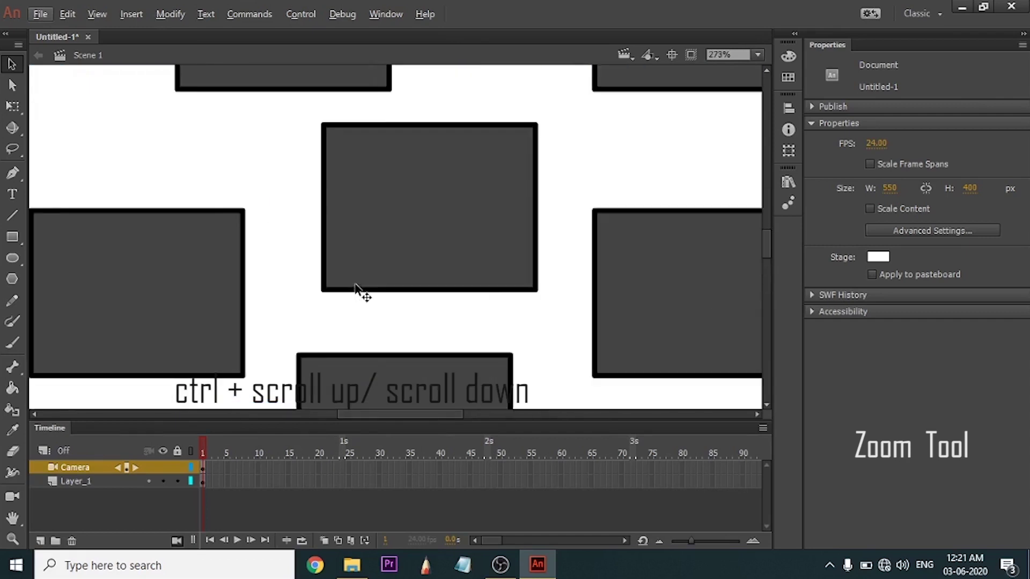
scroll(355, 287, "down", 3)
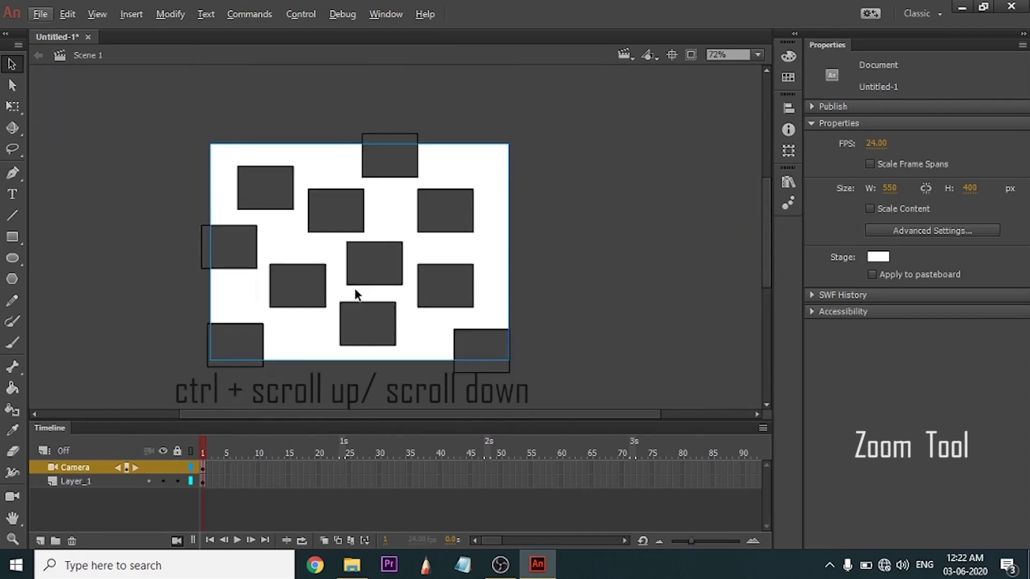
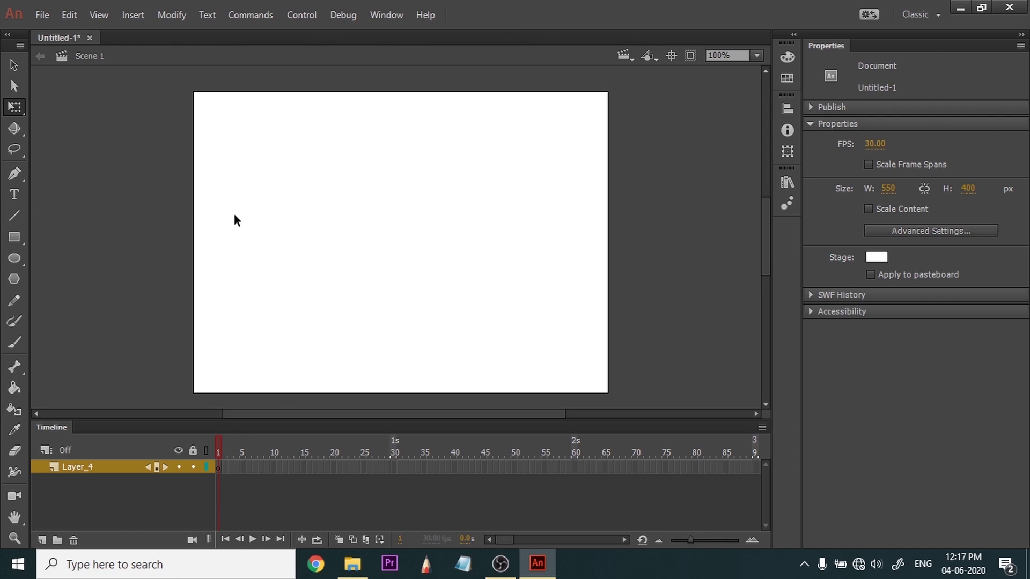
Brush an upright rectangular frame box on the left part of the stage with a filled dot near its bottom.
key("b")
mouse_move(230, 168)
left_mouse_down()
mouse_move(266, 254)
mouse_move(226, 257)
mouse_move(230, 169)
left_mouse_up()
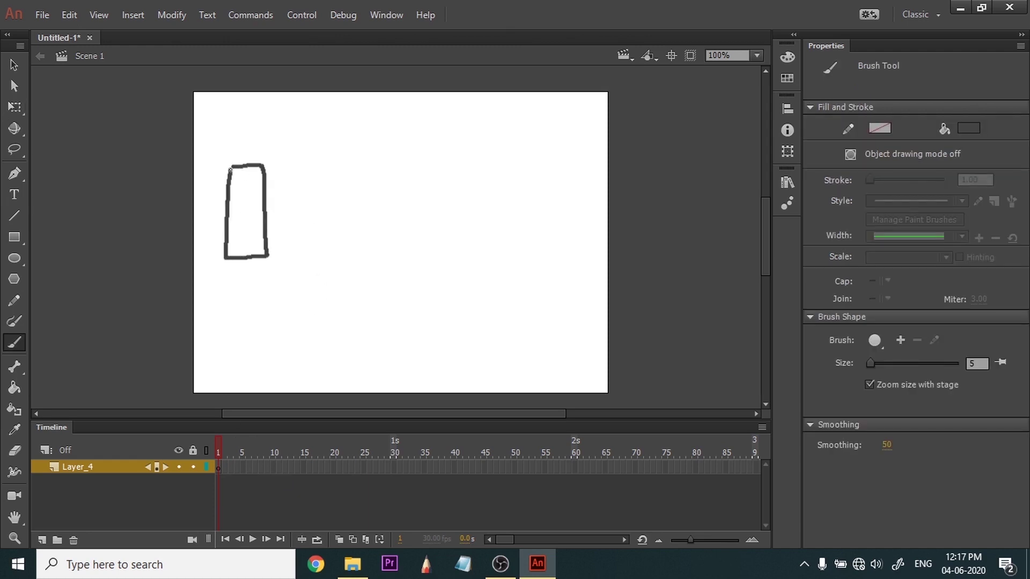
mouse_move(241, 236)
left_mouse_down()
mouse_move(251, 227)
mouse_move(246, 240)
left_mouse_up()
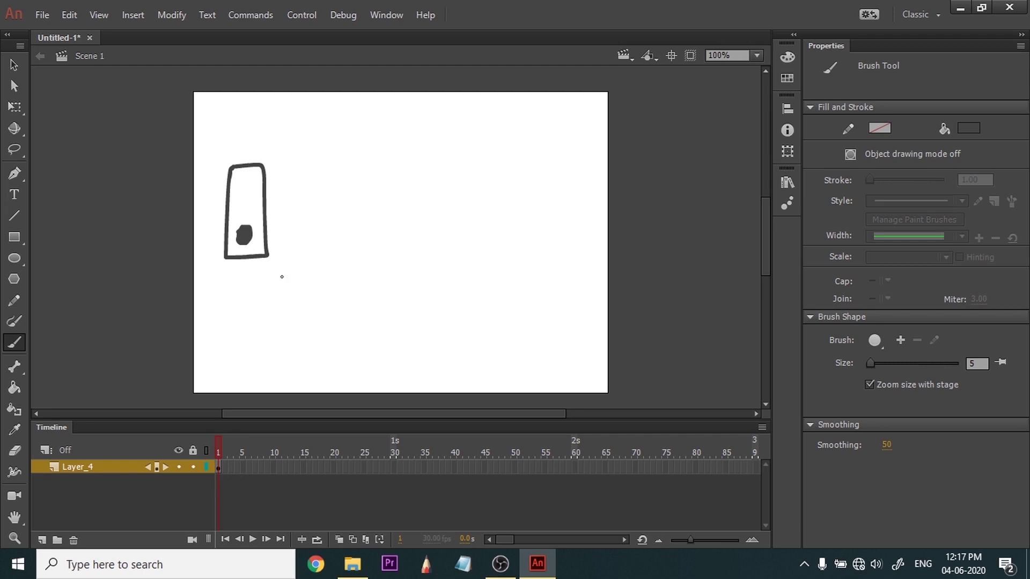
Brush two more upright boxes beside the first, one containing a hollow circle and the other a hollow square.
key("ctrl+a")
mouse_move(320, 164)
left_mouse_down()
mouse_move(357, 170)
mouse_move(356, 236)
mouse_move(339, 258)
mouse_move(315, 244)
mouse_move(319, 162)
left_mouse_up()
mouse_move(335, 229)
left_mouse_down()
mouse_move(343, 226)
mouse_move(334, 225)
left_mouse_up()
mouse_move(398, 158)
left_mouse_down()
mouse_move(429, 157)
mouse_move(432, 242)
mouse_move(416, 261)
mouse_move(392, 240)
mouse_move(398, 157)
left_mouse_up()
mouse_move(406, 221)
left_mouse_down()
mouse_move(422, 248)
mouse_move(404, 252)
mouse_move(405, 220)
left_mouse_up()
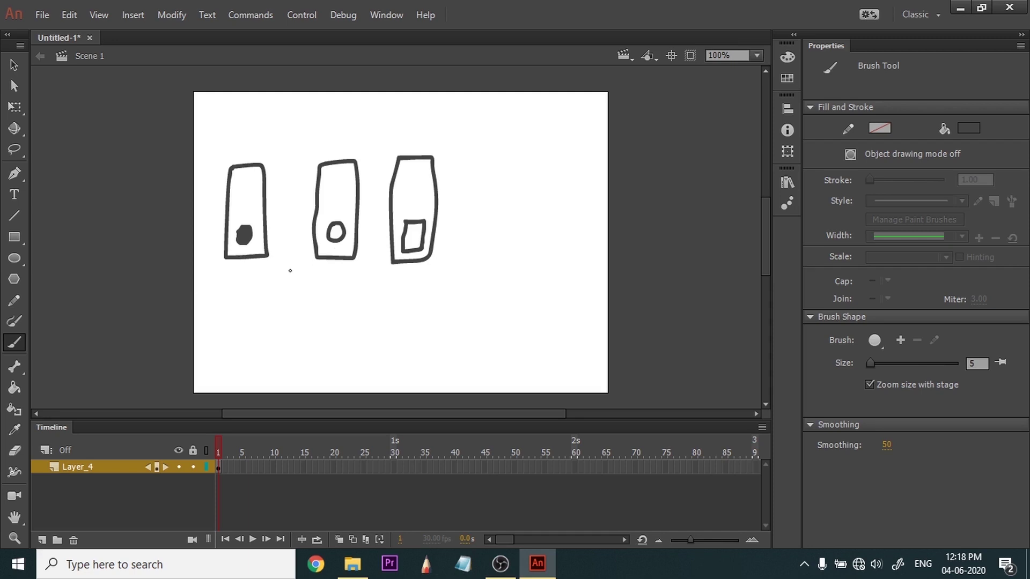
Add the 15 pt text label "normal keyframe" below the box with the filled dot.
key("t")
left_click(220, 265)
type("normal keyframe")
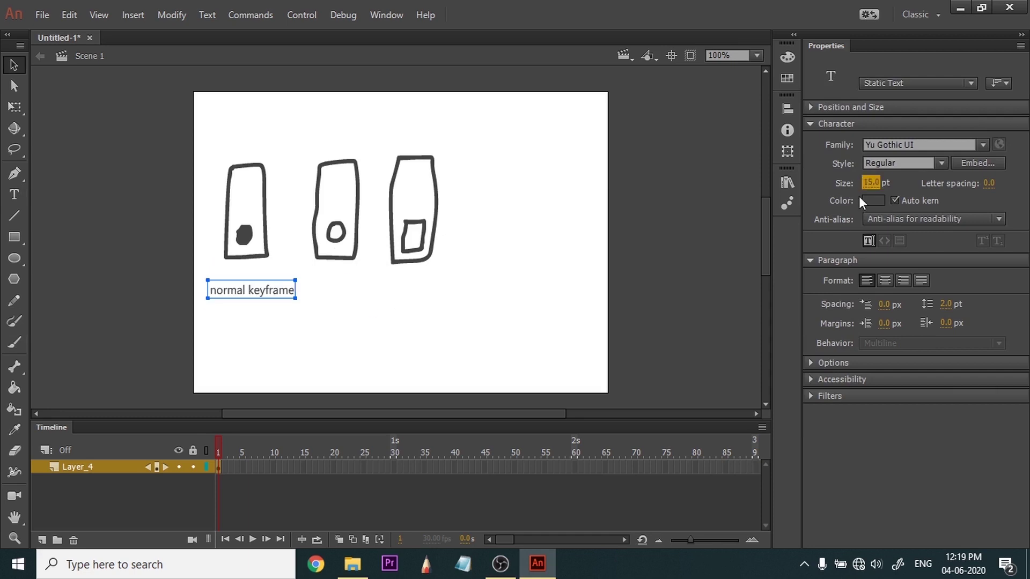
Duplicate the "normal keyframe" label above the middle box and change its wording to "blank keyframe".
left_click_drag(287, 288, 365, 145)
double_click(354, 144)
double_click(312, 144)
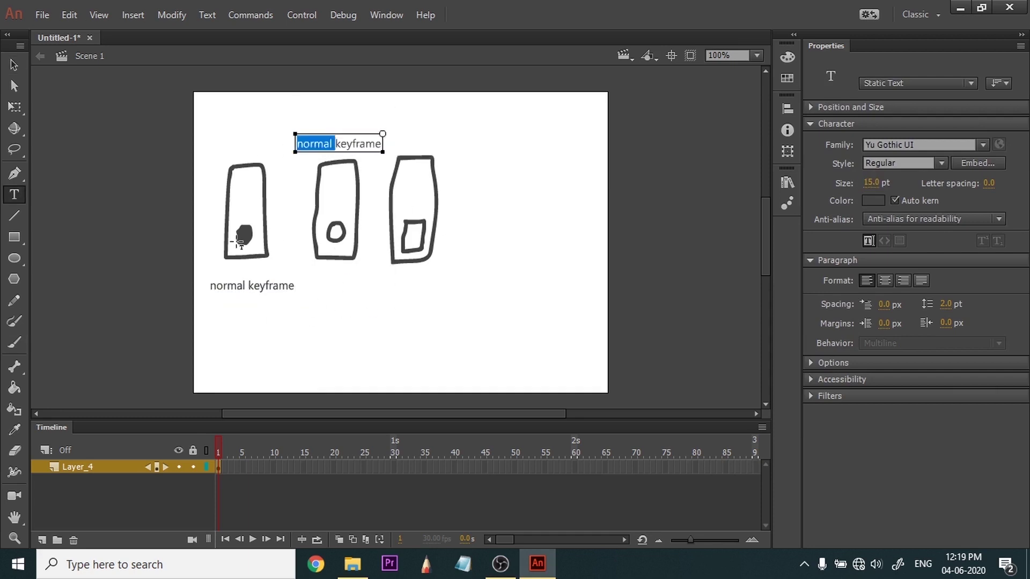
type("blank")
Add the text label "frame" and position it below the box with the hollow square.
left_click(388, 282)
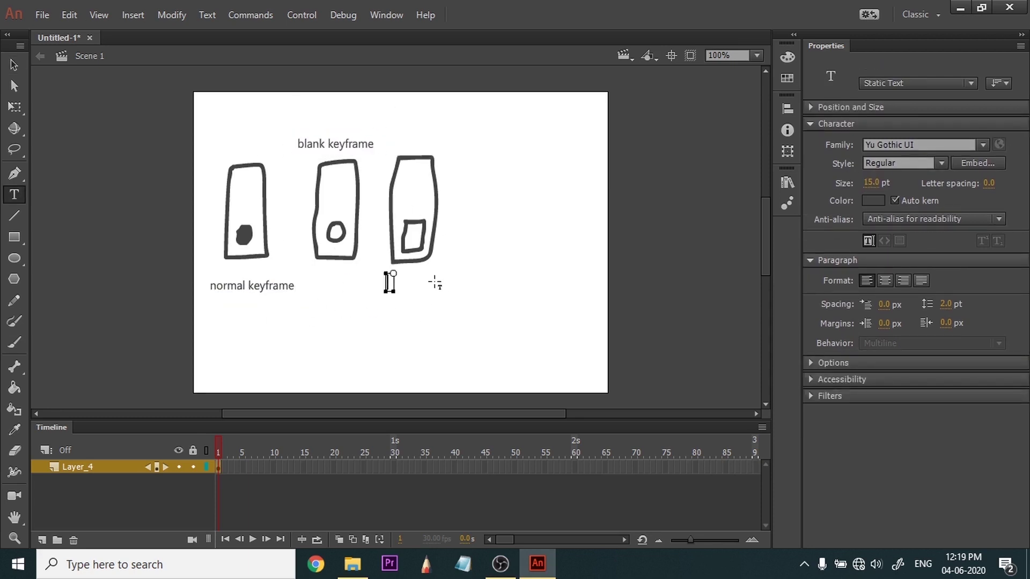
type("frae")
key("Left")
type("m")
key("Escape")
key("v")
left_click_drag(402, 283, 411, 286)
Select all the boxes and labels and move them together to the middle of the stage.
key("ctrl+a")
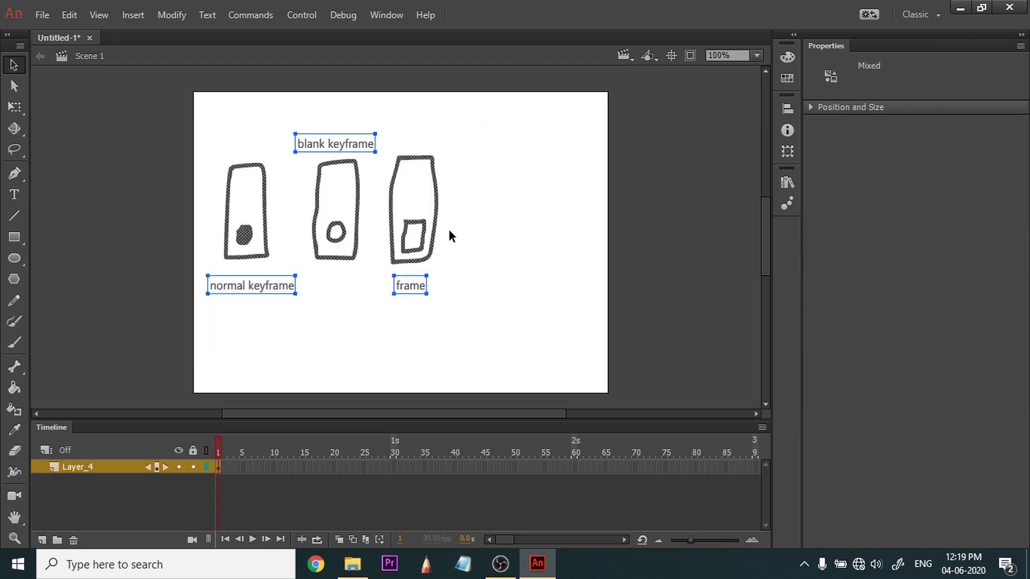
left_click_drag(435, 230, 498, 252)
left_click(301, 375)
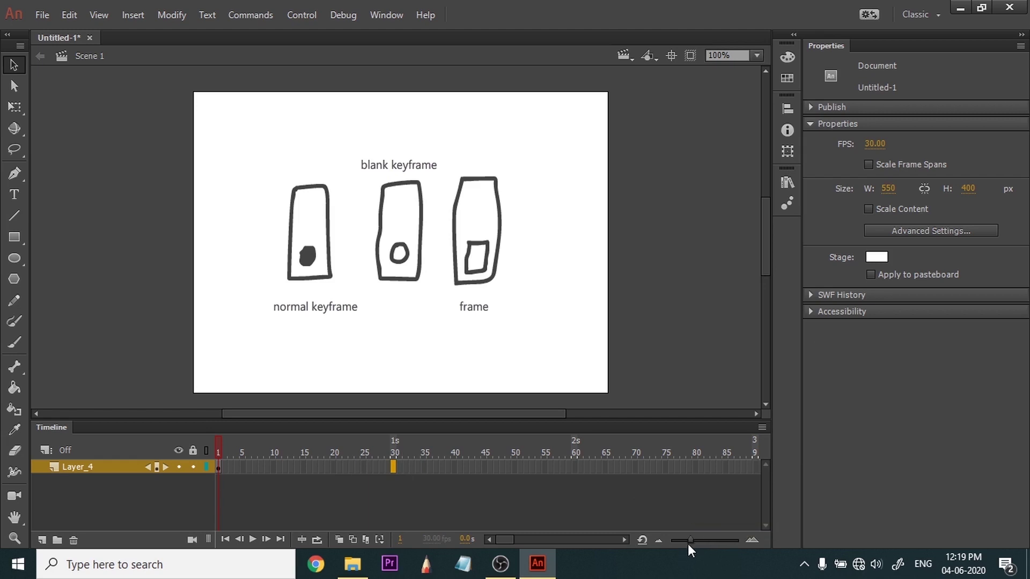
Widen the timeline's frame display and insert a frame at frame 30 of Layer_4.
left_click_drag(688, 541, 707, 542)
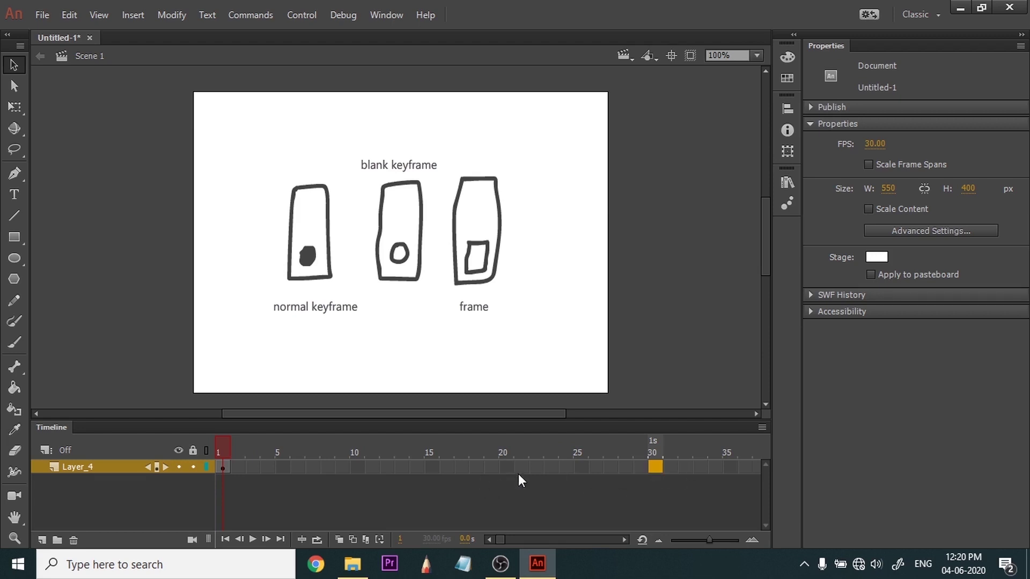
left_click(651, 485)
right_click(660, 468)
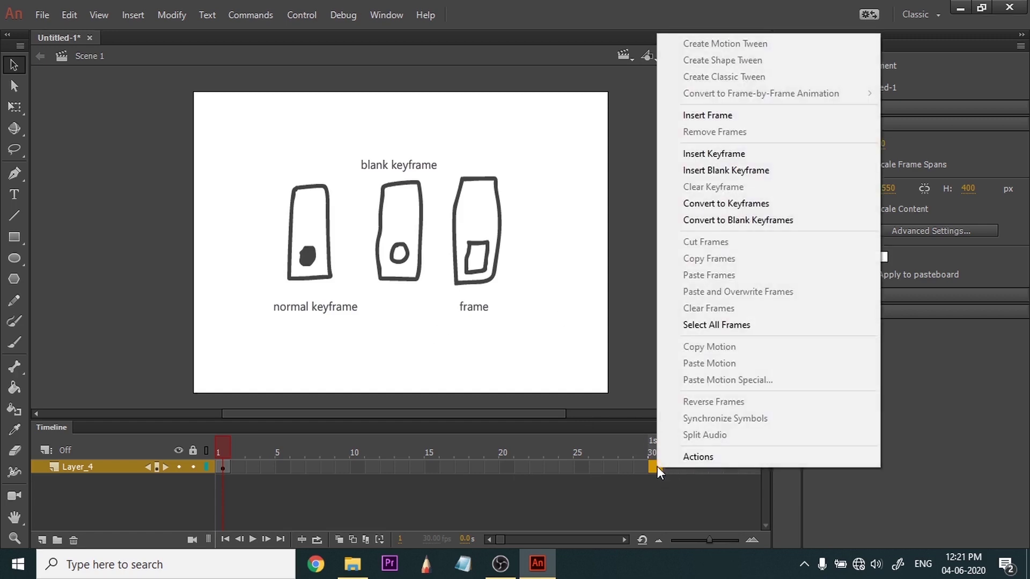
left_click(738, 115)
left_click(501, 240)
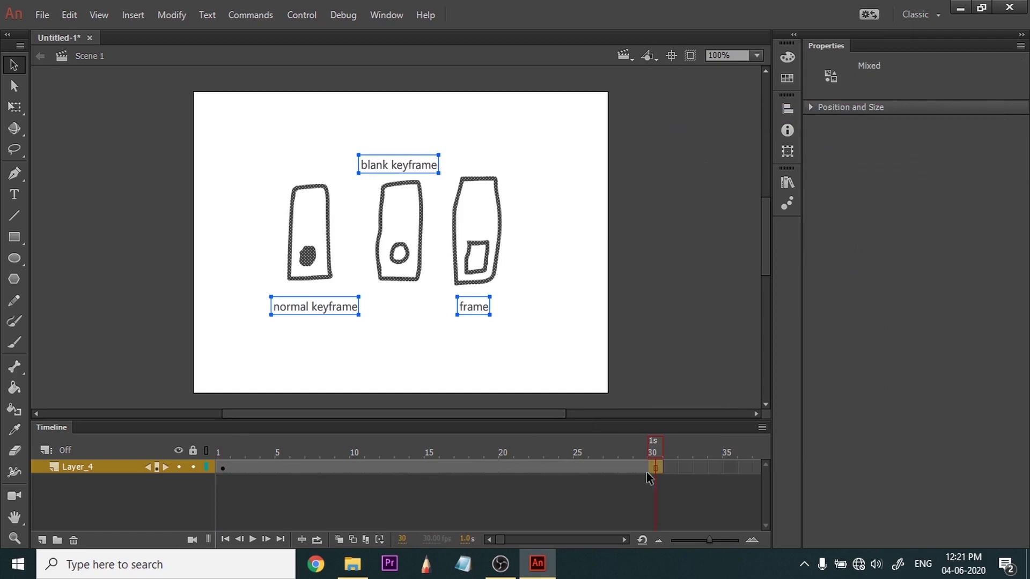
Scrub the playhead back and forth through the frames of Layer_4.
left_click(387, 453)
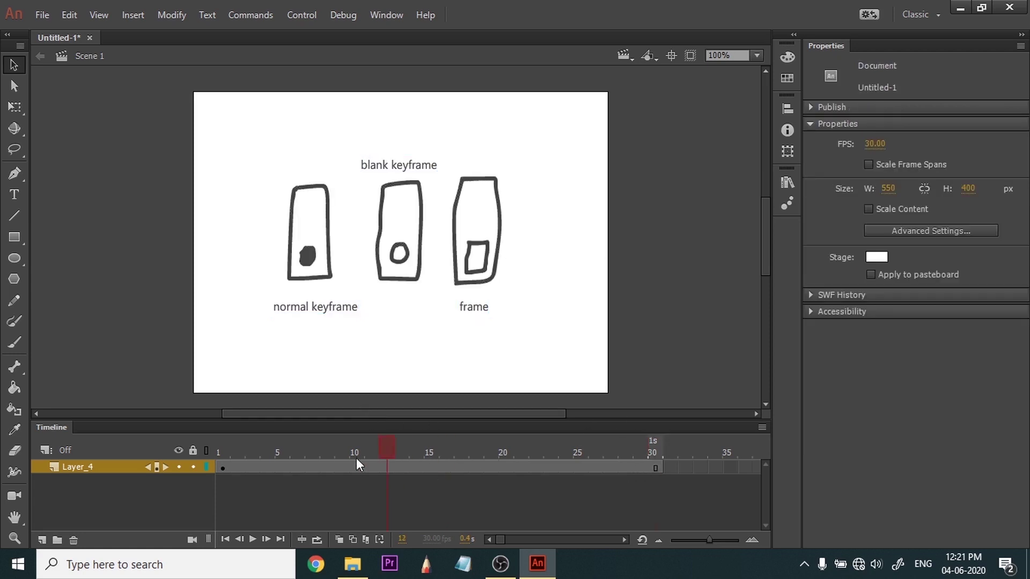
left_click_drag(368, 442, 523, 430)
left_click_drag(418, 451, 299, 458)
Set the current frame number to 20, and move the playhead back to frame 5.
left_click_drag(404, 540, 416, 543)
left_click(402, 539)
type("20")
key("Return")
mouse_move(275, 465)
left_mouse_down()
mouse_move(292, 466)
mouse_move(276, 470)
left_mouse_up()
left_click(279, 454)
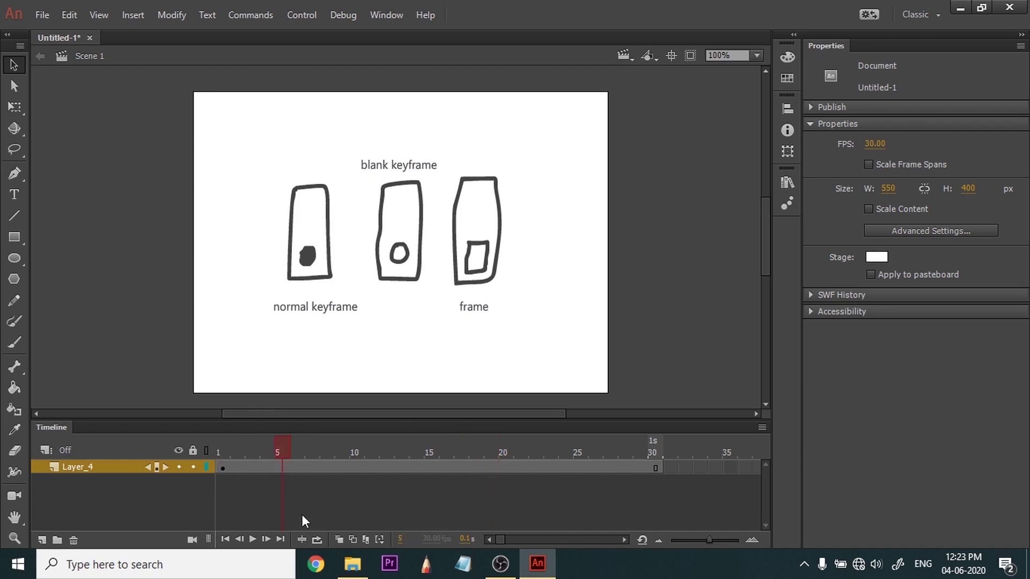
Insert a blank keyframe at frame 5 of Layer_4 and compare the frames before and after it.
right_click(282, 469)
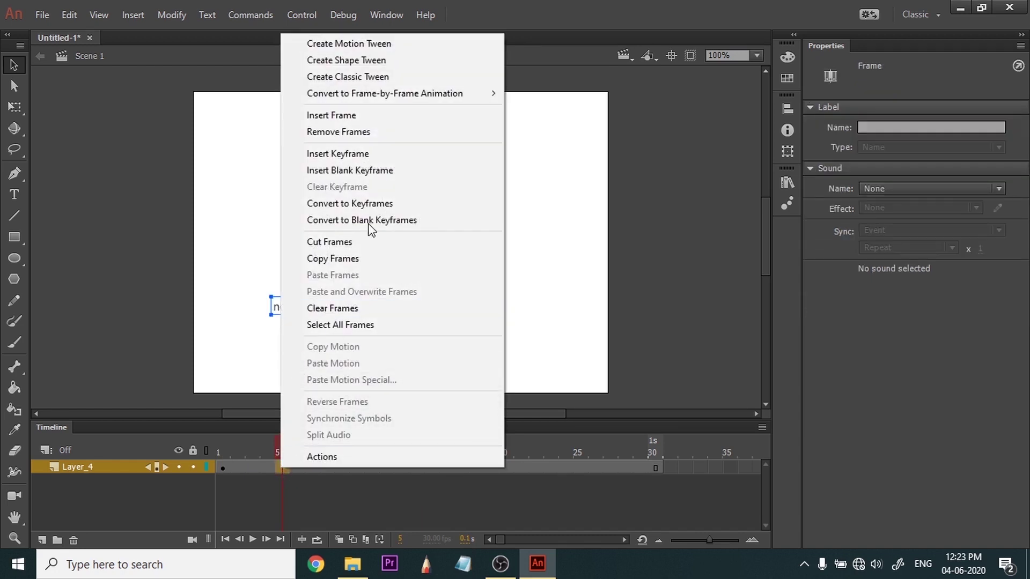
left_click(391, 169)
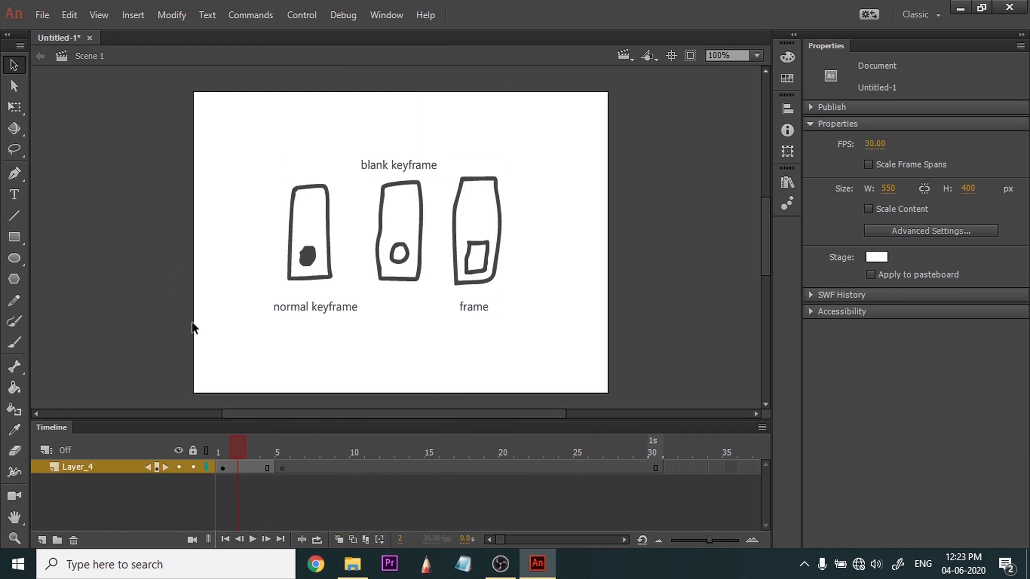
left_click(282, 452)
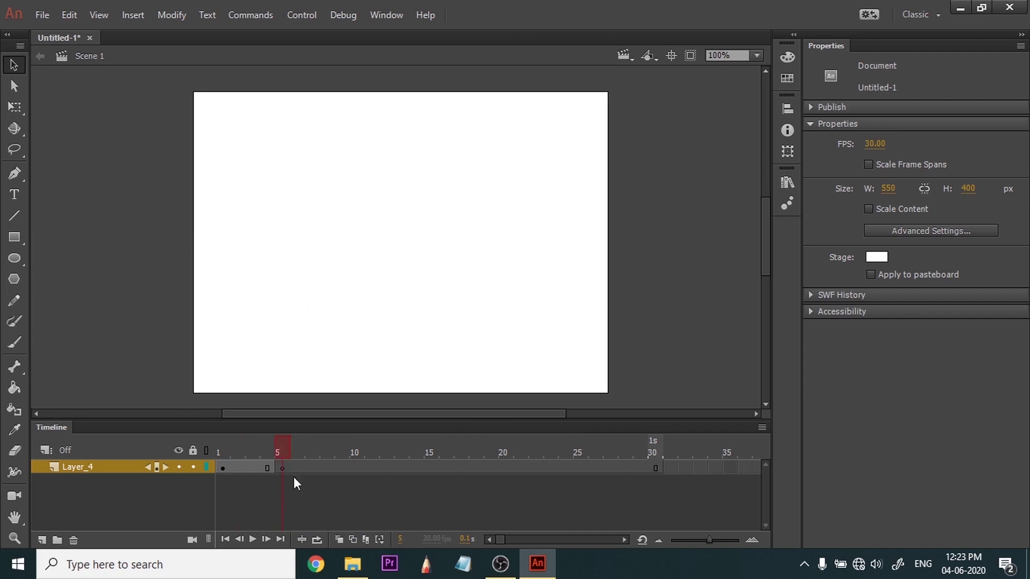
left_click(274, 468)
left_click(284, 467)
left_click(447, 453)
mouse_move(353, 452)
left_mouse_down()
mouse_move(331, 442)
mouse_move(356, 443)
mouse_move(221, 450)
mouse_move(332, 438)
mouse_move(358, 446)
left_mouse_up()
Copy the keyframe from frame 1 of Layer_4 to frame 10, and scrub the playhead back to frame 1.
left_click(228, 468)
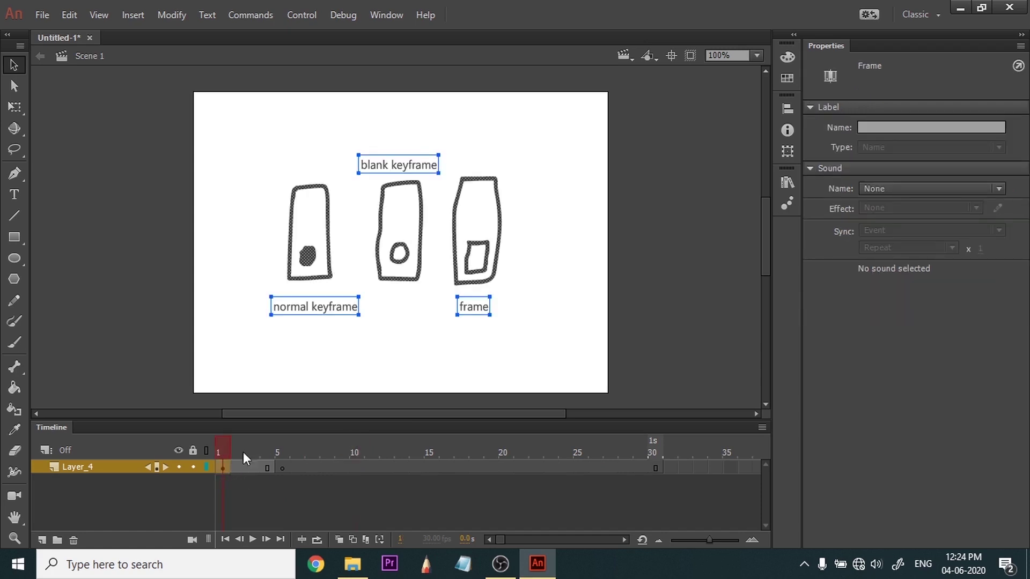
left_click_drag(223, 468, 279, 445)
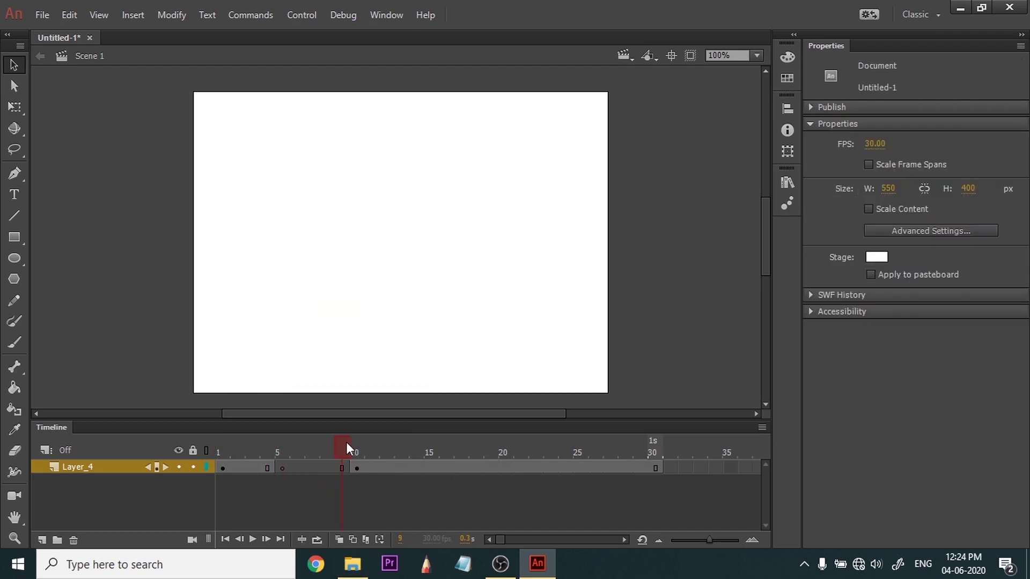
mouse_move(349, 448)
left_mouse_down()
mouse_move(268, 453)
mouse_move(456, 452)
mouse_move(185, 452)
left_mouse_up()
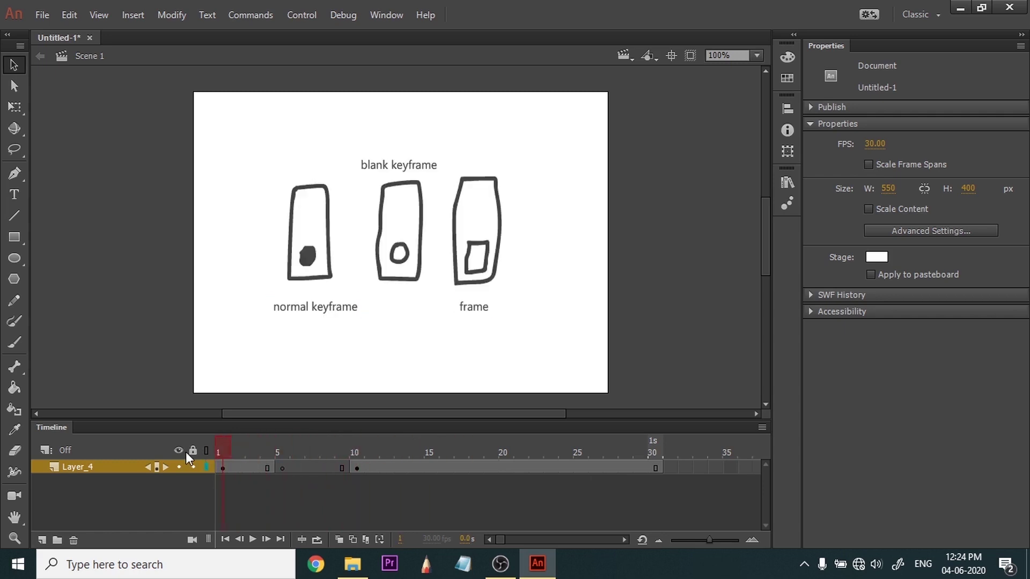
Play the timeline, turn on looping with a range of frames 1 to 30, and play the loop.
left_click(252, 539)
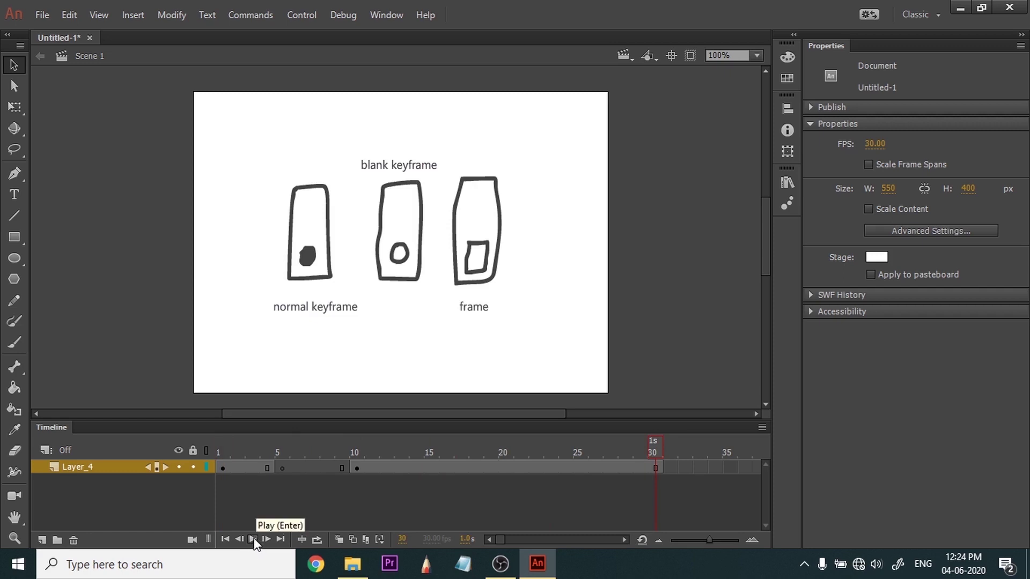
left_click(317, 540)
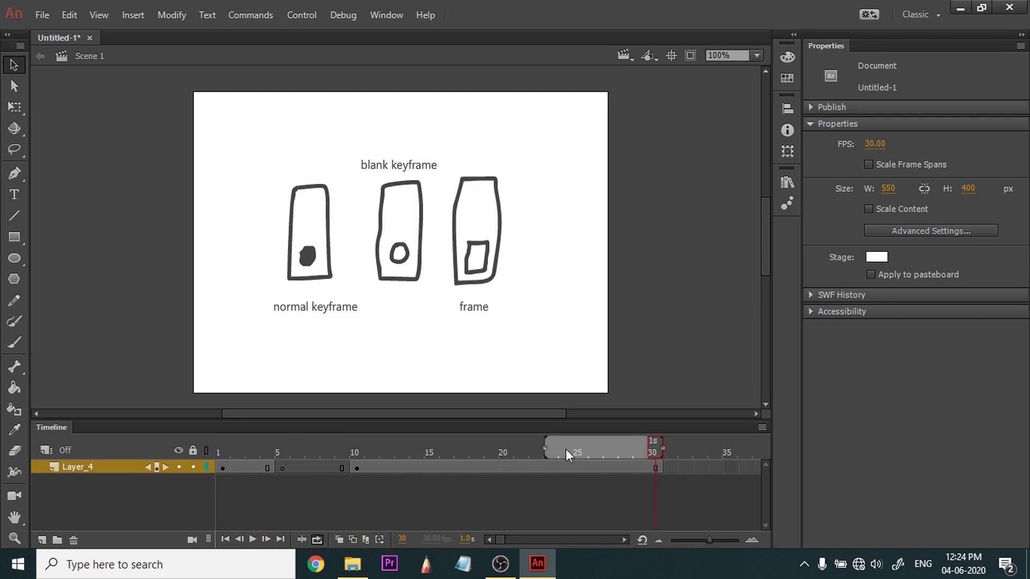
left_click_drag(541, 450, 217, 445)
key("Return")
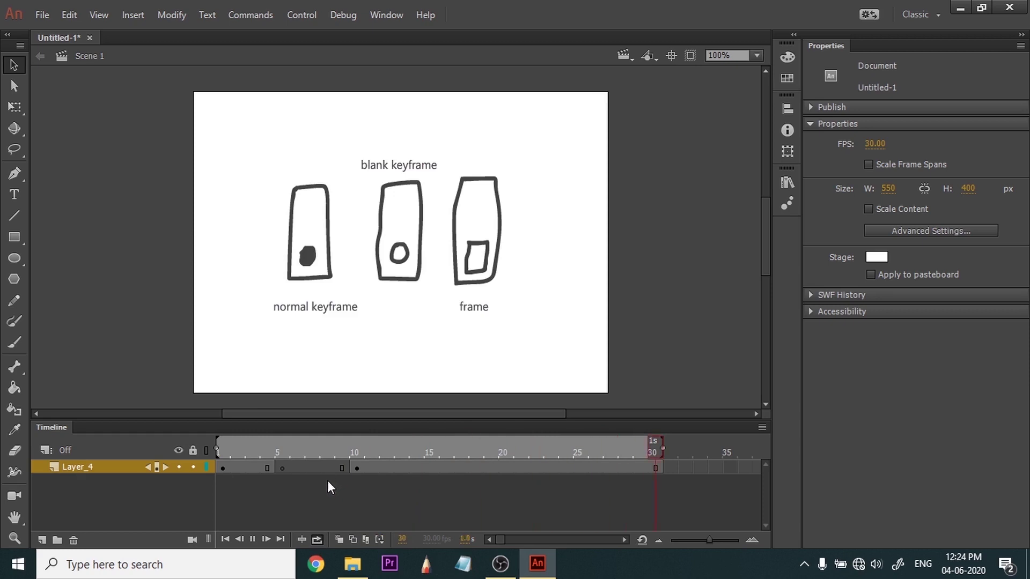
Shorten the loop range to frames 1 to 12, play it, and turn looping off.
left_click(237, 449)
left_click_drag(651, 449, 361, 444)
left_click(369, 448)
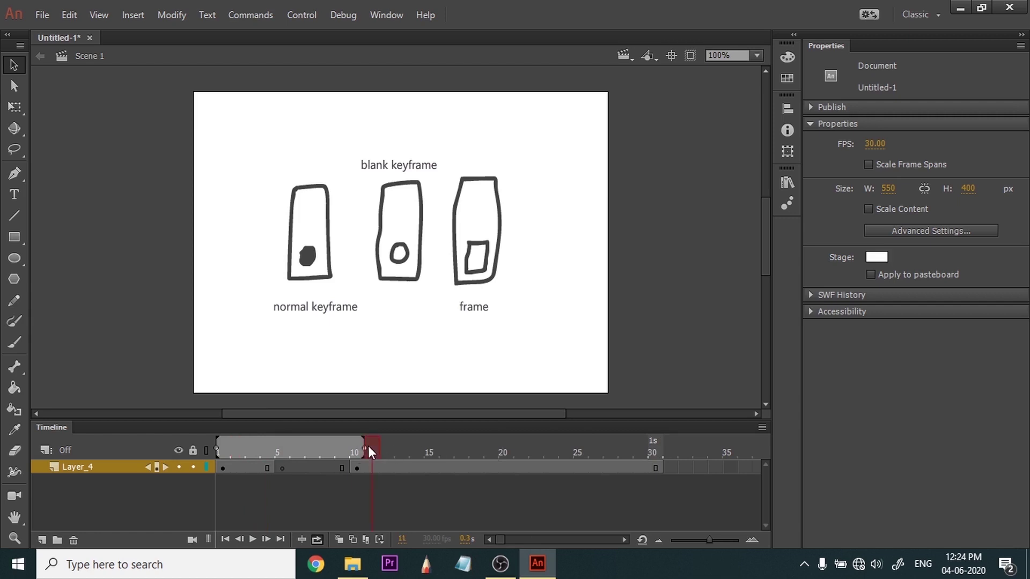
left_click_drag(366, 448, 393, 448)
left_click(228, 454)
key("Return")
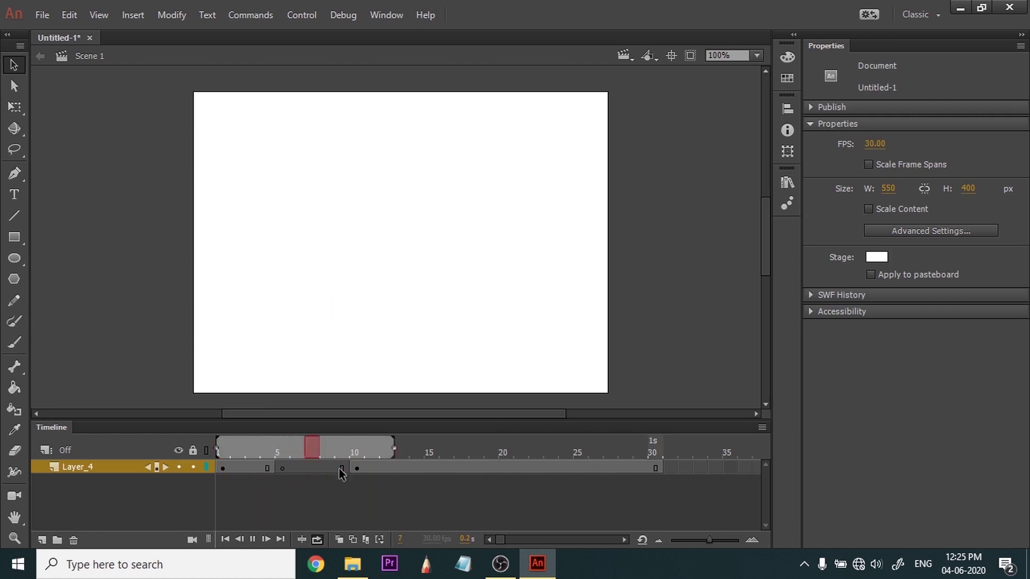
left_click(359, 476)
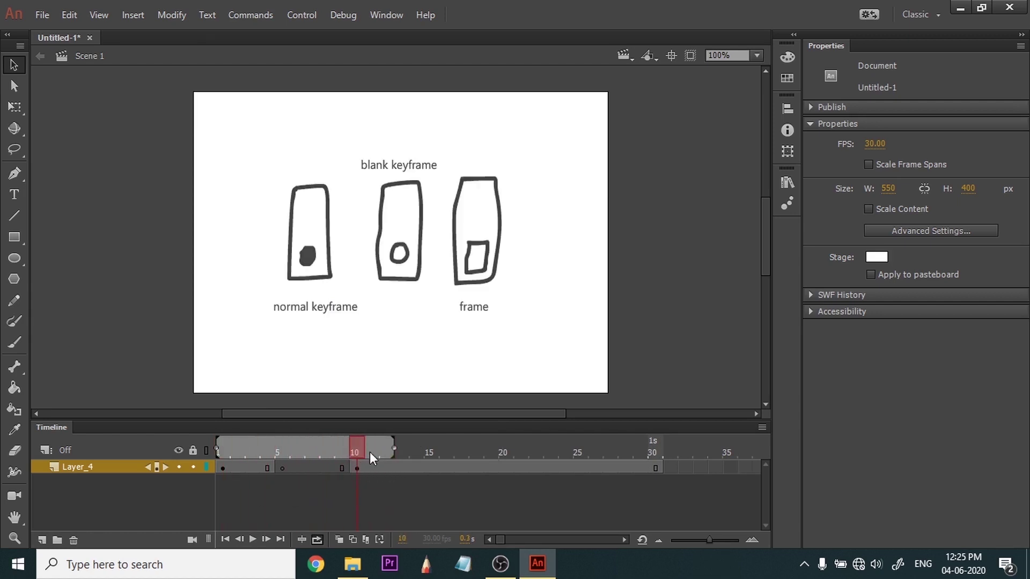
left_click(317, 539)
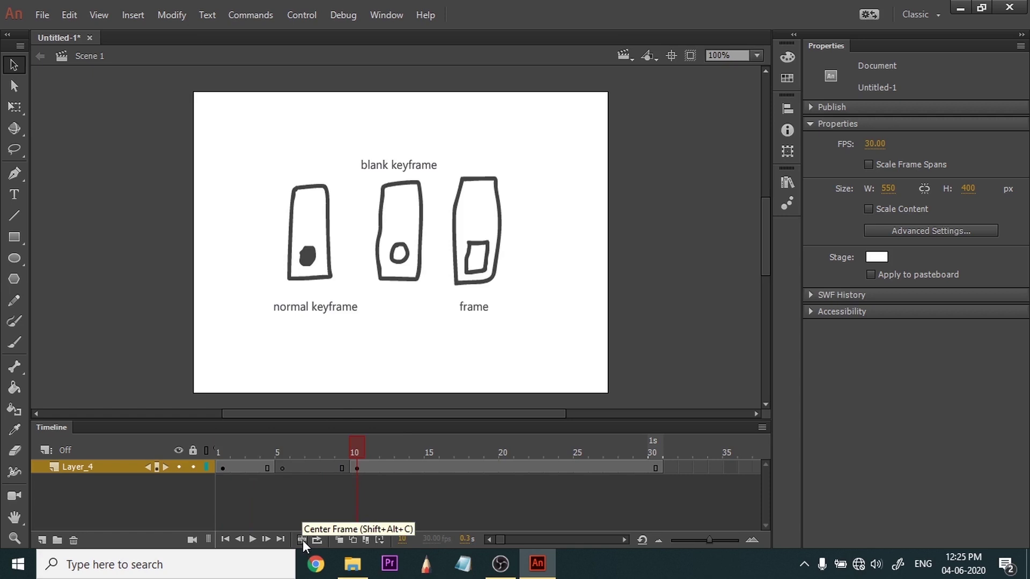
Extend Layer_4's frames beyond frame 30 and center the timeline on the current frame.
left_click_drag(357, 449, 586, 453)
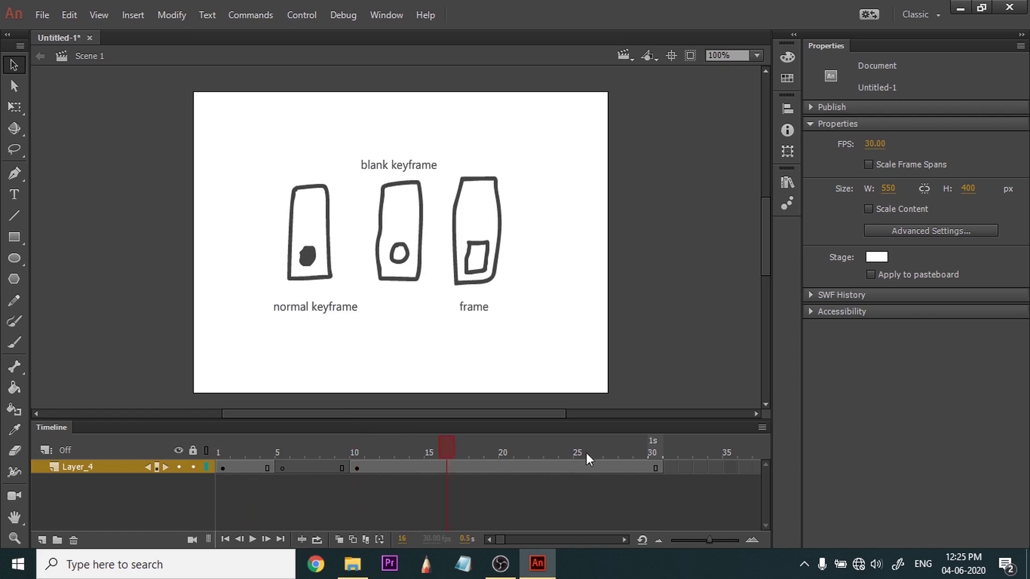
left_click(654, 469)
left_click_drag(716, 471, 694, 439)
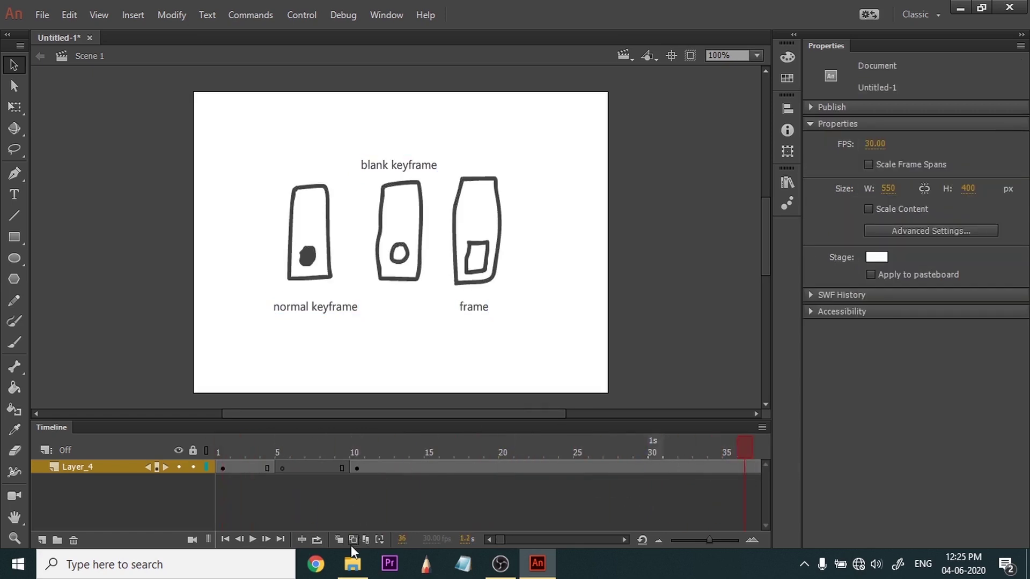
left_click(304, 539)
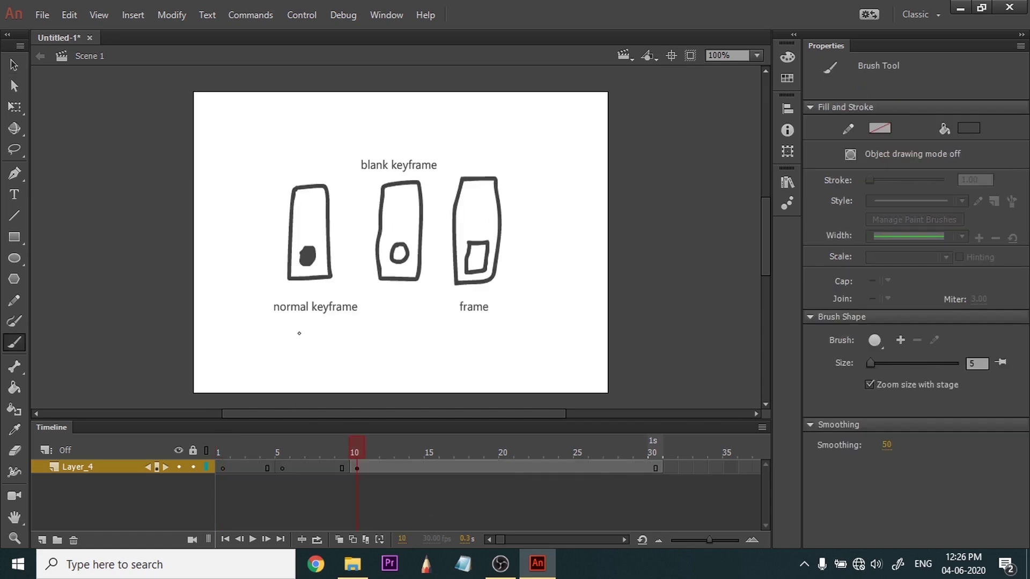
Handwrite F6 below the normal keyframe label, F7 below the blank keyframe label and a third function-key label below frame with the Brush.
left_click_drag(286, 329, 288, 352)
left_click_drag(285, 329, 302, 328)
left_click_drag(287, 340, 299, 338)
left_click_drag(320, 325, 306, 342)
mouse_move(382, 318)
left_mouse_down()
mouse_move(380, 346)
mouse_move(398, 318)
mouse_move(413, 341)
left_mouse_up()
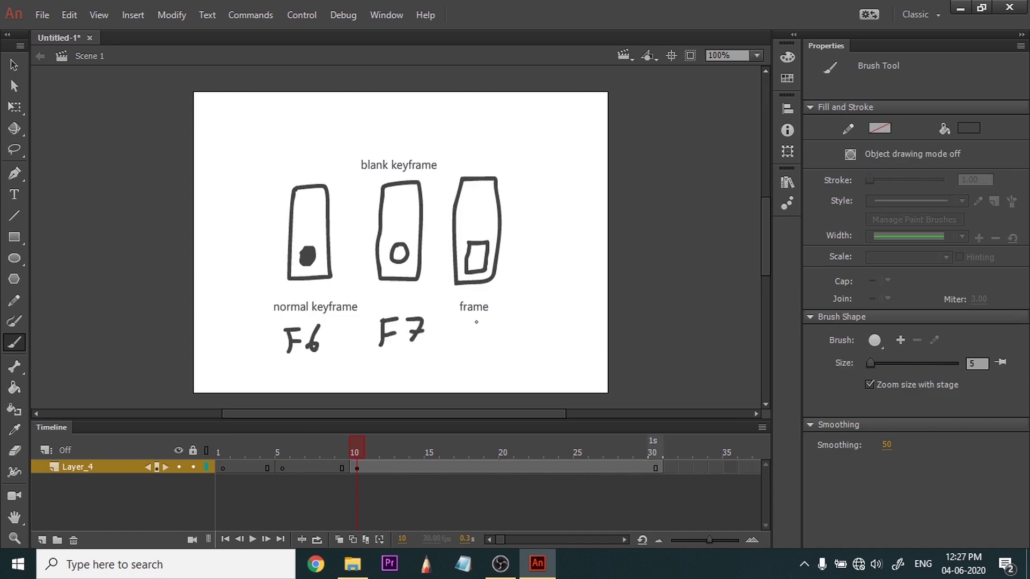
left_click_drag(458, 329, 454, 353)
left_click_drag(456, 330, 472, 328)
mouse_move(457, 342)
left_mouse_down()
mouse_move(472, 340)
mouse_move(476, 353)
left_mouse_up()
left_click_drag(476, 329, 491, 327)
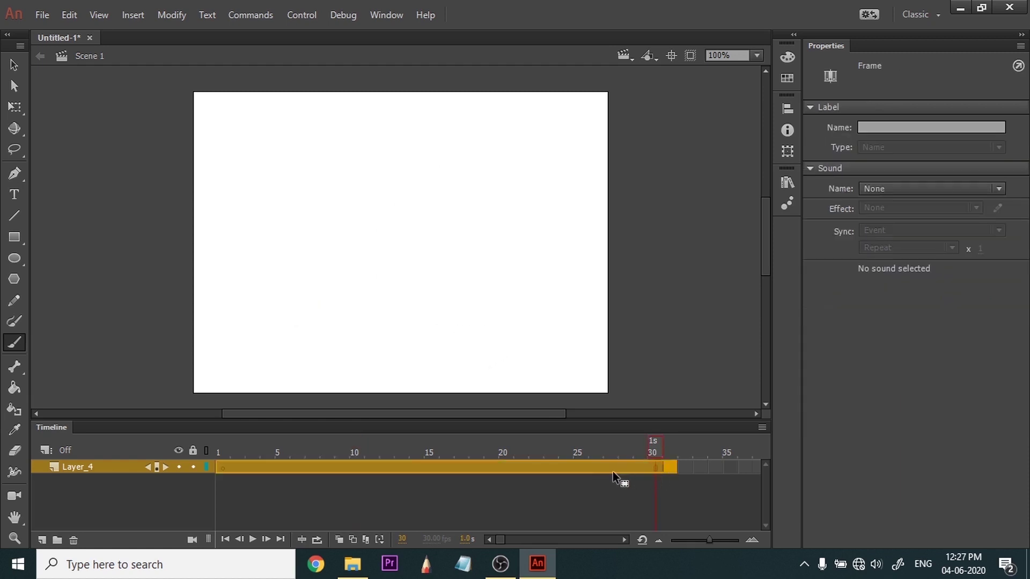
Select Layer_4's frames from the end back to the start and remove them, leaving only frame 1.
left_click(612, 471)
left_click(672, 480)
left_click_drag(670, 468, 230, 472)
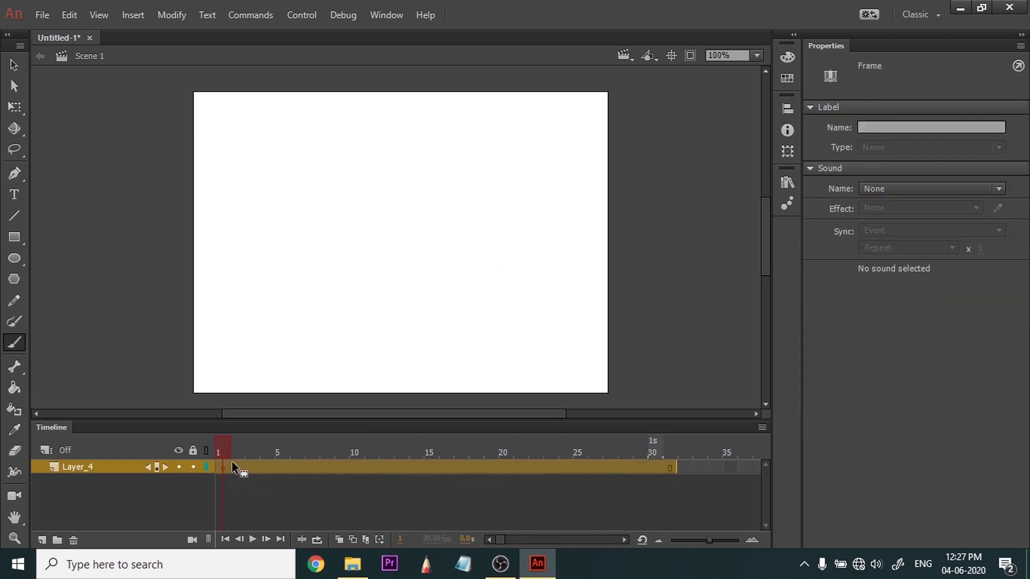
right_click(231, 463)
left_click(385, 134)
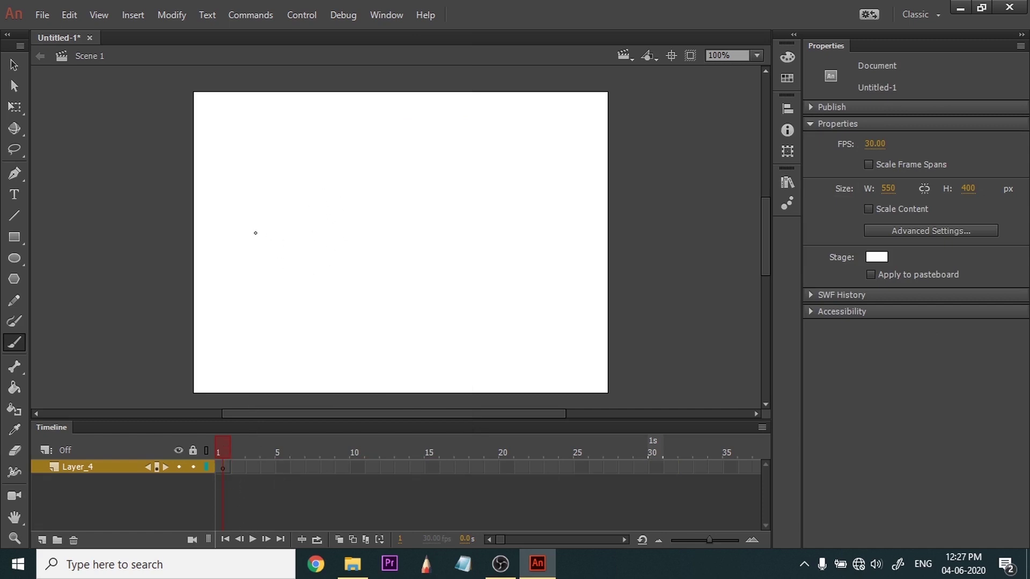
Brush a short stroke at the stage's upper-left edge on frame 1 and continue it on a new blank keyframe at frame 2.
left_click_drag(185, 147, 213, 161)
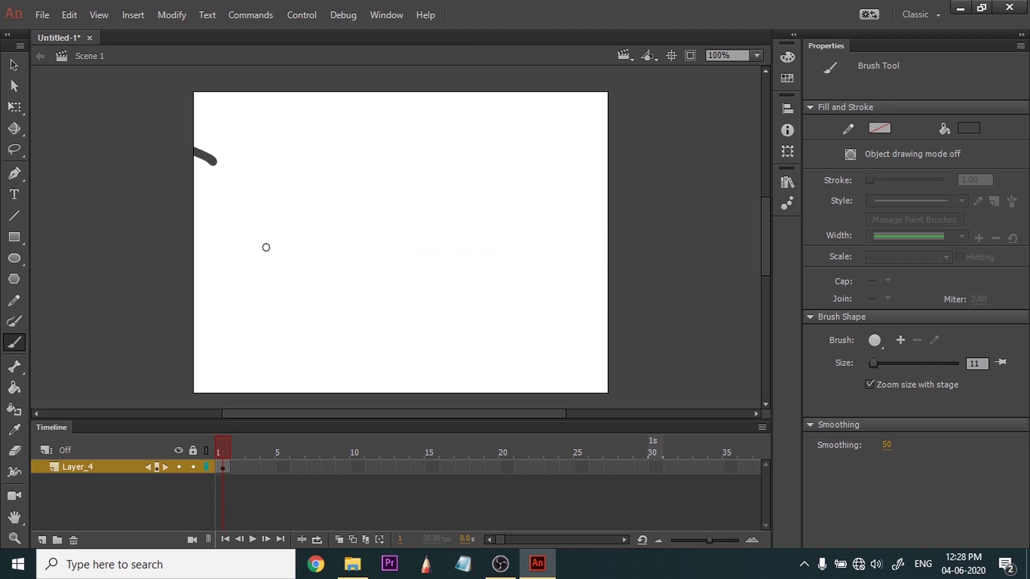
key("F7")
left_click_drag(210, 161, 245, 182)
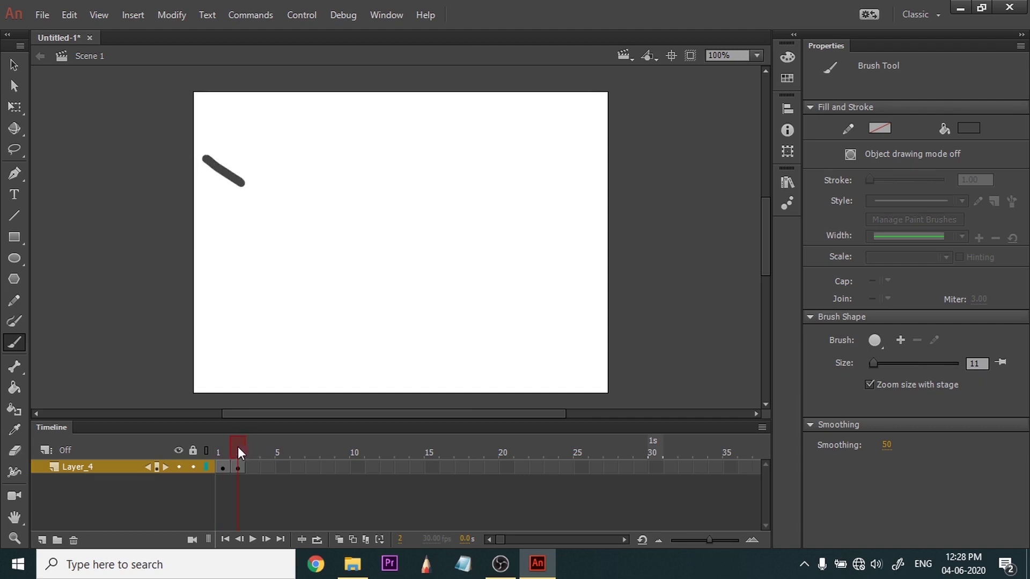
left_click_drag(238, 448, 223, 448)
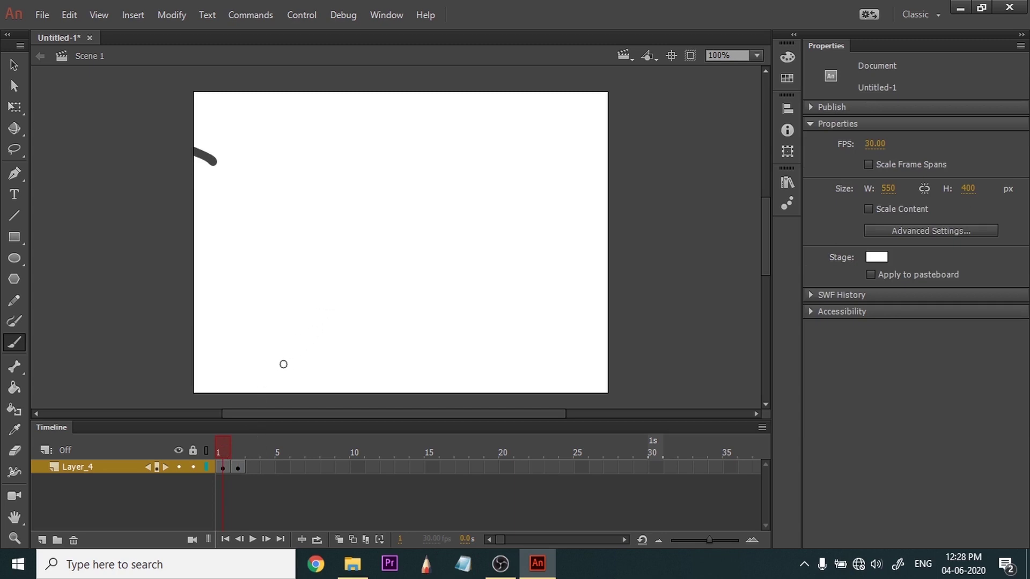
Turn on onion skinning and brush the line's next segment on a new blank keyframe at frame 3.
left_click(341, 537)
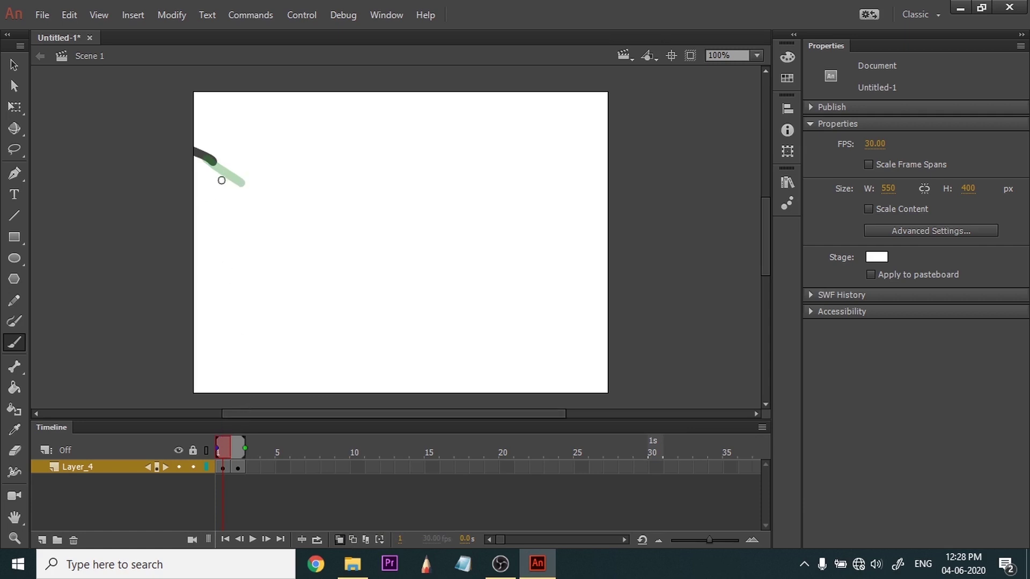
left_click(238, 466)
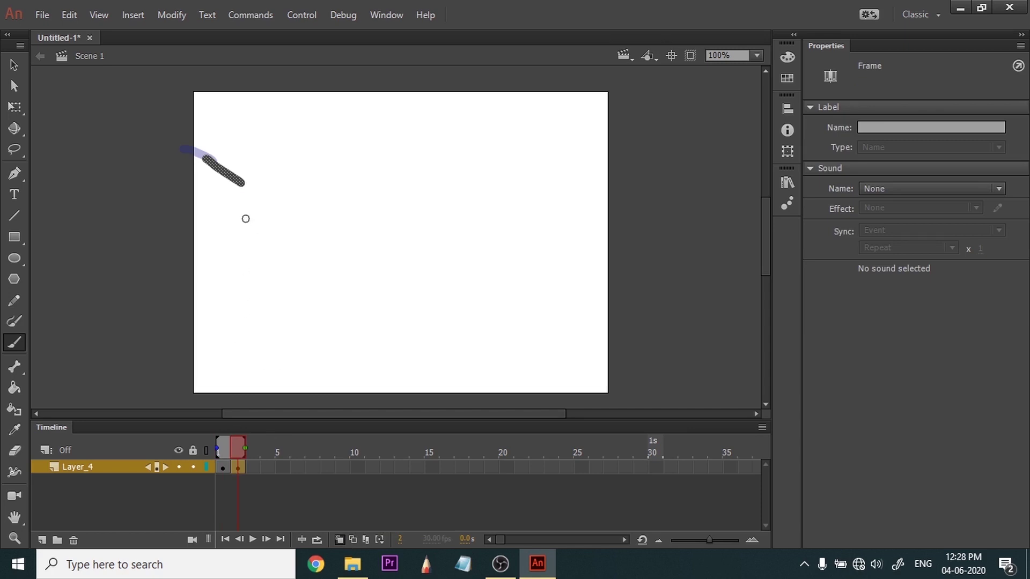
key("F7")
left_click_drag(227, 176, 257, 196)
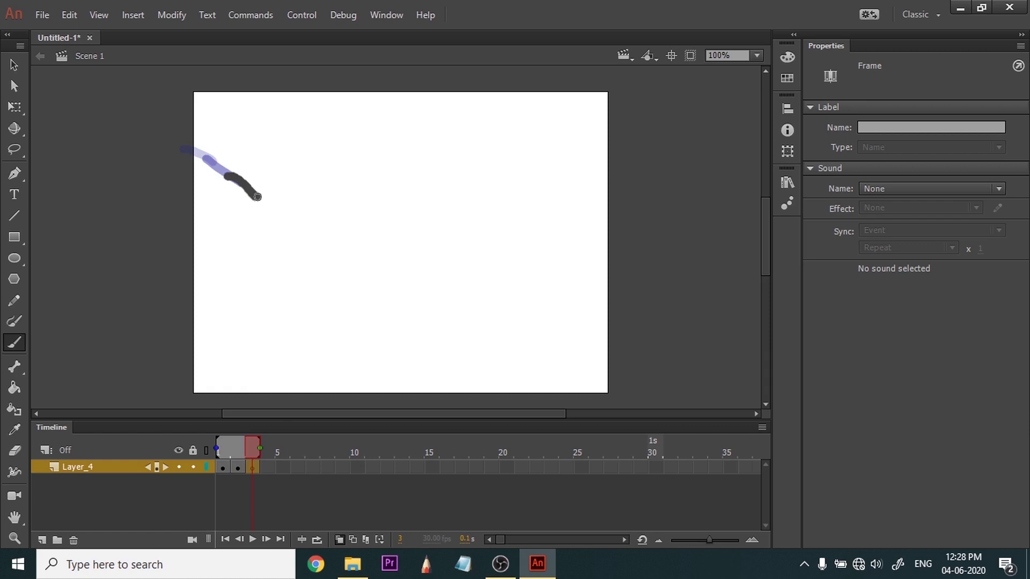
Continue the curving line across and off the stage, brushing one segment on each new blank keyframe up to frame 38.
key("F7")
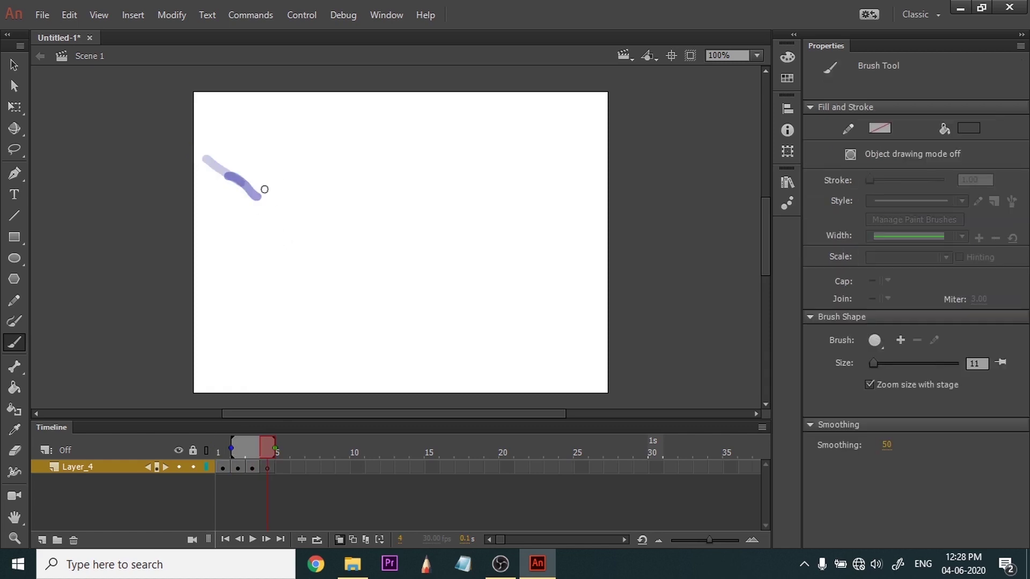
mouse_move(248, 188)
left_mouse_down()
mouse_move(321, 233)
mouse_move(352, 213)
mouse_move(353, 193)
mouse_move(336, 180)
mouse_move(353, 206)
mouse_move(541, 200)
mouse_move(553, 282)
mouse_move(481, 298)
mouse_move(392, 270)
mouse_move(399, 289)
mouse_move(363, 281)
mouse_move(405, 316)
mouse_move(389, 336)
mouse_move(419, 326)
mouse_move(410, 302)
mouse_move(389, 303)
mouse_move(400, 316)
mouse_move(422, 311)
mouse_move(407, 288)
mouse_move(406, 299)
mouse_move(394, 295)
mouse_move(418, 308)
mouse_move(408, 302)
mouse_move(427, 290)
mouse_move(519, 272)
left_mouse_up()
key("F7")
key("F7")
key("F7")
key("F7")
key("F7")
key("F7")
key("F7")
key("F7")
key("F7")
key("F7")
key("F7")
key("F7")
key("F7")
key("F7")
key("F7")
key("F7")
key("F7")
key("F7")
key("F7")
key("F7")
key("F7")
key("F7")
key("F7")
key("F7")
key("F7")
key("F7")
key("F7")
key("F7")
key("F7")
key("F7")
key("F7")
mouse_move(513, 271)
left_mouse_down()
mouse_move(587, 307)
mouse_move(659, 313)
mouse_move(678, 301)
left_mouse_up()
key("F7")
key("F7")
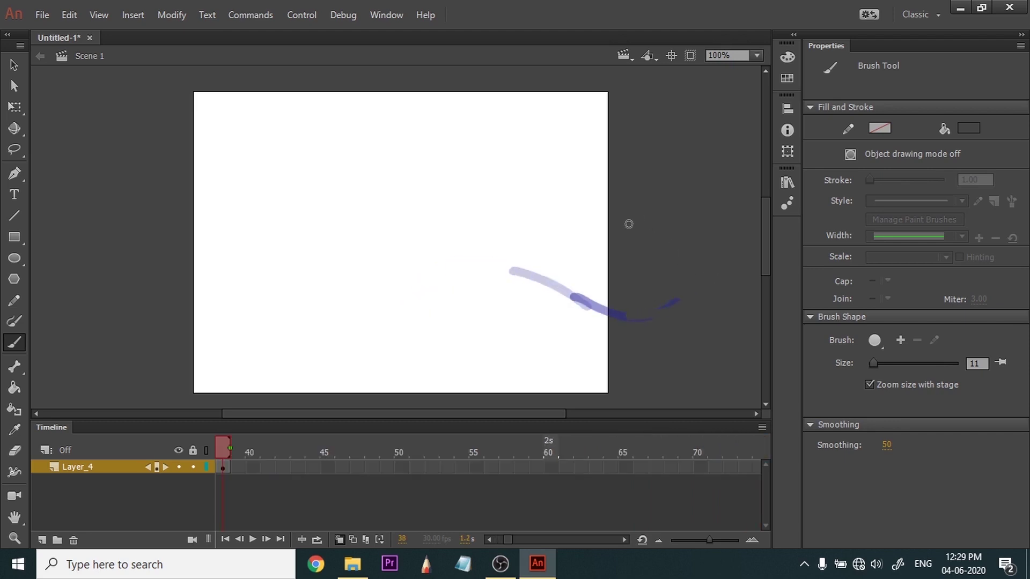
Shrink the timeline's frame display to show all frames, and play the line animation.
mouse_move(266, 452)
left_mouse_down()
mouse_move(178, 448)
mouse_move(545, 440)
mouse_move(303, 445)
mouse_move(536, 447)
left_mouse_up()
left_click_drag(710, 540, 691, 542)
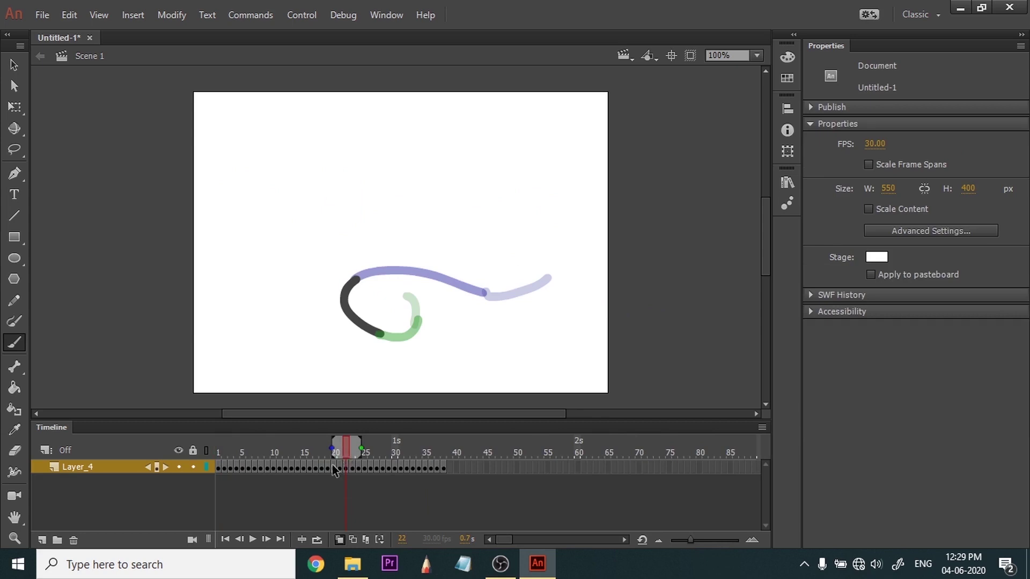
key("Return")
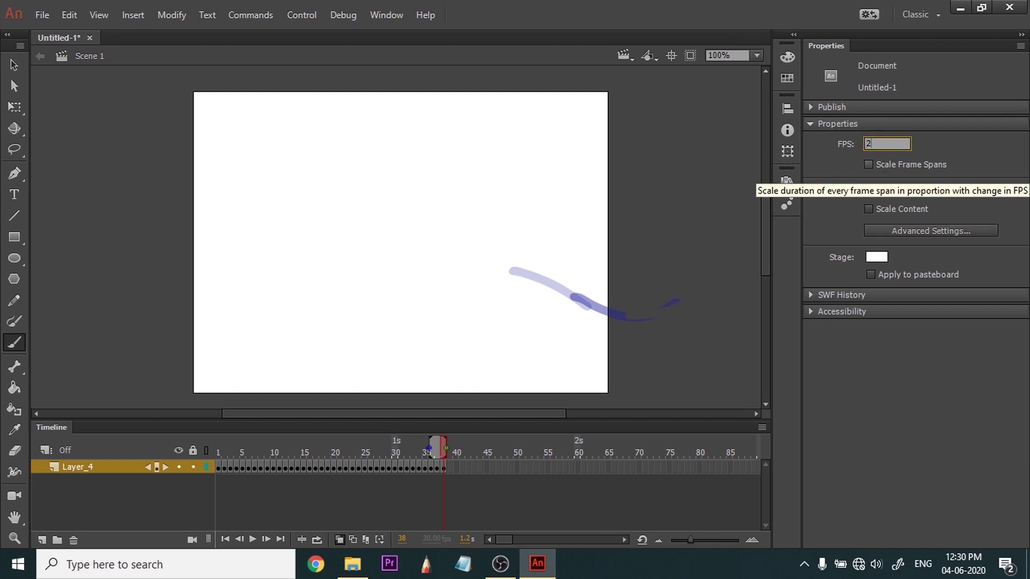
Set the document's frame rate to 20 FPS, and replay and scrub the line animation from frame 1.
type("24")
key("Return")
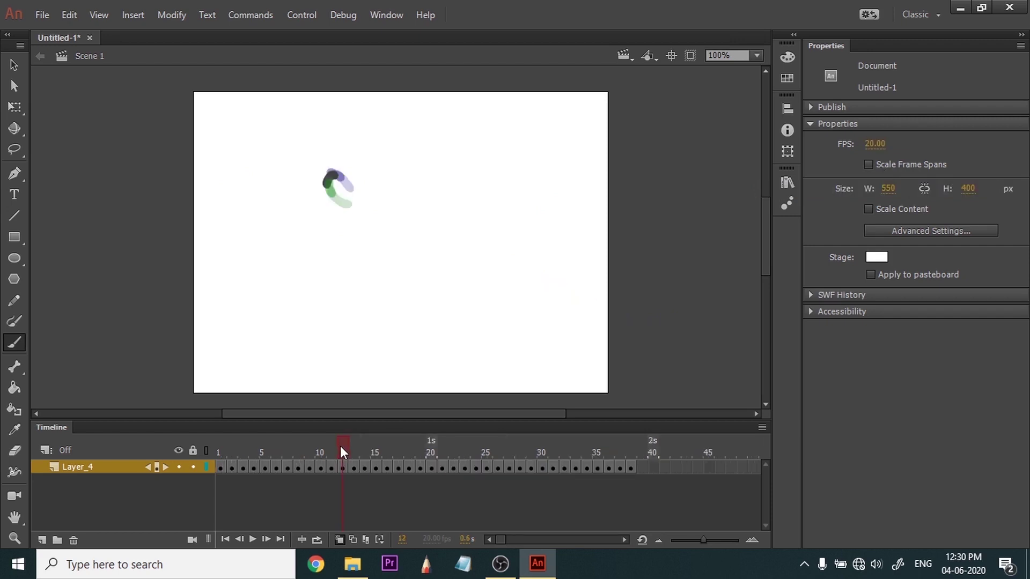
mouse_move(340, 445)
left_mouse_down()
mouse_move(356, 445)
mouse_move(234, 452)
mouse_move(219, 396)
left_mouse_up()
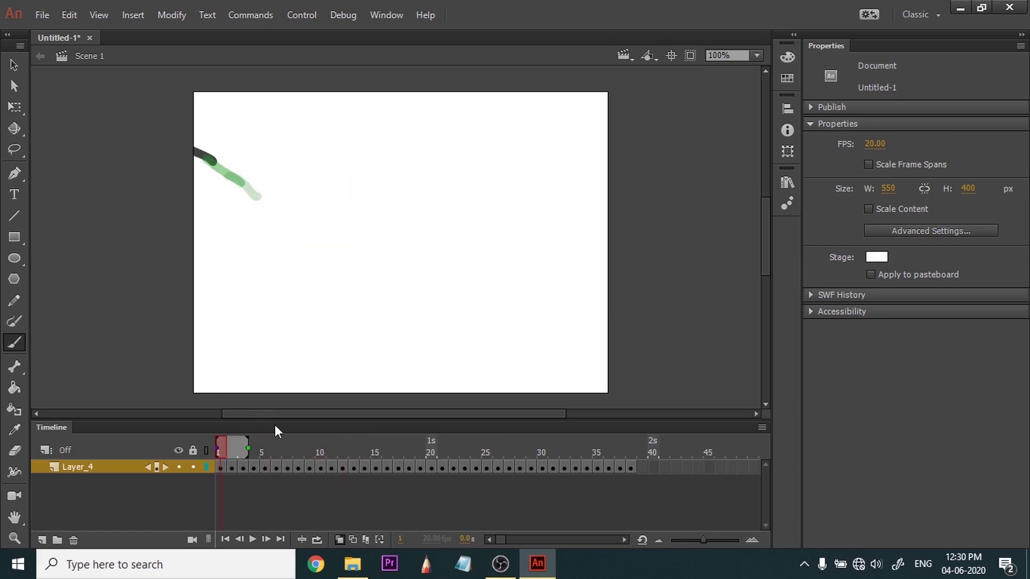
key("Return")
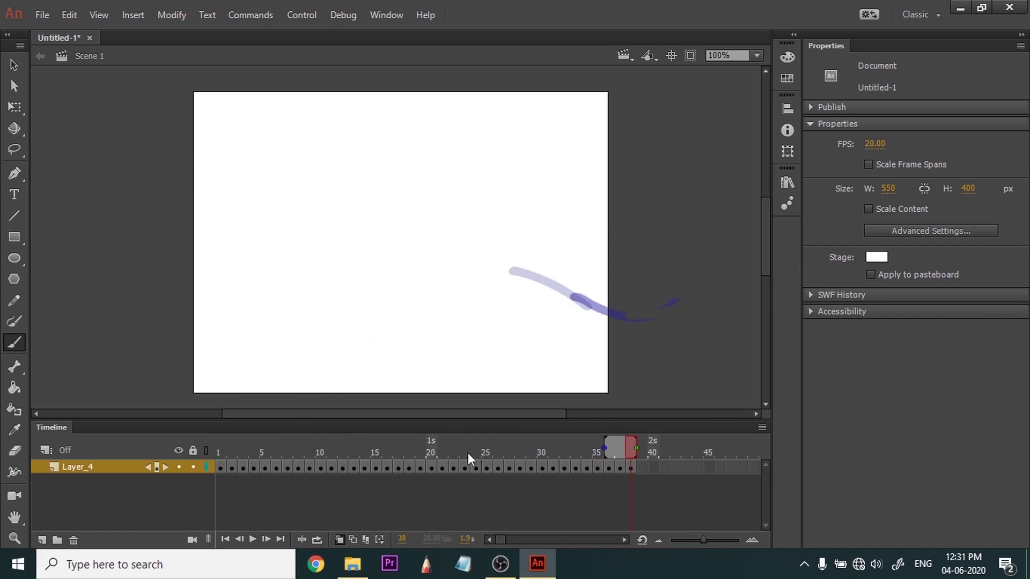
key("Return")
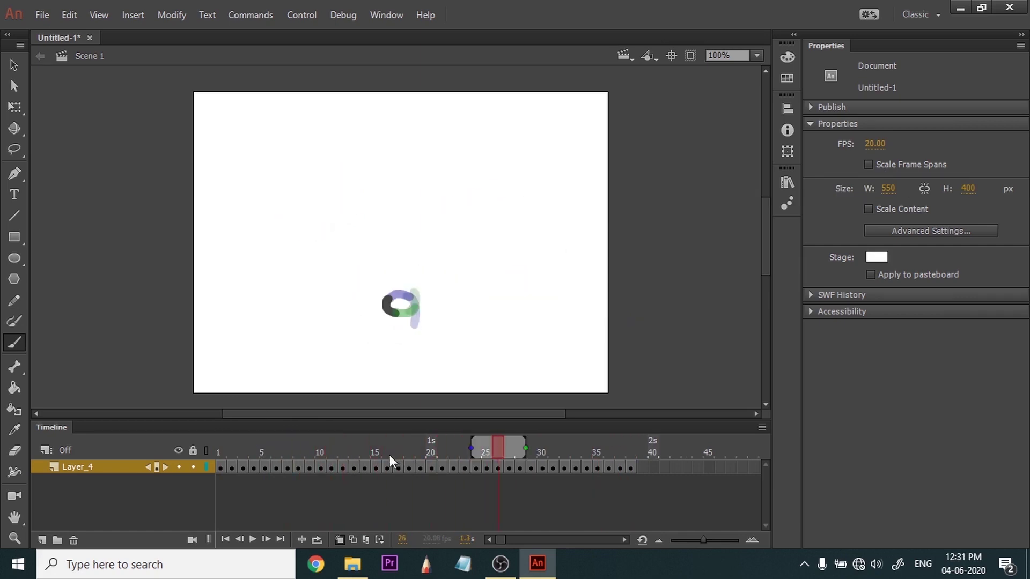
mouse_move(433, 452)
left_mouse_down()
mouse_move(474, 445)
mouse_move(433, 446)
mouse_move(464, 451)
left_mouse_up()
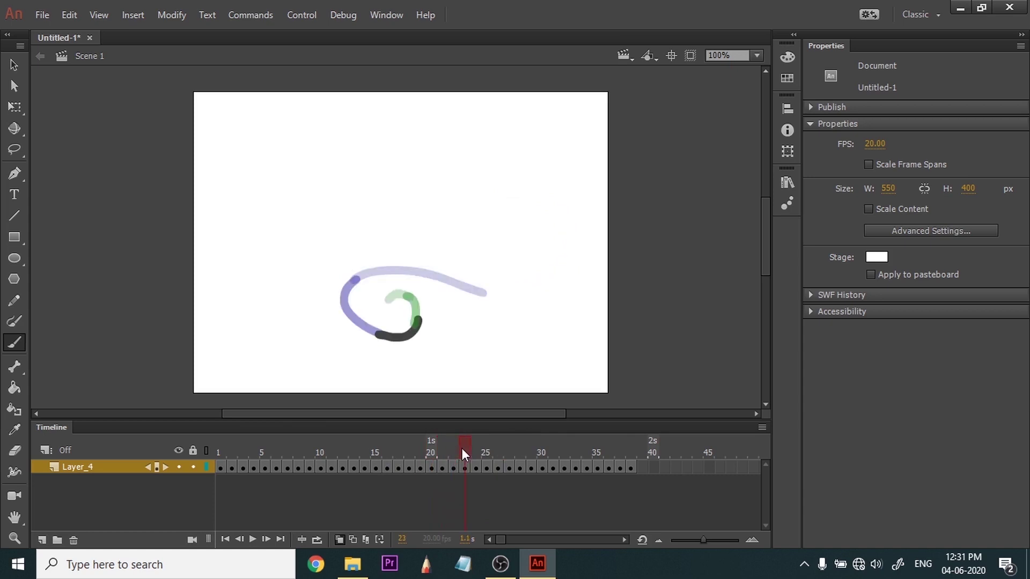
Extend the keyframe at frame 23 of Layer_4 by one frame, and compare frames 23 and 24.
left_click(465, 469)
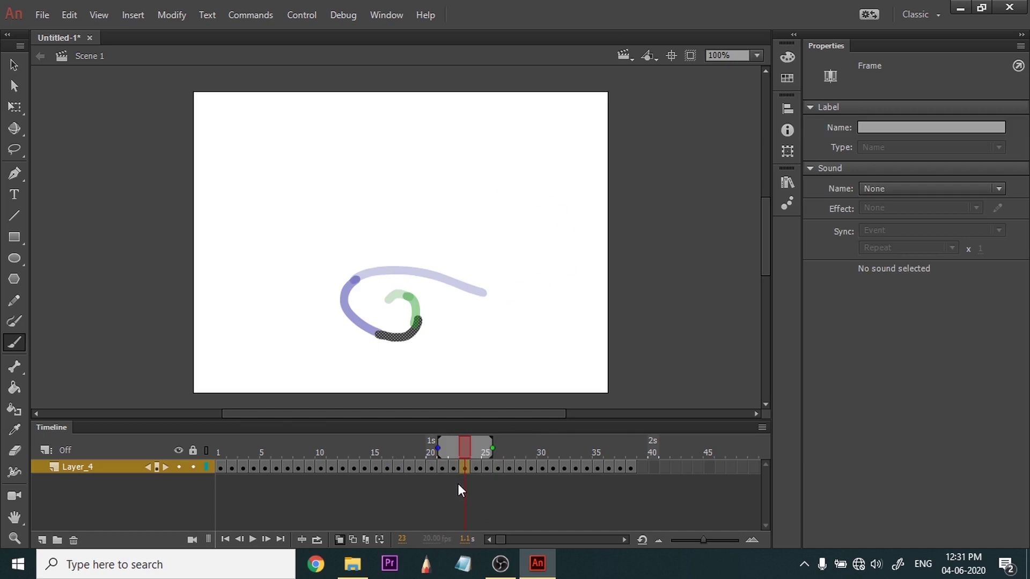
key("F5")
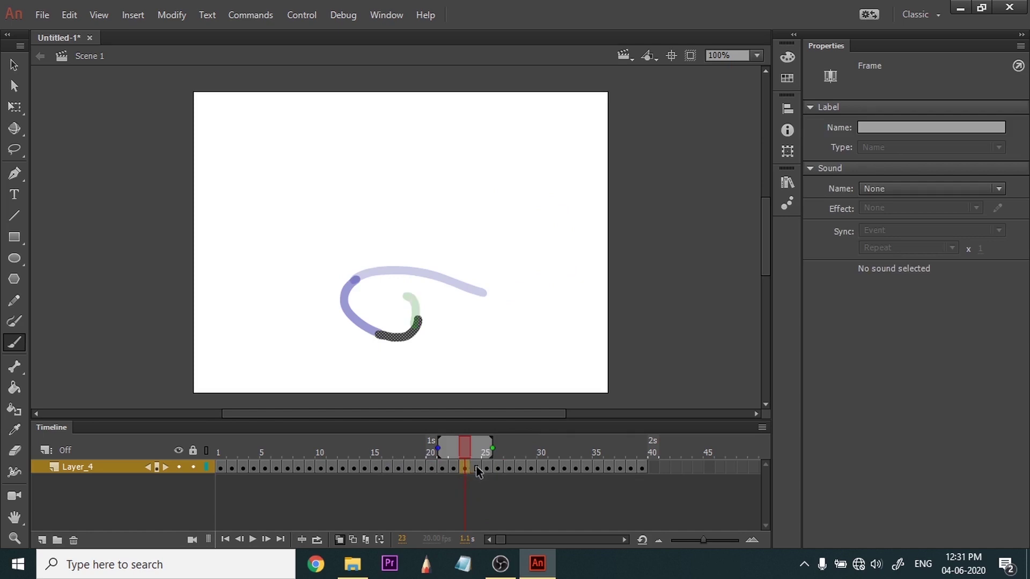
left_click(476, 468)
left_click(467, 468)
left_click(477, 468)
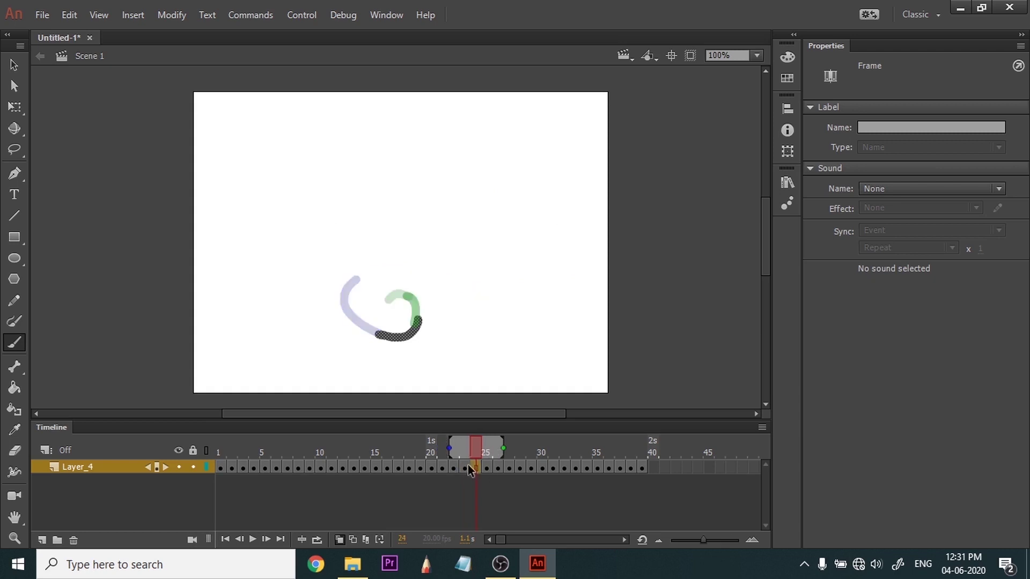
left_click(466, 468)
left_click(475, 468)
Hold each of the line's following keyframes one extra frame, from the keyframe at frame 25 through the one at frame 39.
left_click(486, 468)
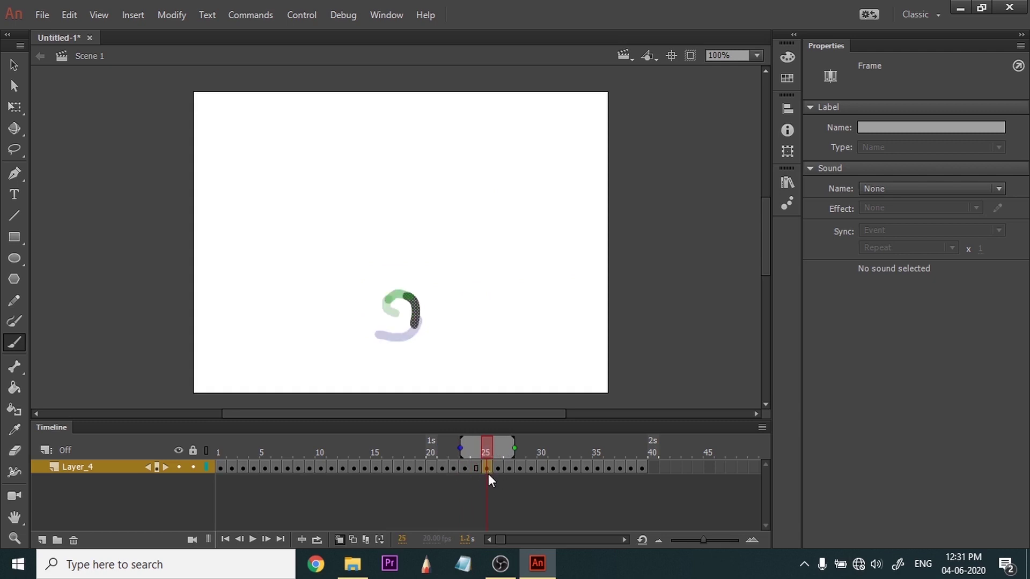
key("F5")
left_click(509, 470)
key("F5")
left_click(531, 470)
key("F5")
left_click(553, 470)
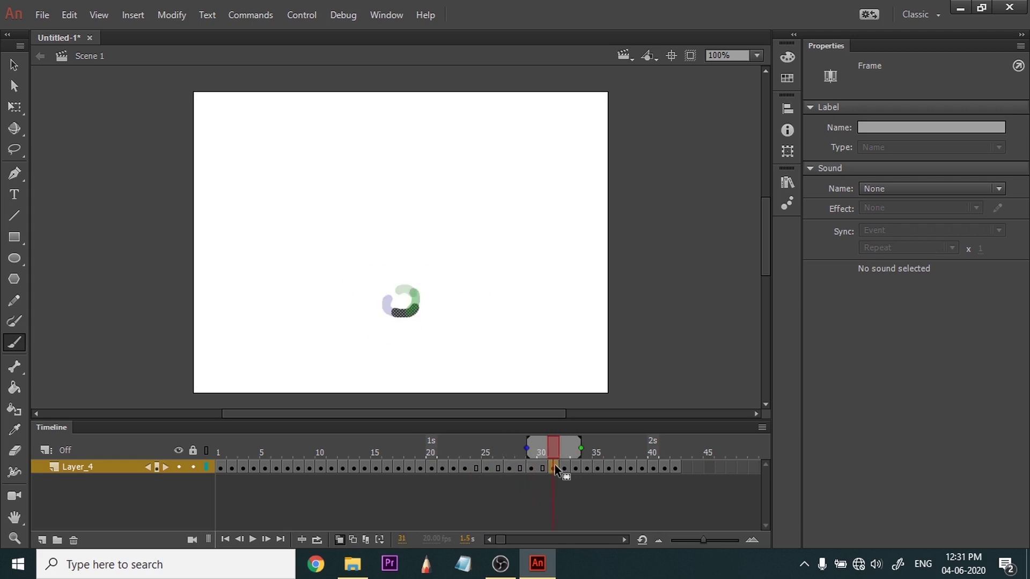
key("F5")
left_click(575, 470)
key("F5")
left_click(598, 470)
key("F5")
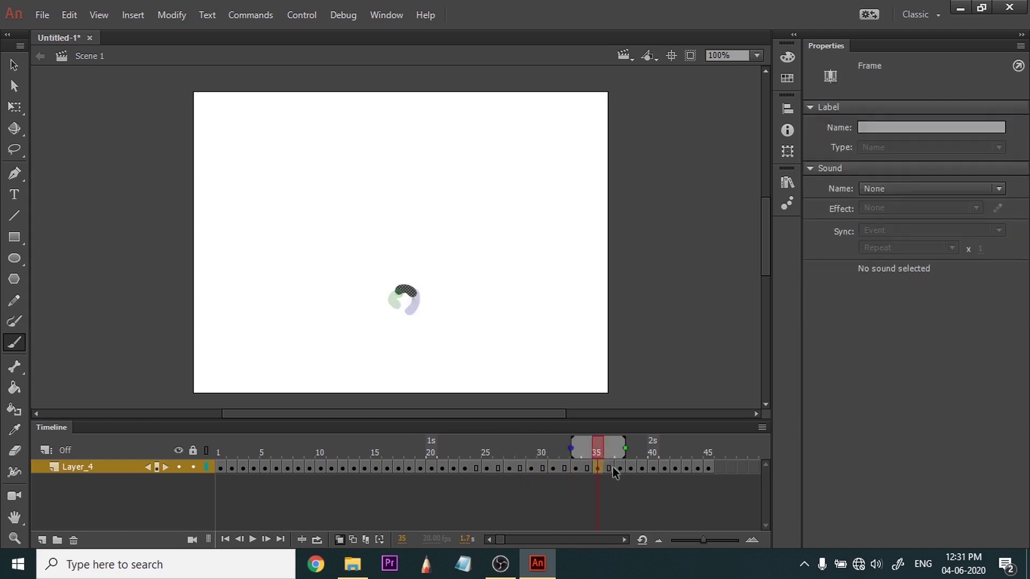
key("period")
key("period")
key("F5")
key("period")
key("period")
key("F5")
Scrub through the line animation's extended frames and back to its opening frames.
key("period")
key("period")
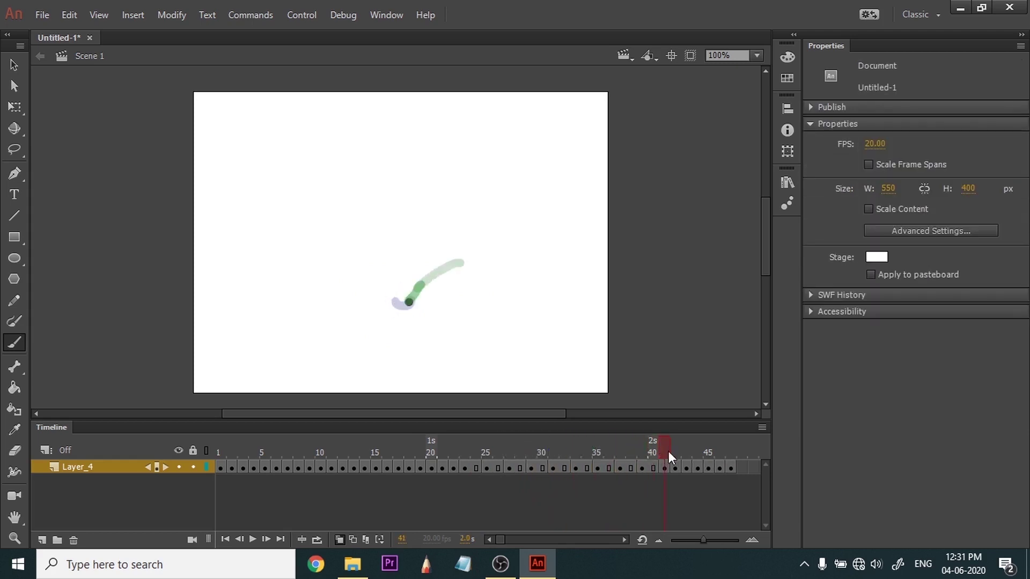
mouse_move(668, 451)
left_mouse_down()
mouse_move(626, 452)
mouse_move(661, 453)
left_mouse_up()
left_click(660, 471)
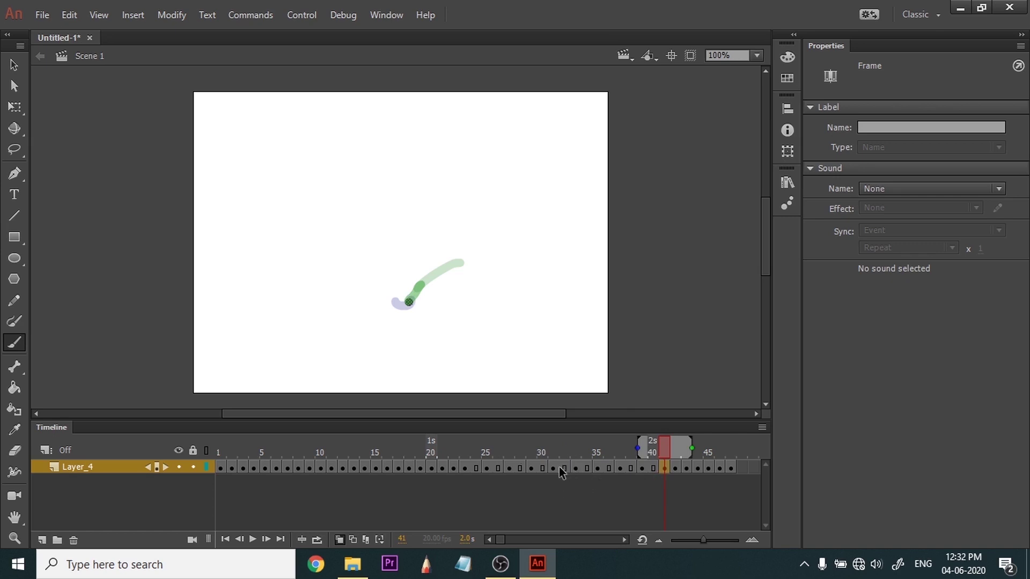
mouse_move(666, 452)
left_mouse_down()
mouse_move(613, 446)
mouse_move(704, 442)
mouse_move(678, 447)
left_mouse_up()
left_click(276, 447)
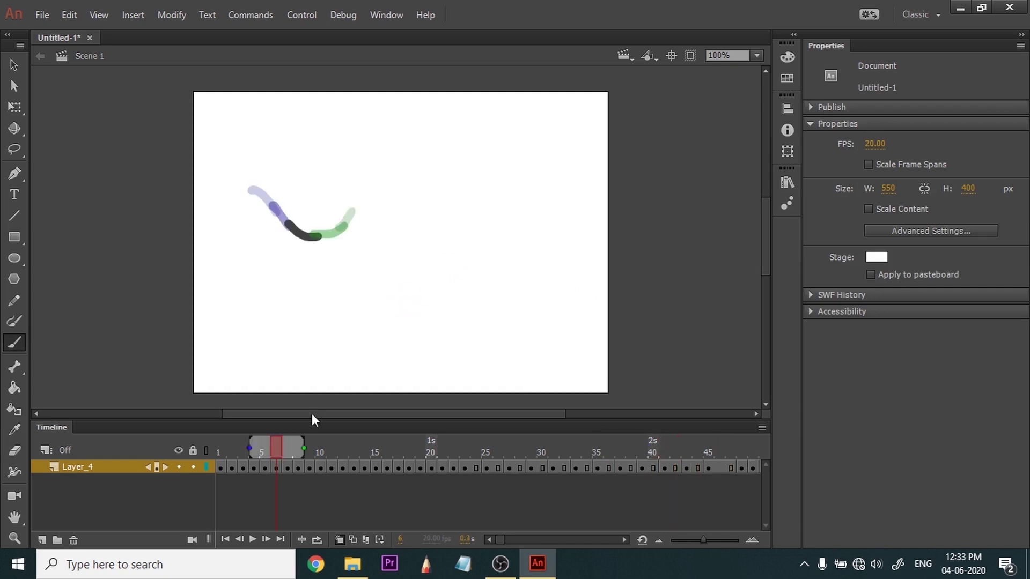
mouse_move(276, 454)
left_mouse_down()
mouse_move(243, 448)
mouse_move(254, 456)
left_mouse_up()
Add a new layer and place it beneath Layer_4.
left_click(41, 540)
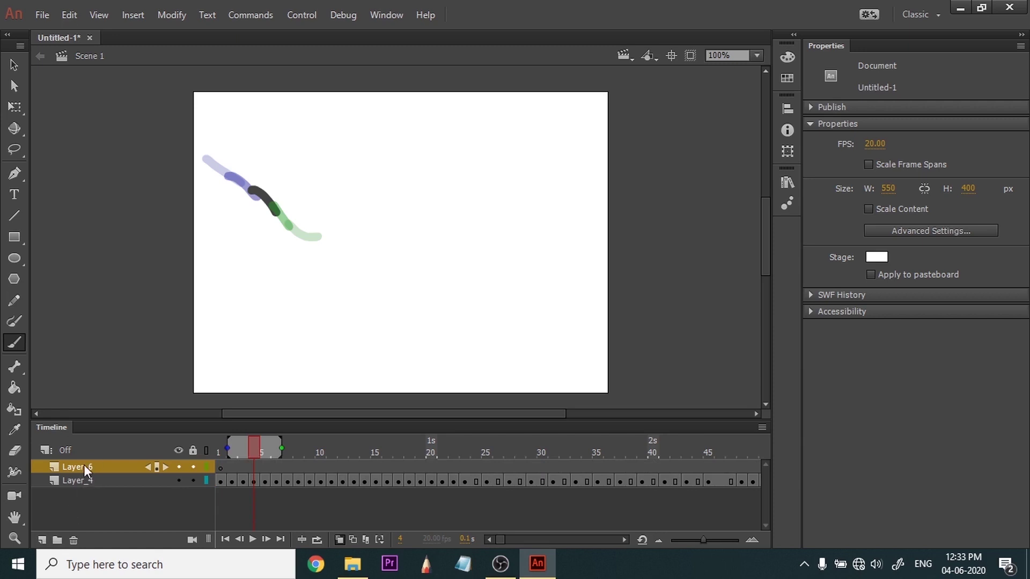
left_click_drag(83, 465, 79, 484)
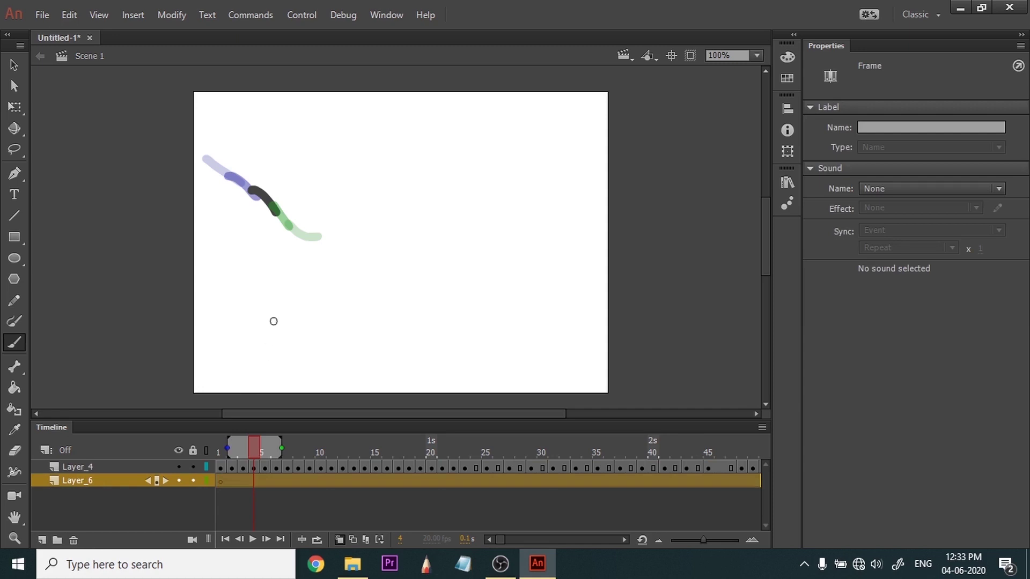
left_click(99, 468)
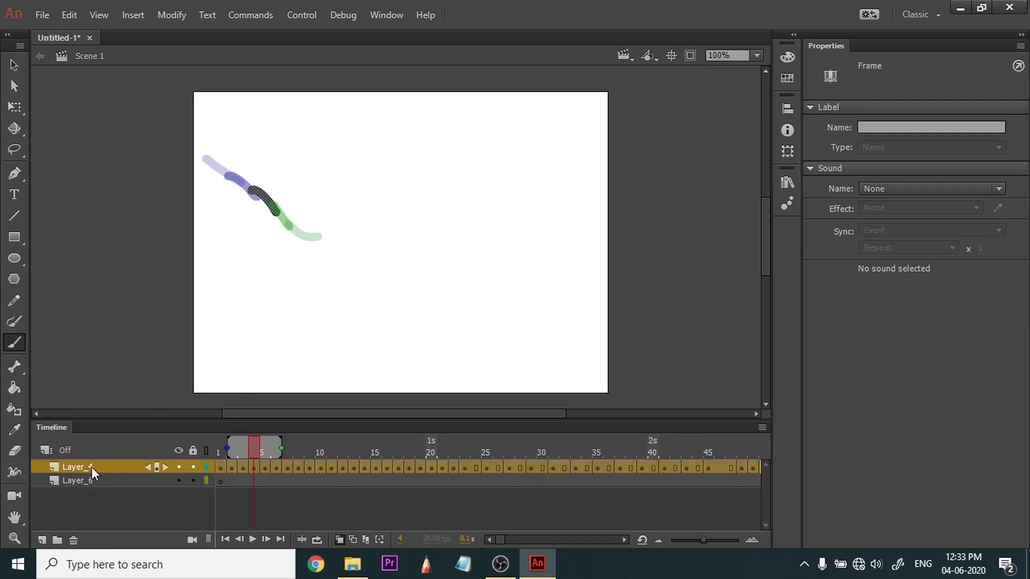
Lock only Layer_4, display it as outlines, and make Layer_6 the active layer.
left_click(194, 451)
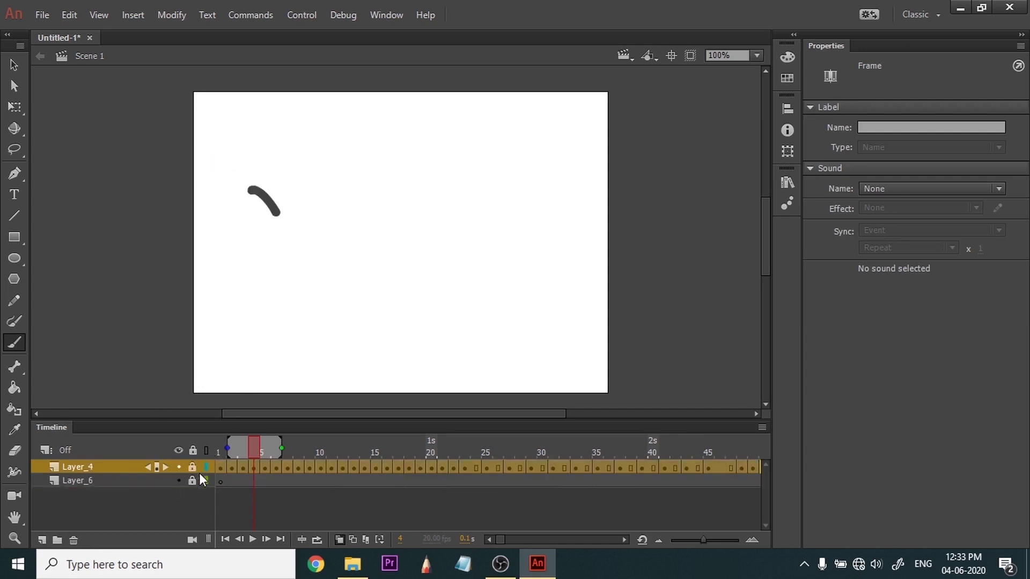
left_click(192, 451)
left_click(194, 468)
left_click(207, 466)
left_click(105, 486)
Reduce the brush size to 5 and brush thin trailing strokes beside the outlined segment on frame 1 of Layer_6.
left_click(319, 453)
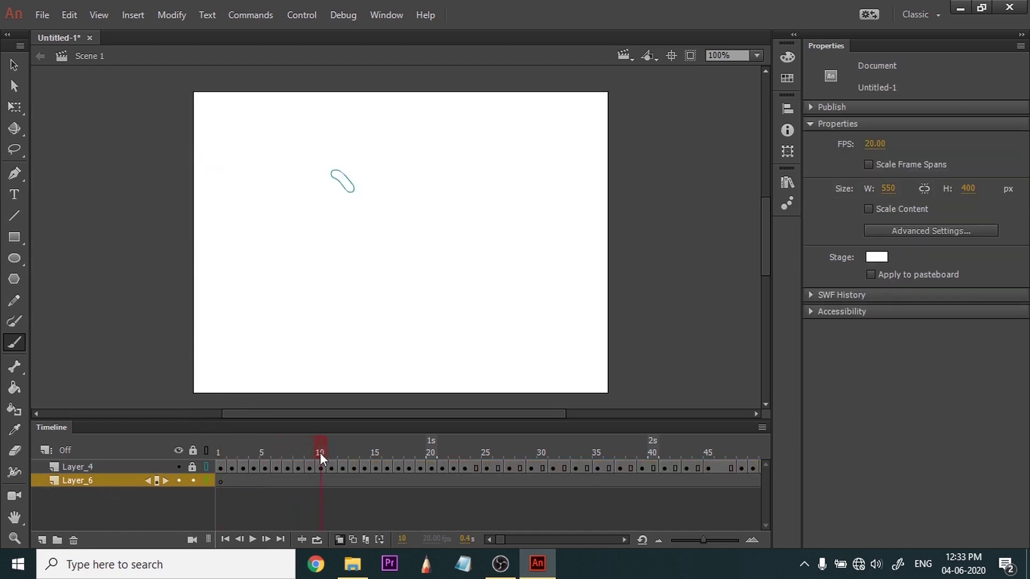
mouse_move(320, 453)
left_mouse_down()
mouse_move(425, 443)
mouse_move(218, 437)
mouse_move(386, 421)
mouse_move(403, 390)
mouse_move(226, 416)
mouse_move(275, 418)
mouse_move(226, 411)
mouse_move(272, 429)
mouse_move(223, 431)
left_mouse_up()
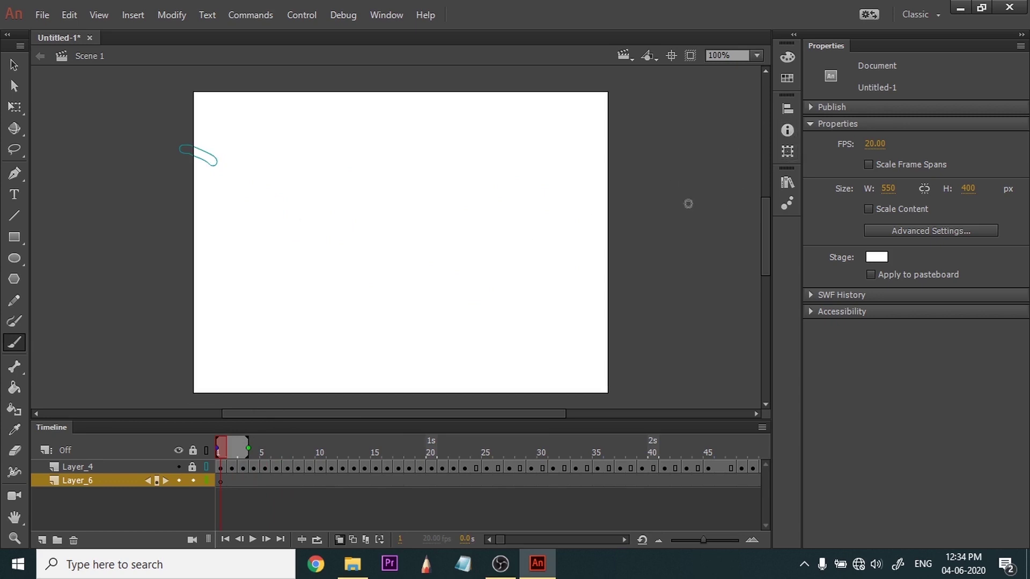
key("bracketleft")
key("bracketleft")
key("F7")
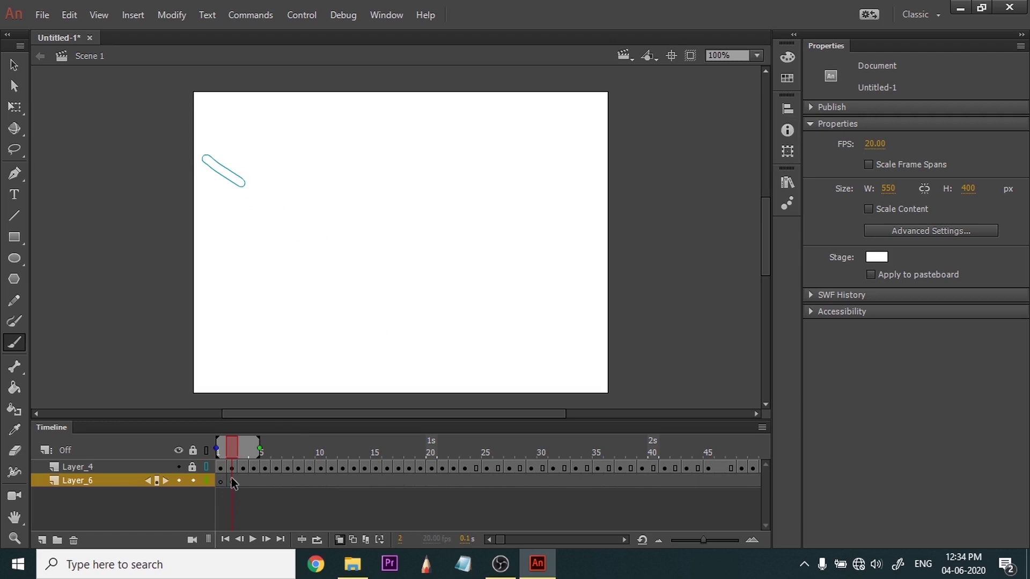
left_click(222, 481)
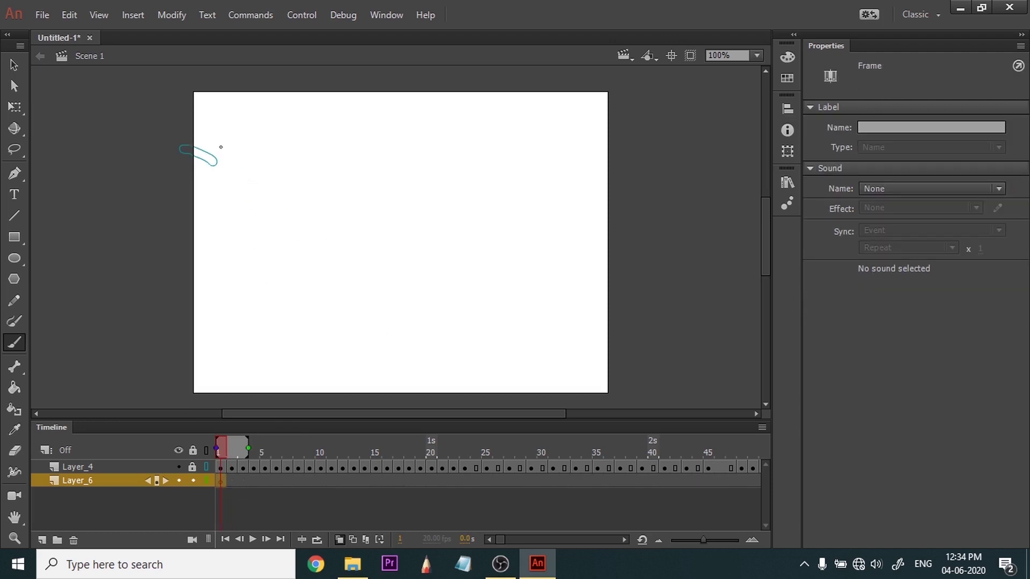
left_click_drag(218, 157, 182, 150)
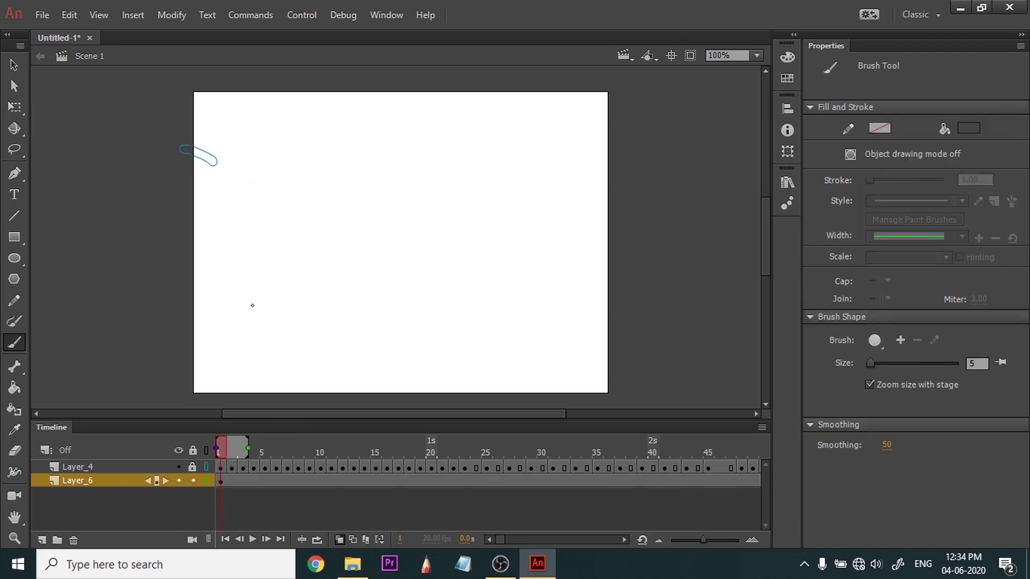
Brush thin trailing strokes beside the outlined line on new blank keyframes of Layer_6 from frame 2 through 9.
key("F7")
mouse_move(204, 152)
left_mouse_down()
mouse_move(193, 204)
mouse_move(225, 178)
mouse_move(197, 151)
mouse_move(249, 188)
mouse_move(254, 206)
mouse_move(261, 191)
mouse_move(283, 235)
mouse_move(275, 218)
mouse_move(286, 210)
mouse_move(319, 235)
left_mouse_up()
key("F7")
key("F7")
key("F7")
key("F7")
key("F7")
key("F7")
key("F7")
key("F7")
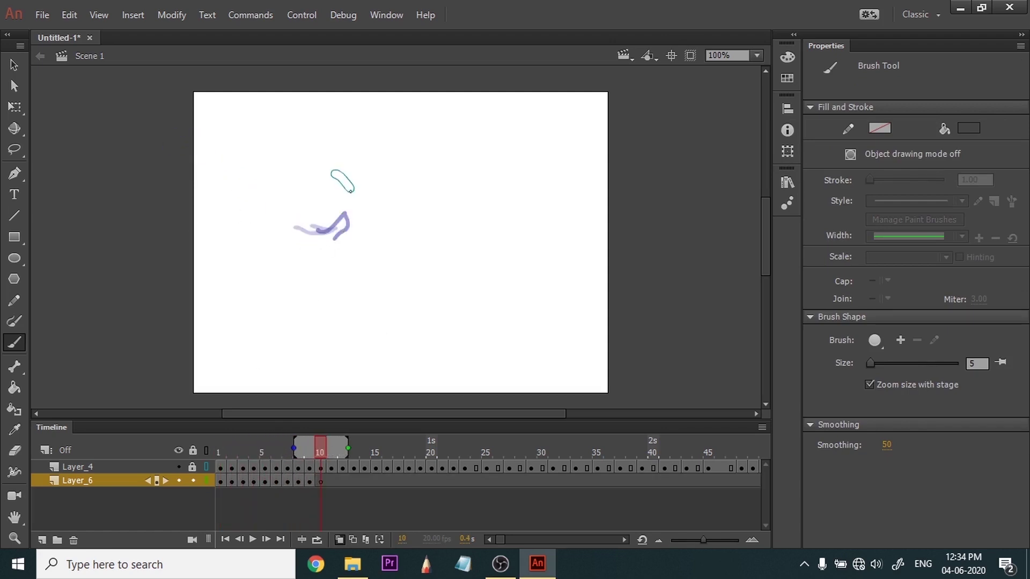
Continue the thin strokes along the outlined line on new blank keyframes of Layer_6, from frame 10 up to about frame 20.
key("F7")
mouse_move(353, 190)
left_mouse_down()
mouse_move(344, 216)
mouse_move(352, 193)
mouse_move(347, 181)
mouse_move(349, 194)
mouse_move(333, 192)
mouse_move(339, 173)
mouse_move(341, 198)
mouse_move(333, 194)
mouse_move(449, 201)
left_mouse_up()
key("F7")
key("F7")
key("F7")
key("F7")
key("F7")
key("F7")
mouse_move(447, 202)
left_mouse_down()
mouse_move(402, 202)
mouse_move(501, 188)
mouse_move(554, 210)
mouse_move(545, 278)
left_mouse_up()
key("F7")
key("F7")
key("F7")
key("F7")
Brush the thin strokes along the outlined curve on Layer_6 through frame 23, undoing and redrawing the misplaced ones.
left_click_drag(486, 294, 546, 284)
key("ctrl+z")
key("ctrl+z")
left_click_drag(486, 295, 546, 270)
key("F7")
left_click_drag(358, 278, 425, 269)
mouse_move(359, 279)
left_mouse_down()
mouse_move(445, 280)
mouse_move(376, 331)
mouse_move(348, 290)
left_mouse_up()
key("F7")
key("ctrl+z")
key("ctrl+z")
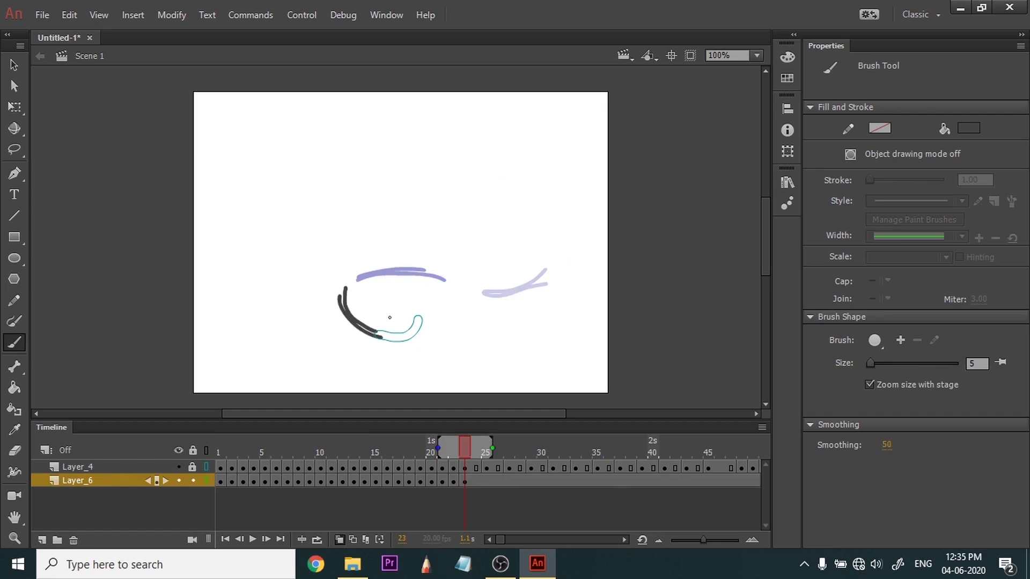
Brush thin strokes on a blank keyframe at frame 25 of Layer_6, and clear the blank keyframe at frame 24.
key("F7")
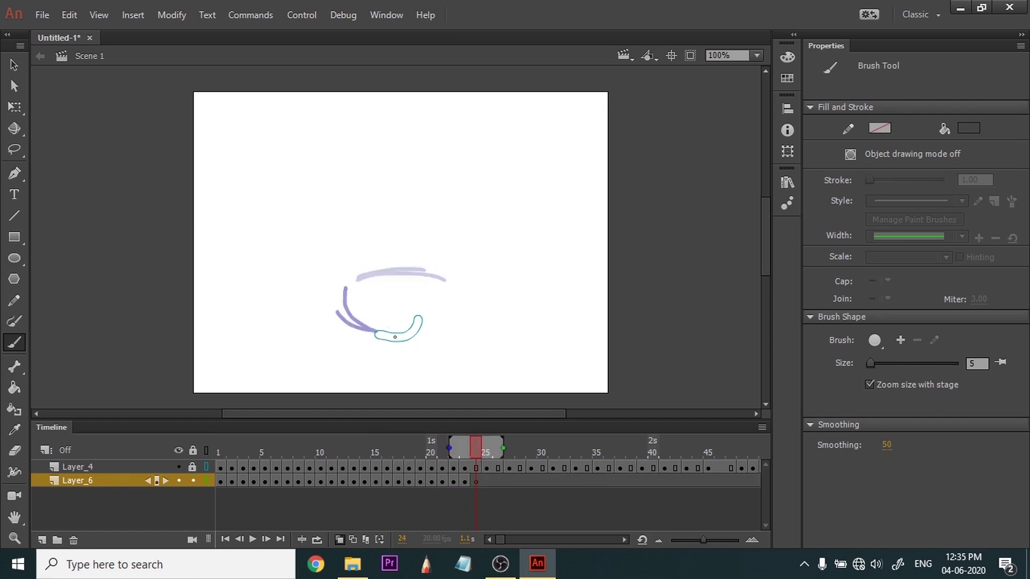
left_click(478, 481)
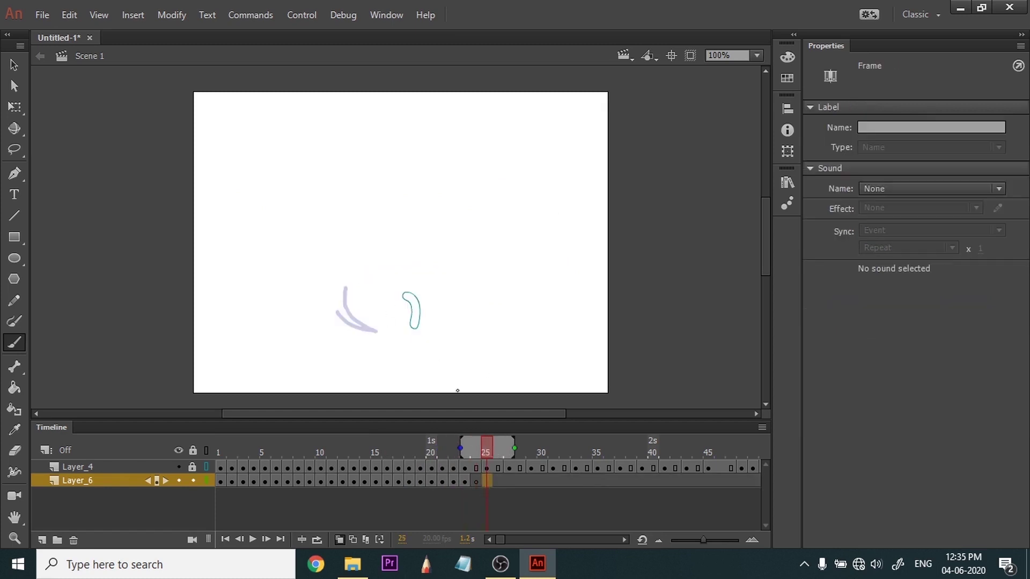
key("F7")
mouse_move(413, 326)
left_mouse_down()
mouse_move(362, 322)
mouse_move(359, 332)
left_mouse_up()
left_click(465, 480)
left_click(486, 481)
left_click(465, 480)
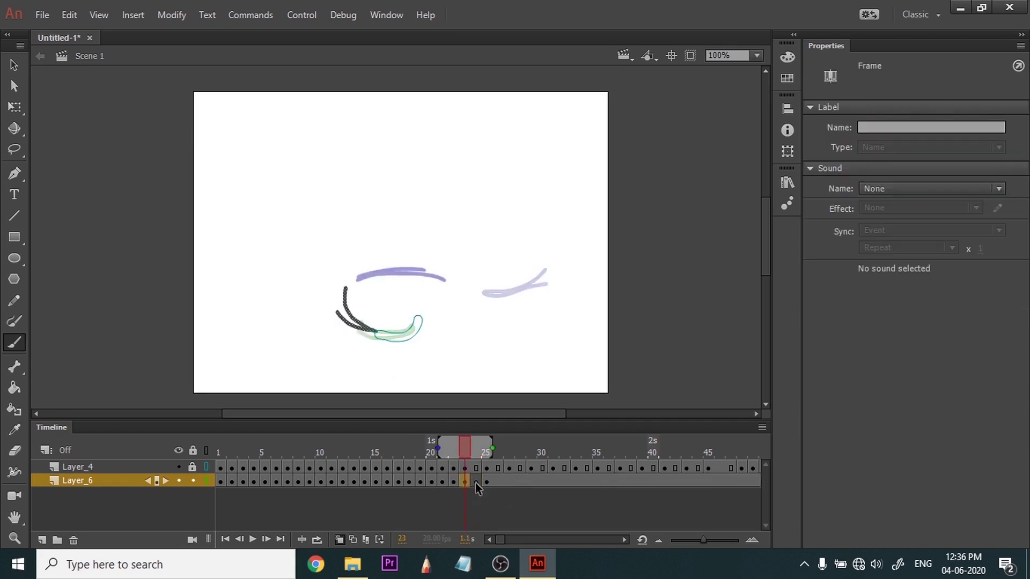
left_click(476, 481)
Brush thin strokes around the outlined loop on new blank keyframes of Layer_6 at every second frame from 27 to 35.
left_click(506, 482)
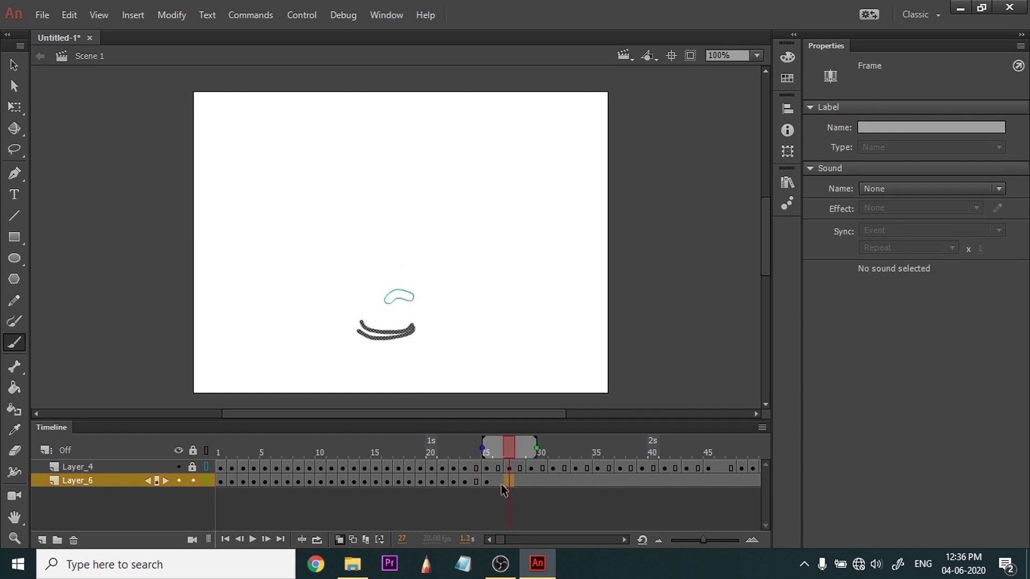
left_click(498, 482)
left_click(506, 482)
key("F7")
mouse_move(413, 294)
left_mouse_down()
mouse_move(417, 326)
mouse_move(412, 293)
mouse_move(387, 316)
mouse_move(411, 306)
left_mouse_up()
left_click(531, 482)
key("F7")
left_click(552, 482)
key("F7")
left_click(575, 481)
key("F7")
mouse_move(383, 304)
left_mouse_down()
mouse_move(406, 321)
mouse_move(397, 316)
left_mouse_up()
left_click(597, 482)
key("F7")
mouse_move(421, 299)
left_mouse_down()
mouse_move(411, 316)
mouse_move(423, 298)
mouse_move(416, 287)
mouse_move(396, 301)
mouse_move(412, 308)
mouse_move(408, 341)
left_mouse_up()
Brush thin strokes on new blank keyframes of Layer_6 at every second frame from 37 to 45.
left_click(620, 482)
key("F7")
left_click(642, 481)
key("F7")
left_click(664, 482)
key("F7")
key("ctrl+z")
left_click(686, 482)
key("F7")
left_click(708, 482)
key("F7")
left_click_drag(418, 287, 416, 335)
Continue the thin strokes off the stage's edge on new blank keyframes of Layer_6 from frame 48 to 52.
left_click(742, 481)
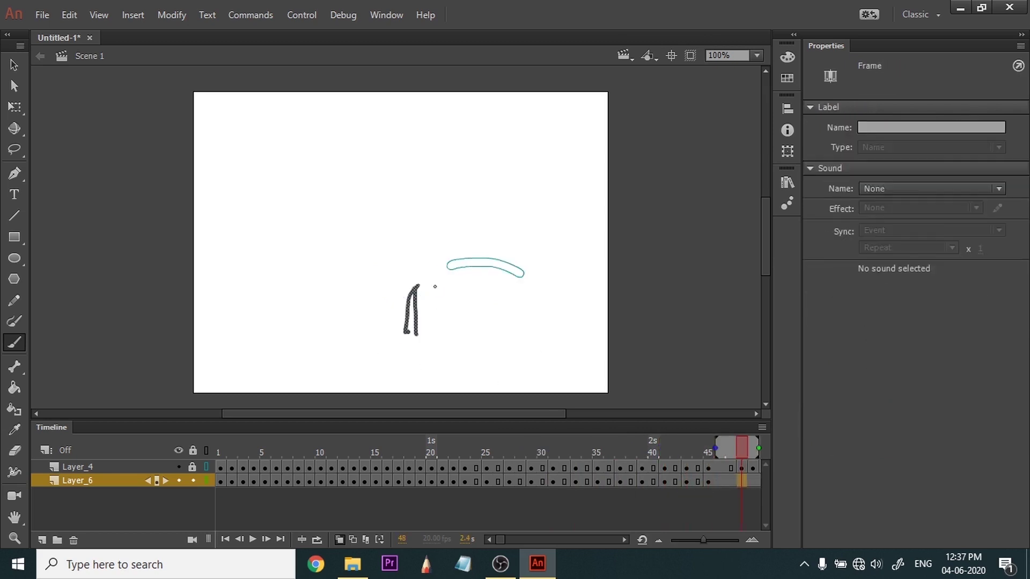
key("F7")
left_click_drag(452, 261, 406, 332)
left_click(753, 483)
key("F7")
left_click_drag(436, 256, 508, 270)
key("F7")
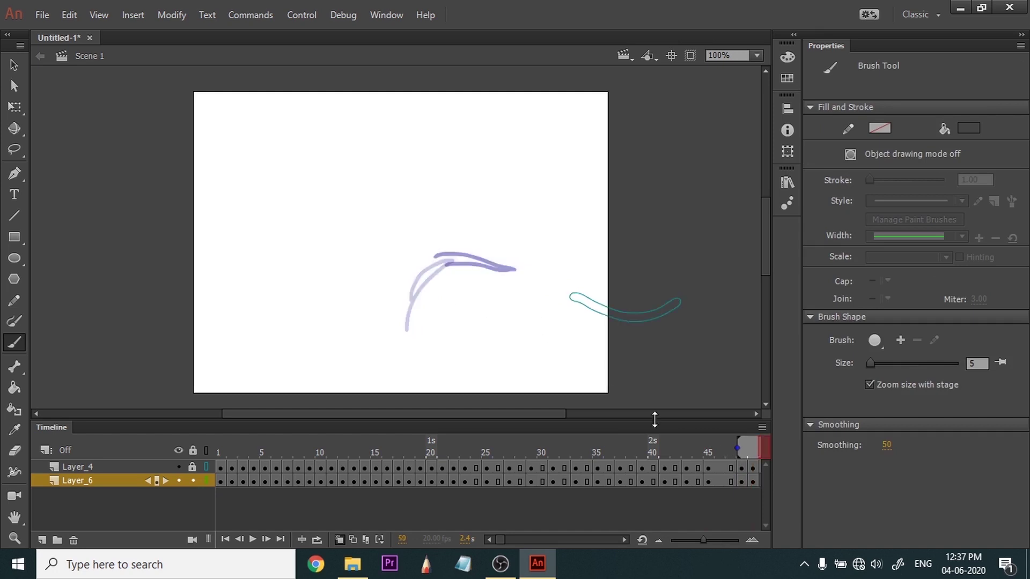
left_click_drag(499, 539, 504, 540)
left_click(576, 482)
key("F7")
left_click_drag(572, 295, 626, 315)
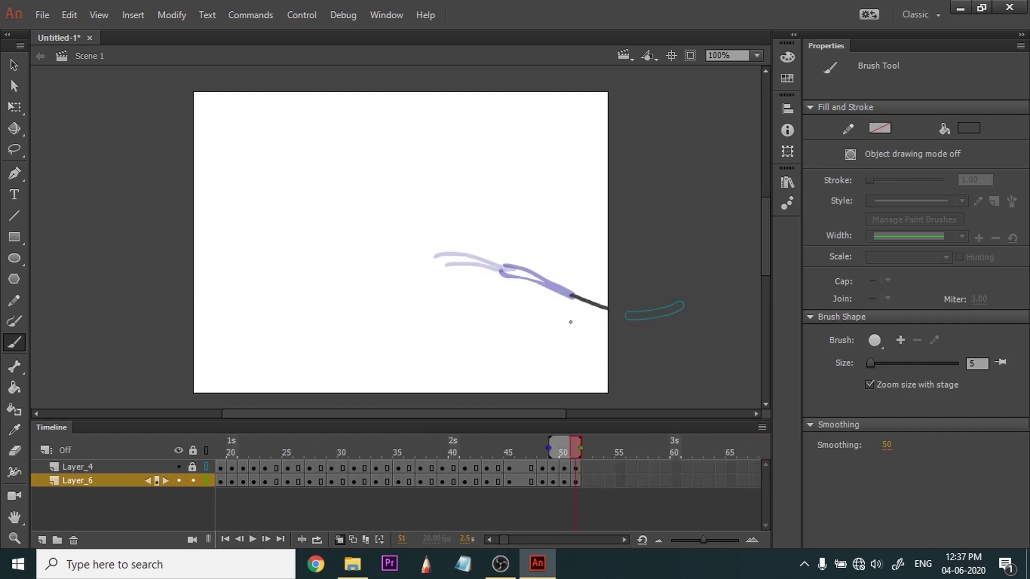
key("F7")
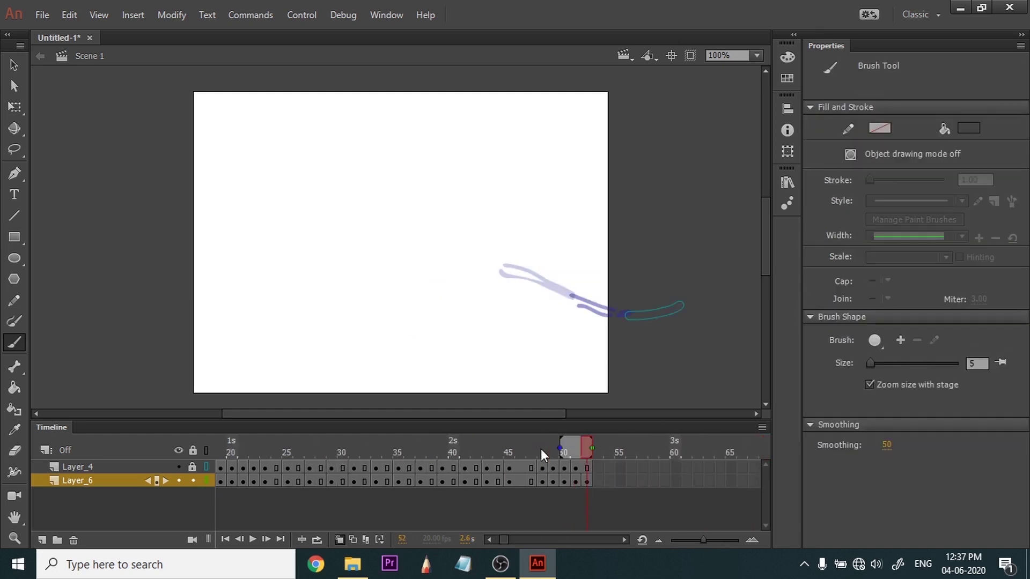
Test the two-layer line animation as a movie, and scrub its frames to review the added strokes.
mouse_move(537, 448)
left_mouse_down()
mouse_move(356, 430)
mouse_move(122, 387)
left_mouse_up()
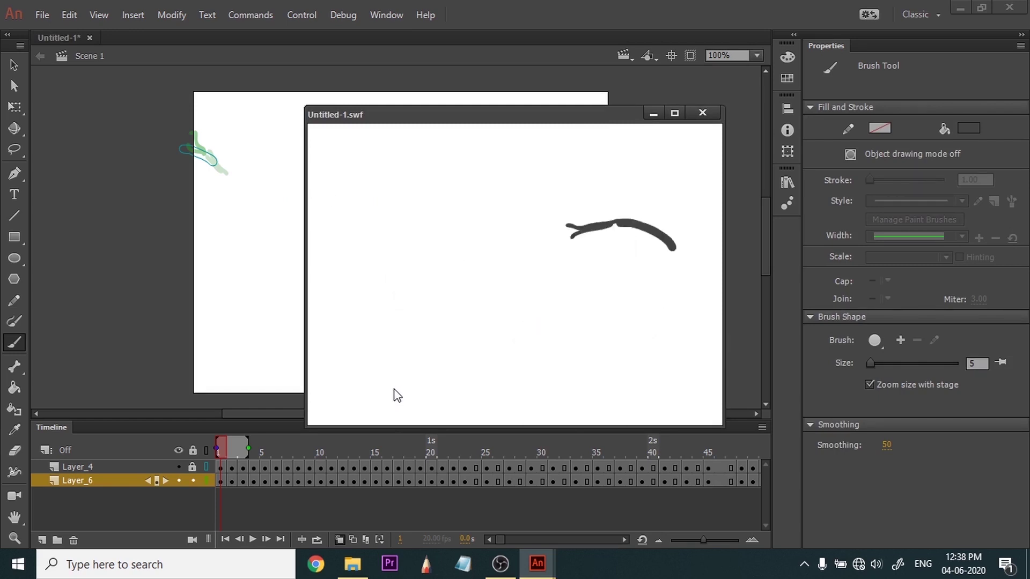
left_click(620, 450)
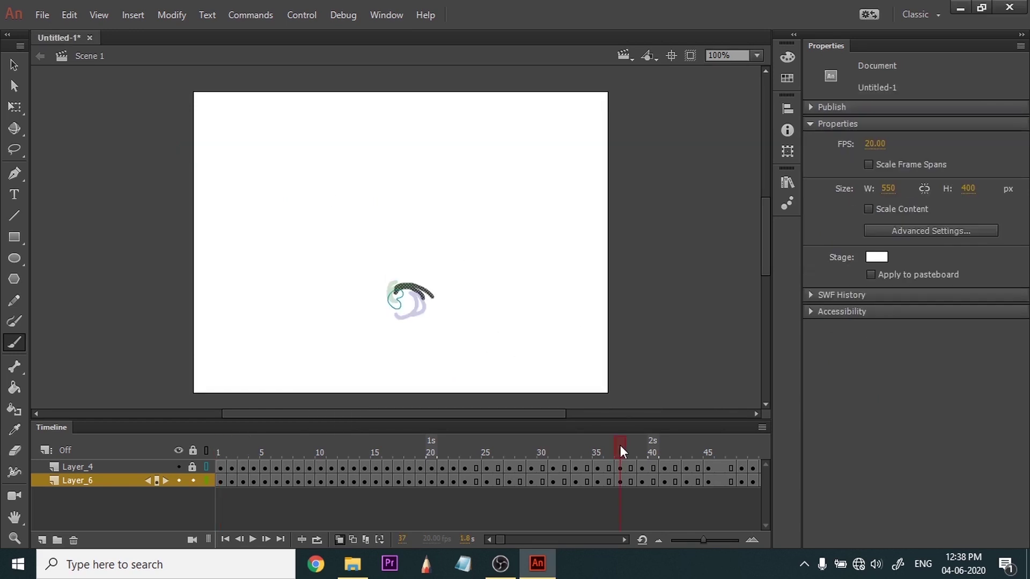
left_click_drag(616, 444, 614, 447)
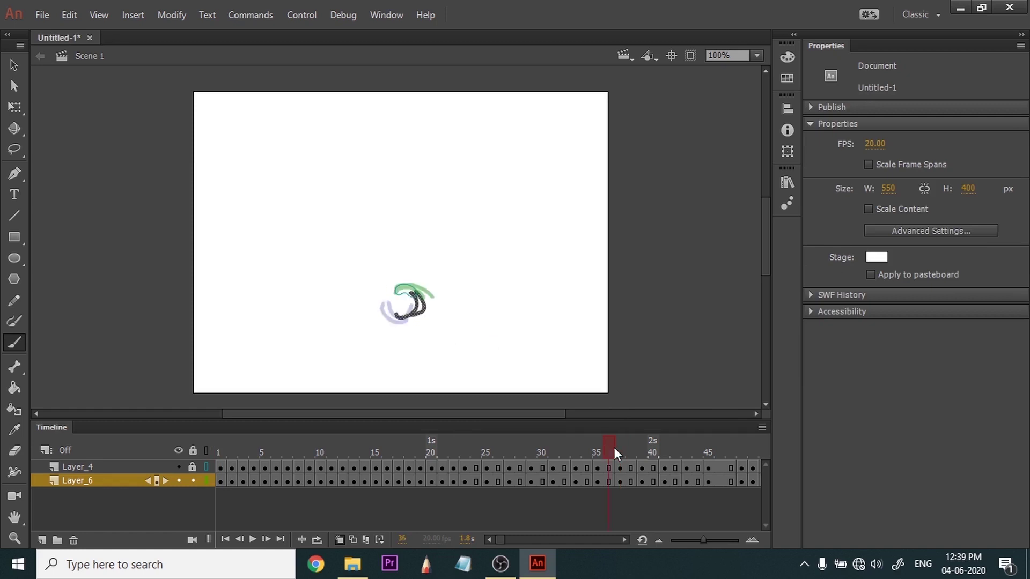
left_click(399, 443)
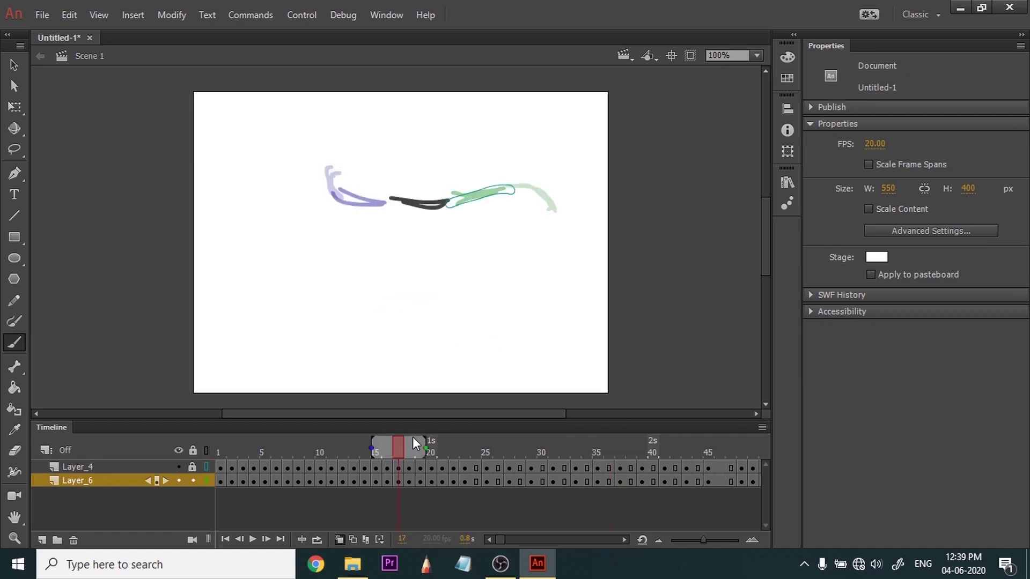
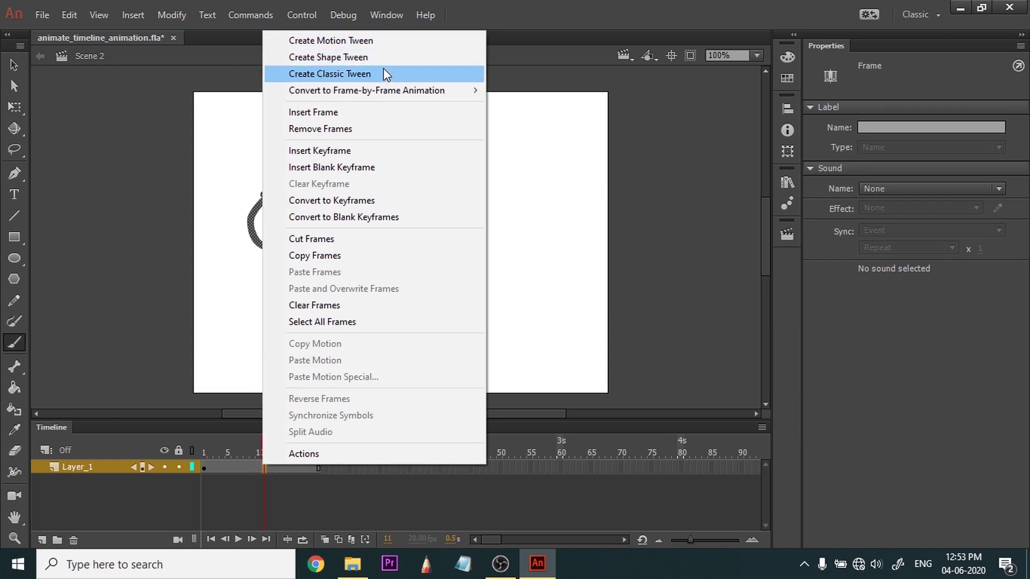
Try to create a motion tween on the drawn circle's frames in Scene 2, declining the conversion to a symbol.
left_click(384, 42)
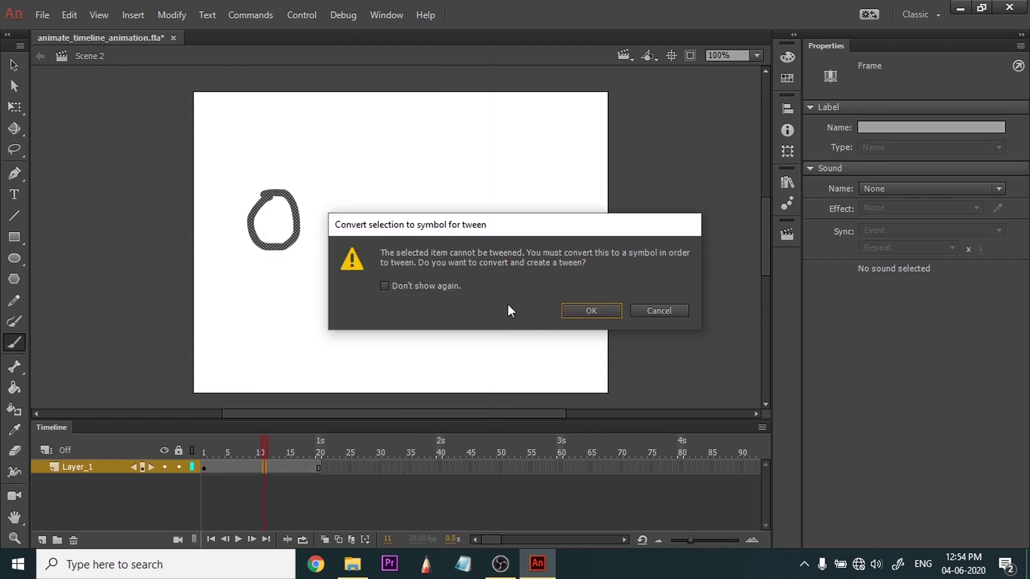
left_click(656, 314)
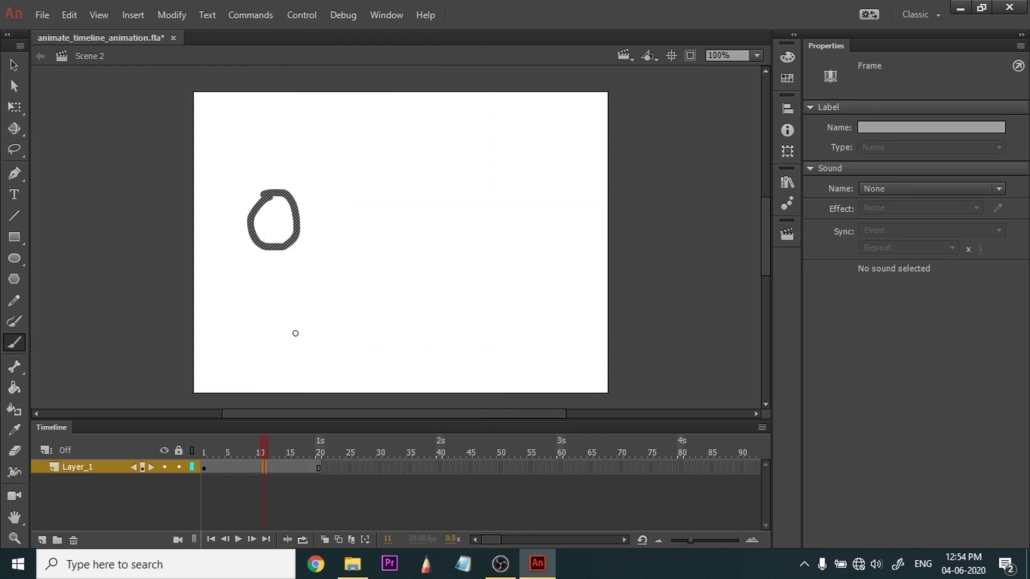
Convert the drawn circle in Scene 2 to a Movie Clip symbol named Symbol 1.
key("v")
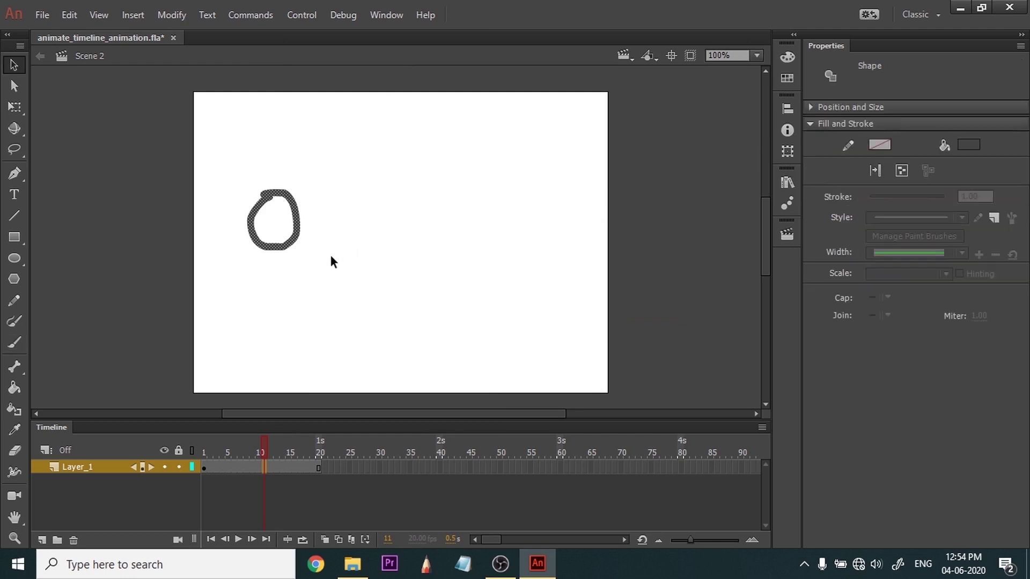
right_click(294, 240)
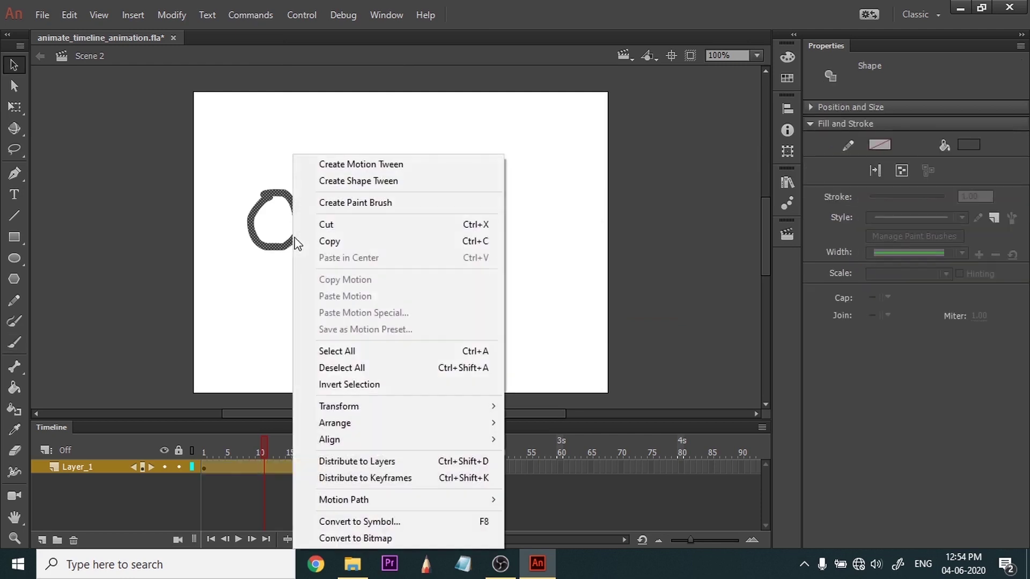
left_click(356, 522)
left_click(419, 89)
left_click(419, 86)
left_click(418, 89)
left_click(418, 107)
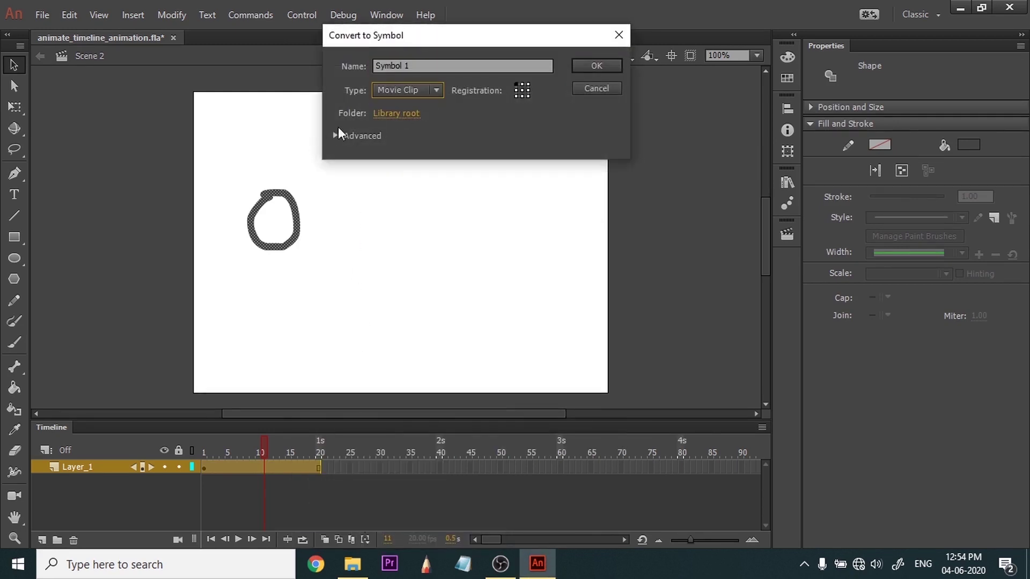
left_click(605, 67)
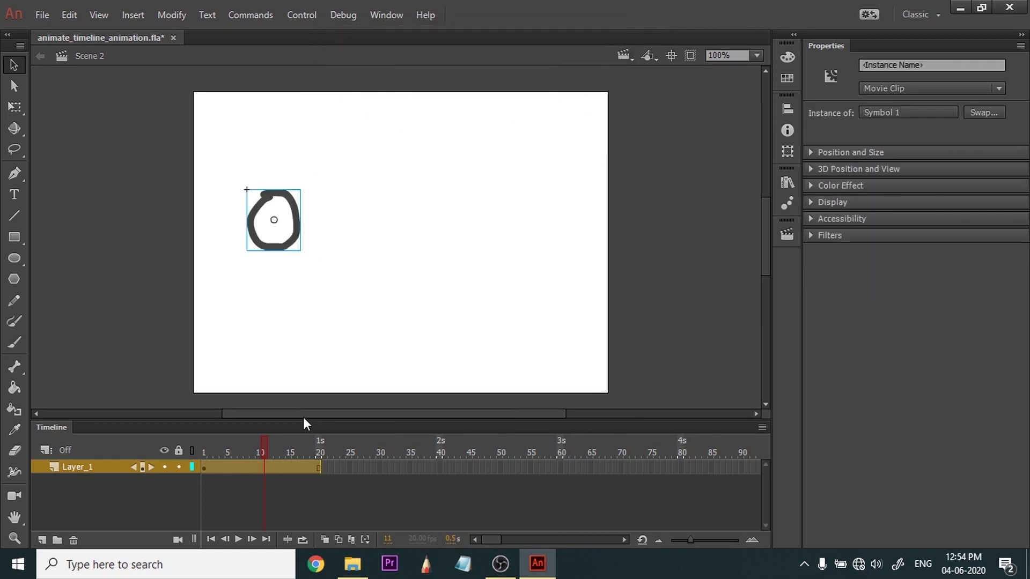
Create a motion tween across the circle's frames on Layer_1.
right_click(281, 468)
left_click(277, 483)
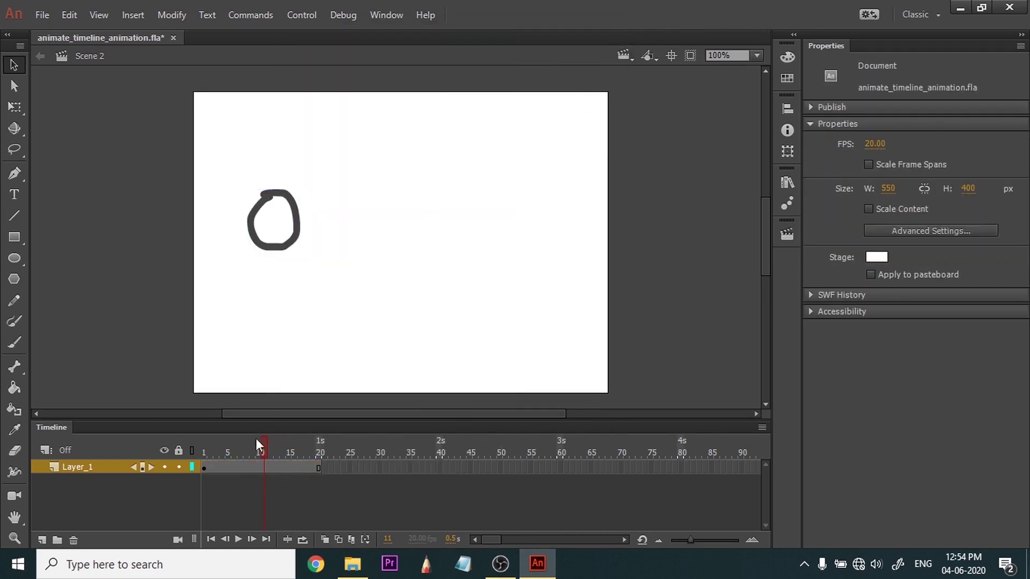
right_click(290, 470)
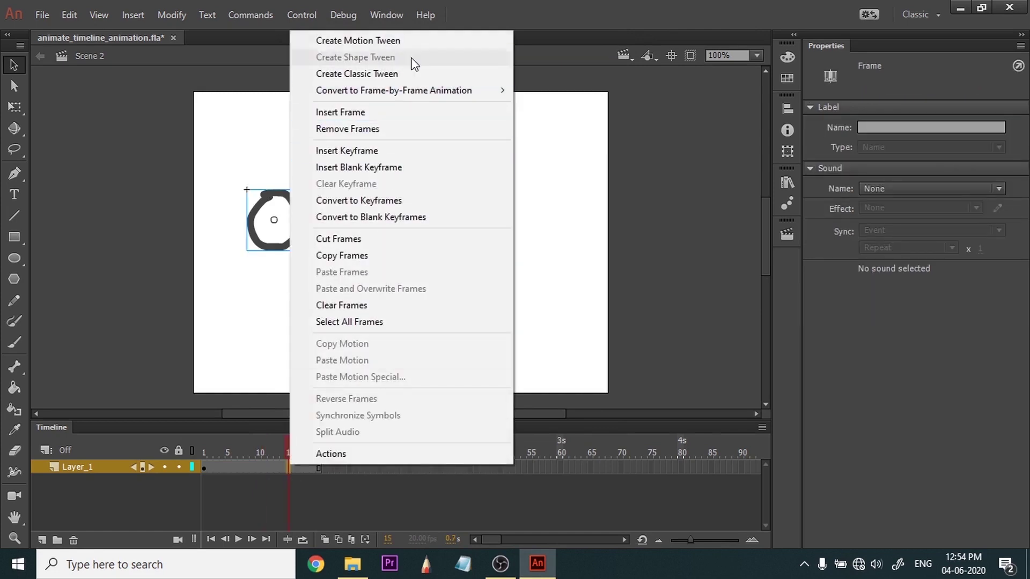
left_click(421, 40)
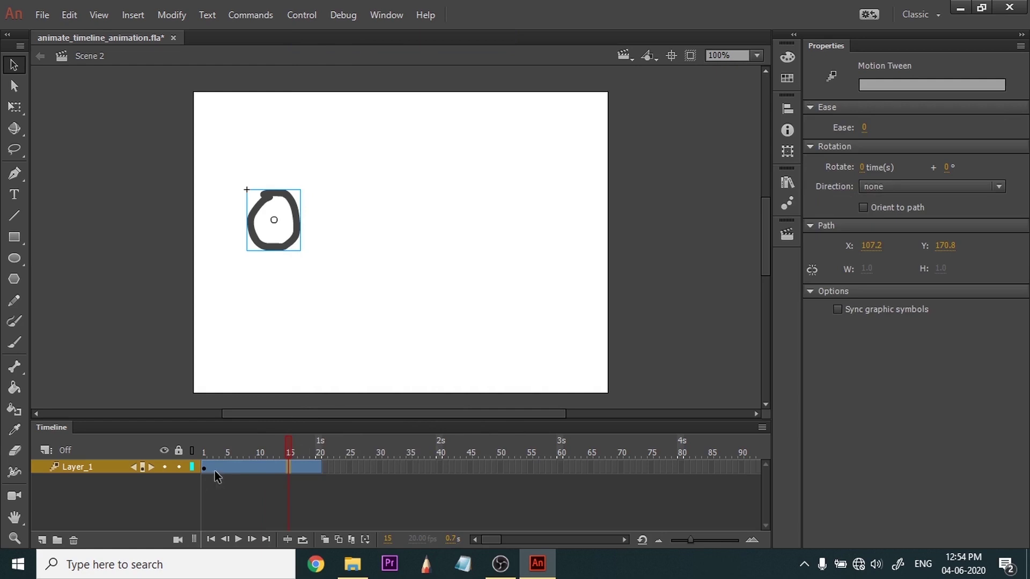
Move the circle horizontally to the right side of the stage at frame 20 of the motion tween.
left_click(208, 449)
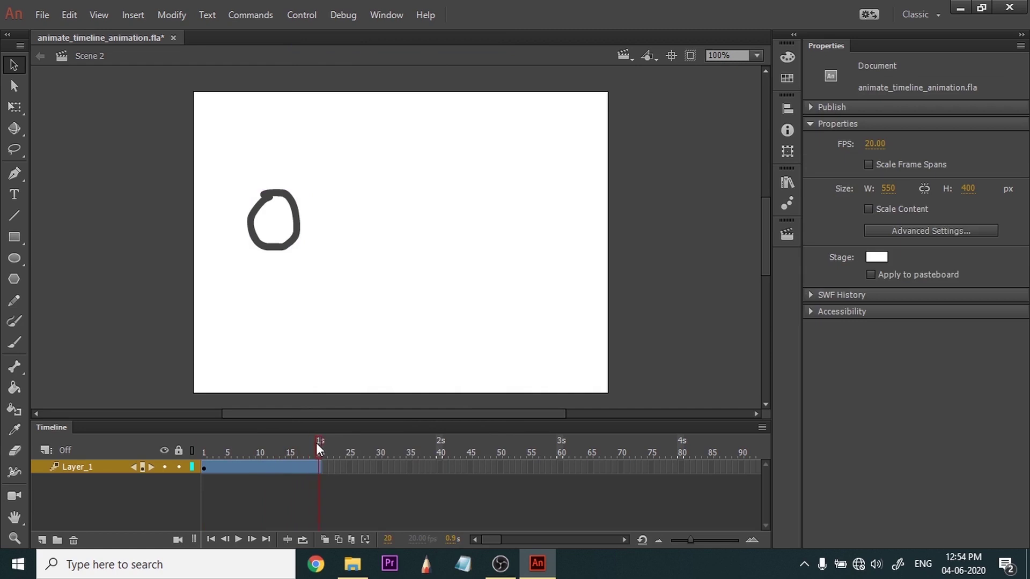
left_click(289, 468)
left_click(317, 469)
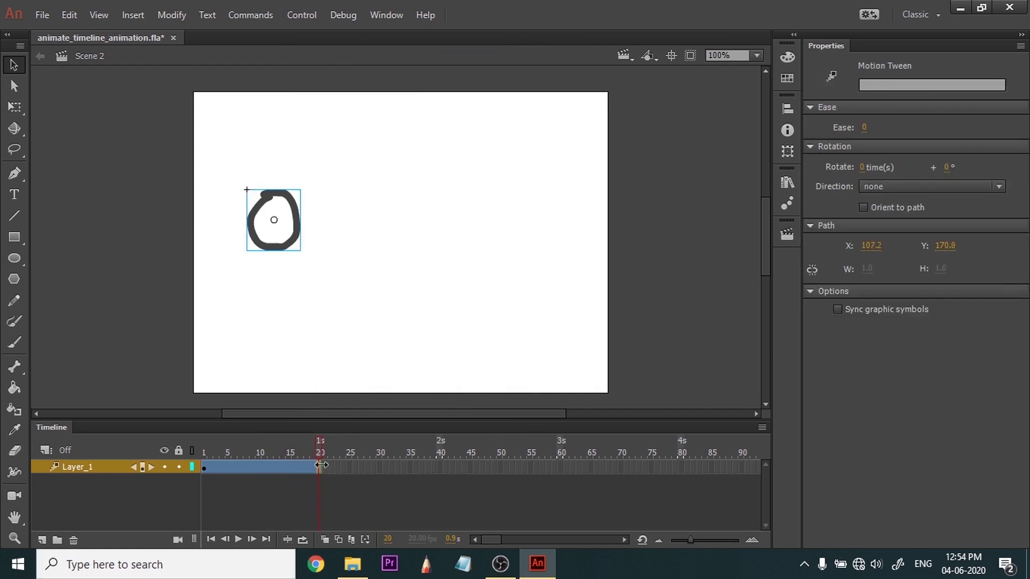
left_click(316, 435)
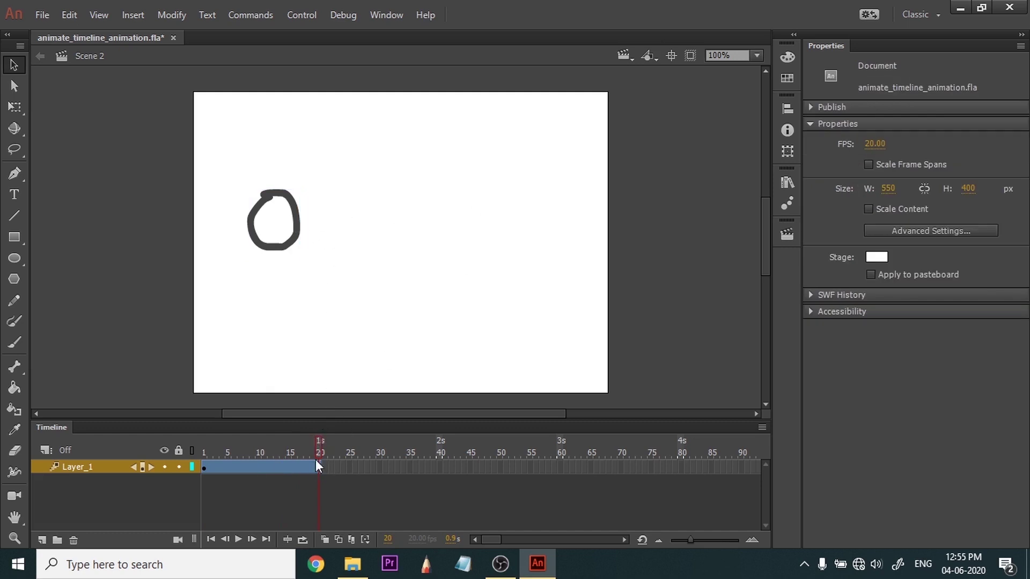
left_click_drag(302, 238, 518, 238)
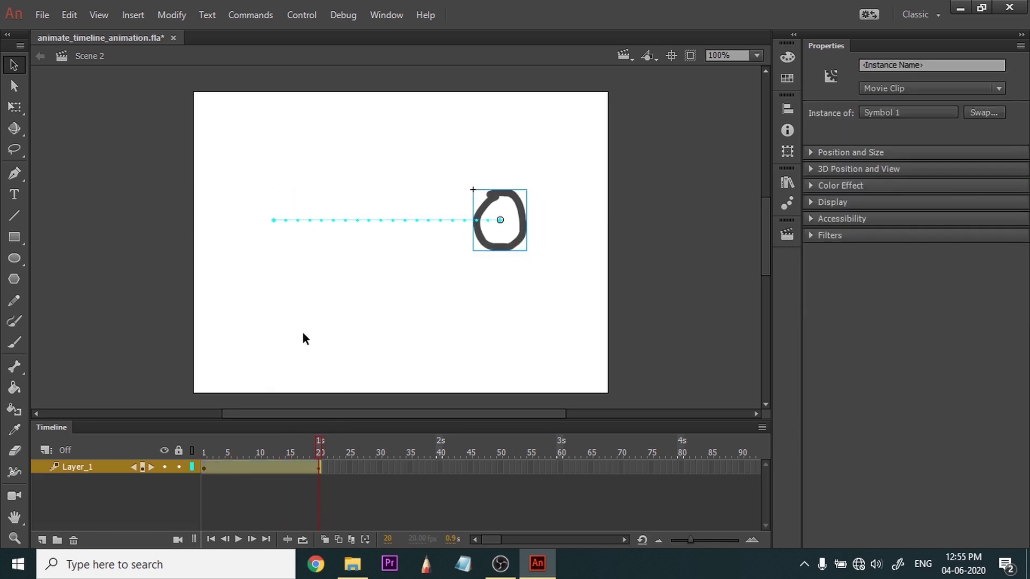
Play the circle's motion tween from frame 1 twice to review the movement.
left_click_drag(323, 446, 204, 445)
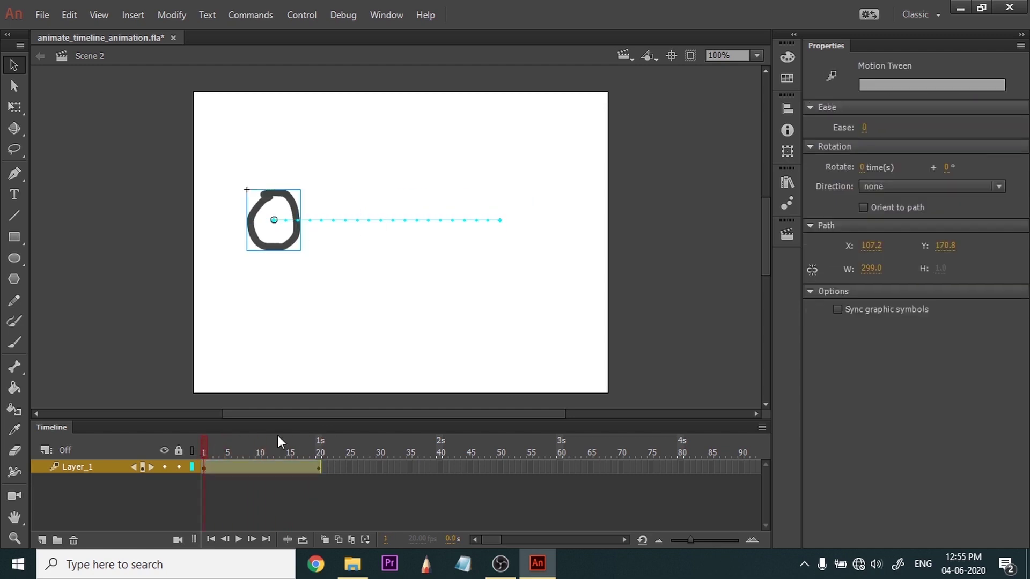
key("Return")
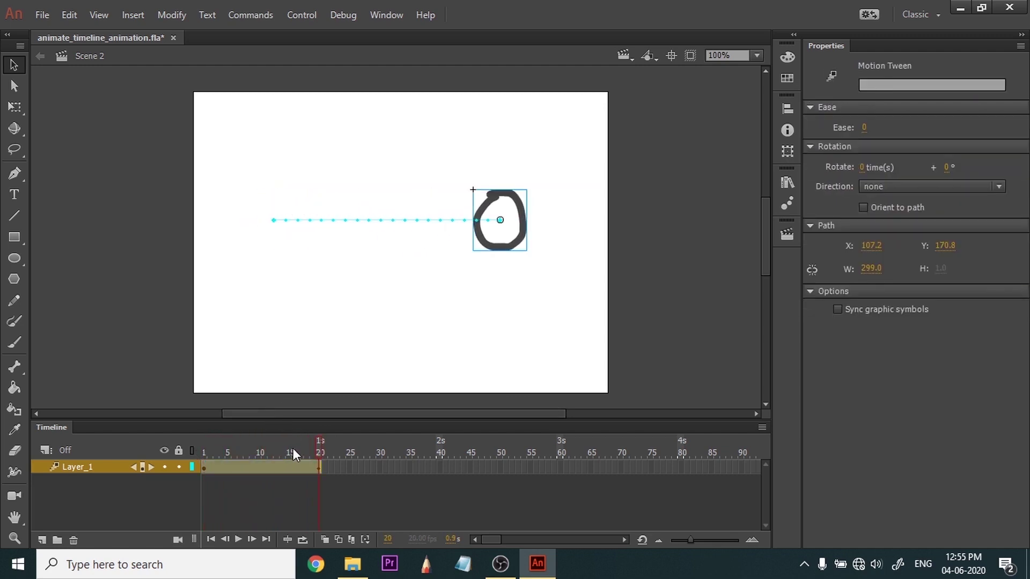
left_click_drag(292, 449, 203, 448)
key("Return")
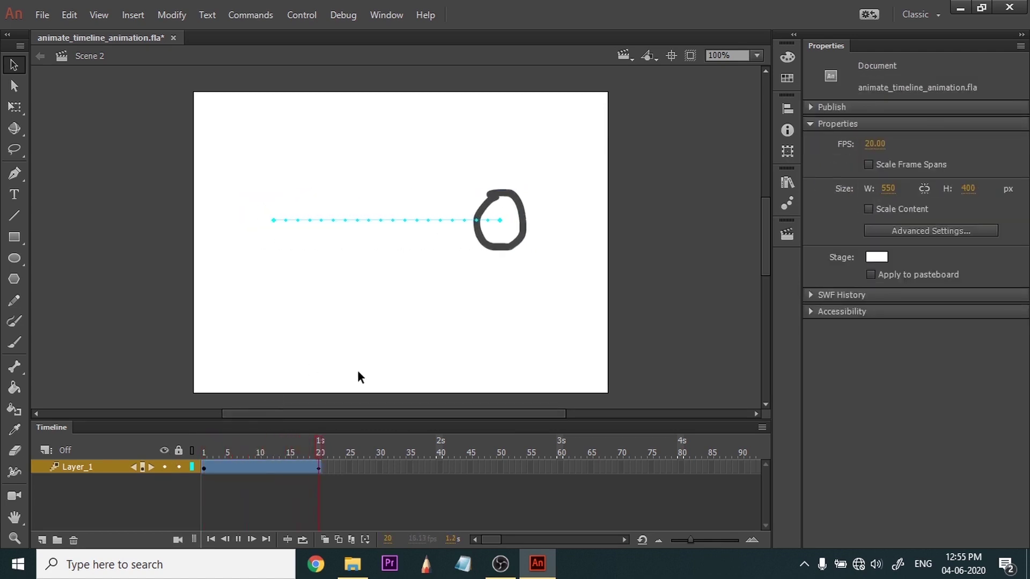
Shorten the motion tween span to end at frame 10, extend it to frame 40, and play it to compare speeds.
left_click_drag(318, 468, 203, 451)
key("Return")
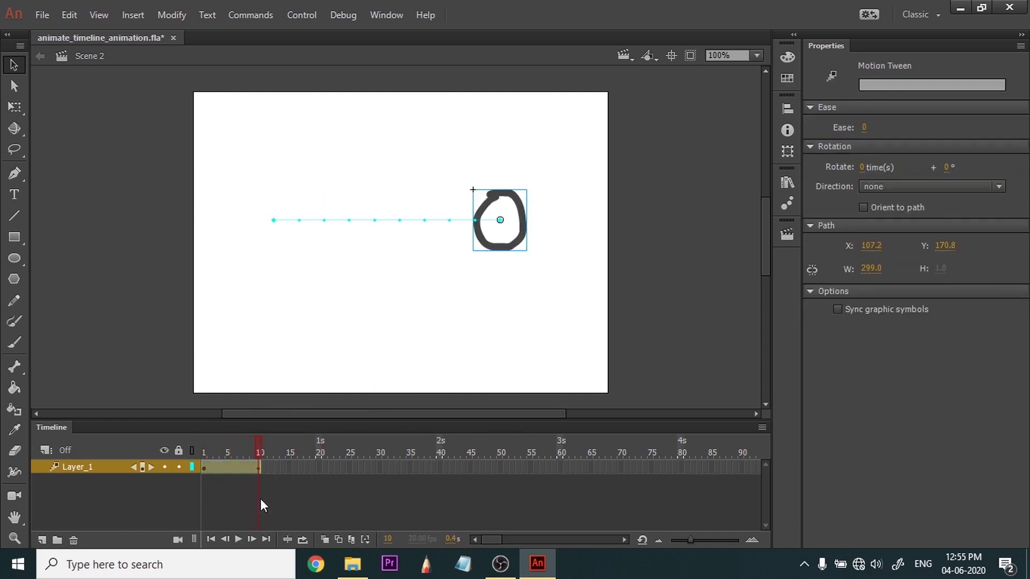
mouse_move(261, 467)
left_mouse_down()
mouse_move(450, 468)
mouse_move(447, 453)
left_mouse_up()
left_click_drag(441, 452, 141, 456)
key("Return")
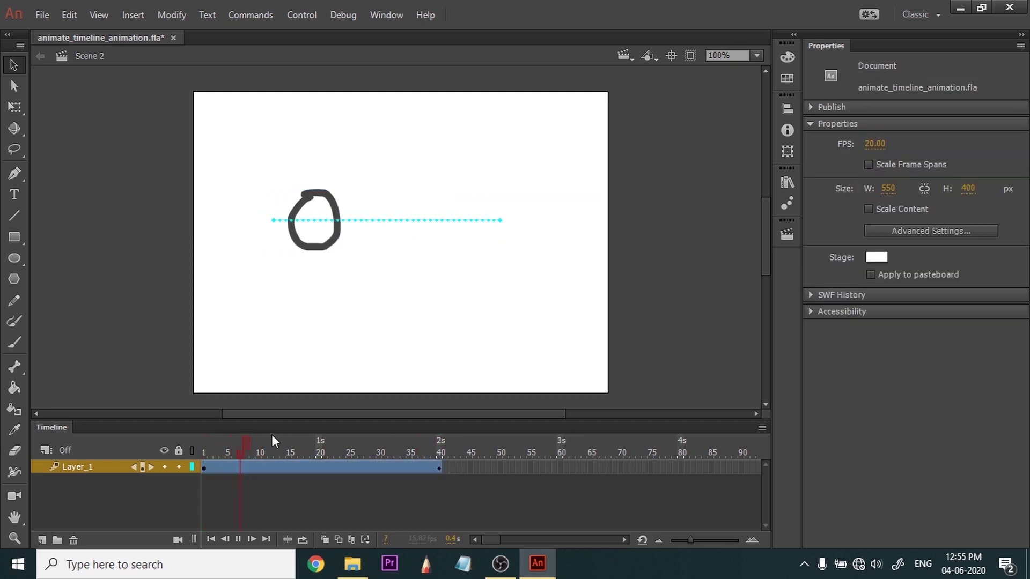
left_click_drag(420, 451, 262, 450)
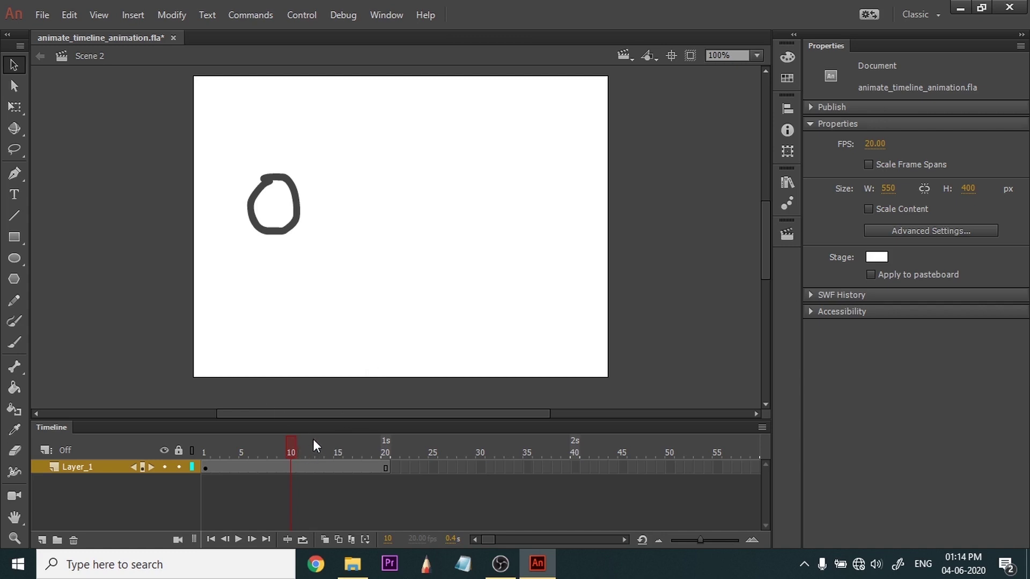
Create a classic tween on Layer_1's frames and move the circle to the right side of the stage at frame 20.
right_click(303, 468)
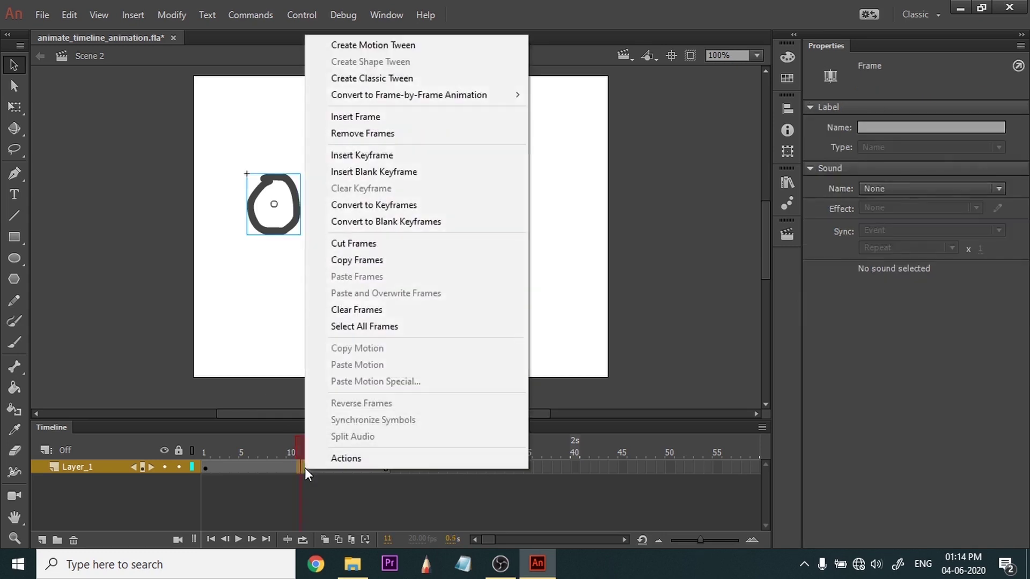
left_click(395, 79)
left_click_drag(311, 443, 195, 453)
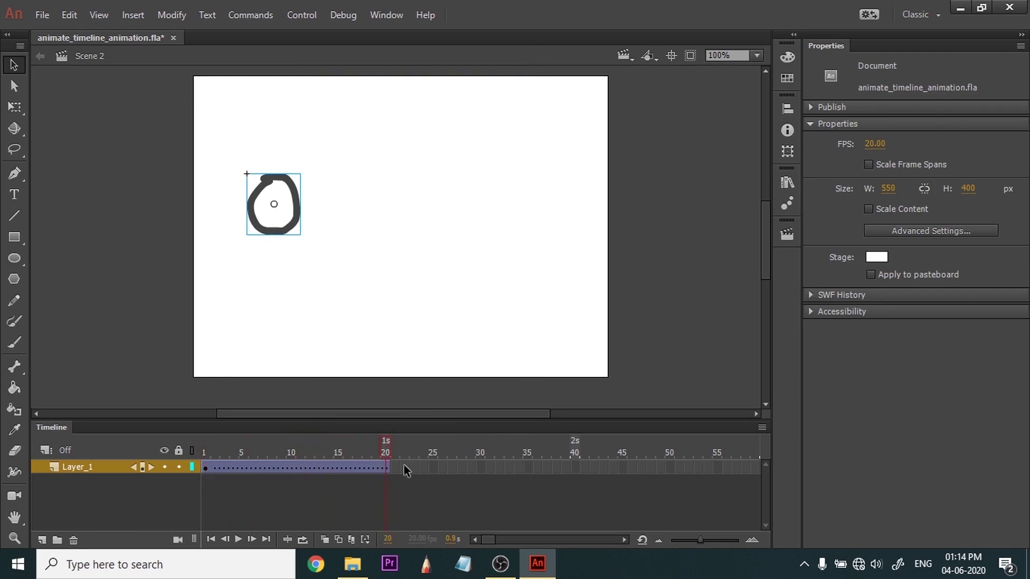
left_click_drag(297, 220, 528, 211)
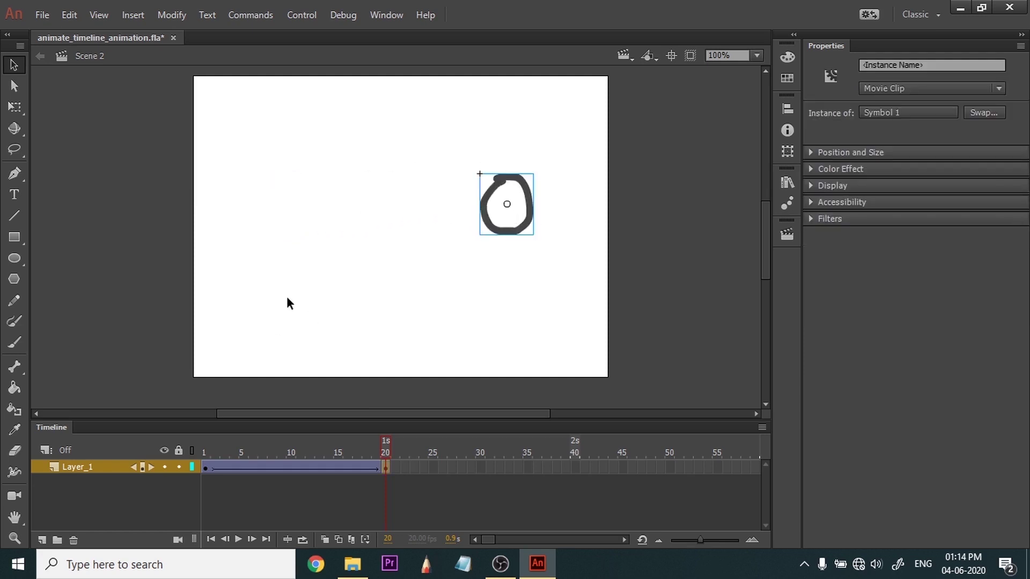
Play and scrub the circle's classic tween, and select a tween frame to examine its tweening properties.
left_click_drag(382, 438, 203, 465)
key("Return")
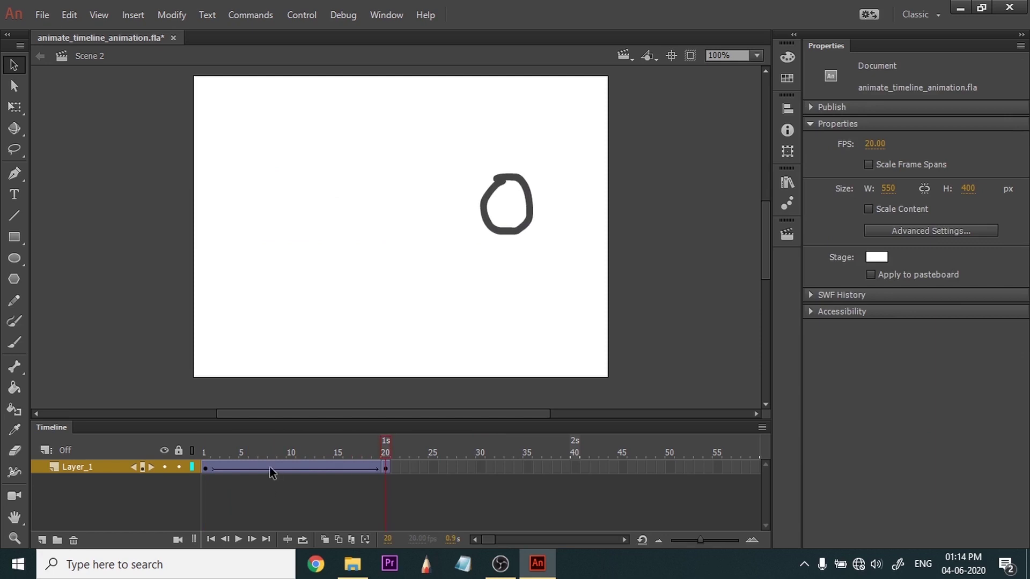
left_click_drag(373, 441, 339, 474)
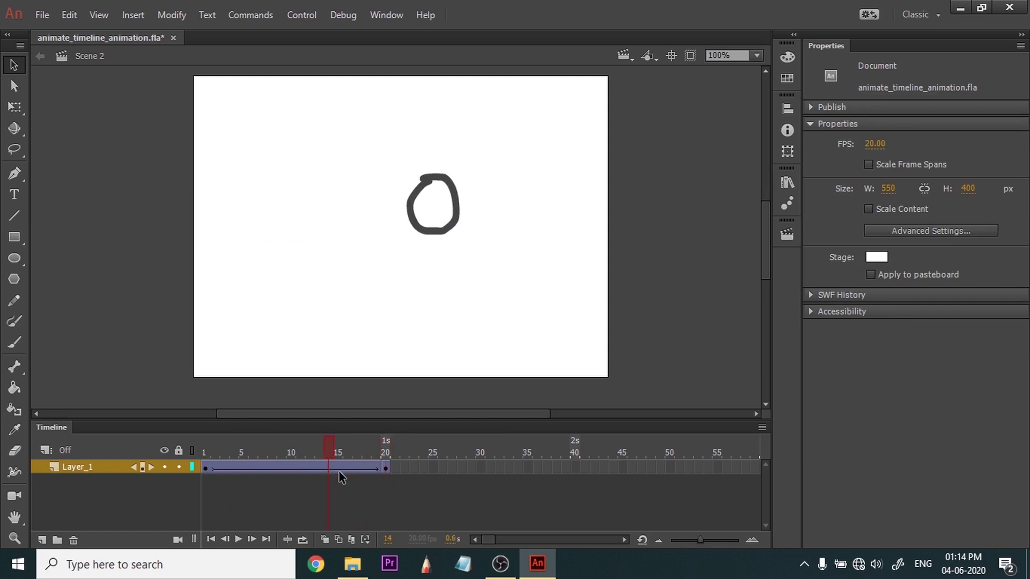
left_click(339, 474)
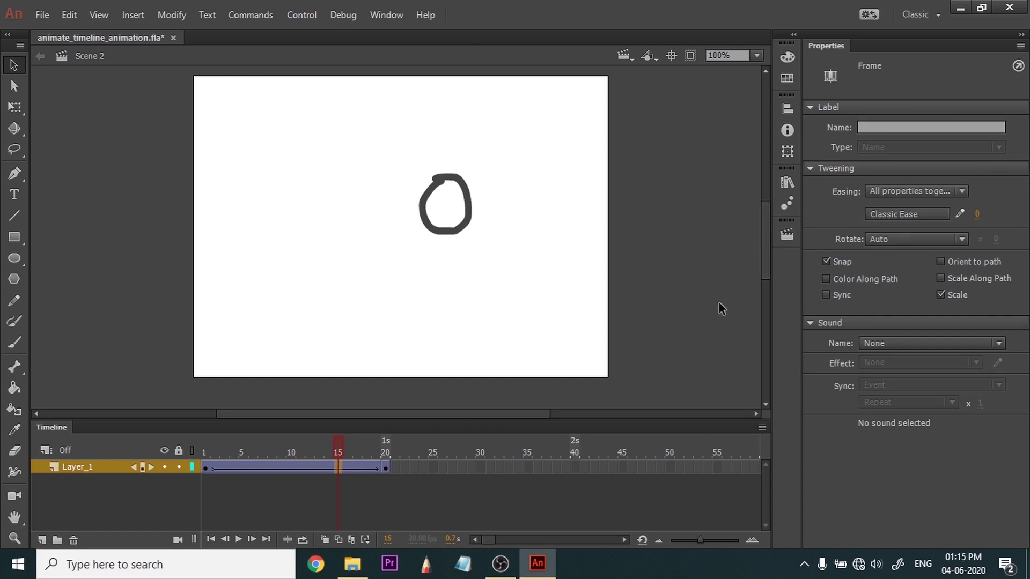
left_click_drag(331, 449, 304, 447)
Browse the classic tween's easing options, comparing the Ease In, Ease Out, Ease In Out and Custom categories.
left_click(320, 467)
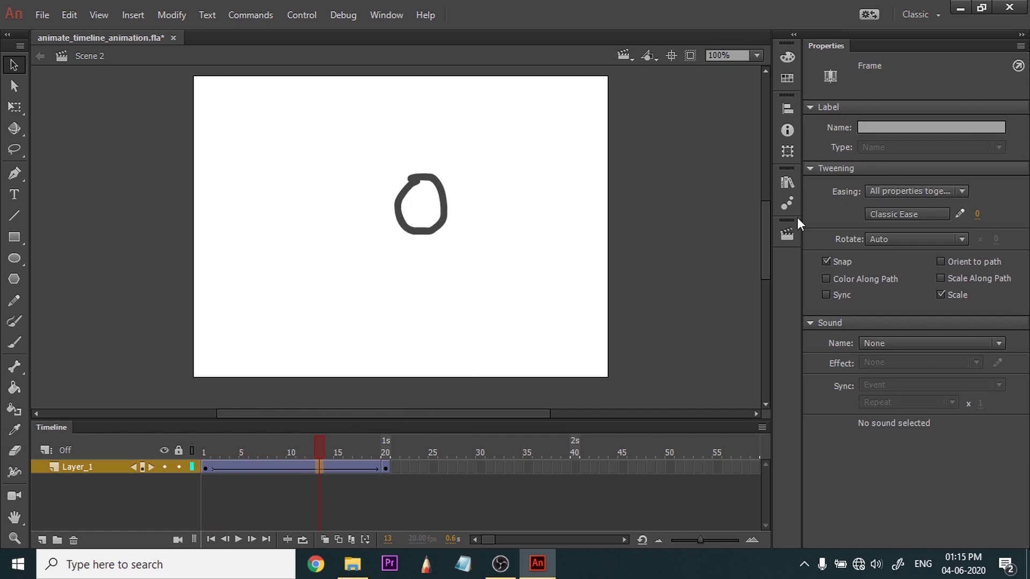
left_click(904, 195)
left_click(920, 206)
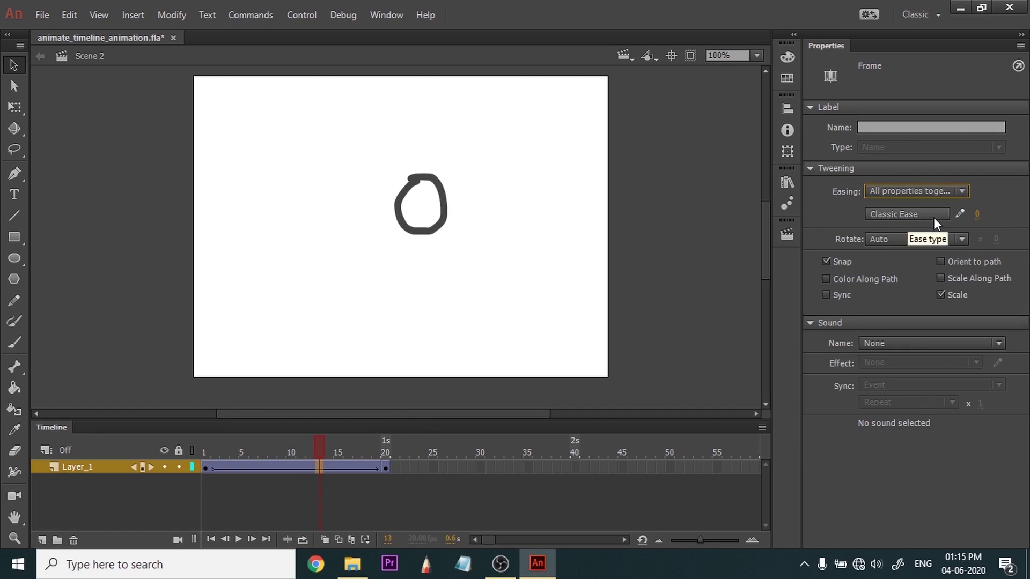
left_click(943, 215)
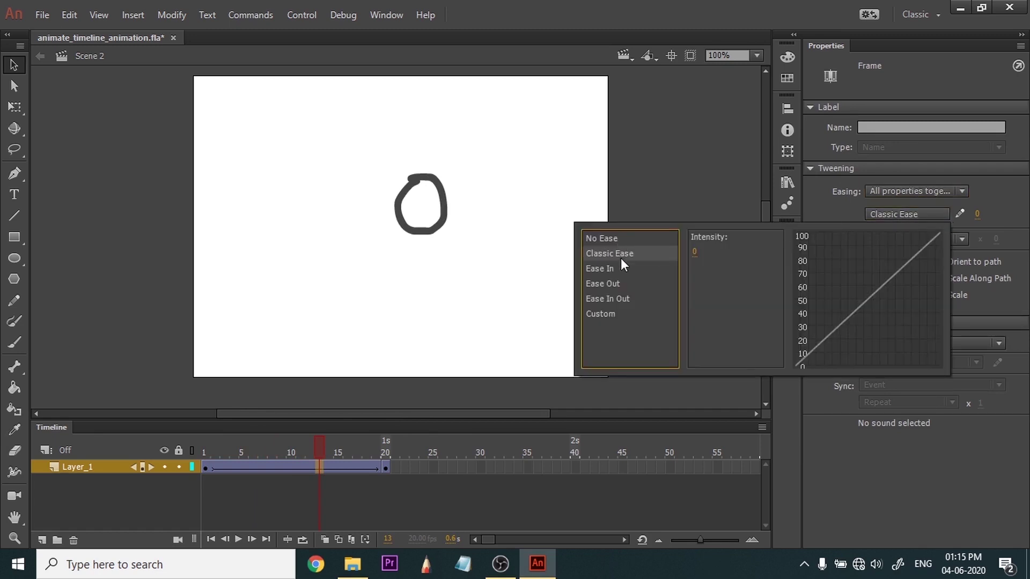
left_click(612, 270)
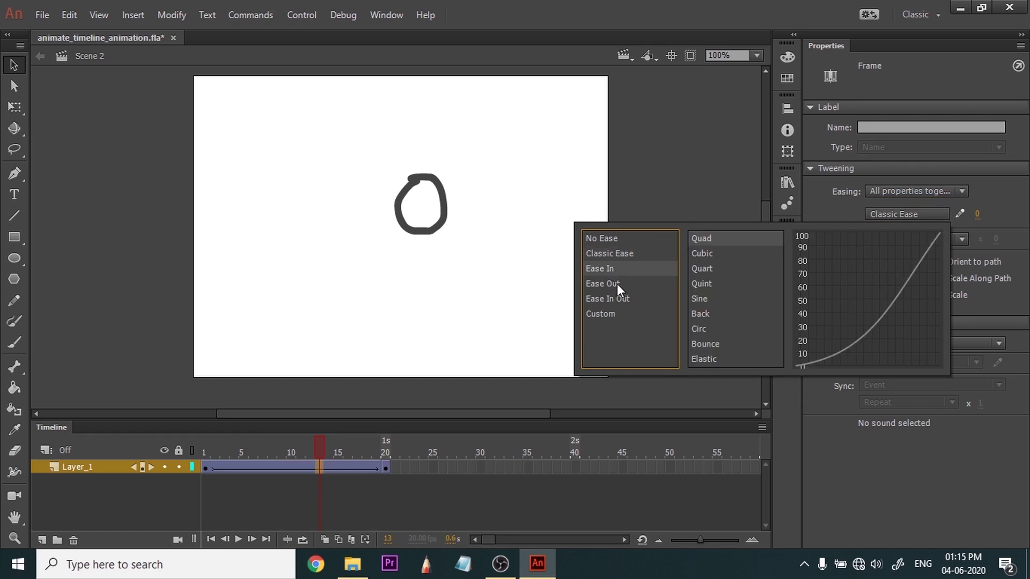
left_click(620, 284)
left_click(627, 298)
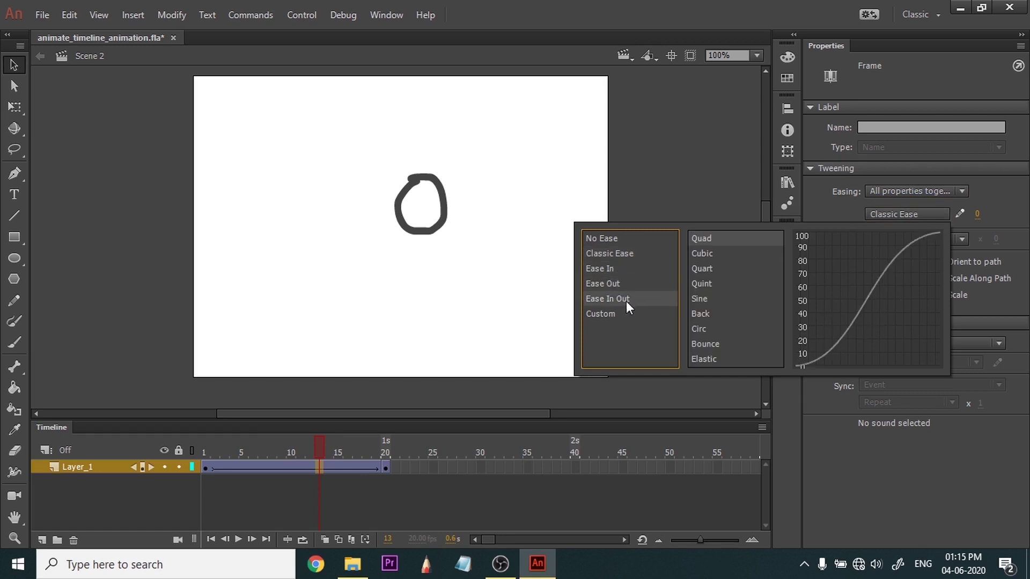
left_click(612, 313)
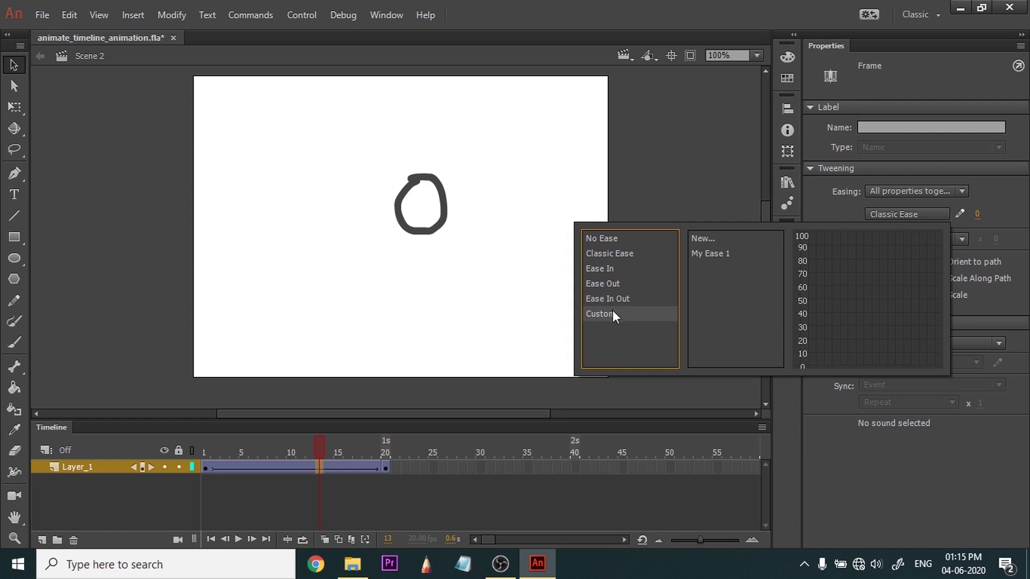
left_click(612, 298)
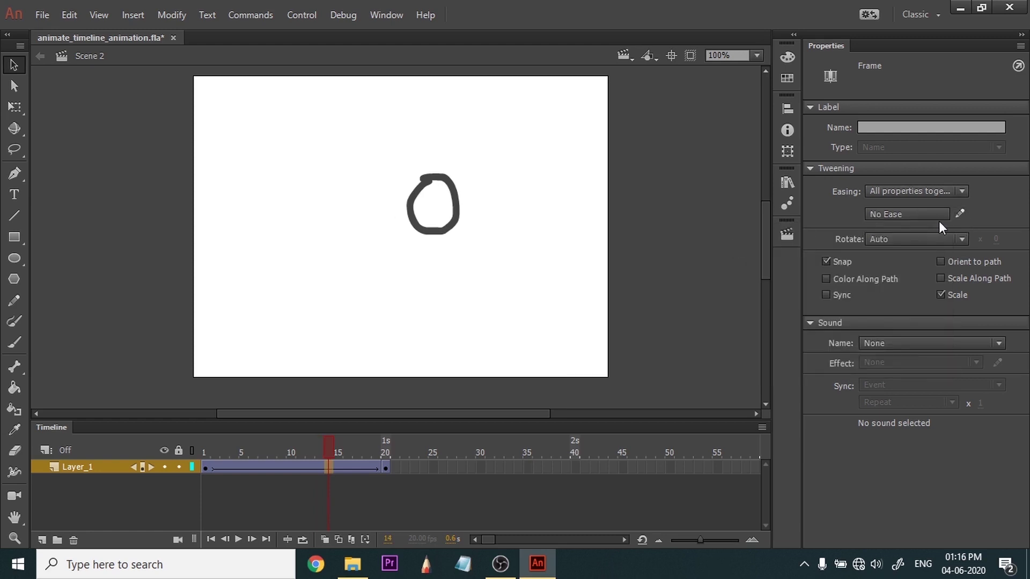
Open the classic tween's custom ease curve and reset it to a straight line.
left_click(962, 215)
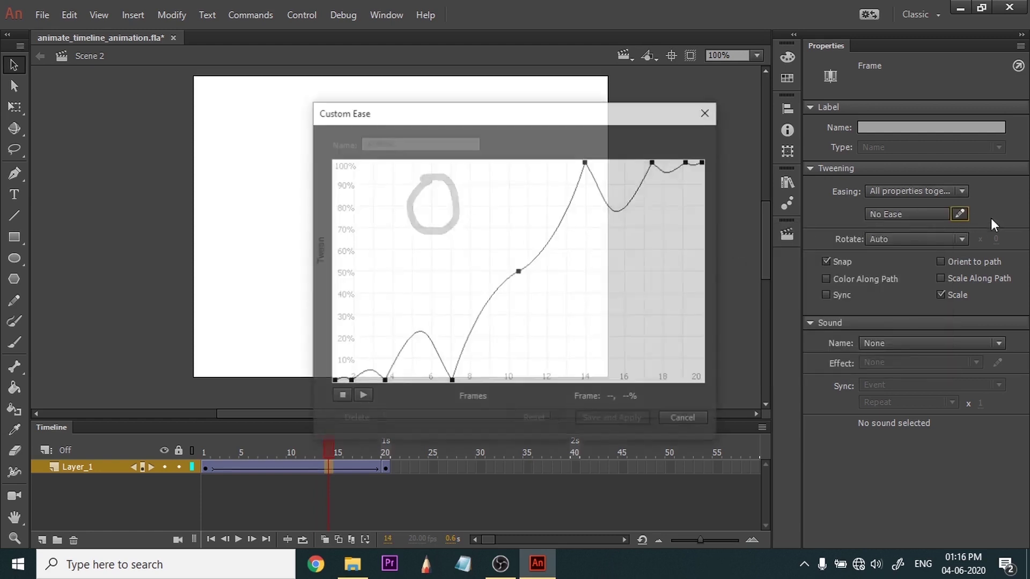
left_click(689, 163)
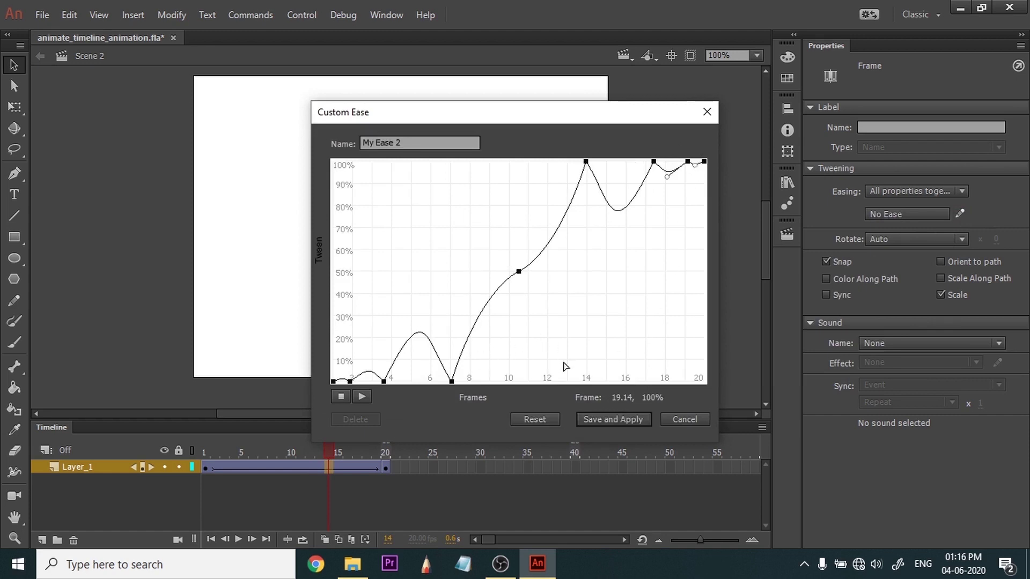
left_click(533, 420)
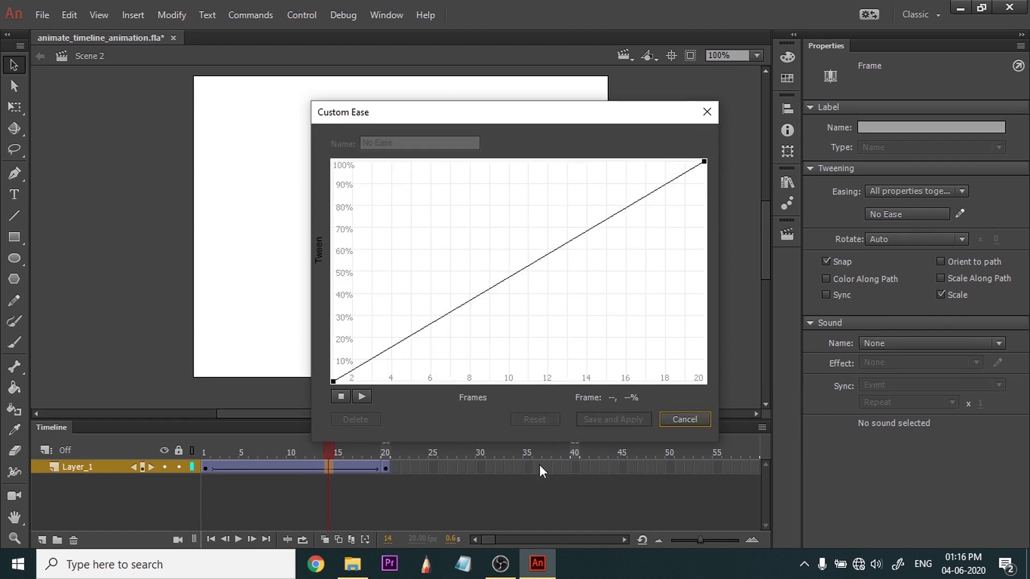
Shape the classic tween's custom ease into an S-curve with a slow start and slow end, and apply it.
left_click(334, 382)
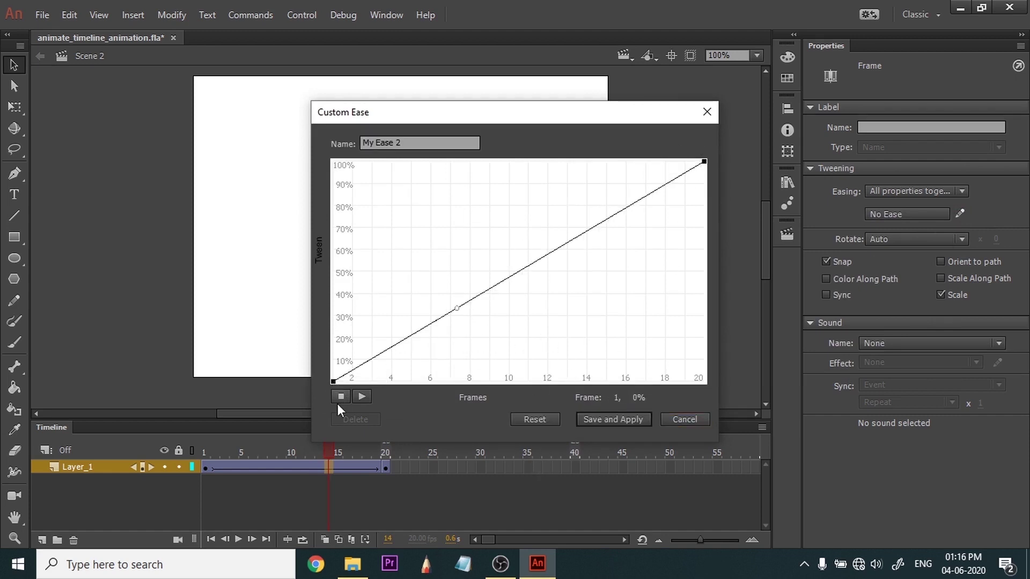
left_click_drag(460, 308, 587, 370)
left_click(706, 162)
left_click_drag(576, 237, 476, 161)
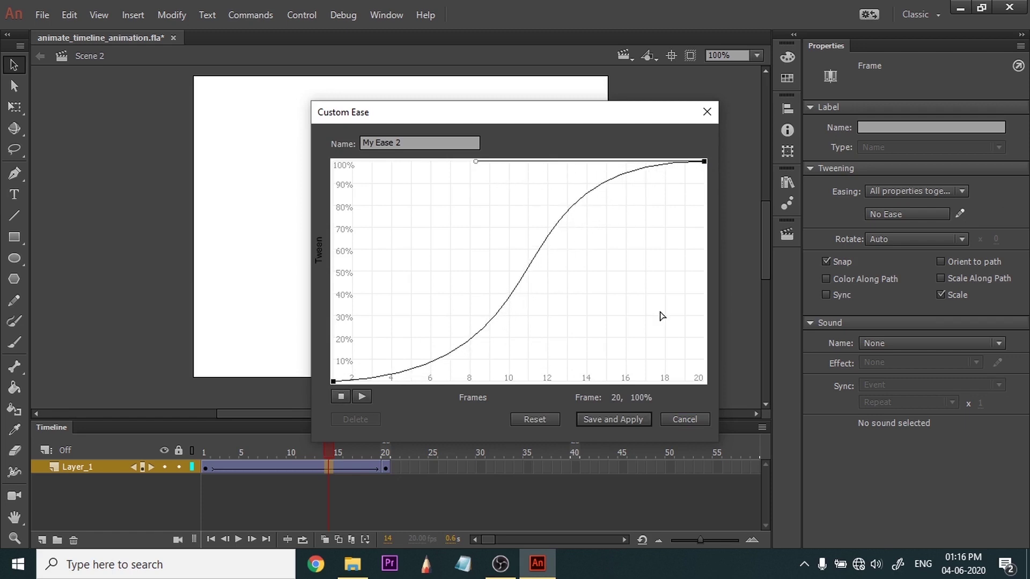
left_click(606, 420)
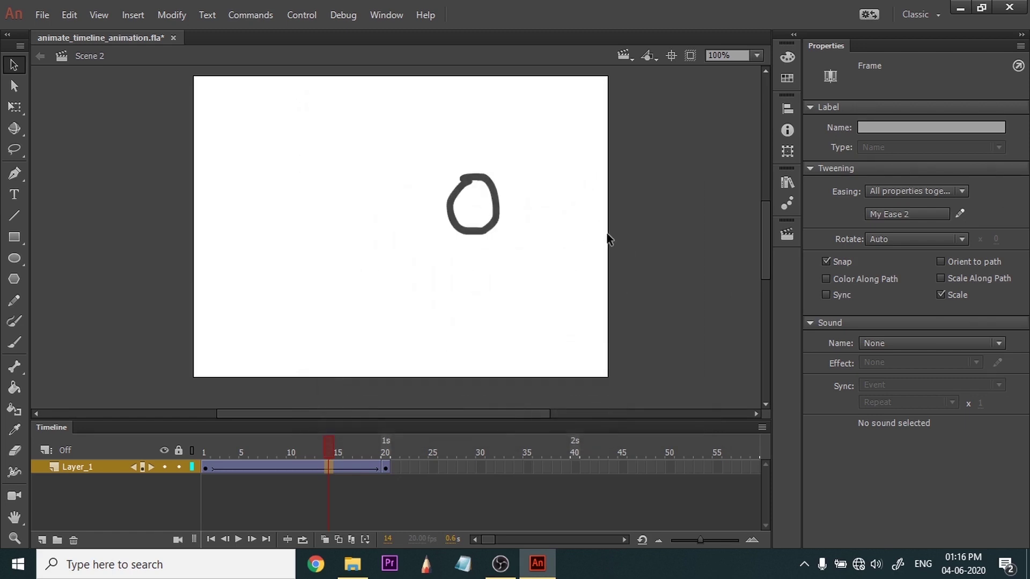
Play the circle's eased classic tween repeatedly from frame 1 to examine its acceleration and slowdown.
key("Return")
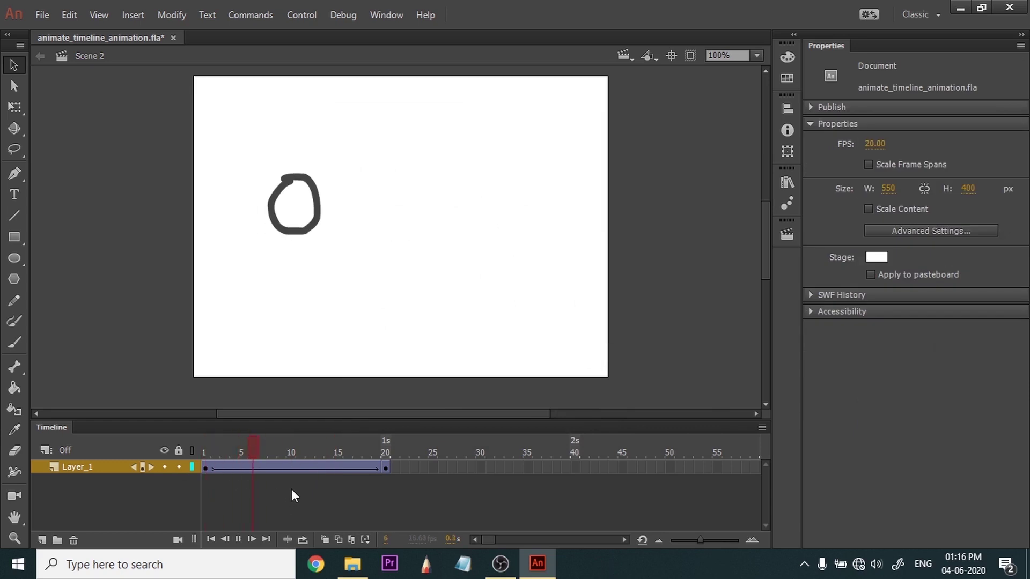
left_click(205, 465)
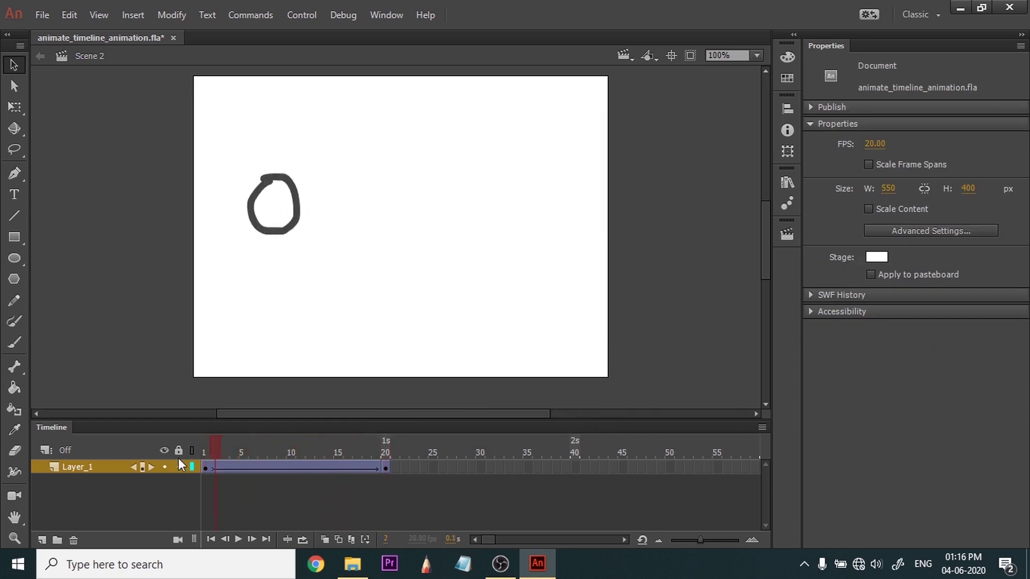
key("Return")
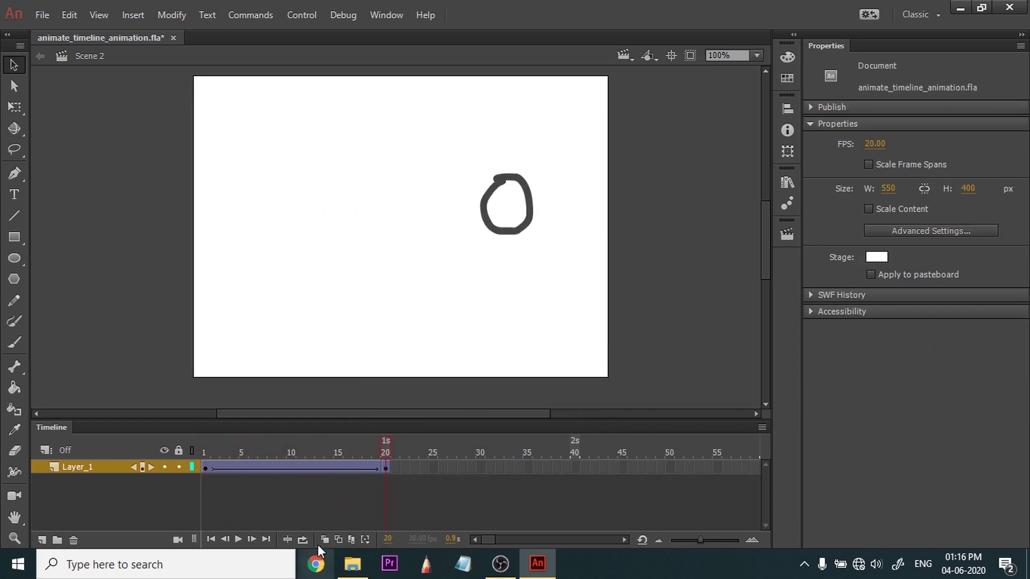
left_click(204, 453)
key("Return")
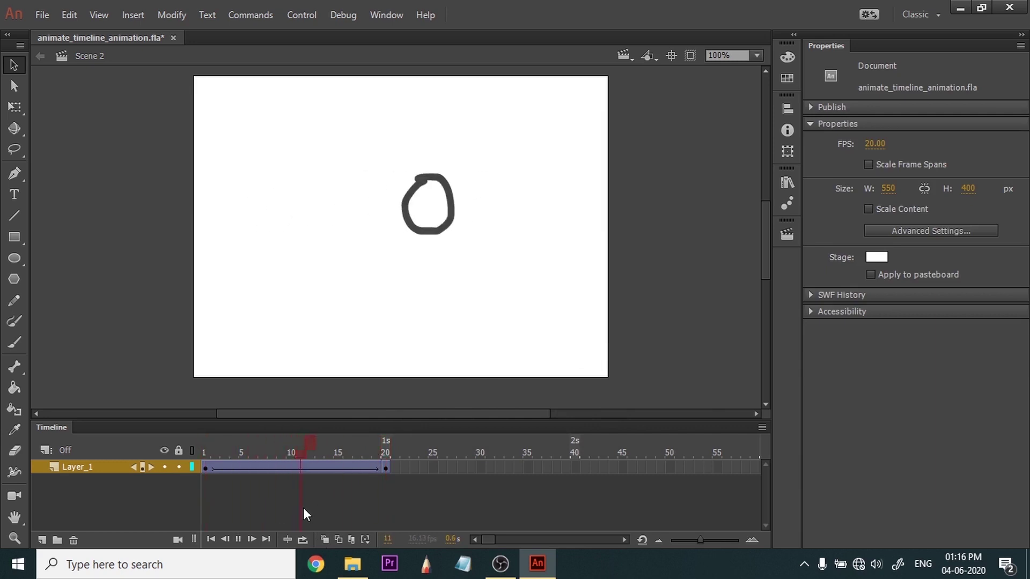
Select the circle's classic tween in Layer_1 and set its rotation direction to CW.
left_click(289, 452)
left_click(317, 467)
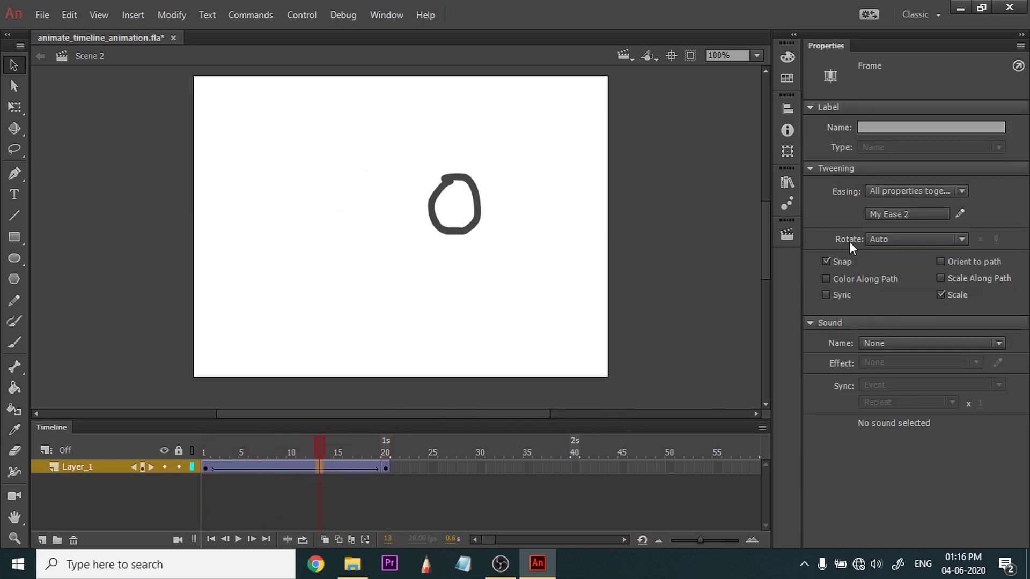
left_click(915, 239)
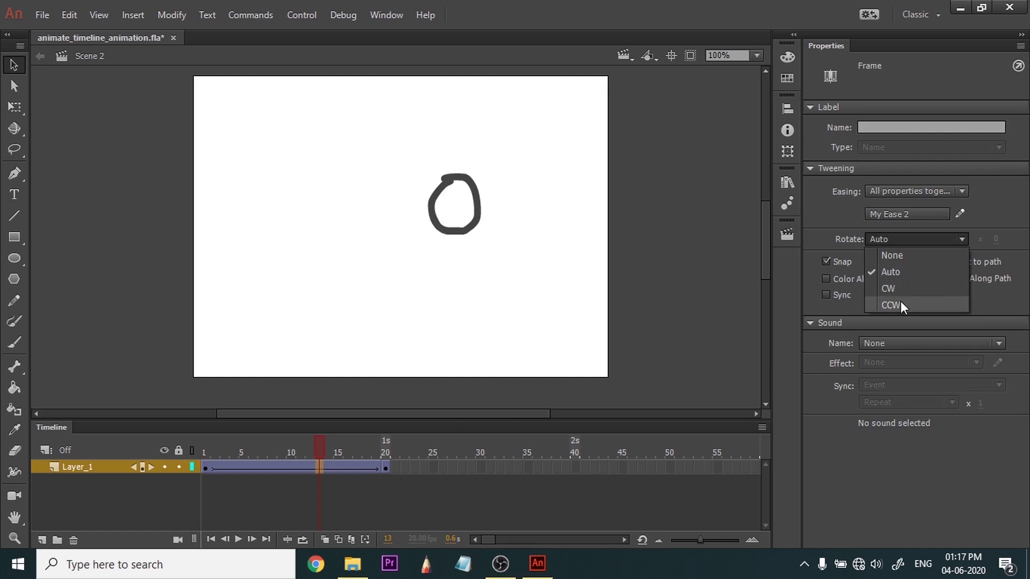
left_click(897, 273)
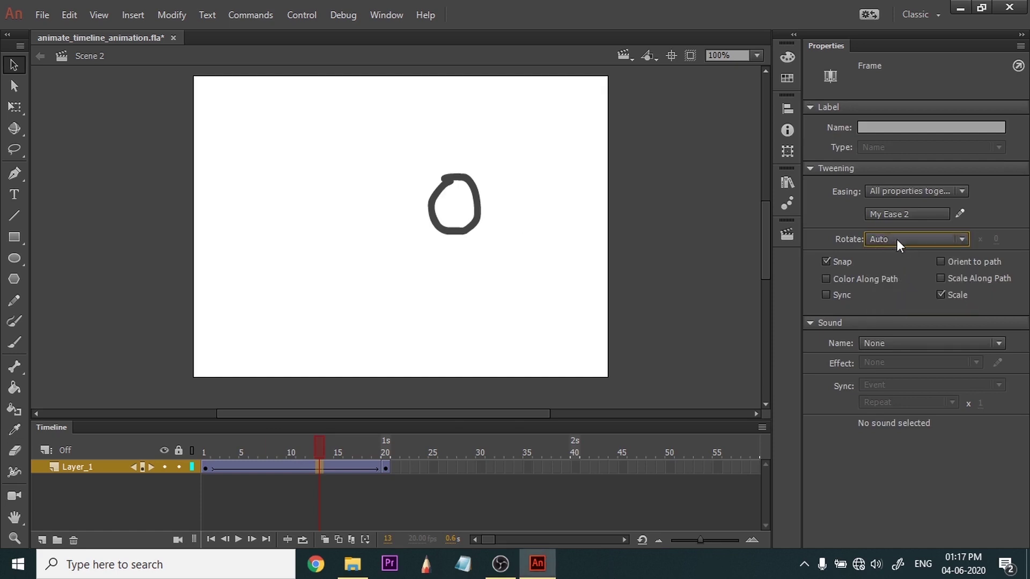
left_click(895, 238)
left_click(899, 293)
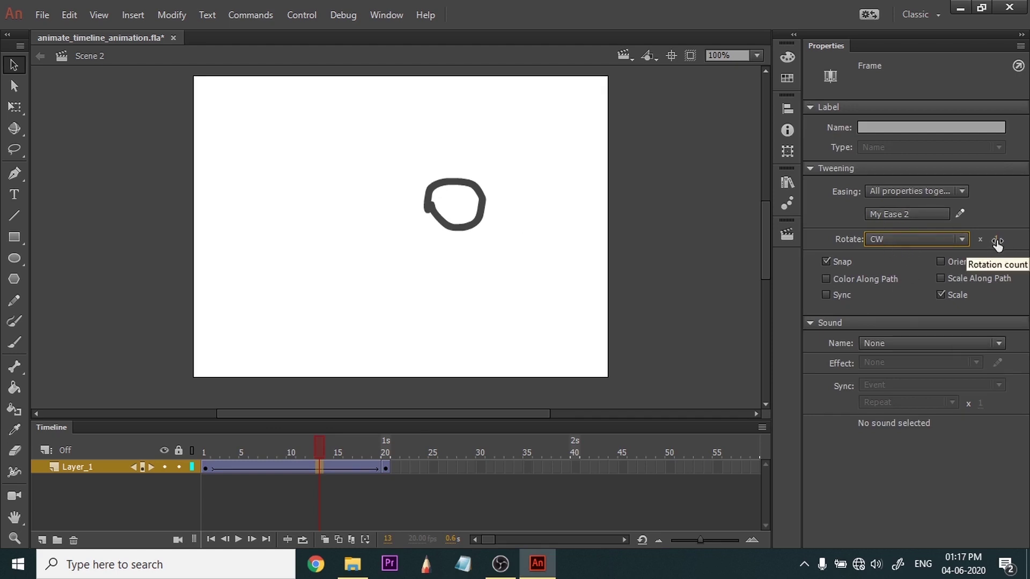
Scrub through the circle's classic tween and check its rotation count to examine the clockwise spin.
left_click(207, 452)
left_click_drag(218, 450, 413, 434)
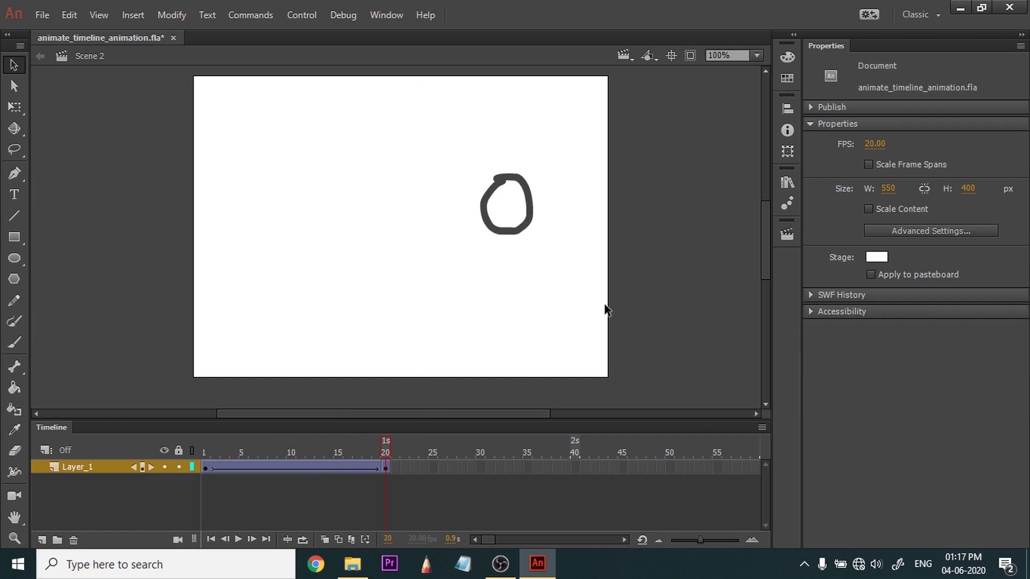
mouse_move(340, 455)
left_mouse_down()
mouse_move(319, 455)
mouse_move(328, 451)
left_mouse_up()
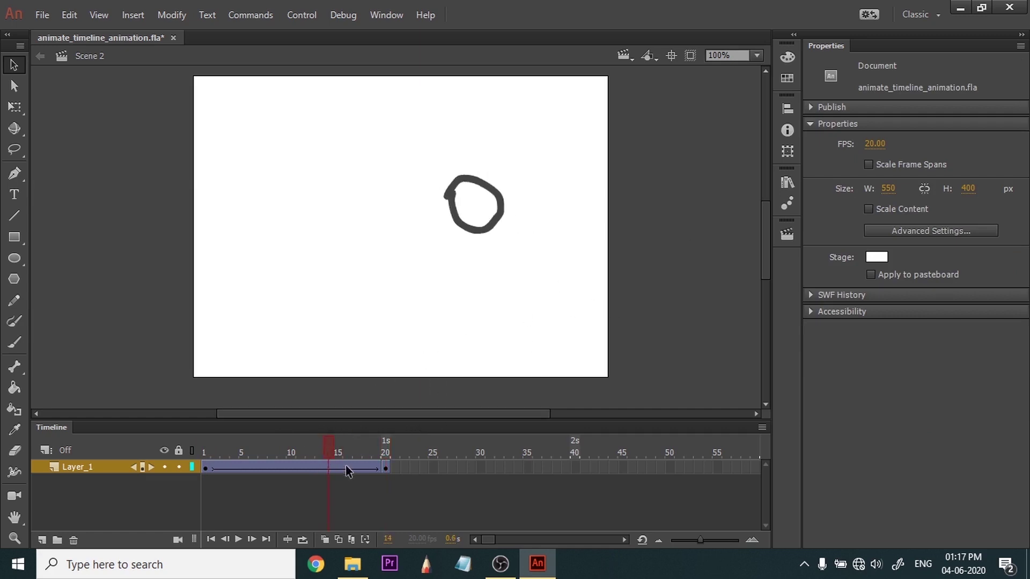
left_click(348, 466)
left_click(995, 241)
left_click_drag(355, 453, 289, 440)
Move the circle slightly down at frame 10 of the classic tween and play the animation from frame 1.
left_click(308, 468)
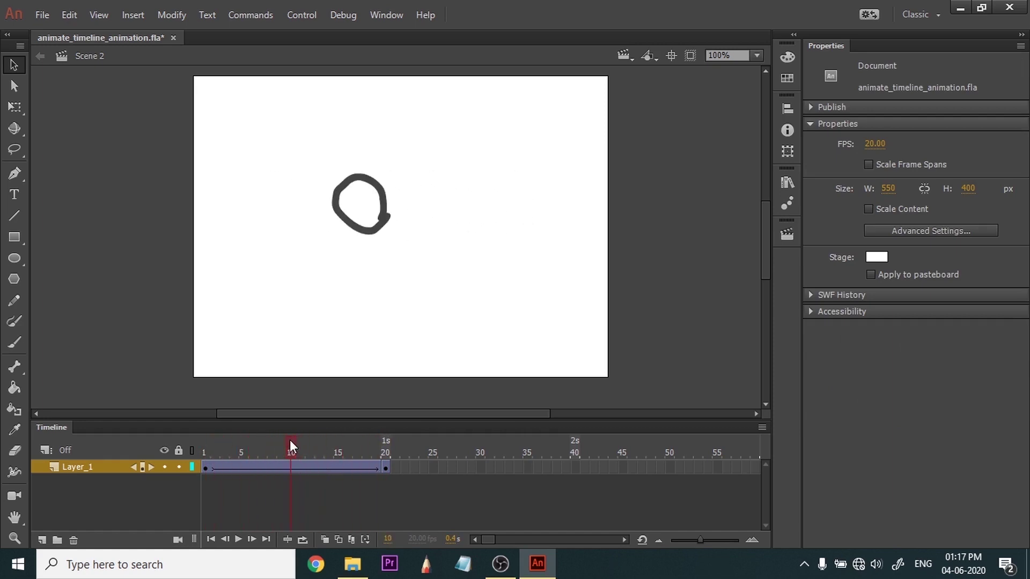
left_click(294, 468)
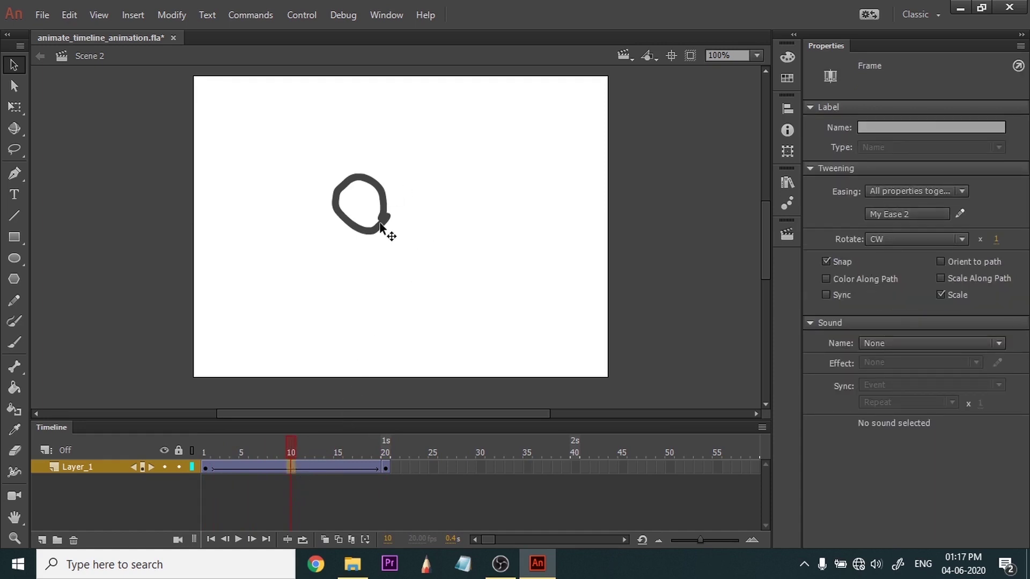
mouse_move(382, 239)
left_mouse_down()
mouse_move(392, 263)
mouse_move(397, 252)
left_mouse_up()
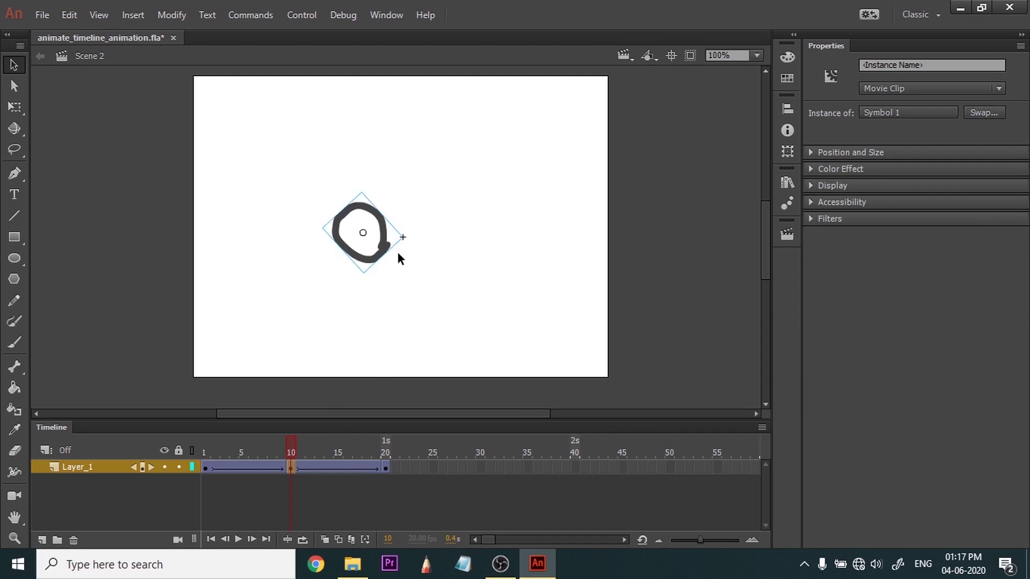
mouse_move(203, 439)
left_mouse_down()
mouse_move(329, 449)
mouse_move(205, 450)
left_mouse_up()
key("Return")
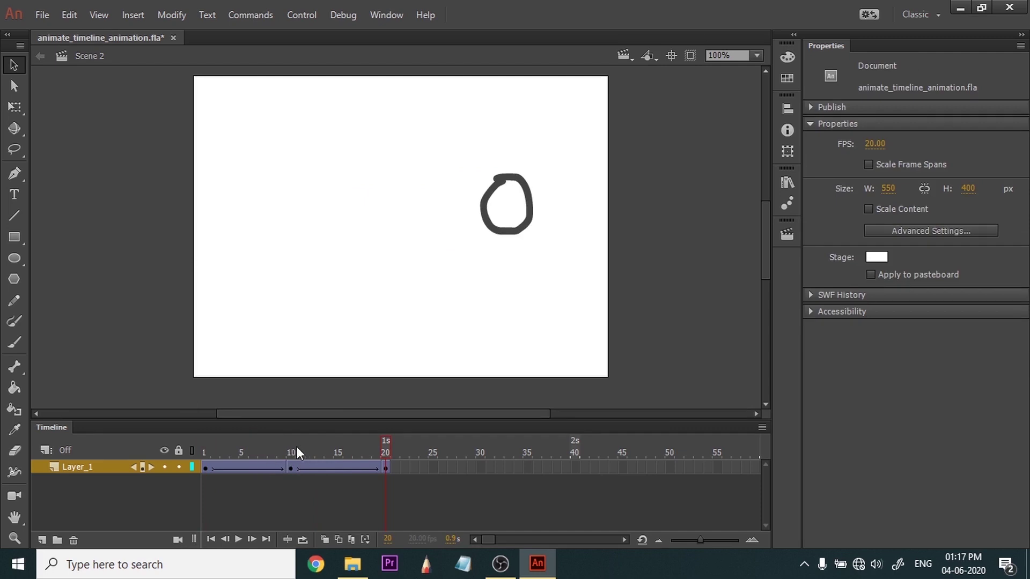
Duplicate the circle's animation frames into frames 21 to 40 of Layer_1 and reverse the copied frames.
left_click_drag(386, 468, 578, 468)
left_click(391, 494)
right_click(539, 472)
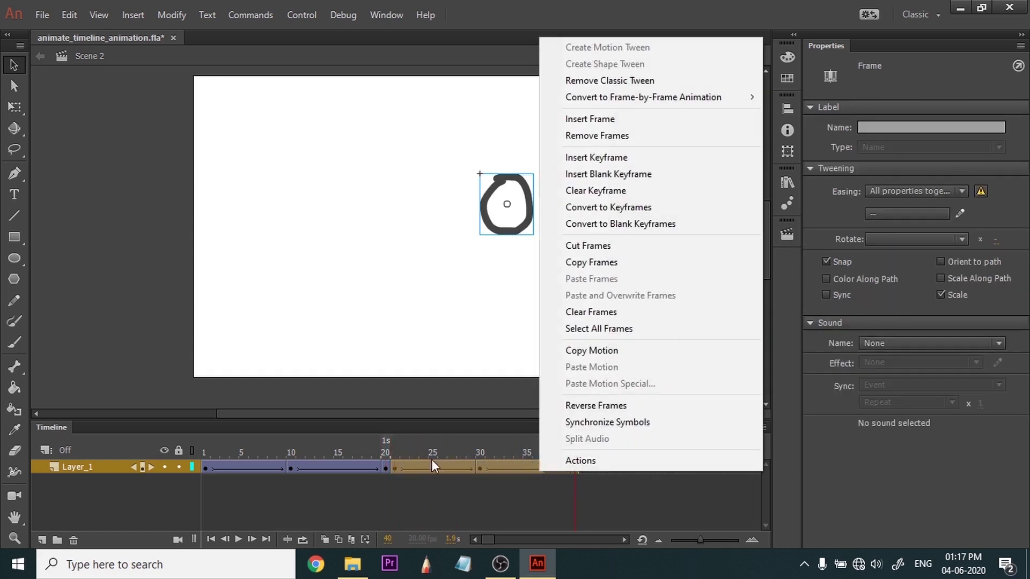
left_click(654, 406)
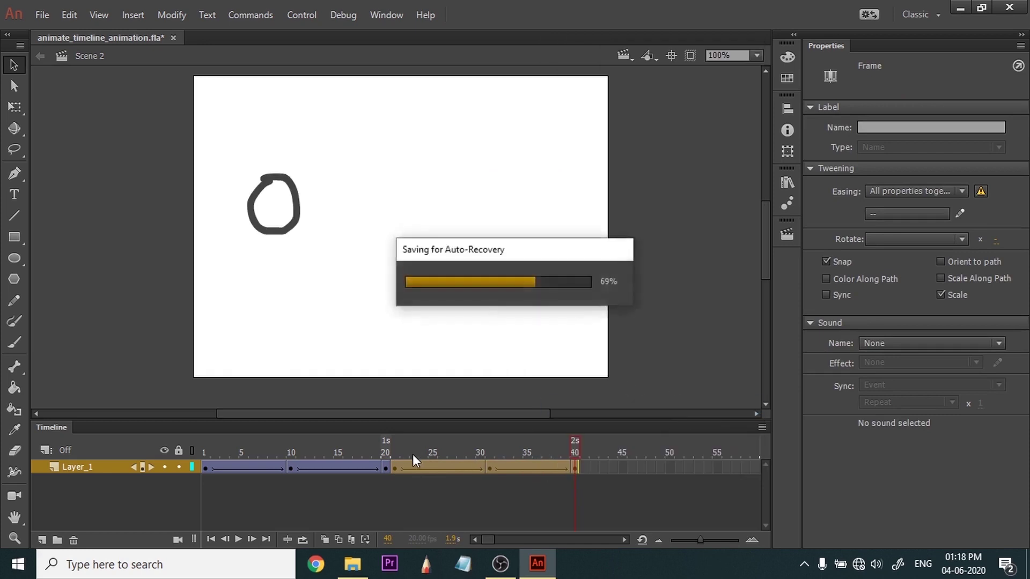
Turn on looped playback for frames 1 to 40 and play the circle's forward and reversed animation.
left_click_drag(385, 449, 232, 445)
left_click_drag(306, 443, 170, 483)
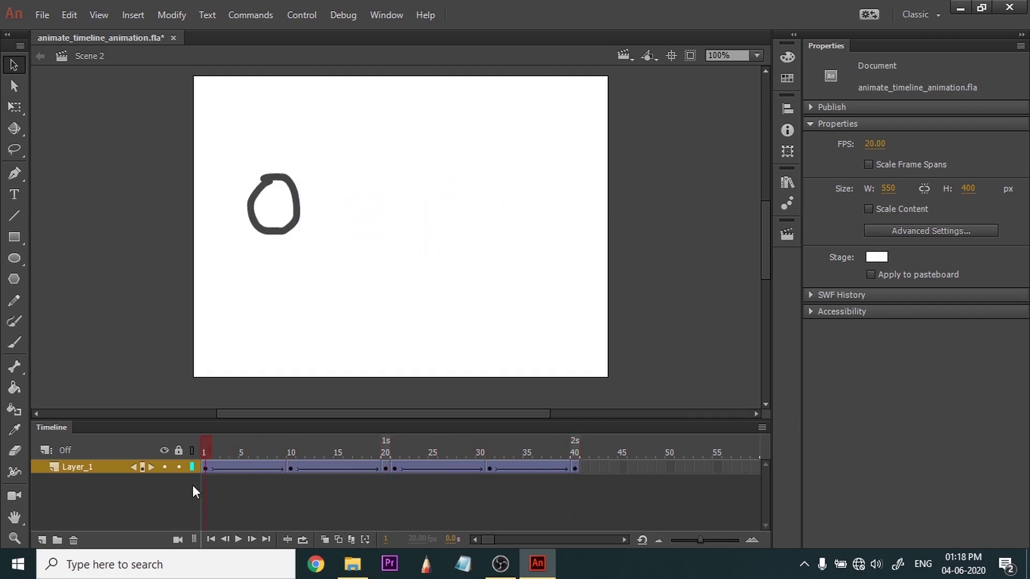
left_click(304, 540)
left_click_drag(280, 456, 578, 448)
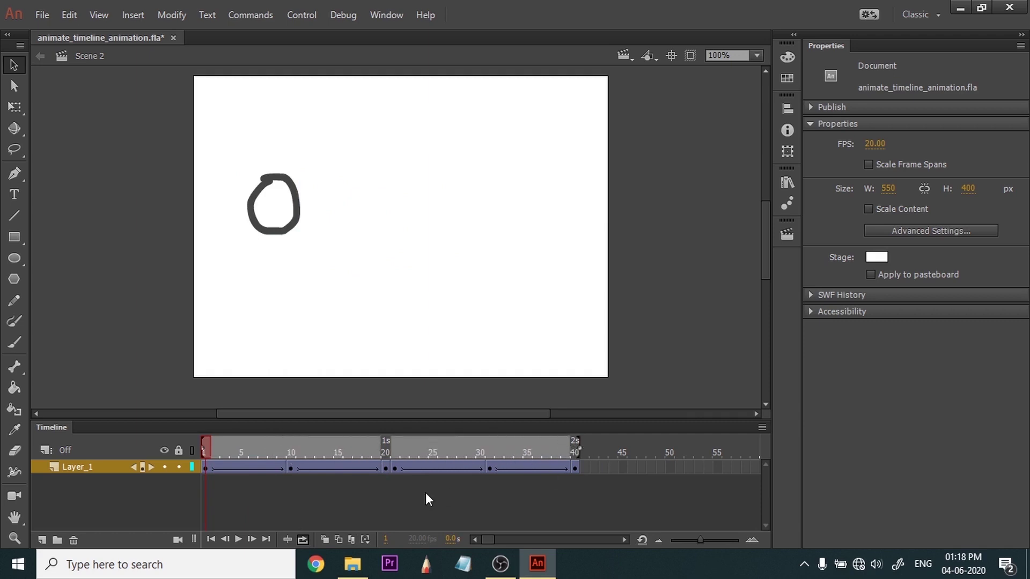
key("Return")
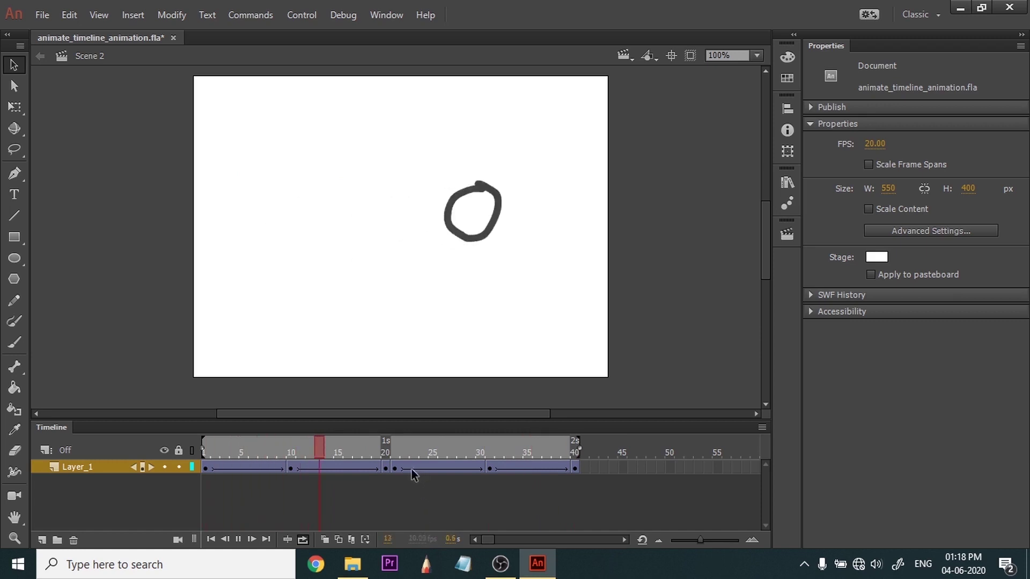
Select the first classic tween of the reversed frames at frame 23 and open its rotation direction options.
left_click(390, 453)
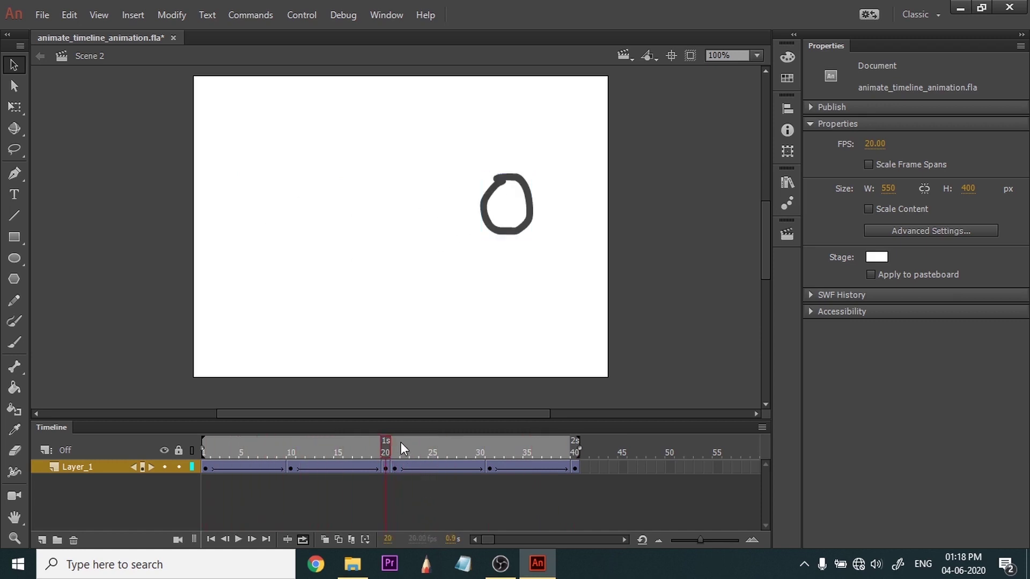
left_click_drag(400, 449, 407, 451)
left_click(413, 469)
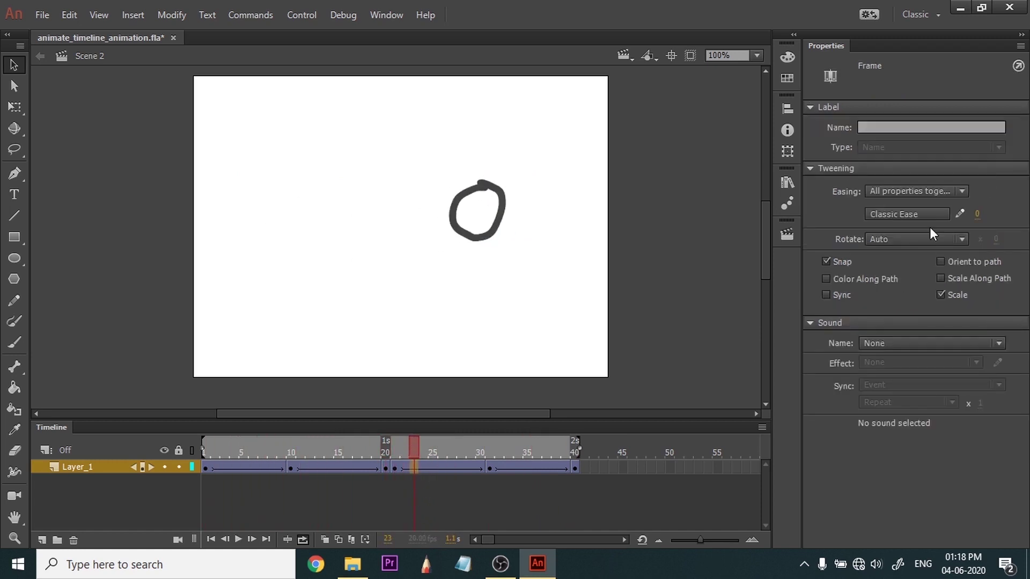
left_click(961, 240)
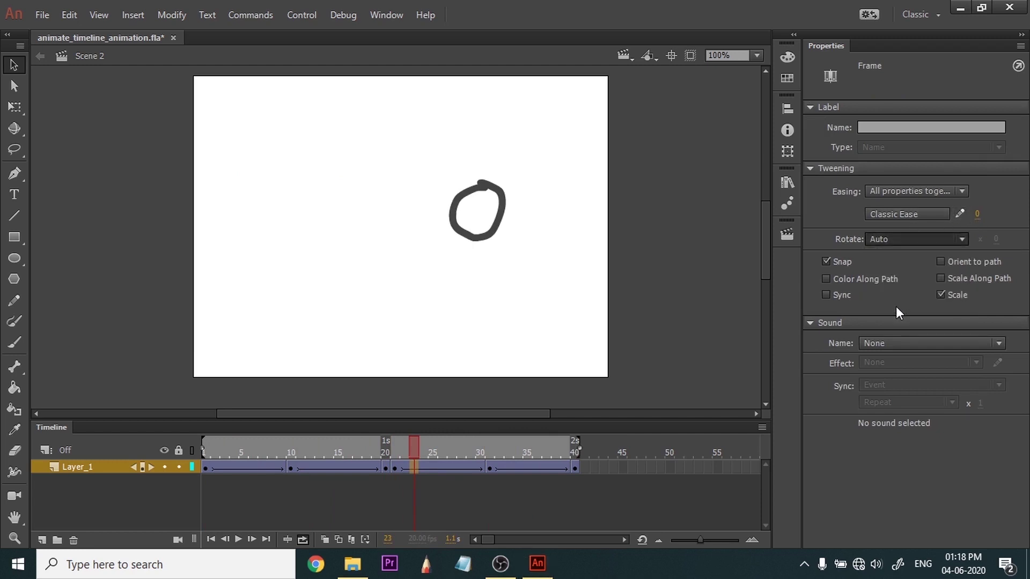
Play the circle animation from frame 1 and bring the playhead to about frame 23 to examine the rotation.
left_click(894, 306)
left_click(204, 452)
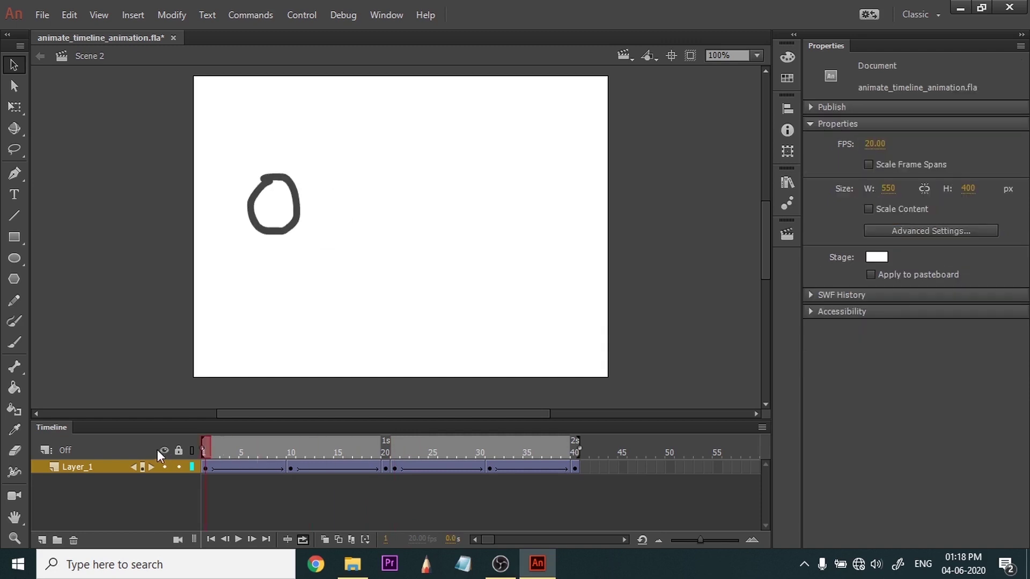
key("Return")
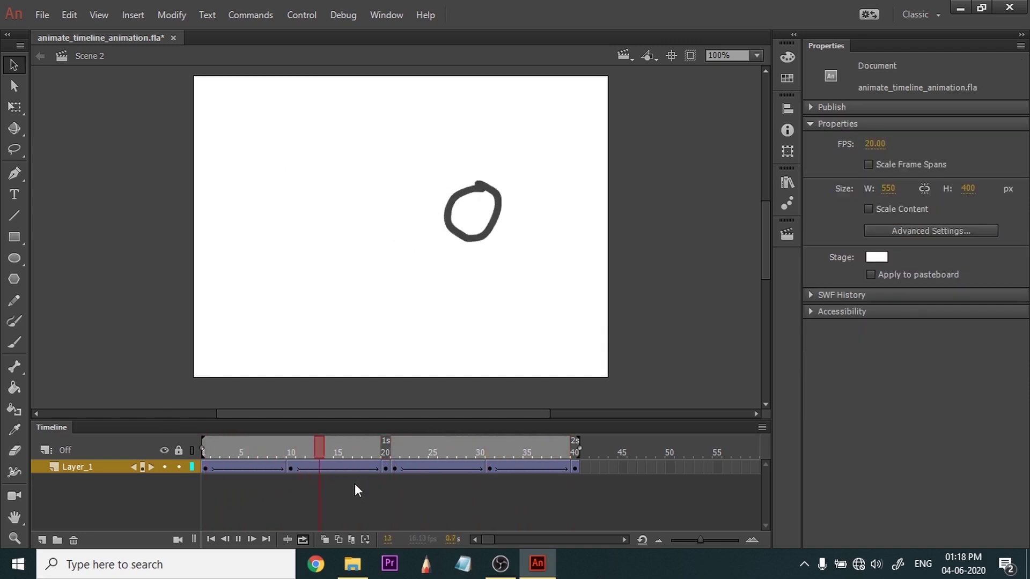
left_click_drag(388, 445, 404, 466)
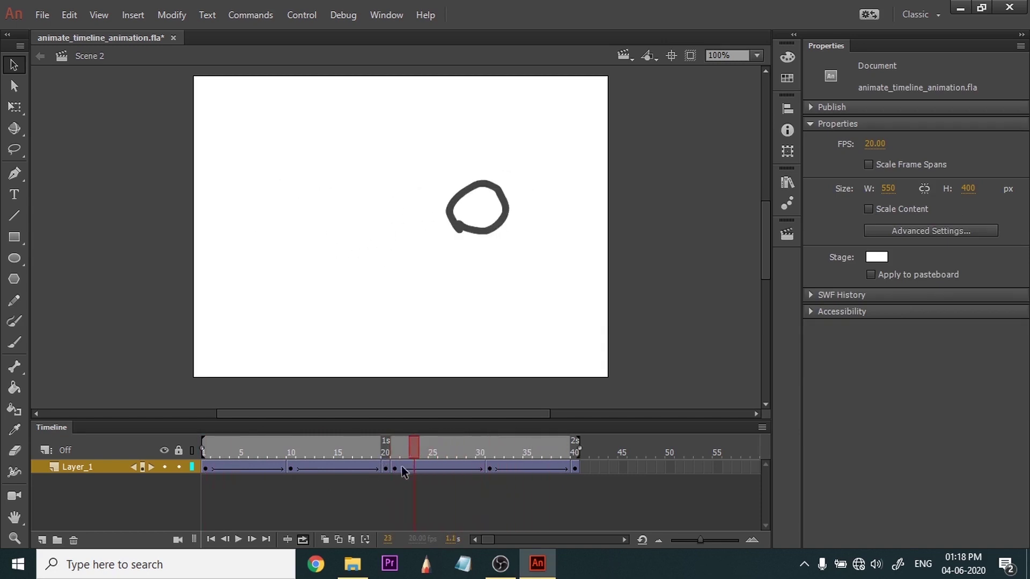
Apply a custom S-shaped ease curve, slow at start and end, to the classic tween starting at frame 21.
left_click(395, 468)
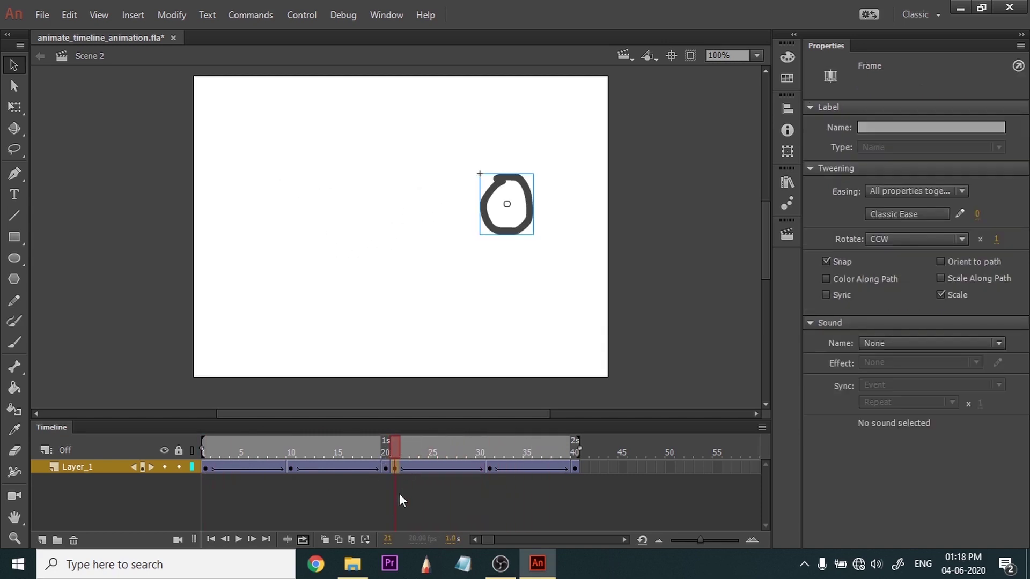
left_click(959, 214)
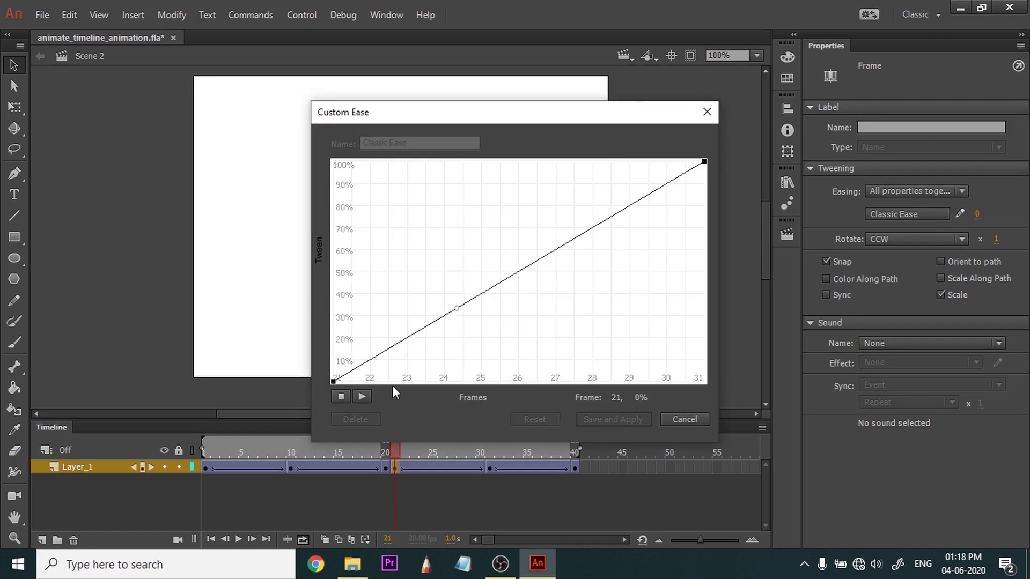
left_click_drag(464, 315, 521, 385)
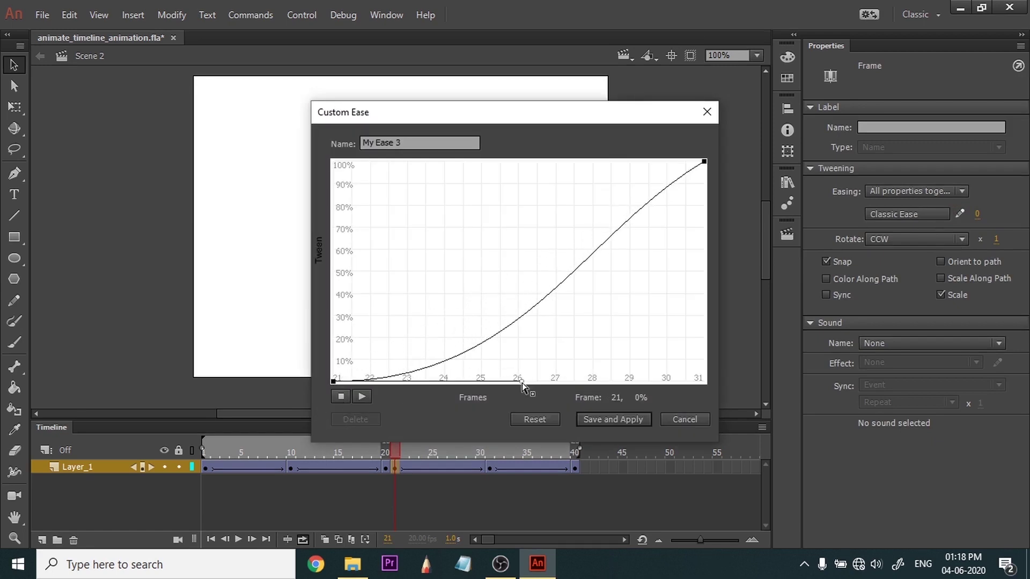
left_click(704, 162)
left_click_drag(581, 234, 490, 167)
left_click(332, 381)
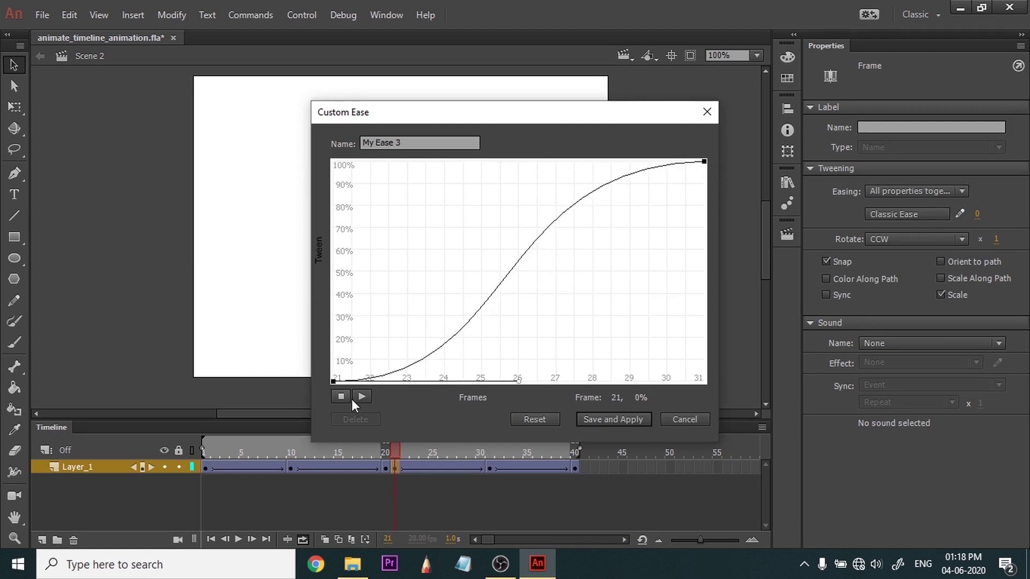
left_click_drag(521, 381, 561, 385)
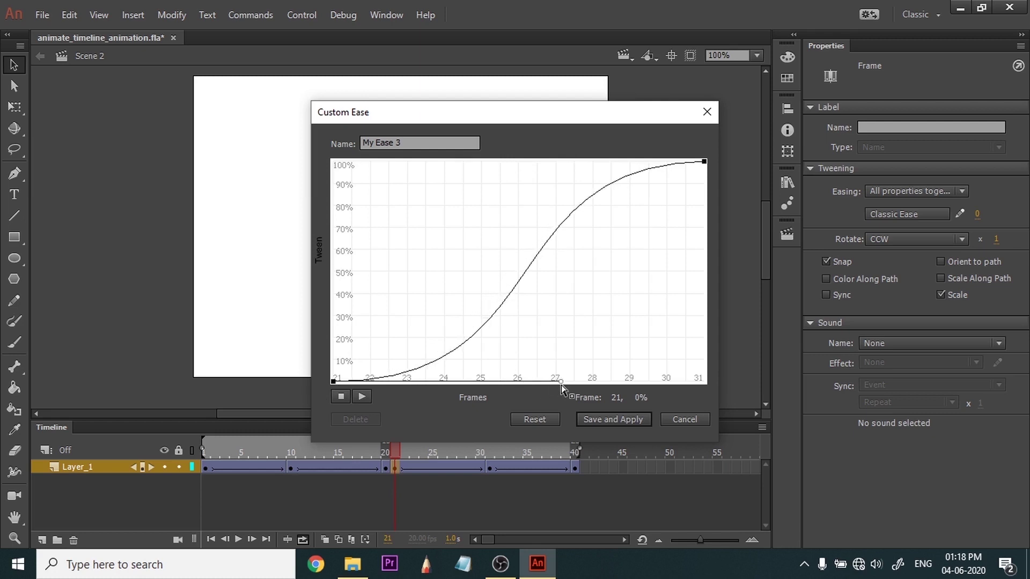
left_click(606, 422)
Play the animation from frame 1 to preview the eased motion, and return the playhead to the start.
left_click(203, 450)
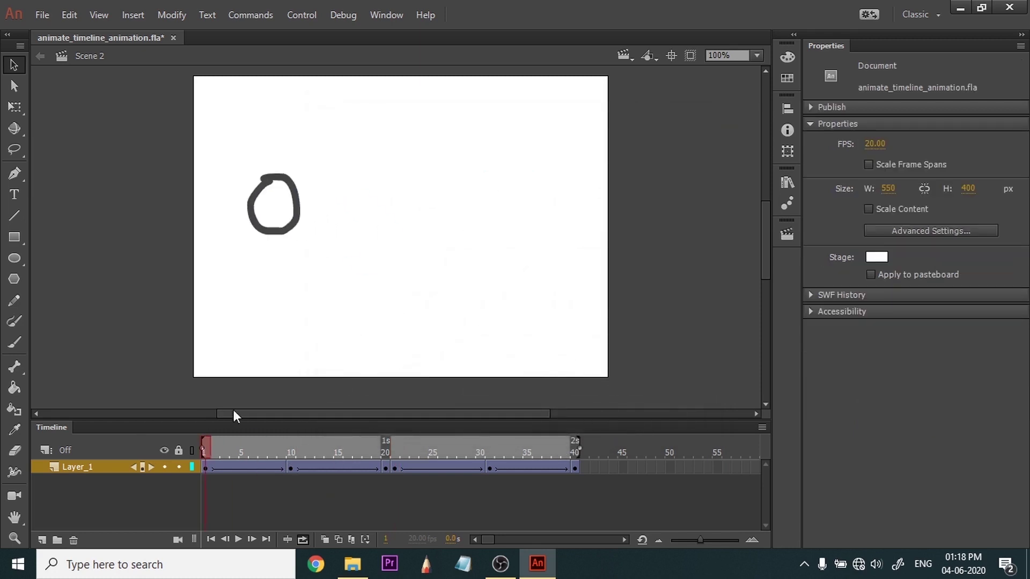
key("Return")
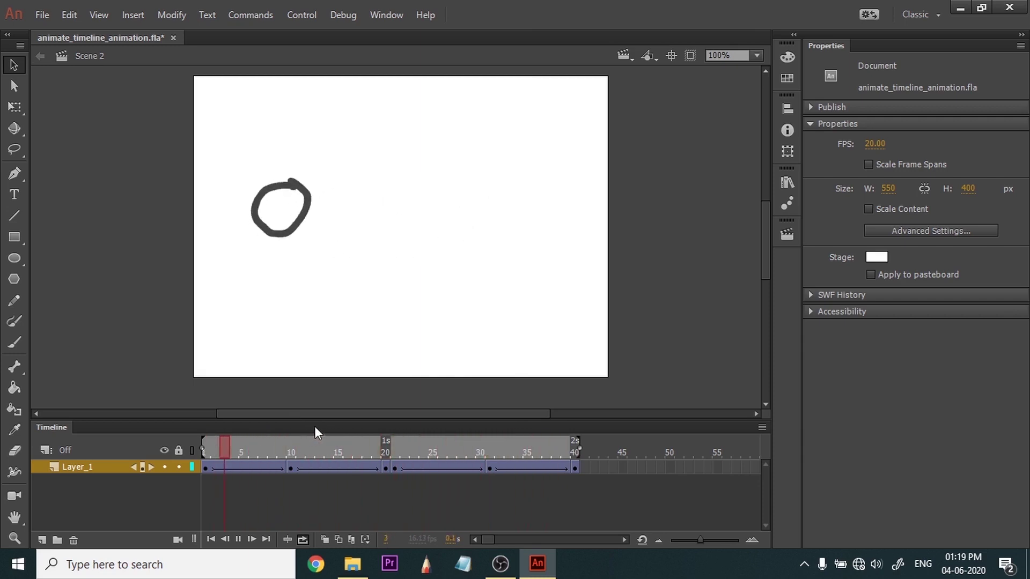
key("Return")
left_click_drag(539, 418, 205, 445)
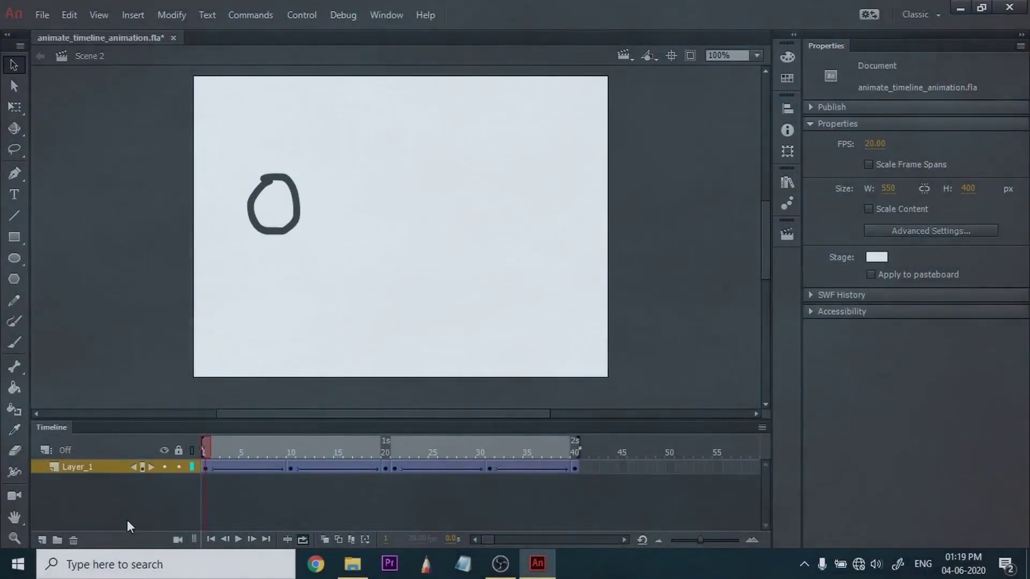
Add a new scene and draw a rough square outline with the Brush tool on frame 1.
left_click(787, 233)
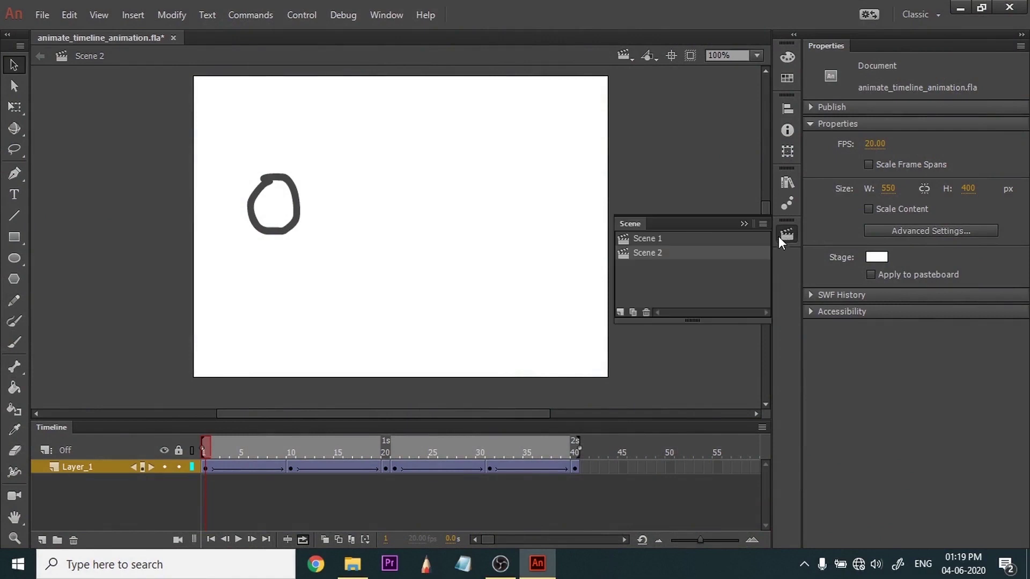
left_click(620, 312)
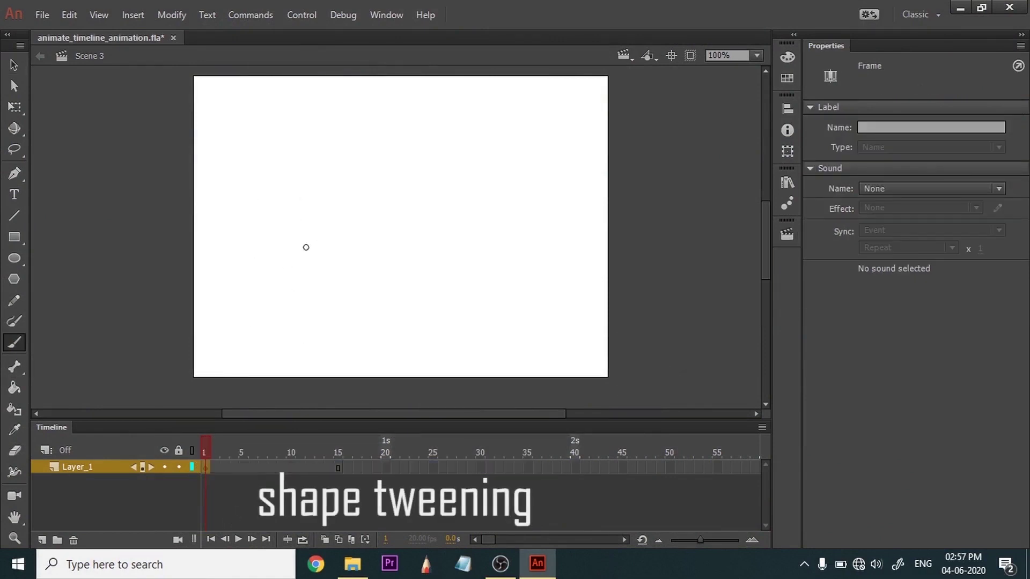
mouse_move(236, 173)
left_mouse_down()
mouse_move(266, 169)
mouse_move(295, 216)
mouse_move(278, 226)
mouse_move(235, 230)
mouse_move(230, 181)
mouse_move(258, 164)
left_mouse_up()
key("ctrl+z")
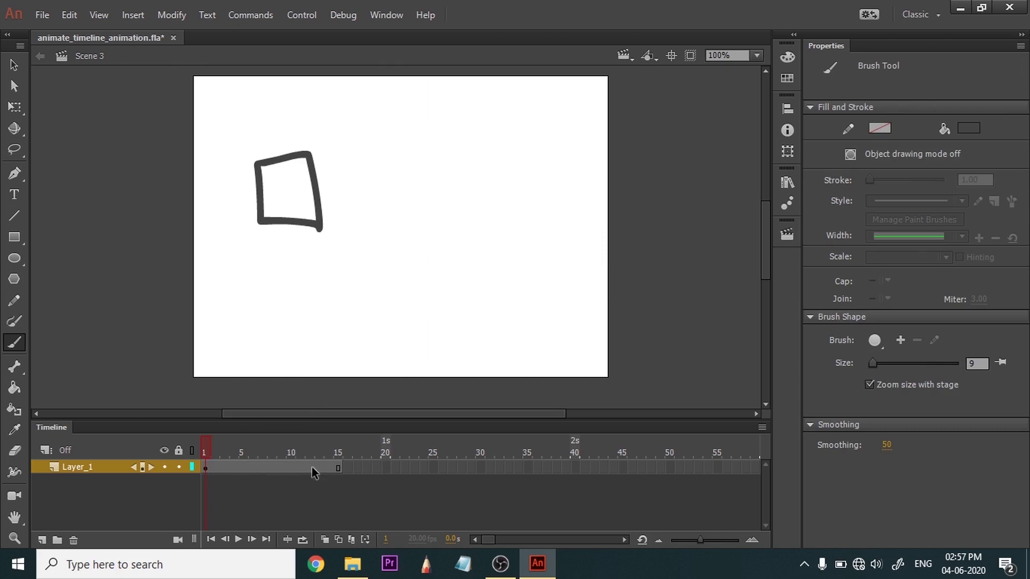
Create a shape tween on the Layer_1 frame span that runs from frame 1 to frame 15.
left_click(339, 466)
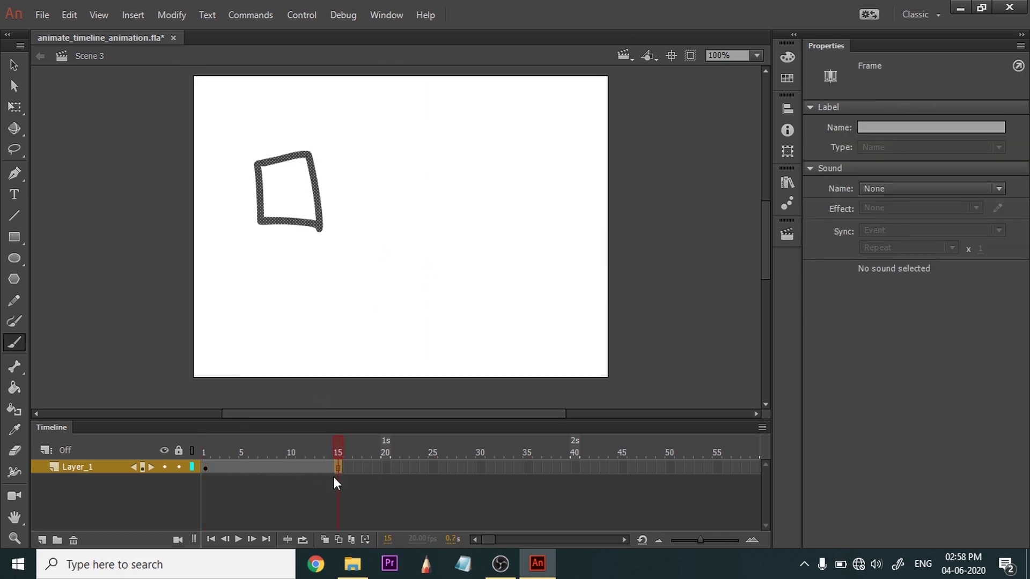
left_click(328, 450)
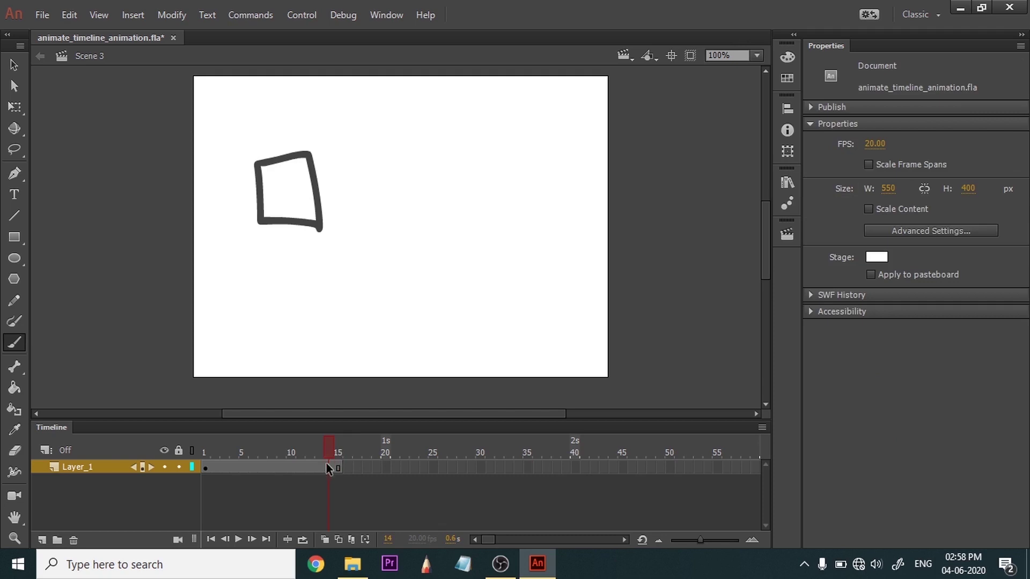
right_click(327, 466)
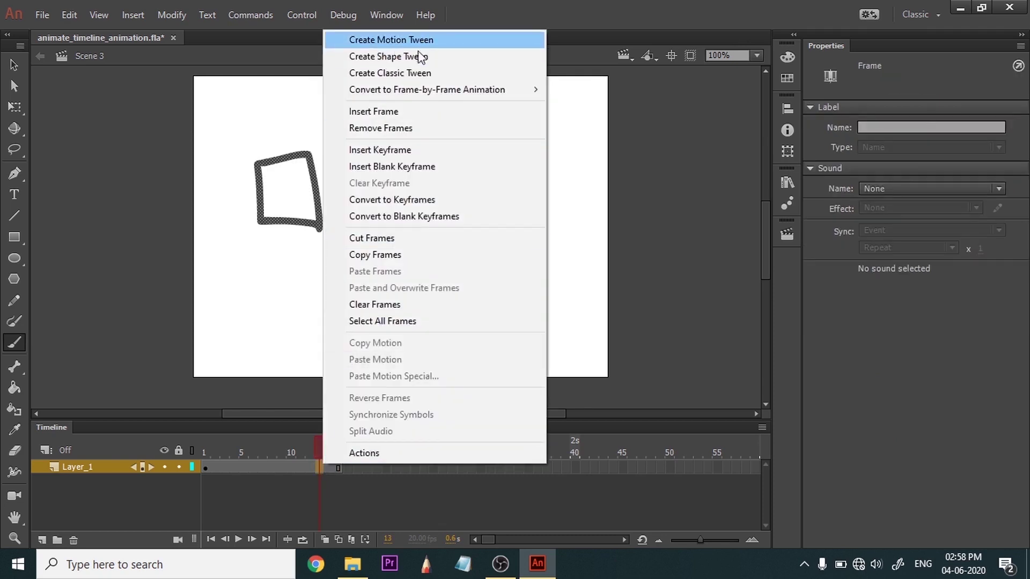
left_click(422, 56)
Insert a keyframe at frame 15, replace its square with a new brush-drawn closed shape, and return the playhead to frame 1.
left_click(328, 449)
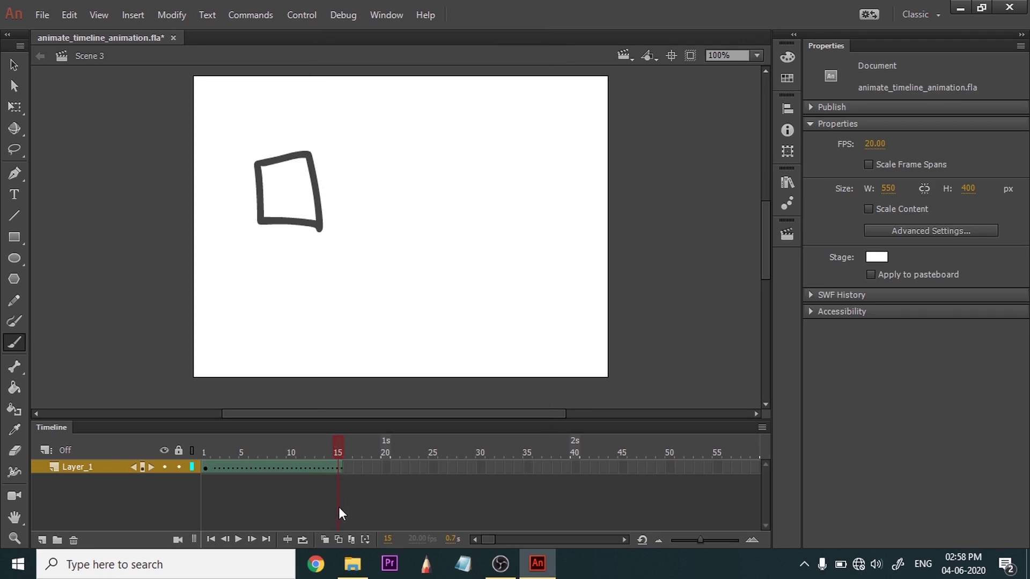
key("F6")
key("v")
left_click(298, 228)
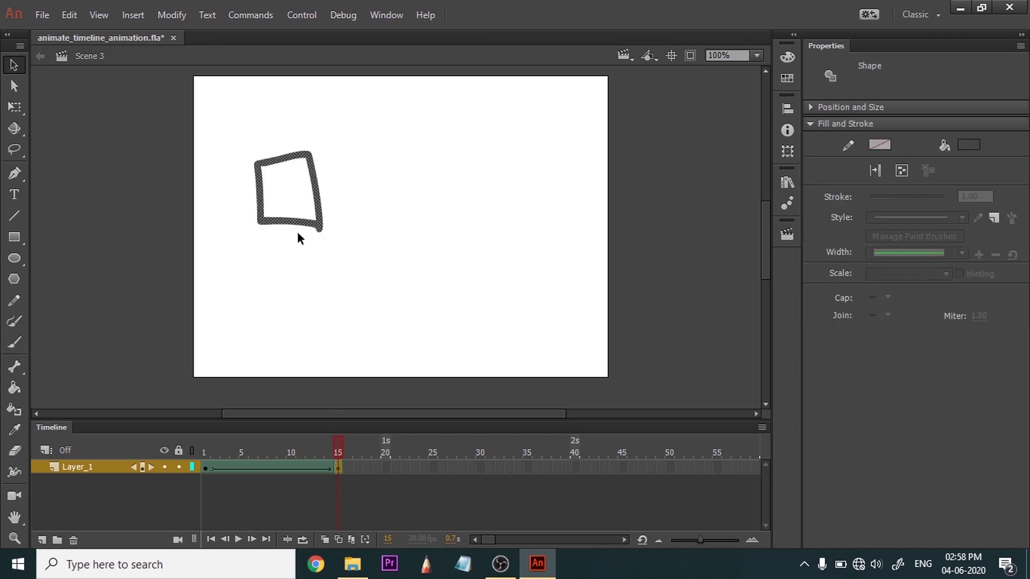
key("Delete")
key("b")
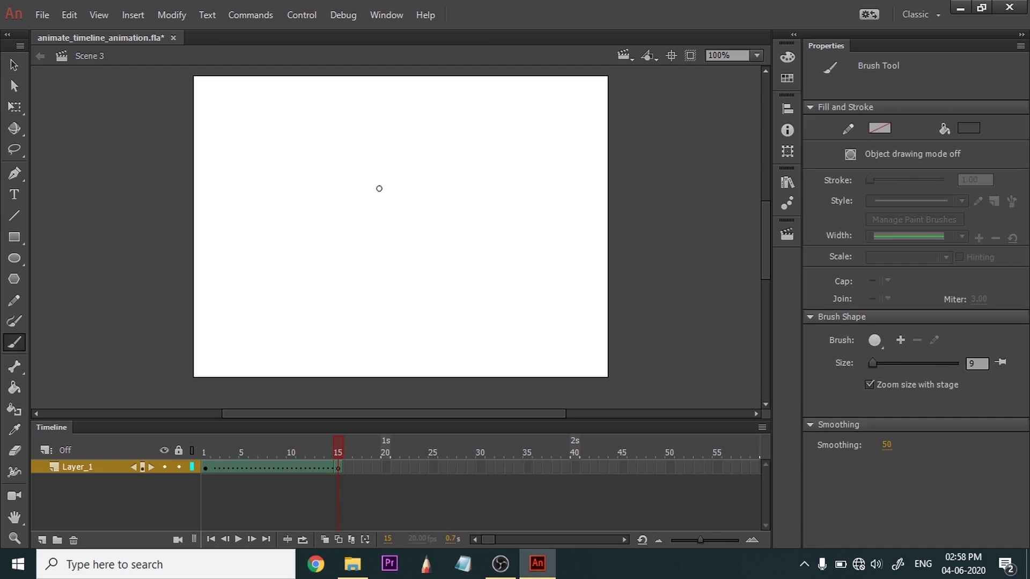
mouse_move(366, 158)
left_mouse_down()
mouse_move(337, 183)
mouse_move(348, 230)
mouse_move(396, 230)
mouse_move(406, 189)
mouse_move(365, 157)
left_mouse_up()
left_click_drag(338, 443, 194, 442)
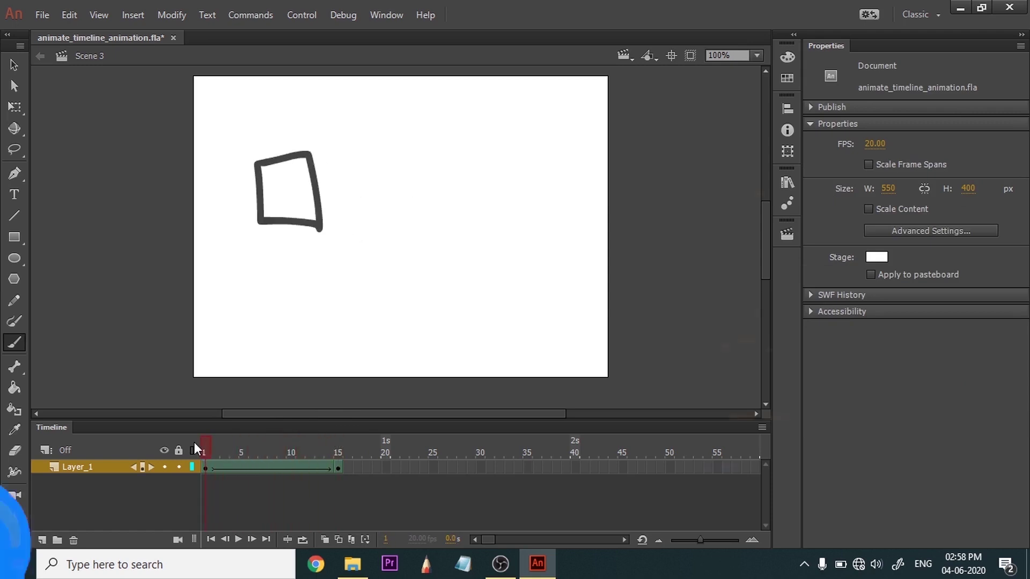
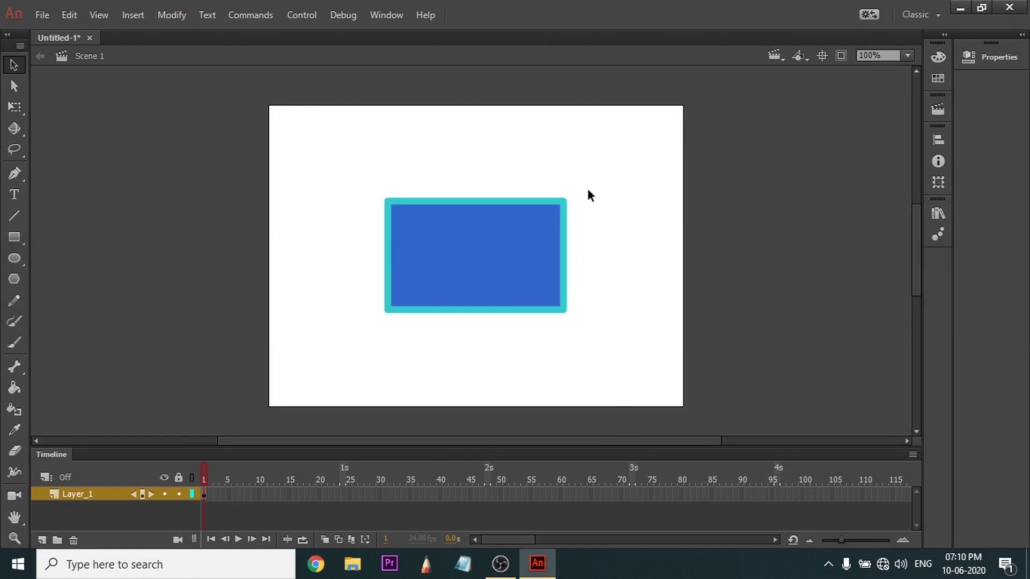
Convert the blue rectangle together with its cyan border into a Movie Clip symbol.
mouse_move(608, 189)
left_mouse_down()
mouse_move(434, 314)
mouse_move(360, 338)
left_mouse_up()
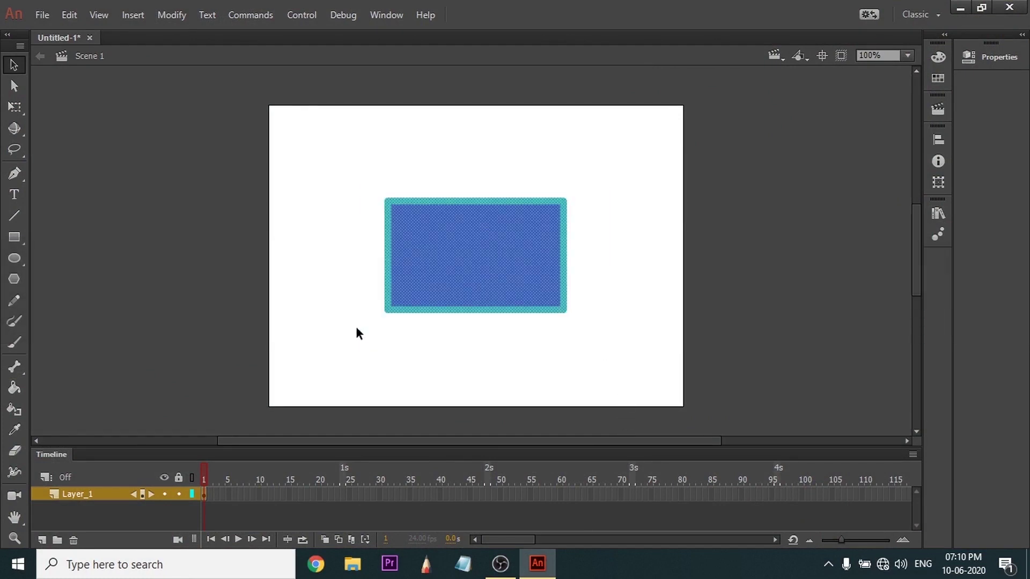
right_click(455, 255)
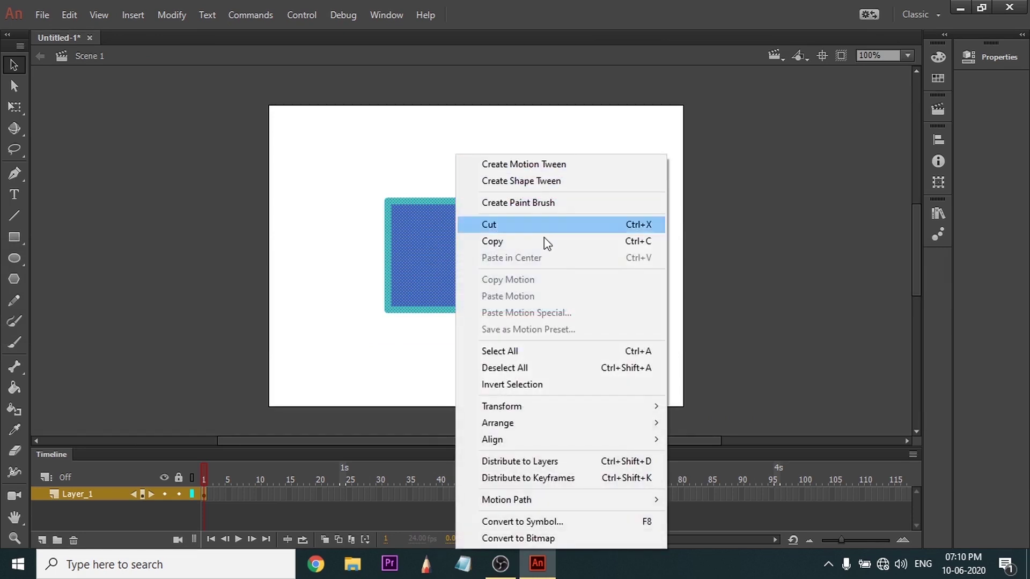
left_click(569, 521)
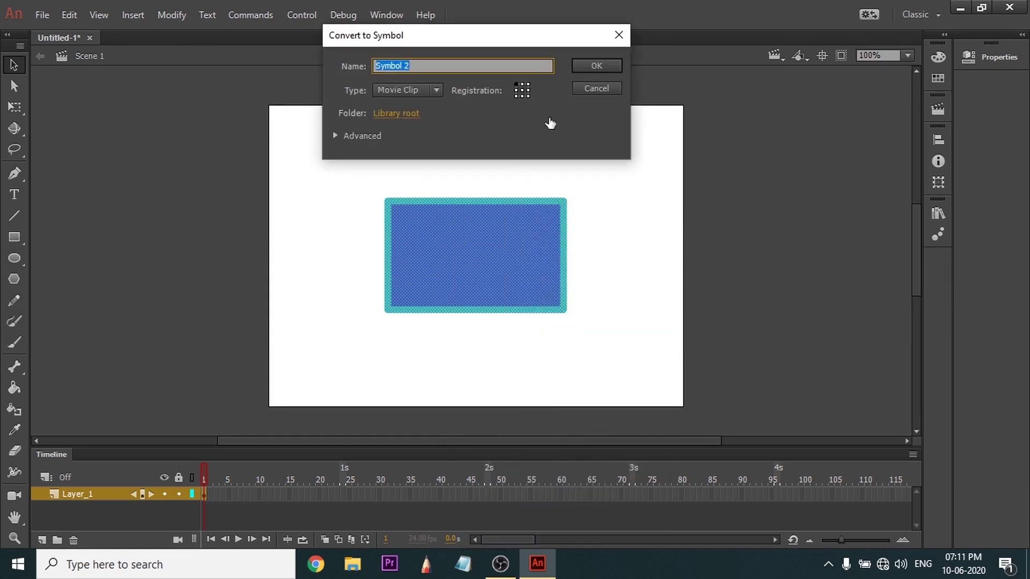
left_click(596, 65)
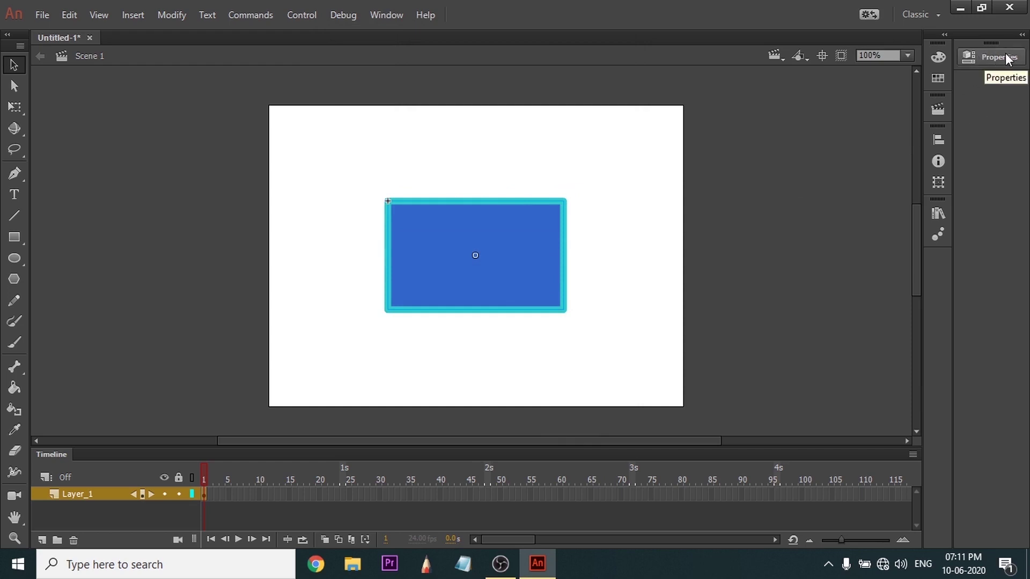
Show the symbol instance's properties and examine its Position and Size and 3D Position and View settings.
left_click(1022, 34)
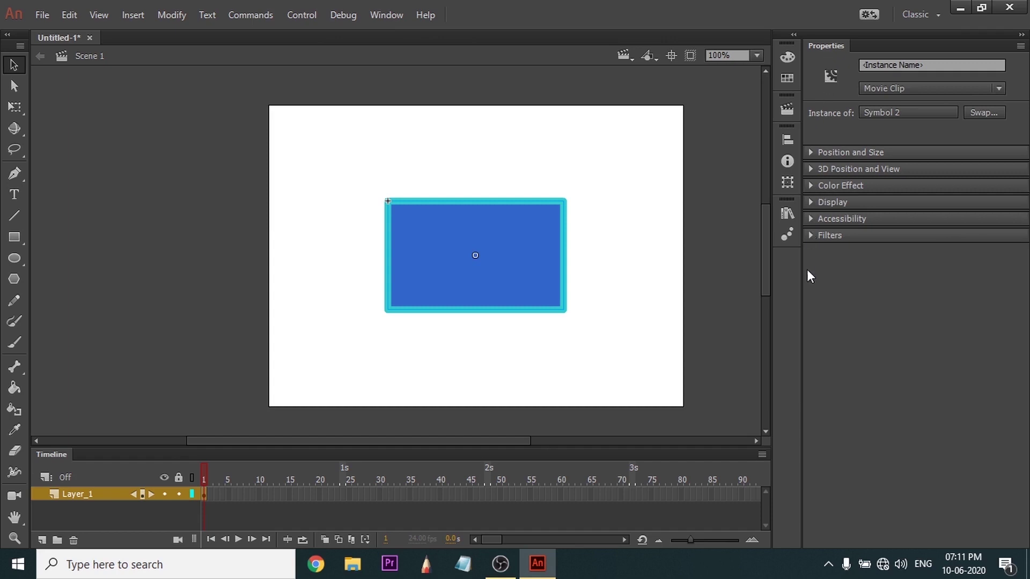
left_click(810, 153)
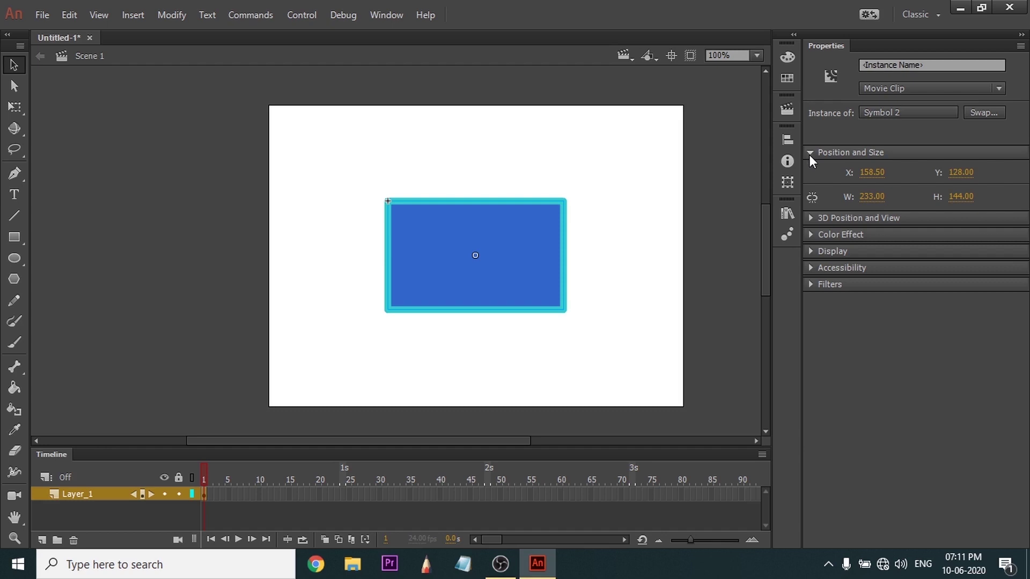
left_click(809, 153)
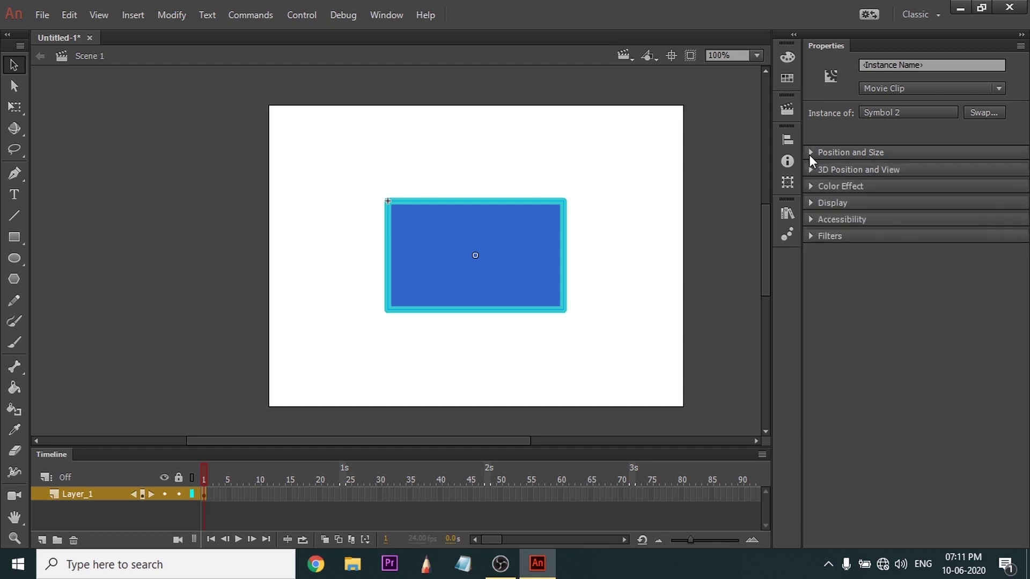
left_click(811, 169)
left_click(811, 169)
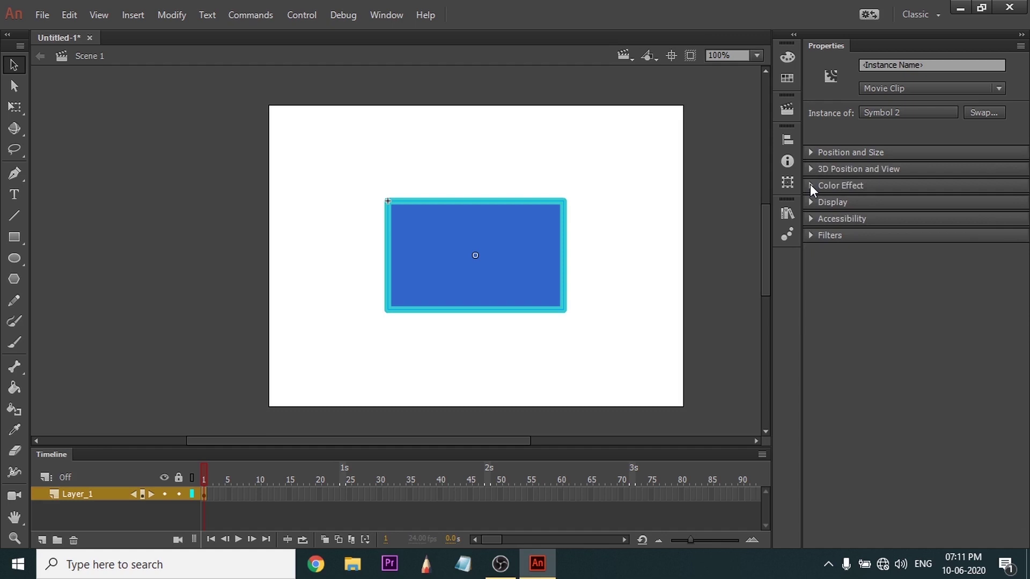
Apply the Brightness color effect to the rectangle symbol and adjust its brightness level.
left_click(810, 184)
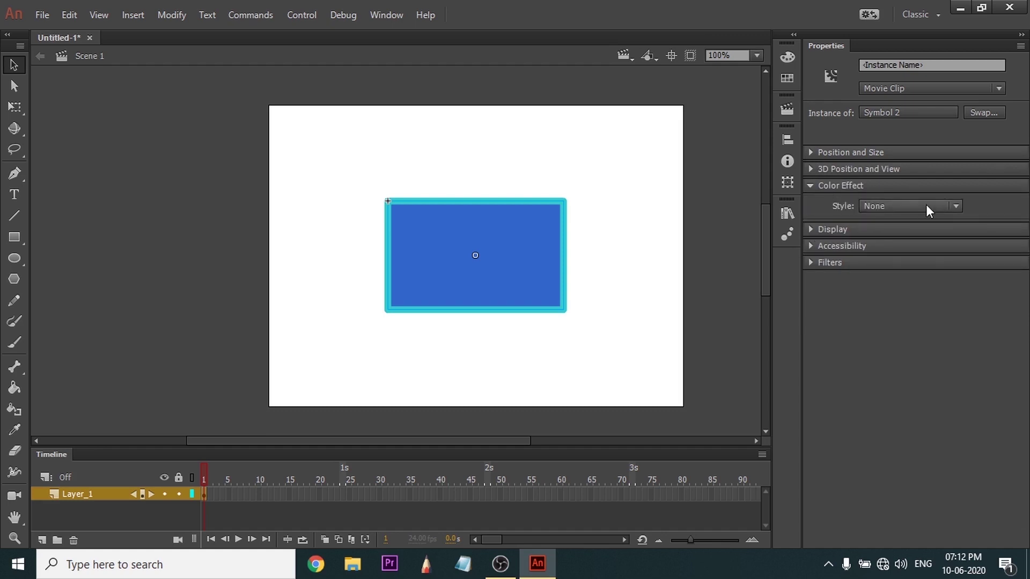
left_click(926, 205)
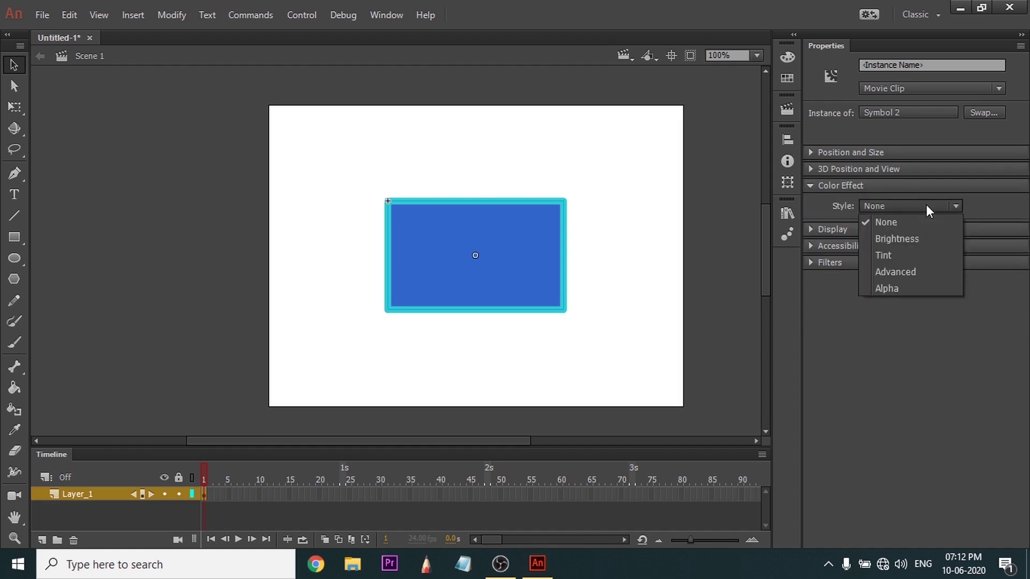
left_click(907, 239)
left_click_drag(914, 230, 899, 253)
Switch the symbol's color effect to Tint at 58% with red 100, green 116 and blue 255.
left_click(926, 207)
left_click(901, 256)
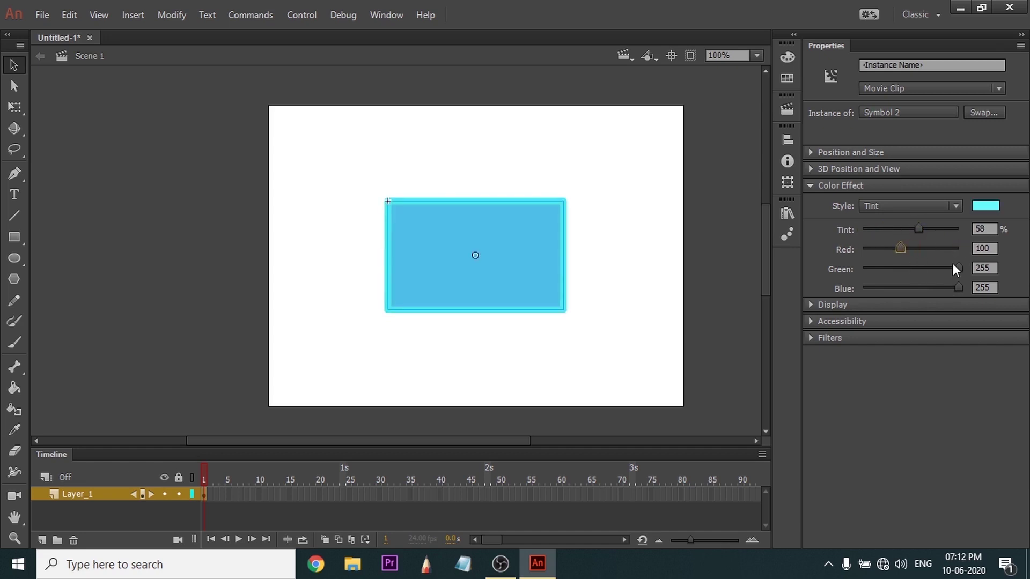
left_click(957, 268)
left_click_drag(957, 267, 903, 279)
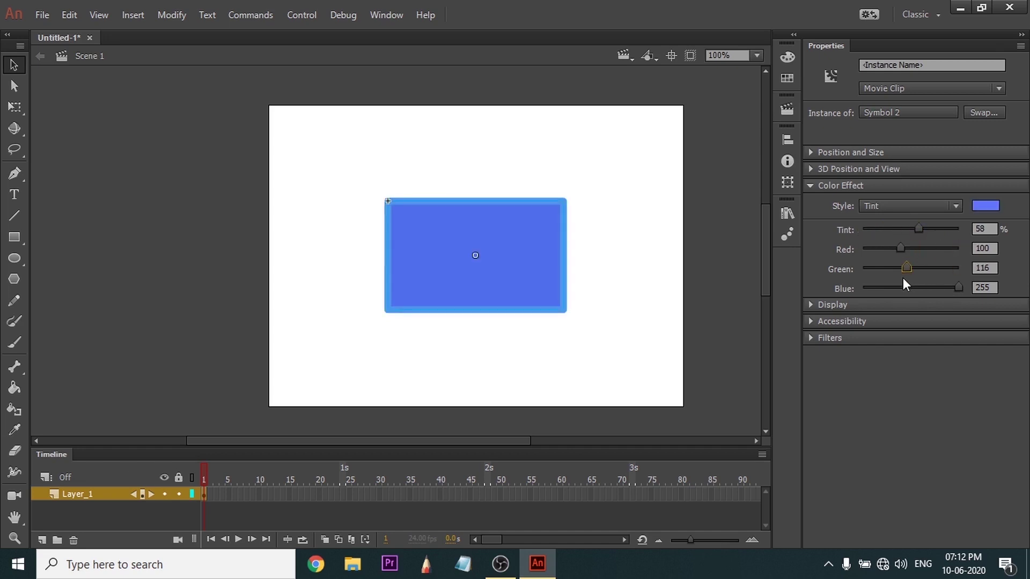
Undo the tint amount and color changes on the rectangle symbol.
key("ctrl+z")
key("ctrl+z")
key("ctrl+z")
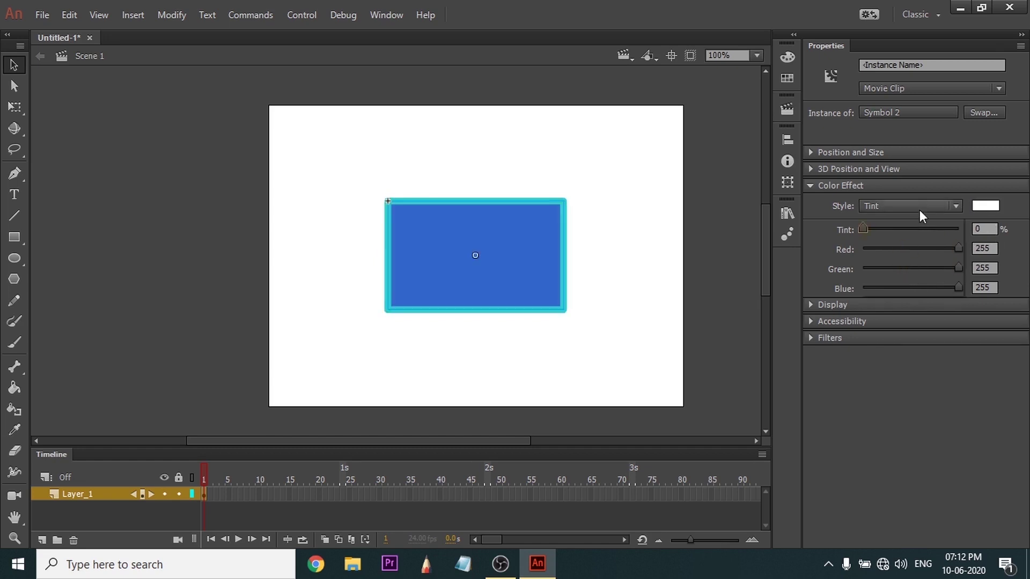
Apply the Advanced color effect to the rectangle symbol with red at 41% and green at 49%.
left_click(920, 208)
left_click(898, 272)
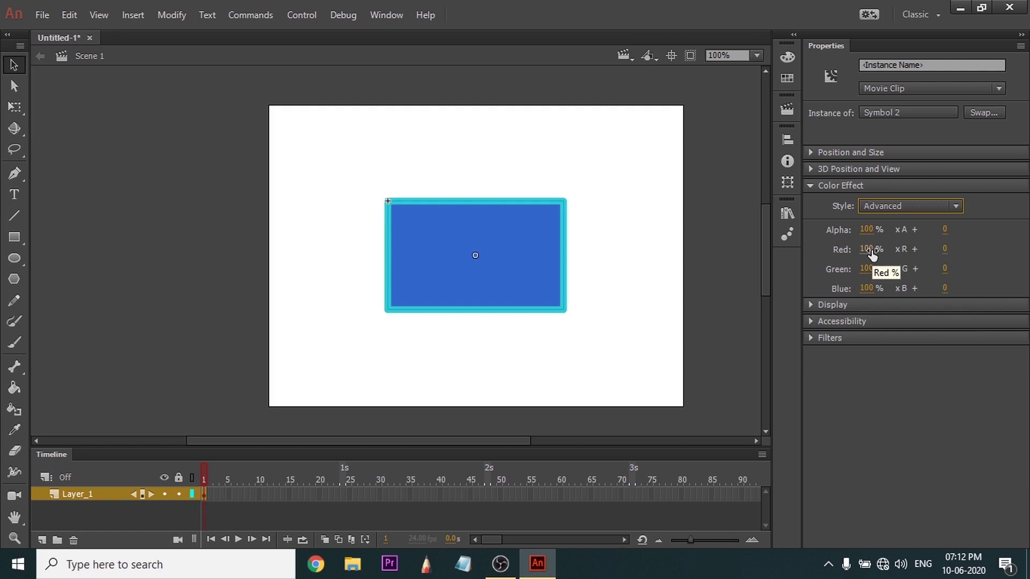
left_click_drag(868, 253, 777, 276)
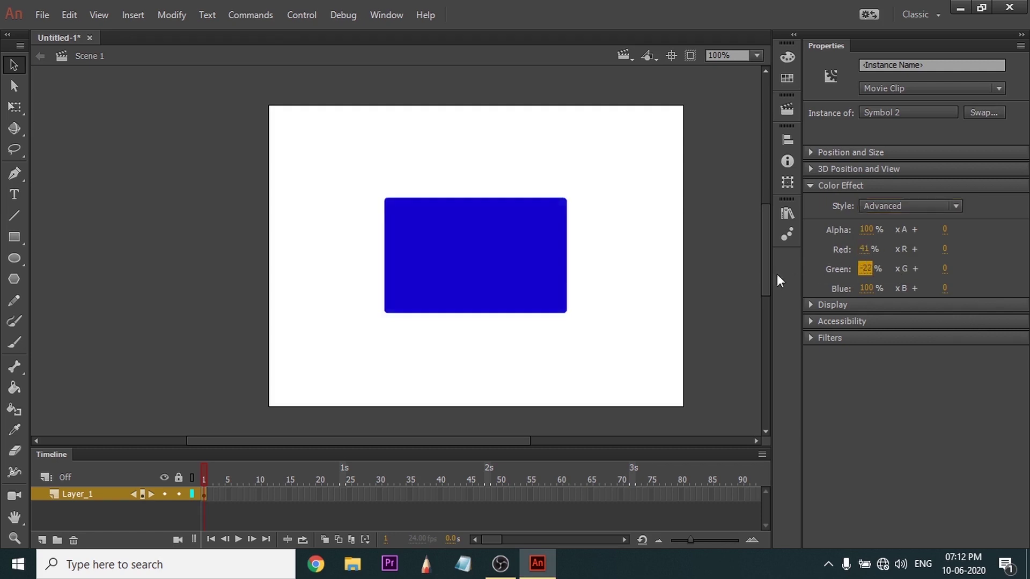
left_click_drag(868, 273, 927, 273)
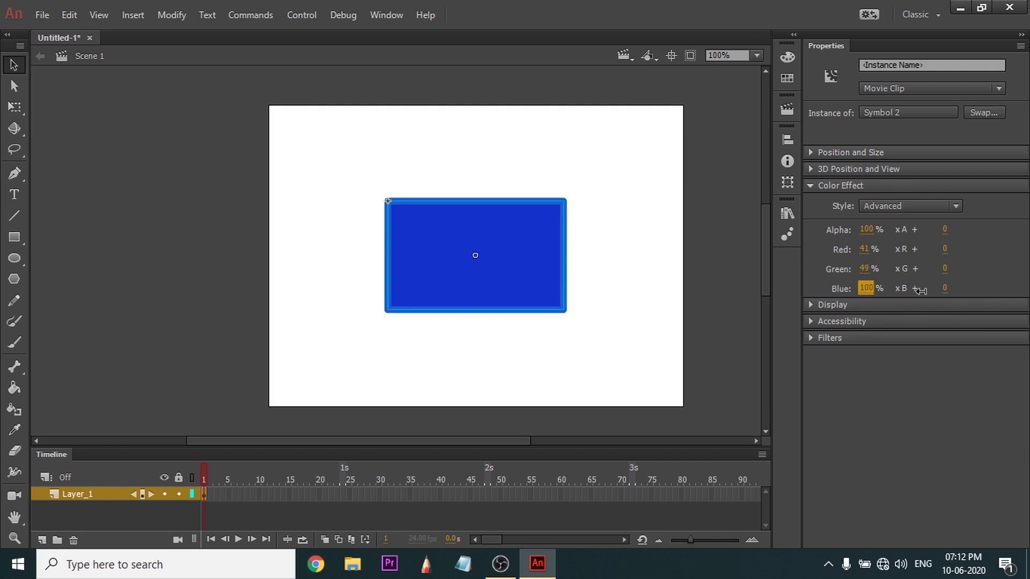
Switch the symbol's color effect to Alpha and lower it to 42%.
left_click(917, 207)
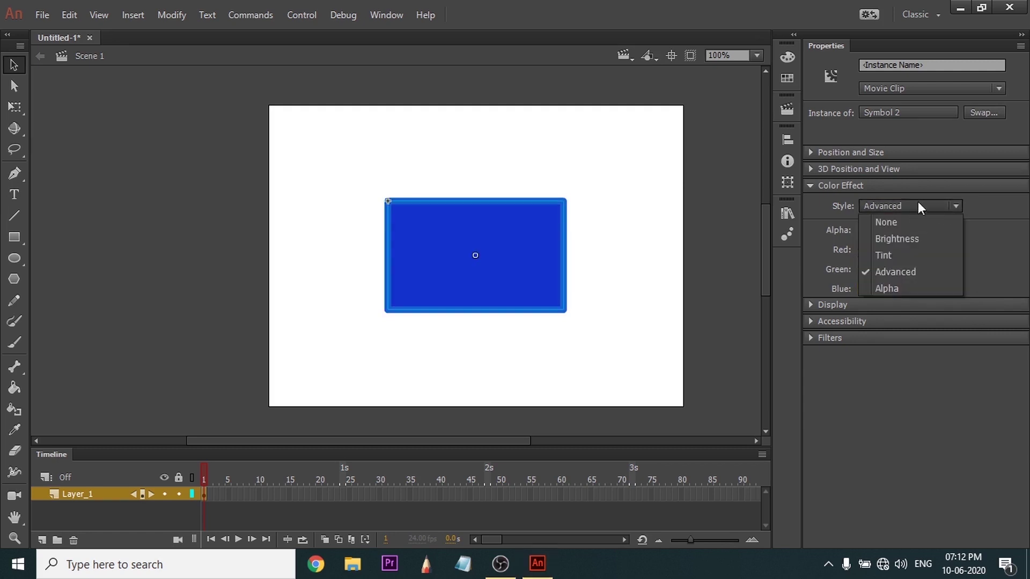
left_click(902, 286)
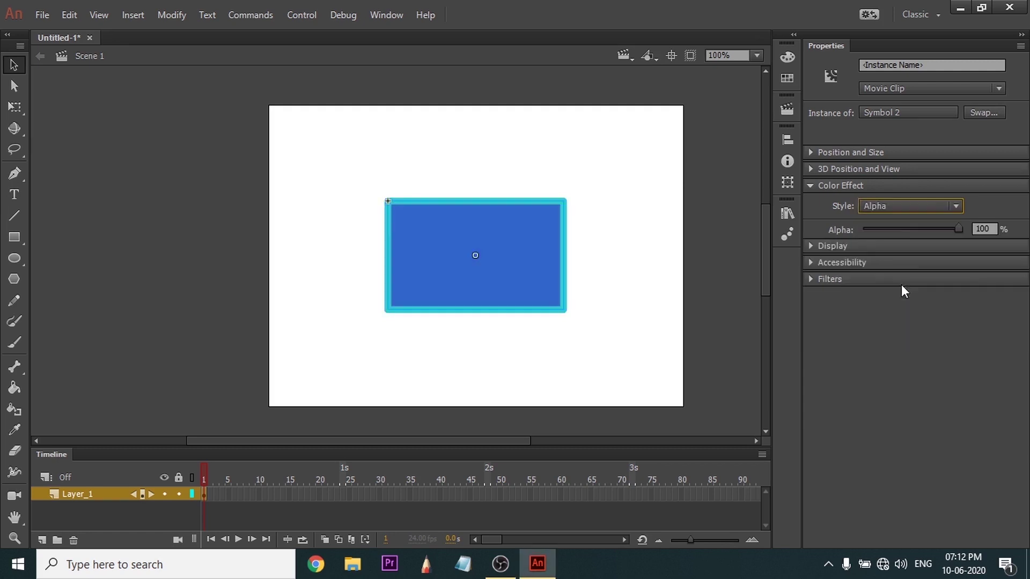
left_click(952, 225)
mouse_move(900, 234)
left_mouse_down()
mouse_move(880, 237)
mouse_move(905, 235)
left_mouse_up()
Draw a tall rectangle overlapping the left half of the semi-transparent symbol.
left_click(14, 237)
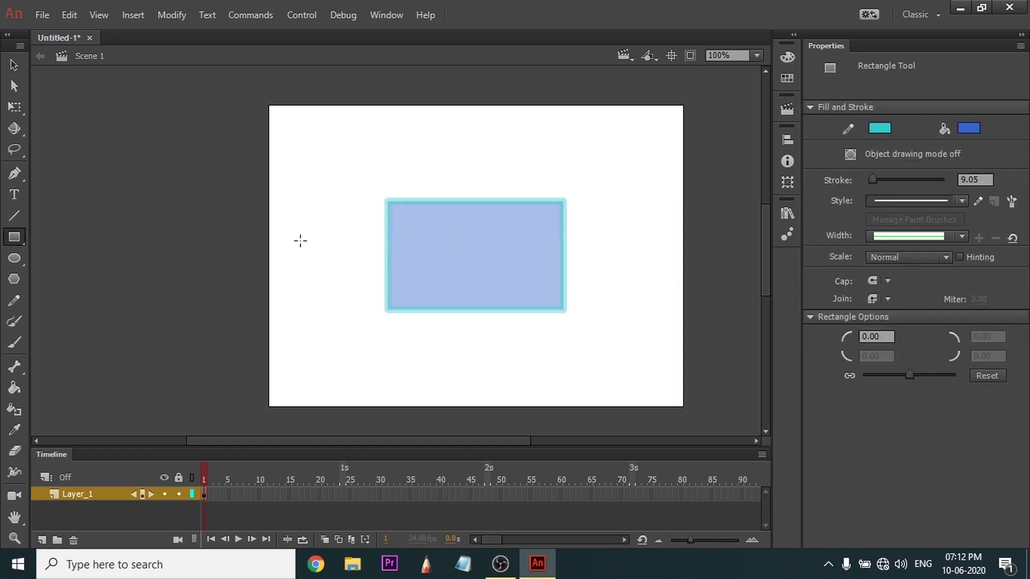
mouse_move(344, 148)
left_mouse_down()
mouse_move(469, 373)
mouse_move(485, 380)
left_mouse_up()
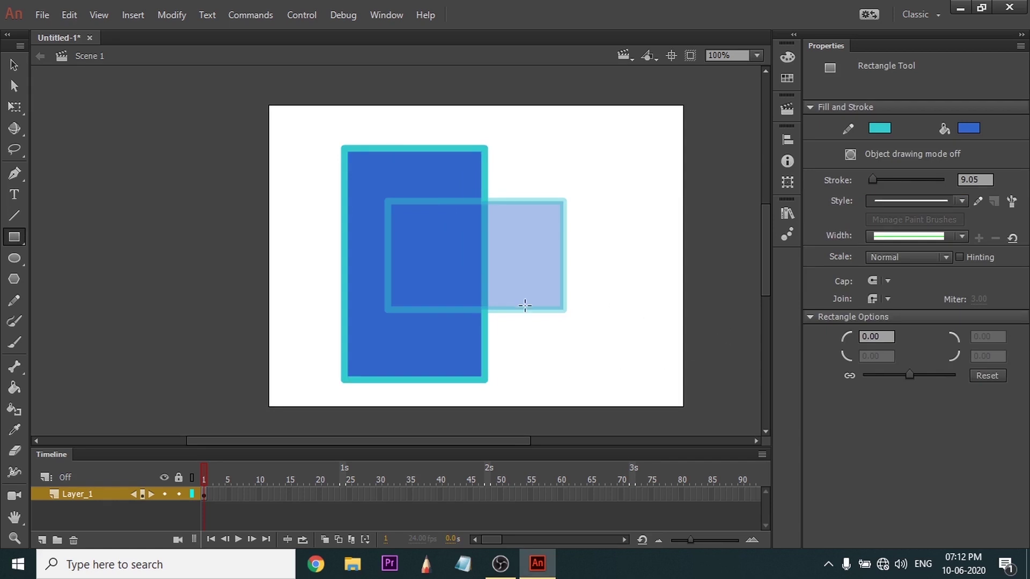
left_click(882, 129)
left_click(724, 193)
Give the tall rectangle an orange stroke and a black fill.
left_click(14, 65)
double_click(370, 236)
left_click(879, 145)
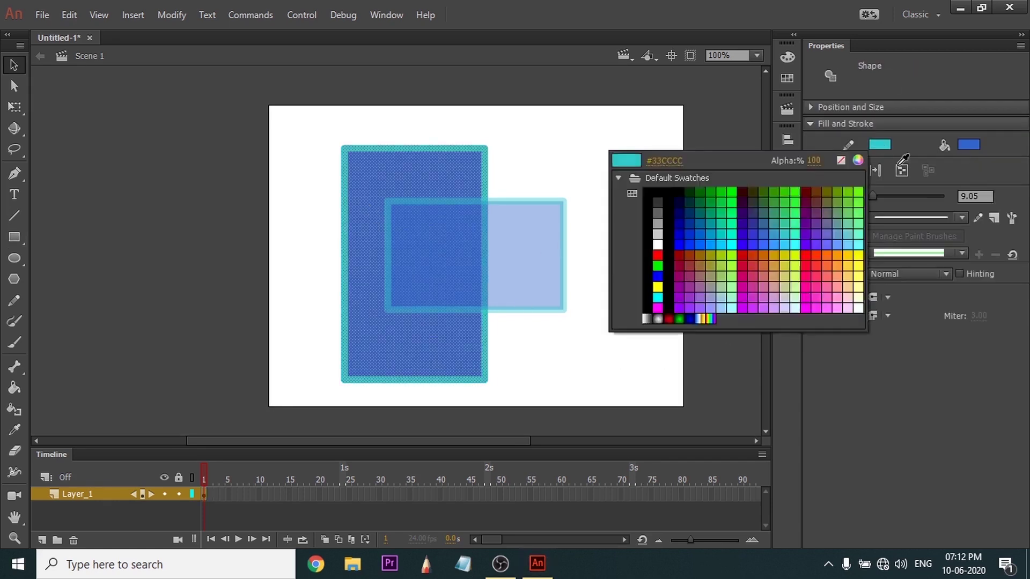
left_click(764, 257)
left_click(969, 145)
left_click(873, 279)
left_click(968, 145)
left_click(755, 193)
left_click(615, 351)
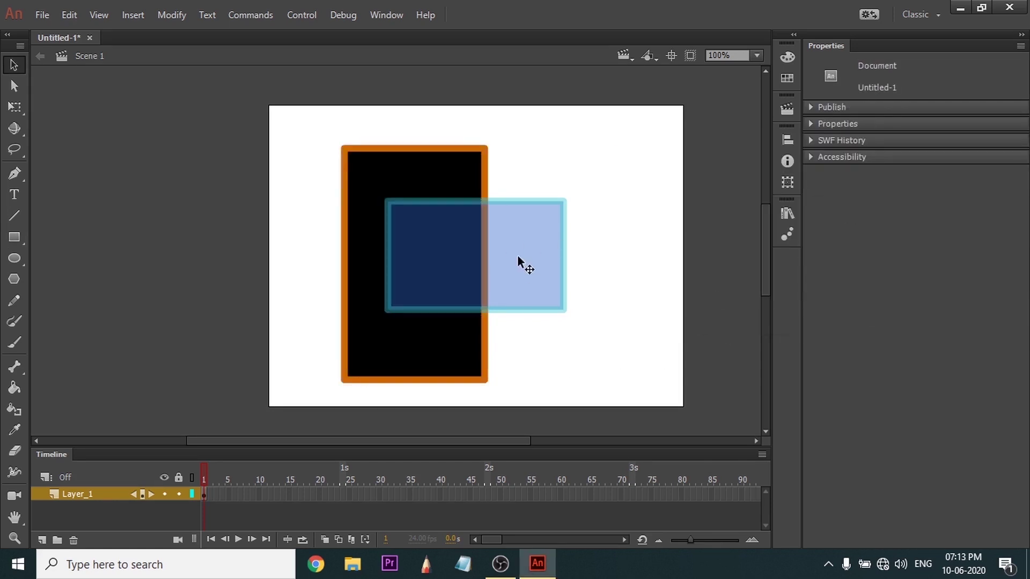
Adjust the symbol's alpha over the black rectangle and reset its color effect style to None.
left_click(524, 264)
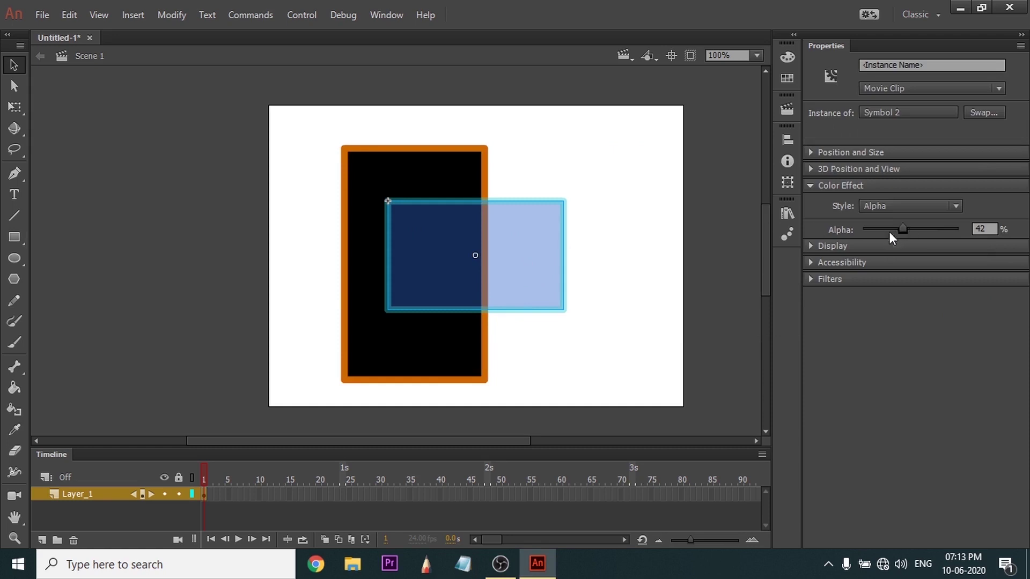
left_click_drag(889, 231, 980, 226)
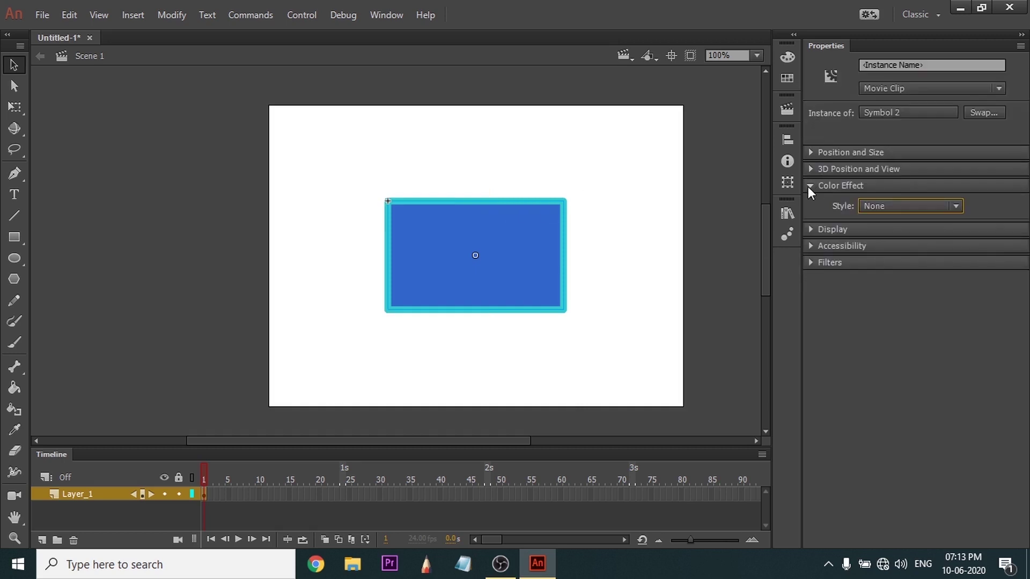
left_click(809, 185)
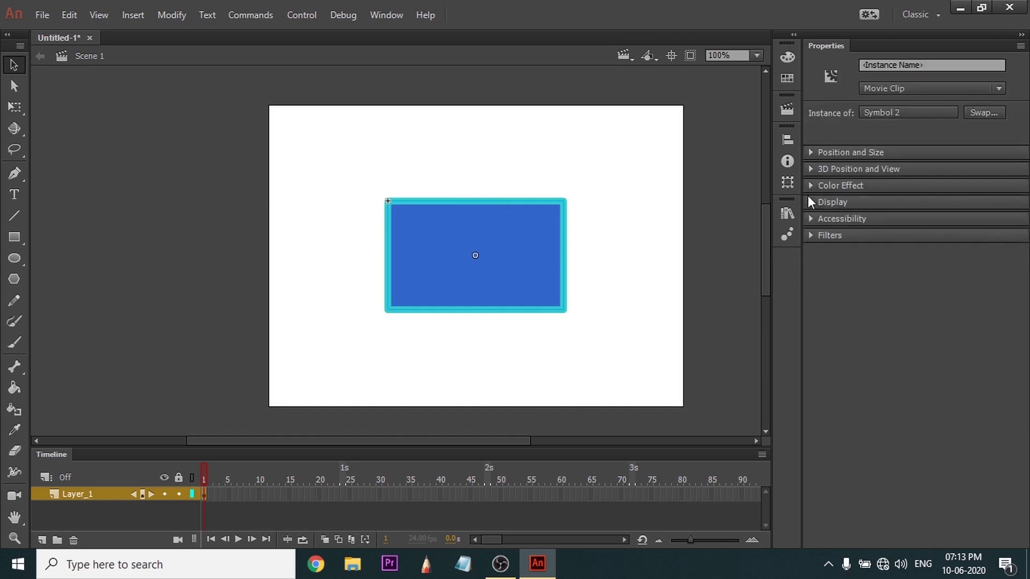
Show the symbol's Display settings and turn its visibility off and back on twice.
left_click(809, 201)
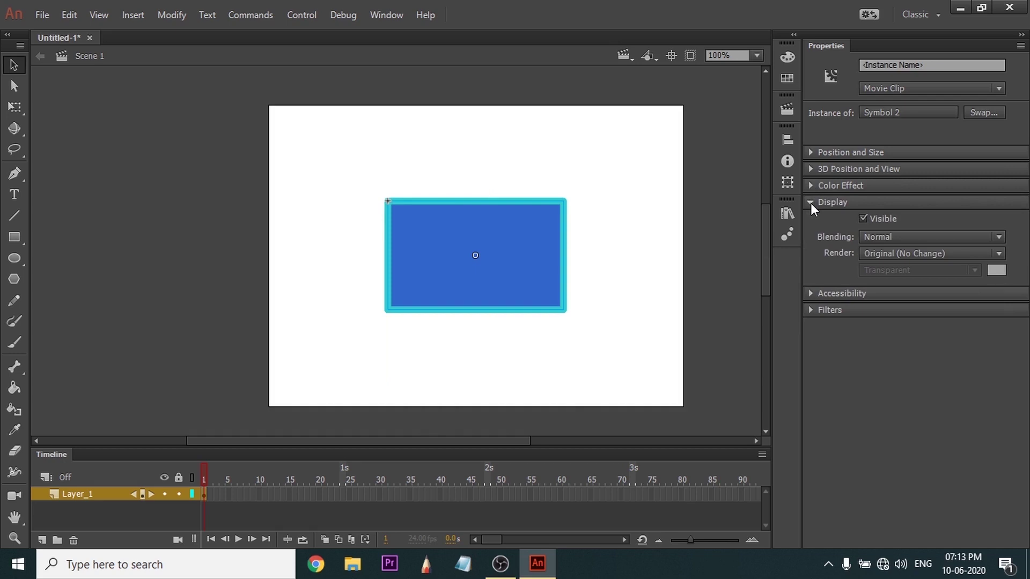
left_click(861, 223)
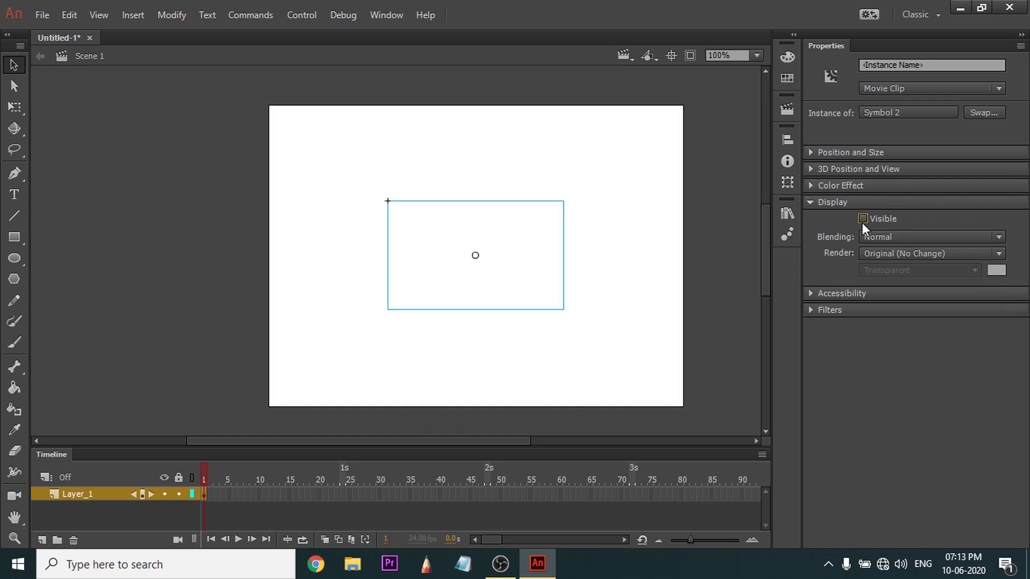
left_click(861, 223)
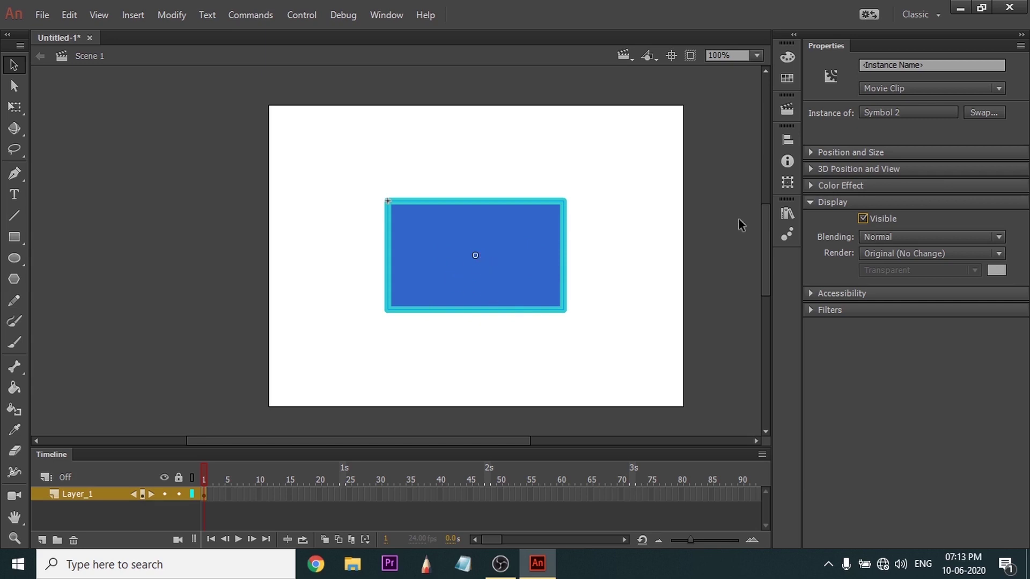
left_click(863, 218)
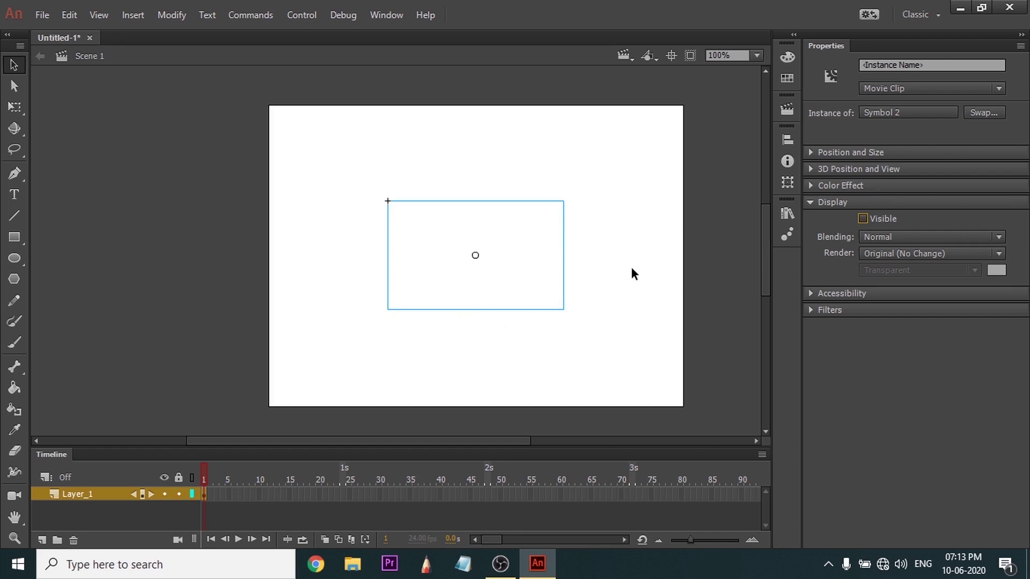
left_click(863, 218)
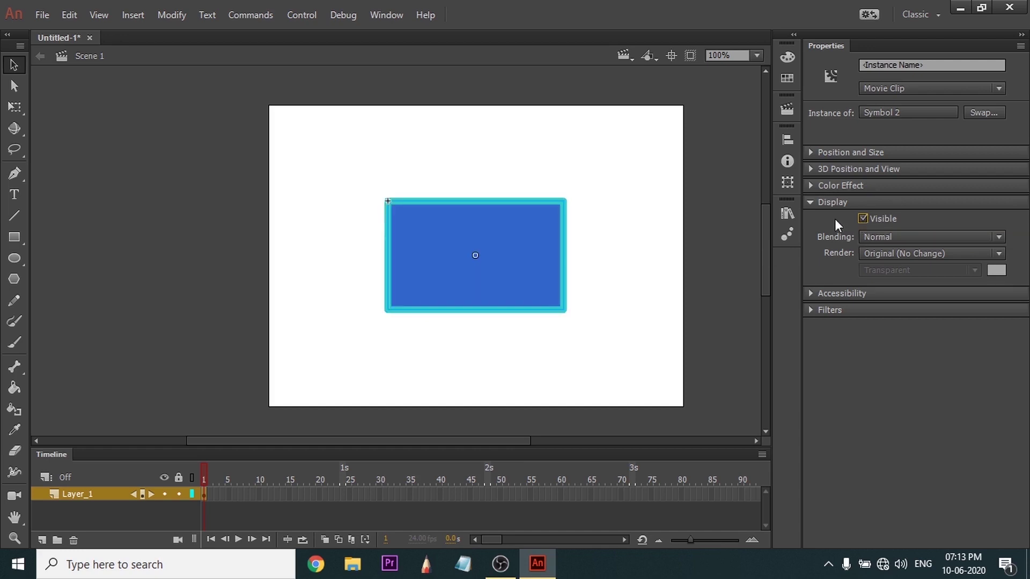
Try the Multiply and Add blending modes on the symbol and set its blending back to Normal.
left_click(867, 237)
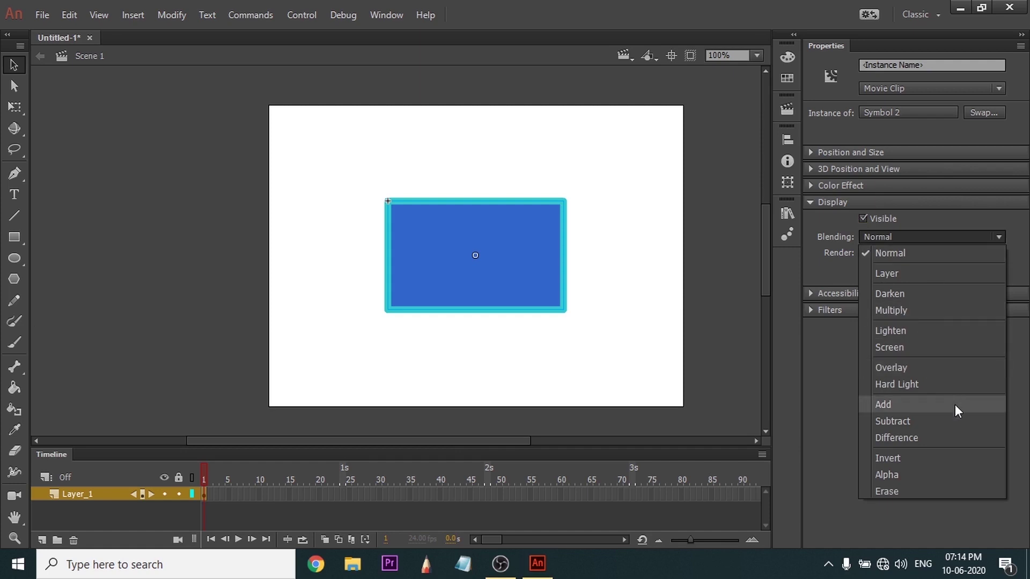
left_click(925, 310)
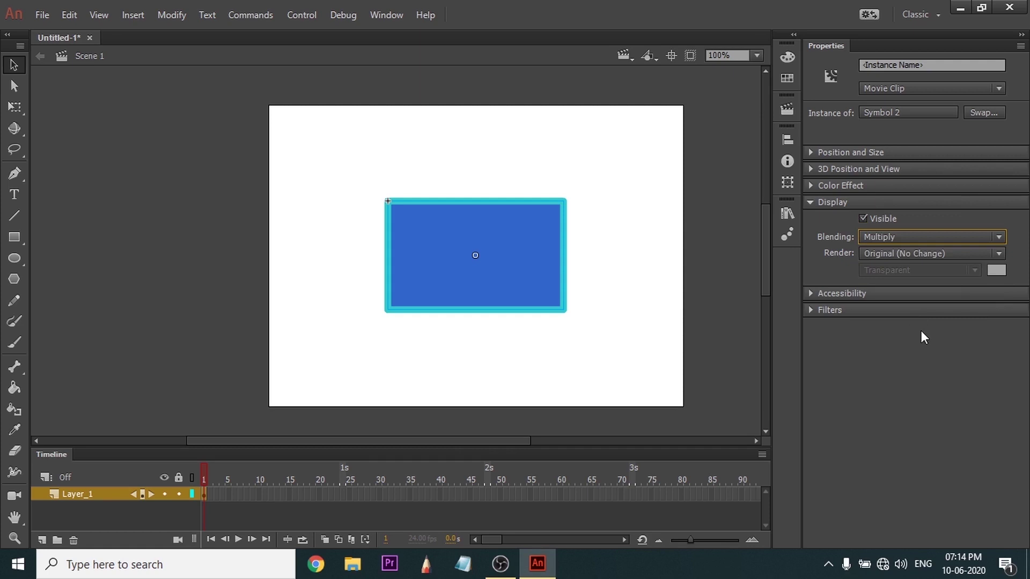
left_click(913, 239)
left_click(916, 405)
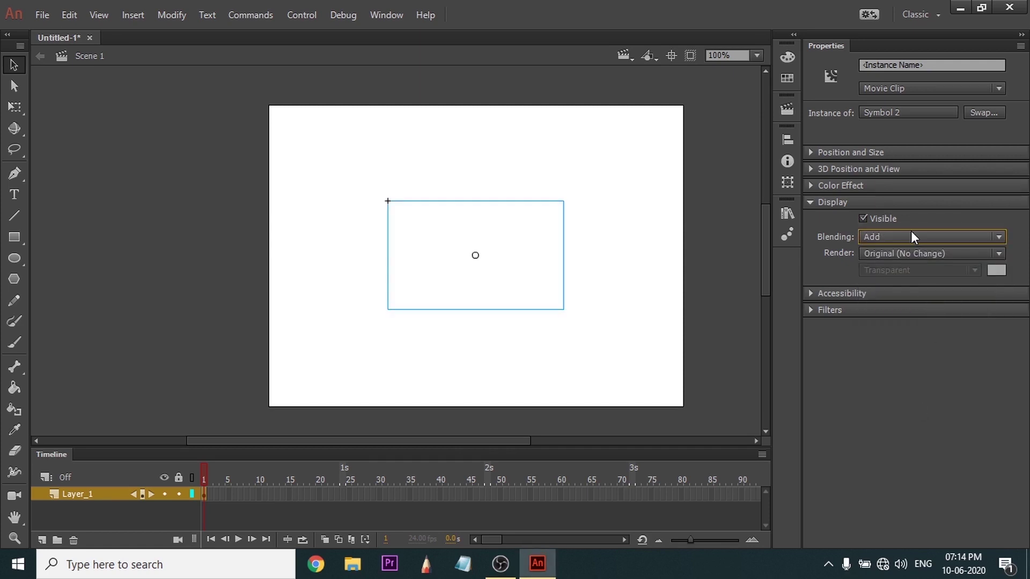
key("ctrl+z")
left_click(910, 234)
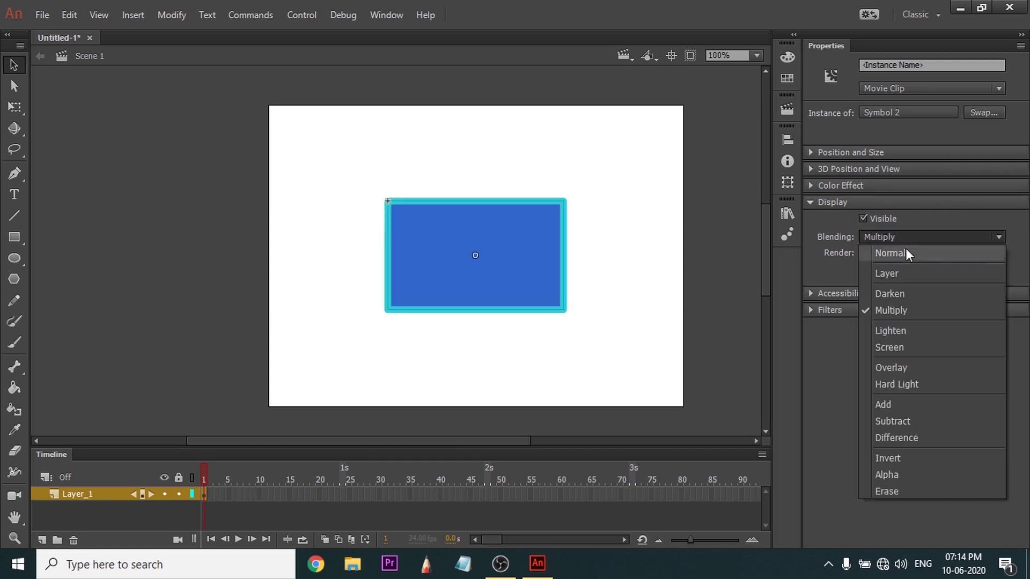
left_click(905, 252)
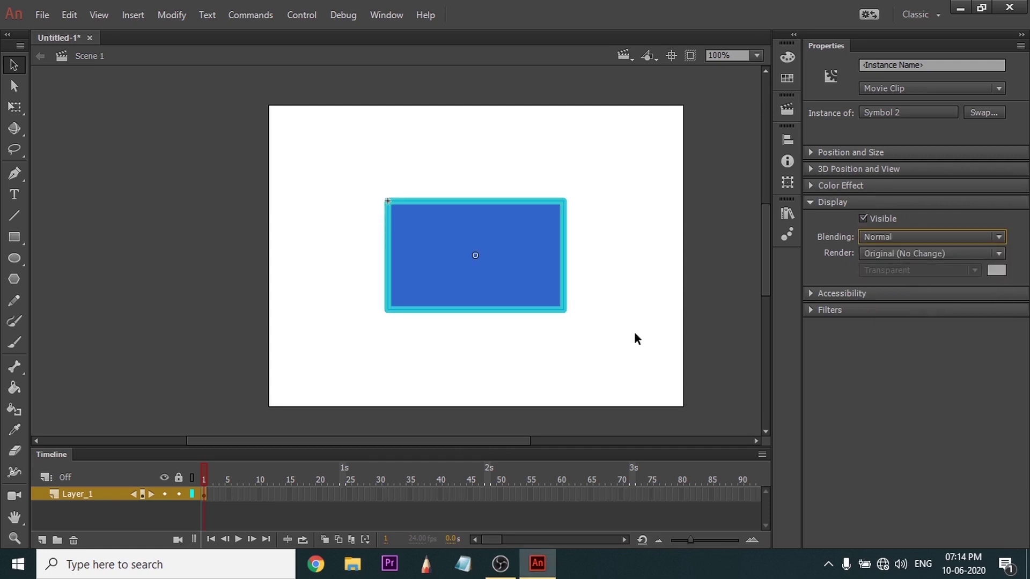
Draw a large orange-outlined rectangle behind the symbol and recolor its fill bright purple.
left_click(15, 237)
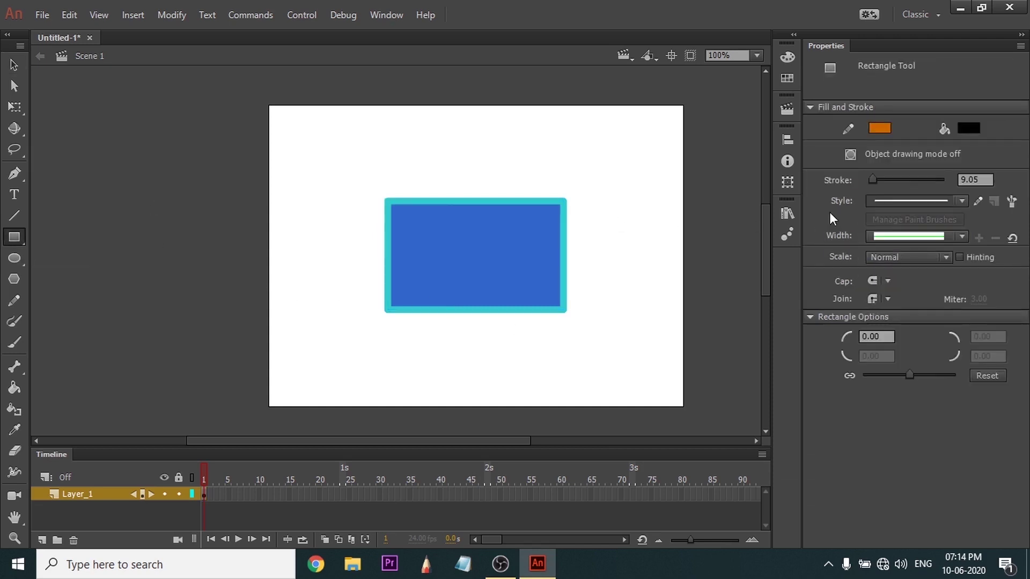
mouse_move(296, 132)
left_mouse_down()
mouse_move(633, 364)
mouse_move(652, 393)
left_mouse_up()
left_click(969, 127)
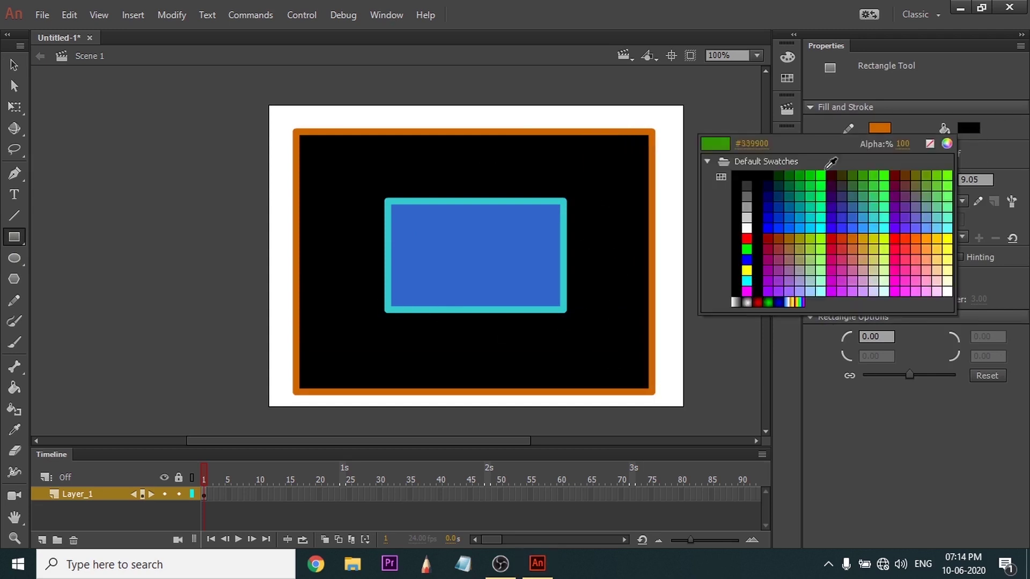
left_click(781, 271)
key("v")
left_click(600, 246)
left_click(969, 144)
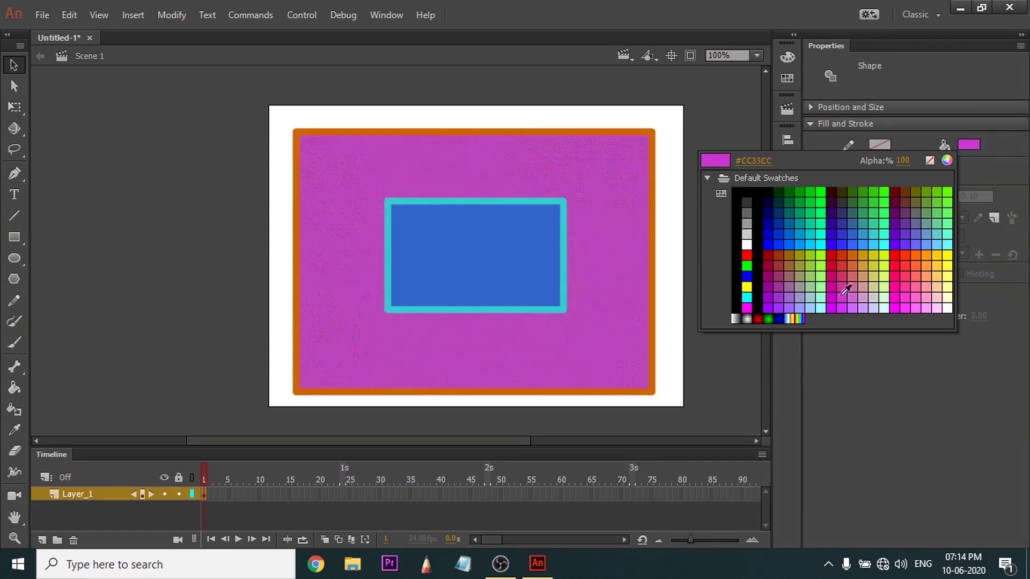
left_click(844, 292)
left_click(671, 265)
Compare the Screen, Lighten and Multiply blending modes on the symbol over the purple rectangle and return it to Normal.
left_click(472, 268)
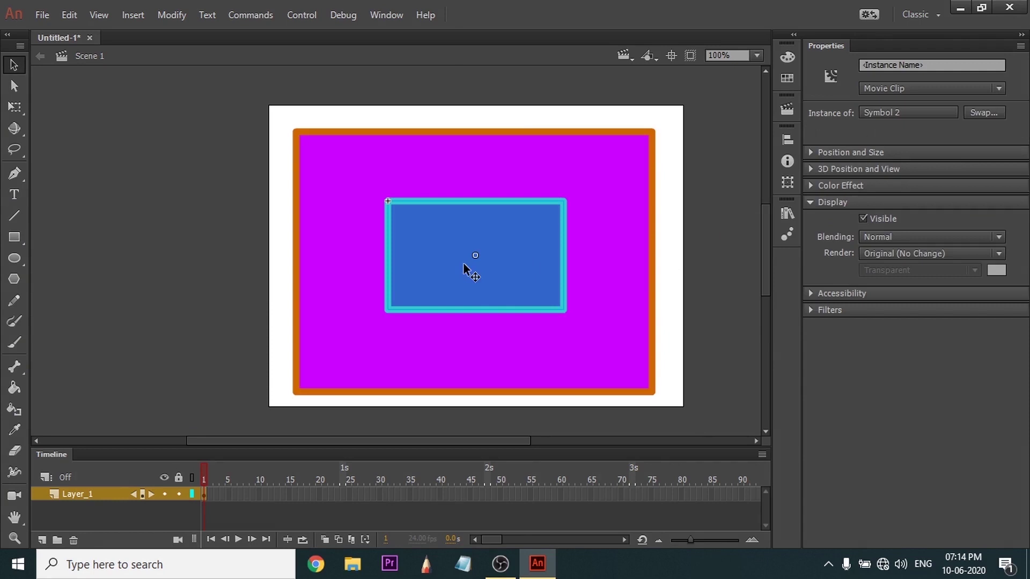
left_click(907, 234)
left_click(893, 343)
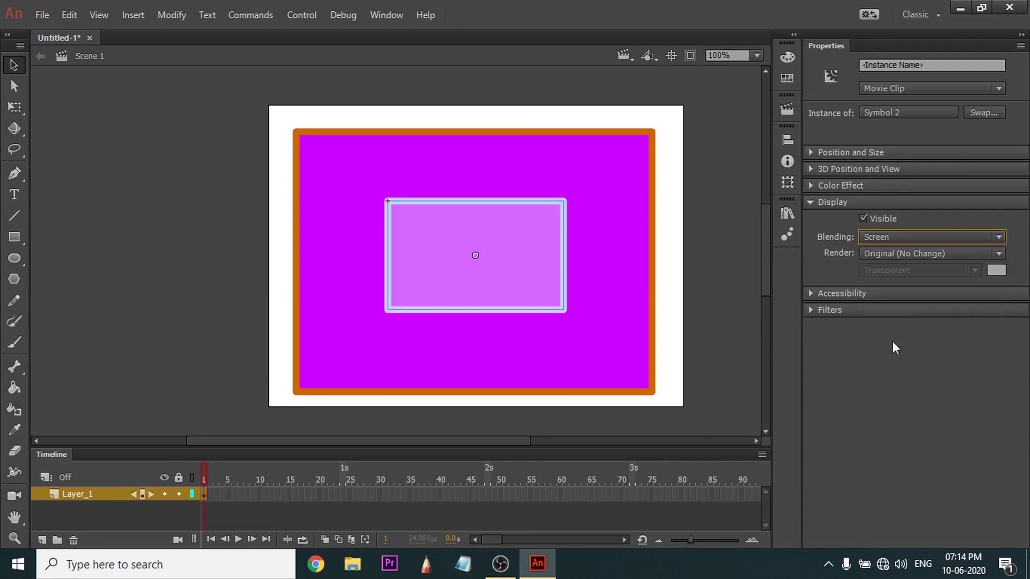
left_click(898, 237)
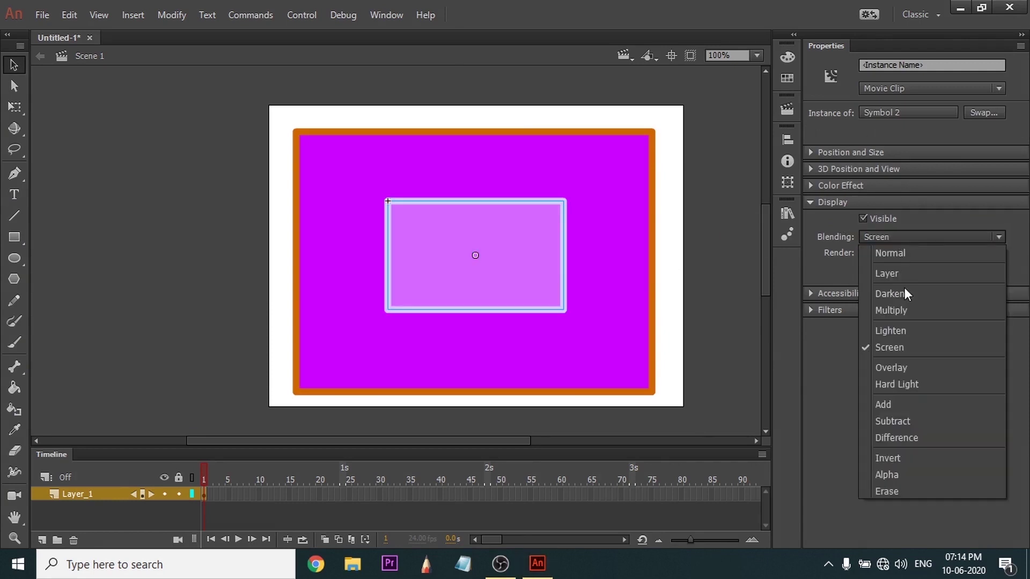
left_click(906, 331)
left_click(909, 236)
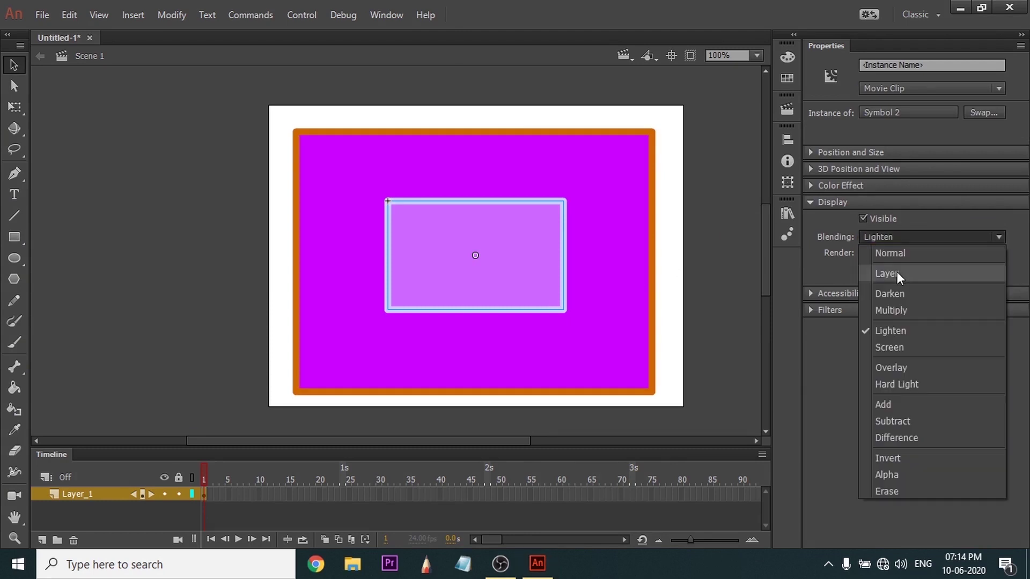
left_click(912, 346)
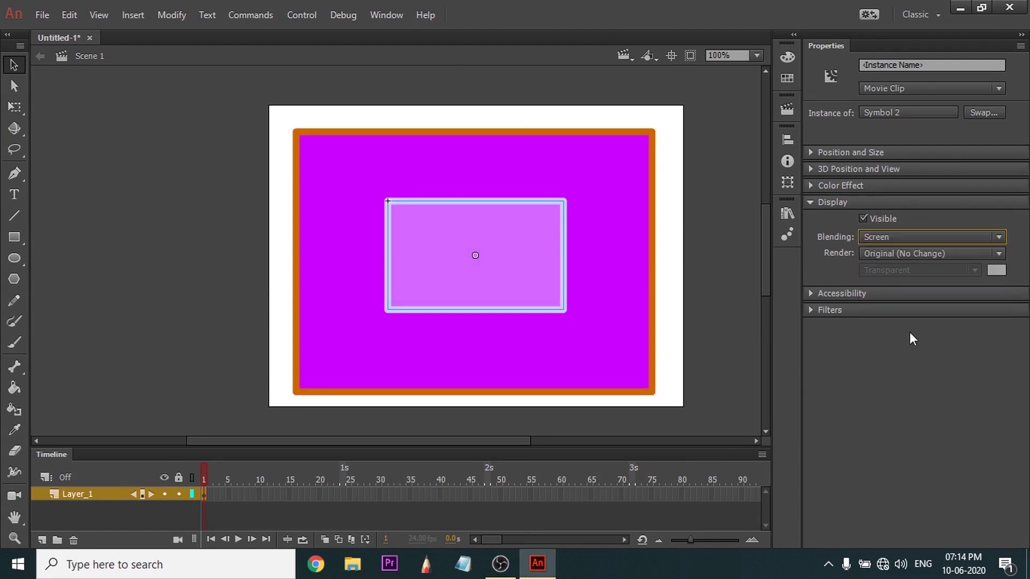
left_click(888, 236)
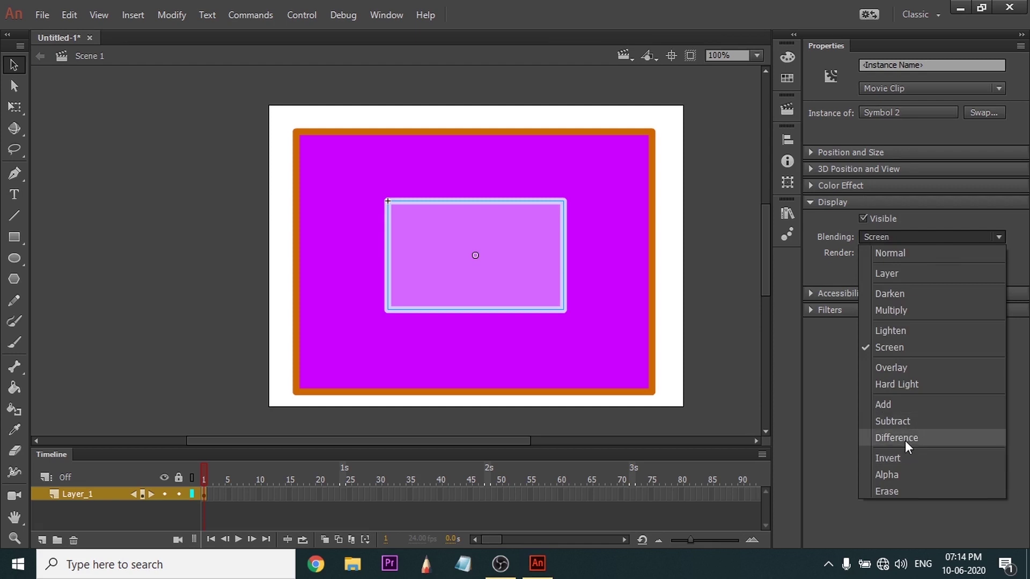
left_click(922, 300)
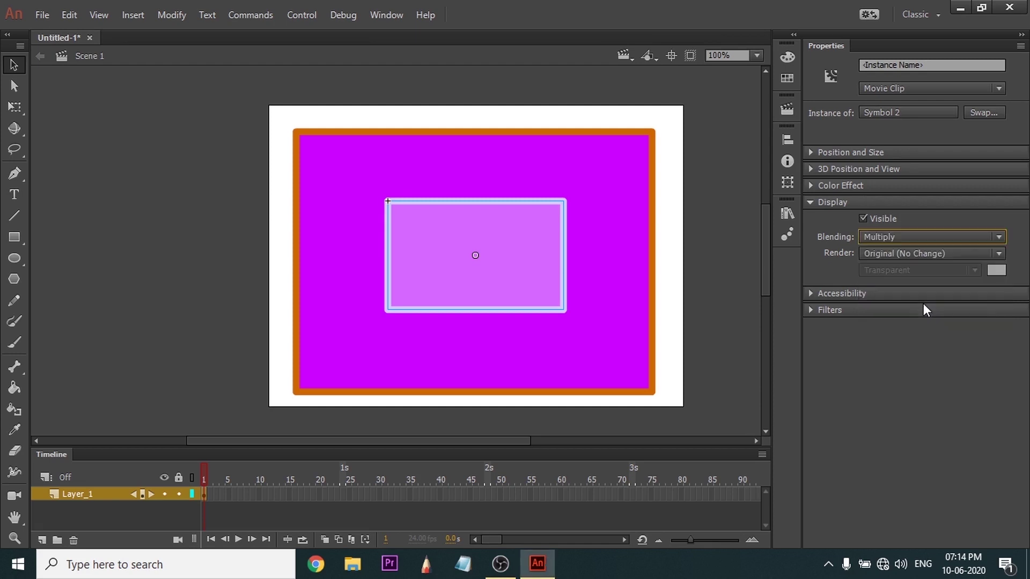
Examine the symbol's Render options and its Accessibility settings.
left_click(914, 255)
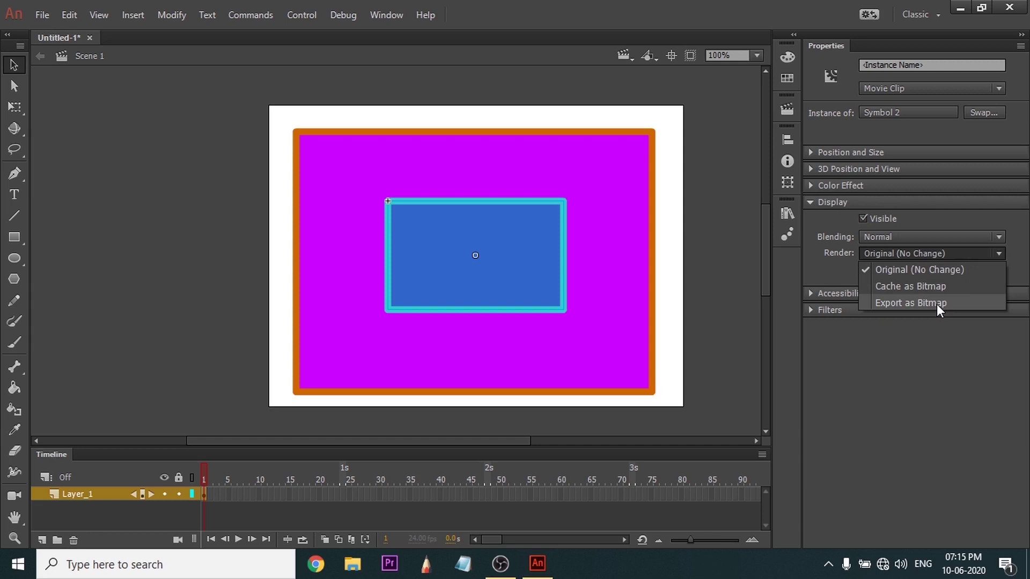
left_click(924, 248)
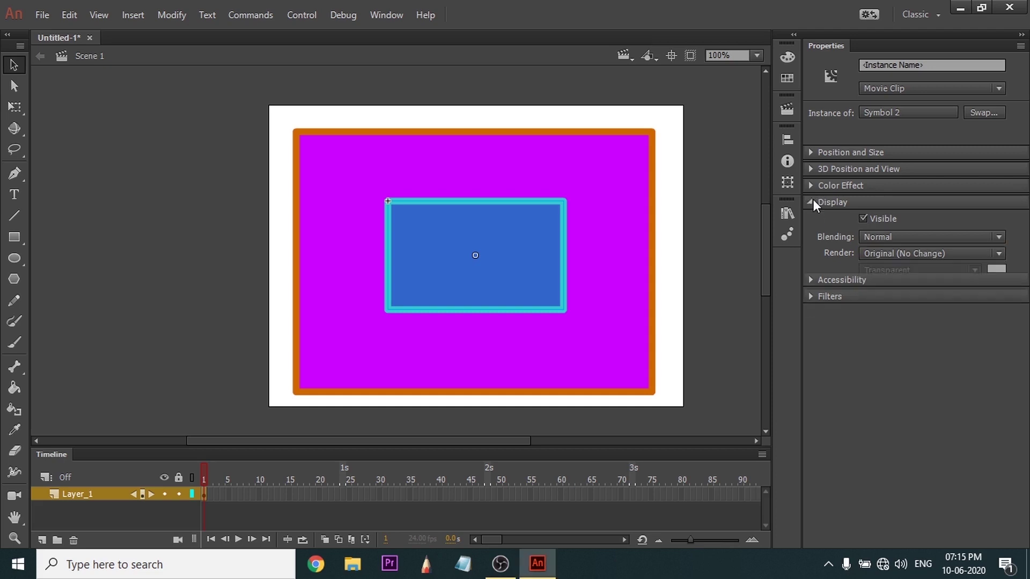
left_click(813, 200)
left_click(810, 218)
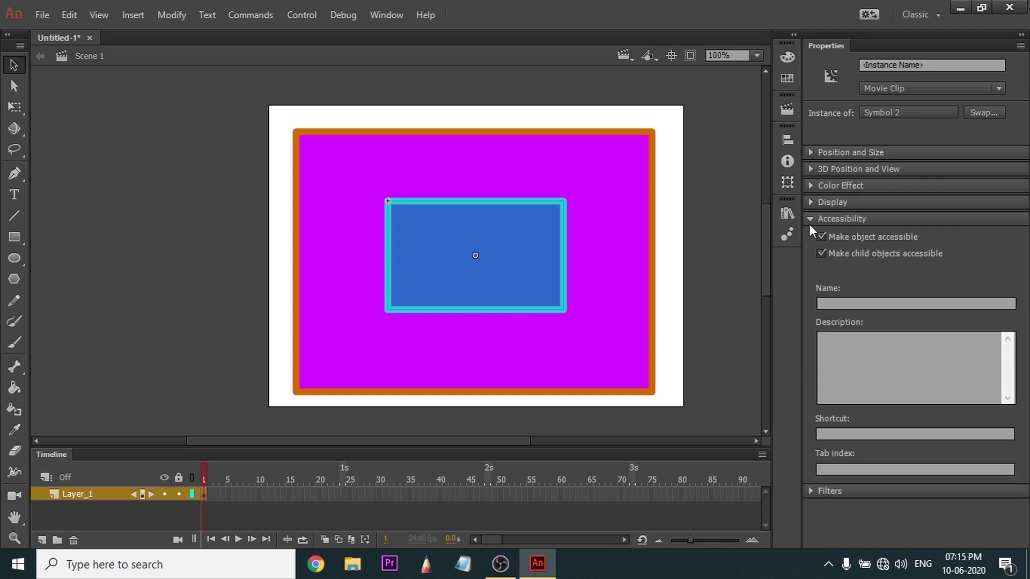
Compare the document's Accessibility settings with those of the movie clip symbol.
left_click(743, 334)
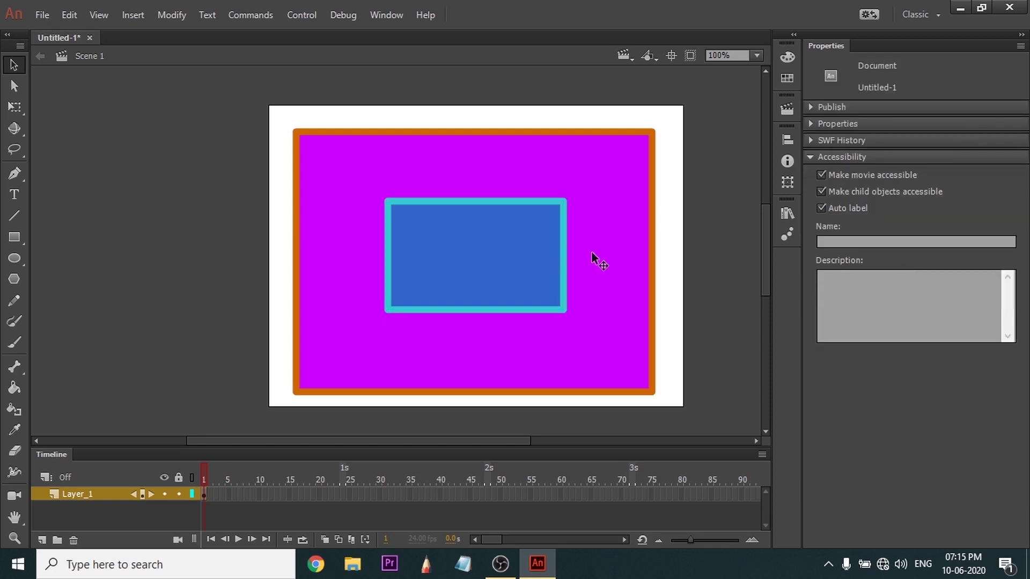
left_click(504, 254)
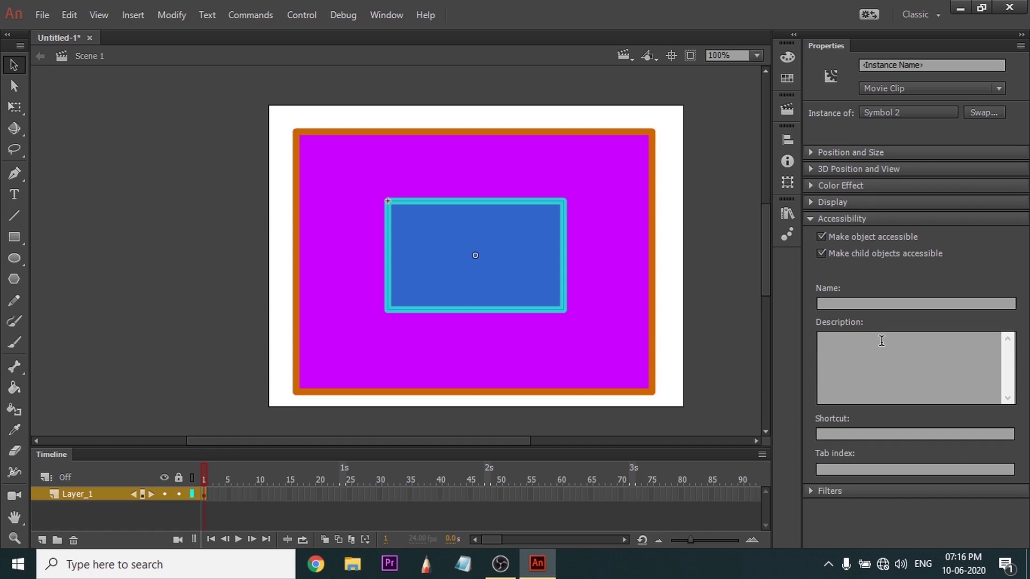
left_click(810, 218)
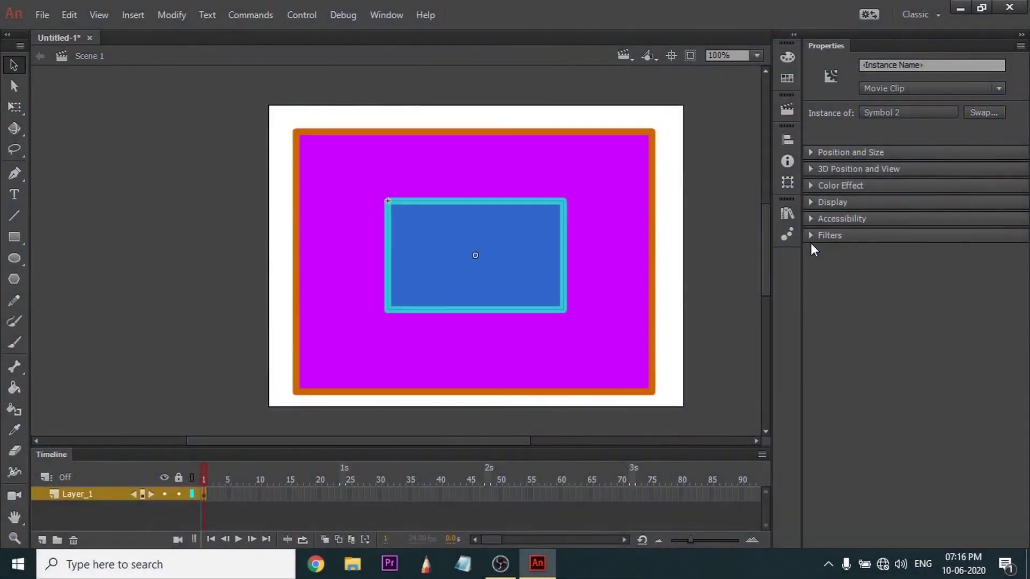
Remove the purple rectangle behind the symbol and add a Drop Shadow filter to the symbol.
left_click(812, 236)
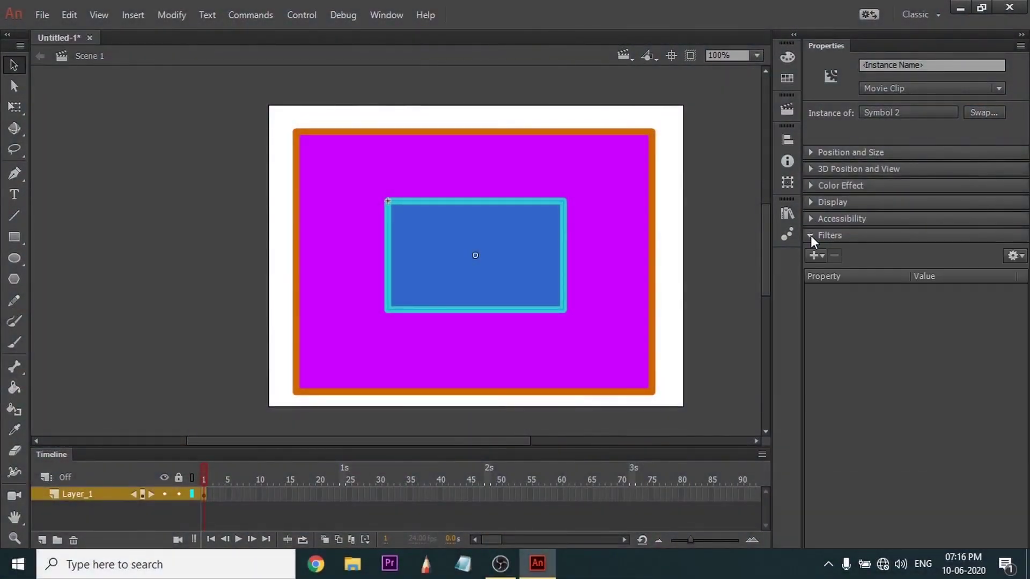
left_click(815, 255)
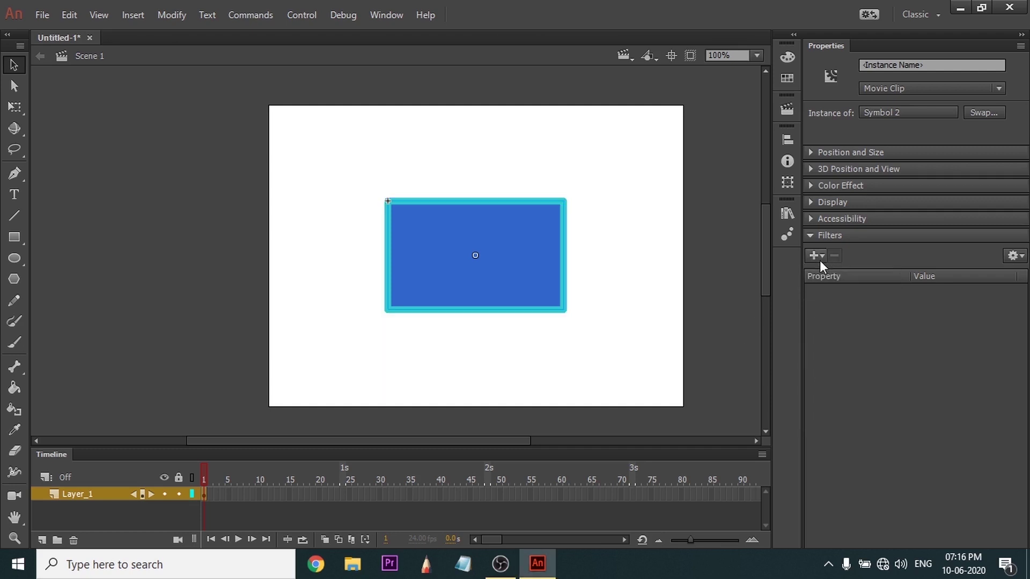
left_click(819, 259)
left_click(859, 272)
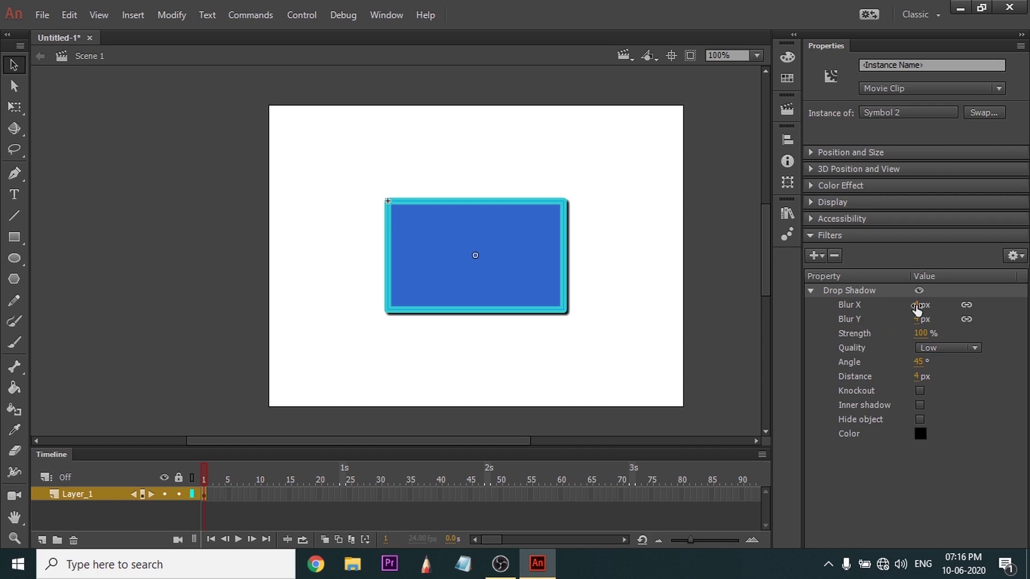
Raise the shadow's blur to 23 px, unlink the blur axes, set Blur Y to 0 px and increase Blur X further.
left_click_drag(916, 308, 886, 304)
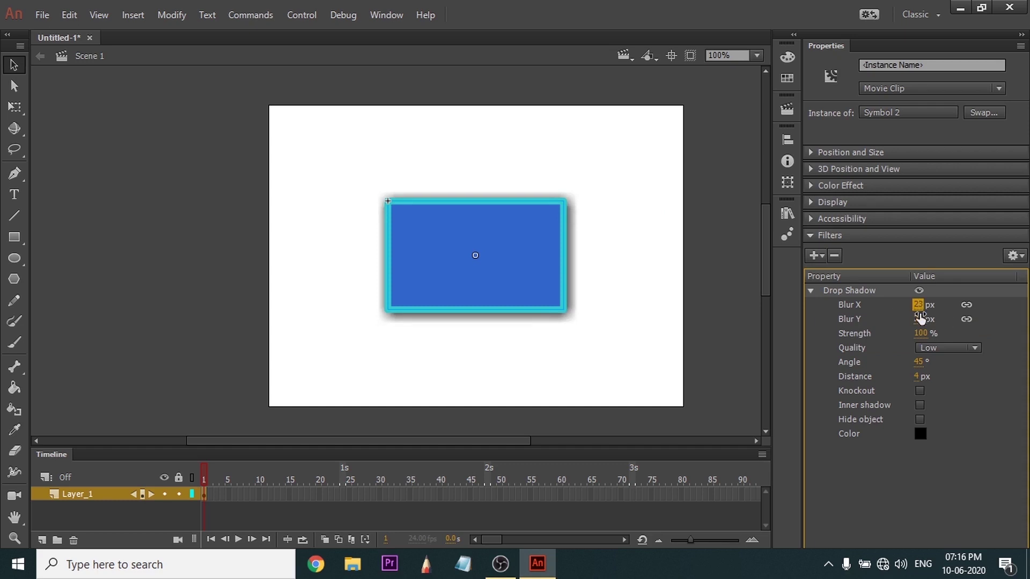
left_click(966, 306)
left_click(920, 320)
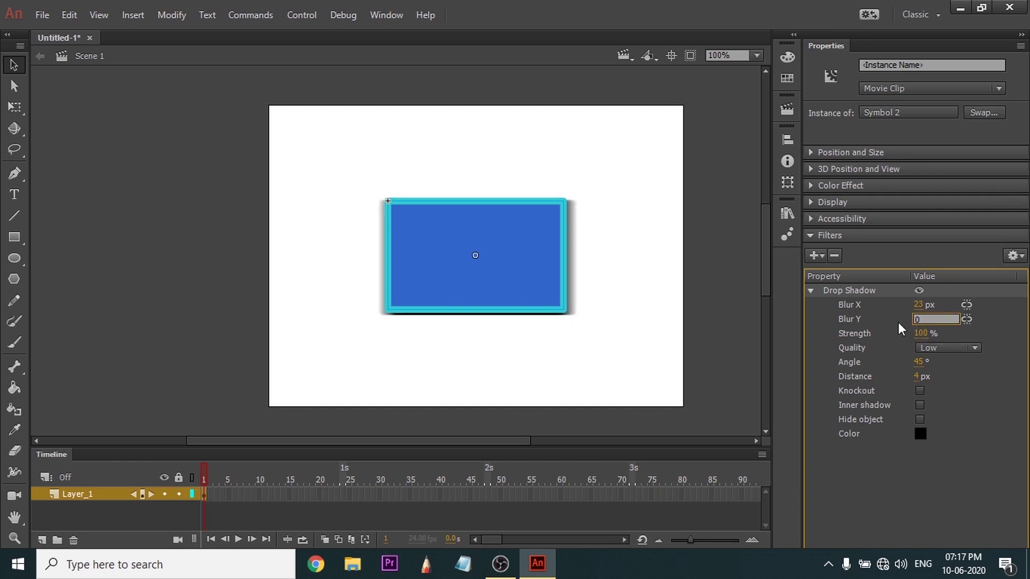
left_click_drag(919, 307, 941, 305)
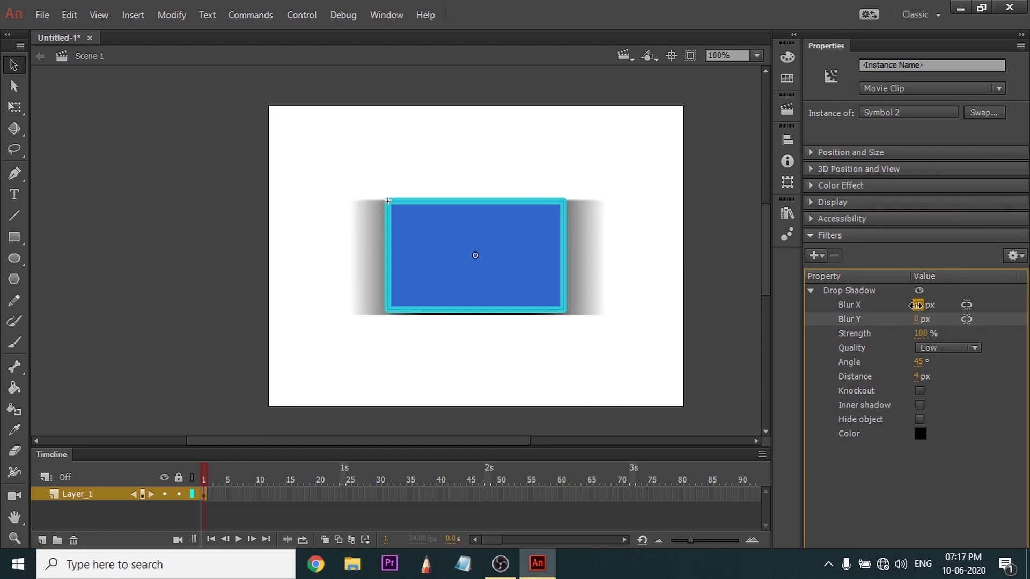
left_click_drag(916, 305, 934, 308)
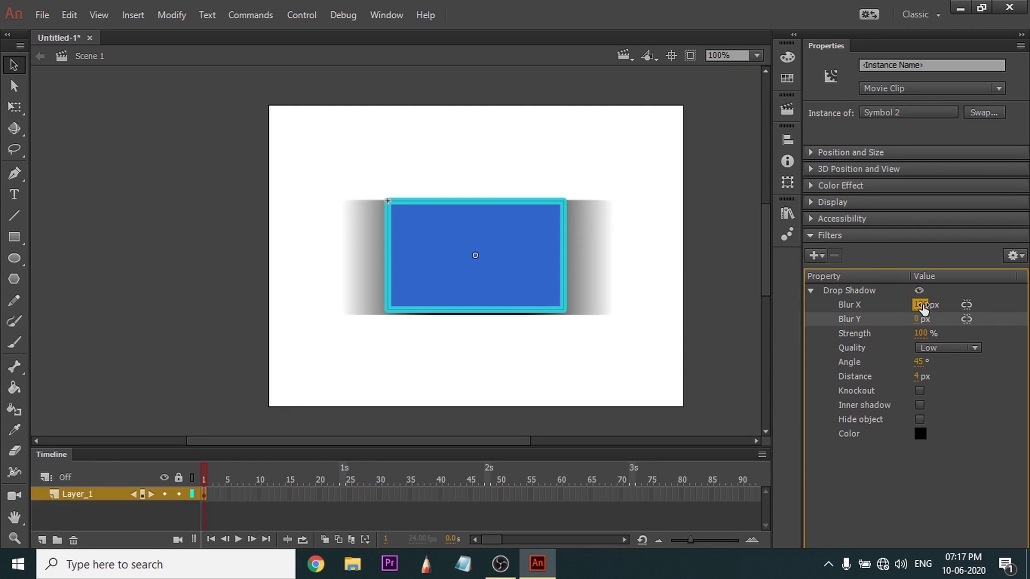
Set the drop shadow's blur, distance and angle to 0 and relink Blur X with Blur Y.
left_click(922, 304)
type("0")
key("Return")
left_click_drag(917, 320, 588, 209)
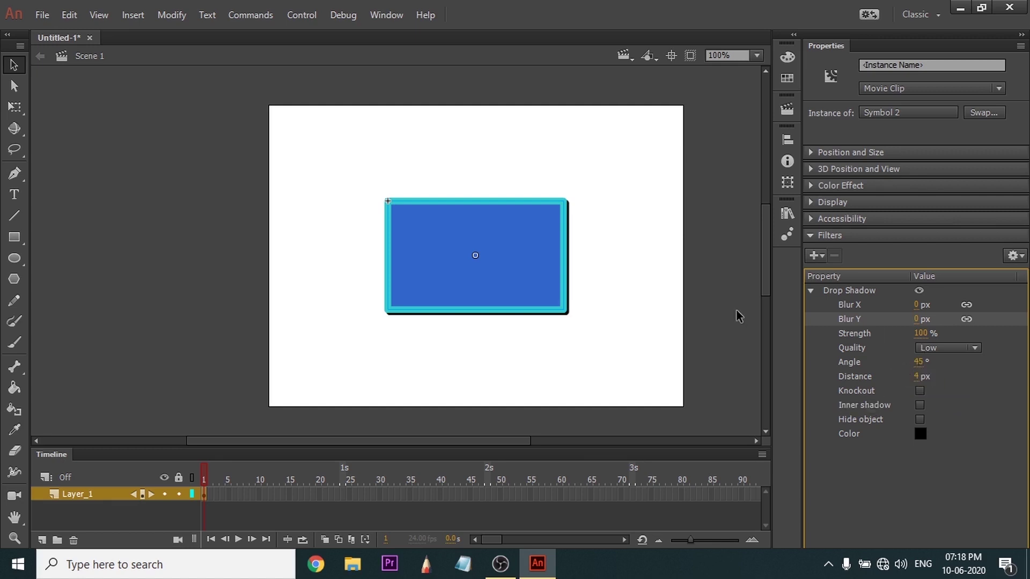
left_click(916, 376)
type("0")
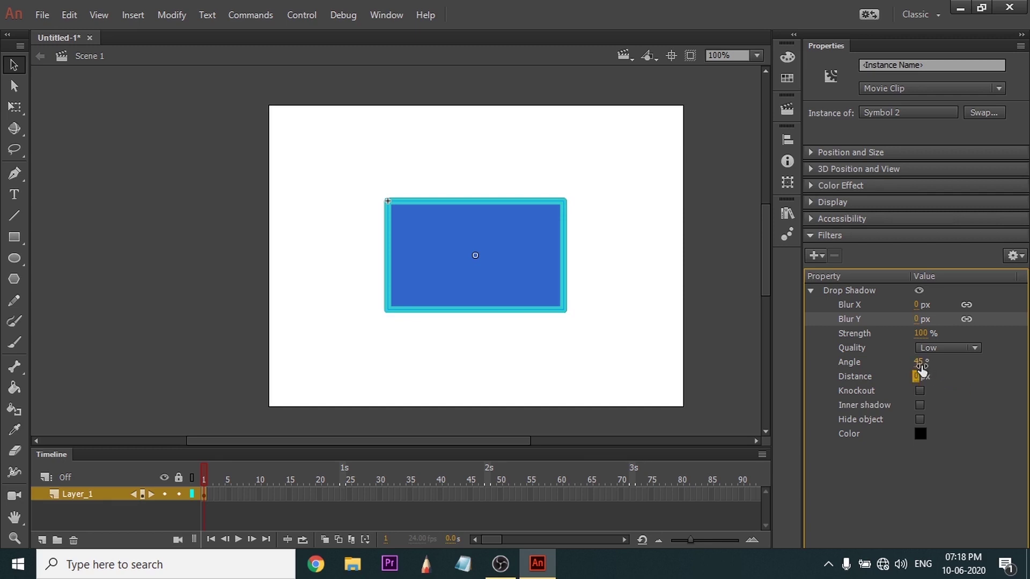
left_click(919, 363)
type("0")
key("Return")
key("Tab")
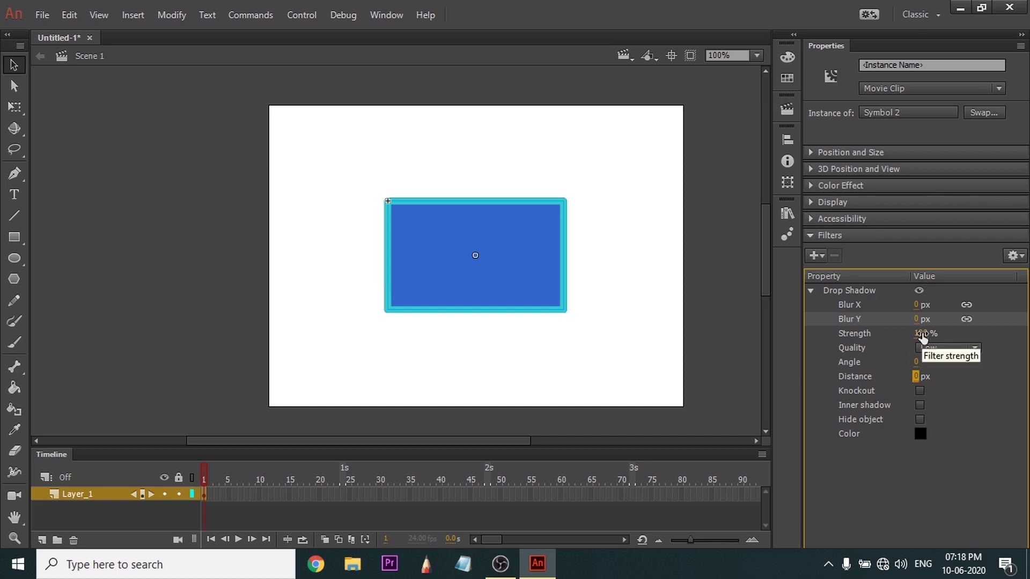
Set the drop shadow's quality to High and its linked blur to 100 px.
mouse_move(917, 305)
left_mouse_down()
mouse_move(948, 304)
mouse_move(917, 306)
left_mouse_up()
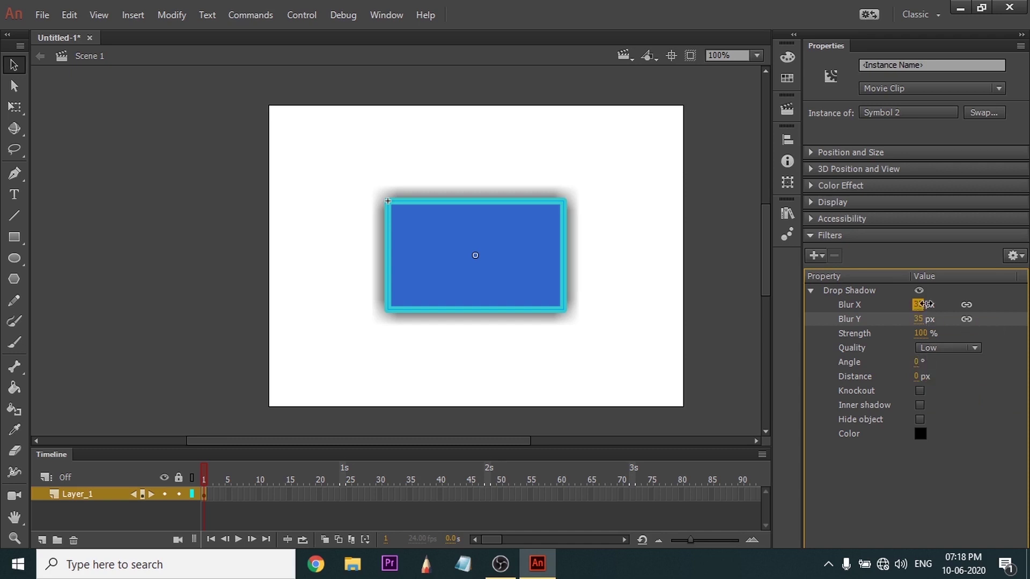
mouse_move(918, 305)
left_mouse_down()
mouse_move(956, 303)
mouse_move(907, 306)
left_mouse_up()
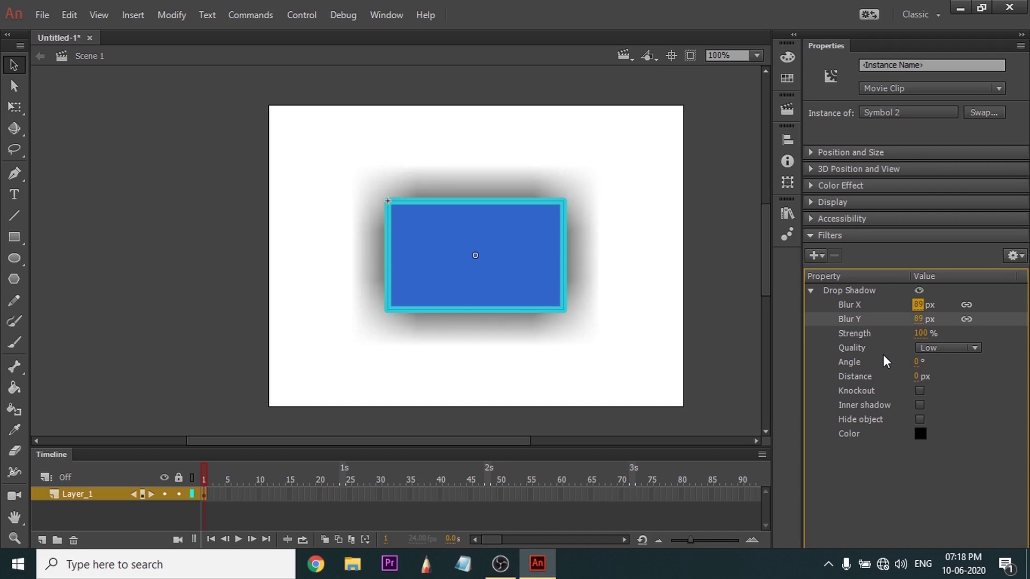
left_click_drag(918, 306, 915, 307)
left_click(944, 349)
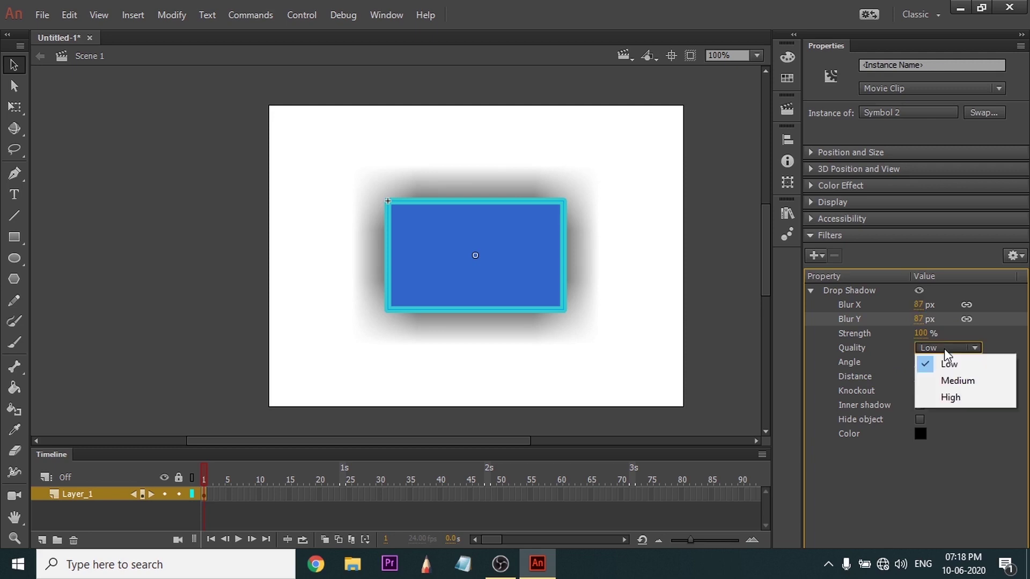
left_click(944, 398)
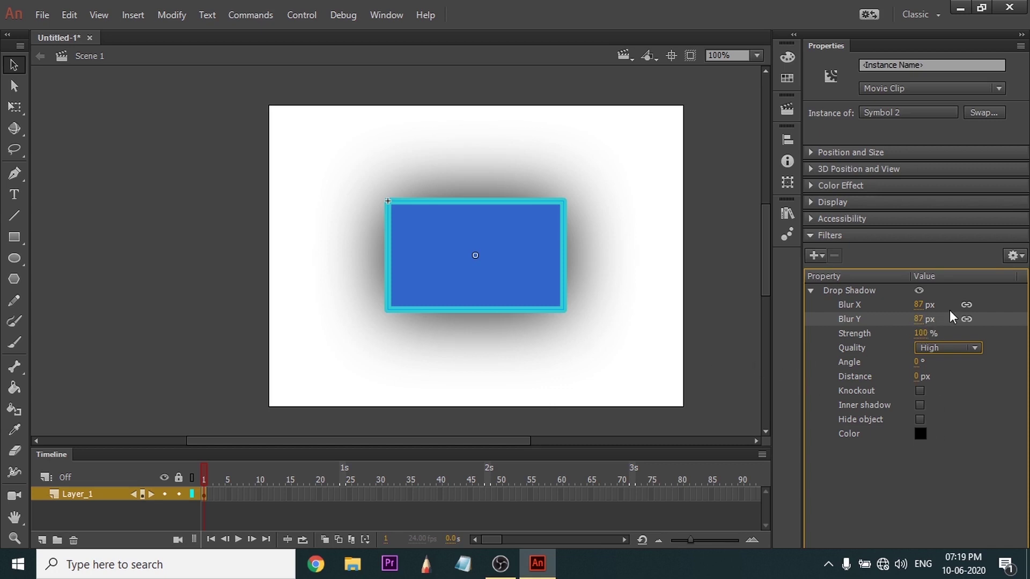
left_click(918, 304)
type("100")
key("Return")
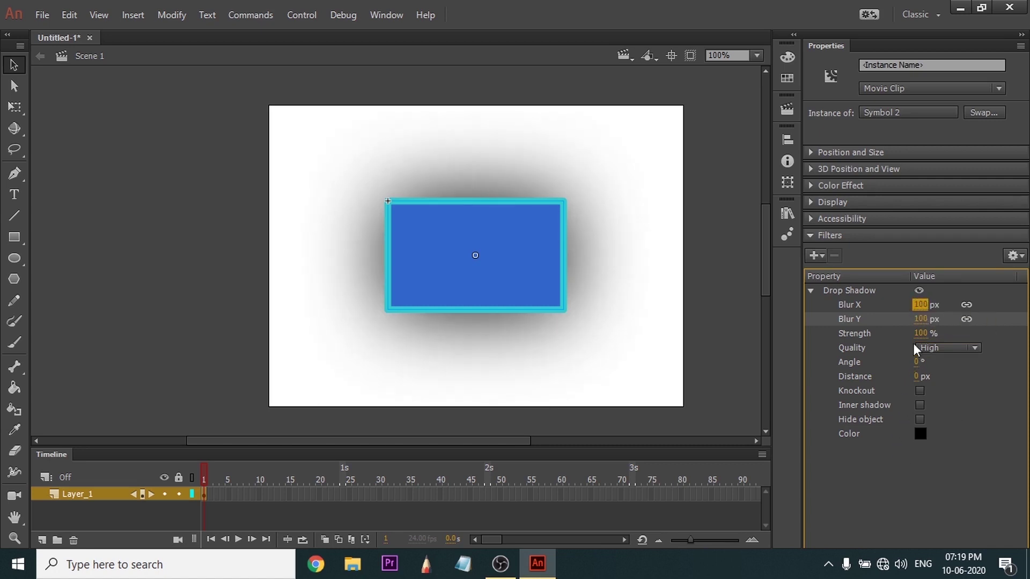
Set the shadow's strength to 55% and try the Inner shadow option with a 57 px blur.
left_click_drag(925, 330, 1025, 333)
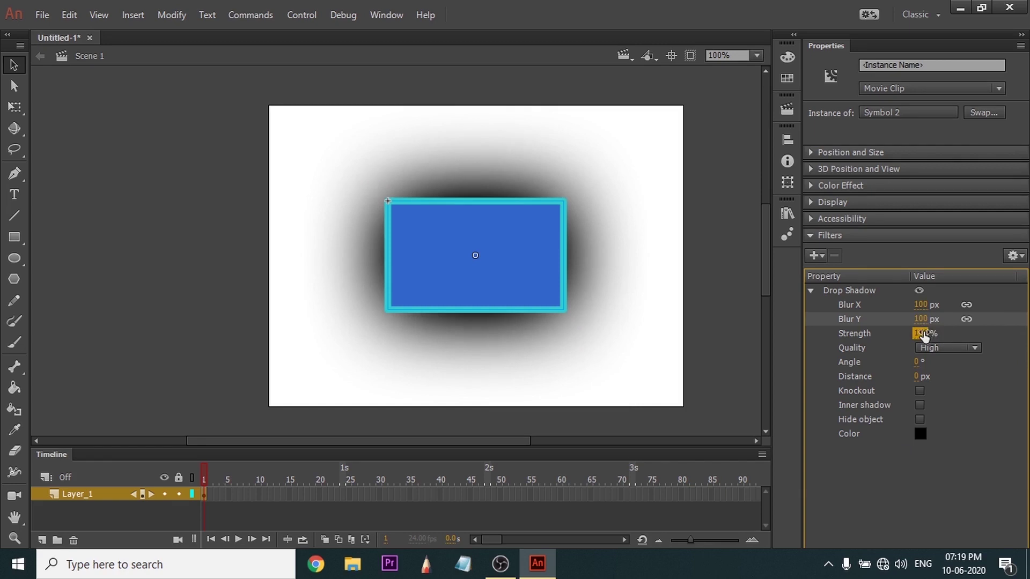
left_click_drag(920, 333, 838, 342)
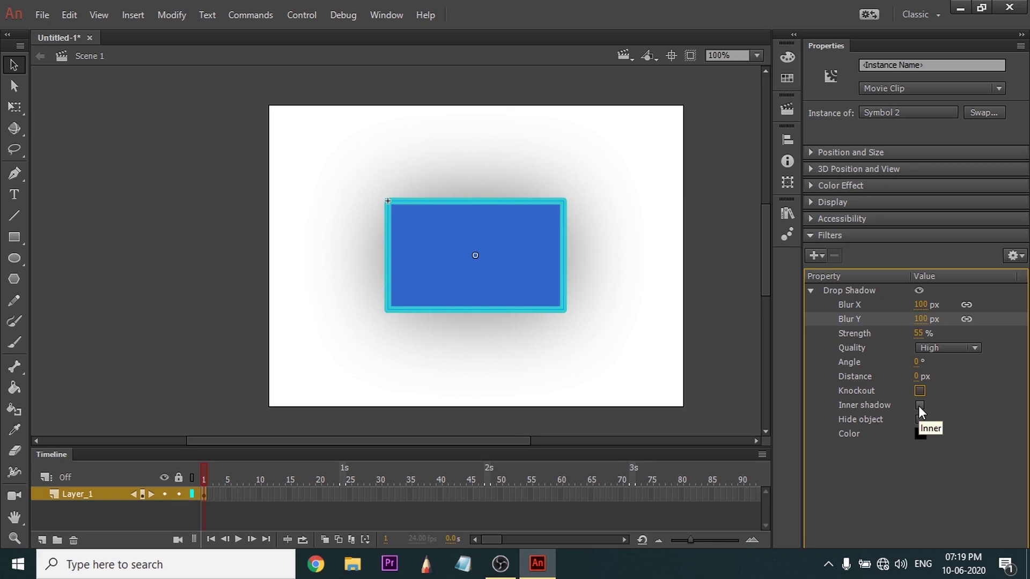
left_click(918, 405)
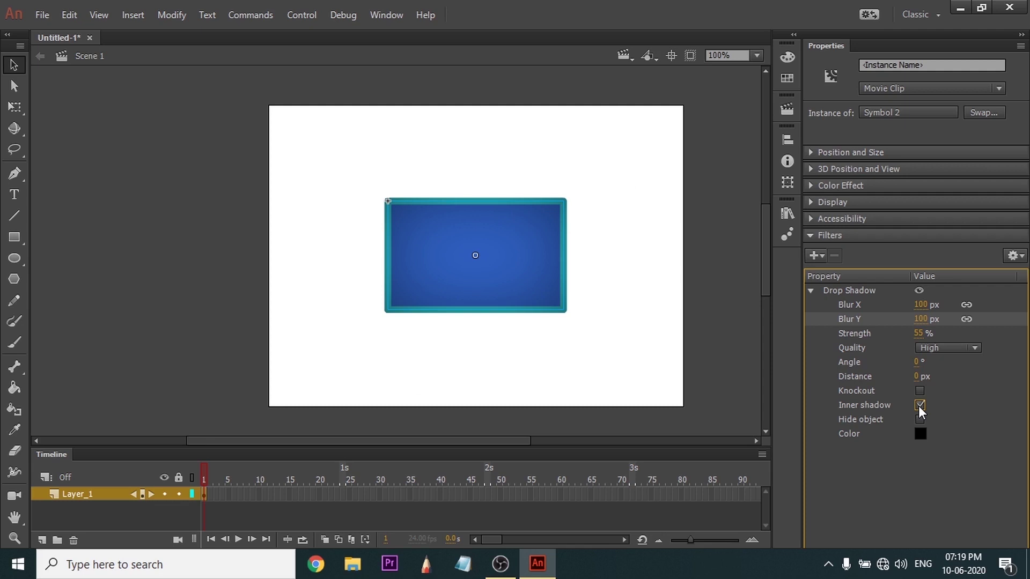
left_click_drag(920, 304, 879, 309)
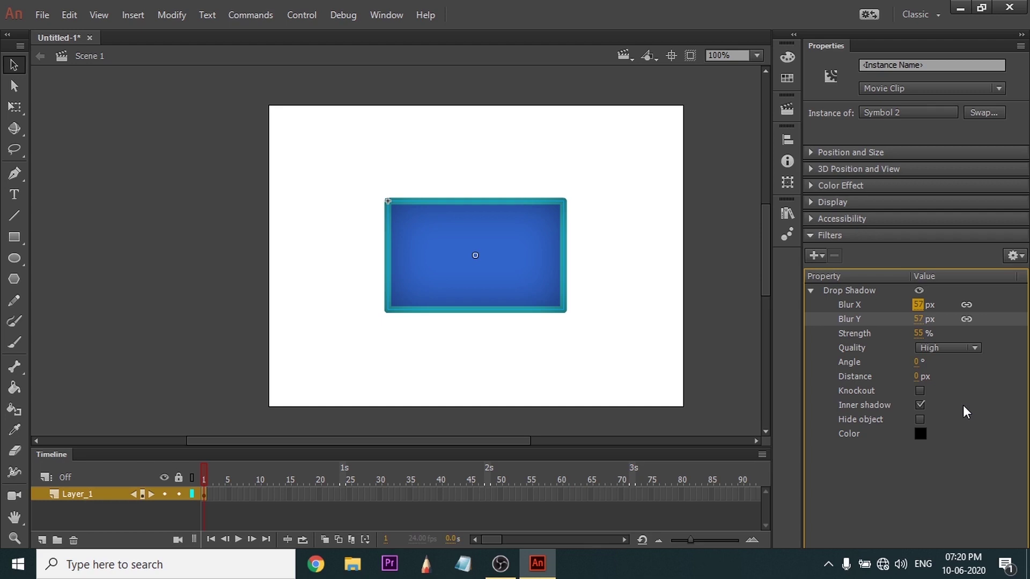
left_click(921, 406)
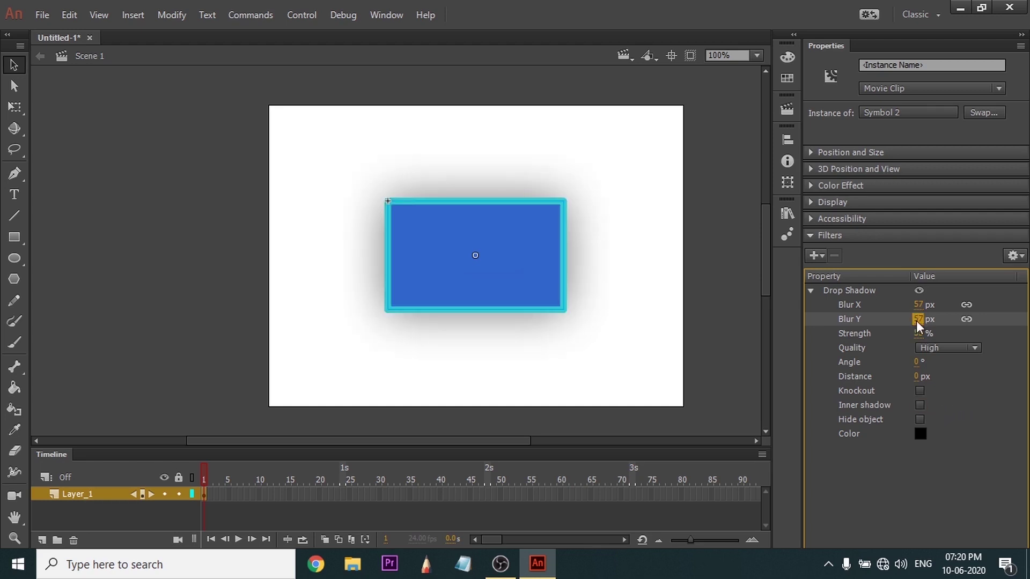
Set the shadow's blur to 99 px and strength to 115%, and try the Hide object and Knockout options.
left_click_drag(916, 320, 968, 334)
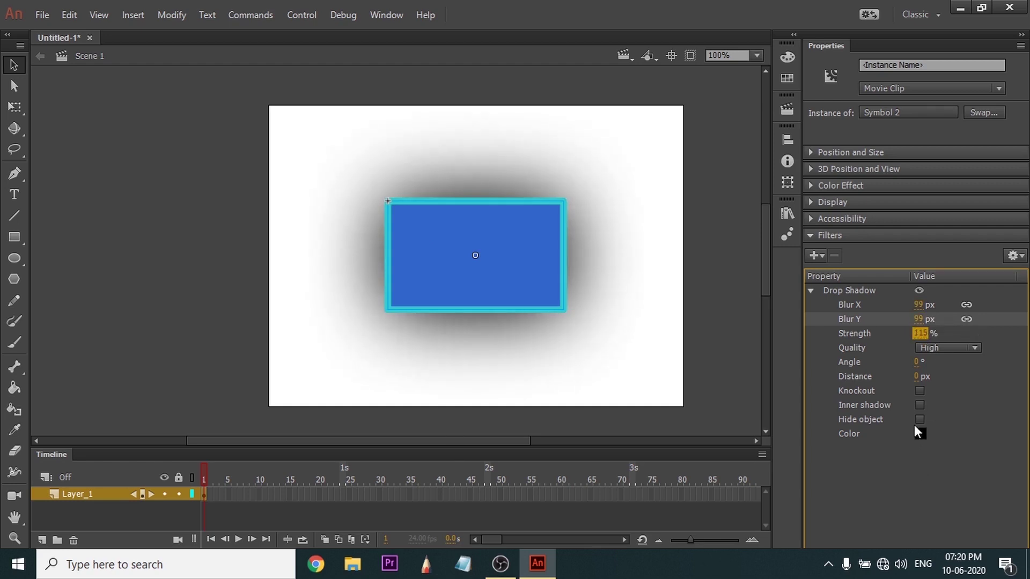
left_click(919, 420)
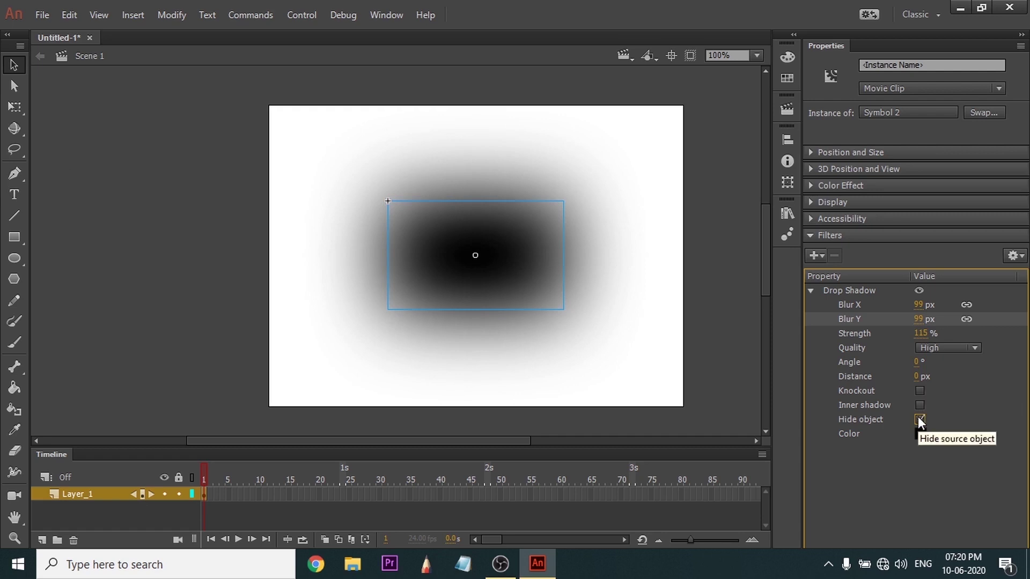
left_click(921, 418)
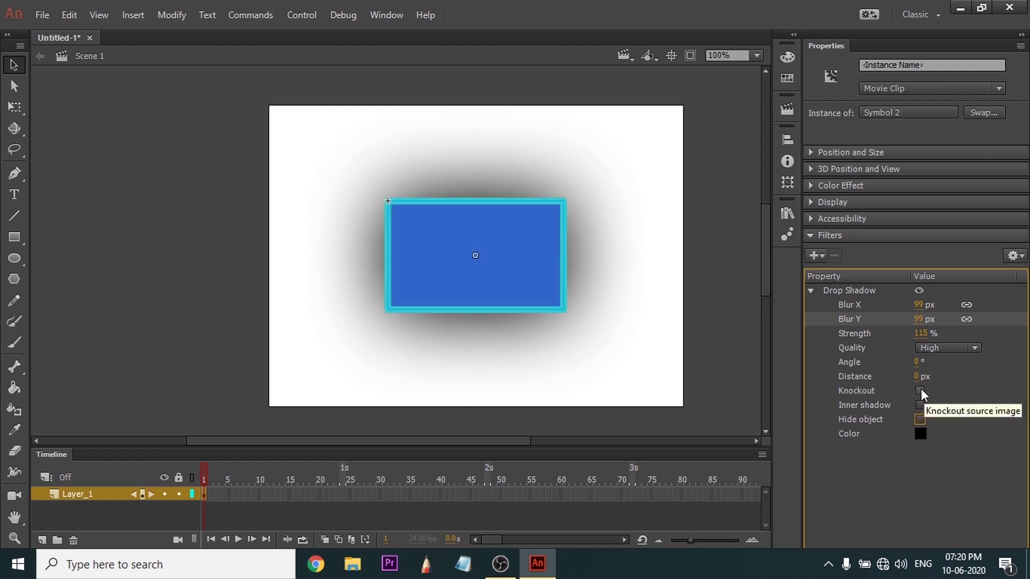
left_click(920, 391)
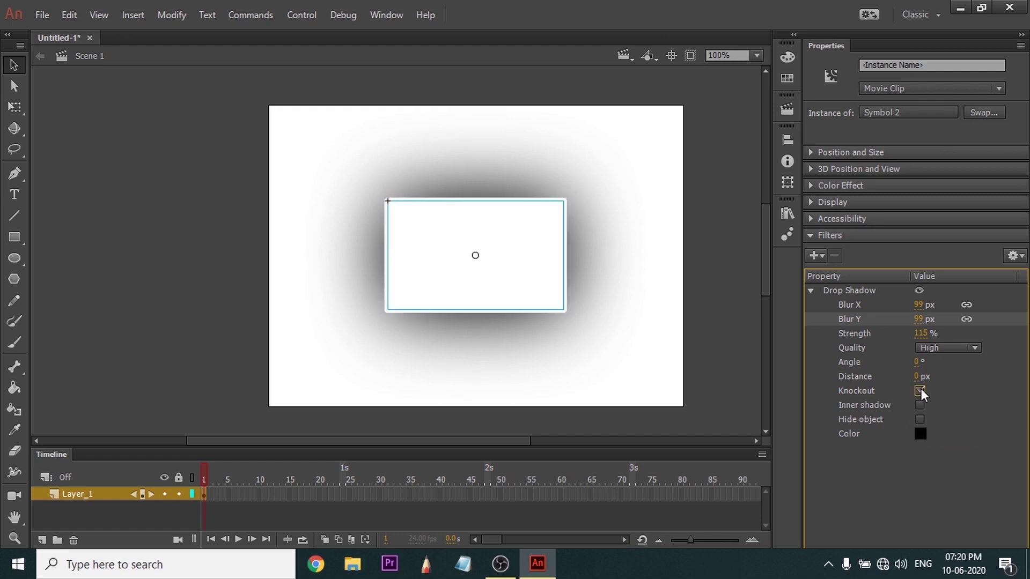
left_click(920, 391)
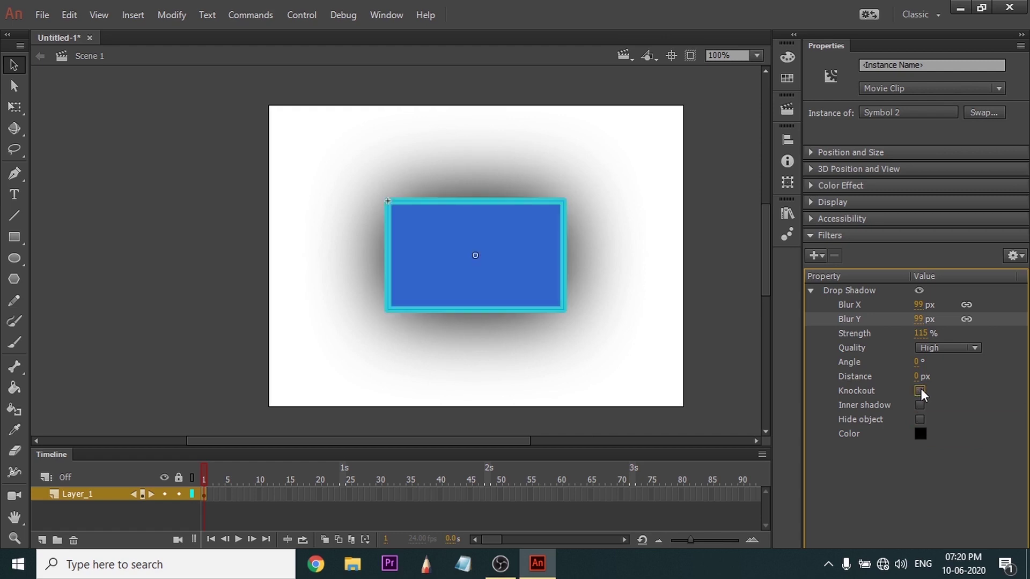
left_click(919, 419)
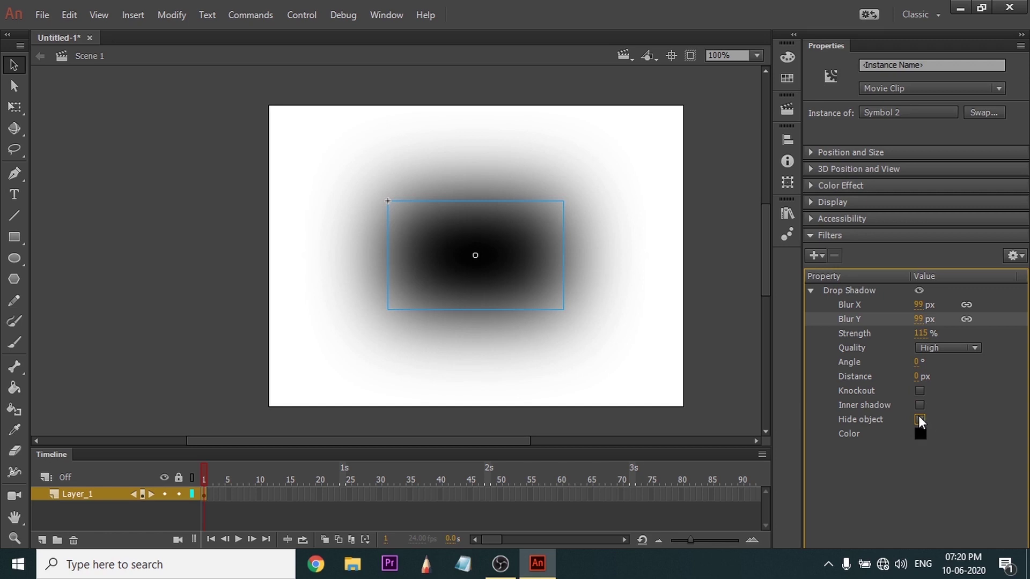
left_click(919, 418)
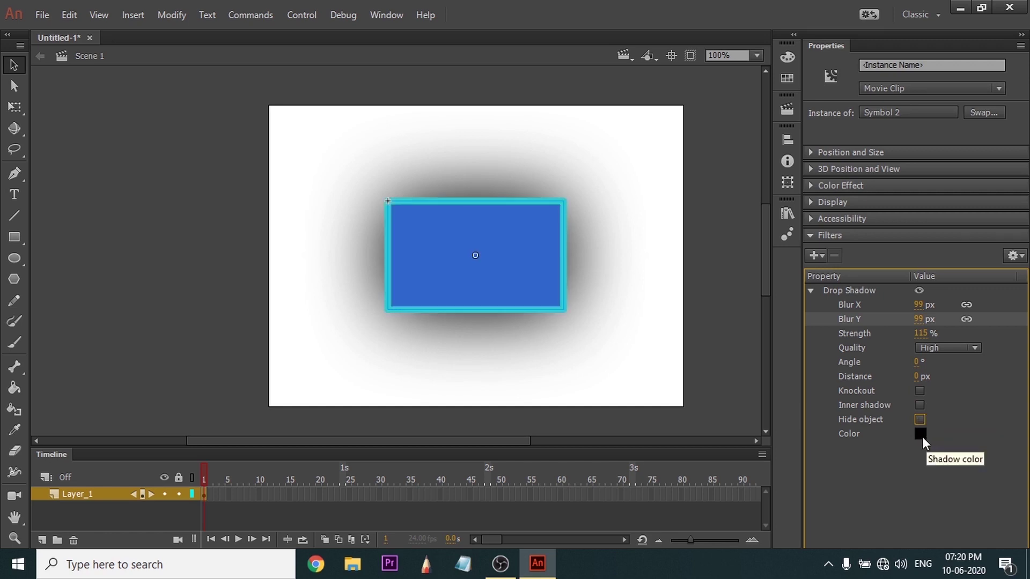
Try red and pink as the drop shadow's color and set it to green.
left_click(921, 435)
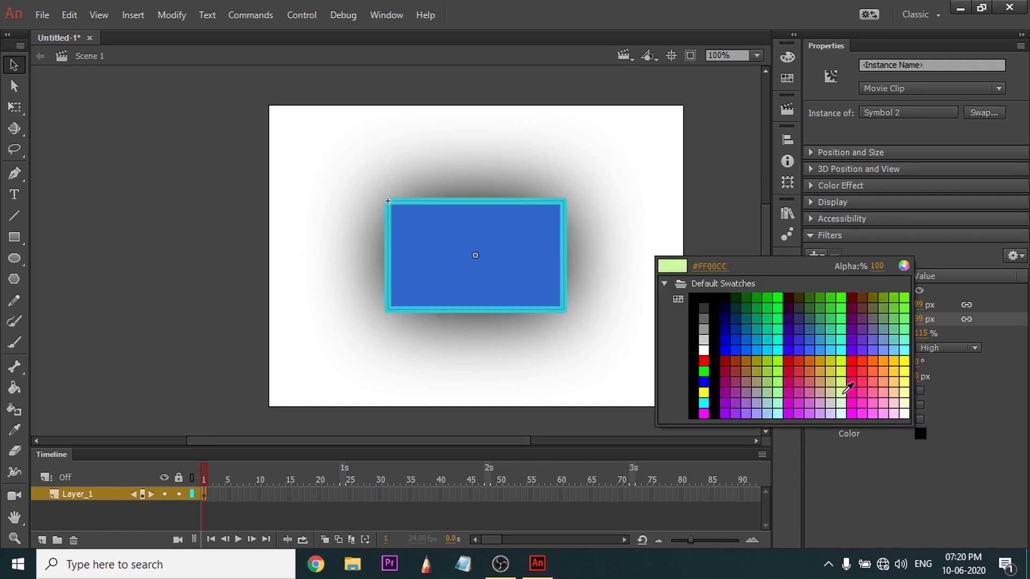
left_click(793, 360)
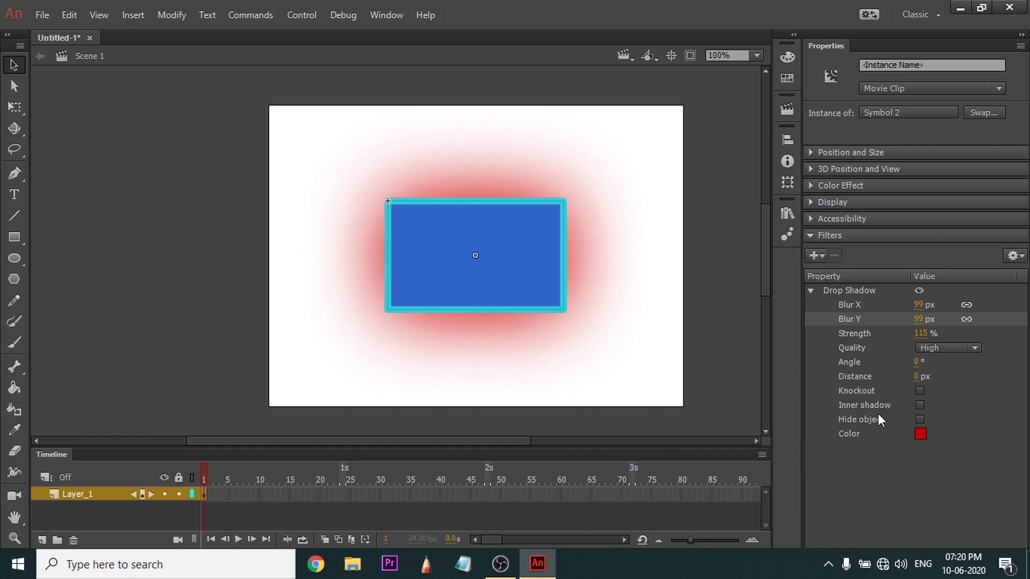
left_click(921, 433)
left_click(866, 381)
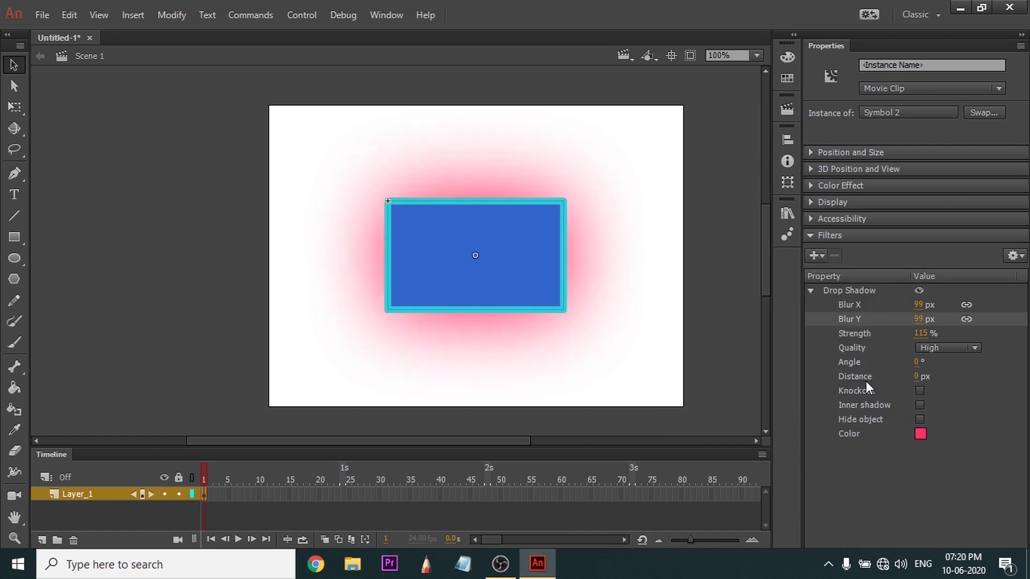
left_click(920, 432)
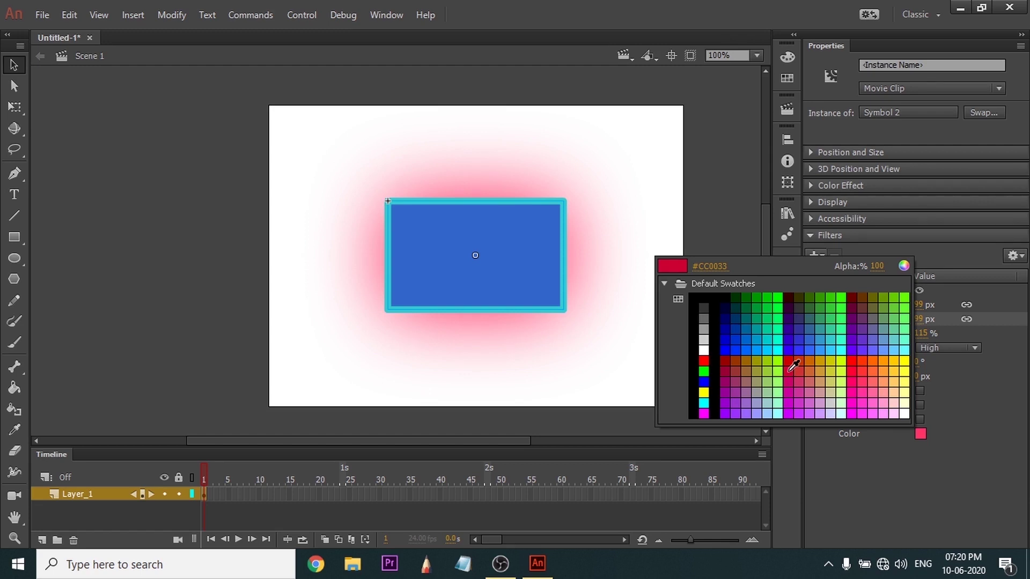
left_click(835, 325)
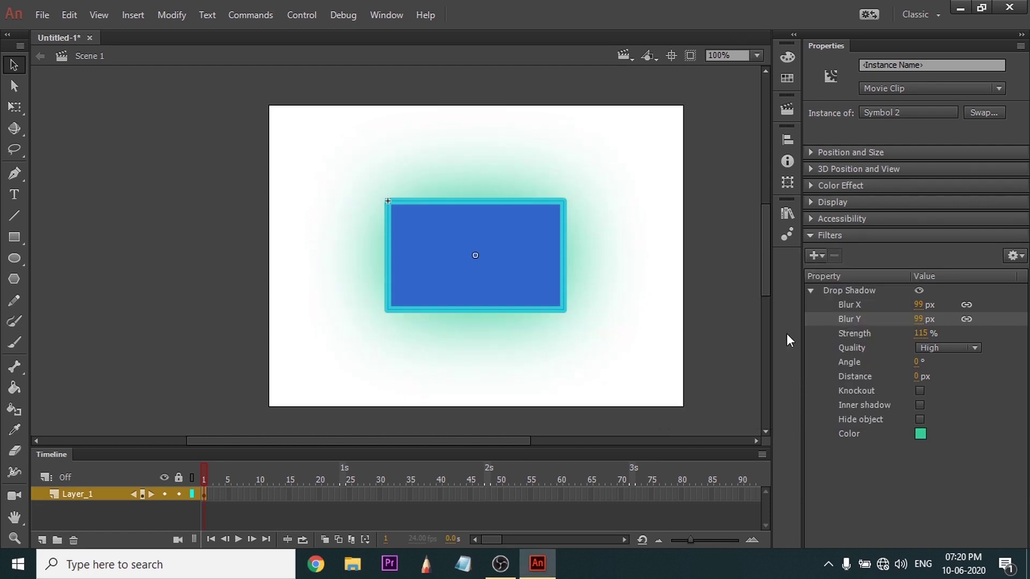
Set the drop shadow's color to black, and switch the filter off and on again before collapsing its settings.
left_click(920, 433)
left_click(729, 298)
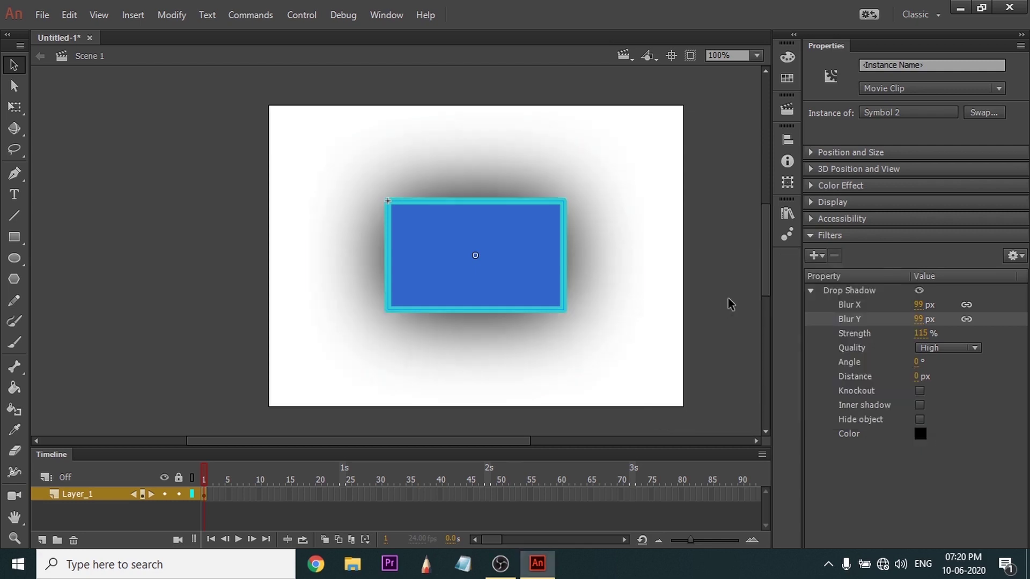
left_click(812, 290)
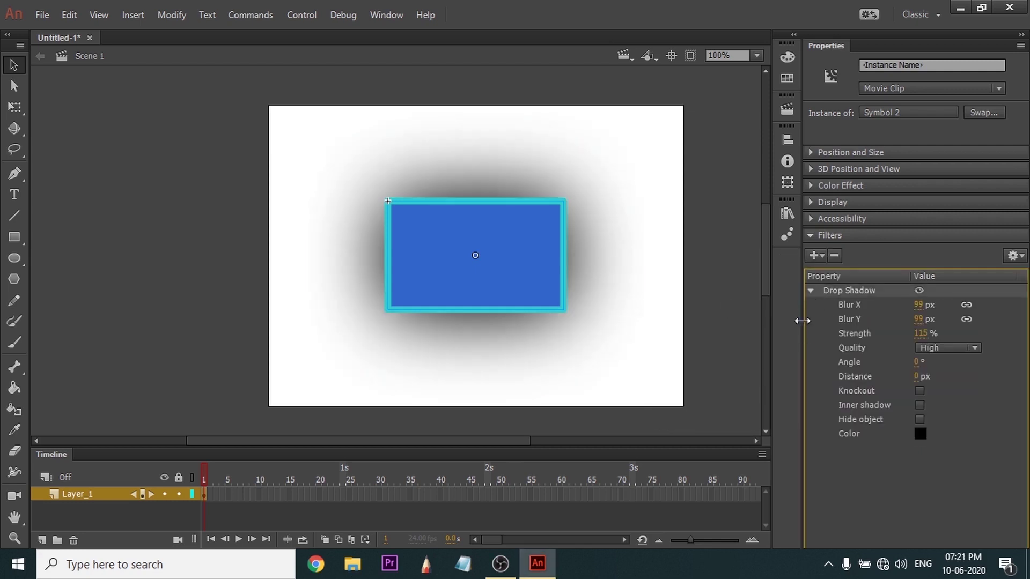
left_click(920, 292)
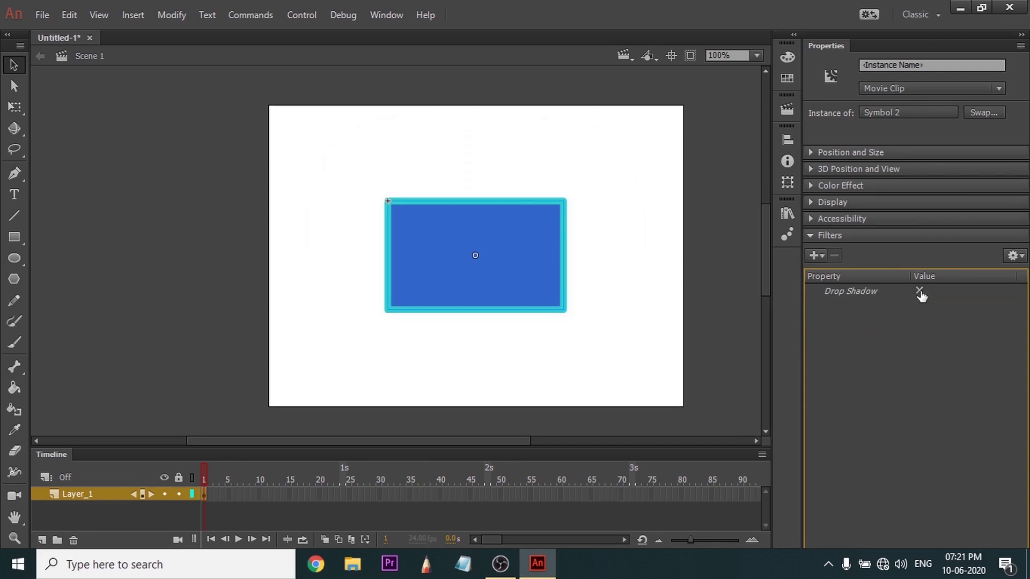
left_click(920, 292)
left_click(810, 290)
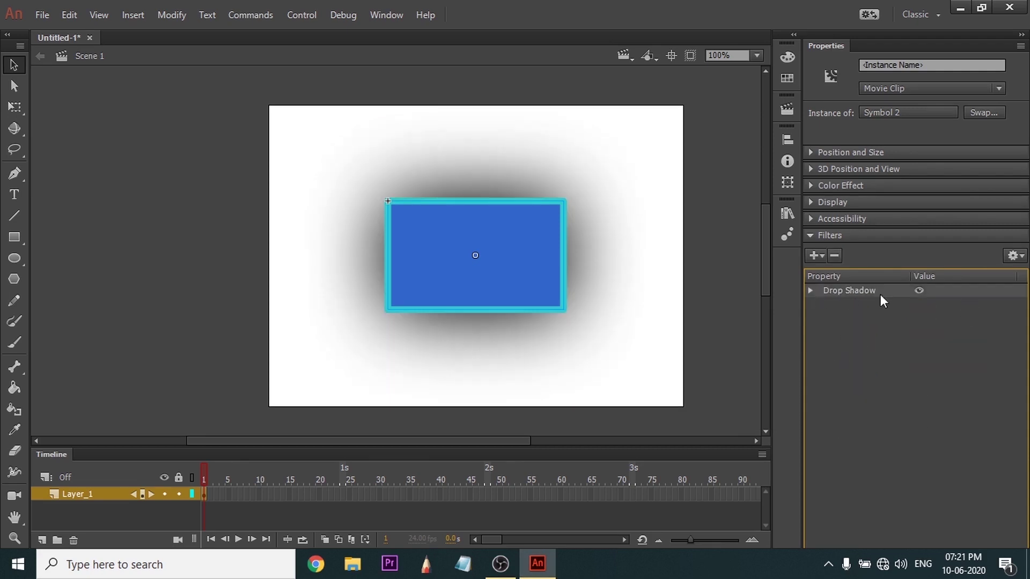
Add a Blur filter to the rectangle movie clip and disable the Drop Shadow filter.
left_click(816, 257)
left_click(851, 293)
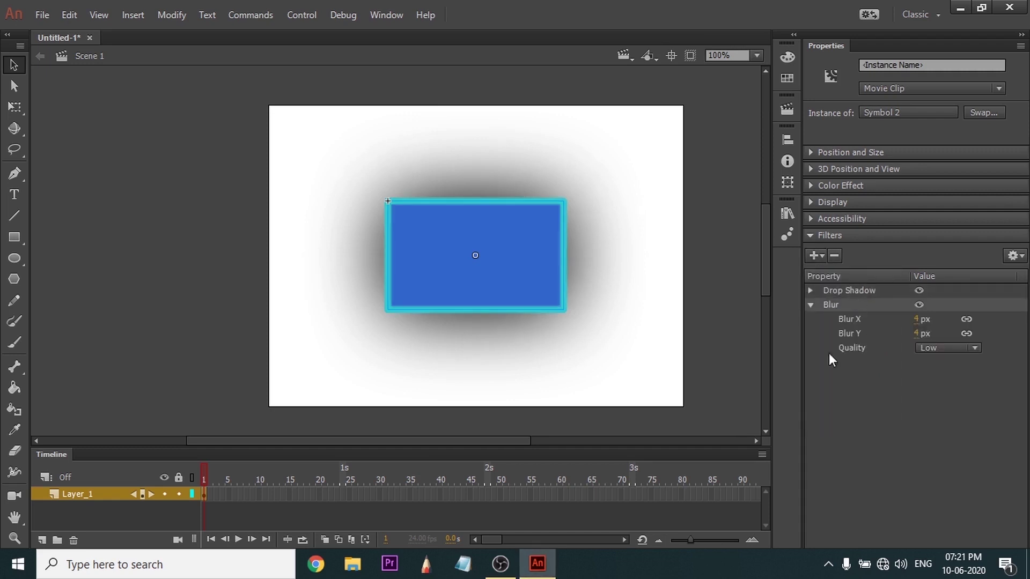
left_click(811, 290)
left_click(919, 290)
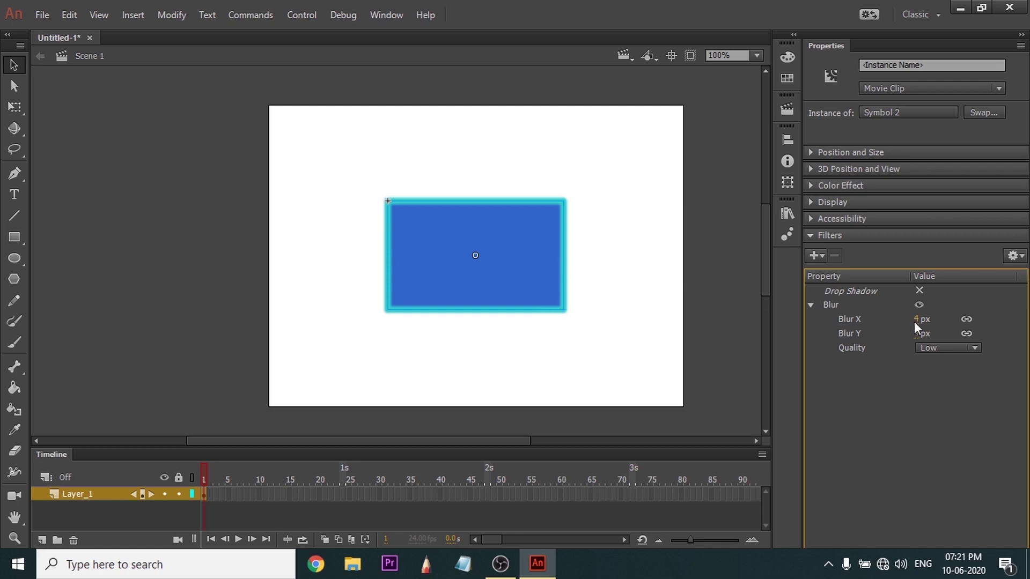
Set the Blur filter to 60 px on both linked axes and move the rectangle toward the stage's right side.
left_click_drag(915, 321, 966, 321)
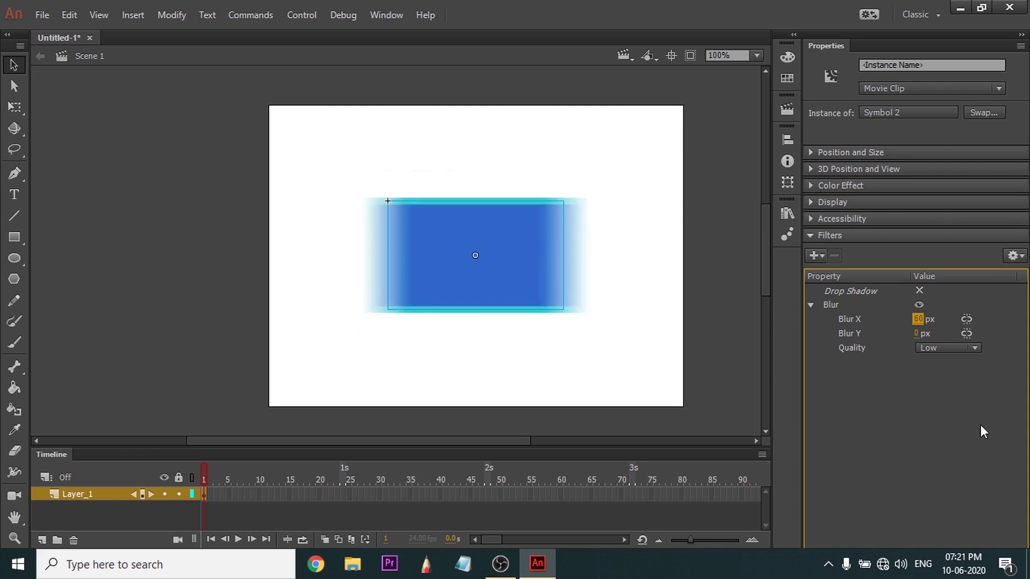
left_click(966, 319)
left_click_drag(510, 248, 568, 248)
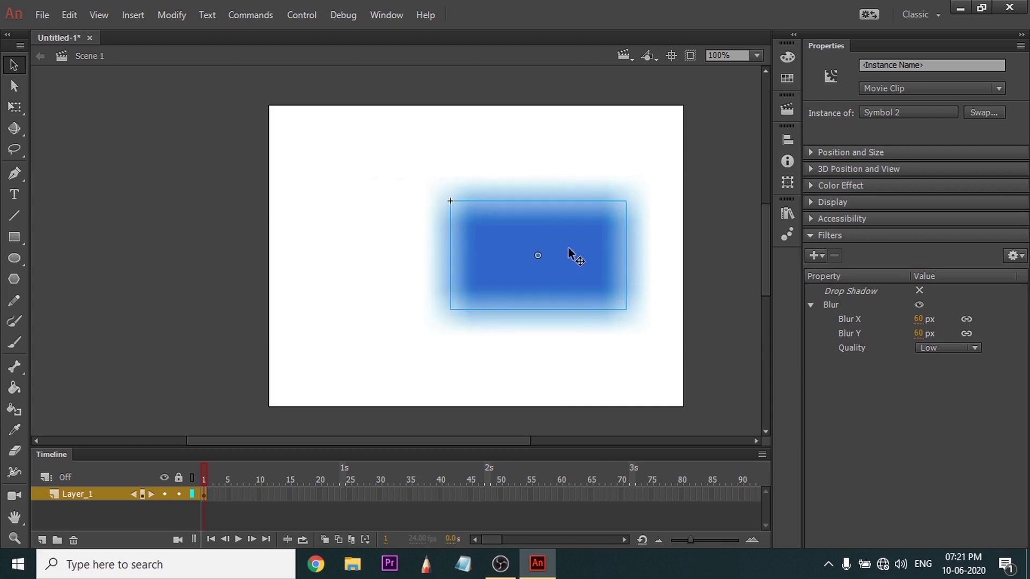
Try the Medium and High quality settings of the Blur filter and return it to Low.
left_click(932, 349)
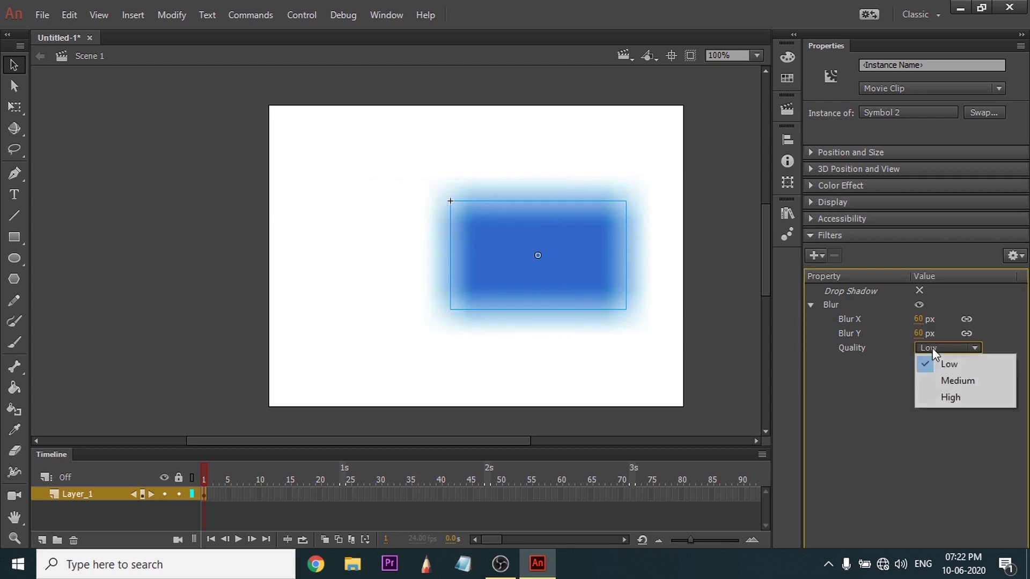
left_click(929, 380)
left_click(941, 348)
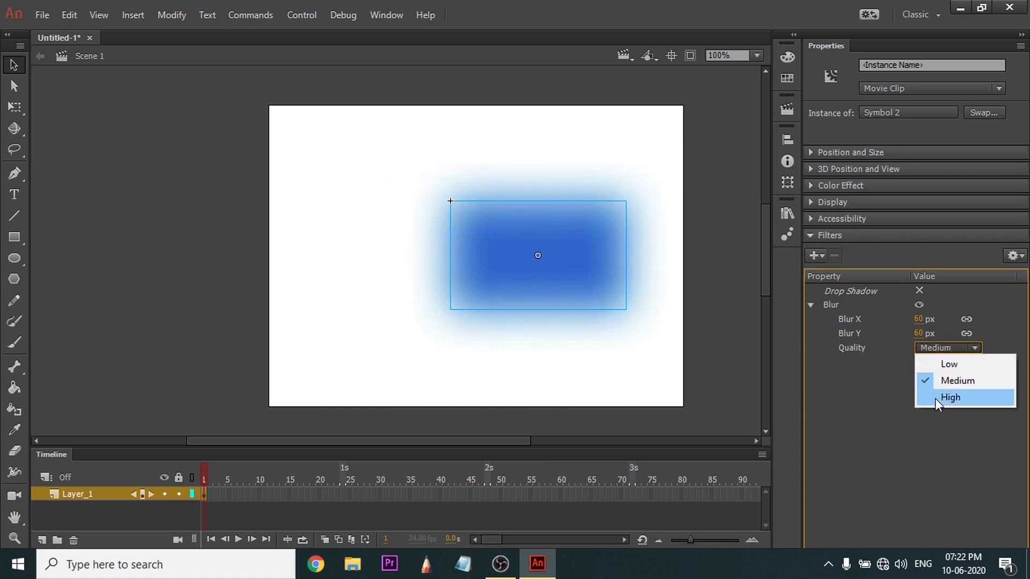
left_click(939, 397)
left_click(944, 347)
left_click(958, 365)
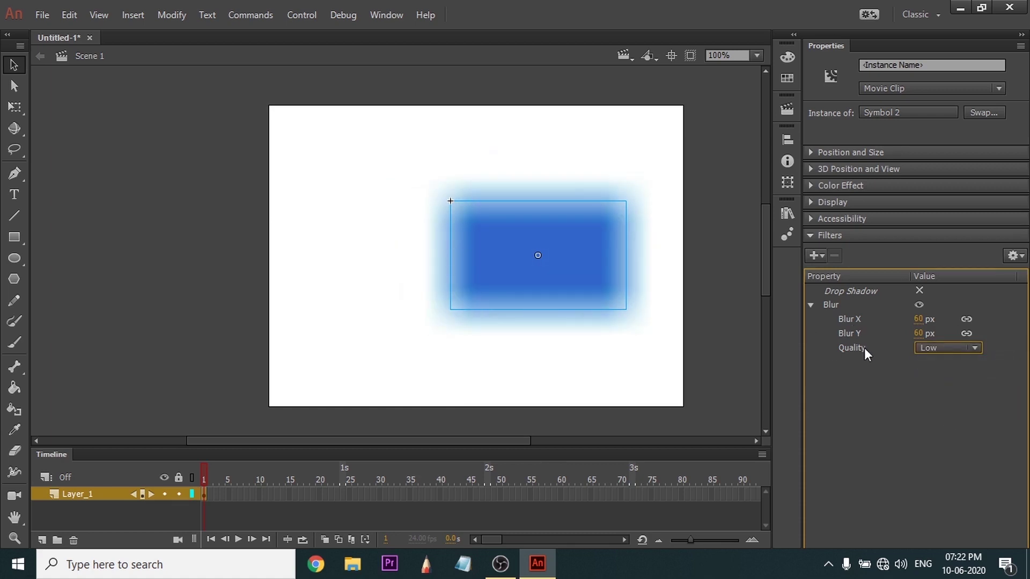
Disable the Blur filter and add a Glow filter with a linked blur of 53 px.
left_click(812, 304)
left_click(918, 305)
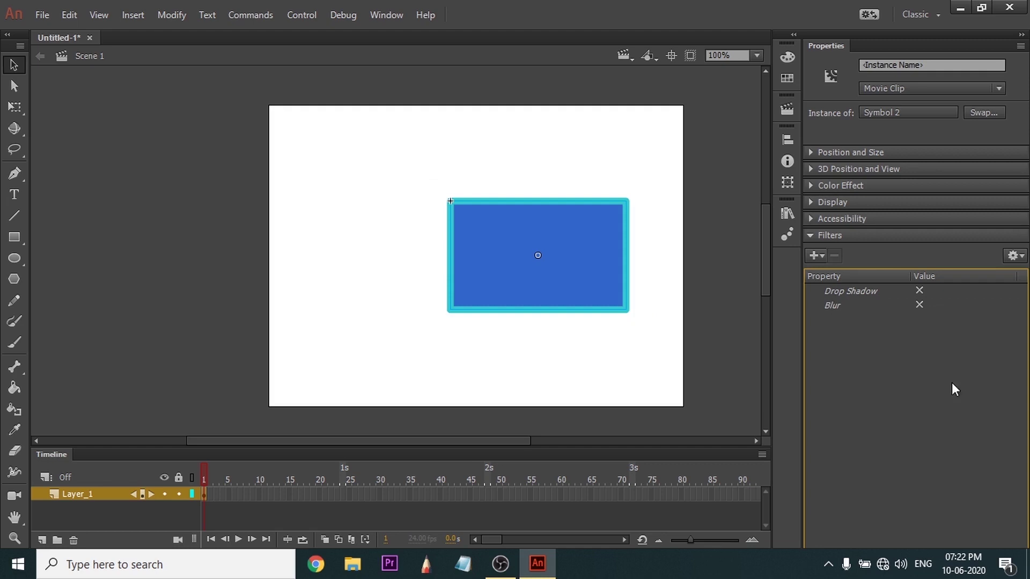
left_click(813, 256)
left_click(824, 301)
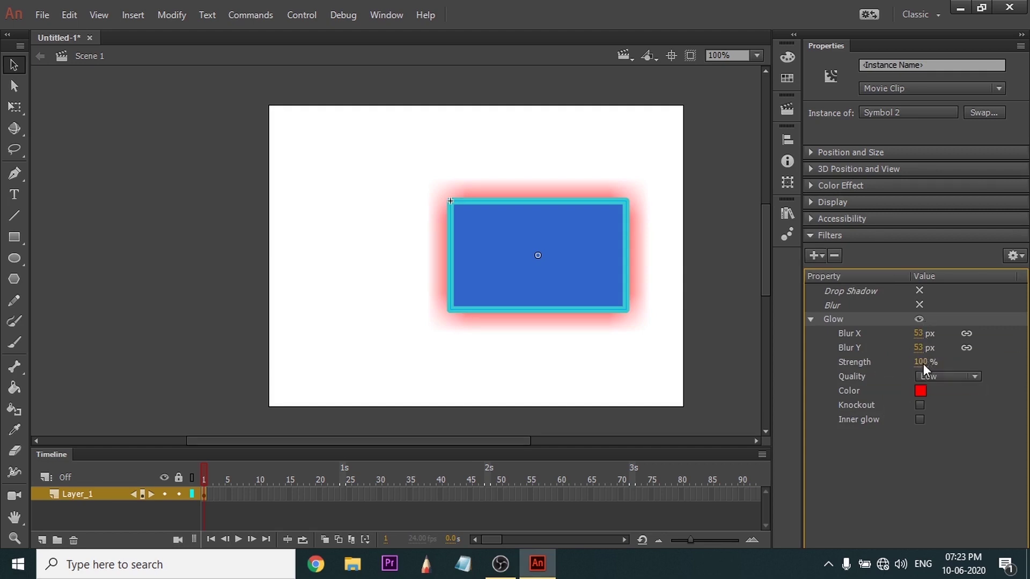
Set the glow's strength to 84% and its color to purple.
left_click_drag(922, 363, 914, 369)
left_click(955, 371)
left_click(954, 371)
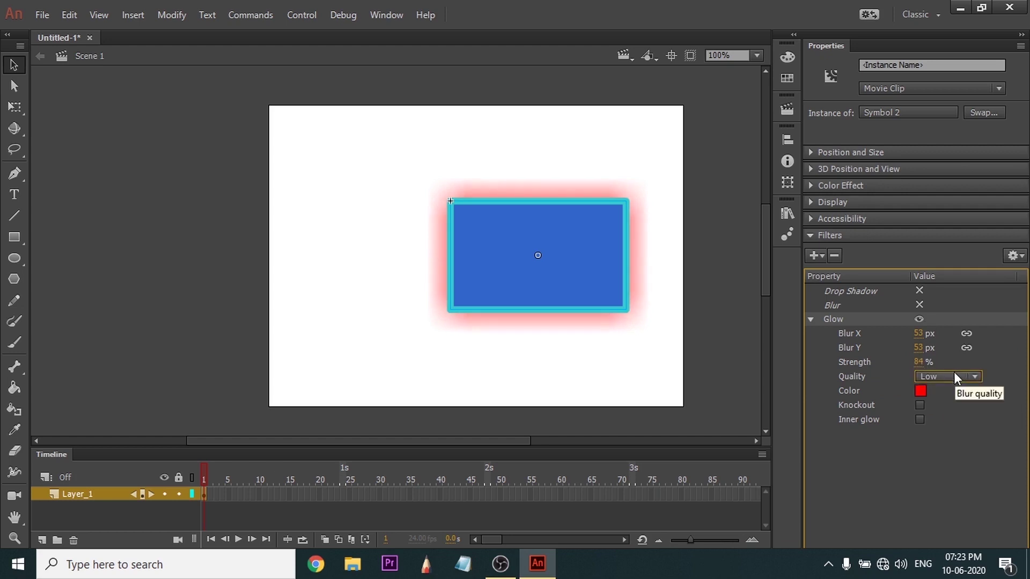
left_click(920, 391)
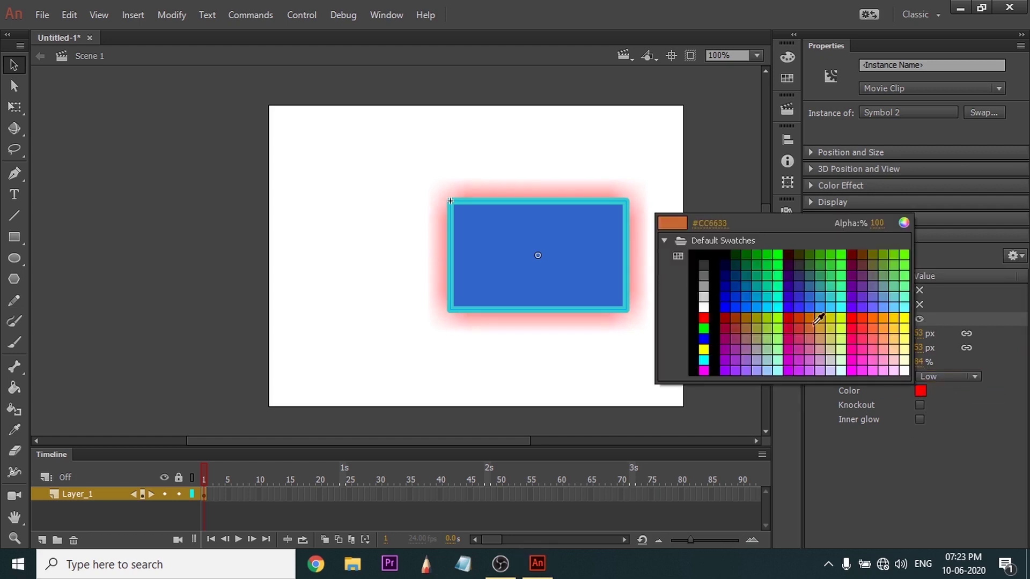
left_click(857, 321)
left_click(918, 392)
left_click(864, 296)
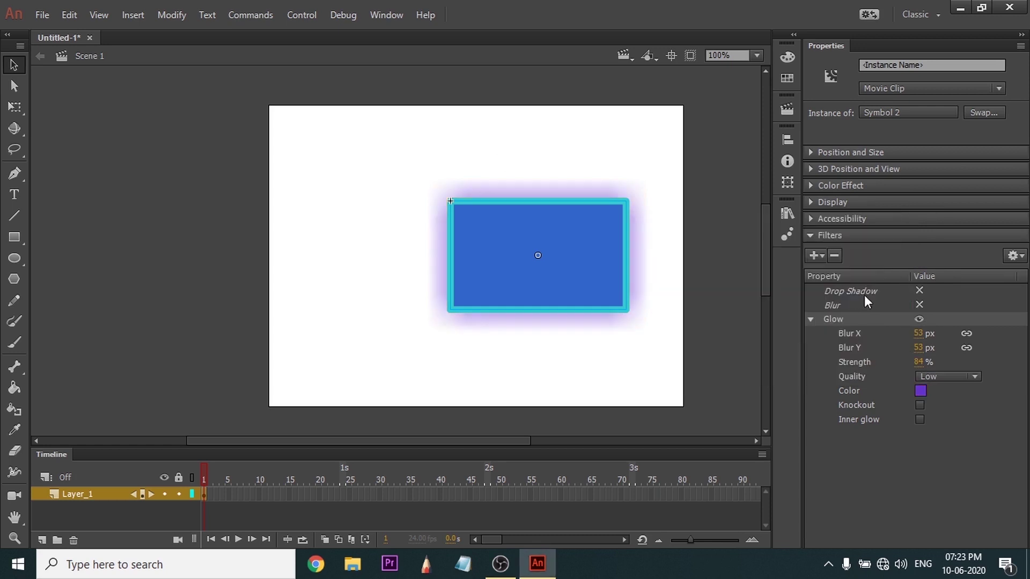
Try the glow's Knockout and Inner glow options and disable the Glow filter.
left_click(920, 405)
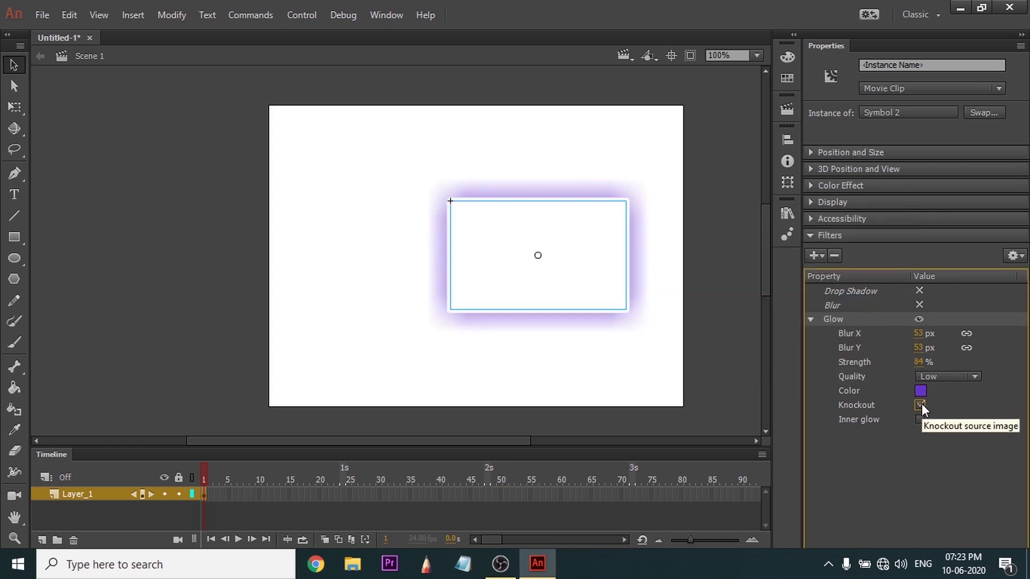
left_click(920, 405)
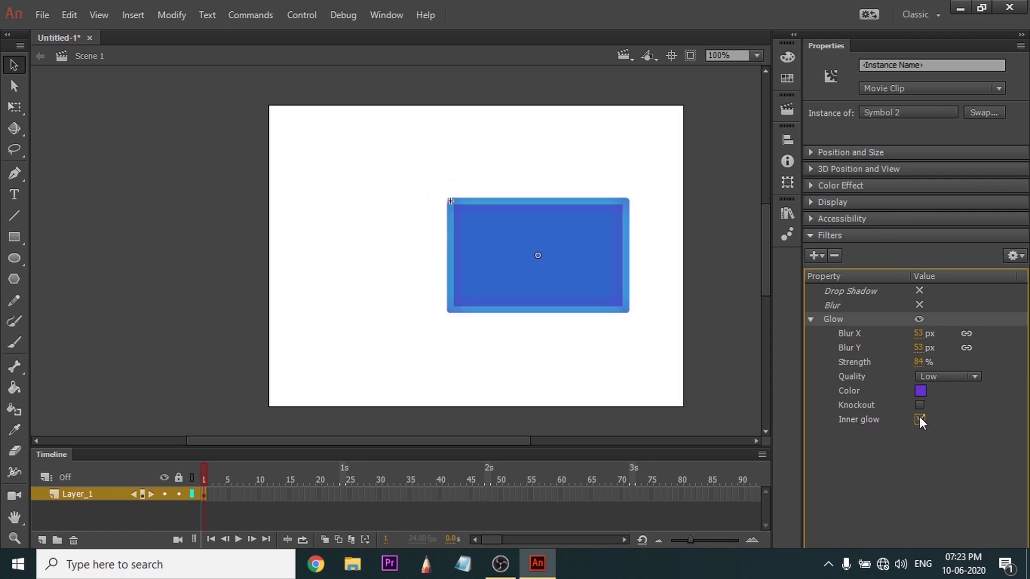
mouse_move(919, 346)
left_mouse_down()
mouse_move(947, 345)
mouse_move(919, 346)
left_mouse_up()
left_click(919, 319)
Add a Bevel filter and switch it off, and add a Gradient Glow filter to the rectangle.
left_click(814, 256)
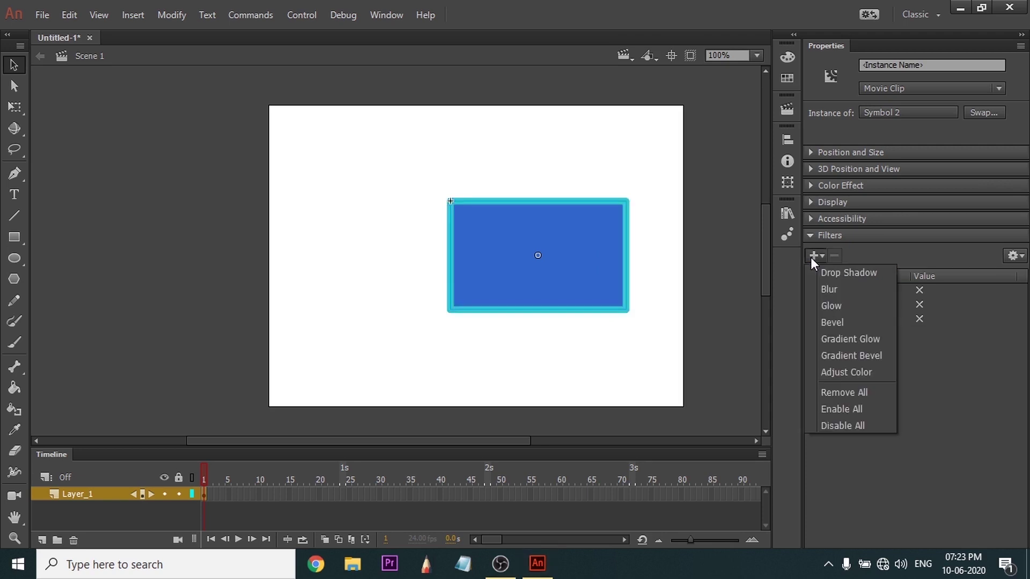
left_click(855, 323)
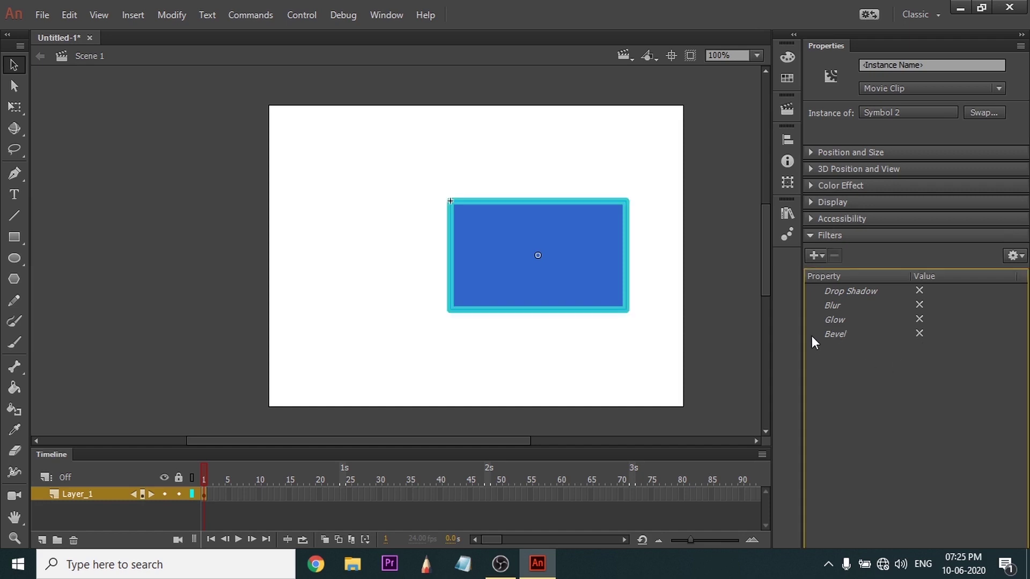
left_click(819, 256)
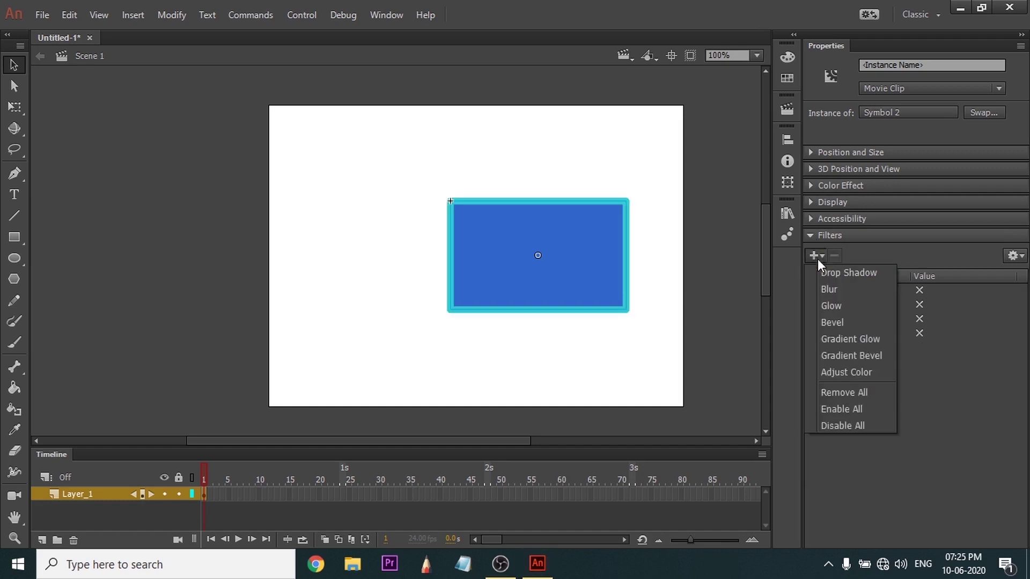
left_click(870, 337)
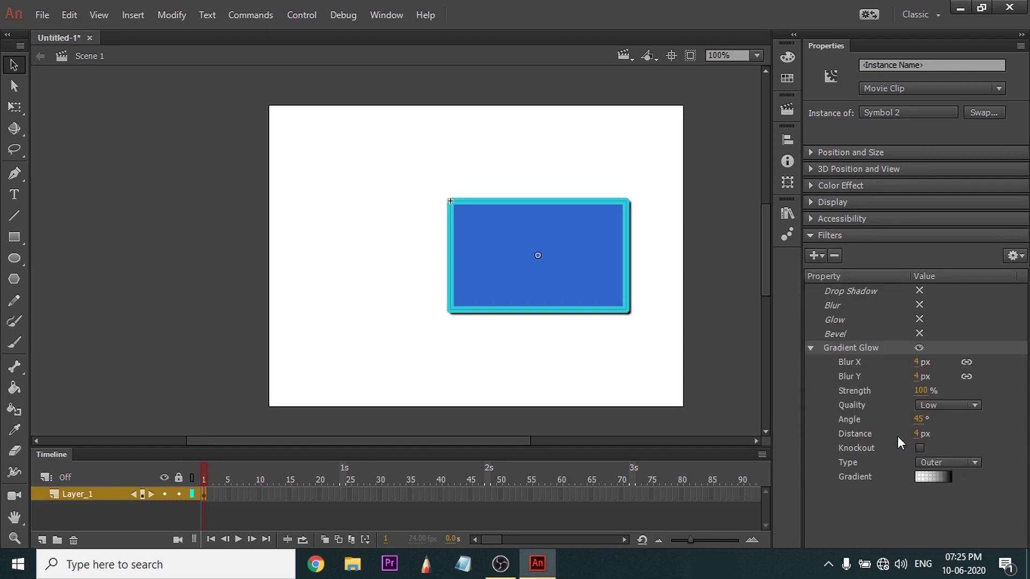
left_click(863, 498)
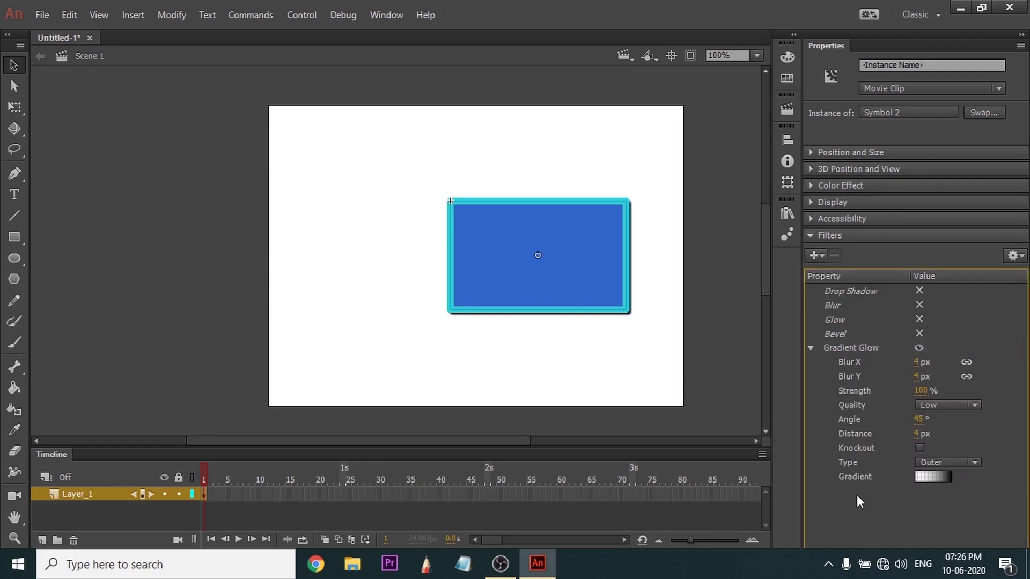
Move the black end stop of the gradient glow's gradient inward and recolor it green.
left_click(937, 478)
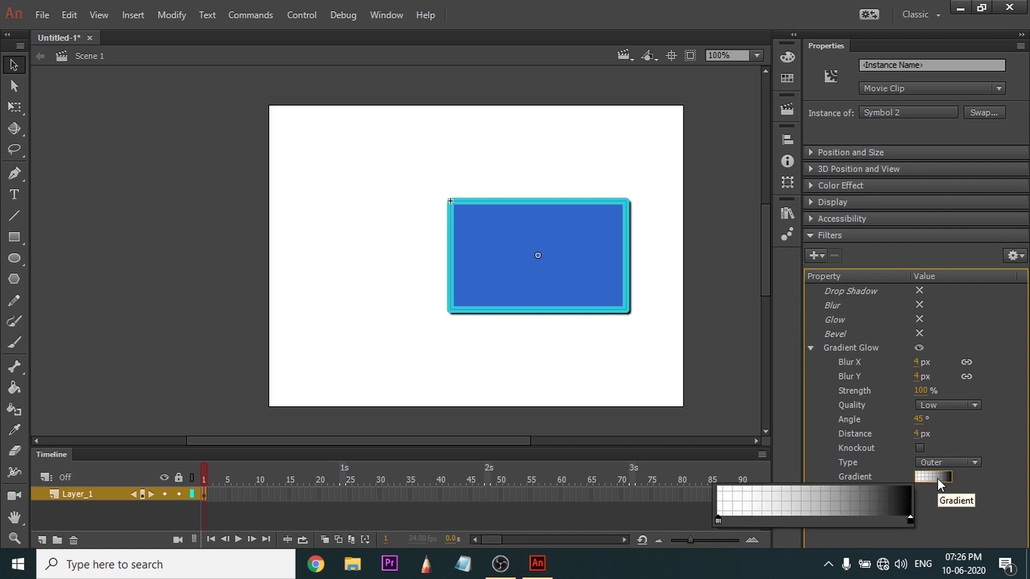
left_click_drag(906, 519, 874, 520)
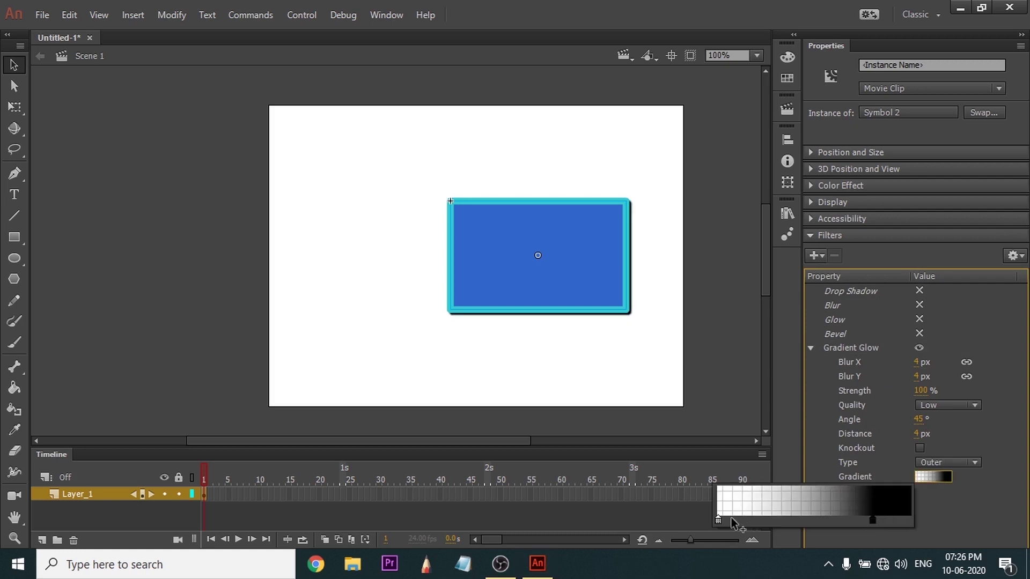
left_click(871, 519)
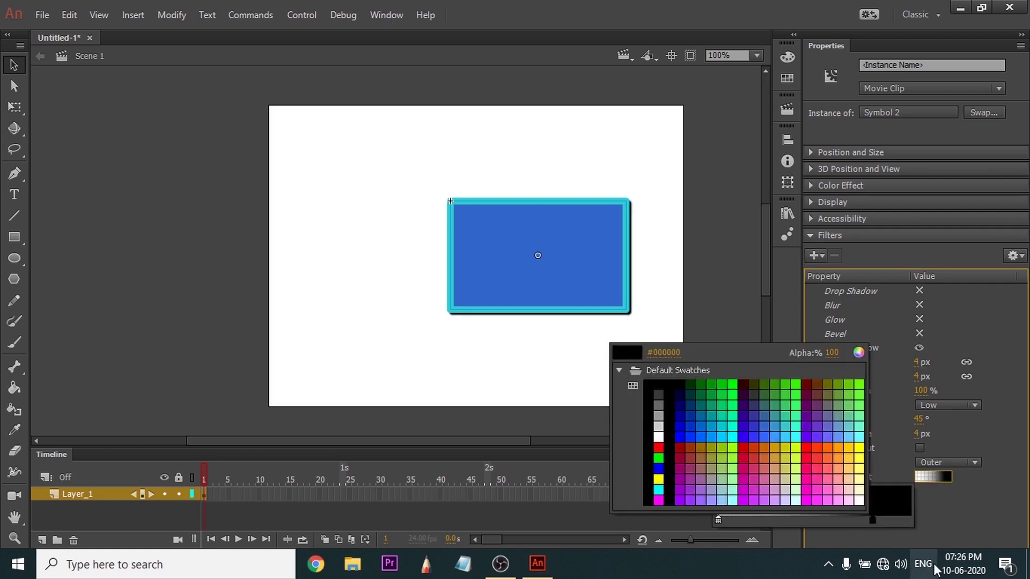
left_click(786, 414)
Add a stop between the white and green ones in the glow gradient and color it orange.
left_click(809, 521)
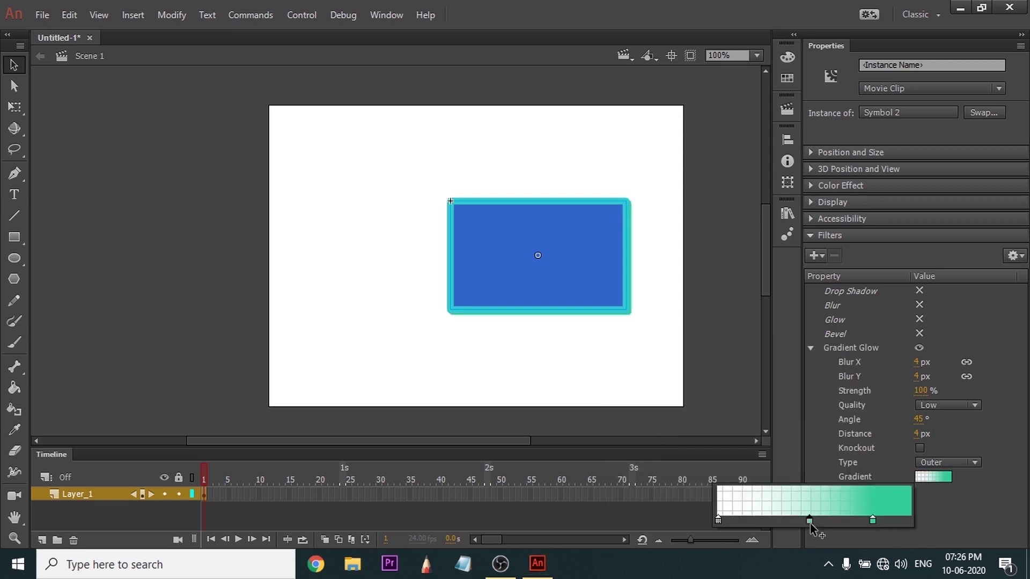
left_click_drag(811, 522, 784, 522)
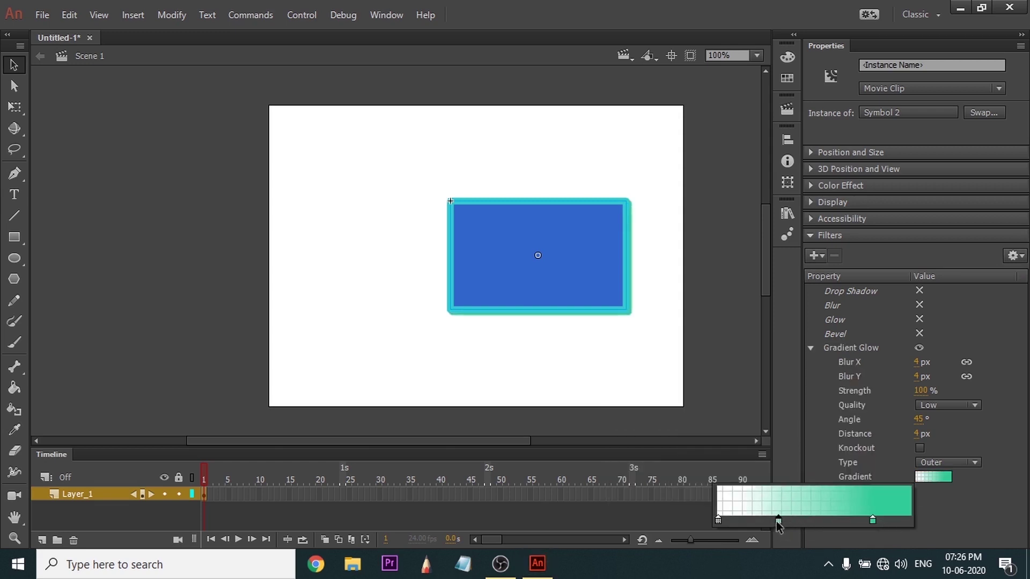
left_click(778, 520)
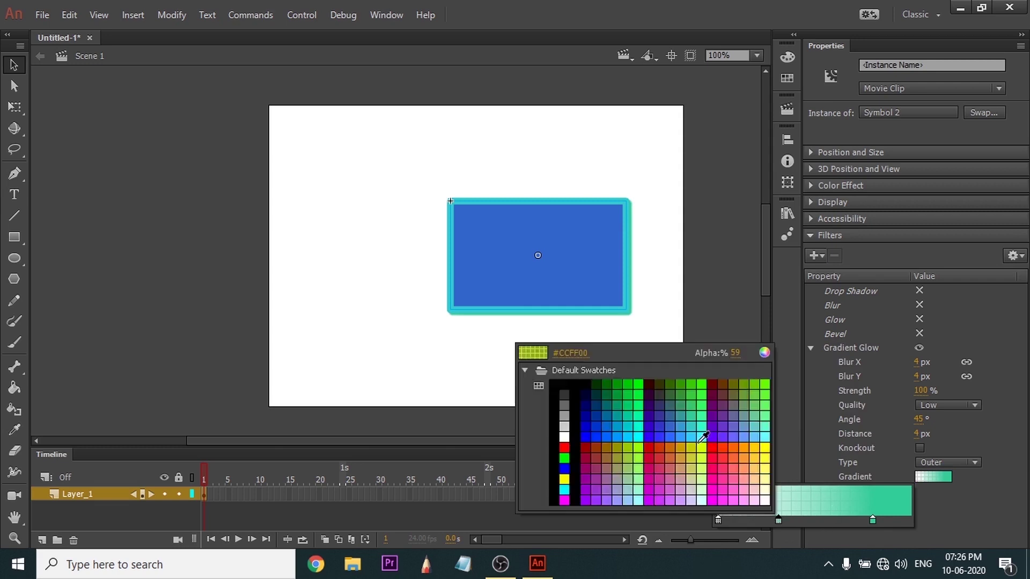
left_click(744, 459)
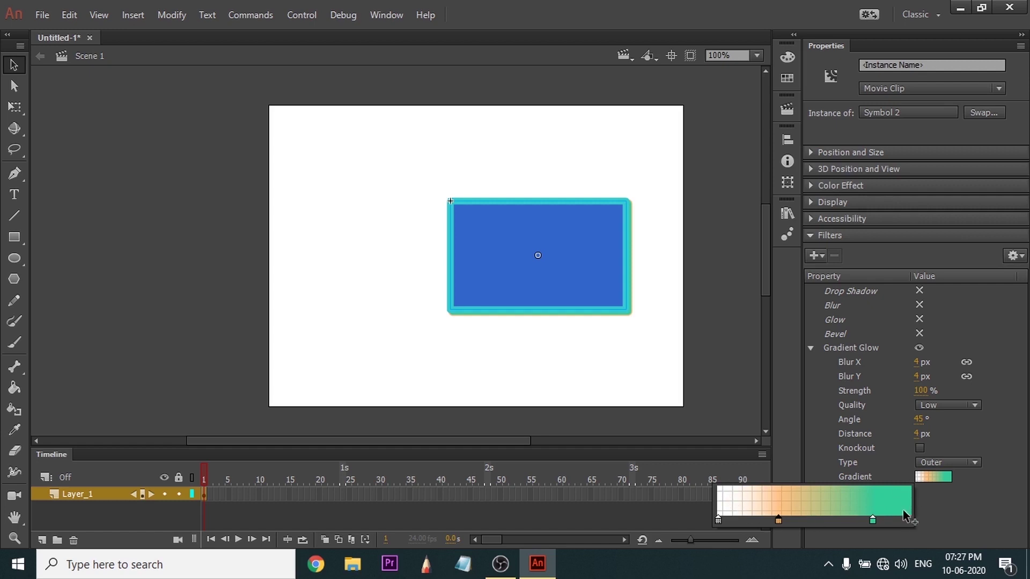
Move the green stop to the end of the glow gradient and the orange stop closer to the middle.
left_click_drag(870, 518, 910, 520)
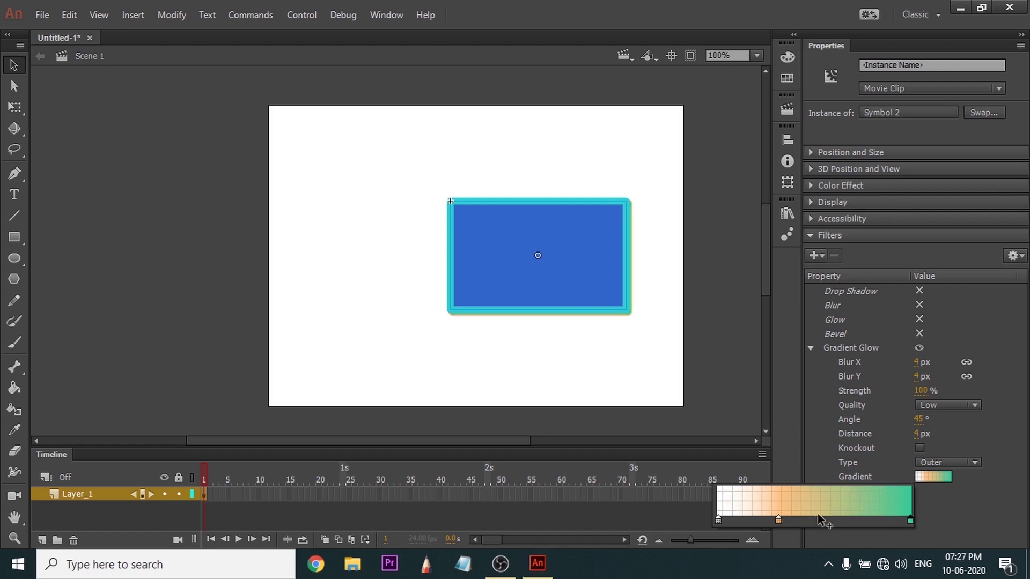
left_click_drag(778, 520, 802, 519)
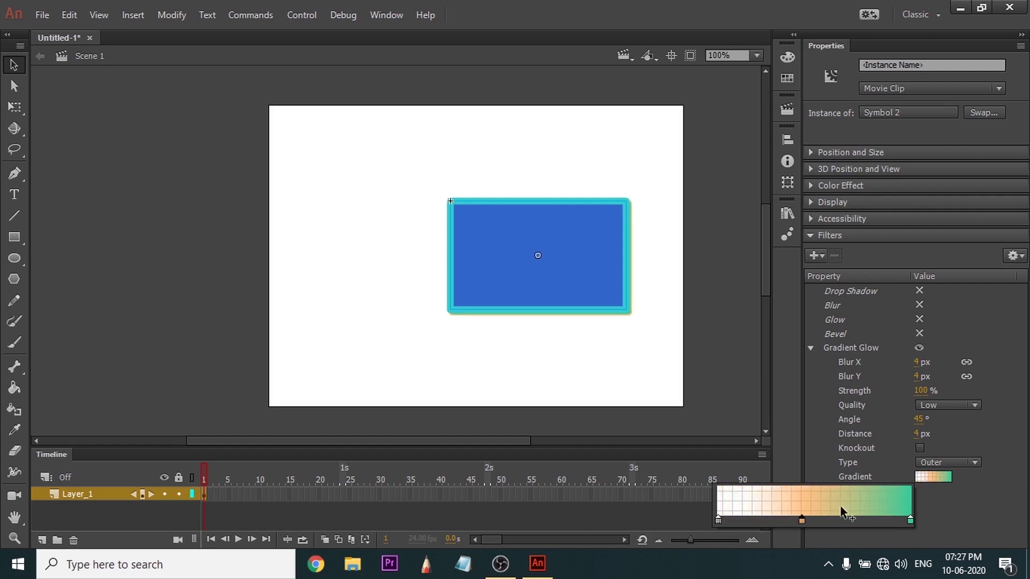
left_click(994, 497)
Set the gradient glow's type to Full and adjust the orange stop of its gradient.
left_click(947, 462)
left_click(965, 514)
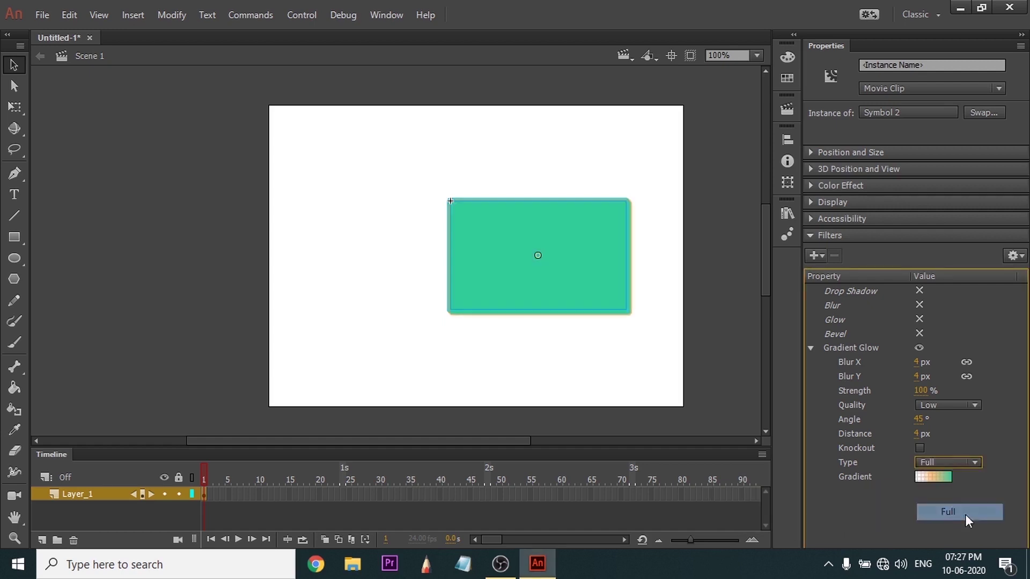
left_click(932, 477)
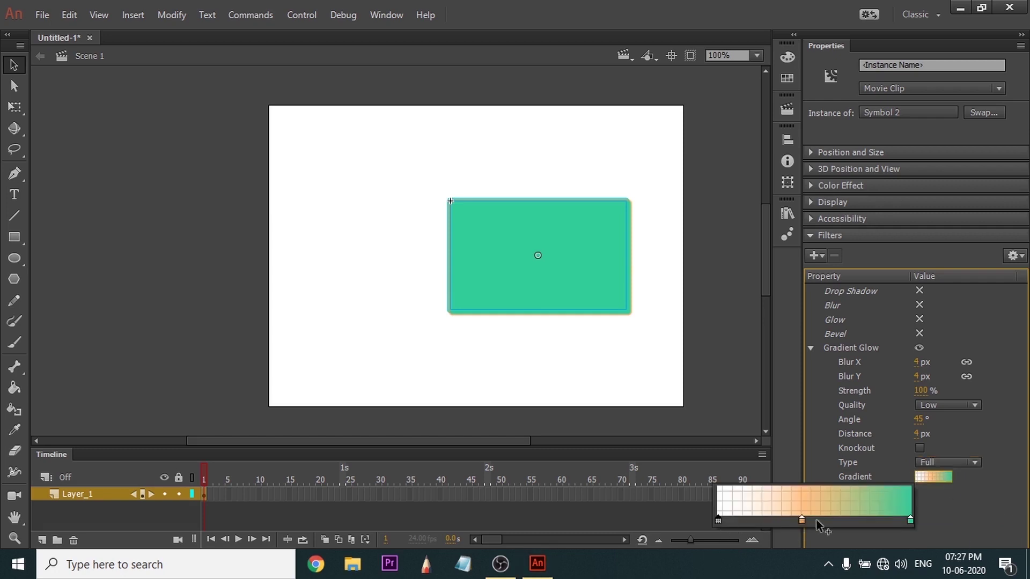
mouse_move(806, 523)
left_mouse_down()
mouse_move(865, 526)
mouse_move(756, 517)
mouse_move(802, 518)
left_mouse_up()
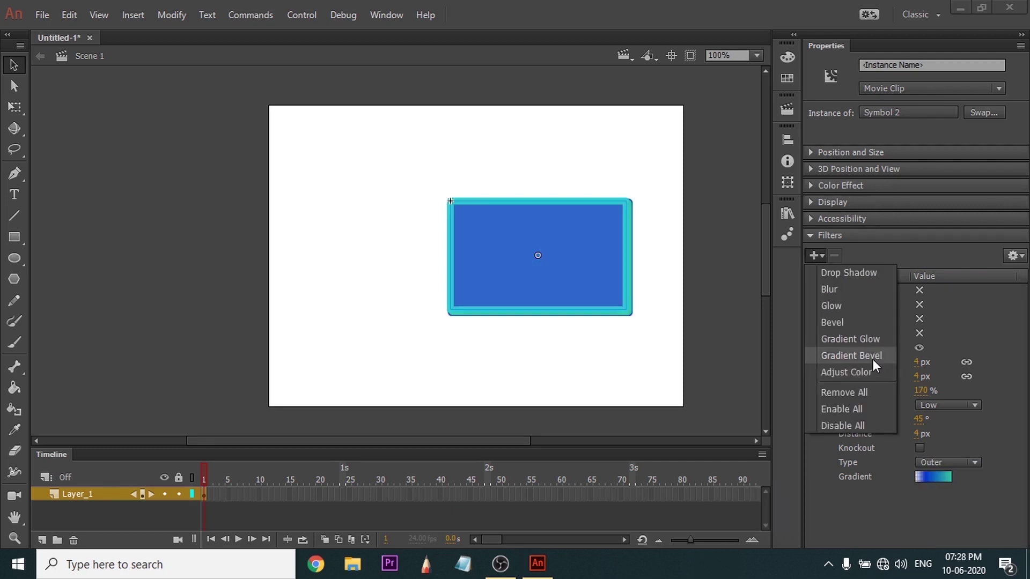
Add a Gradient Bevel filter to the rectangle and switch off the Gradient Glow filter.
left_click(873, 358)
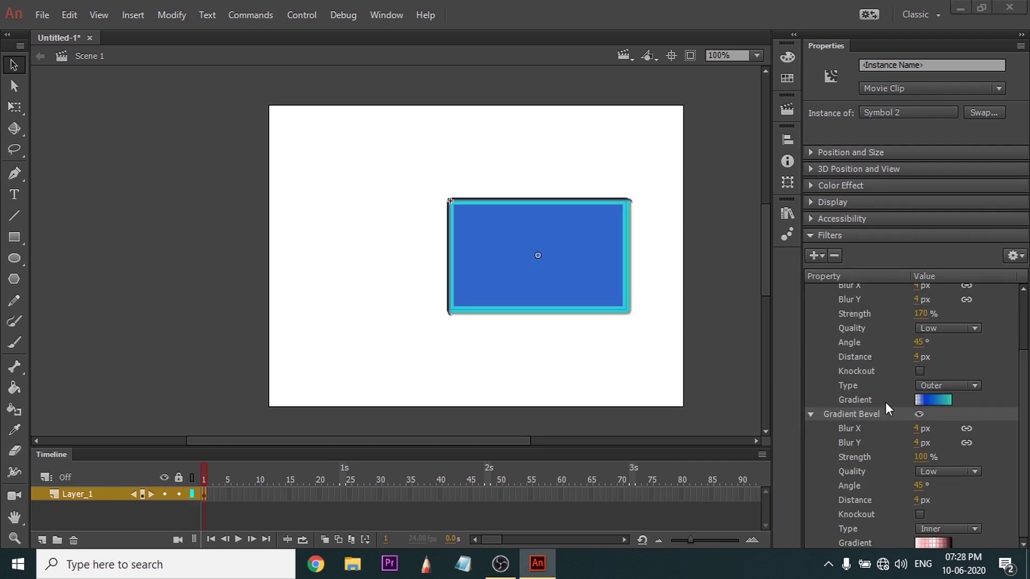
scroll(890, 386, "up", 3)
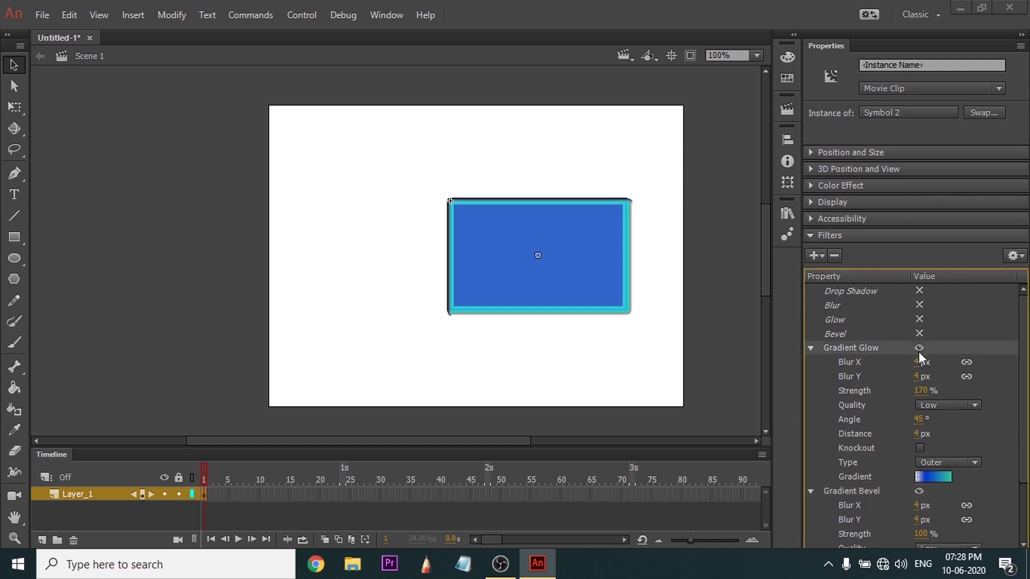
left_click(919, 348)
left_click(919, 362)
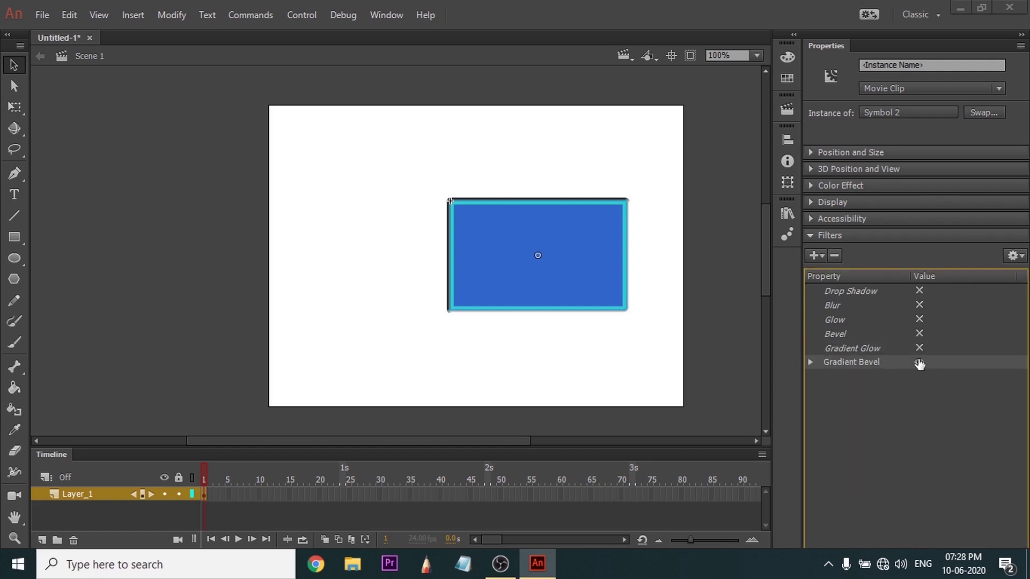
Set the gradient bevel's blur to 0 px, recolor its gradient's middle stop yellowish and add a stop just before it.
left_click(812, 362)
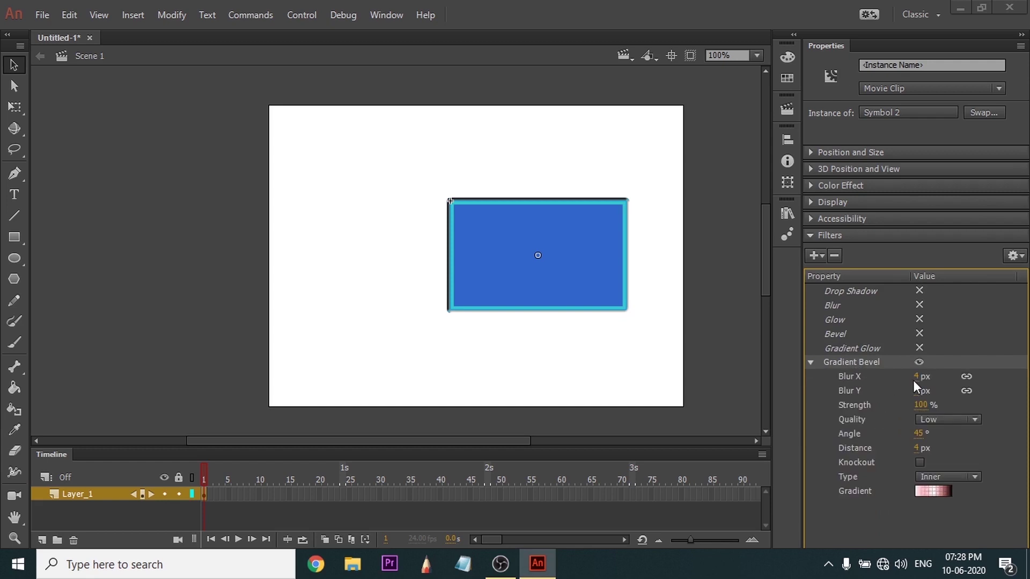
mouse_move(932, 380)
left_mouse_down()
mouse_move(940, 378)
mouse_move(915, 378)
left_mouse_up()
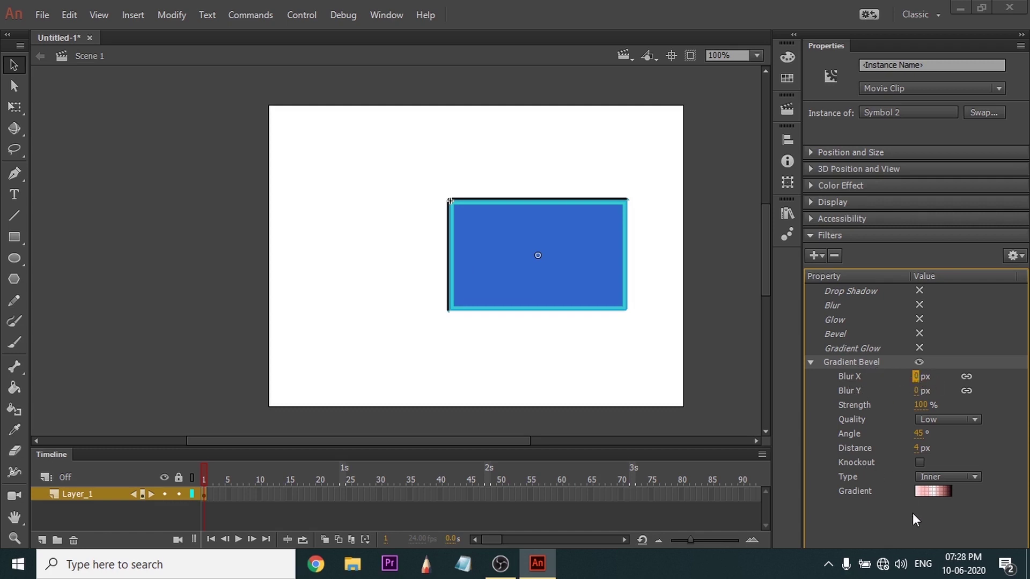
left_click(929, 491)
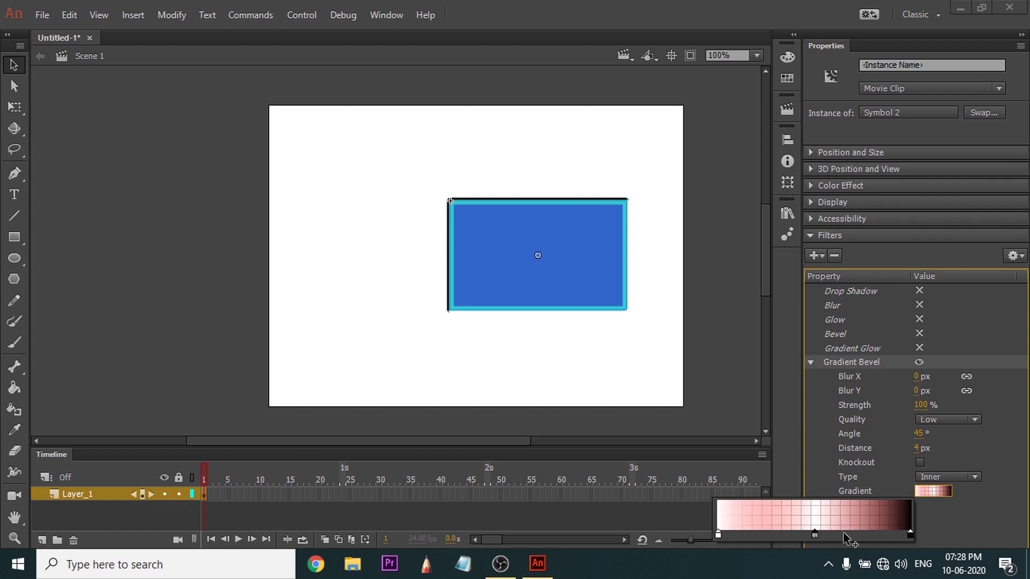
left_click(815, 535)
left_click(815, 535)
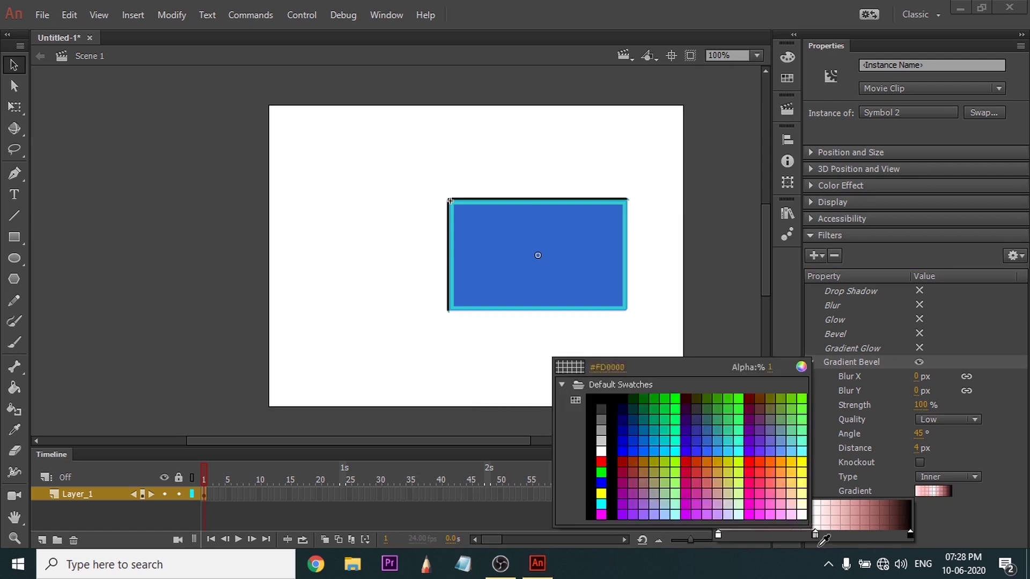
left_click(743, 477)
left_click(798, 535)
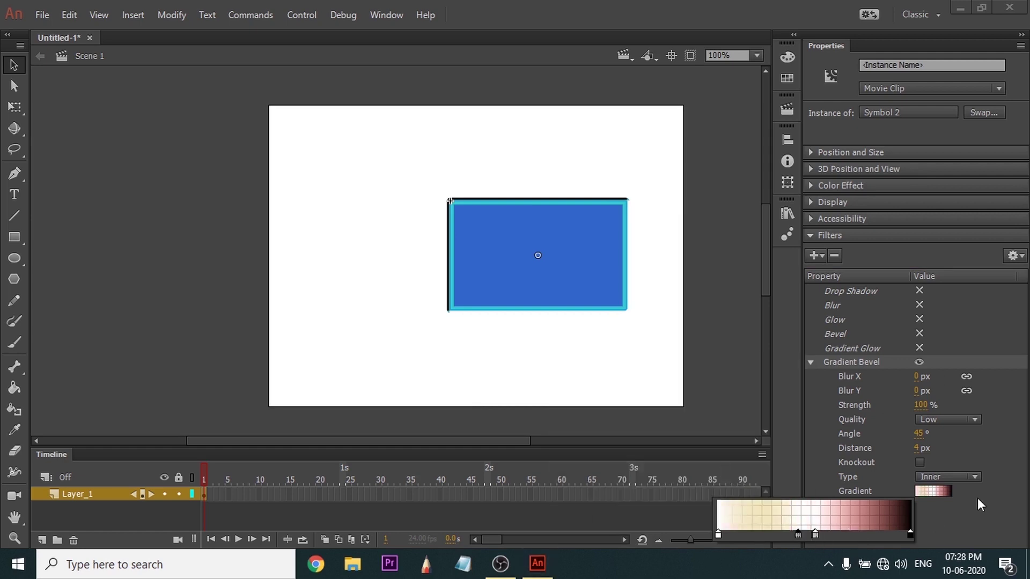
left_click(964, 534)
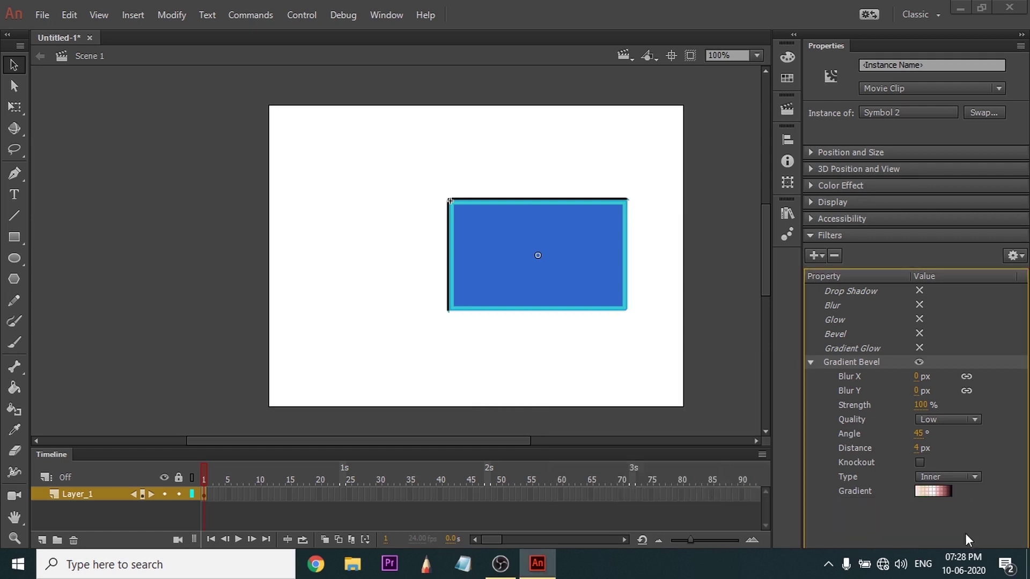
Switch off the Gradient Bevel filter and add an Adjust Color filter to the rectangle.
left_click(917, 363)
left_click(811, 258)
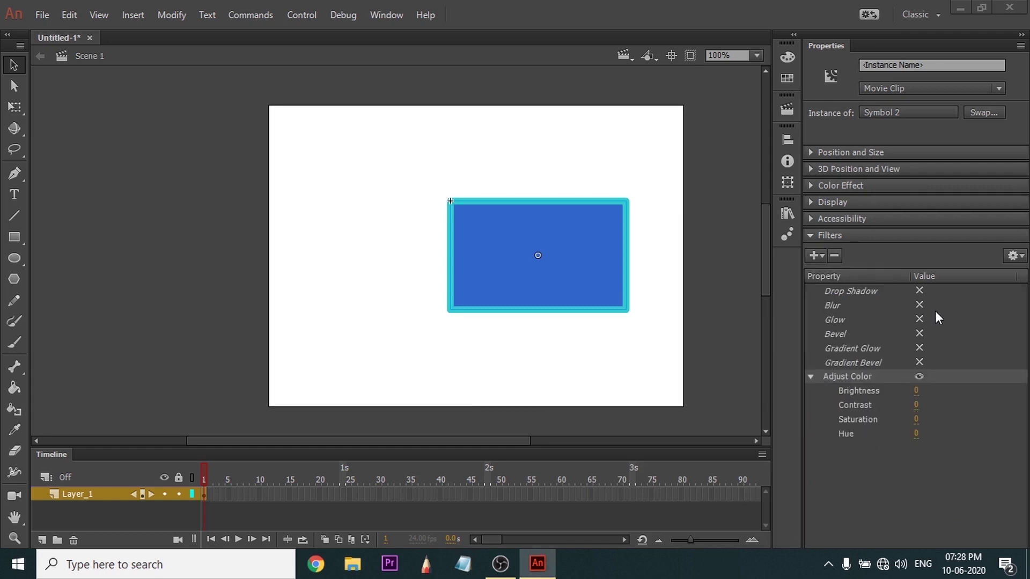
Set Adjust Color to brightness 0, contrast -39, saturation 17 and hue 140, and switch the filter off.
left_click_drag(916, 391, 967, 415)
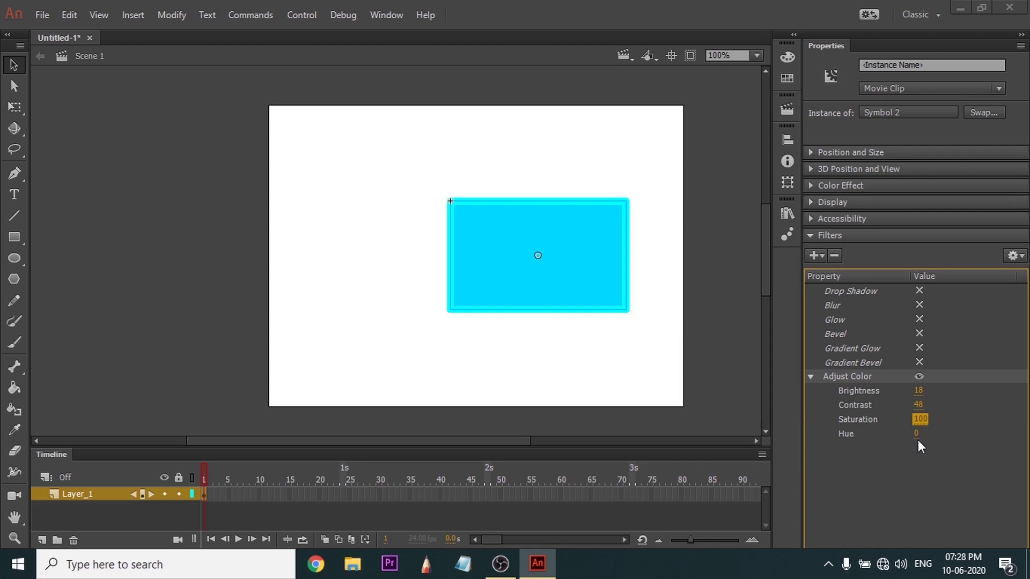
left_click_drag(917, 434, 1012, 430)
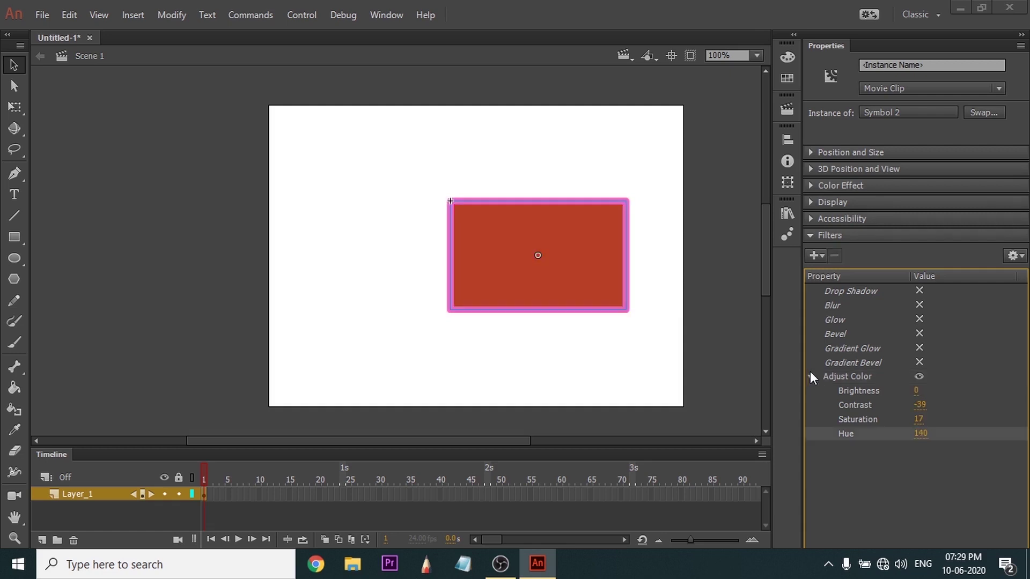
left_click(810, 374)
left_click(921, 377)
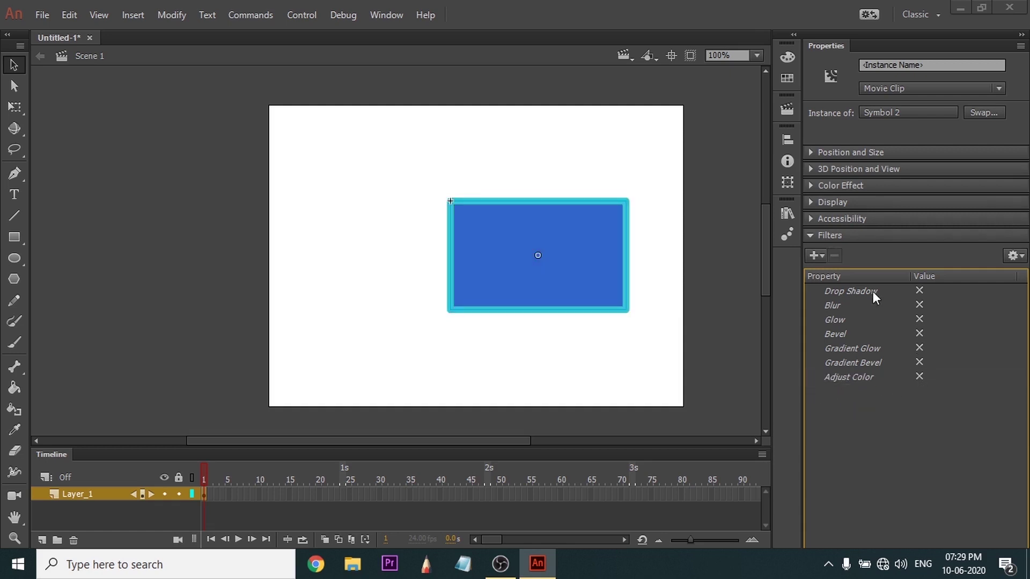
Disable all of the rectangle's filters with a single command.
left_click(817, 254)
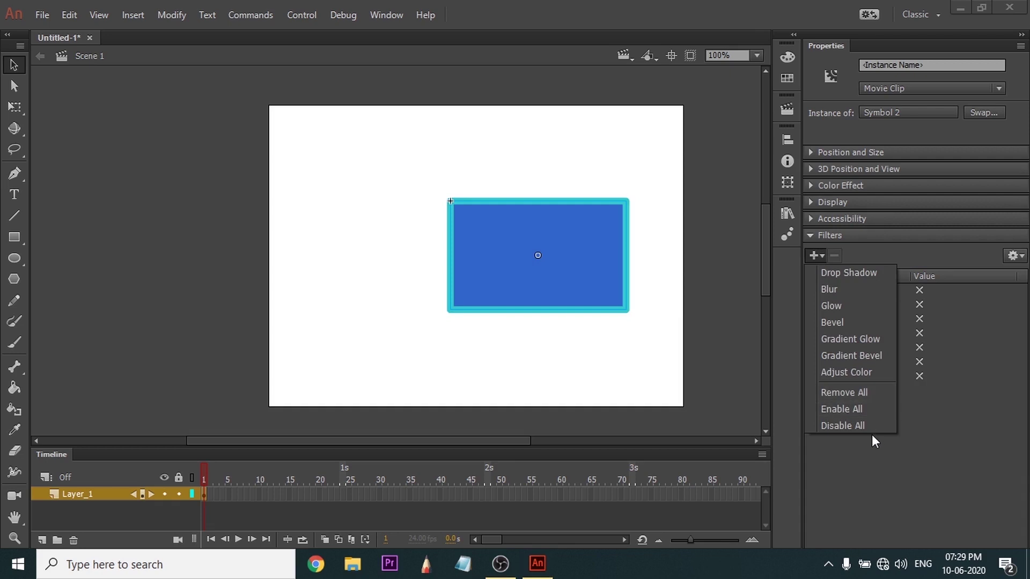
left_click(891, 459)
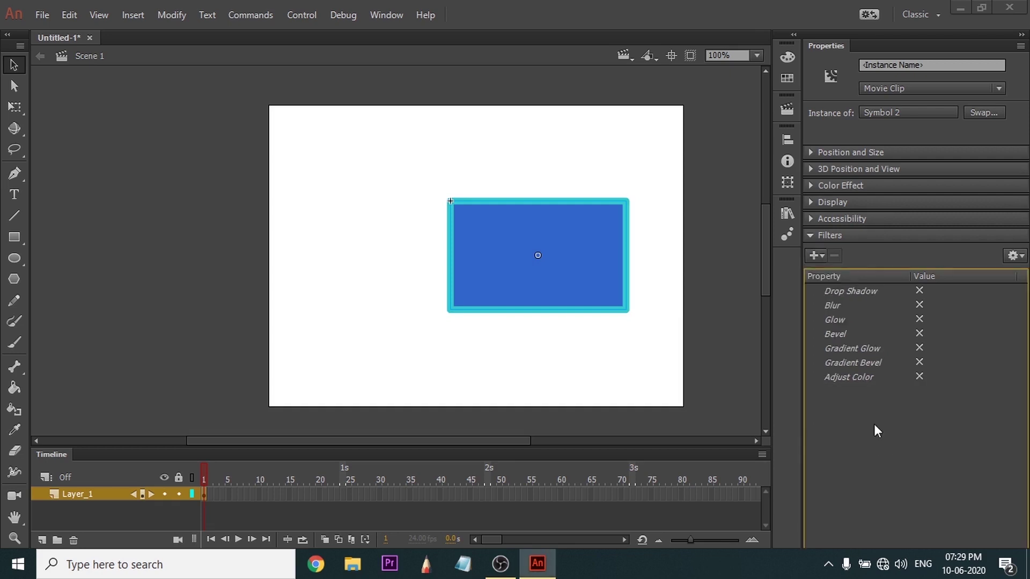
left_click(819, 257)
left_click(838, 424)
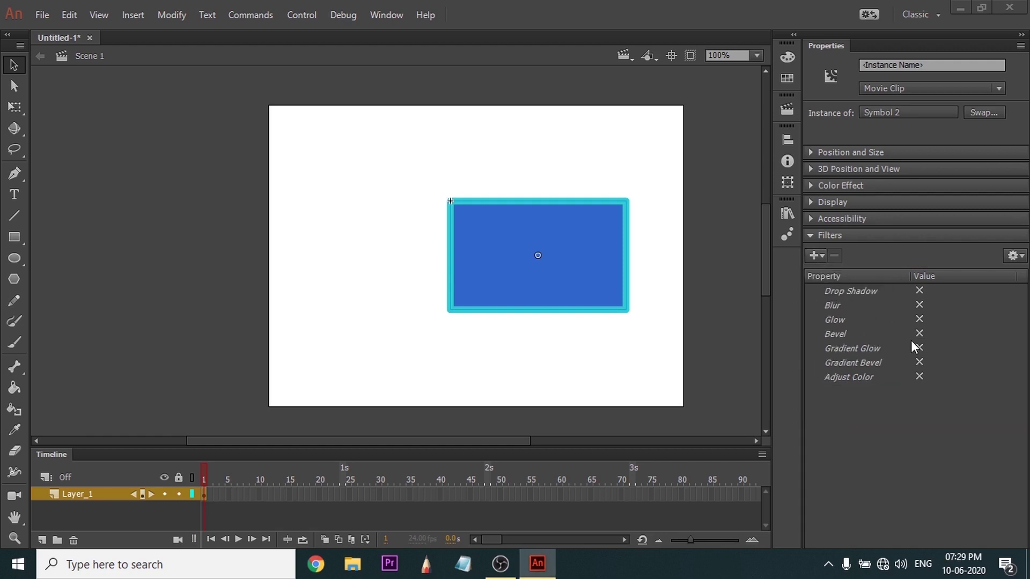
Enable all of the rectangle's filters at once and collapse their settings in the filter list.
left_click(816, 254)
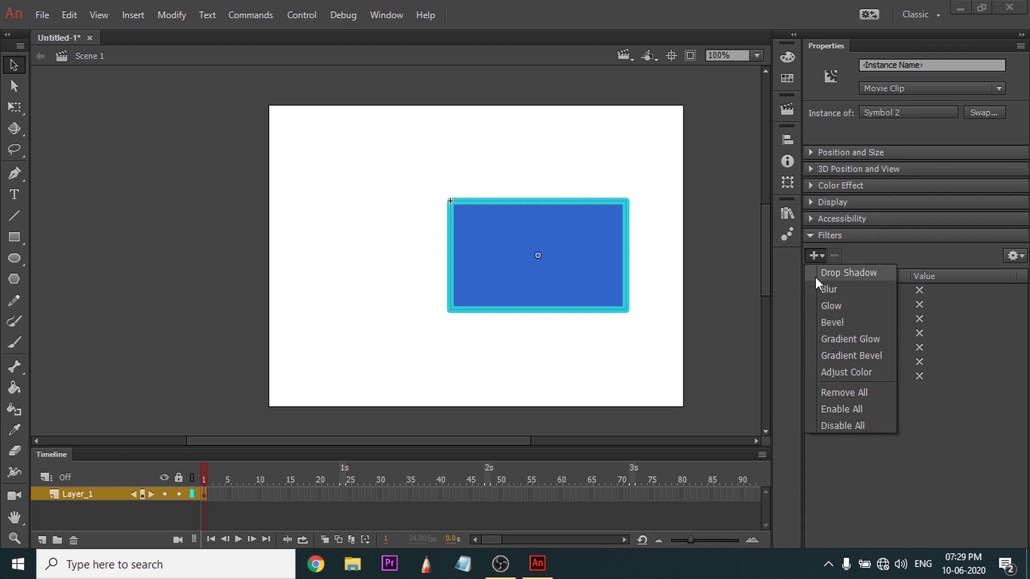
left_click(862, 407)
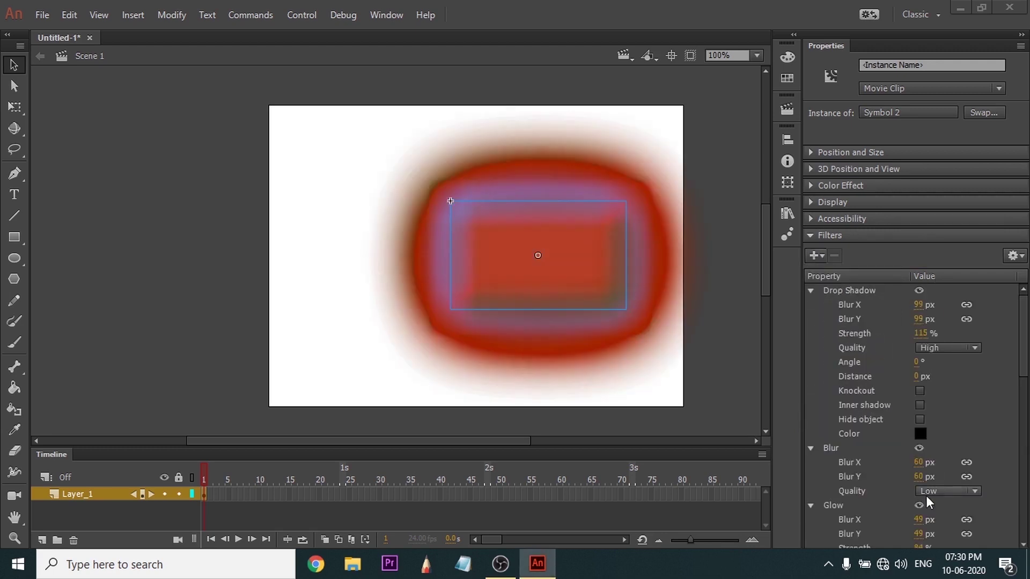
left_click(811, 291)
left_click(810, 304)
left_click(811, 319)
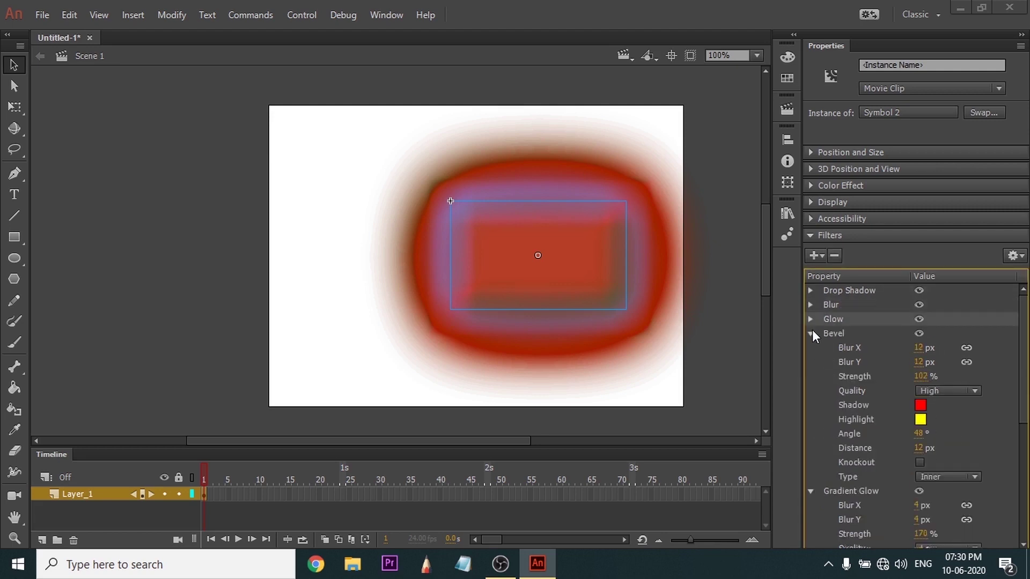
left_click(811, 334)
left_click(812, 348)
left_click(811, 362)
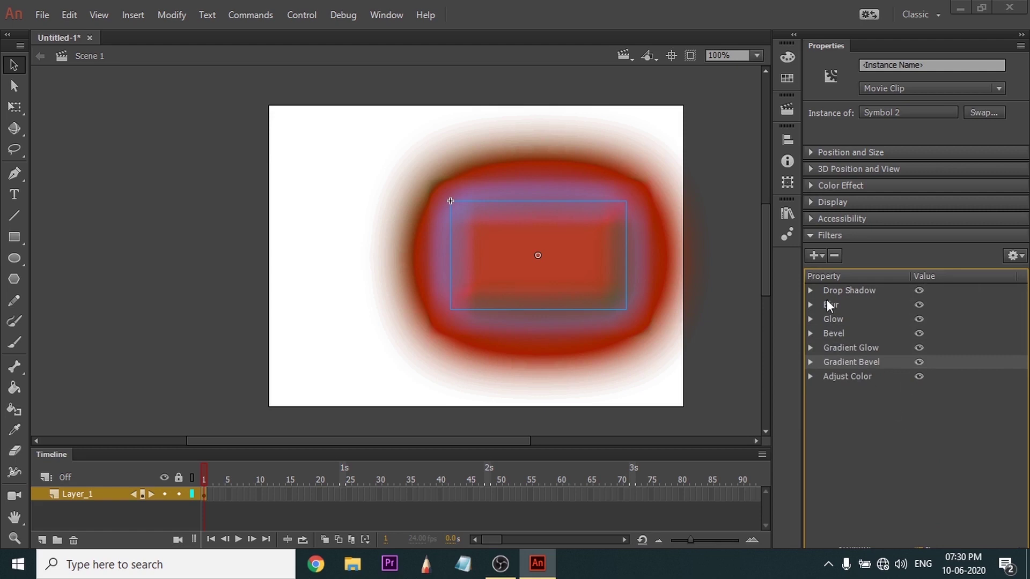
Disable all seven filters on the rectangle at once.
left_click(819, 261)
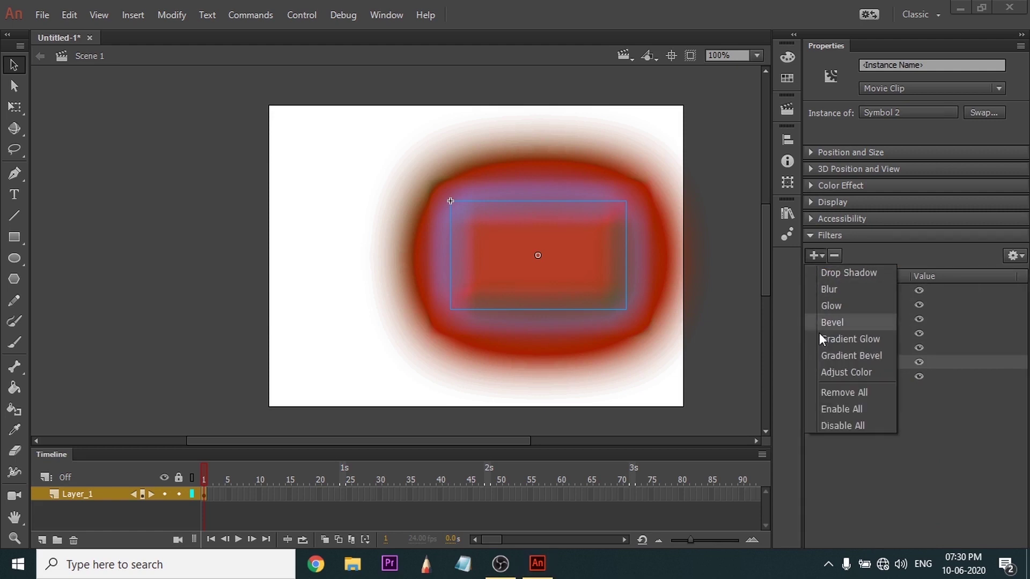
left_click(835, 422)
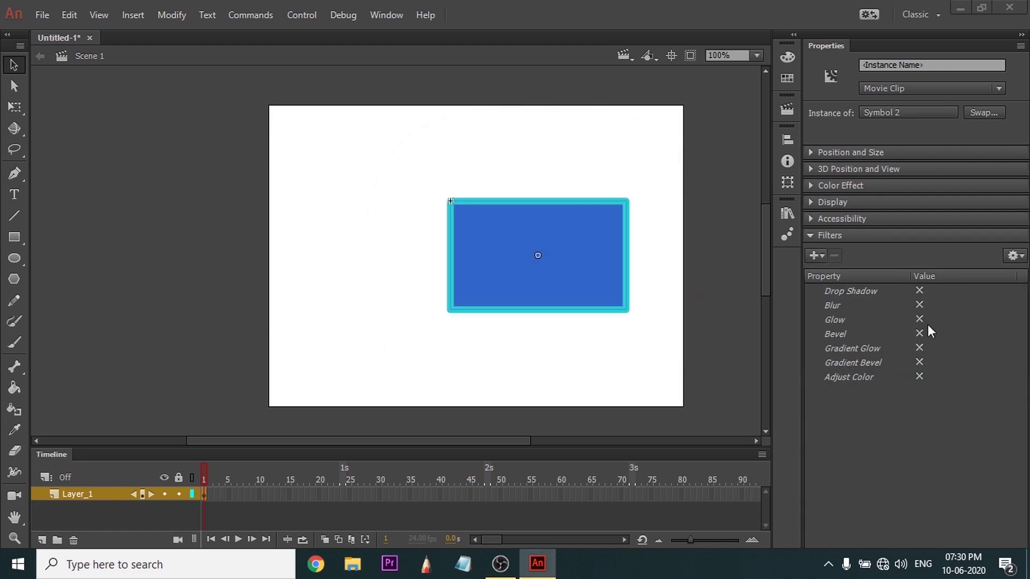
left_click(816, 257)
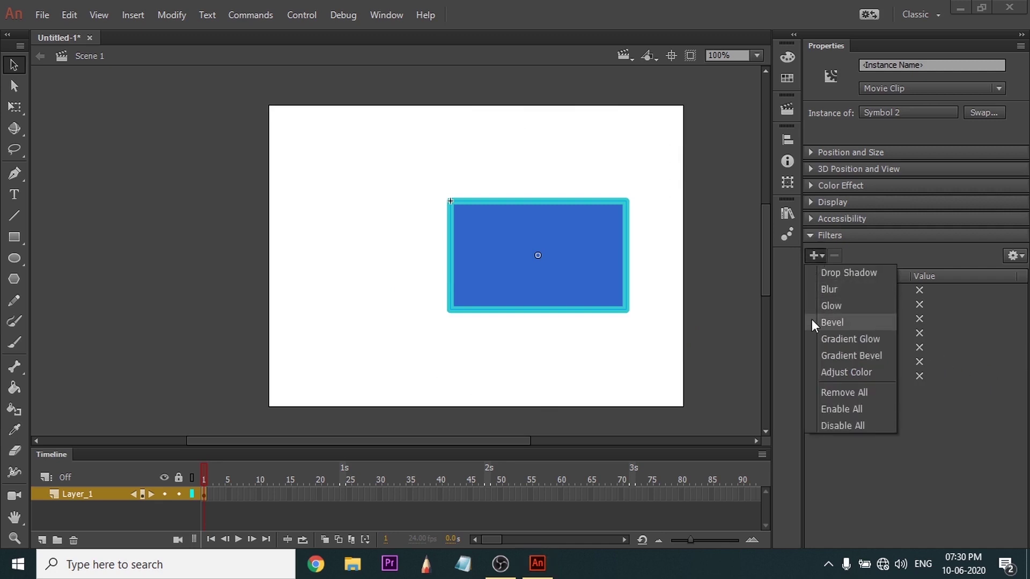
left_click(972, 418)
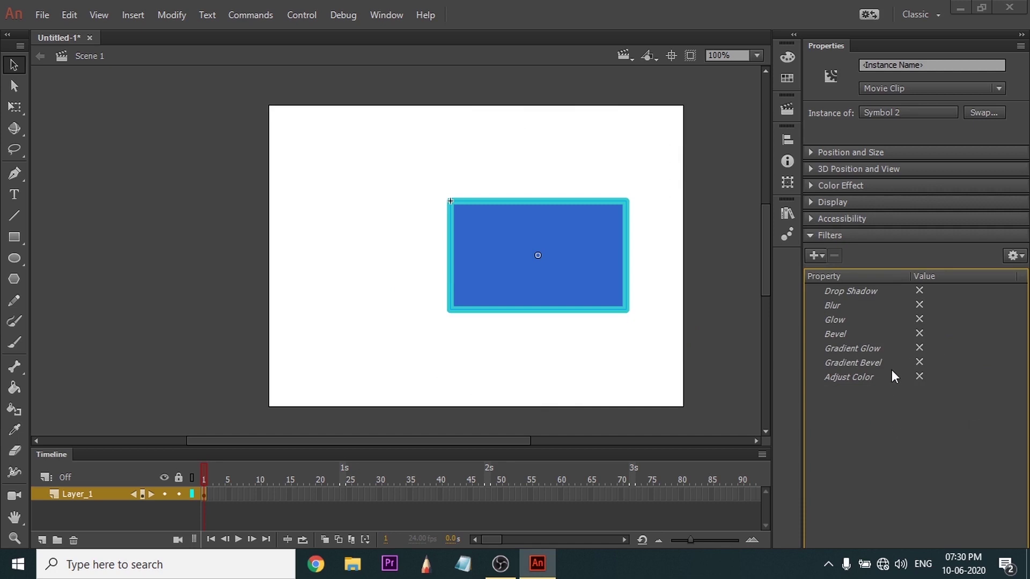
Switch the Glow, Gradient Glow and Blur filters on and off again, one at a time.
left_click(920, 320)
left_click(919, 320)
left_click(917, 348)
left_click(919, 349)
left_click(919, 305)
left_click(918, 306)
Remove all filters from the rectangle at once.
left_click(821, 257)
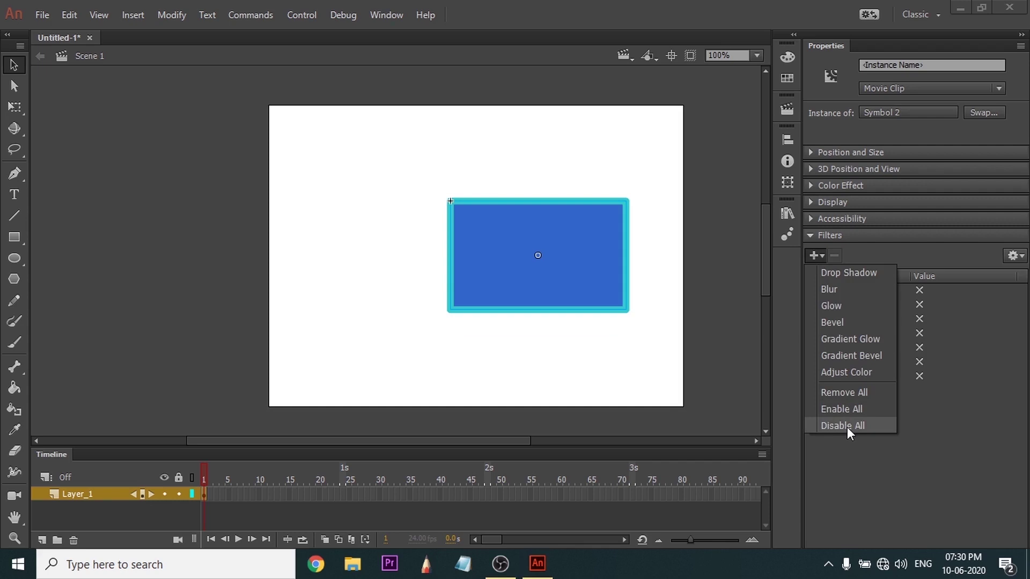
left_click(829, 396)
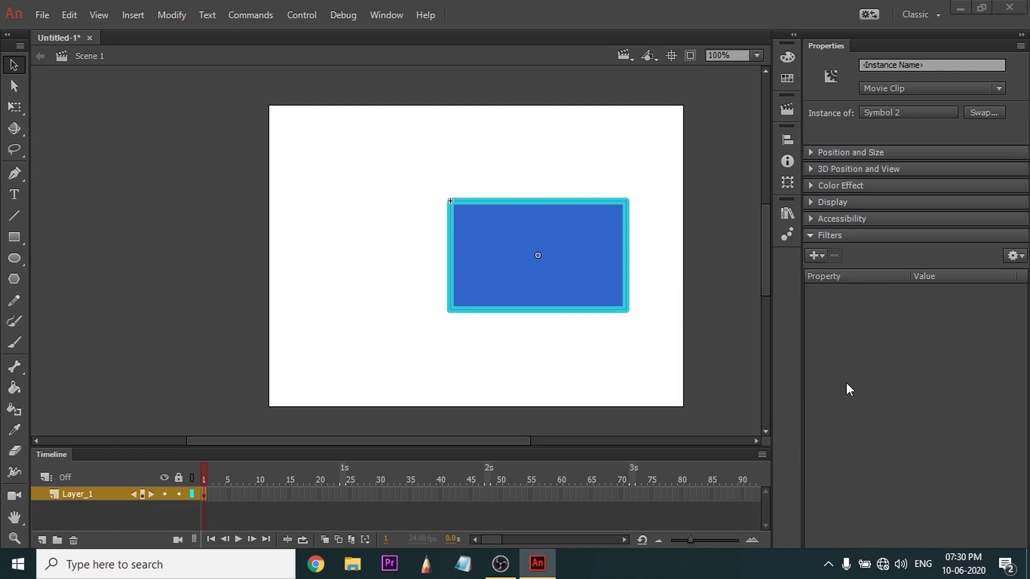
Add Bevel and Gradient Glow filters to the rectangle and collapse their settings.
left_click(816, 256)
left_click(823, 321)
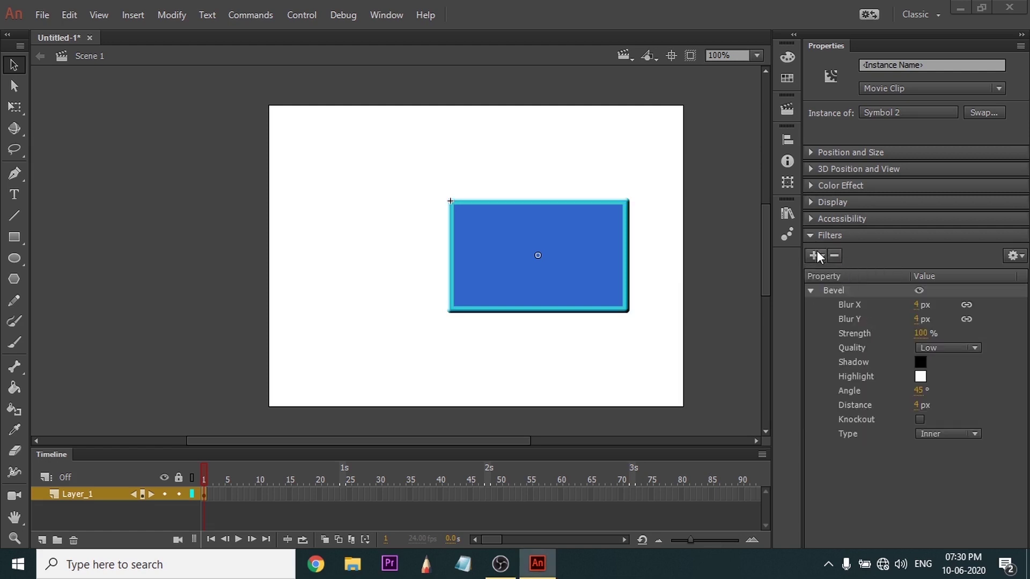
left_click(853, 331)
scroll(842, 360, "up", 3)
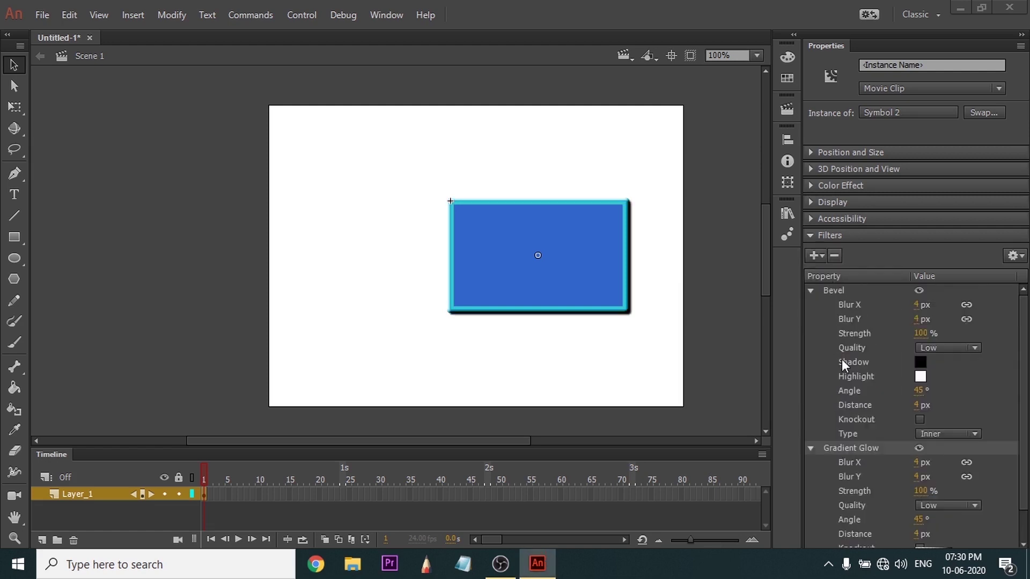
left_click(812, 291)
left_click(812, 304)
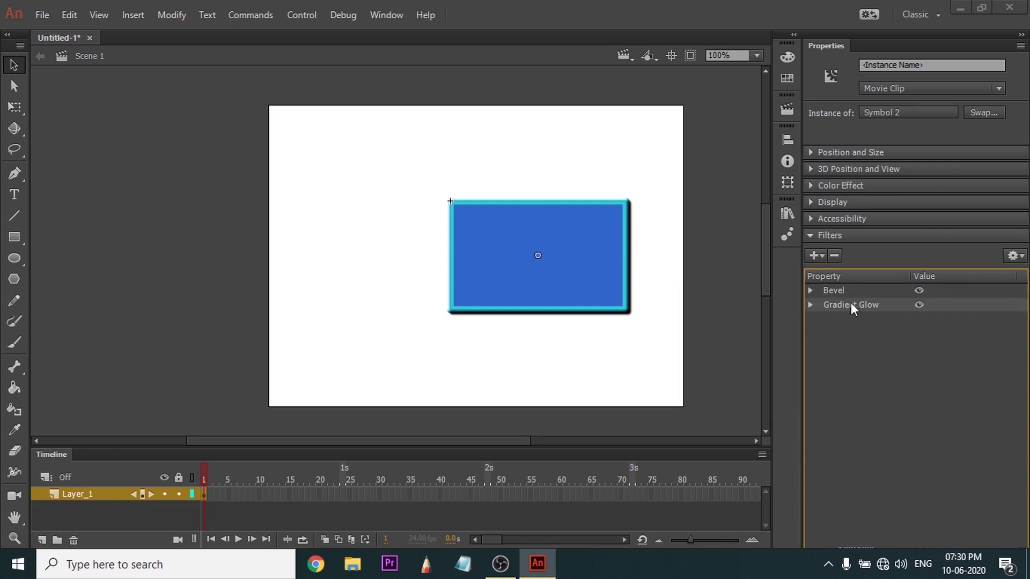
Remove the Bevel and Gradient Glow filters from the rectangle individually.
left_click(834, 254)
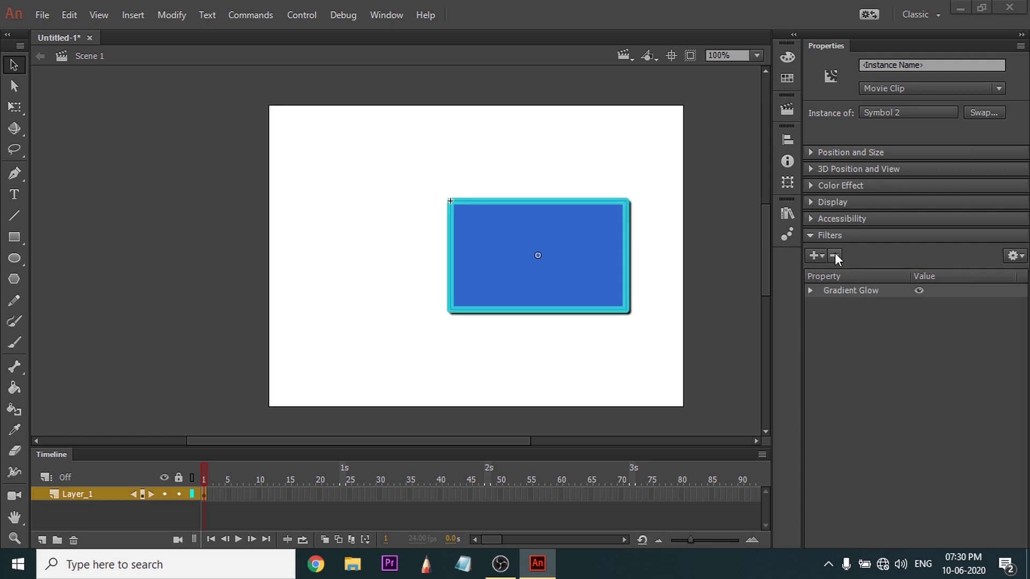
left_click(836, 256)
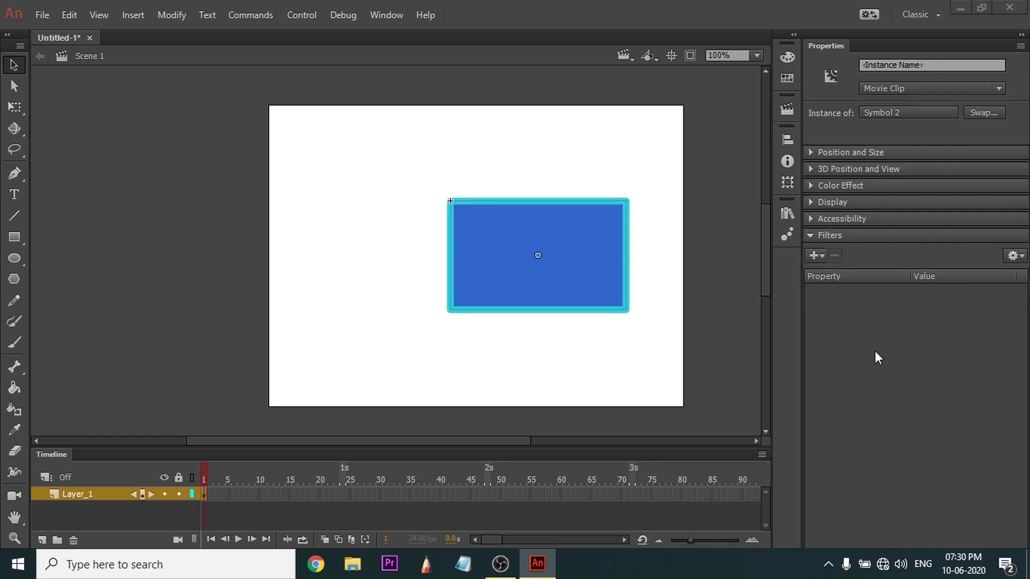
left_click(875, 352)
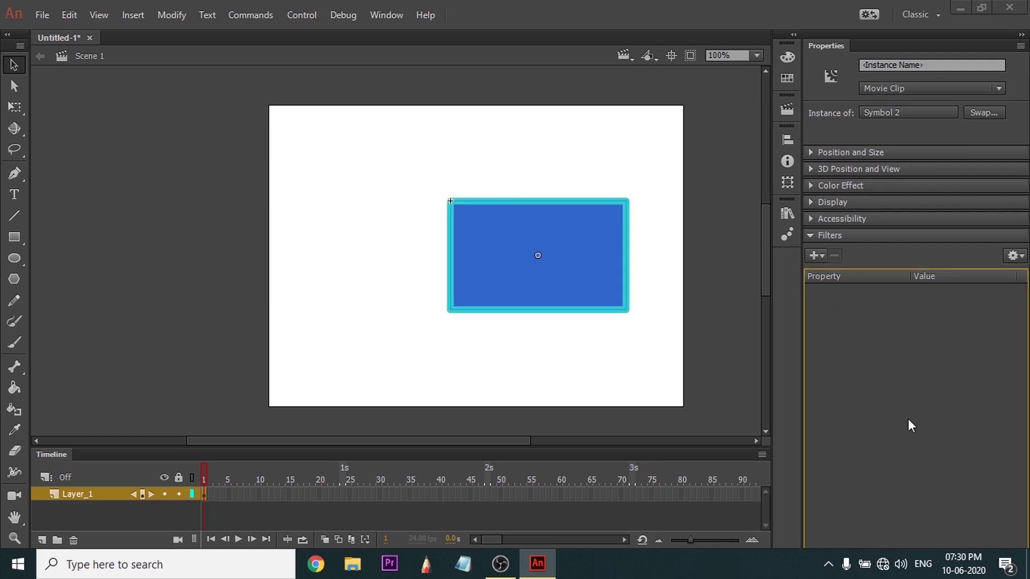
Collapse the rectangle's Filters settings.
left_click(810, 234)
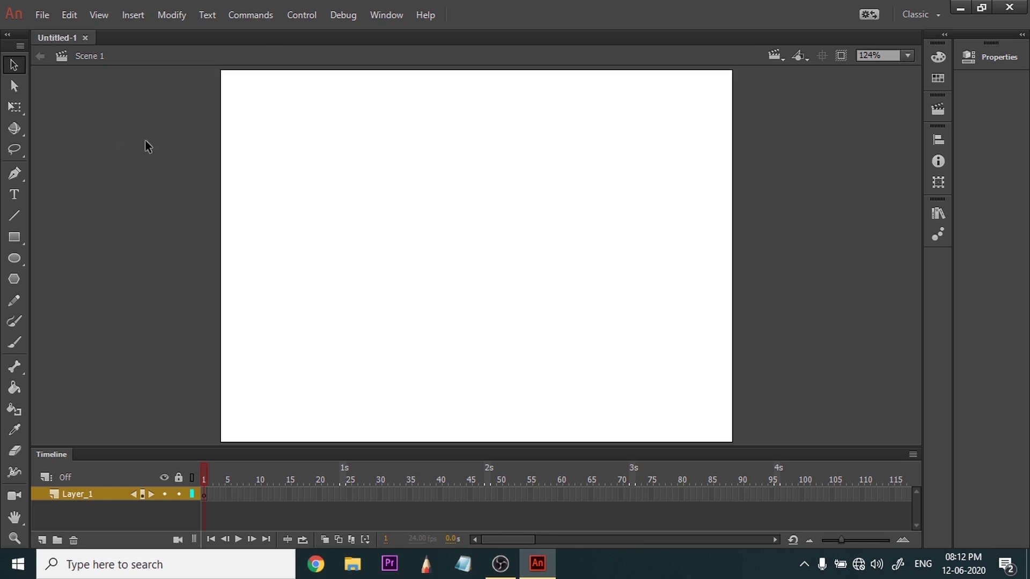
Import the ball1 image from the Desktop into the document's library.
left_click(61, 17)
mouse_move(42, 17)
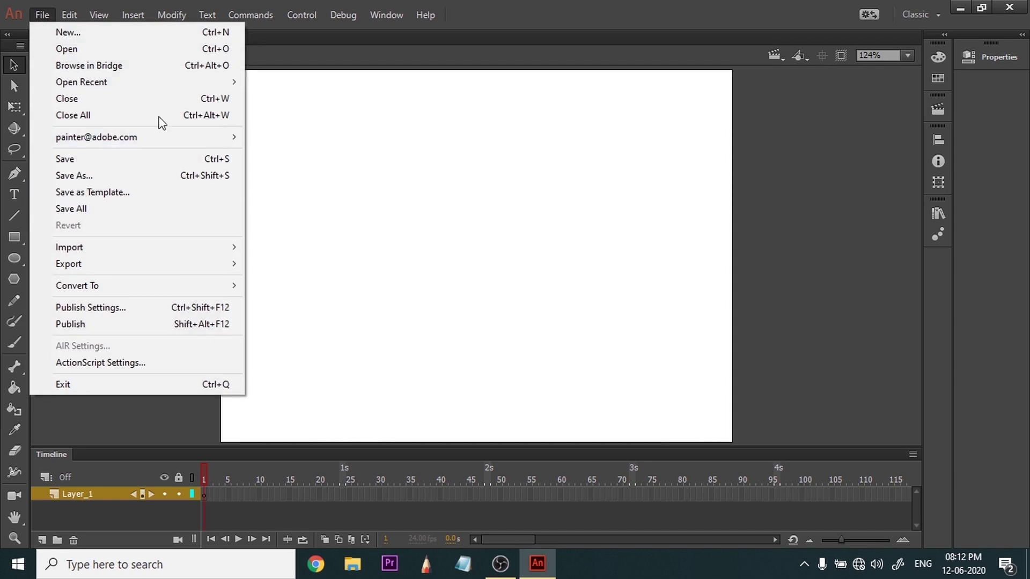
mouse_move(194, 249)
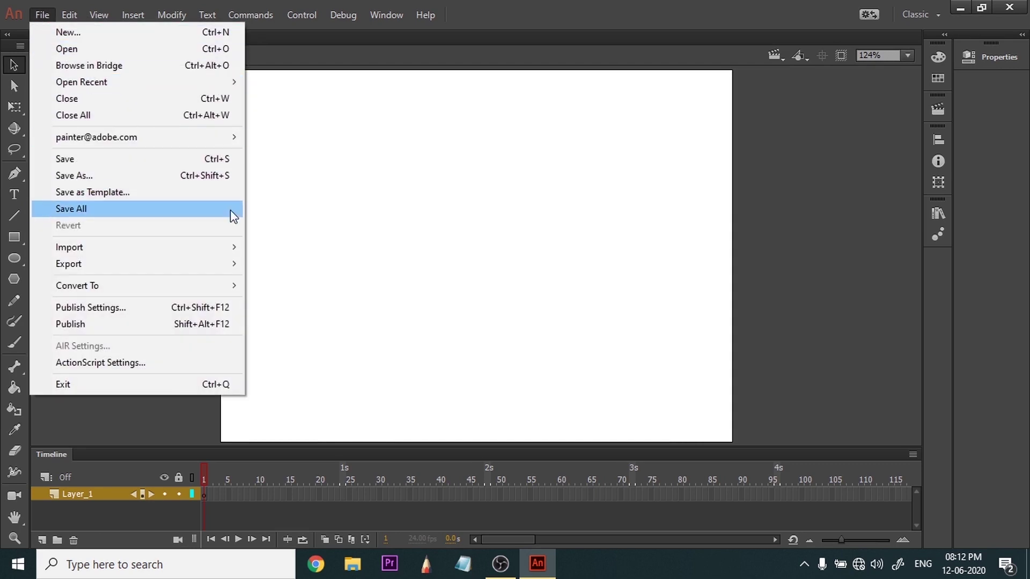
mouse_move(226, 254)
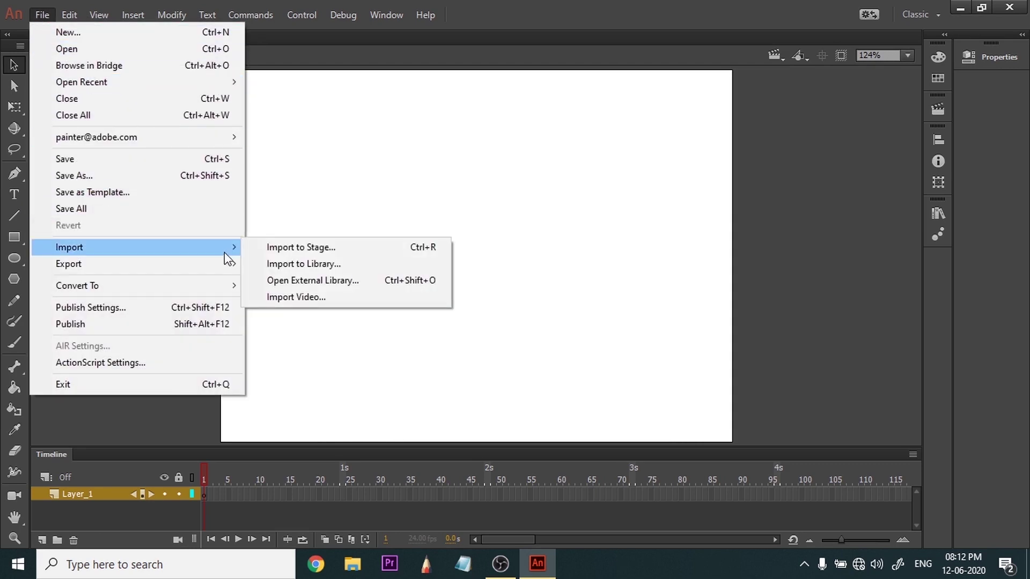
left_click(342, 265)
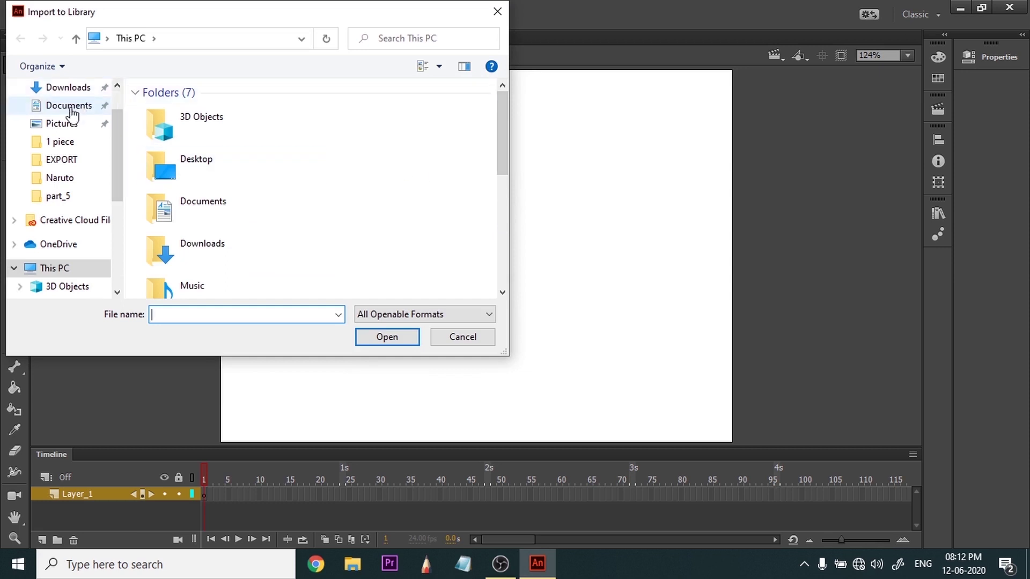
left_click(198, 171)
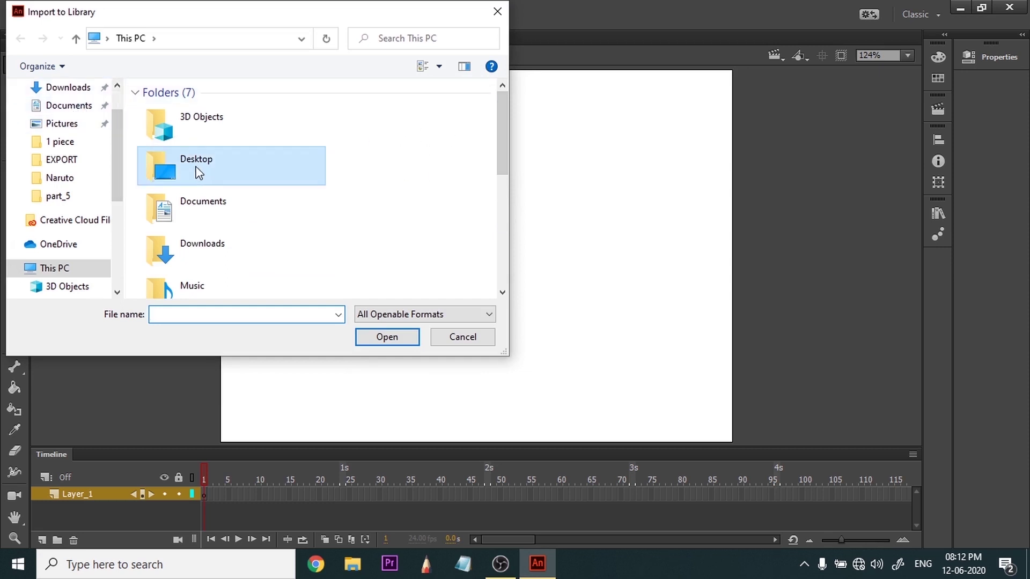
double_click(197, 170)
left_click(178, 123)
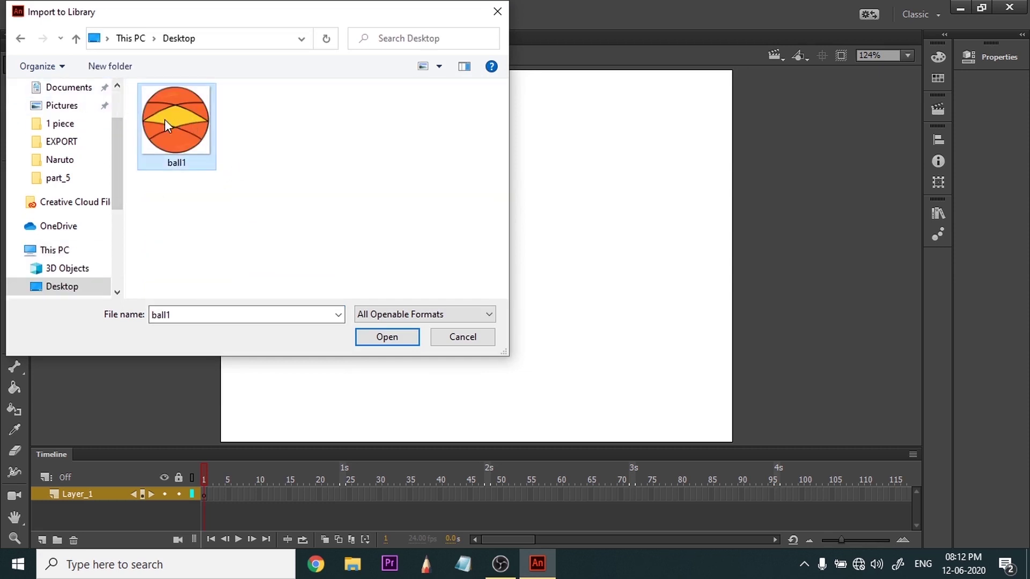
left_click(380, 338)
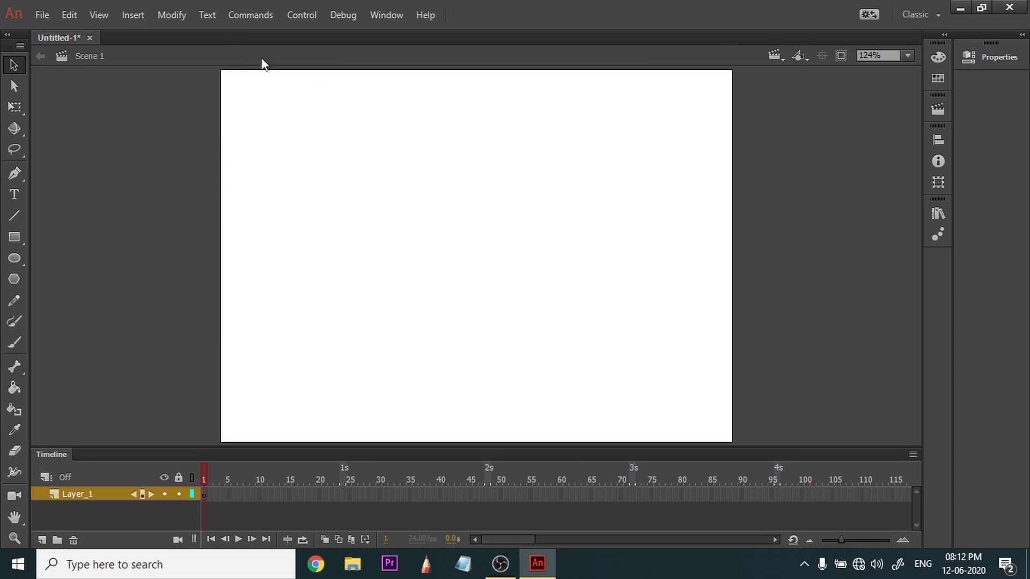
Try placing ball1.png from the library on the stage, delete the placed image and hide the library.
left_click(386, 15)
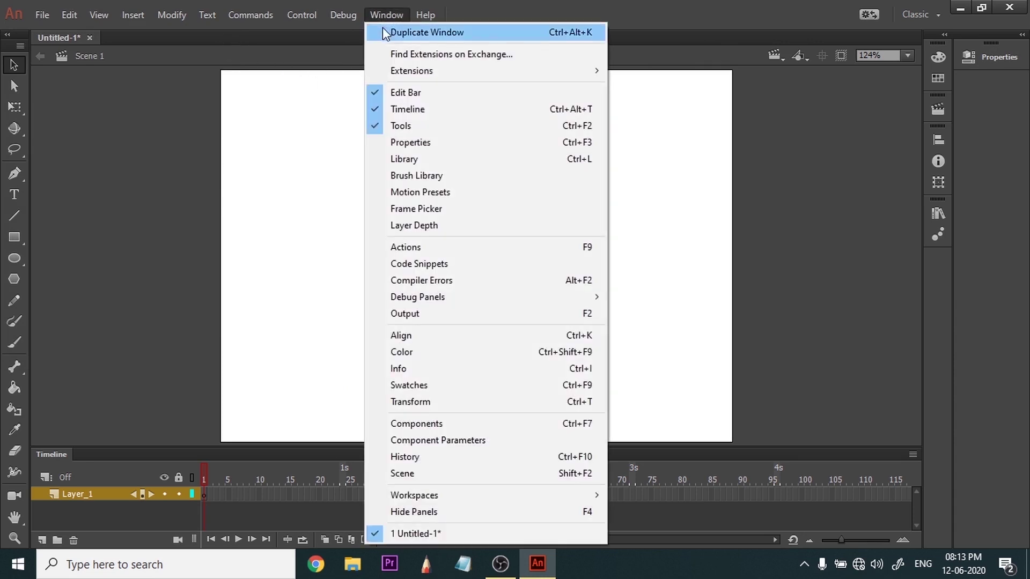
left_click(410, 160)
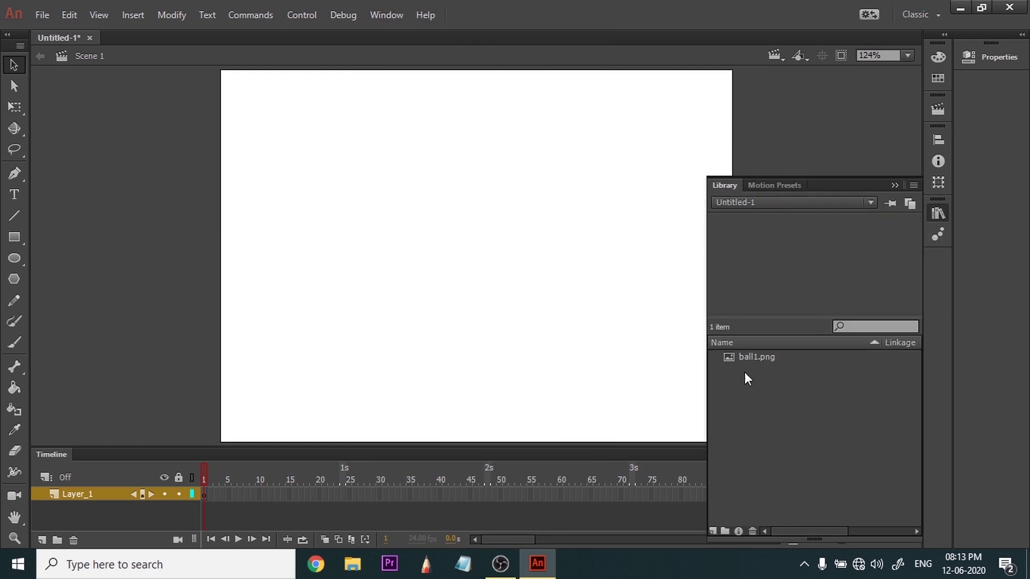
left_click(754, 357)
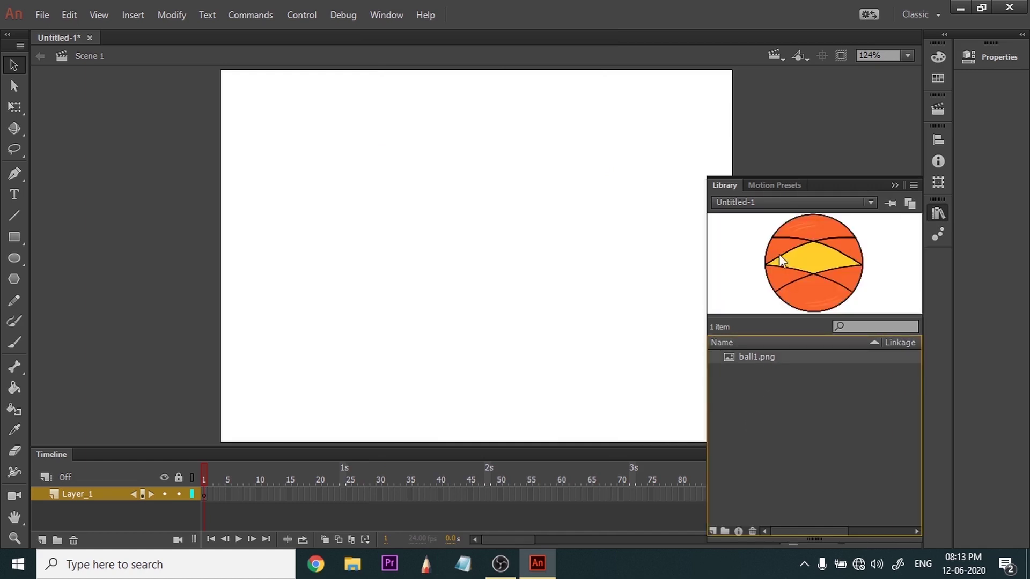
left_click_drag(755, 356, 514, 368)
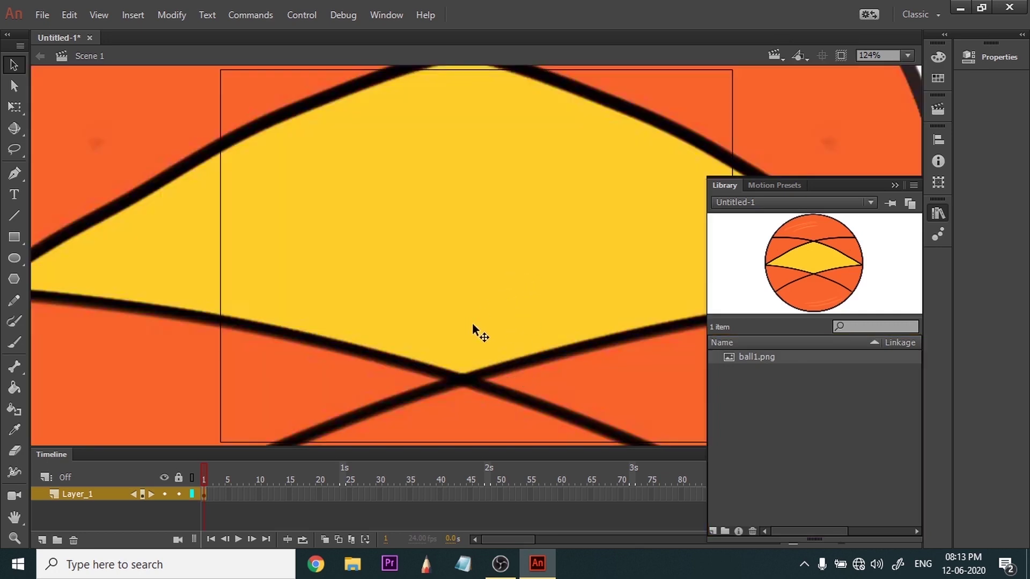
key("Delete")
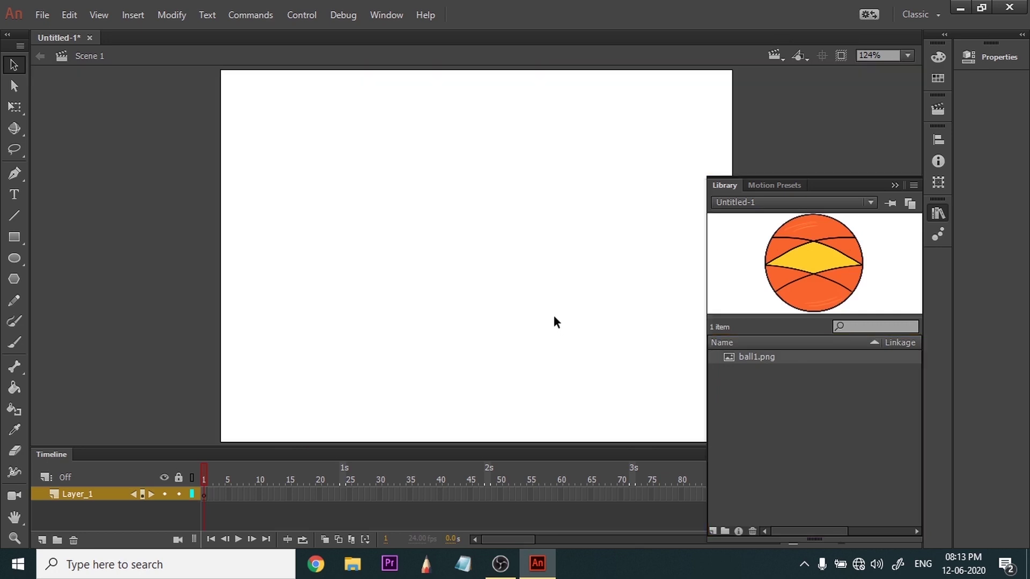
left_click(894, 185)
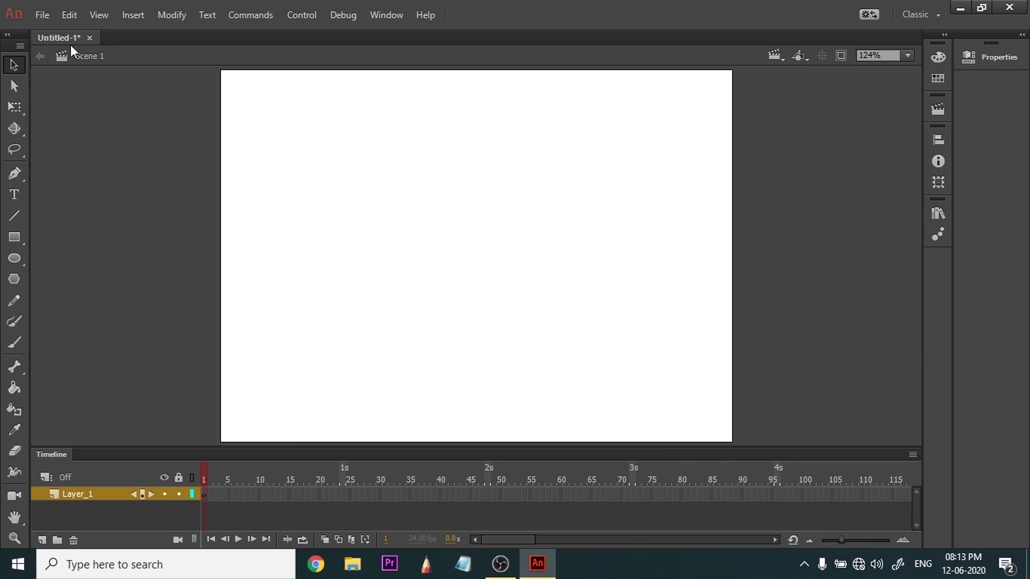
Import the ball1 image from the Desktop directly to the stage, replacing the existing library item.
left_click(41, 15)
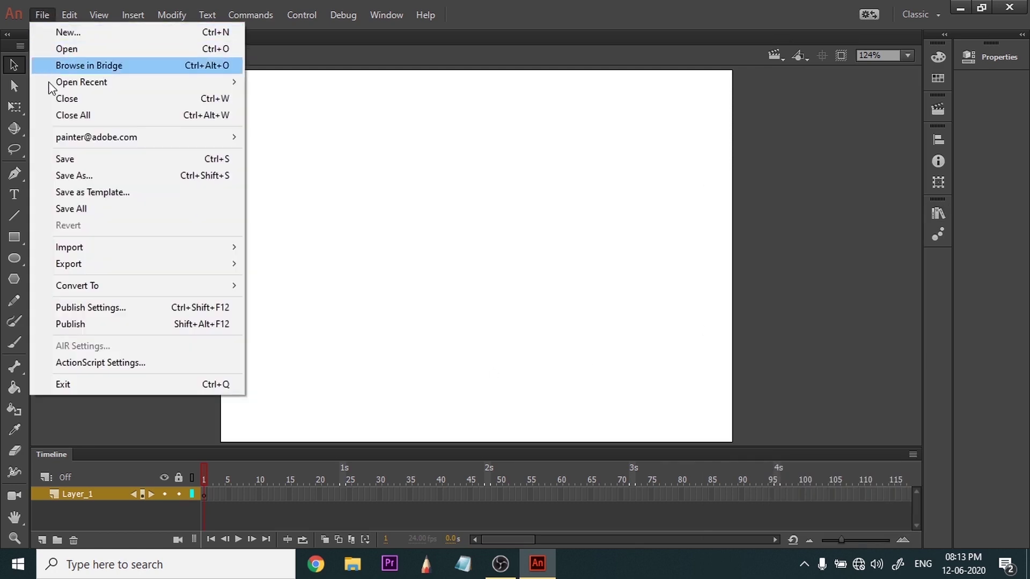
mouse_move(223, 248)
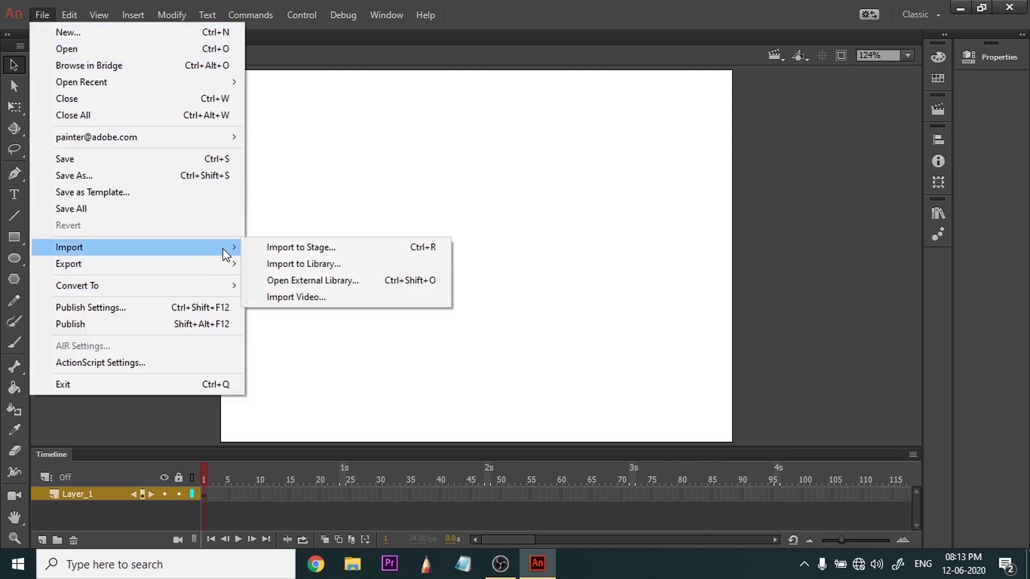
left_click(310, 249)
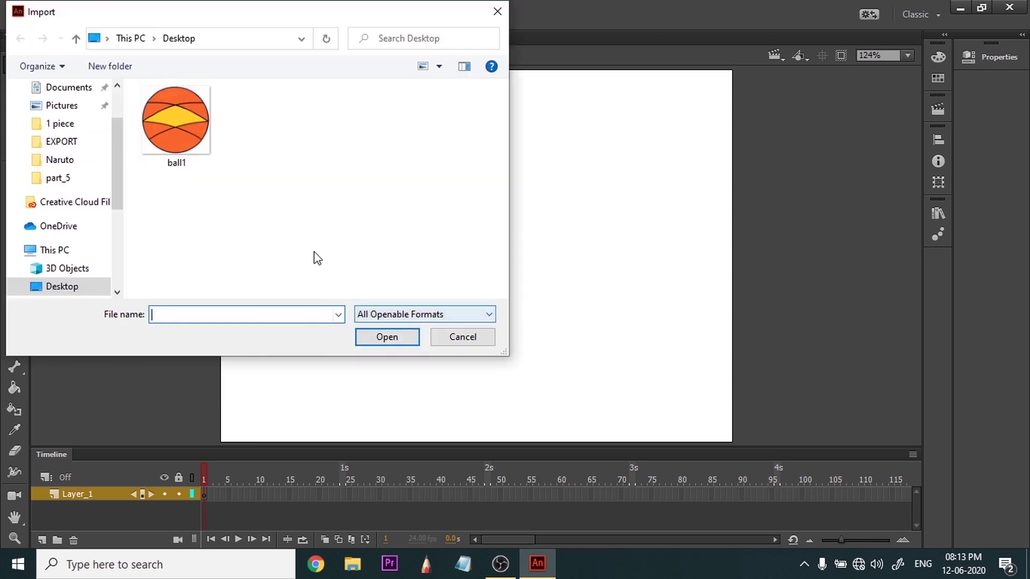
left_click(189, 128)
left_click(391, 338)
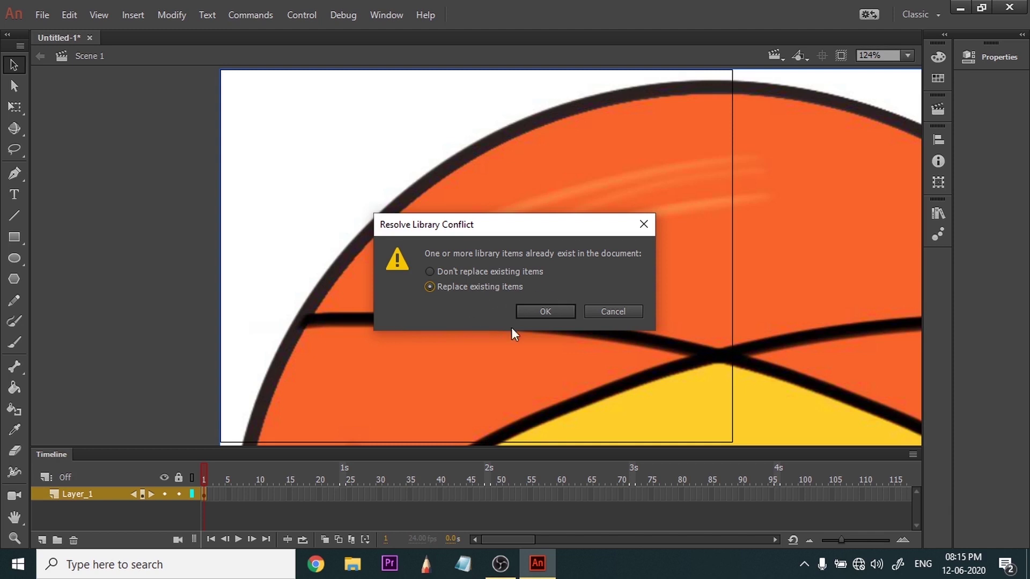
left_click(534, 314)
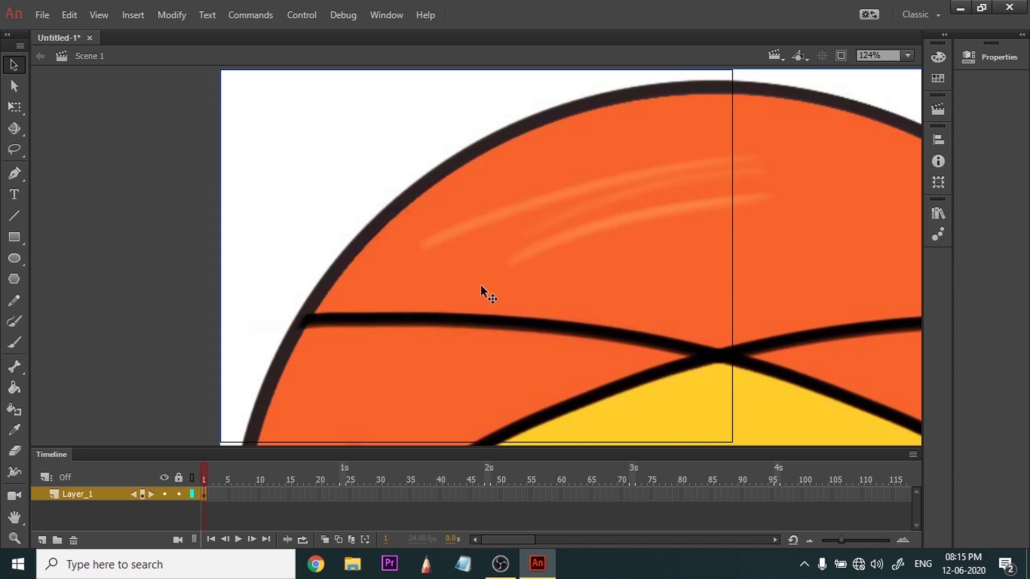
Check the preview of ball1.png in the library.
left_click(939, 213)
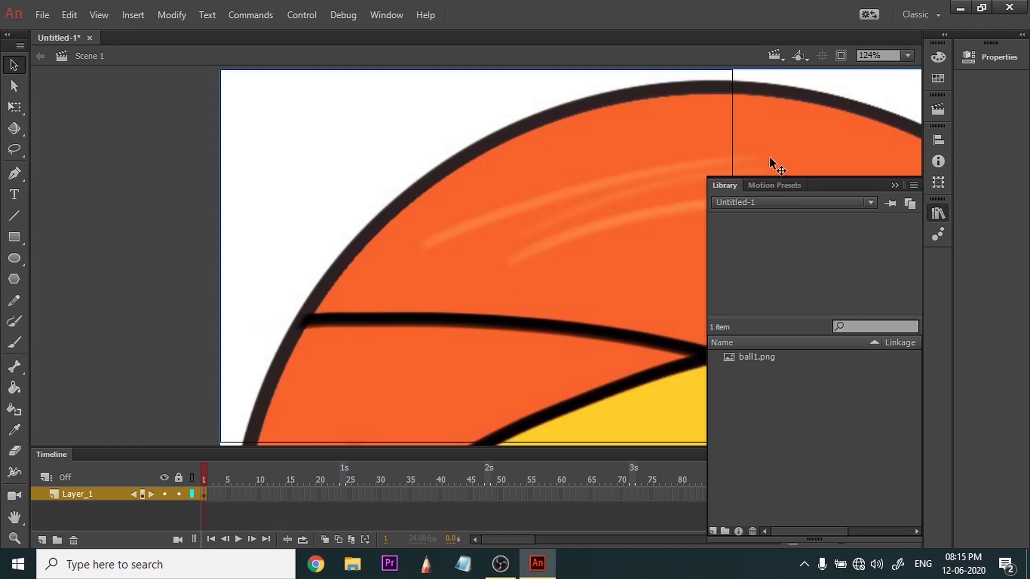
left_click(752, 360)
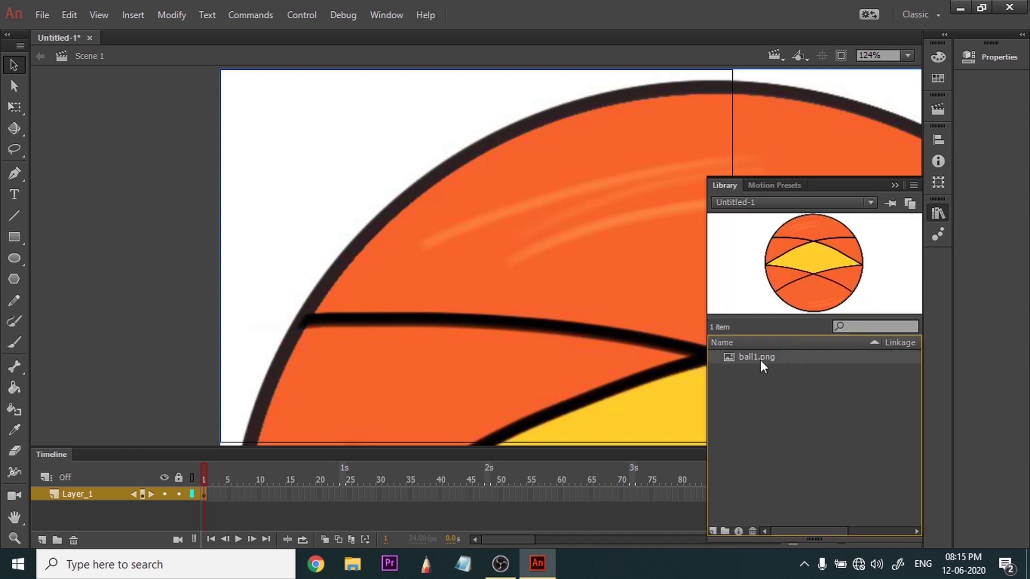
left_click(937, 213)
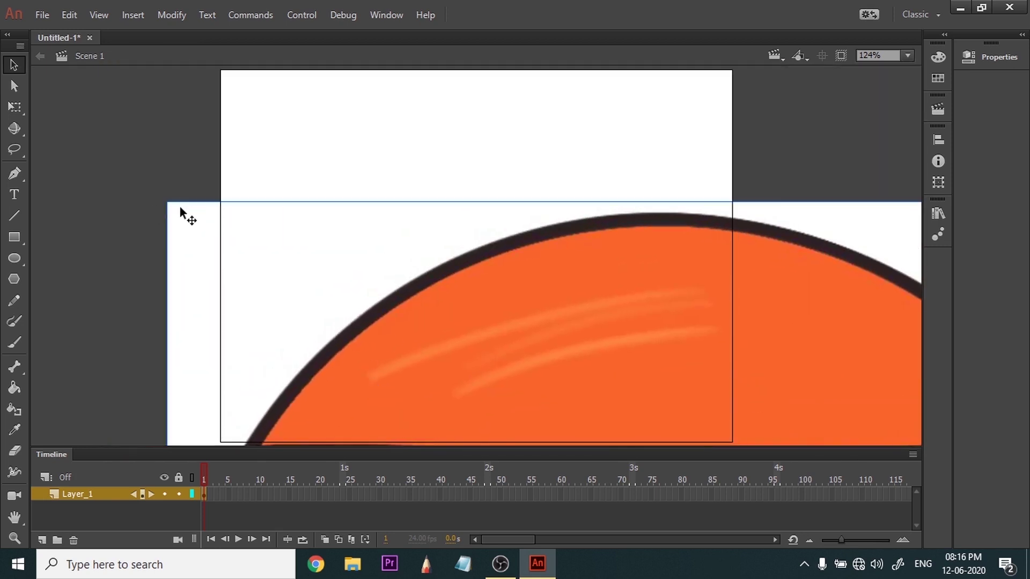
Lock the ball image's proportions, scale it to 304 × 304 and move it to about X 159, Y 53.
left_click_drag(179, 205, 376, 322)
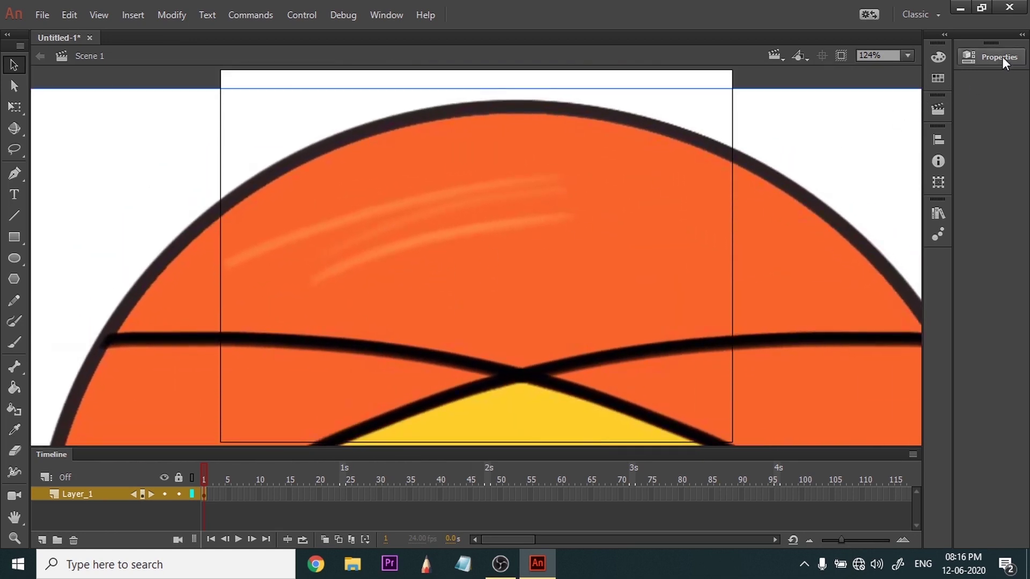
left_click(997, 57)
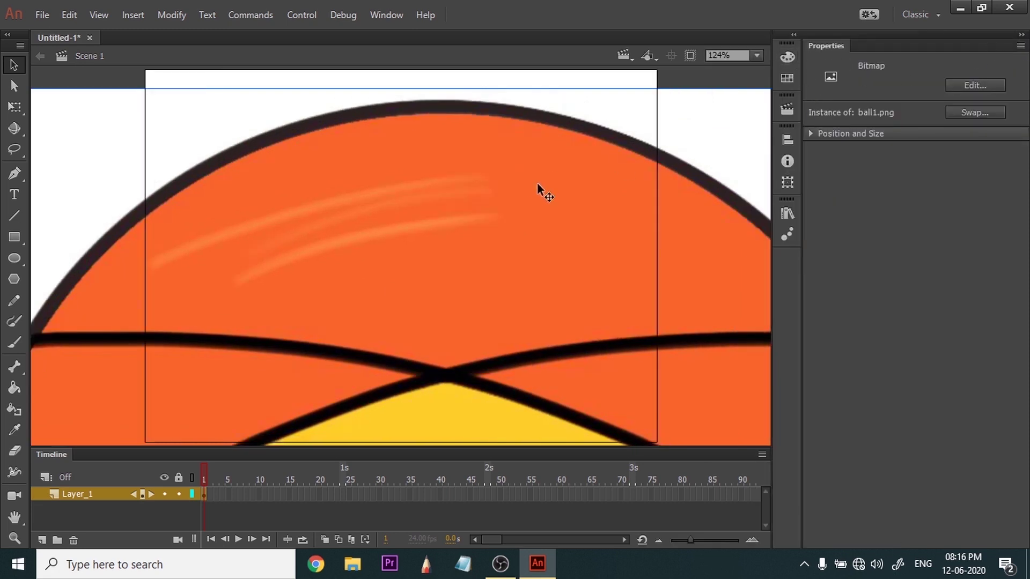
left_click(810, 133)
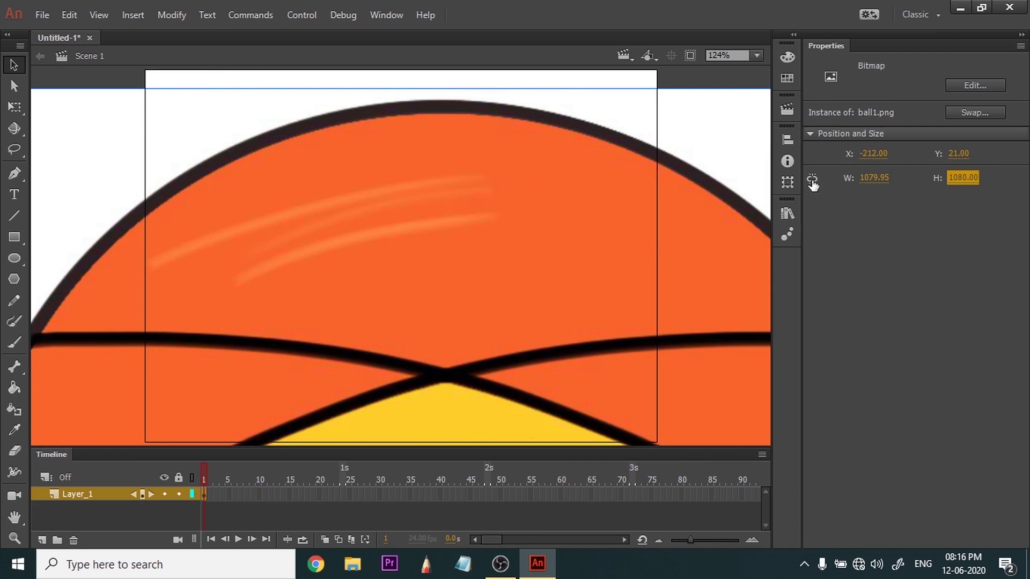
left_click(812, 181)
left_click_drag(862, 179, 591, 183)
left_click_drag(850, 181, 553, 182)
left_click_drag(143, 211, 465, 258)
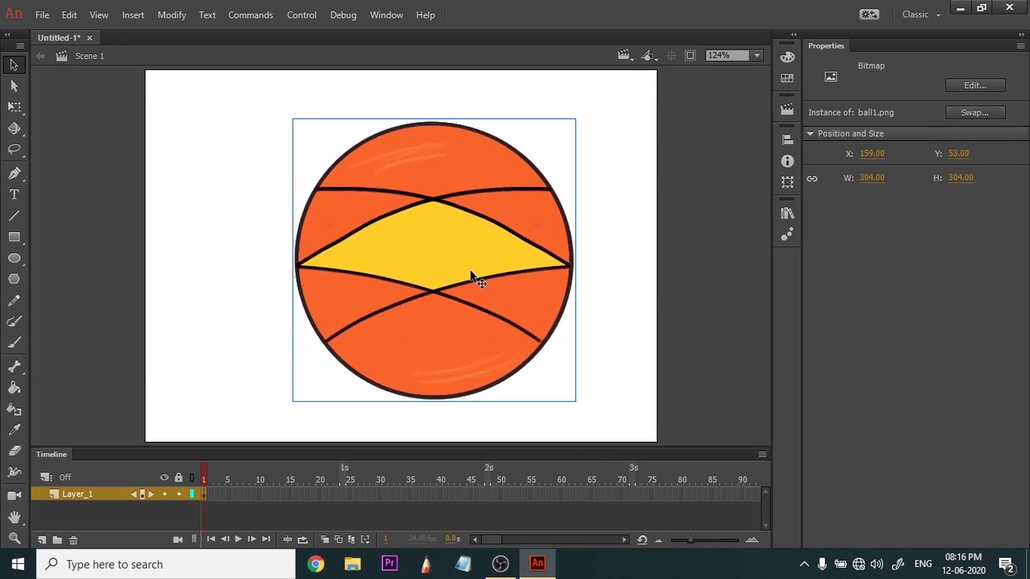
left_click(1018, 38)
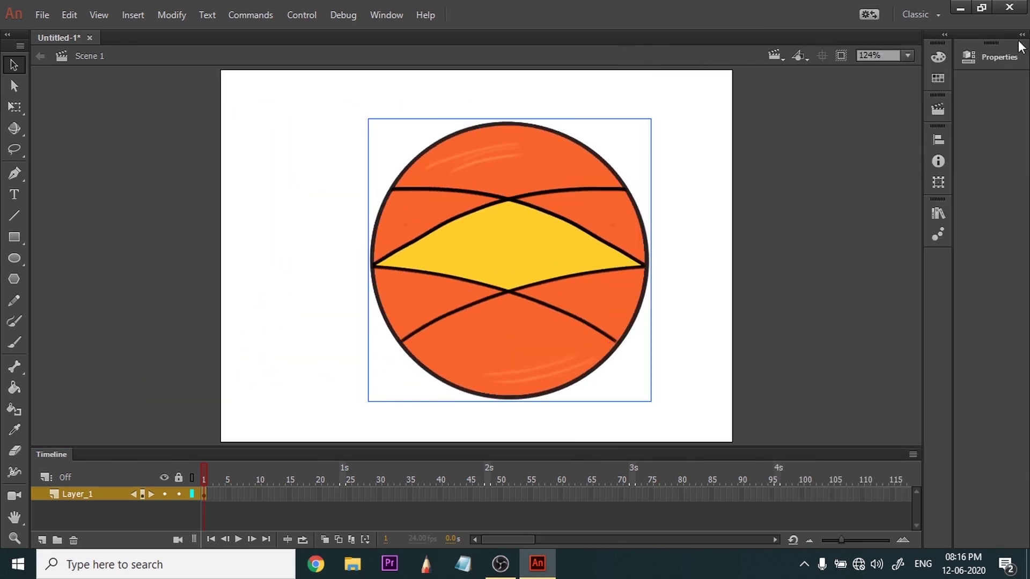
Shrink the ball image to roughly half its size with Free Transform, keeping it near the stage centre.
left_click(15, 110)
left_click_drag(652, 118, 585, 191)
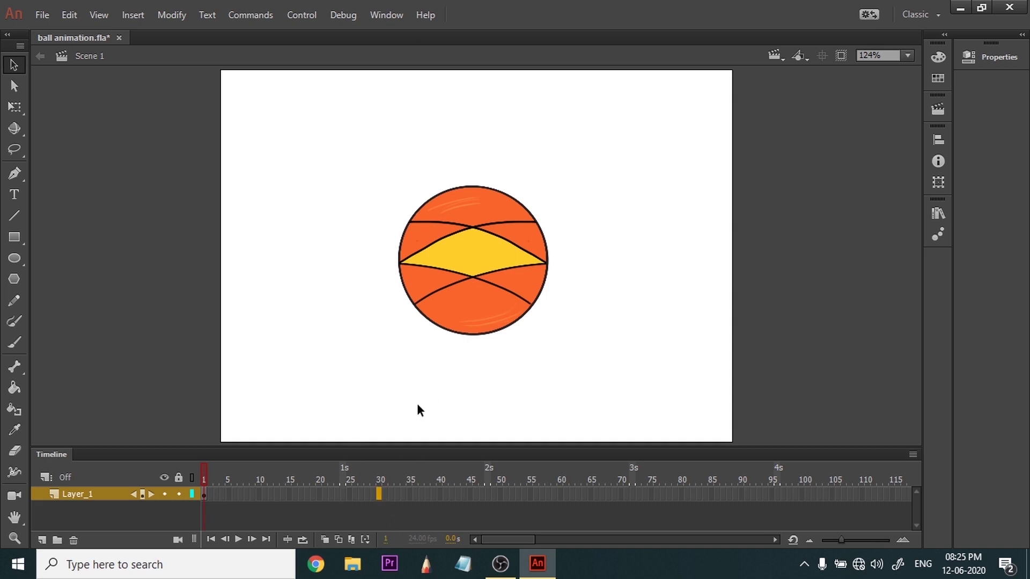
Insert a keyframe at frame 30 and move the ball there upward and over to the stage's left side.
key("F6")
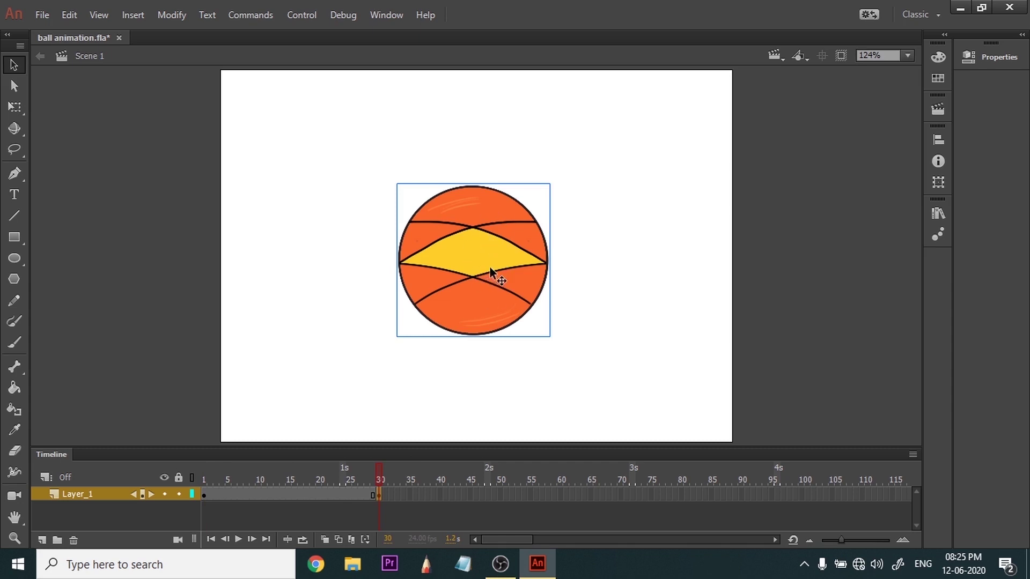
key("Up")
key("Up")
key("Up")
key("Up")
key("Up")
key("Up")
key("Up")
key("Up")
key("Up")
key("Up")
key("Up")
key("Up")
key("Up")
key("Up")
key("Up")
key("Up")
key("Up")
key("Up")
key("Up")
key("Up")
key("Up")
key("Up")
key("Up")
key("Up")
key("Up")
key("Up")
key("Up")
key("Up")
key("Up")
key("Up")
key("Up")
key("Up")
key("Up")
key("Up")
key("Up")
key("Up")
key("Up")
key("Up")
key("Up")
key("Up")
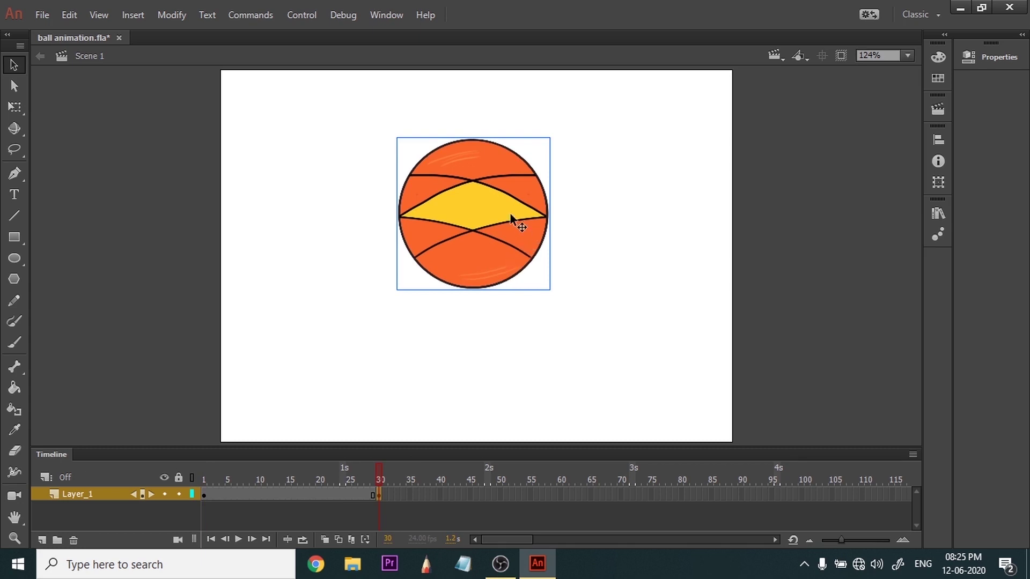
left_click_drag(510, 212, 329, 250)
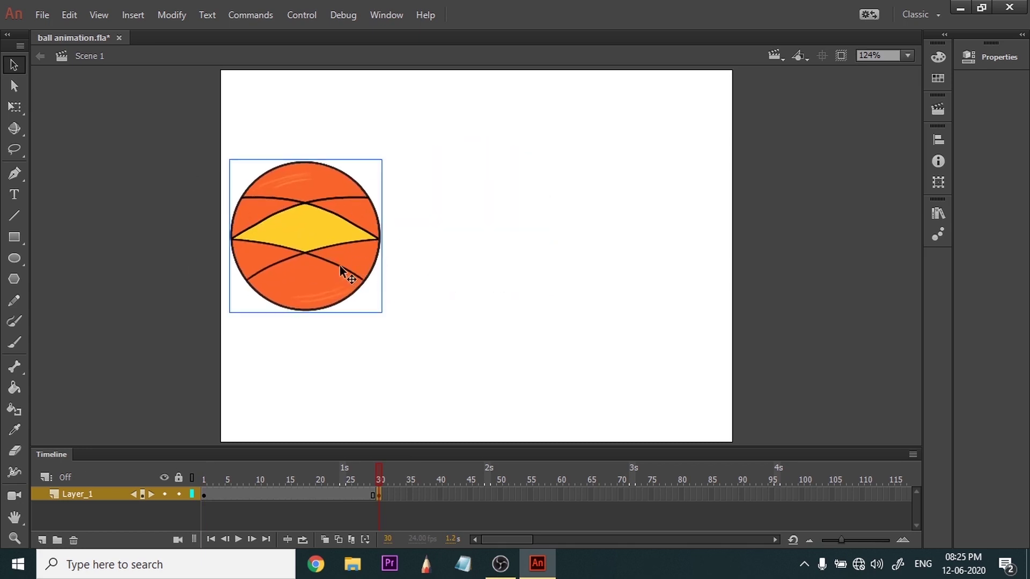
Turn on Onion Skin and move the ball at frame 1 off the stage, just beyond its left edge.
left_click(325, 539)
left_click(205, 494)
left_click_drag(458, 295, 666, 395)
left_click_drag(204, 477, 200, 463)
left_click_drag(663, 366, 144, 199)
Move the ball at frame 30 into the lower-right corner of the stage.
left_click_drag(221, 476, 380, 477)
left_click_drag(307, 239, 655, 366)
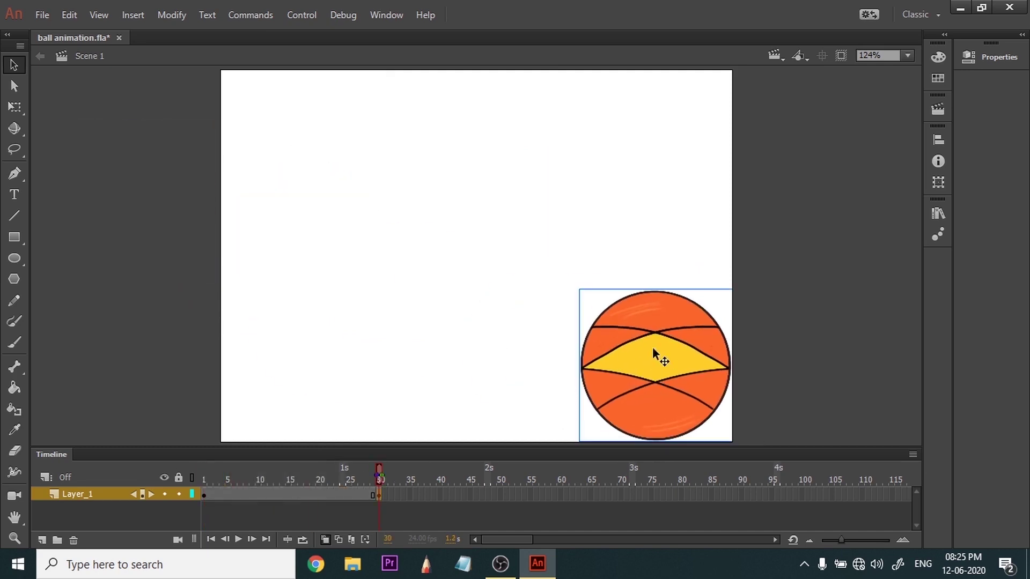
left_click_drag(379, 476, 218, 475)
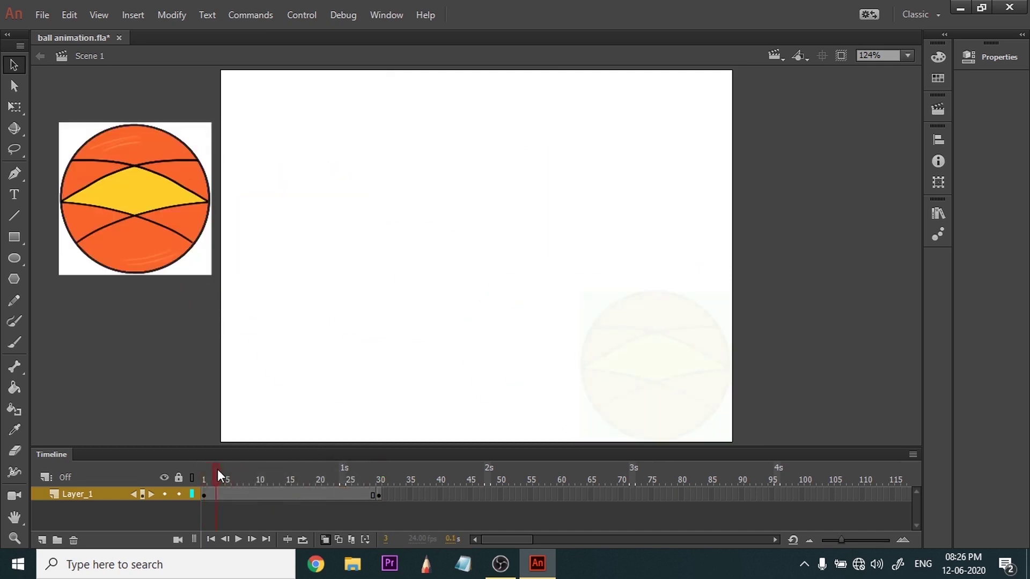
key("F6")
left_click_drag(139, 220, 456, 386)
key("ctrl+z")
key("ctrl+z")
Insert a keyframe at frame 15 with the ball at the stage's bottom centre and return the playhead to frame 1.
left_click(290, 495)
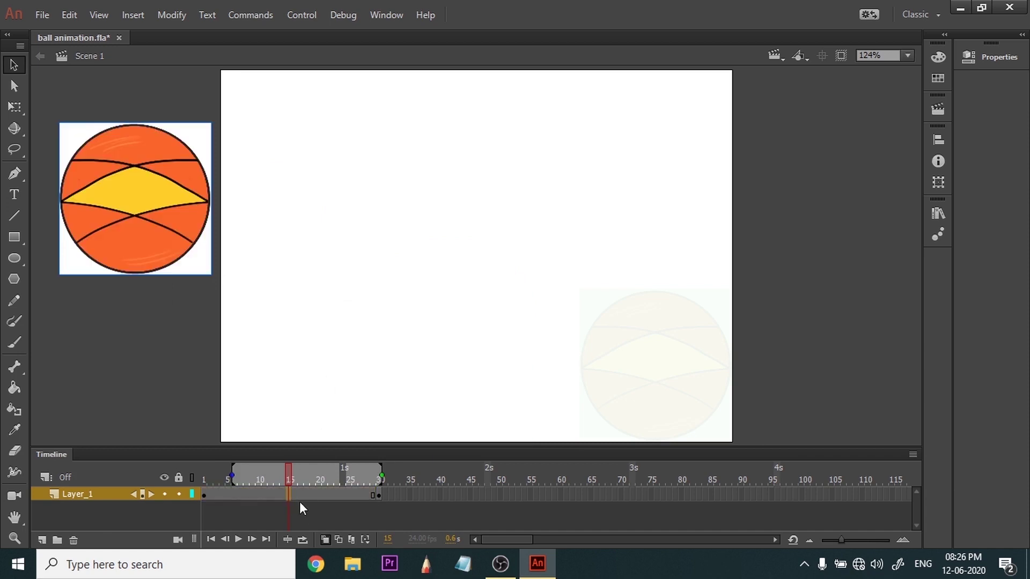
key("F6")
left_click_drag(152, 209, 474, 379)
left_click_drag(289, 476, 182, 485)
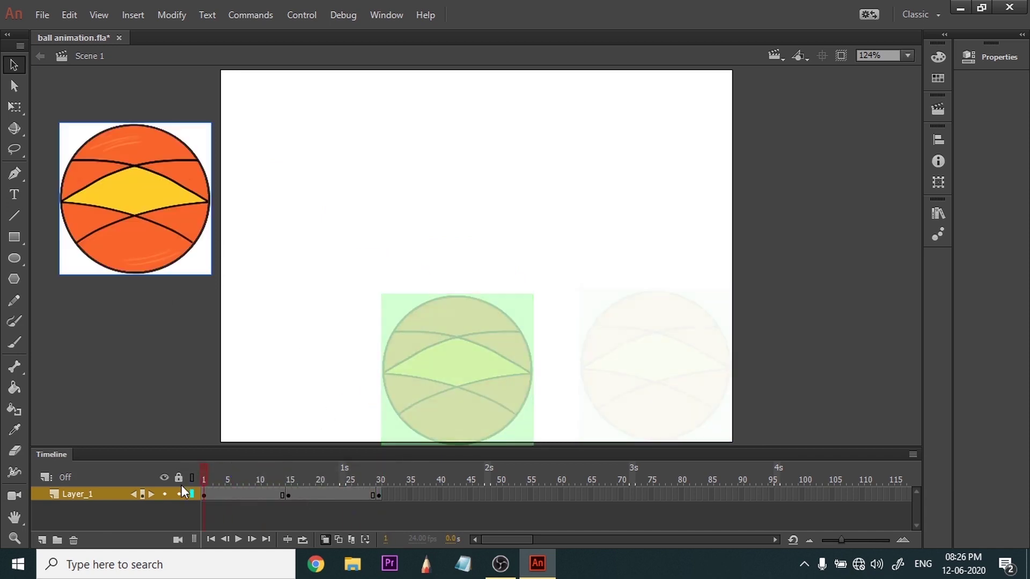
Insert keyframes at frames 5 and 9, placing the ball in the stage's lower-left corner at frame 5 and farther up and inward at frame 9.
left_click(234, 482)
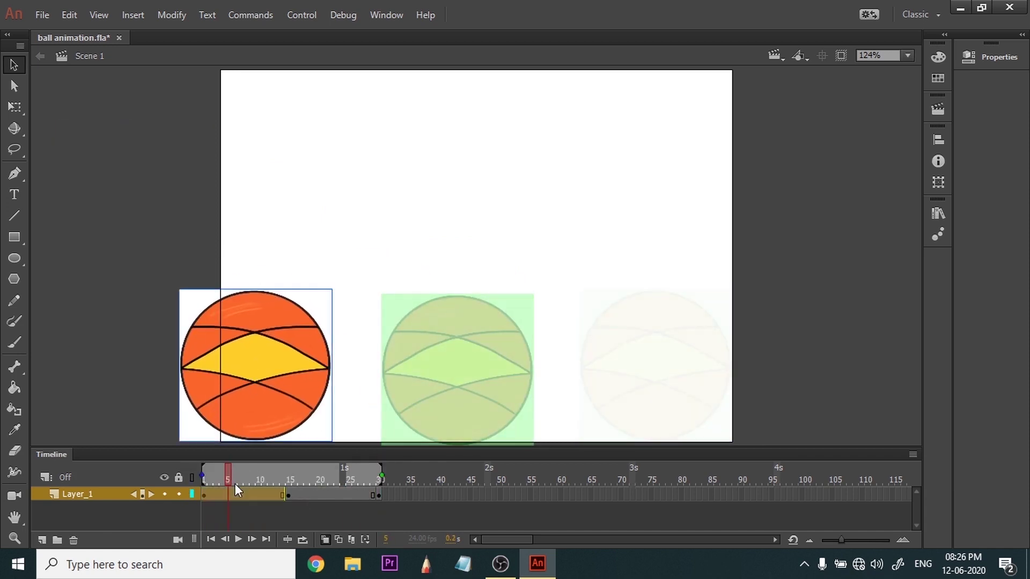
key("F6")
left_click_drag(140, 203, 356, 348)
left_click(253, 481)
key("F6")
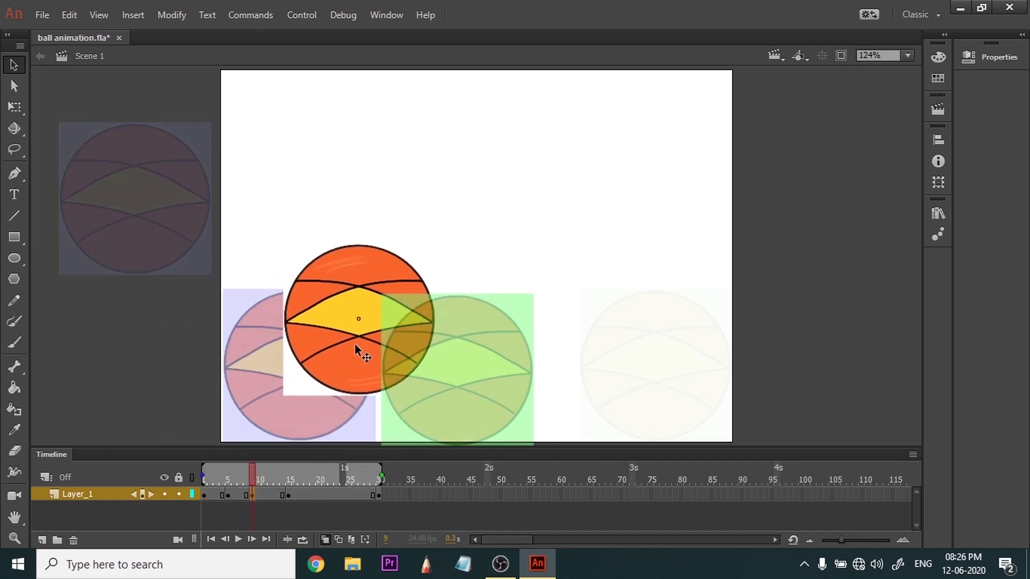
Insert keyframes at frames 12 and 18, bringing the ball back down to the stage's bottom edge and farther right for the second bounce.
left_click_drag(259, 473, 270, 469)
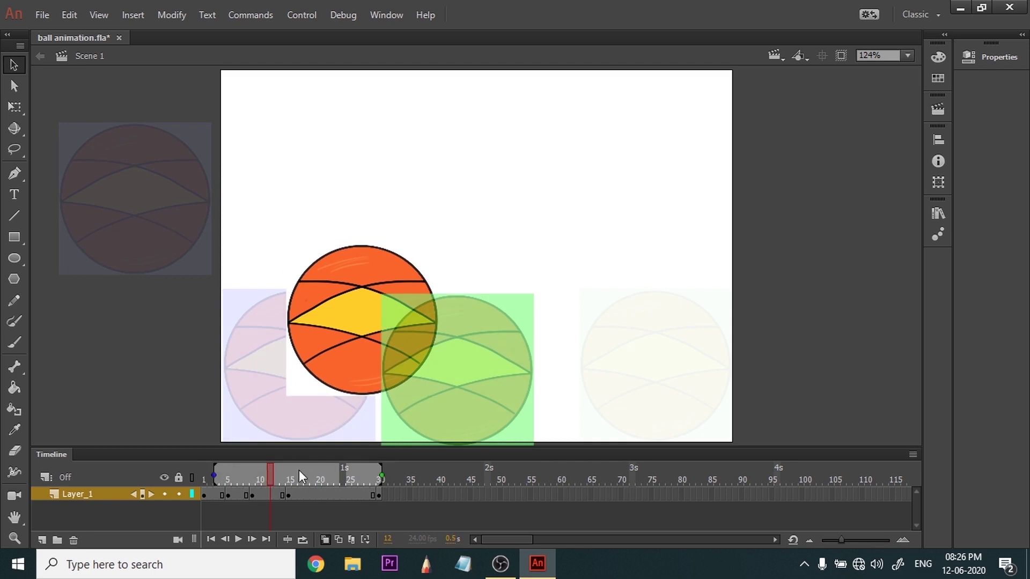
key("F6")
left_click_drag(365, 341, 552, 391)
left_click(288, 495)
left_click(307, 495)
key("F6")
Insert keyframes at frames 20, 22, 24, 26 and 28 with the ball rolling rightward, and move frame 30's ball closer to them.
left_click(324, 472)
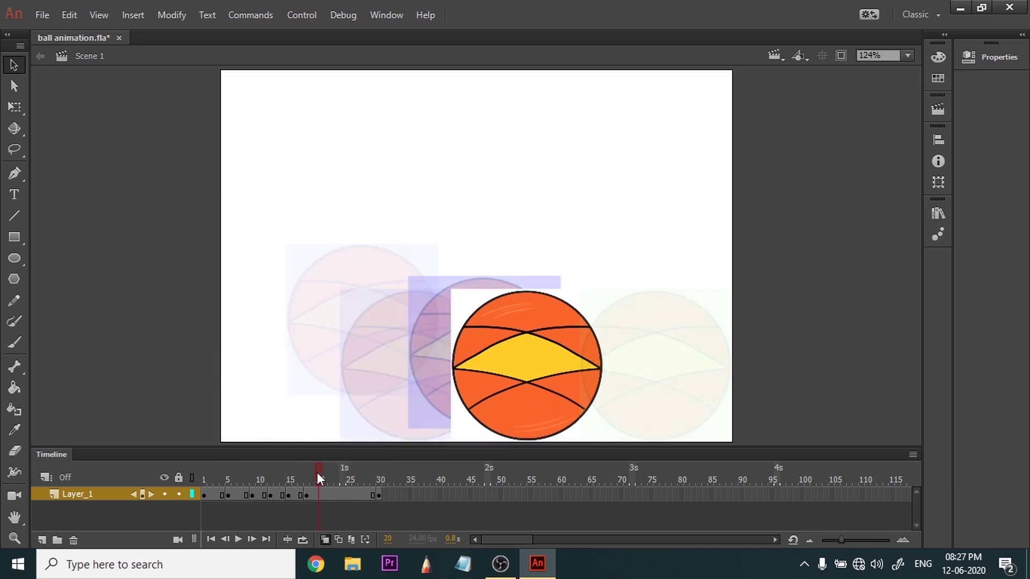
key("F6")
left_click_drag(531, 406, 611, 390)
left_click(331, 495)
key("F6")
left_click(342, 495)
key("F6")
left_click(354, 495)
key("F6")
left_click(362, 495)
left_click(367, 496)
key("F6")
left_click(378, 496)
left_click_drag(676, 382, 622, 382)
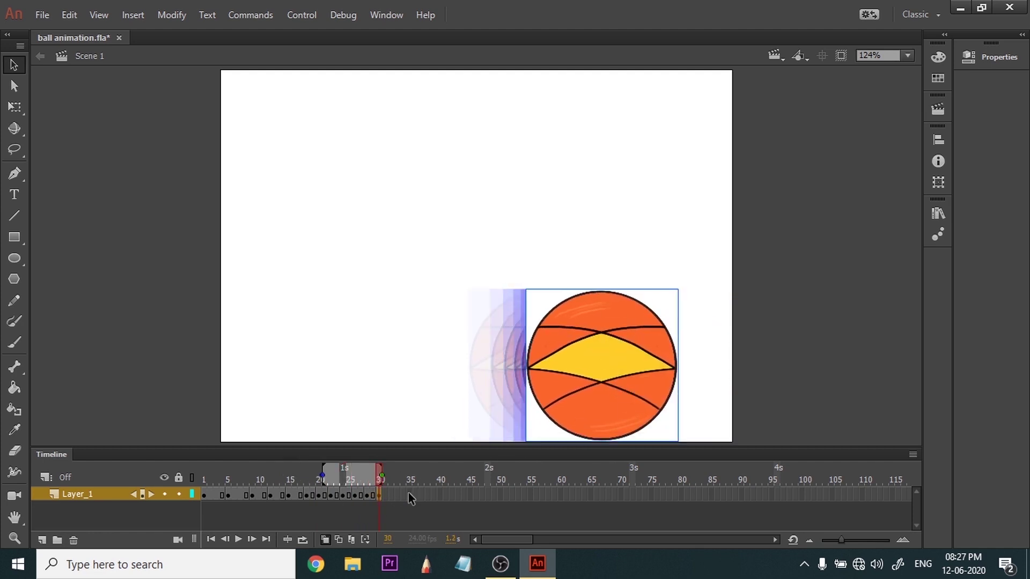
Extend Layer_1 to frame 35 and play the animation.
left_click(409, 495)
key("F5")
key("Return")
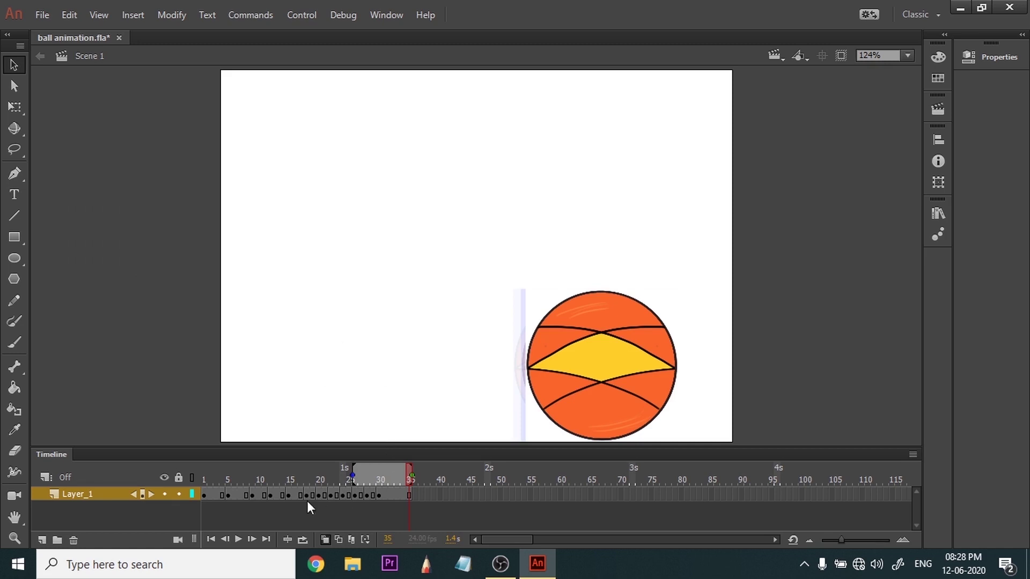
Turn on looping for frames 1 to 35, play the animation and return the playhead to frame 1.
left_click(303, 539)
left_click_drag(357, 474, 140, 456)
key("Return")
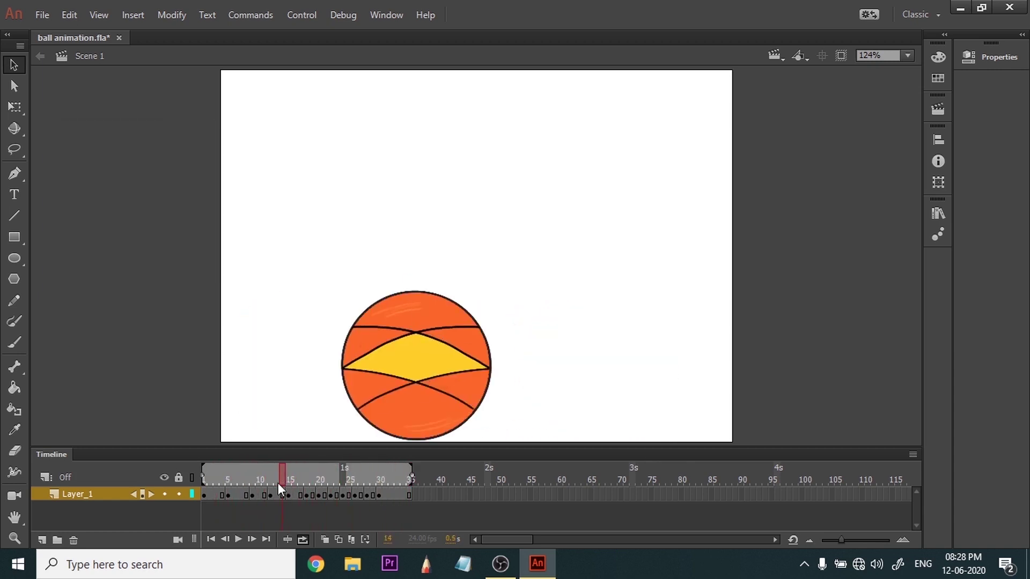
left_click(202, 466)
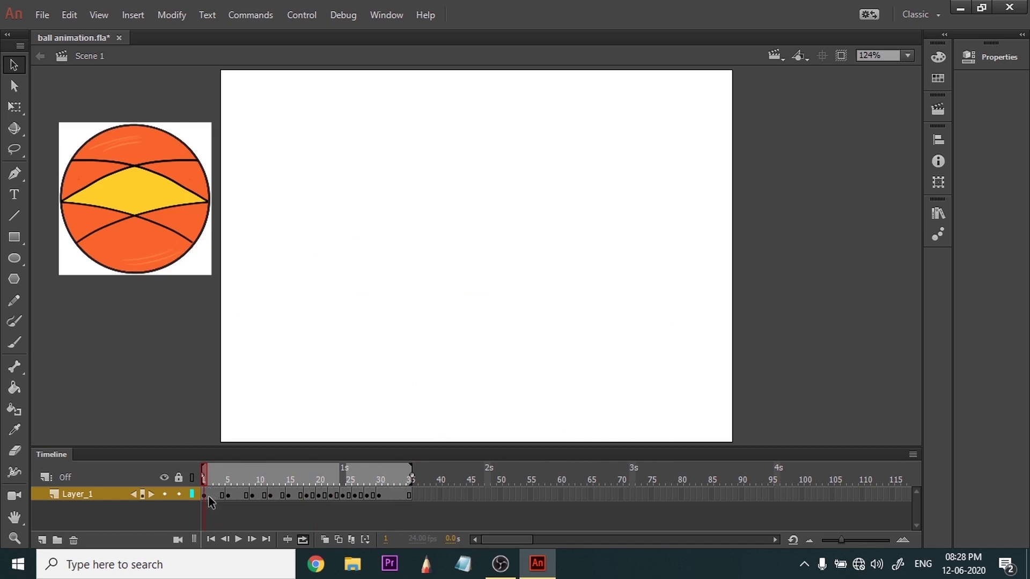
Insert a keyframe at frame 2, turn on Onion Skin, and move the ball down and right toward the stage.
mouse_move(220, 479)
left_mouse_down()
mouse_move(257, 453)
mouse_move(208, 481)
left_mouse_up()
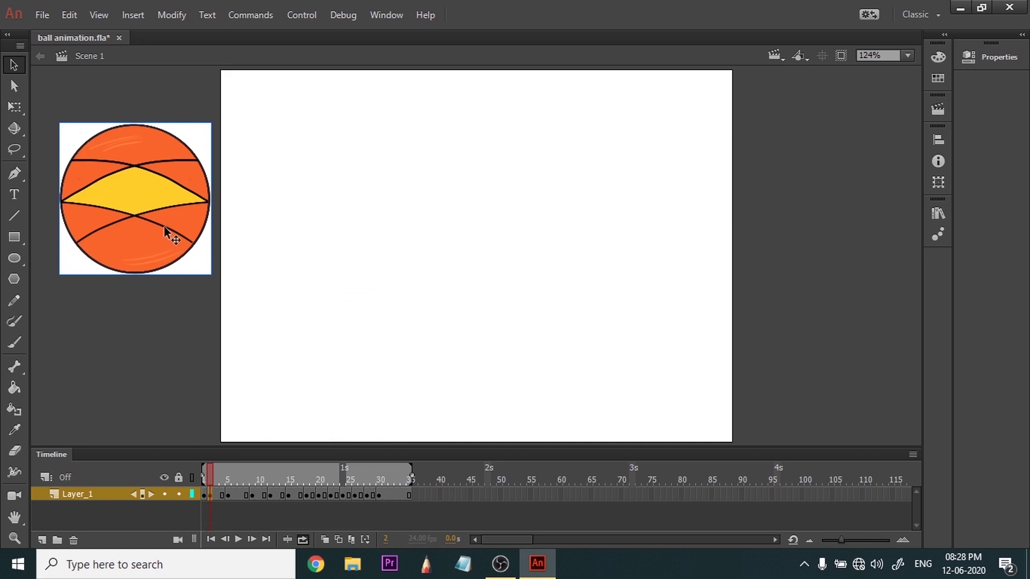
left_click_drag(164, 226, 221, 267)
left_click(326, 539)
left_click_drag(233, 475, 388, 475)
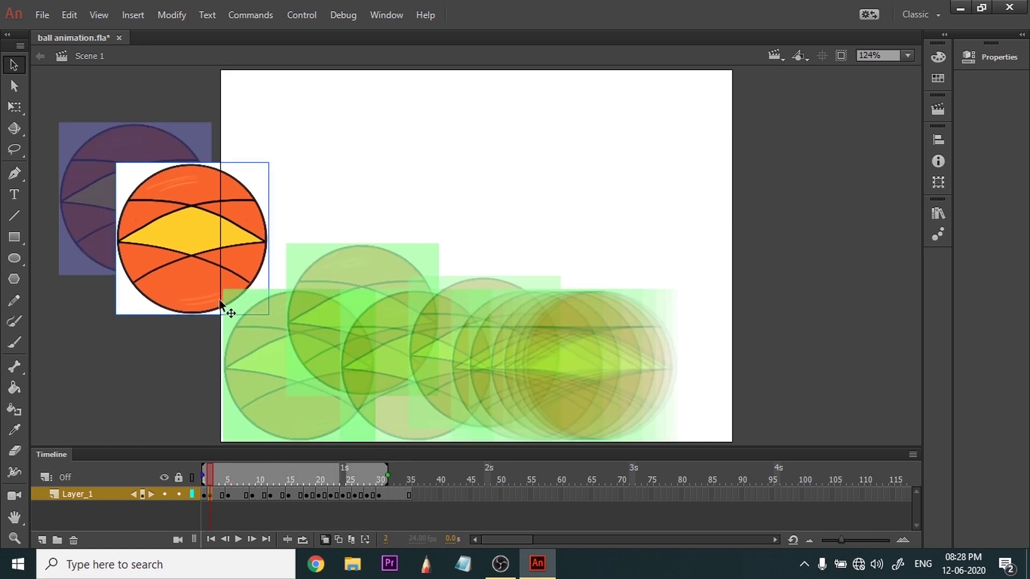
left_click_drag(221, 301, 221, 314)
Insert keyframes at frames 3 and 4, continuing the ball's diagonal descent toward the stage's lower-left corner.
left_click(216, 495)
key("F6")
left_click_drag(213, 279, 292, 364)
left_click(222, 494)
key("F6")
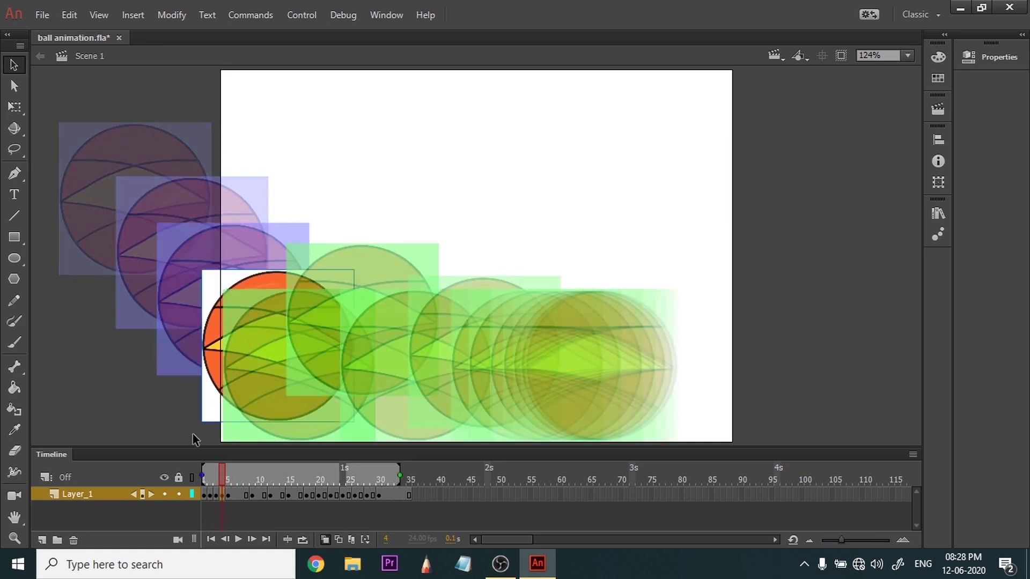
Rotate the ball at frame 5 clockwise, convert it to the Movie Clip symbol Symbol 1, and squash it vertically with Free Transform.
left_click(228, 494)
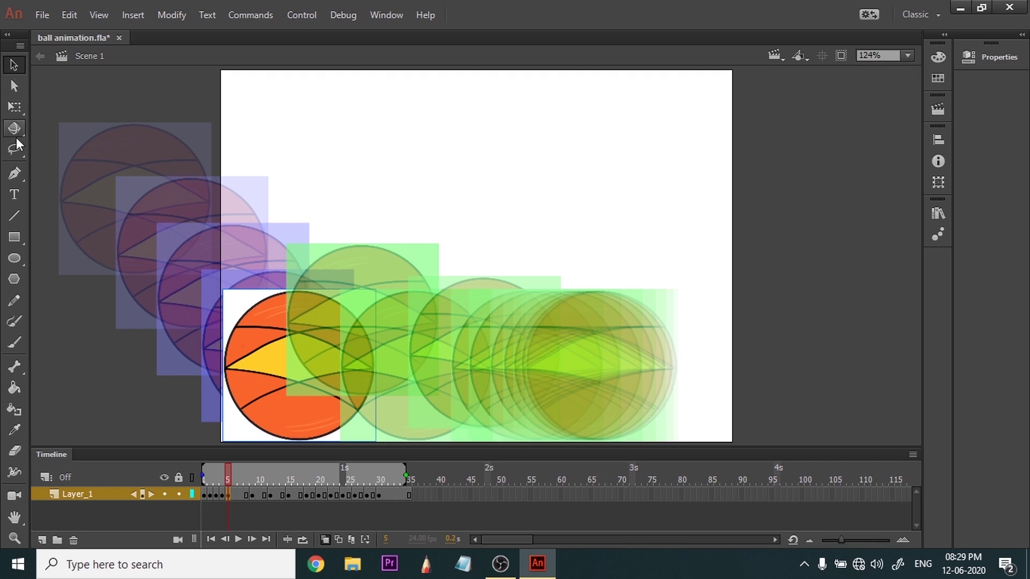
left_click(15, 108)
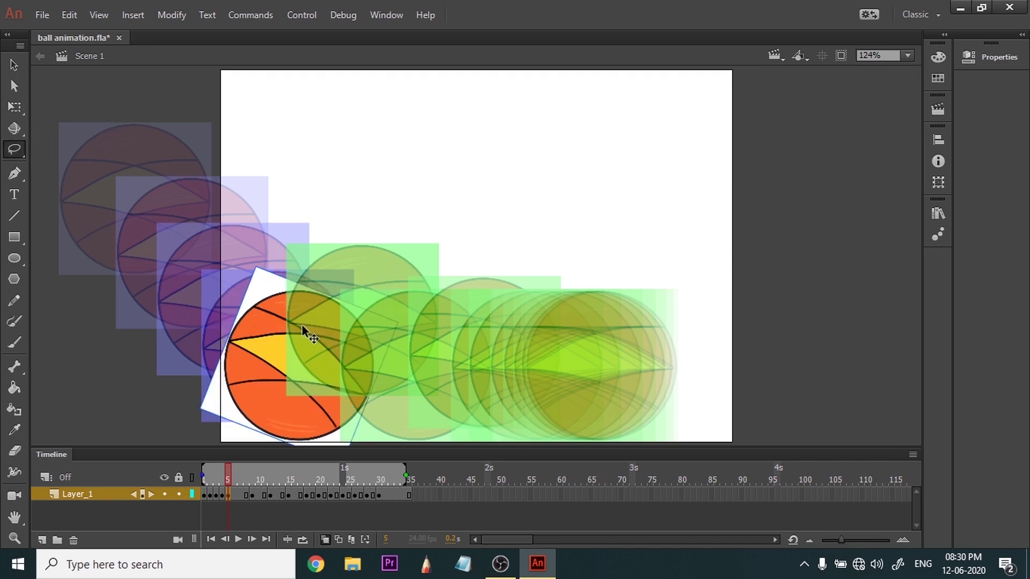
key("F8")
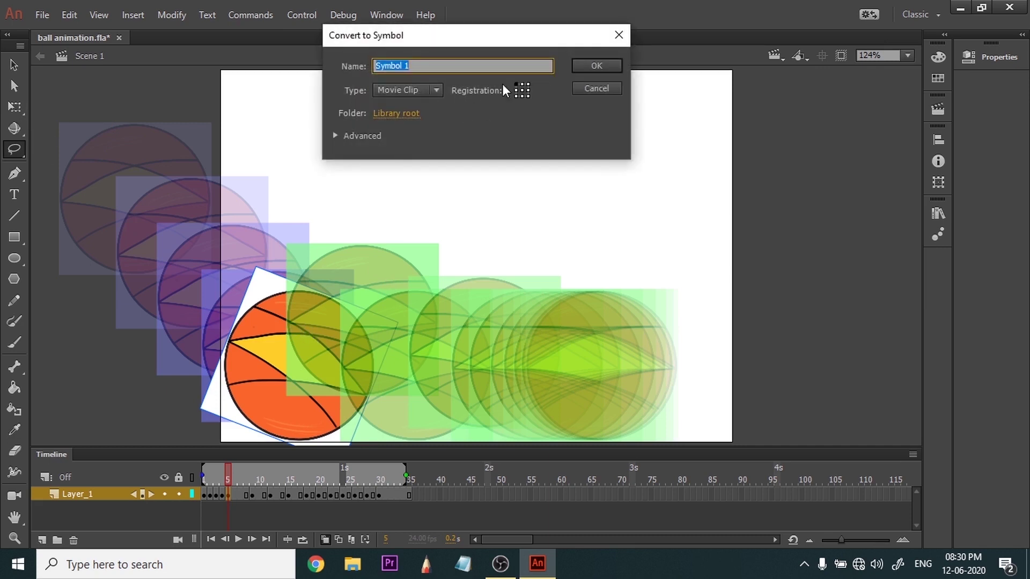
left_click(585, 64)
key("q")
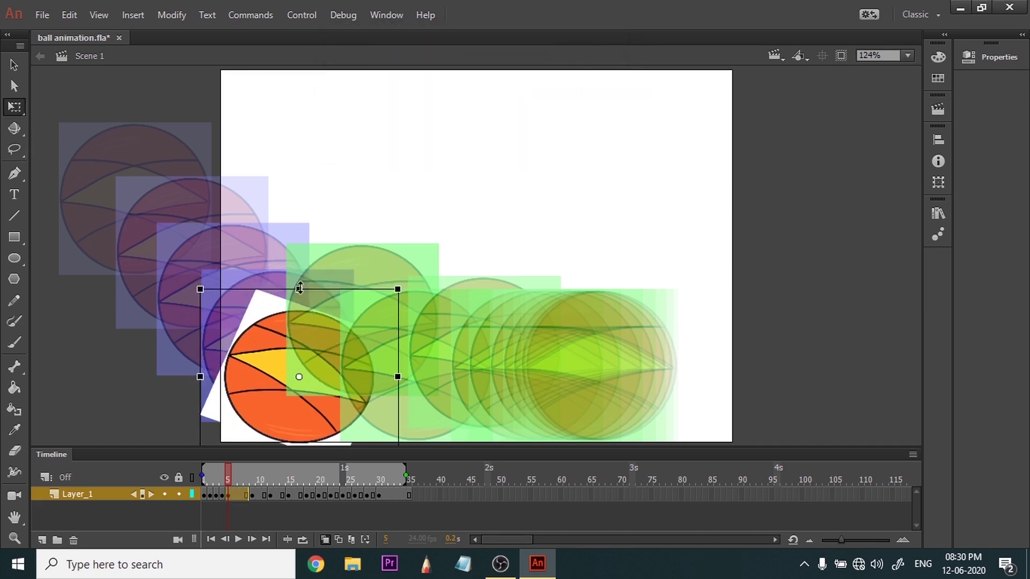
Squash the ball slightly and rotate it clockwise at frames 2, 3 and 4, and play the animation.
left_click_drag(230, 478, 210, 477)
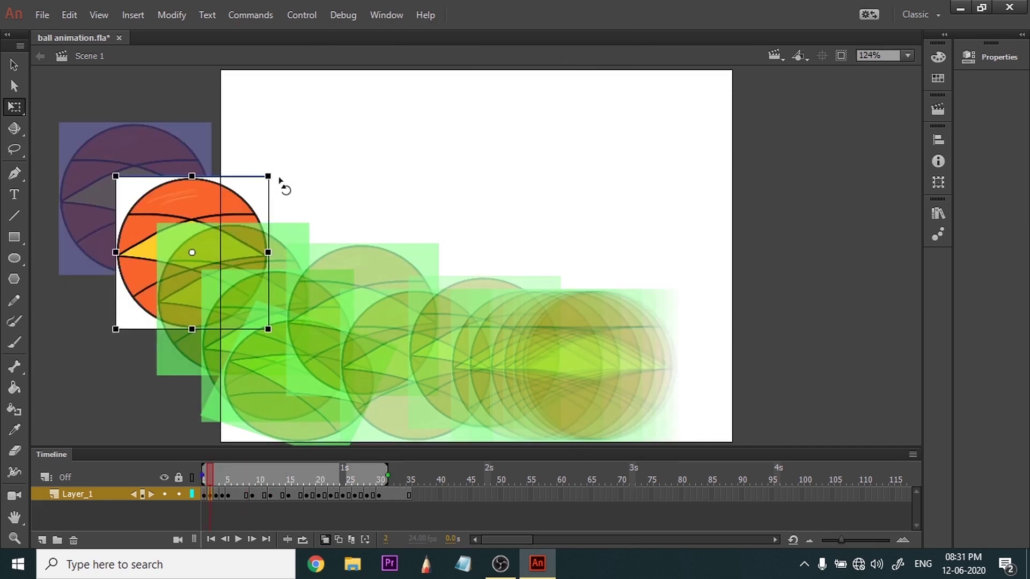
left_click_drag(192, 176, 192, 191)
left_click_drag(276, 189, 334, 246)
key(".")
left_click_drag(252, 226, 250, 238)
key(".")
left_click_drag(278, 271, 279, 284)
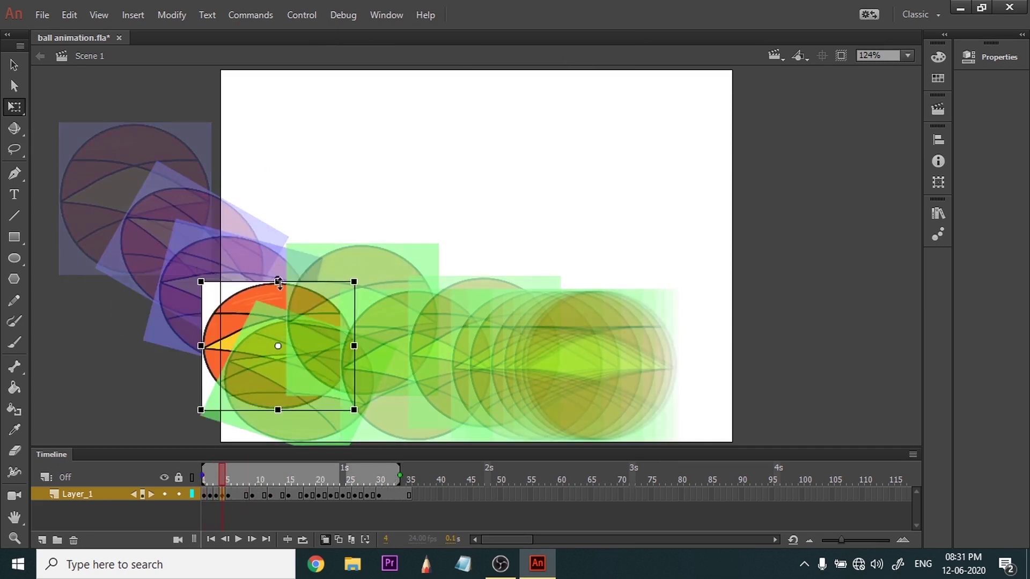
left_click_drag(360, 276, 382, 323)
key("Return")
Insert a keyframe at frame 6, move the ball up and right, and narrow the onion skin range to frames 4 through 10.
left_click(233, 474)
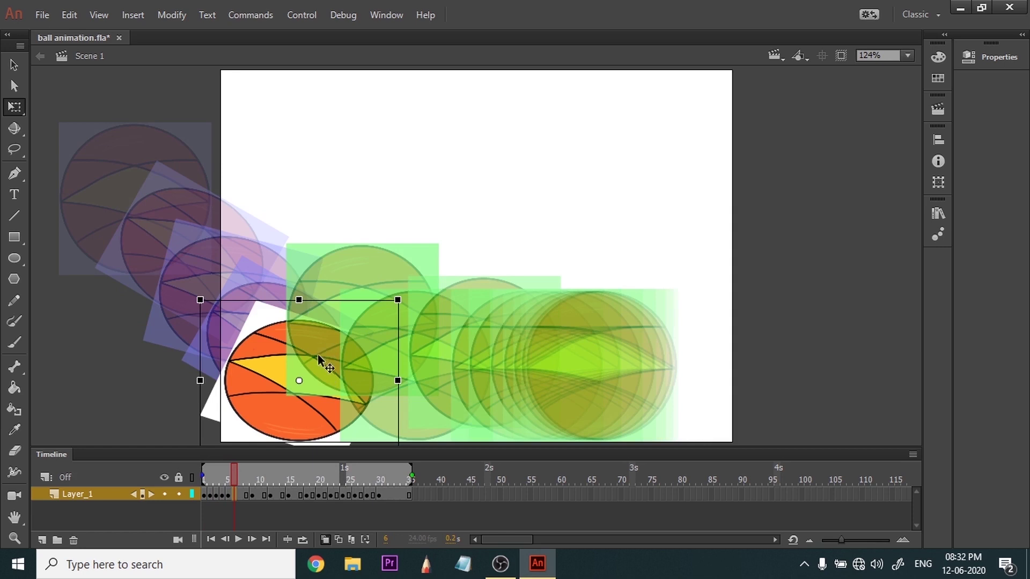
left_click_drag(333, 301, 334, 289)
left_click_drag(325, 373, 349, 342)
left_click_drag(202, 475, 220, 476)
left_click_drag(412, 475, 261, 475)
Stretch the ball taller at frame 6, rotate it farther clockwise and make it narrower.
left_click_drag(327, 314, 327, 310)
left_click_drag(331, 256, 331, 250)
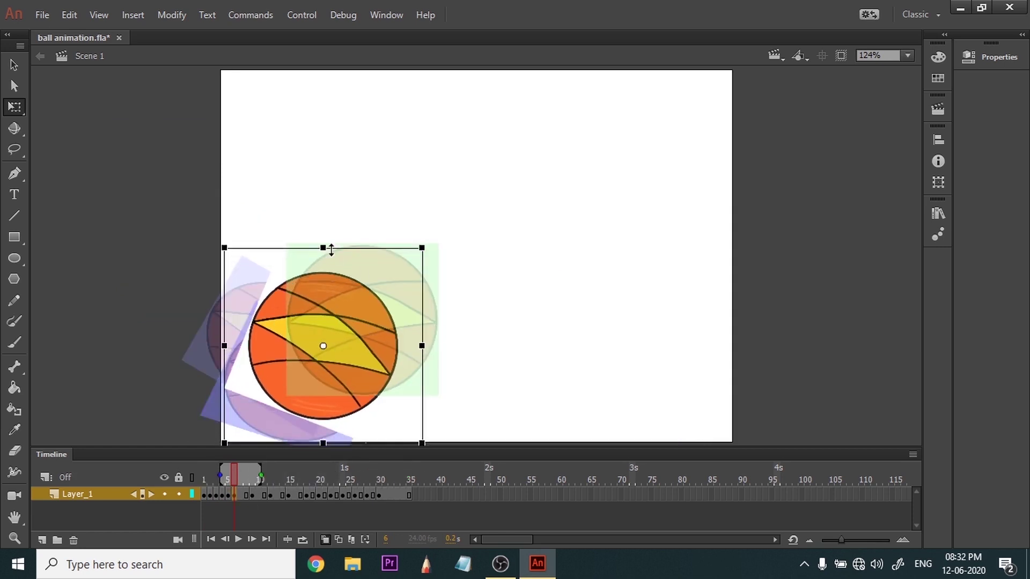
left_click_drag(428, 242, 456, 281)
left_click_drag(355, 254, 359, 246)
left_click_drag(231, 314, 247, 317)
Insert a keyframe at frame 7, rotate the ball farther, move it up and right, and widen it.
left_click_drag(234, 476, 240, 477)
key("F6")
left_click_drag(450, 278, 459, 296)
left_click_drag(359, 338, 382, 318)
left_click_drag(272, 294, 258, 288)
Insert a keyframe at frame 8, move the ball up and right, shorten it slightly and rotate it farther clockwise.
left_click(247, 496)
key("F6")
left_click_drag(322, 344, 333, 330)
left_click_drag(404, 220, 399, 229)
left_click_drag(489, 277, 487, 305)
key("comma")
key("comma")
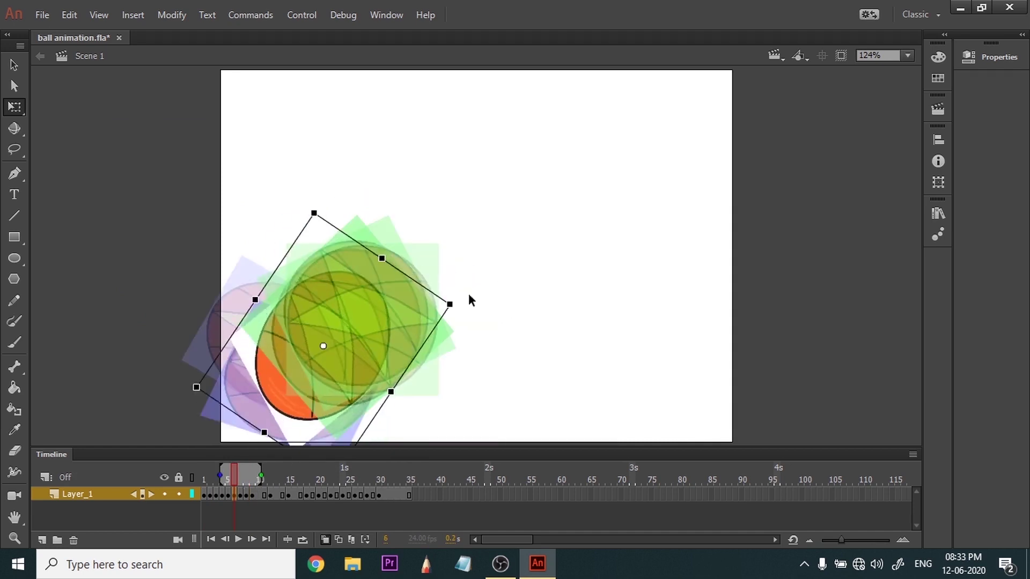
Insert keyframes at frames 10, 11 and 13, rotating and lowering the ball at frame 10 and rotating it clockwise at frame 11.
left_click_drag(235, 476, 257, 478)
key("F6")
left_click_drag(456, 254, 474, 299)
left_click_drag(402, 308, 436, 333)
key("F6")
left_click_drag(501, 310, 504, 388)
mouse_move(263, 477)
left_mouse_down()
mouse_move(208, 491)
mouse_move(282, 482)
mouse_move(270, 488)
left_mouse_up()
key("F6")
left_click(504, 289)
left_click(472, 327)
left_click_drag(509, 296, 529, 346)
left_click_drag(445, 378, 461, 382)
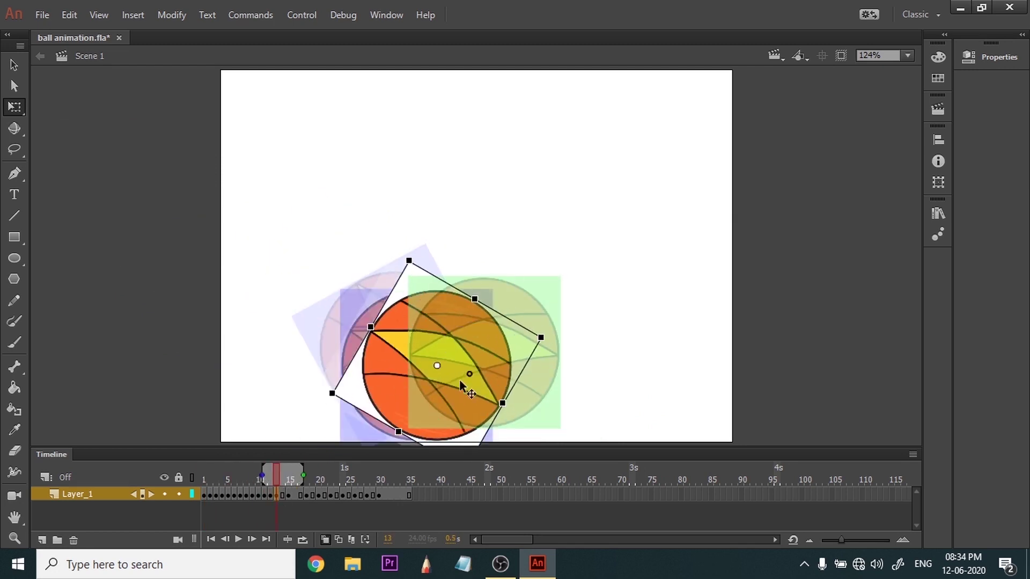
key("ctrl+z")
key("ctrl+z")
Squash the ball at frame 13, and add a frame 14 keyframe with the ball at full height, moved right and rotated clockwise.
mouse_move(416, 290)
left_mouse_down()
mouse_move(417, 312)
mouse_move(417, 300)
left_mouse_up()
left_click_drag(275, 476, 316, 475)
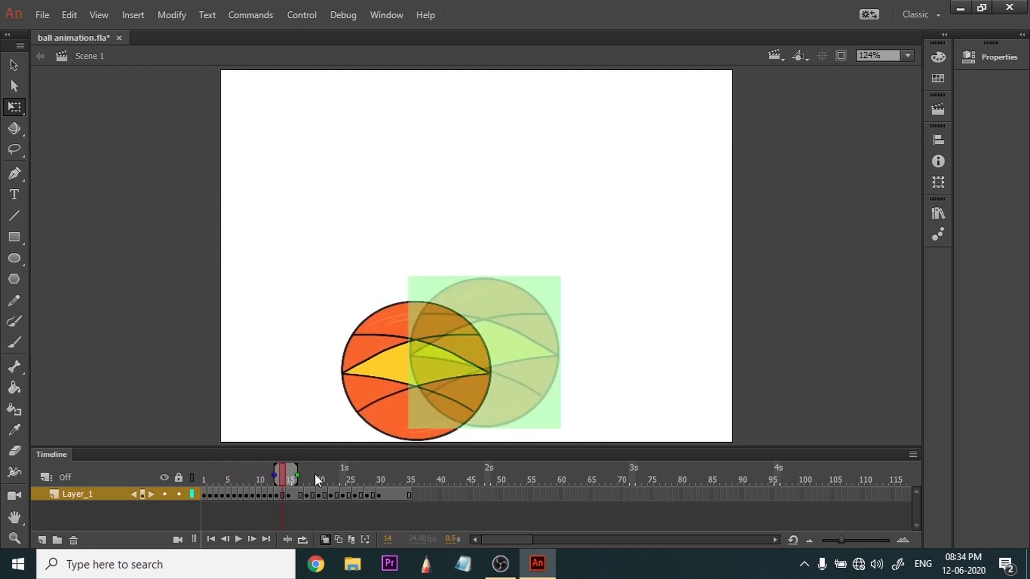
key("F6")
left_click_drag(417, 300, 417, 290)
left_click_drag(471, 316, 492, 305)
left_click_drag(515, 276, 533, 299)
left_click_drag(510, 379, 502, 377)
left_click_drag(526, 296, 547, 322)
Rotate the ball clockwise at frame 15, and insert a keyframe at frame 16 with the ball rotated farther and moved right.
left_click(288, 492)
left_click_drag(562, 275, 583, 397)
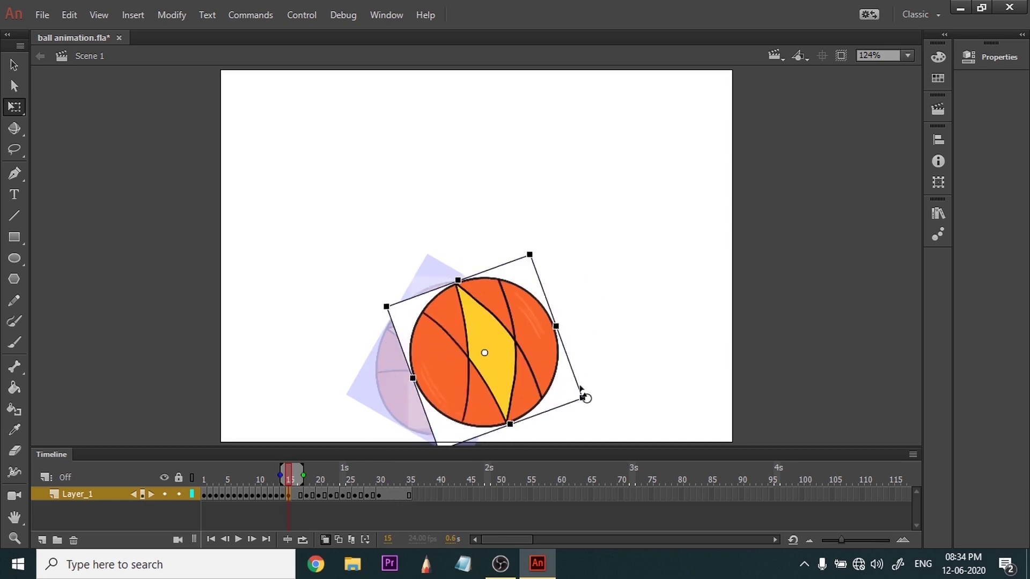
left_click(295, 495)
key("F6")
left_click_drag(530, 252, 568, 289)
left_click_drag(507, 338, 549, 329)
Insert a keyframe at frame 17 and rotate its ball, and rotate and reposition the ball at frame 18 on the stage's bottom edge.
left_click(301, 495)
key("F6")
left_click_drag(611, 304, 452, 288)
left_click(307, 495)
left_click_drag(558, 338, 637, 289)
left_click_drag(684, 240, 707, 362)
left_click_drag(639, 338, 600, 391)
Insert a keyframe at frame 19, rotate the ball slightly clockwise, move it a little right and compare it with frame 18.
left_click(313, 495)
key("F6")
left_click_drag(644, 412, 632, 437)
left_click_drag(585, 389, 592, 388)
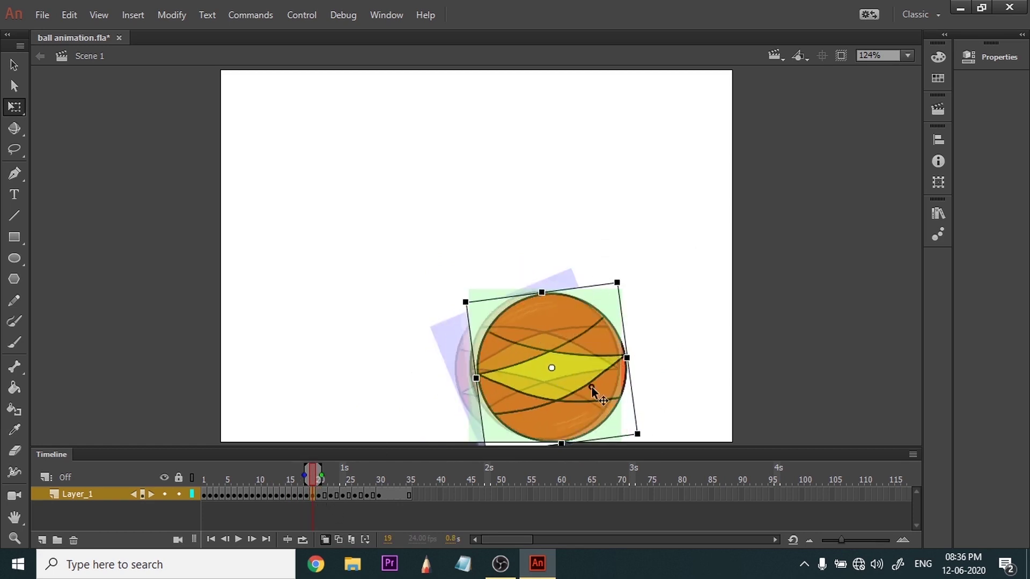
mouse_move(313, 479)
left_mouse_down()
mouse_move(329, 477)
mouse_move(309, 489)
left_mouse_up()
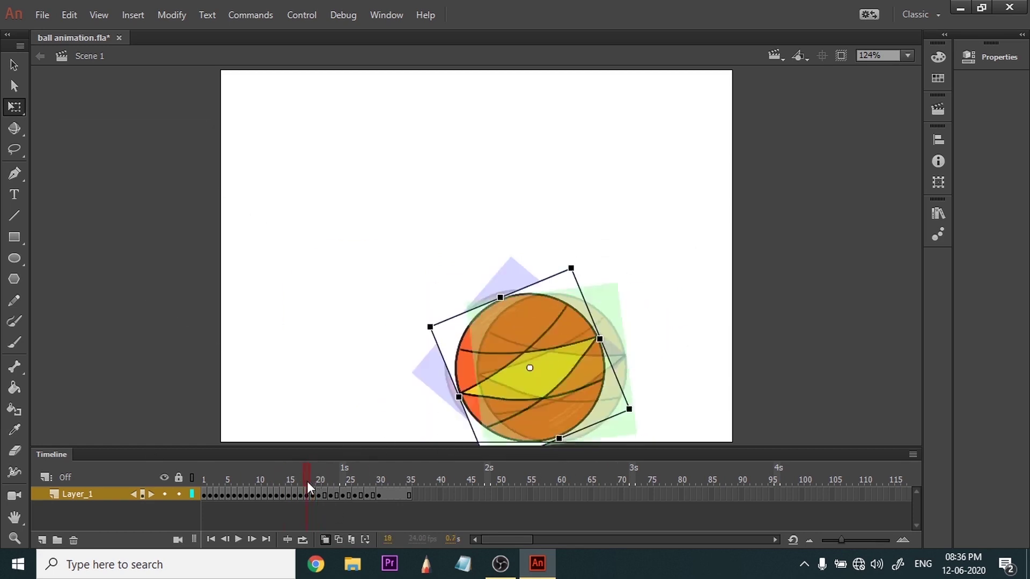
Enlarge the timeline frames and insert the missing keyframes at the odd-numbered frames from 21 to 29.
left_click_drag(841, 540, 861, 540)
left_click_drag(472, 479, 505, 483)
left_click(519, 495)
key("F6")
left_click(549, 495)
key("F6")
left_click_drag(643, 479, 504, 488)
Rotate the ball clockwise at frame 22 and move it slightly right to follow frame 21.
left_click(534, 495)
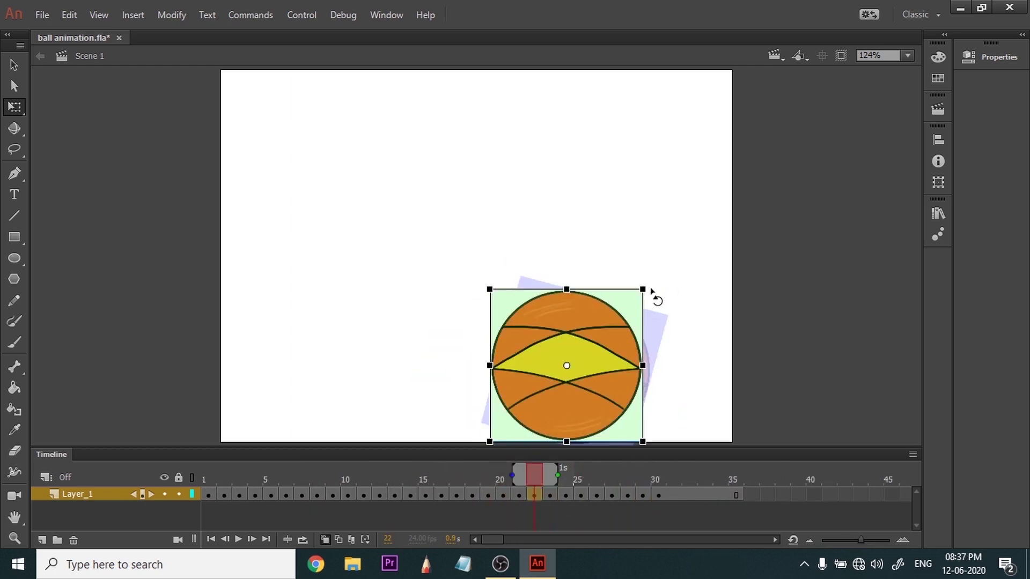
left_click_drag(650, 291, 630, 273)
left_click_drag(535, 477, 524, 472)
left_click(535, 495)
left_click_drag(630, 273, 672, 328)
left_click(536, 495)
left_click_drag(593, 391, 603, 392)
left_click_drag(681, 322, 686, 343)
left_click_drag(534, 475, 549, 477)
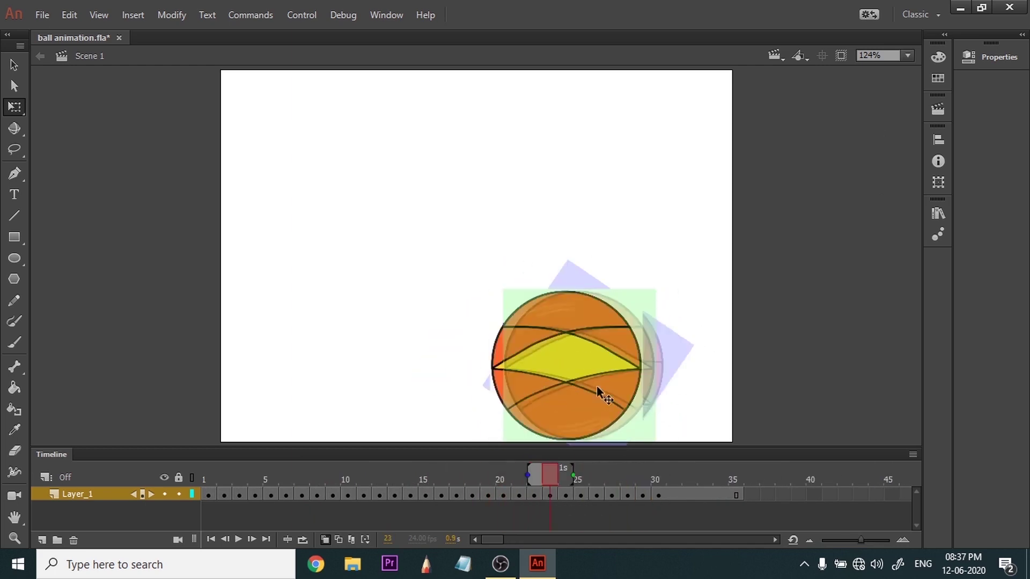
Move the ball right at frame 23 and rotate it farther clockwise than at frame 22.
left_click(550, 495)
left_click_drag(597, 387, 627, 387)
left_click_drag(680, 291, 680, 437)
left_click_drag(549, 477, 533, 483)
left_click(550, 495)
left_click_drag(685, 290, 711, 373)
left_click_drag(551, 477, 565, 485)
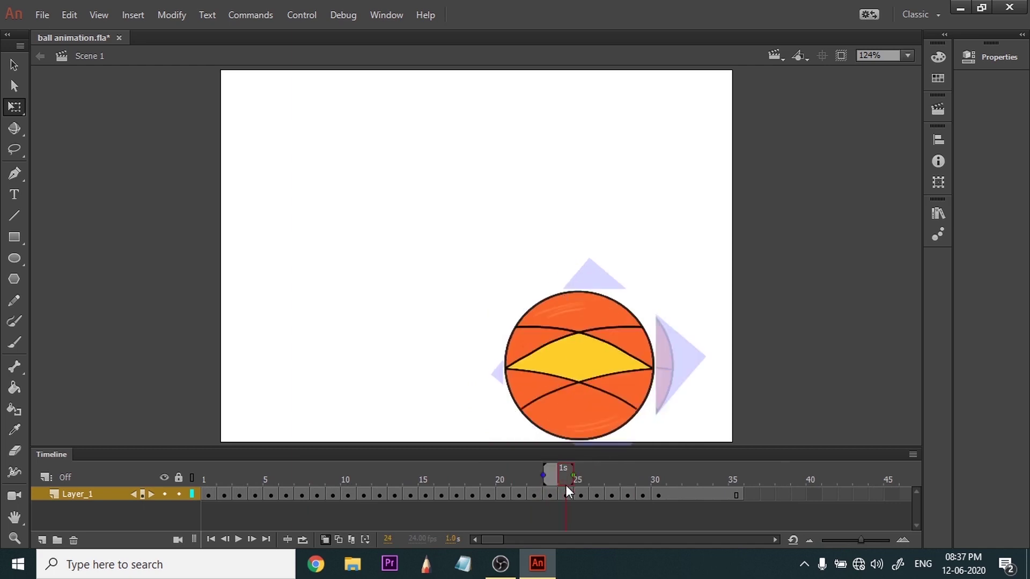
Rotate the ball at frame 24 to continue its roll and move it farther right.
left_click(566, 495)
left_click_drag(660, 287, 557, 263)
left_click_drag(473, 377, 595, 269)
left_click_drag(566, 477, 553, 474)
left_click(566, 495)
left_click_drag(587, 376, 625, 375)
left_click_drag(565, 476, 590, 474)
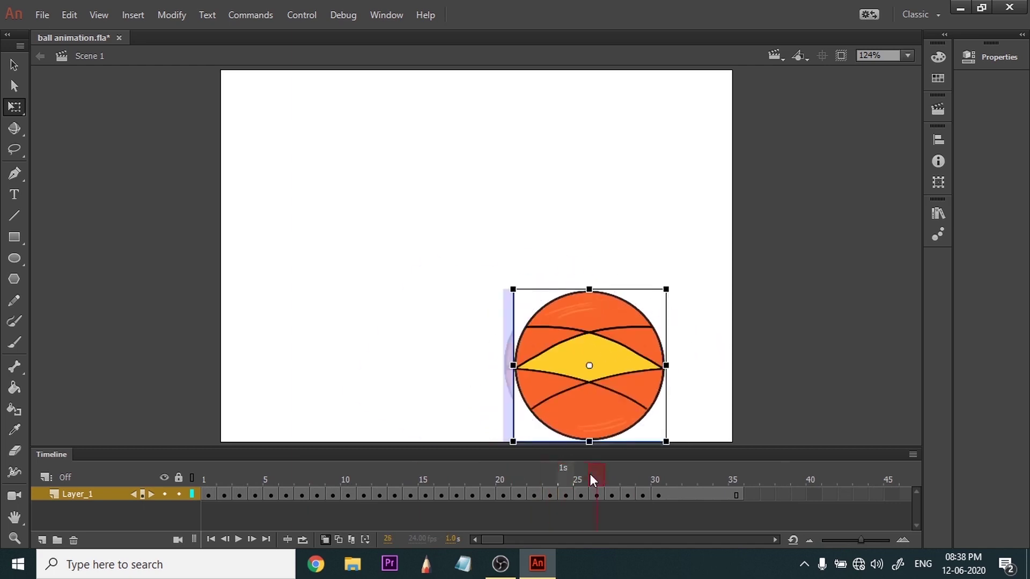
Spread the unrotated ball poses on frames 26 to 30 progressively farther right along the floor.
left_click(596, 495)
left_click_drag(593, 403, 608, 403)
left_click(612, 495)
left_click_drag(617, 410, 651, 409)
left_click(659, 496)
left_click_drag(658, 476, 599, 474)
left_click(612, 495)
mouse_move(626, 412)
left_mouse_down()
mouse_move(615, 412)
mouse_move(627, 431)
left_mouse_up()
left_click(628, 495)
left_click(642, 495)
left_click(658, 495)
Rotate the ball at frame 25 to continue its roll and move it right to follow frame 24.
left_click_drag(659, 476, 565, 474)
left_click(567, 495)
left_click(581, 495)
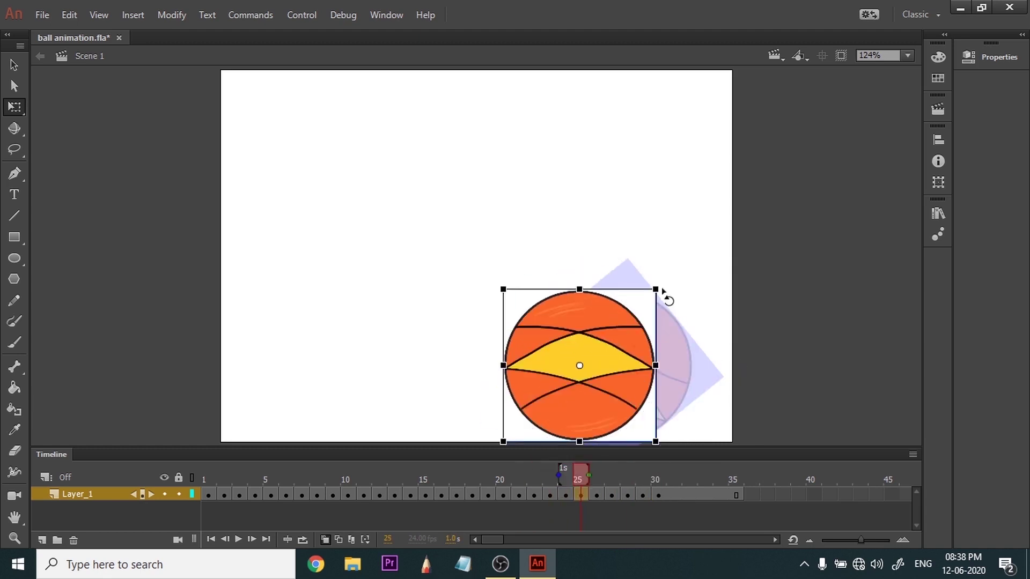
left_click_drag(663, 292, 531, 265)
left_click(566, 495)
left_click(582, 495)
left_click_drag(590, 408, 640, 407)
Move the ball right at frame 26 and rotate it to continue the roll from frame 25.
left_click(597, 496)
left_click(627, 495)
left_click(550, 495)
left_click_drag(535, 475, 571, 478)
left_click(596, 495)
left_click_drag(595, 405, 642, 405)
left_click_drag(716, 286, 542, 306)
Move the ball right at frame 27 and rotate it to follow the pose at frame 26.
left_click(612, 495)
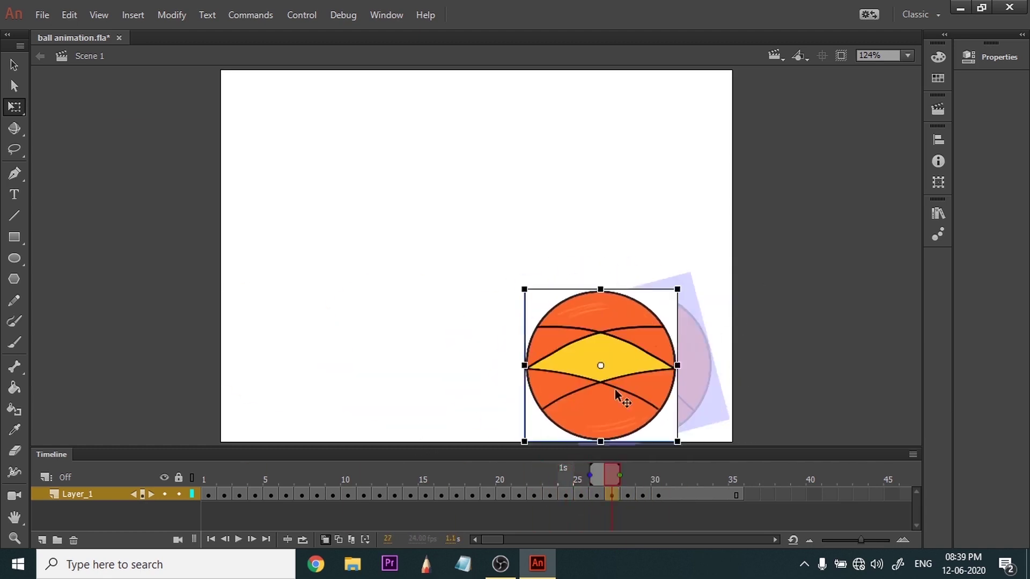
left_click_drag(615, 396, 657, 396)
left_click_drag(562, 286, 716, 292)
Move the ball right at frame 28 and adjust its rotation until its stripe stands nearly upright.
left_click(627, 495)
left_click_drag(636, 394, 681, 395)
left_click_drag(569, 285, 649, 279)
left_click_drag(625, 477, 627, 476)
left_click(627, 495)
left_click(628, 495)
left_click_drag(758, 371, 721, 454)
left_click(628, 495)
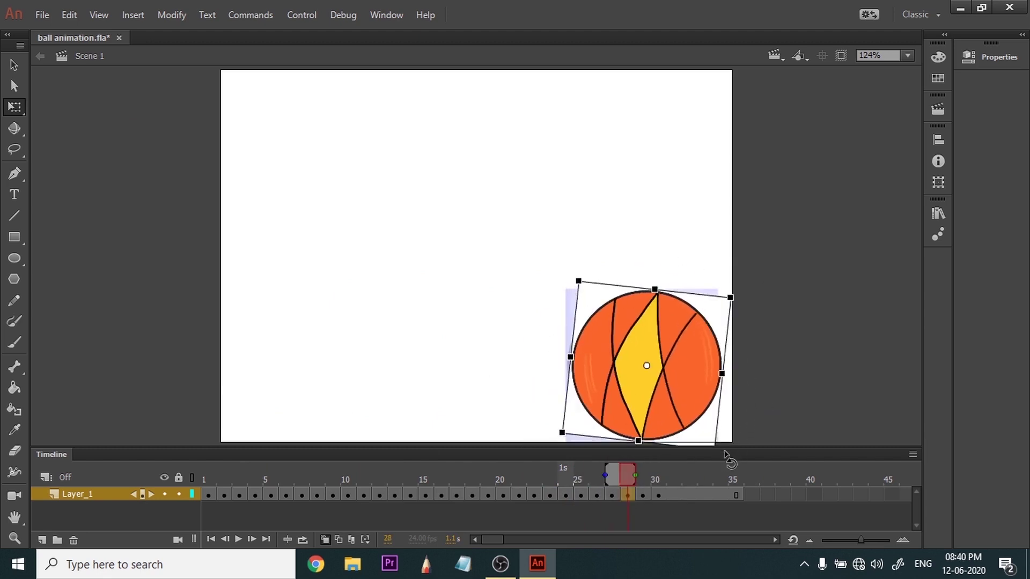
Move the ball slightly right at frame 29 and rotate it a little farther clockwise than at frame 28.
left_click(642, 495)
left_click_drag(644, 395, 688, 394)
left_click_drag(736, 298, 760, 320)
Clear the keyframe at frame 30 so the rolled pose from frame 29 holds to the end.
left_click(655, 475)
left_click(660, 495)
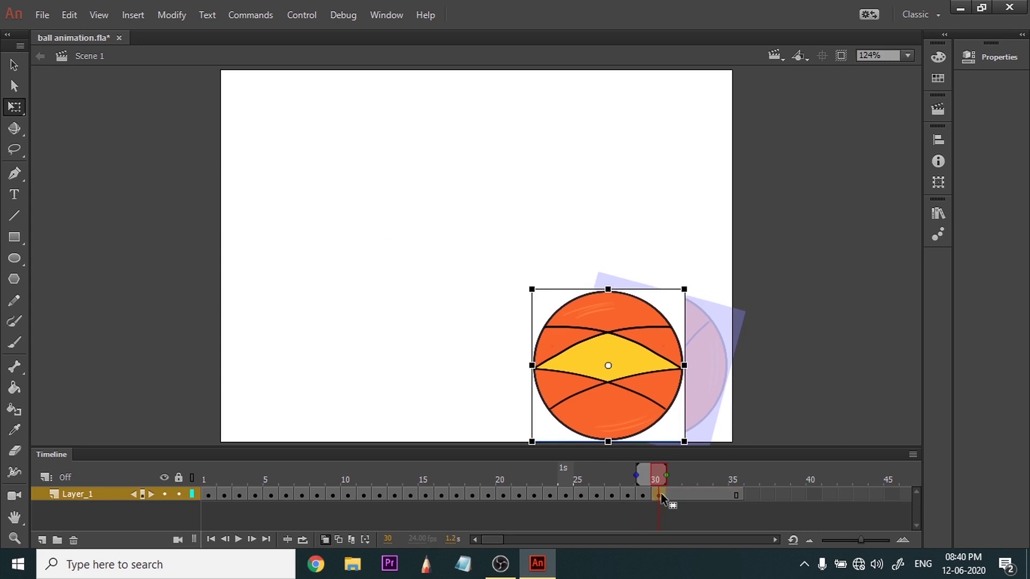
key("XF86AudioMute")
key("XF86AudioMute")
key("shift+F6")
Return to frame 1, test the finished ball animation as a movie, and close the preview.
left_click_drag(657, 475, 106, 450)
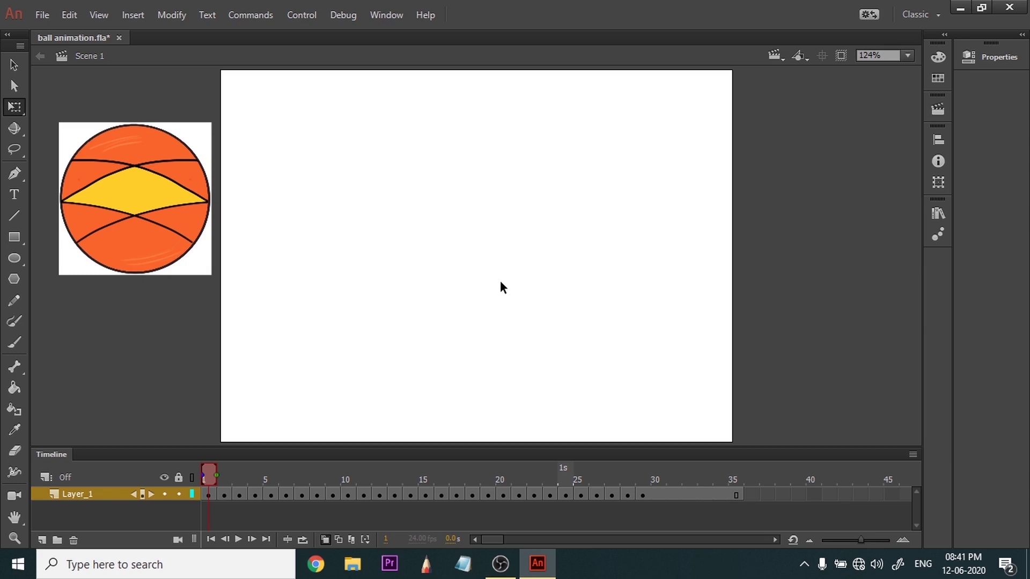
key("ctrl+Return")
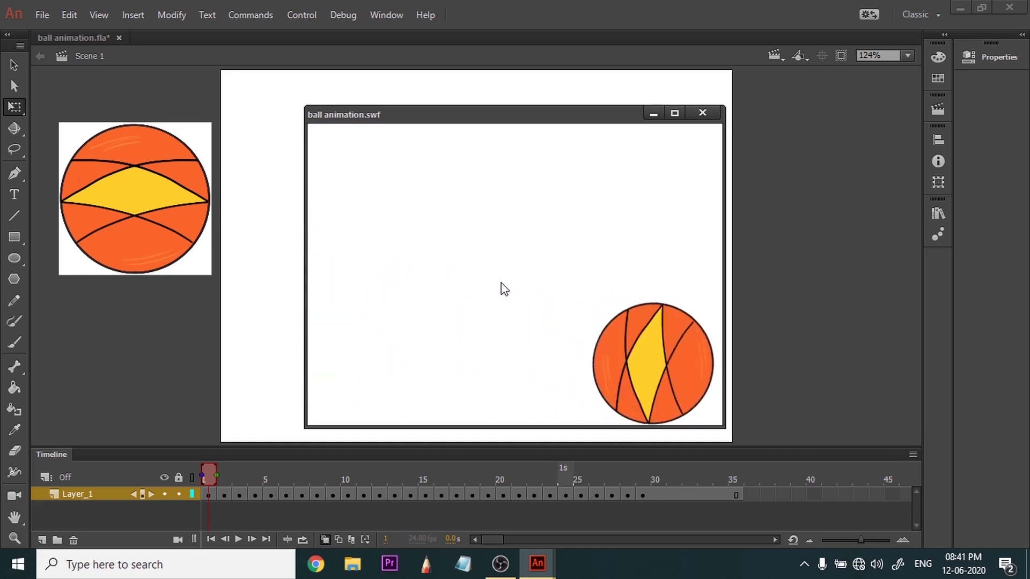
left_click(714, 115)
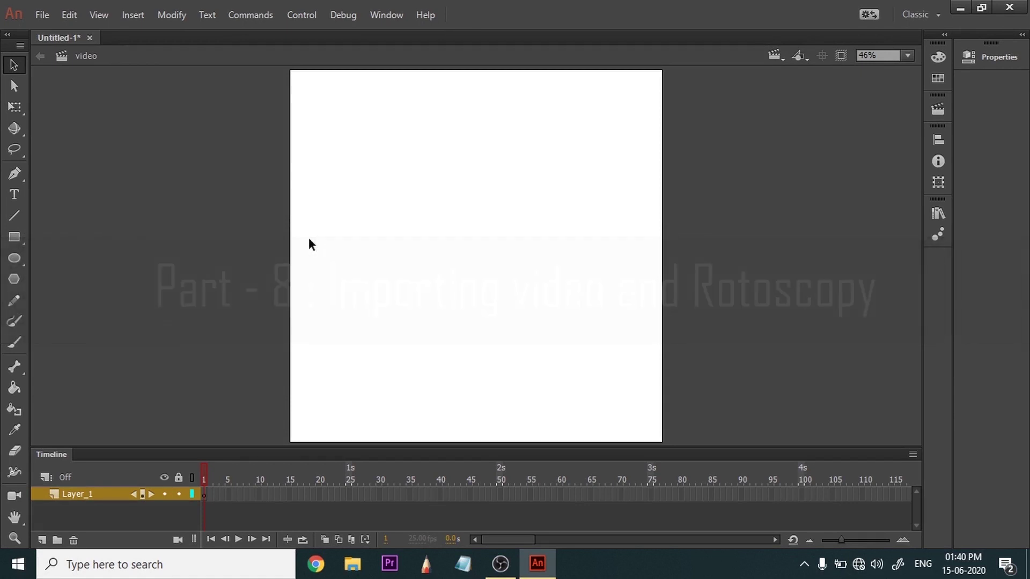
Start a video import that embeds H.264 video in the timeline and choose the cat_reference file.
left_click(42, 15)
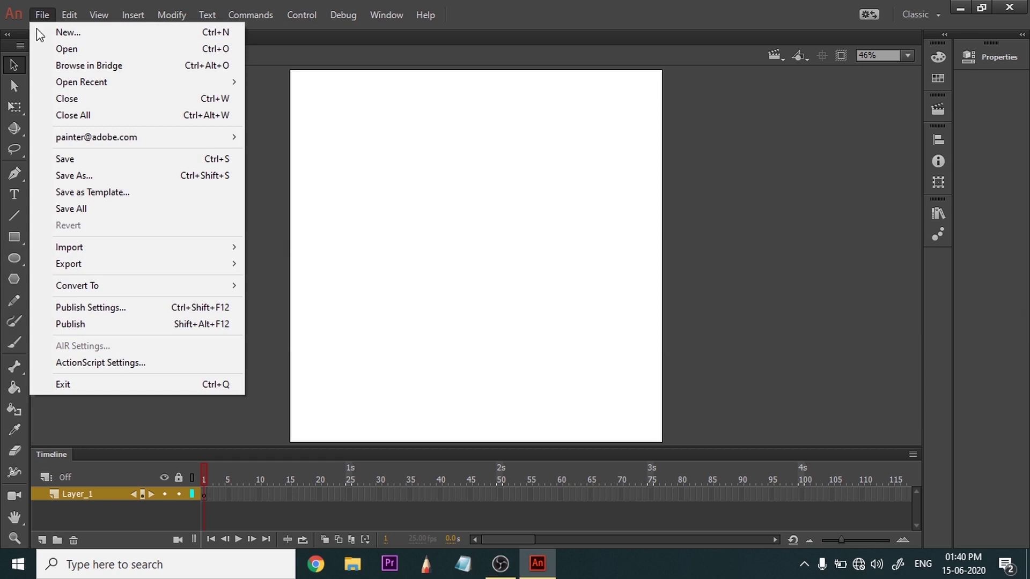
mouse_move(205, 248)
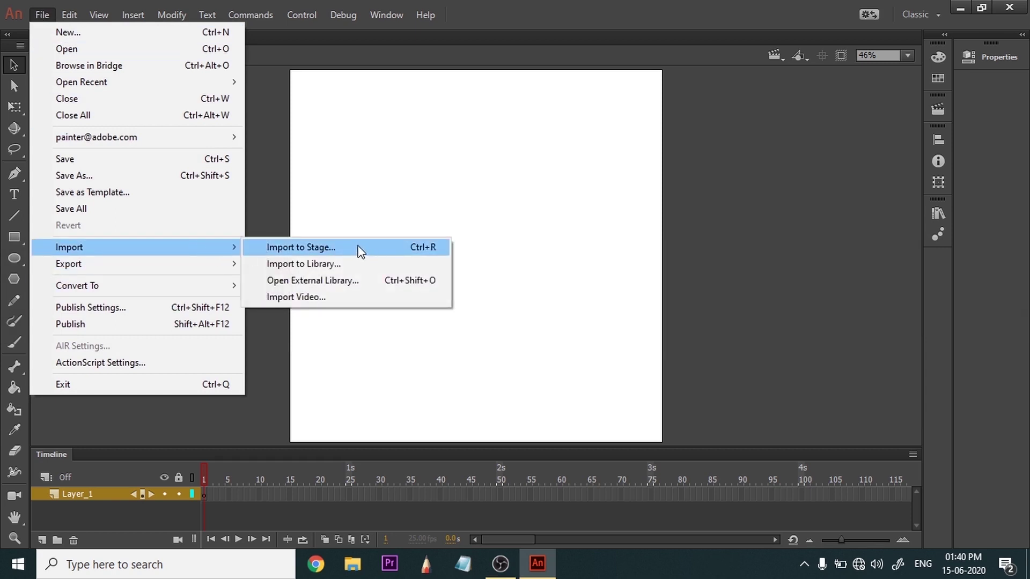
left_click(307, 299)
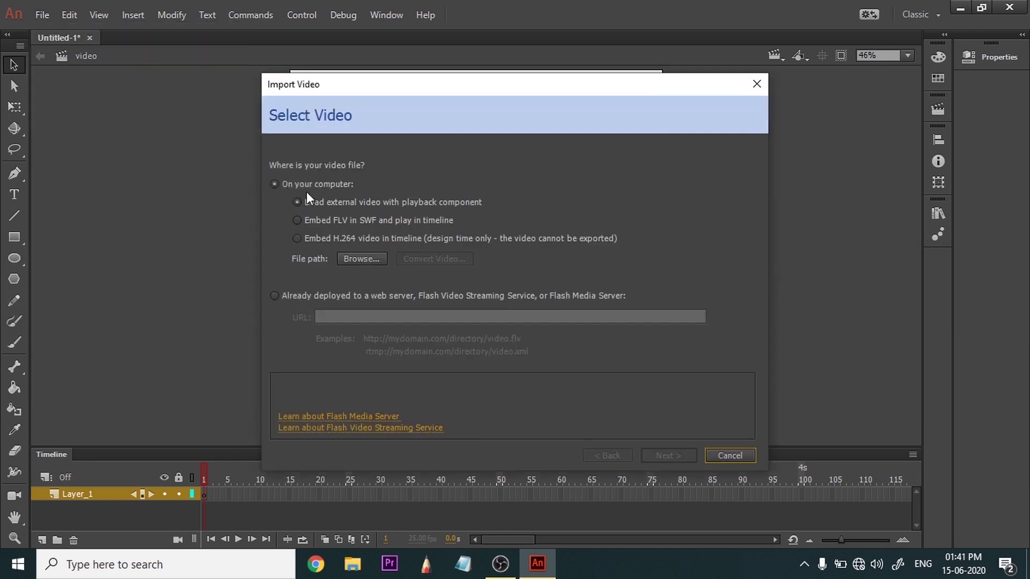
left_click(297, 239)
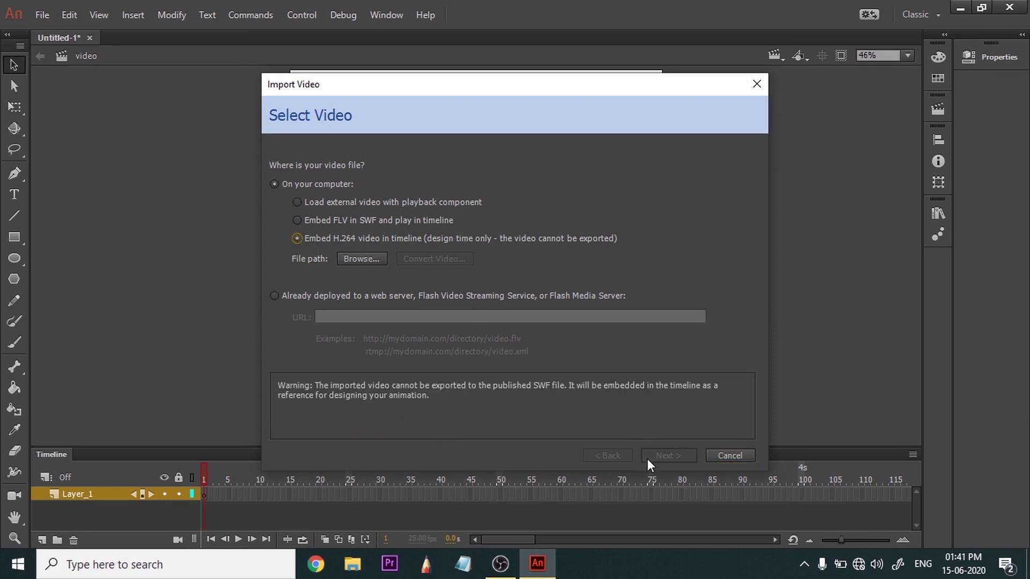
left_click(365, 260)
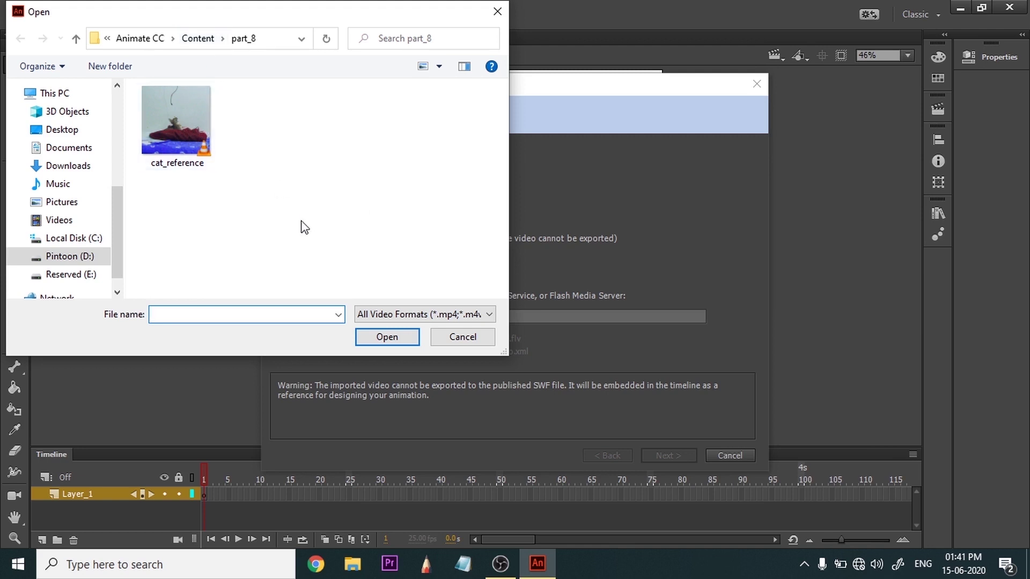
left_click(203, 129)
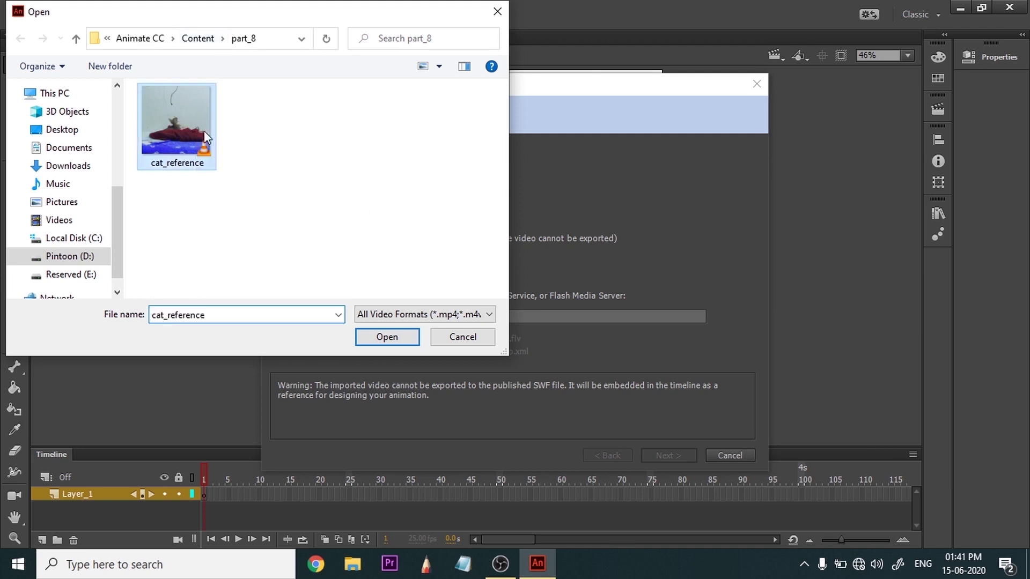
left_click(388, 343)
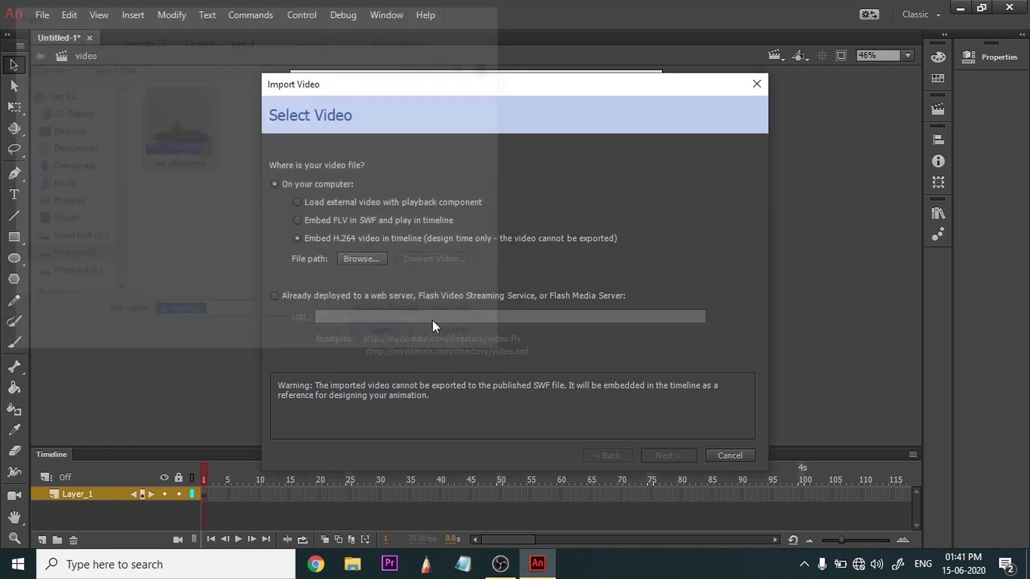
Exclude the audio from the embedded video and finish the import onto the stage.
left_click(668, 457)
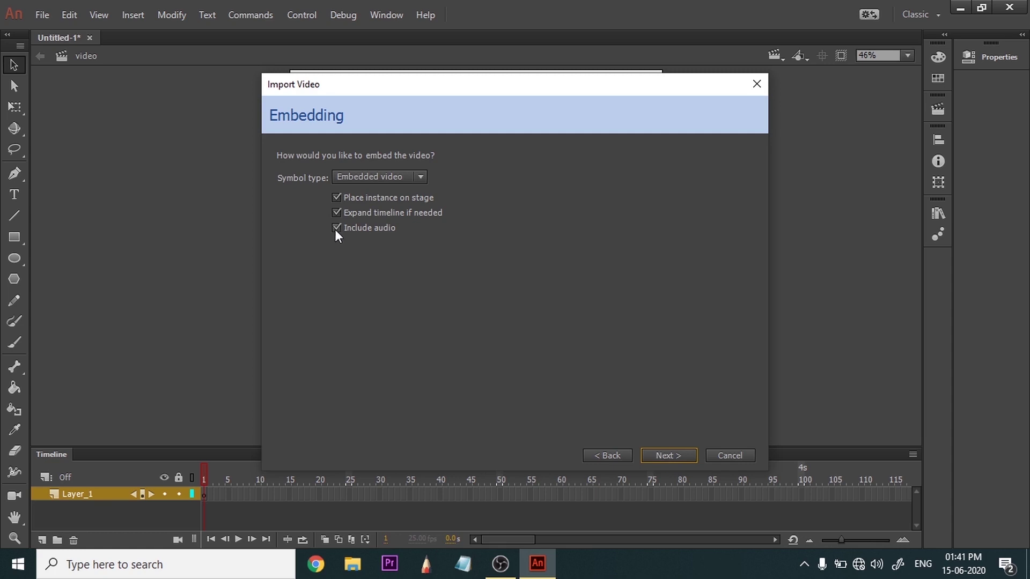
left_click(336, 228)
left_click(667, 454)
left_click(668, 456)
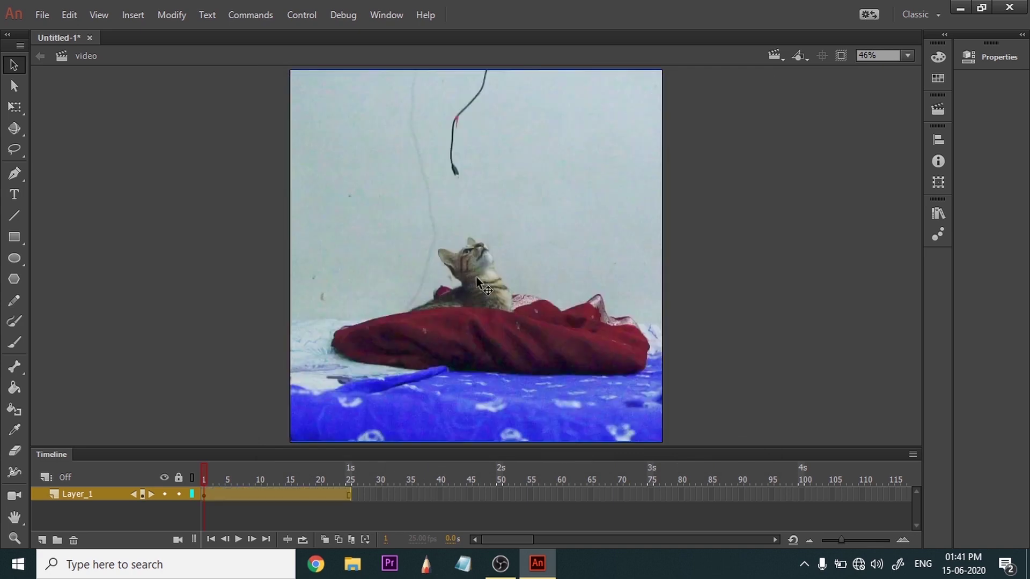
Scrub and play the imported cat video, then enlarge the timeline frames and view frame 25.
mouse_move(209, 478)
left_mouse_down()
mouse_move(366, 477)
mouse_move(201, 468)
left_mouse_up()
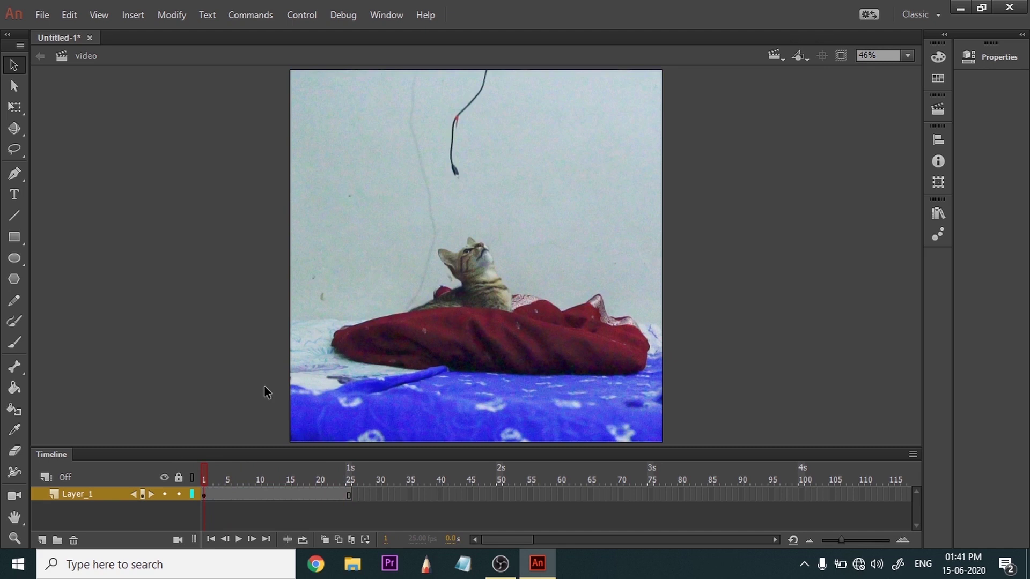
left_click_drag(301, 477, 178, 459)
key("Return")
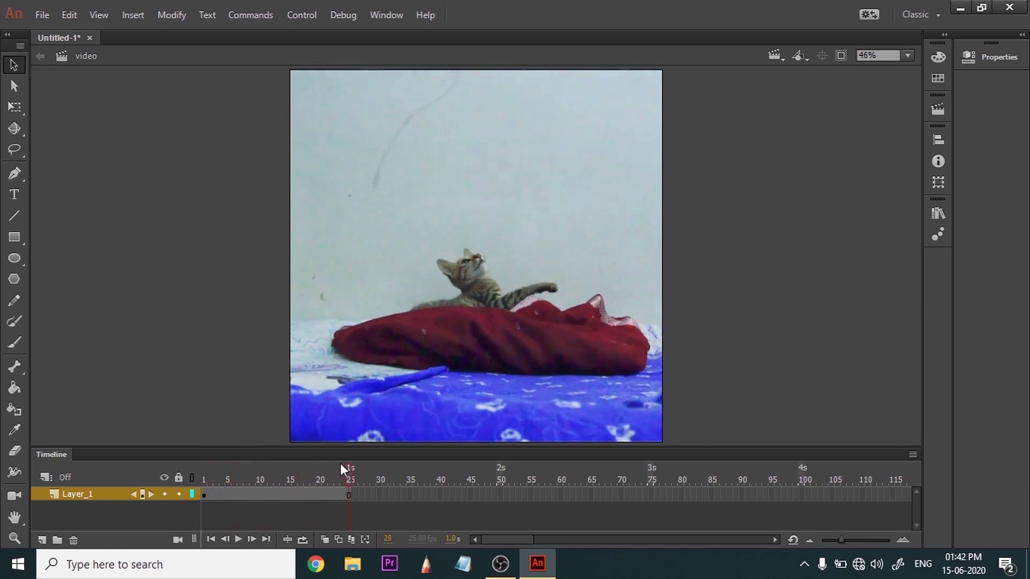
left_click_drag(343, 473, 208, 464)
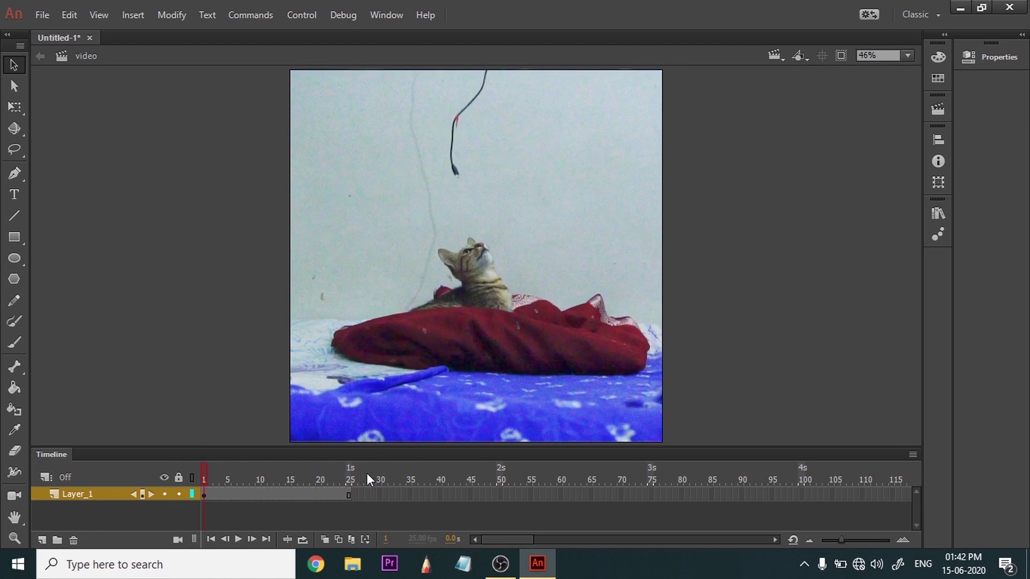
left_click_drag(849, 538, 867, 537)
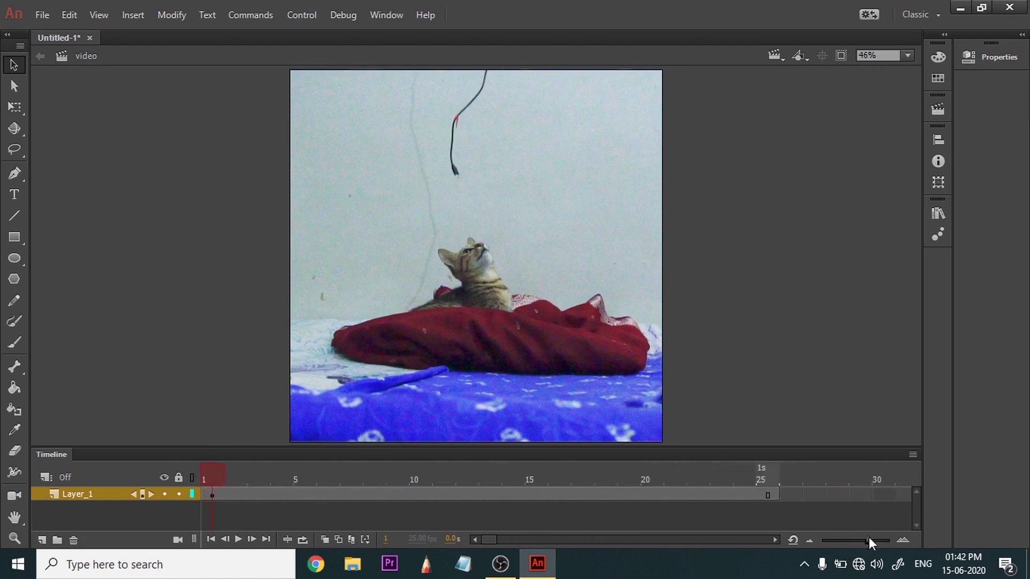
left_click(766, 473)
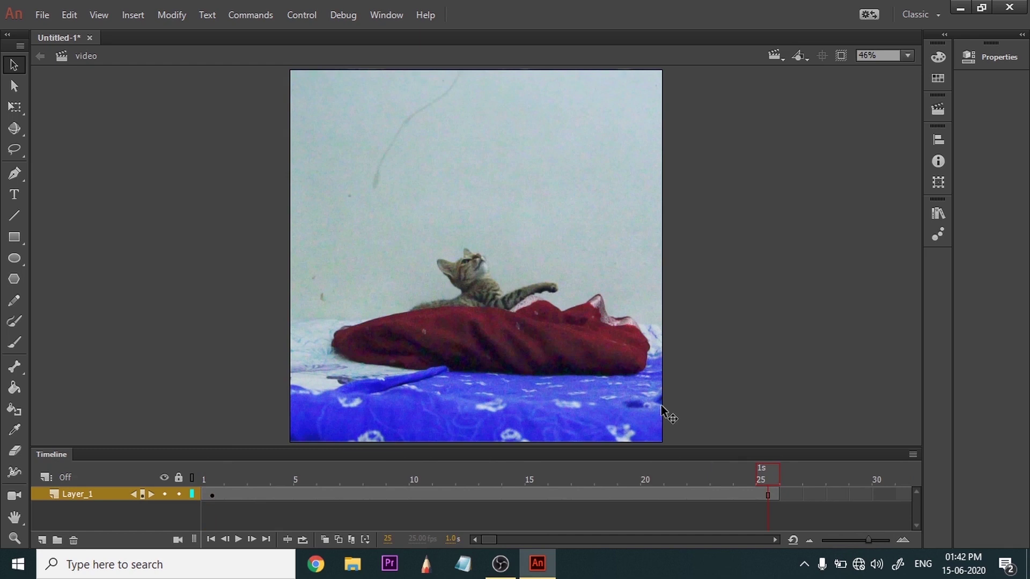
Examine the document's frame rate and stage size in its properties.
left_click(994, 58)
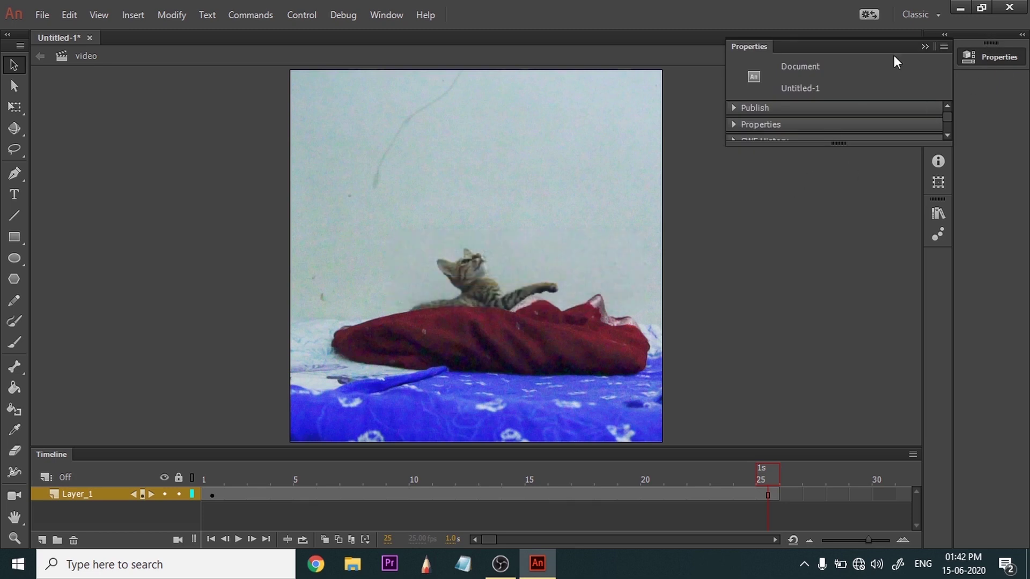
left_click(1021, 34)
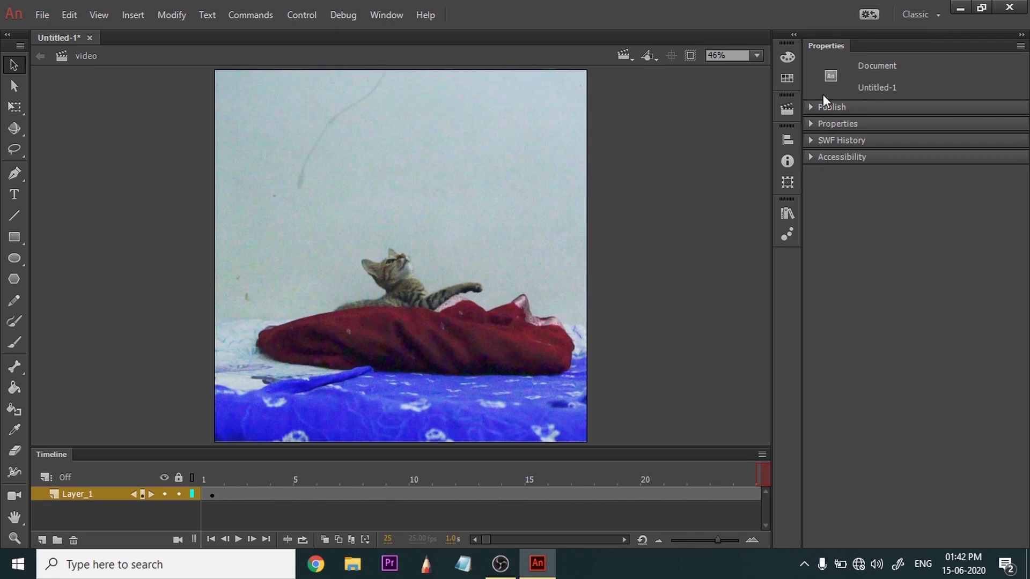
left_click(811, 107)
left_click(809, 107)
left_click(811, 124)
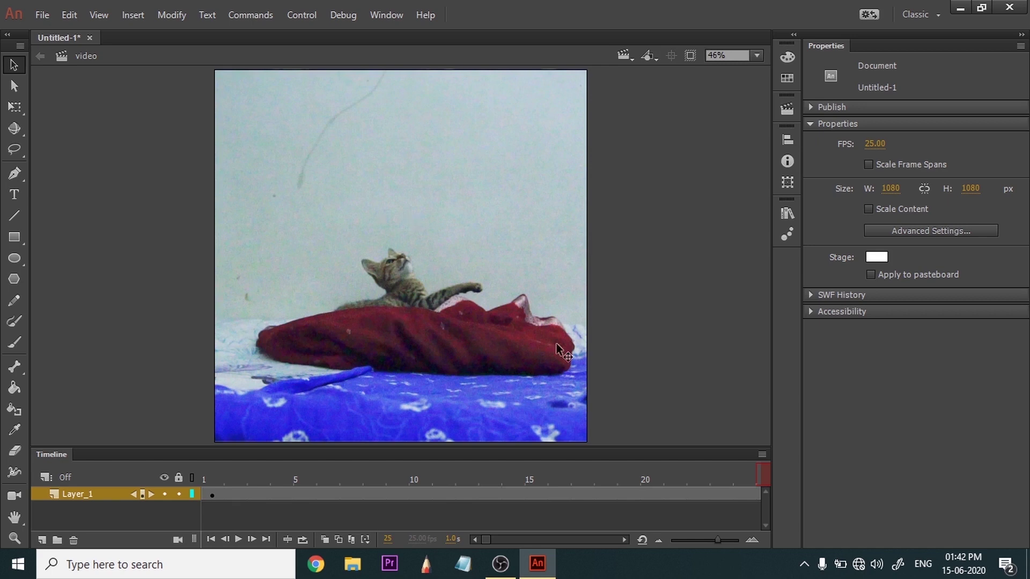
left_click(1020, 36)
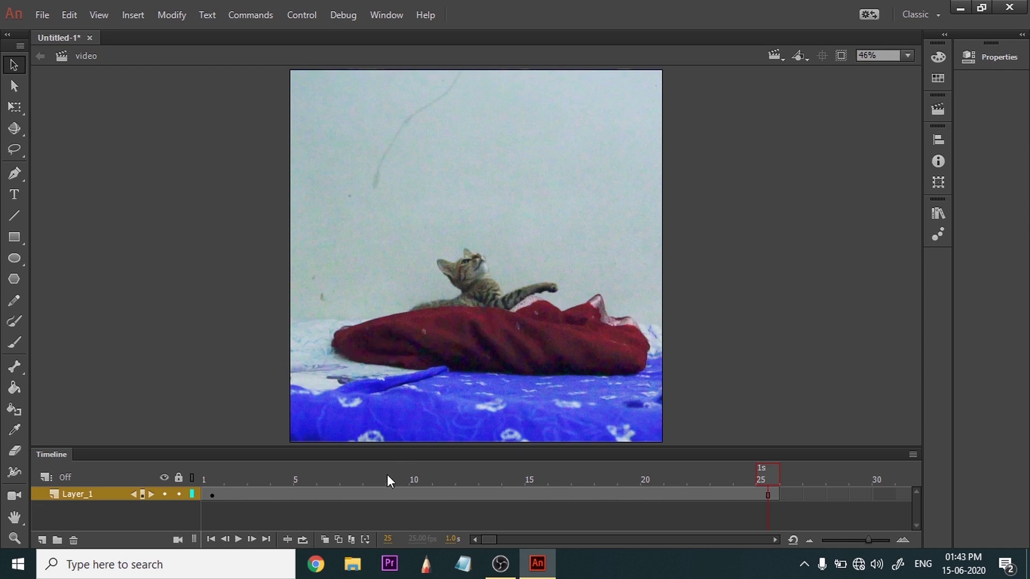
Add a layer above the video and set the Brush tool's fill to dark red sampled from the blanket.
left_click(45, 538)
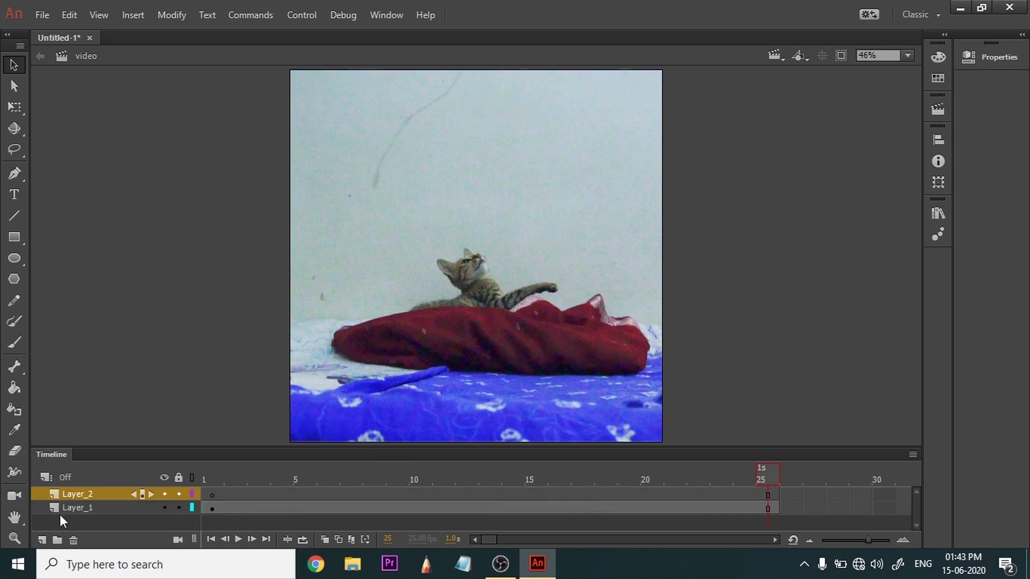
left_click(206, 493)
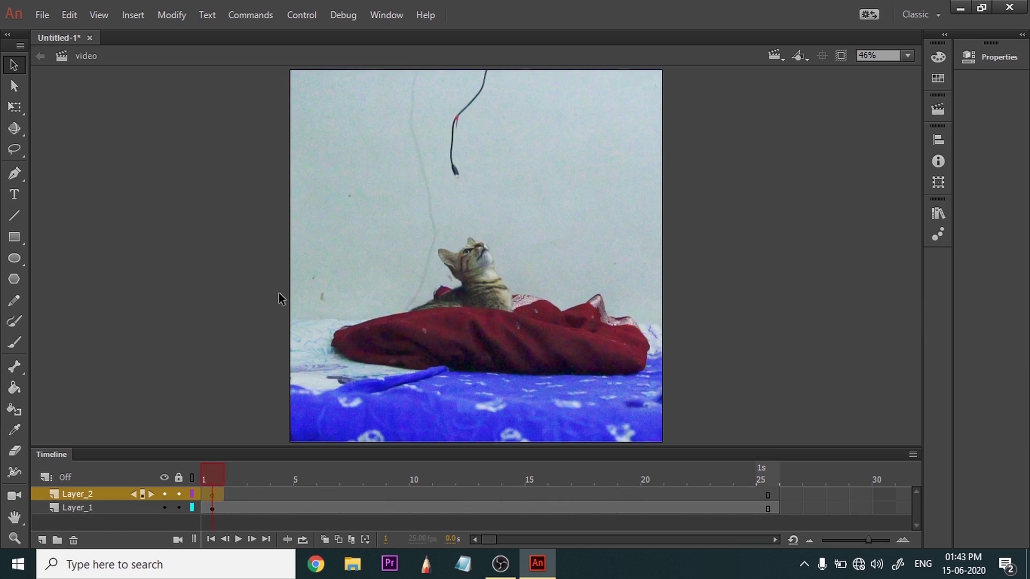
key("b")
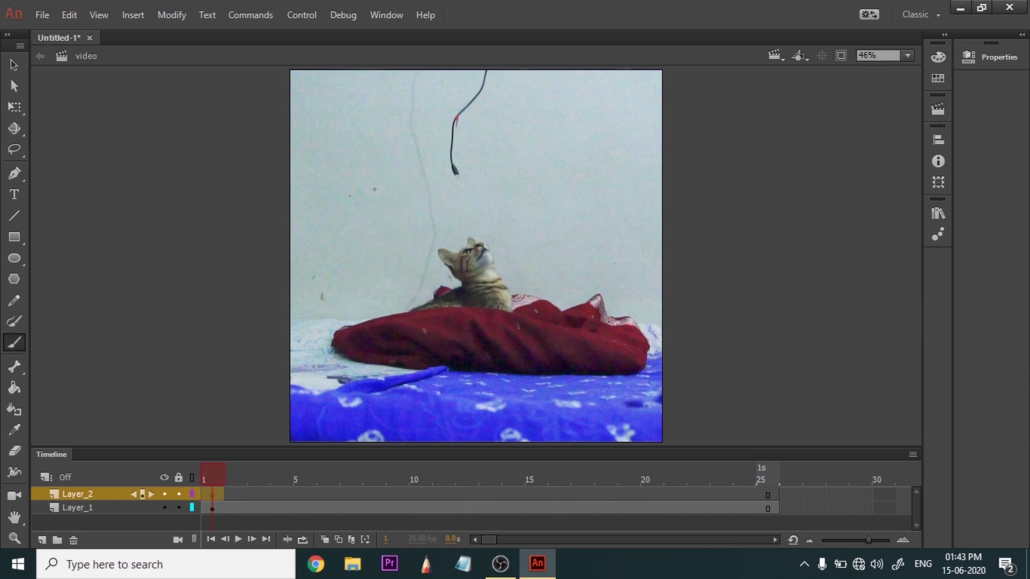
left_click(989, 57)
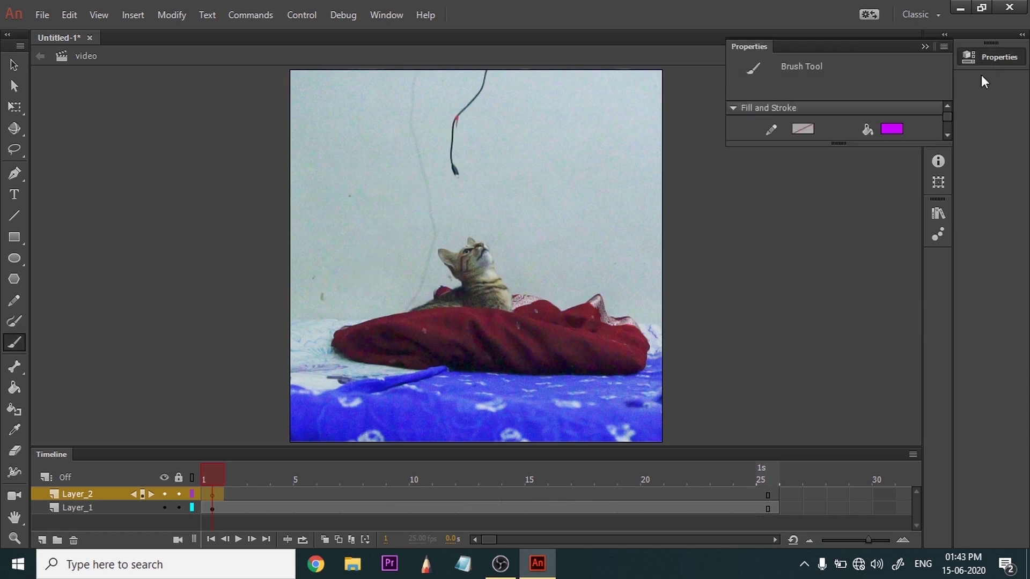
left_click(891, 128)
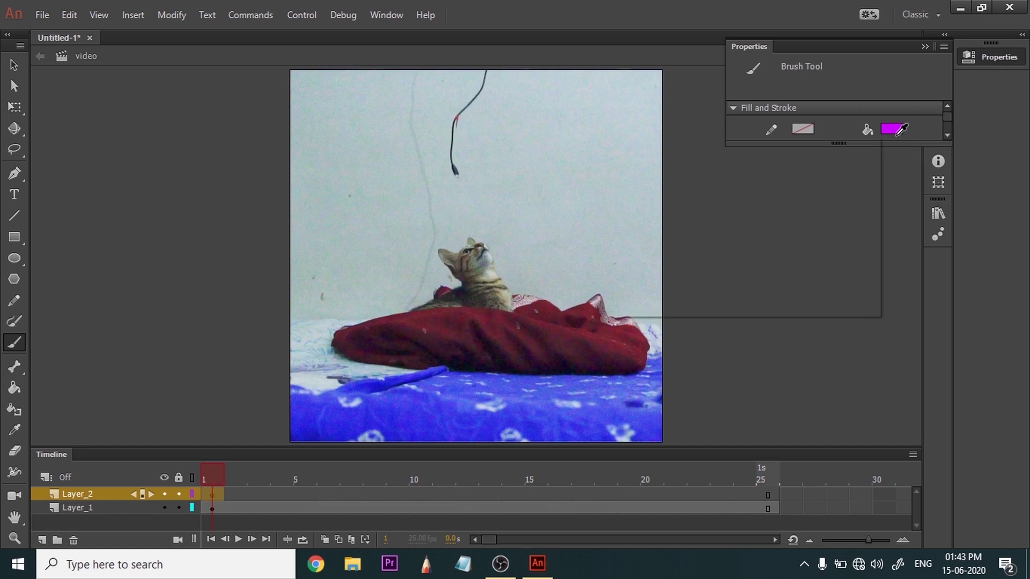
left_click(442, 317)
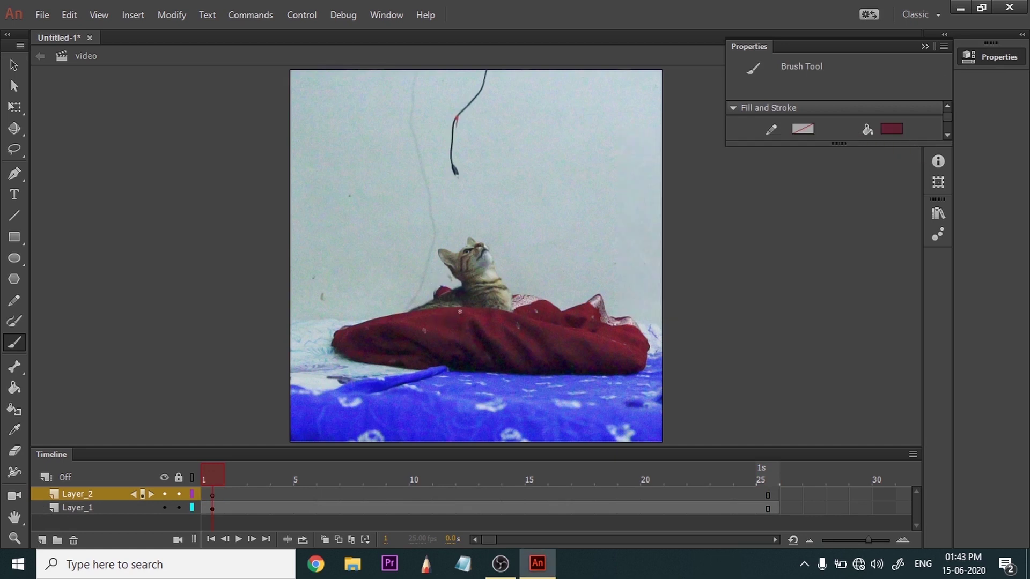
Try dark red brush strokes on frame 1 beside the wire and at its end, and undo them.
mouse_move(362, 159)
left_mouse_down()
mouse_move(361, 188)
mouse_move(375, 177)
left_mouse_up()
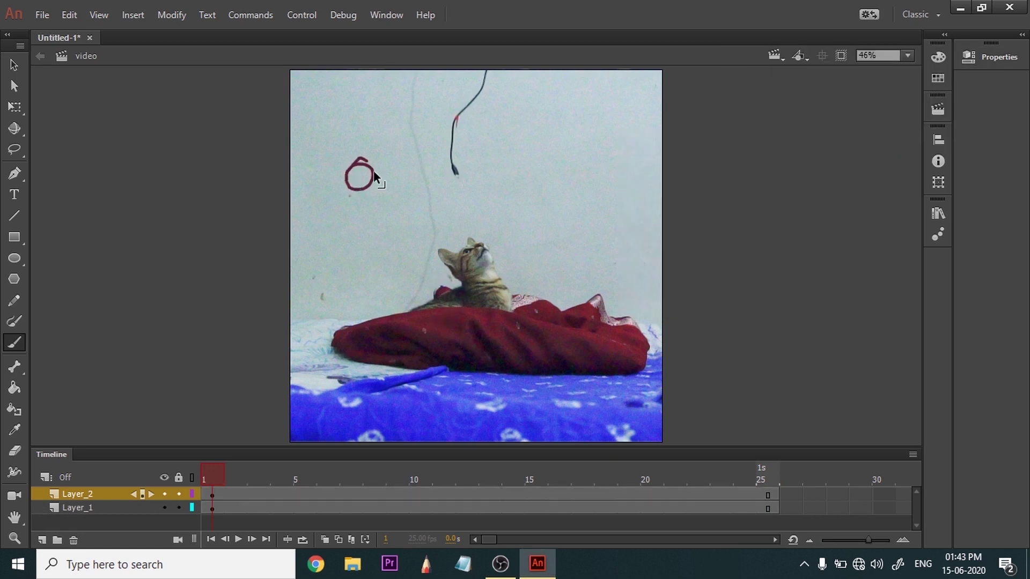
key("ctrl+z")
left_click_drag(455, 170, 465, 197)
key("ctrl+z")
Turn on onion skinning and paint a small dark red ball at the wire's end on successive blank keyframes through frame 7, skipping frame 2.
key("F7")
left_click(326, 539)
key("F7")
key("F7")
key("F7")
key("F7")
key("F7")
key("F7")
key("F7")
key("F7")
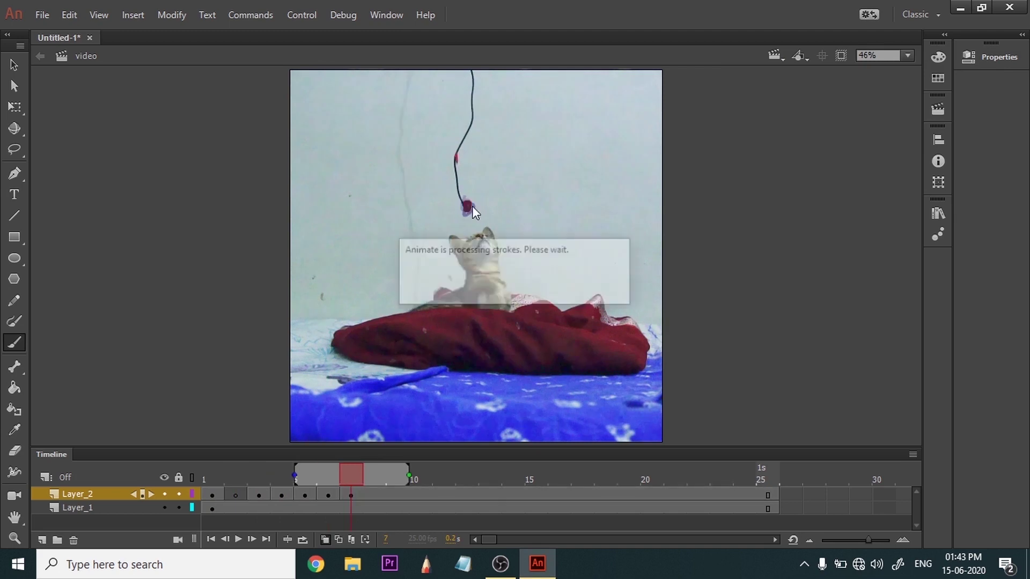
Continue tracing the wire's end with a red ball through frame 15 and add blank keyframes up to frame 25.
key("F7")
key("F7")
left_click_drag(456, 143, 459, 116)
key("F7")
key("F7")
left_click_drag(454, 96, 459, 100)
key("F7")
key("F7")
key("F7")
key("F7")
key("F7")
key("F7")
key("F7")
key("F7")
key("F7")
key("F7")
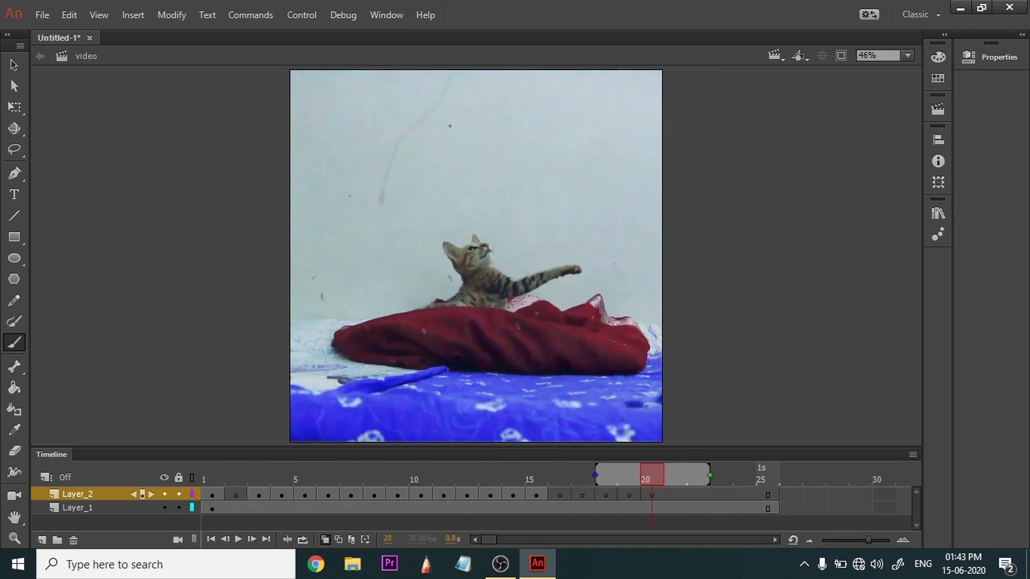
Paint the missing dark red ball at the wire's end on frame 2.
left_click(235, 494)
left_click_drag(457, 178, 461, 182)
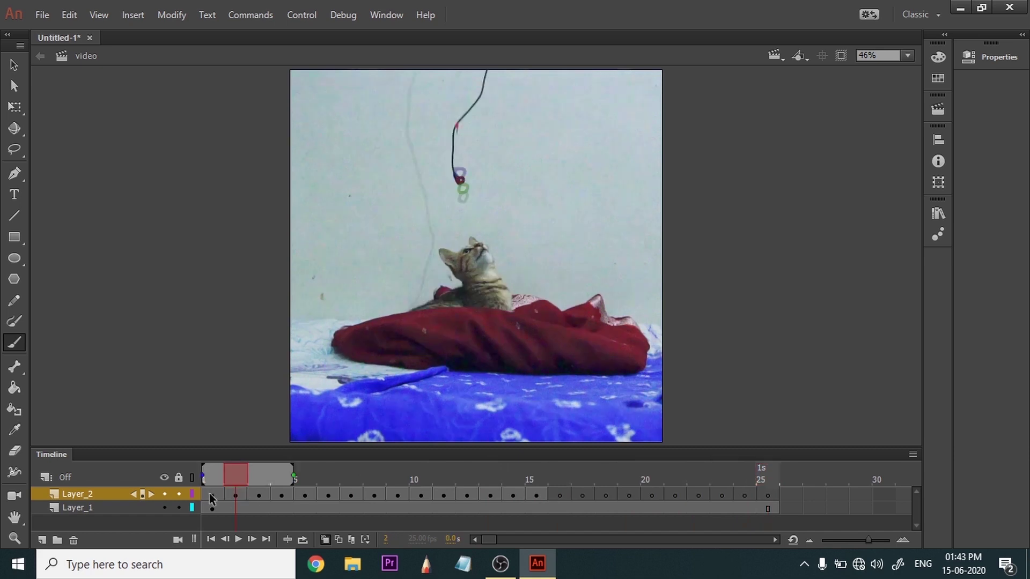
Add a new layer above the ball layer and brush a dark red tail from the ball on its first frames.
left_click(208, 493)
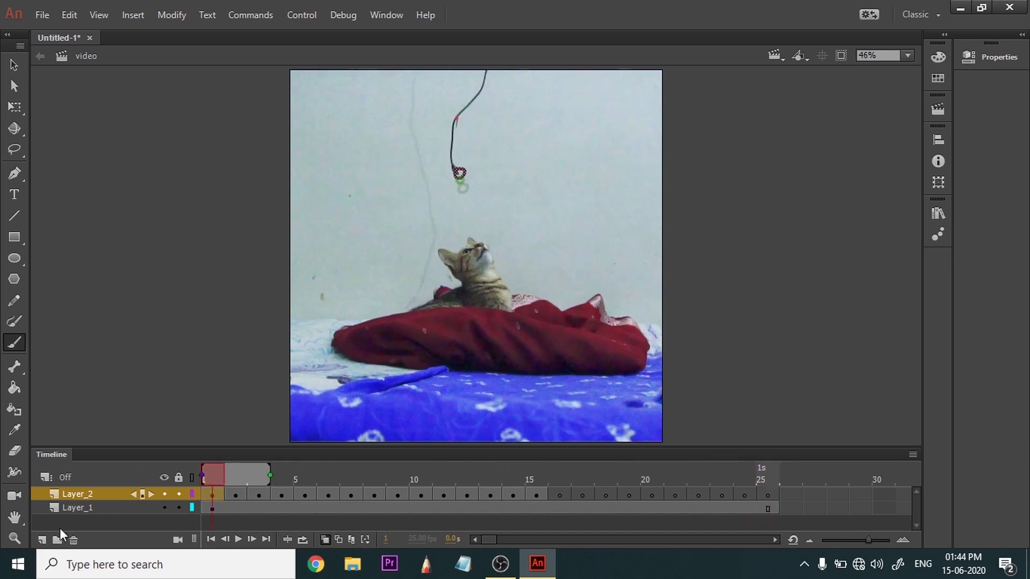
left_click(41, 540)
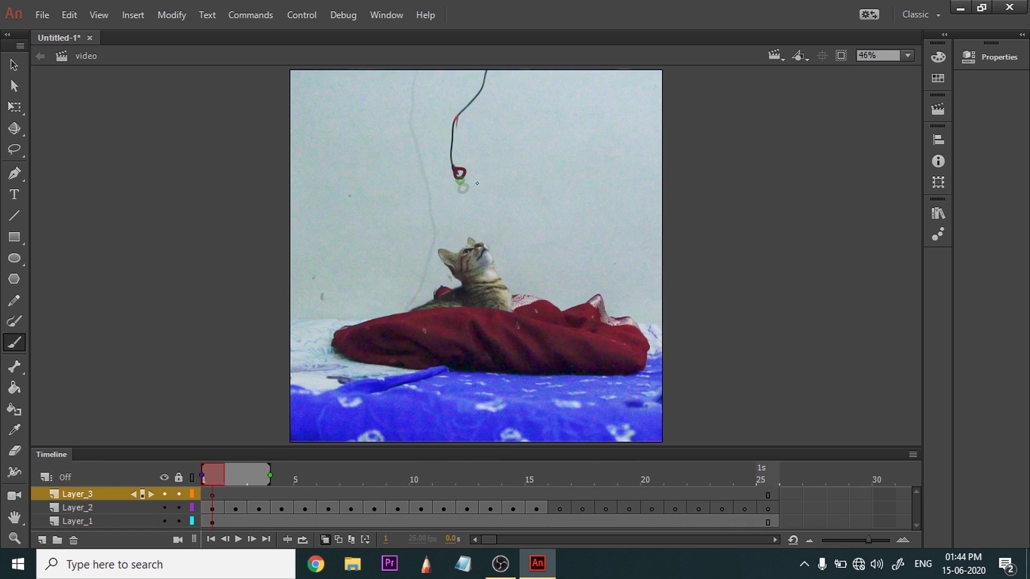
mouse_move(218, 476)
left_mouse_down()
mouse_move(277, 483)
mouse_move(215, 480)
left_mouse_up()
mouse_move(468, 146)
left_mouse_down()
mouse_move(458, 172)
mouse_move(464, 148)
left_mouse_up()
key("ctrl+z")
left_click(247, 482)
key("F7")
key("F7")
key("ctrl+z")
mouse_move(460, 186)
left_mouse_down()
mouse_move(470, 145)
mouse_move(460, 173)
mouse_move(469, 205)
left_mouse_up()
Continue painting the dark red tail beside the ball on successive blank keyframes through frame 17.
key("F7")
key("F7")
key("F7")
key("F7")
key("F7")
left_click_drag(468, 198, 474, 213)
key("F7")
left_click_drag(462, 174, 457, 201)
key("F7")
left_click_drag(456, 150, 459, 173)
key("F7")
key("ctrl+z")
mouse_move(456, 136)
left_mouse_down()
mouse_move(470, 148)
mouse_move(459, 143)
left_mouse_up()
key("F7")
key("F7")
left_click_drag(455, 101, 450, 125)
key("F7")
mouse_move(455, 90)
left_mouse_down()
mouse_move(455, 122)
mouse_move(459, 77)
left_mouse_up()
key("F7")
key("F7")
key("F7")
Play the rotoscoped ball and tail over the cat video from frame 1.
left_click_drag(606, 475, 196, 475)
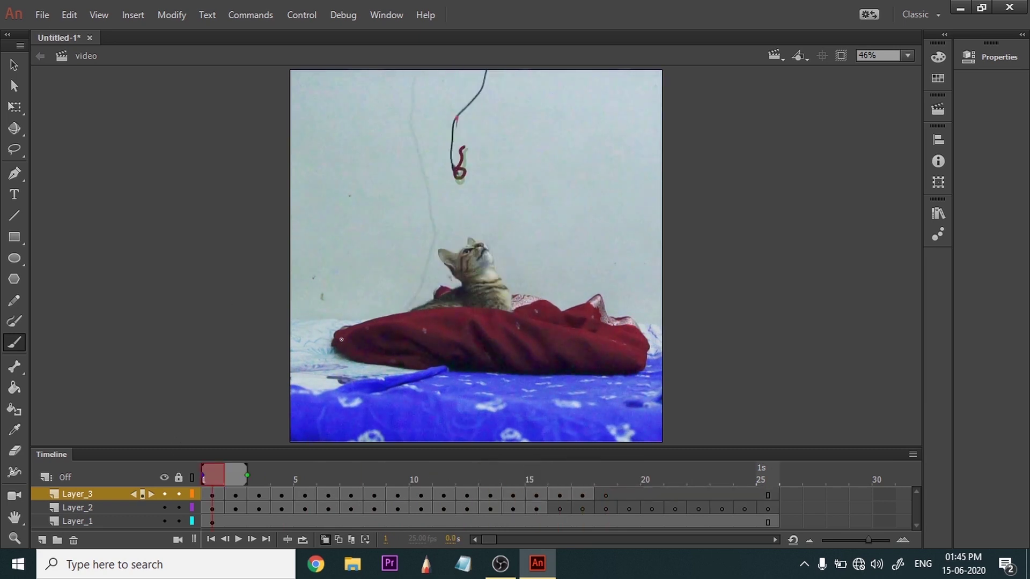
key("Return")
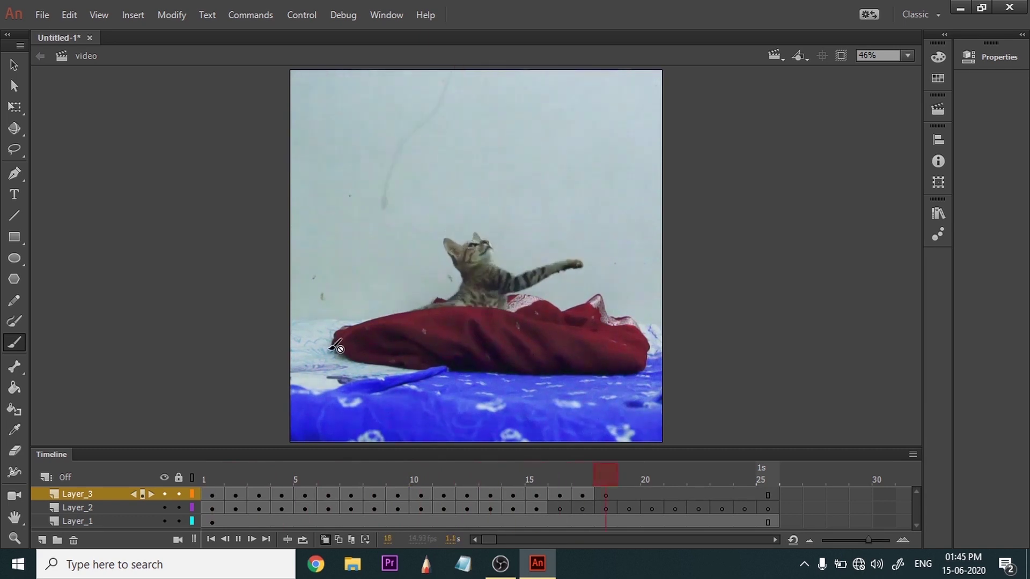
key("Return")
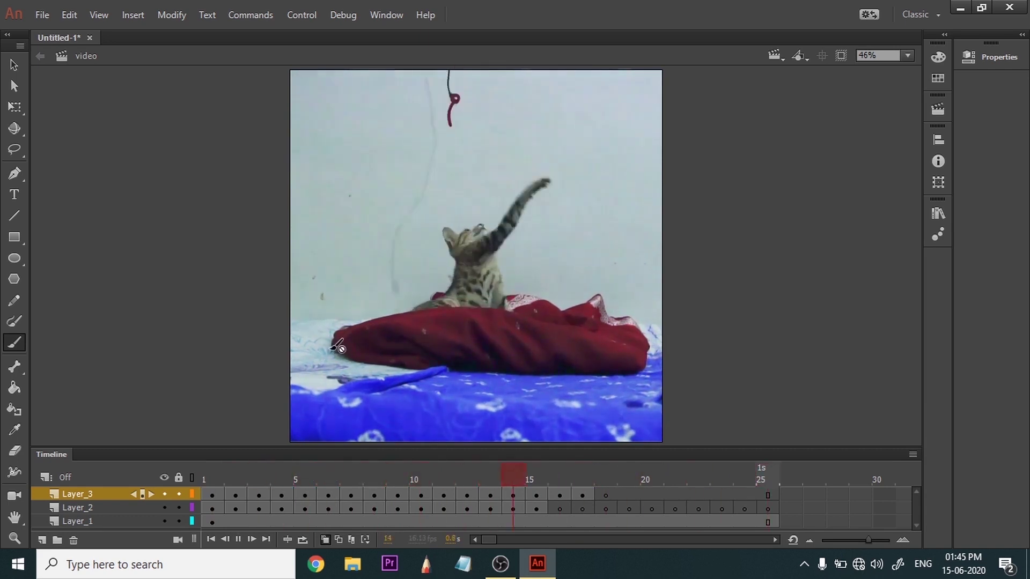
key("Return")
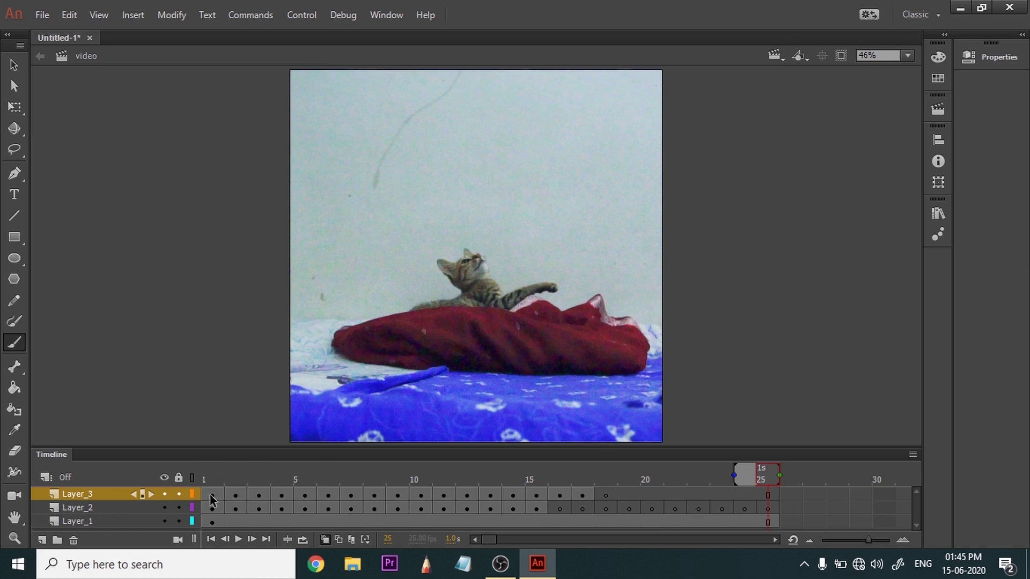
Delete the ball layer and the tail layer, keeping only the cat video layer.
left_click_drag(212, 497, 773, 512)
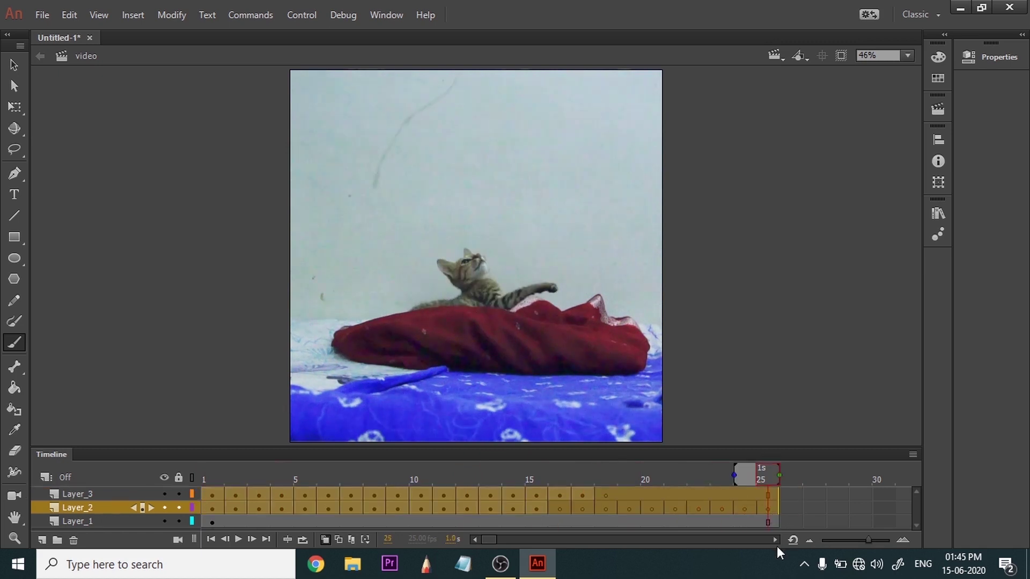
left_click(92, 507)
left_click(73, 540)
left_click(81, 494)
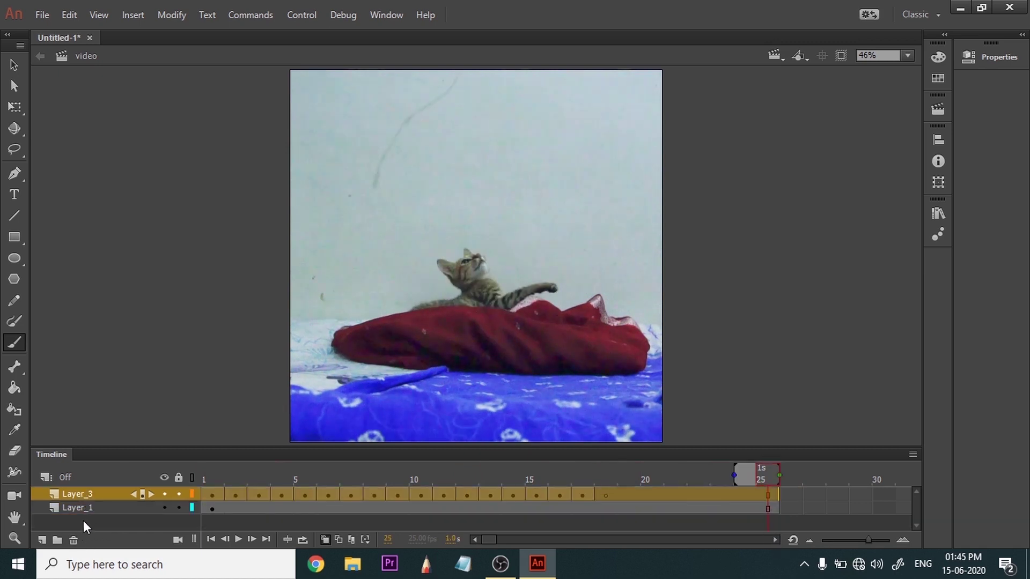
left_click(73, 540)
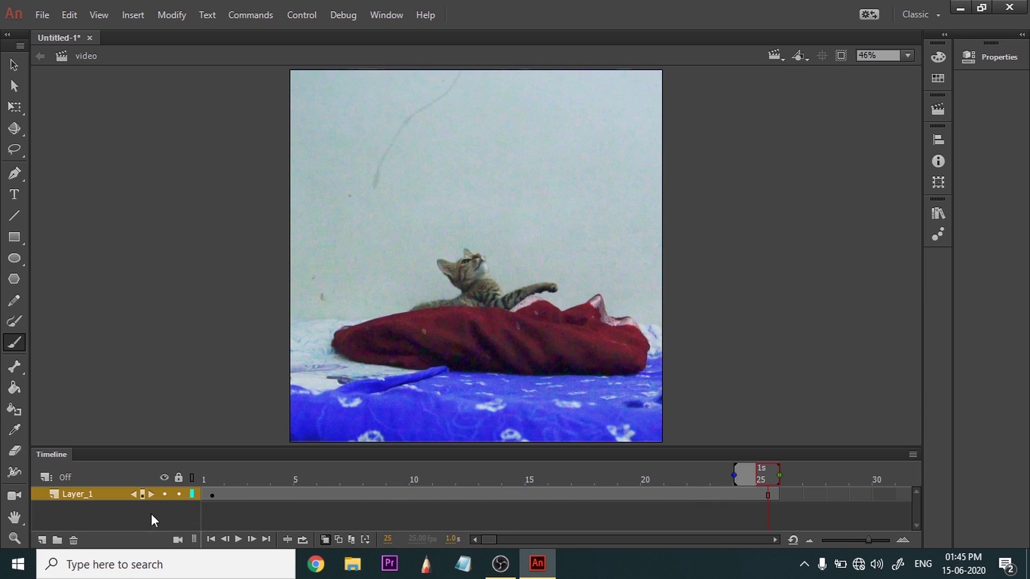
Add a new layer above the video and brush a dark red outline around the cat on frame 1.
left_click(41, 539)
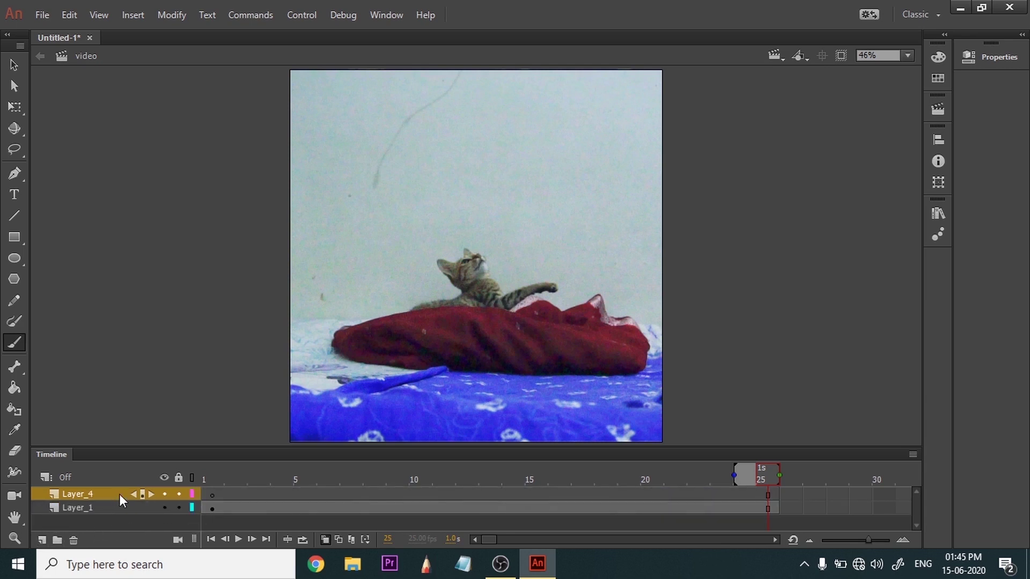
left_click(213, 478)
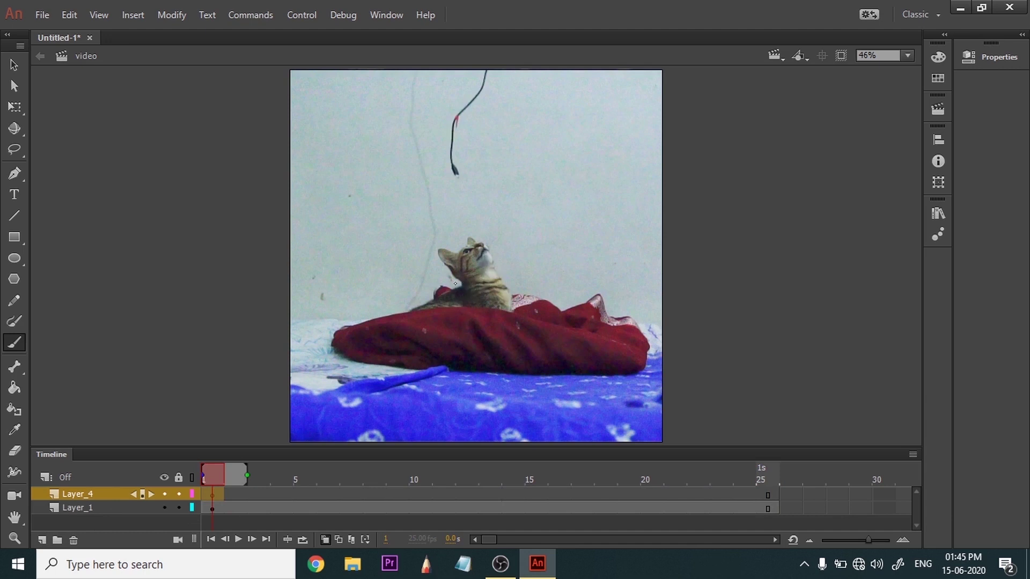
key("alt")
key("z")
left_click(477, 244)
key("b")
key("o")
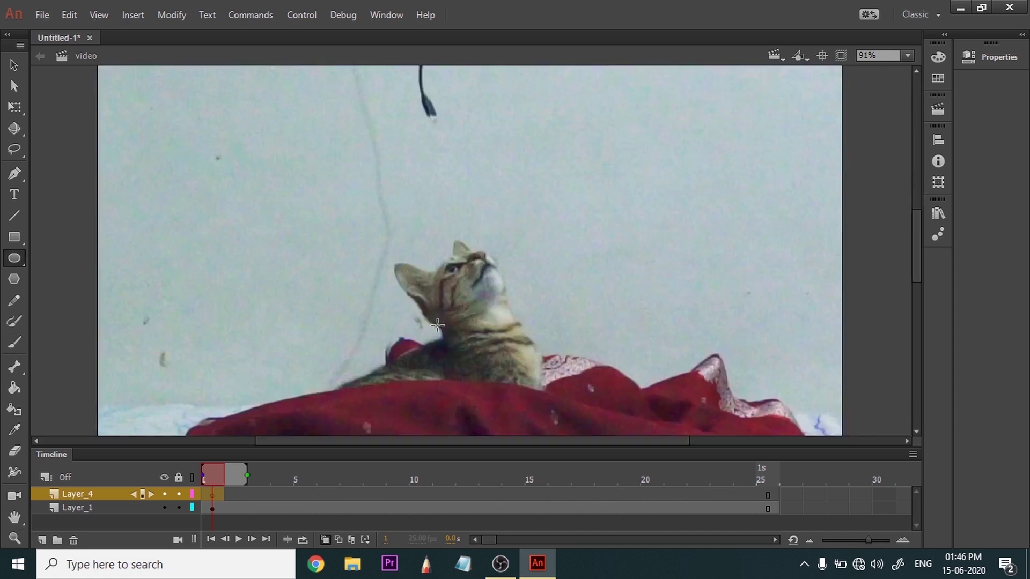
key("b")
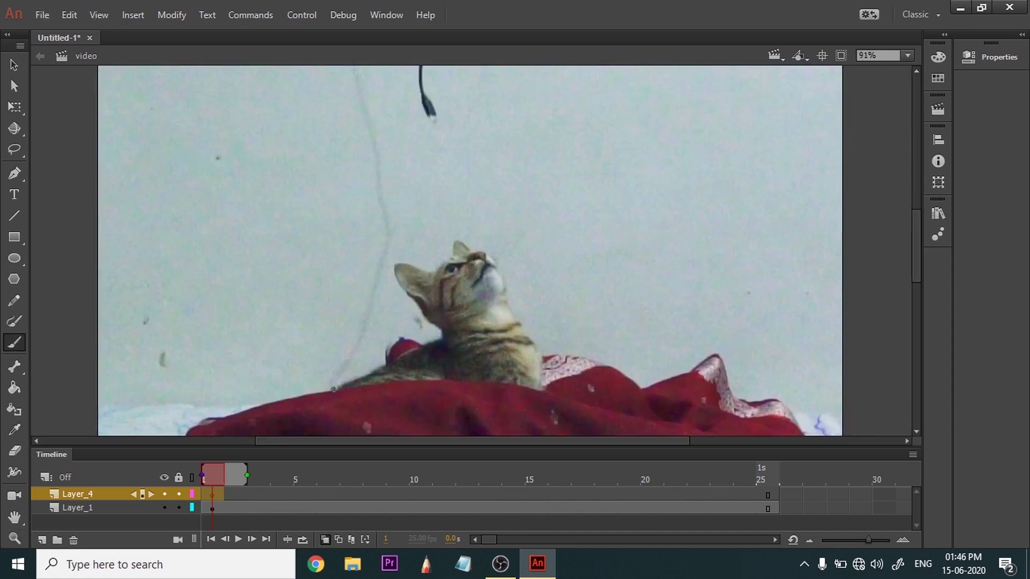
mouse_move(334, 389)
left_mouse_down()
mouse_move(443, 331)
mouse_move(394, 272)
mouse_move(483, 253)
mouse_move(543, 389)
left_mouse_up()
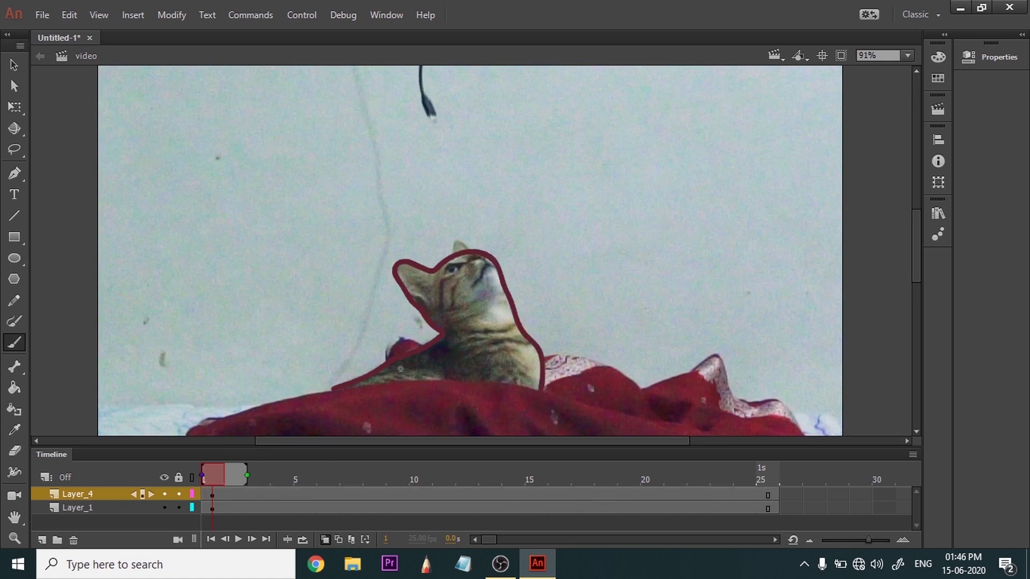
Trace the cat's outline in dark red on successive blank keyframes from frame 2 through frame 7.
key("F7")
mouse_move(333, 389)
left_mouse_down()
mouse_move(440, 324)
mouse_move(405, 260)
mouse_move(477, 251)
mouse_move(525, 333)
mouse_move(426, 348)
mouse_move(420, 266)
mouse_move(487, 248)
mouse_move(543, 389)
left_mouse_up()
key("F7")
key("F7")
mouse_move(334, 390)
left_mouse_down()
mouse_move(401, 358)
mouse_move(431, 267)
mouse_move(467, 250)
mouse_move(517, 305)
mouse_move(540, 386)
mouse_move(409, 352)
mouse_move(433, 313)
mouse_move(405, 258)
mouse_move(466, 250)
mouse_move(505, 270)
mouse_move(537, 375)
mouse_move(449, 333)
mouse_move(414, 255)
mouse_move(450, 249)
mouse_move(501, 247)
mouse_move(539, 390)
left_mouse_up()
key("F7")
key("F7")
key("F7")
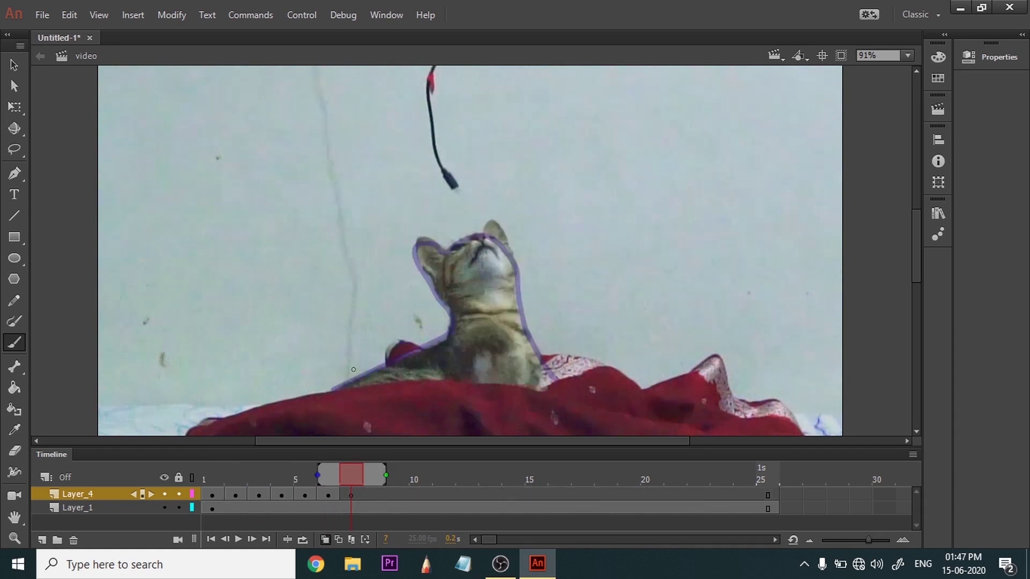
mouse_move(333, 389)
left_mouse_down()
mouse_move(370, 371)
mouse_move(418, 254)
mouse_move(515, 252)
mouse_move(543, 385)
left_mouse_up()
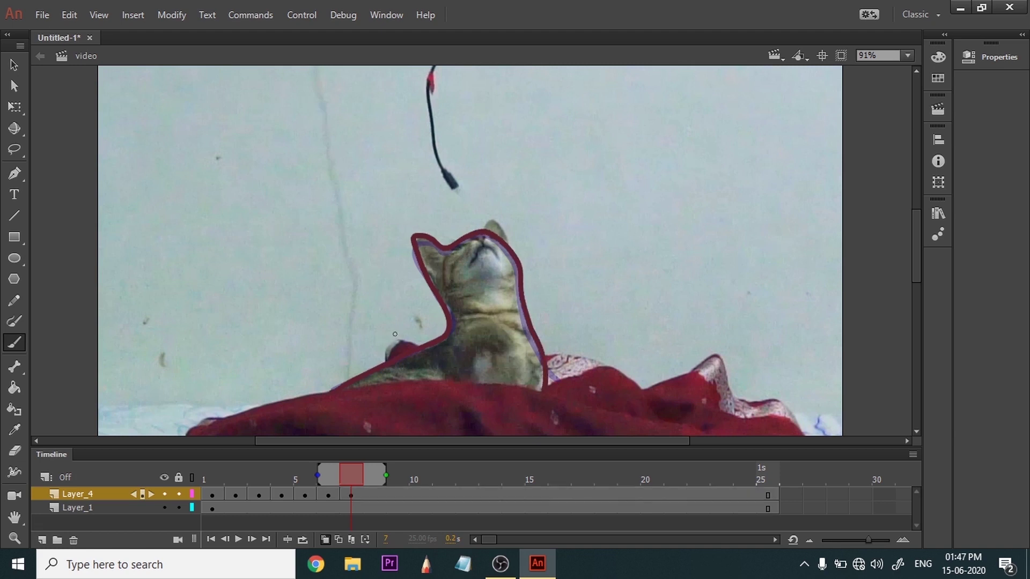
Brush the cat's front paw outlines on frames 6 and 7 and trace its body and paw on frame 8.
key("F7")
left_click(336, 467)
key("period")
left_click_drag(483, 233, 544, 387)
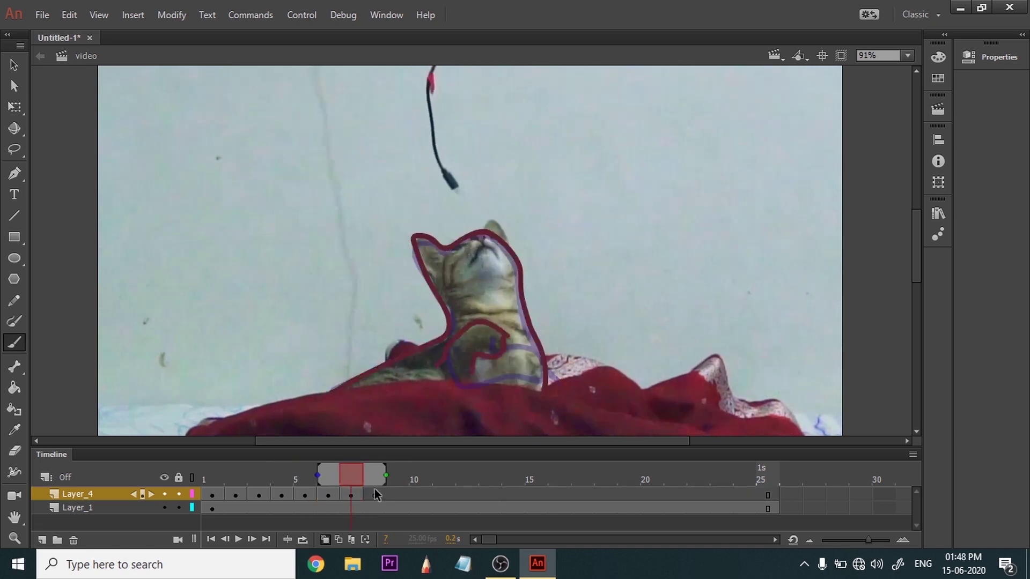
key("period")
left_click_drag(453, 349, 455, 378)
left_click_drag(419, 252, 543, 385)
Trace the cat's body and its rising paw on blank keyframes from frame 9 through frame 12.
key("F7")
left_click_drag(454, 342, 472, 341)
mouse_move(432, 228)
left_mouse_down()
mouse_move(514, 249)
mouse_move(537, 384)
left_mouse_up()
key("F7")
mouse_move(333, 388)
left_mouse_down()
mouse_move(433, 289)
mouse_move(536, 374)
left_mouse_up()
key("F7")
left_click_drag(439, 296, 486, 290)
key("F7")
left_click_drag(335, 389, 465, 229)
left_click_drag(466, 236, 476, 298)
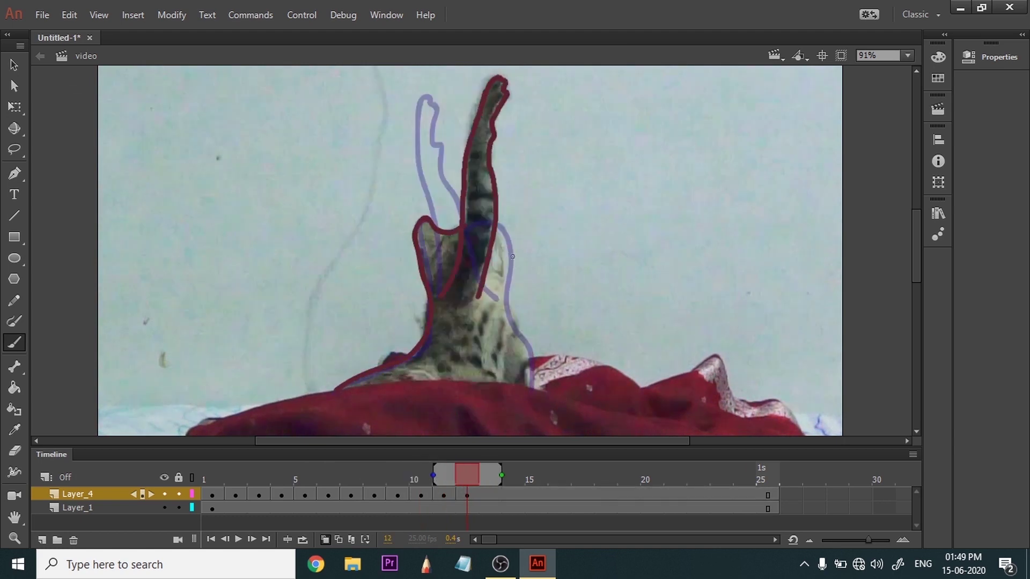
Trace the cat's head, outstretched paw and back on blank keyframes at frames 13 and 14.
key("F7")
left_click_drag(338, 388, 484, 220)
left_click_drag(448, 257, 478, 295)
key("F7")
left_click_drag(337, 388, 495, 230)
mouse_move(451, 252)
left_mouse_down()
mouse_move(596, 122)
mouse_move(481, 288)
left_mouse_up()
left_click_drag(509, 271, 541, 390)
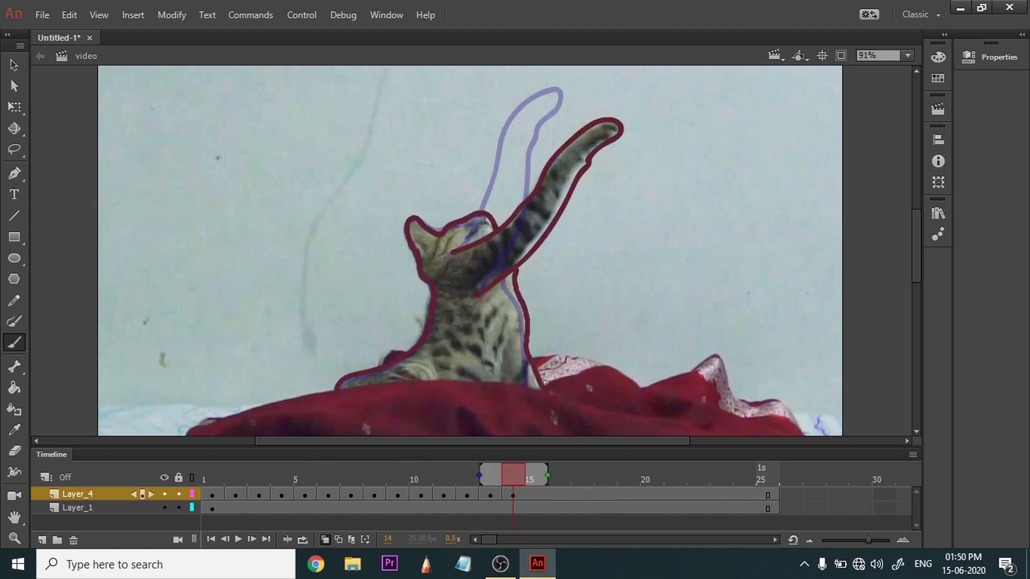
Trace the cat with its paw coming down on blank keyframes from frame 15 through frame 19.
key("F7")
mouse_move(339, 388)
left_mouse_down()
mouse_move(498, 243)
mouse_move(476, 299)
mouse_move(506, 261)
left_mouse_up()
key("F7")
left_click_drag(467, 271, 584, 279)
key("F7")
mouse_move(339, 388)
left_mouse_down()
mouse_move(504, 259)
mouse_move(595, 294)
mouse_move(507, 280)
mouse_move(603, 310)
mouse_move(496, 334)
left_mouse_up()
key("F7")
key("F7")
mouse_move(343, 387)
left_mouse_down()
mouse_move(505, 281)
mouse_move(498, 343)
left_mouse_up()
Trace the cat's remaining poses on blank keyframes from frame 20 through frame 26.
key("F7")
left_click_drag(430, 278, 501, 351)
key("F7")
mouse_move(360, 386)
left_mouse_down()
mouse_move(655, 334)
mouse_move(536, 387)
left_mouse_up()
key("F7")
mouse_move(341, 388)
left_mouse_down()
mouse_move(486, 274)
mouse_move(472, 359)
mouse_move(639, 333)
mouse_move(445, 351)
mouse_move(636, 343)
left_mouse_up()
key("F7")
key("F7")
key("F7")
key("F7")
mouse_move(338, 387)
left_mouse_down()
mouse_move(477, 268)
mouse_move(520, 356)
mouse_move(617, 349)
mouse_move(536, 362)
left_mouse_up()
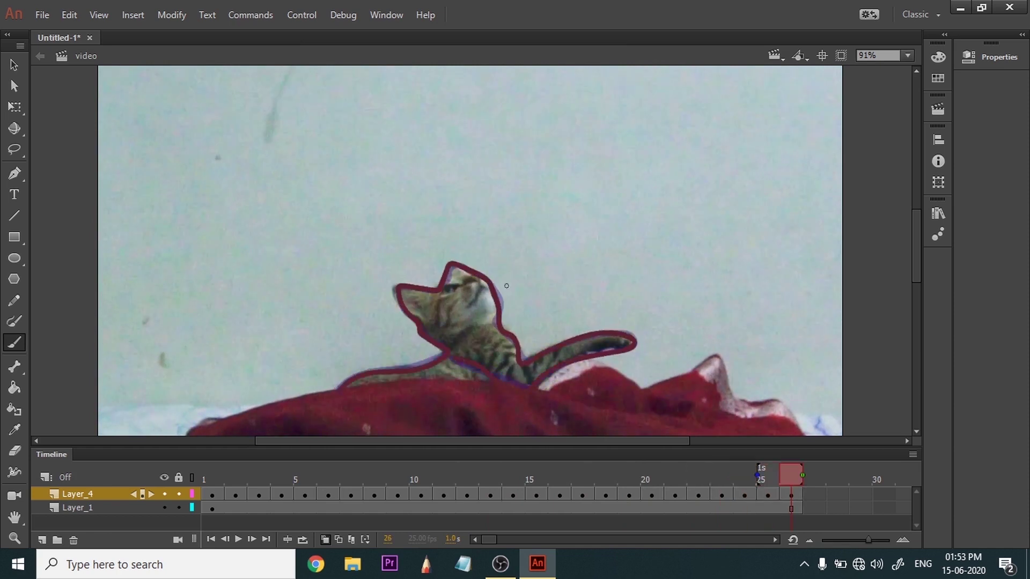
Return to frame 1 and brush the cat's missing second ear on frames 1 through 6.
left_click_drag(614, 479, 134, 471)
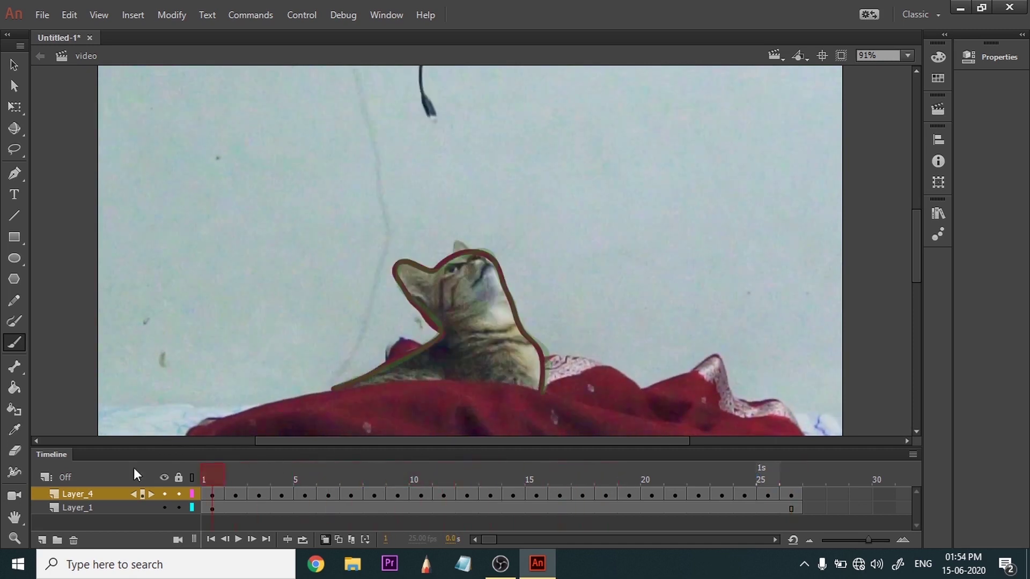
left_click(212, 495)
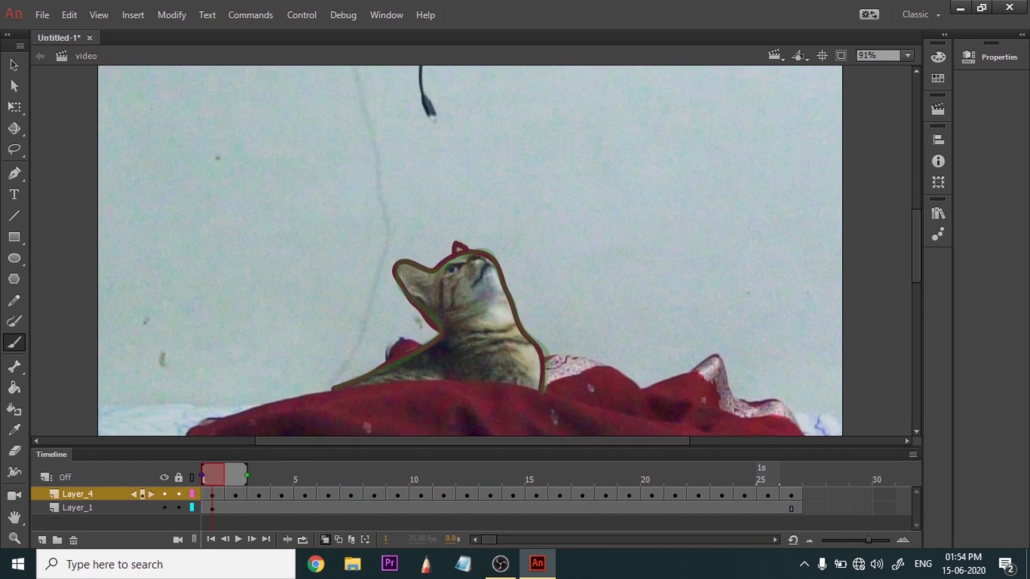
left_click(237, 483)
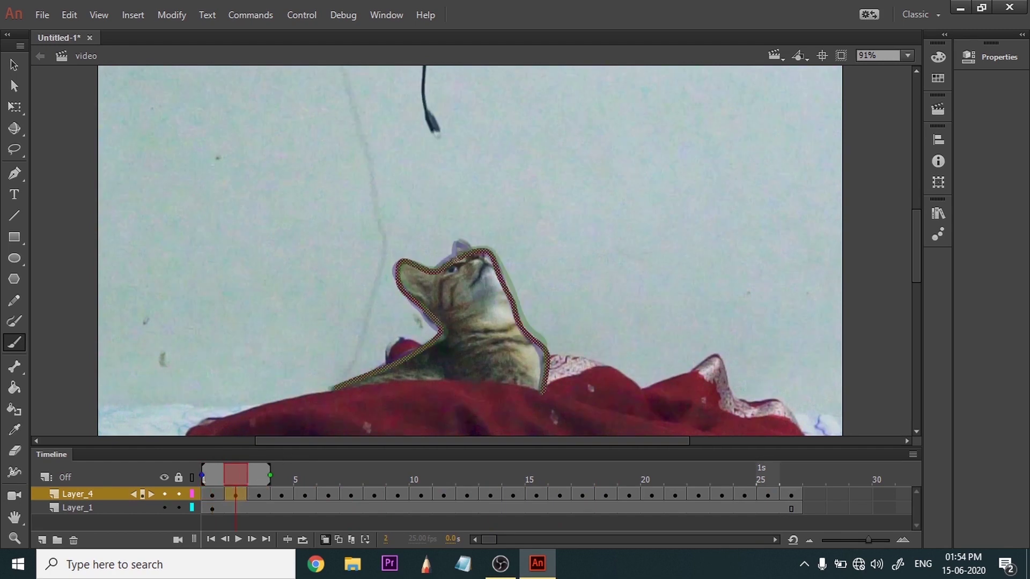
mouse_move(455, 262)
left_mouse_down()
mouse_move(467, 237)
mouse_move(479, 241)
mouse_move(437, 306)
mouse_move(487, 248)
left_mouse_up()
left_click(257, 493)
left_click(294, 476)
left_click(306, 494)
left_click(328, 494)
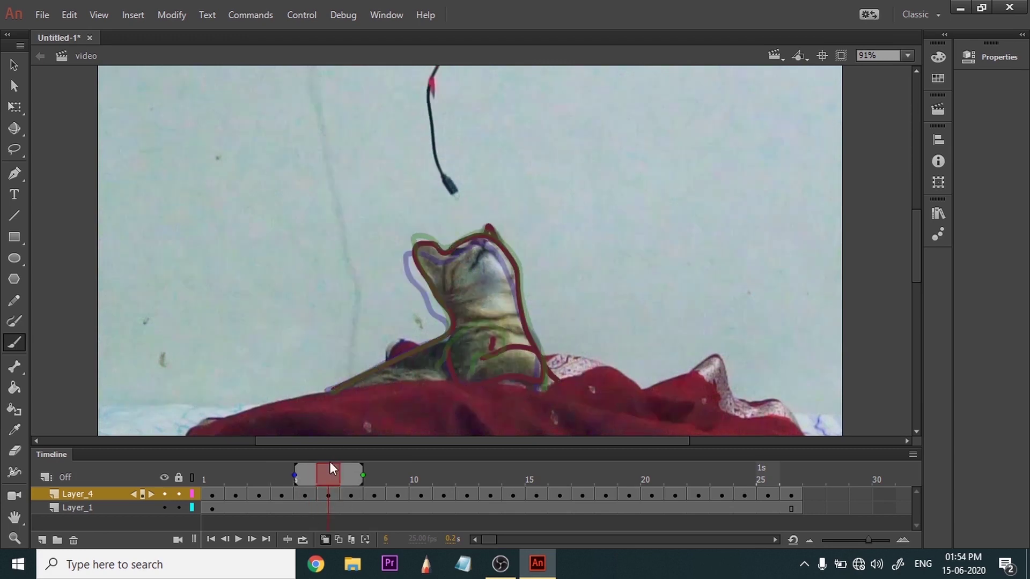
Brush the cat's missing second ear on frames 7 through 9 and go back to frame 1.
left_click(351, 494)
mouse_move(489, 237)
left_mouse_down()
mouse_move(488, 225)
mouse_move(511, 248)
mouse_move(497, 216)
mouse_move(516, 248)
left_mouse_up()
left_click(379, 494)
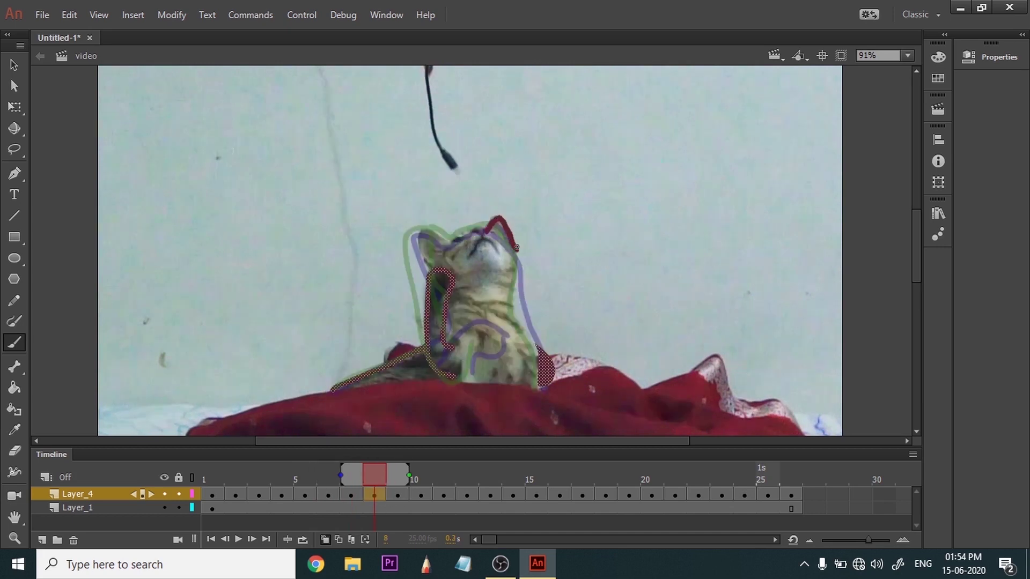
left_click(404, 493)
mouse_move(494, 224)
left_mouse_down()
mouse_move(502, 221)
mouse_move(506, 239)
left_mouse_up()
left_click(422, 494)
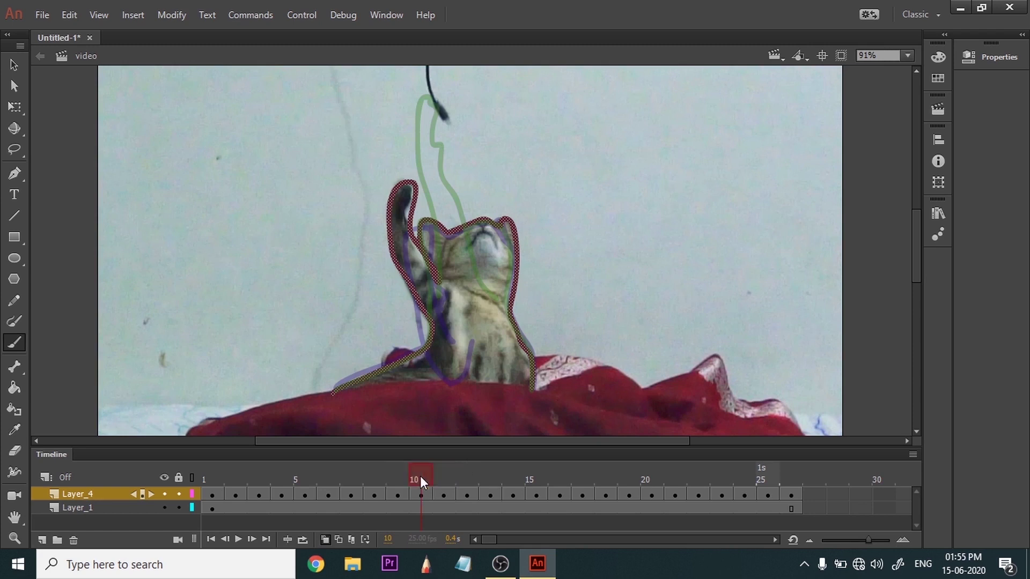
left_click_drag(420, 475, 162, 474)
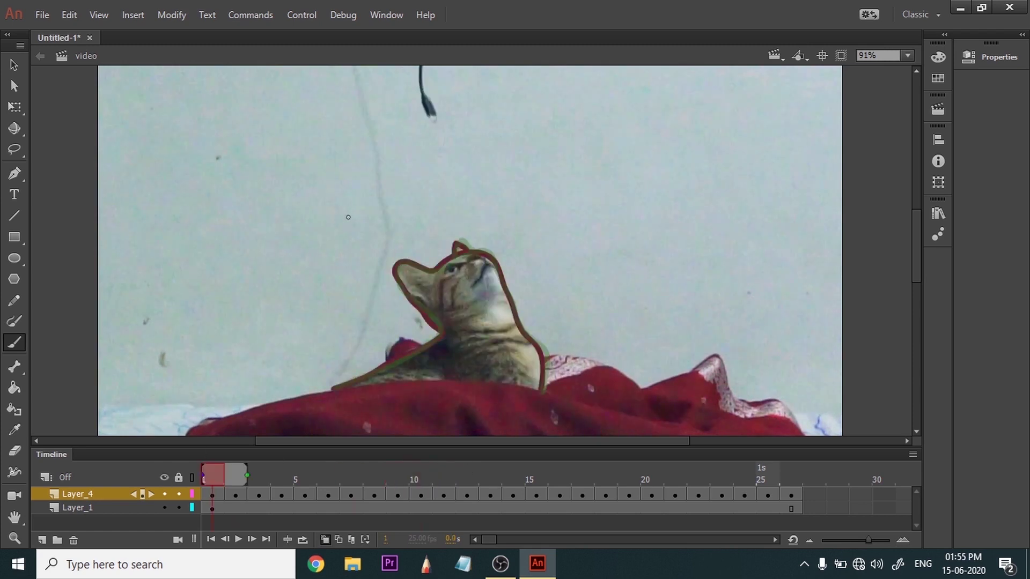
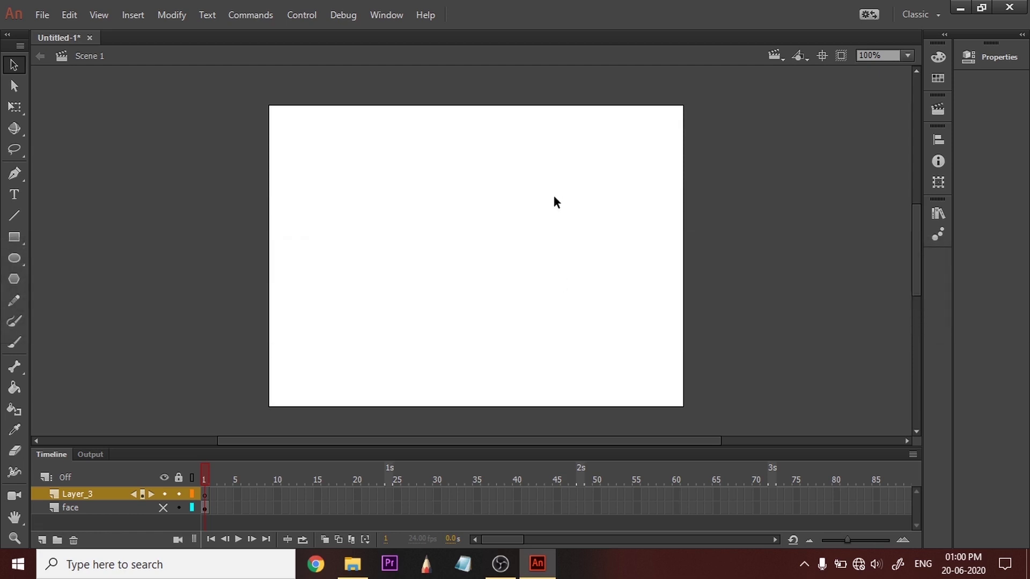
Start an import to the library and browse to the Animate CC folder inside PINTOON, Project, tutorials_making.
left_click(44, 15)
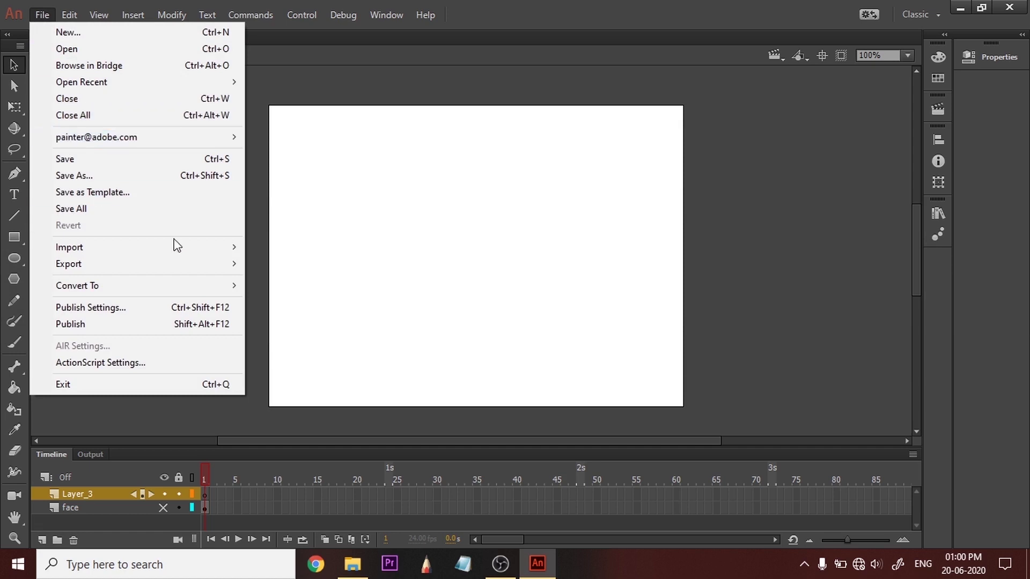
mouse_move(184, 248)
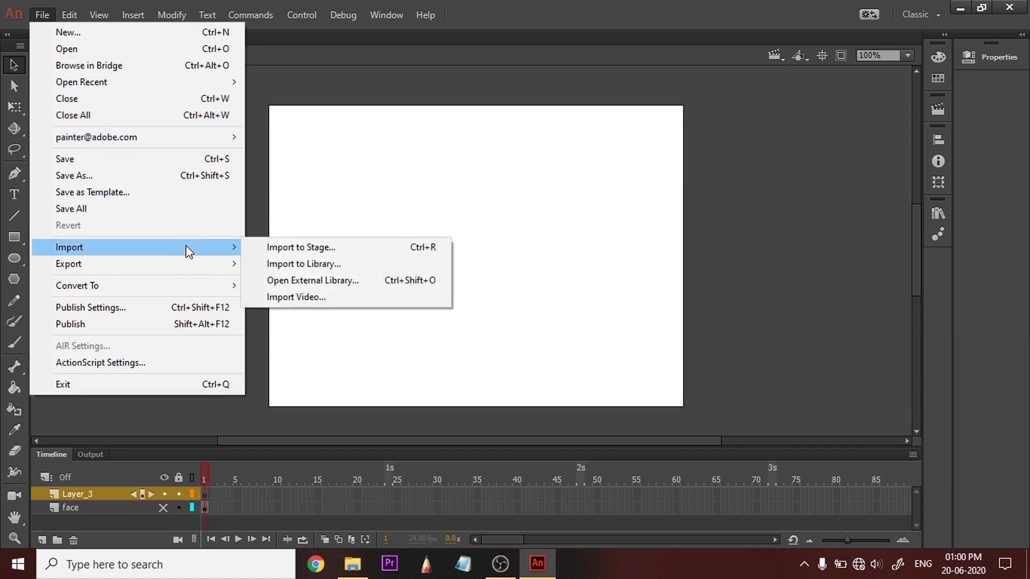
left_click(333, 264)
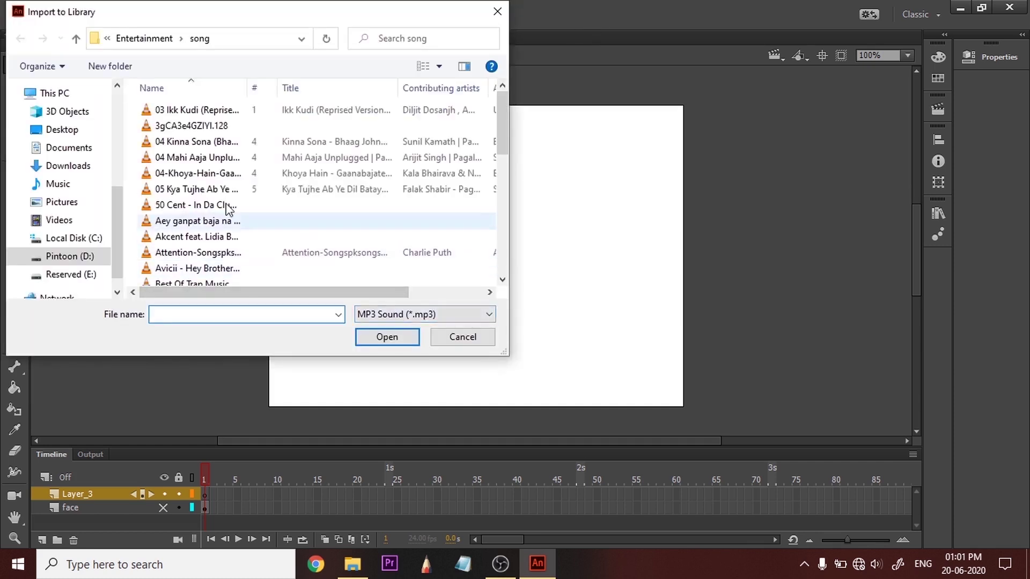
left_click(153, 43)
left_click(136, 42)
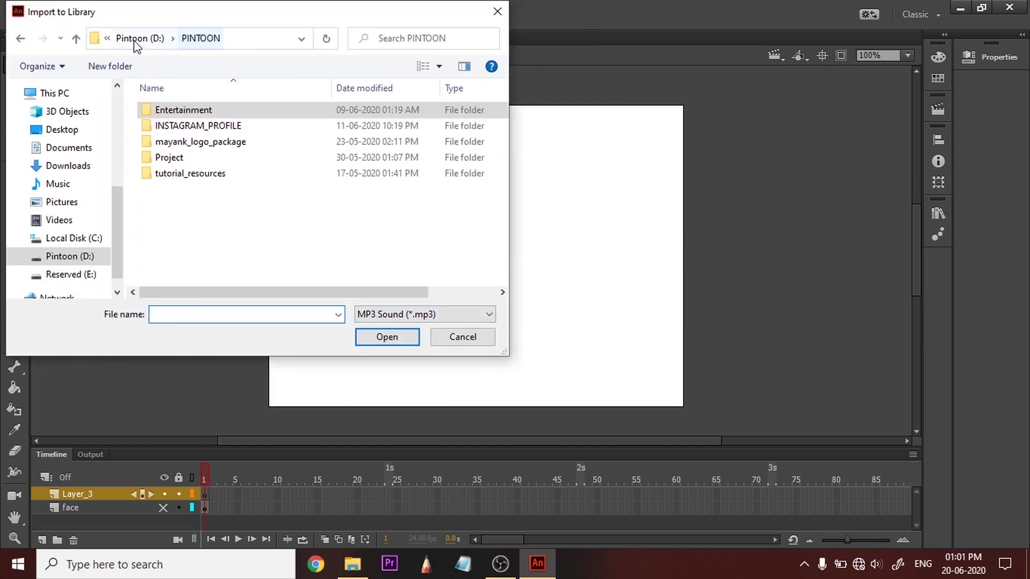
double_click(190, 157)
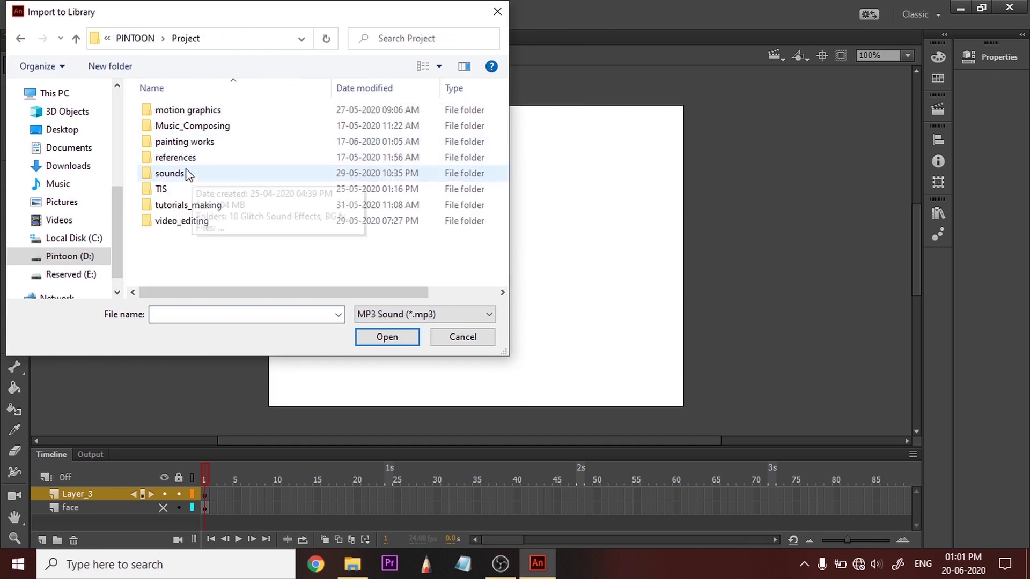
double_click(190, 205)
double_click(209, 111)
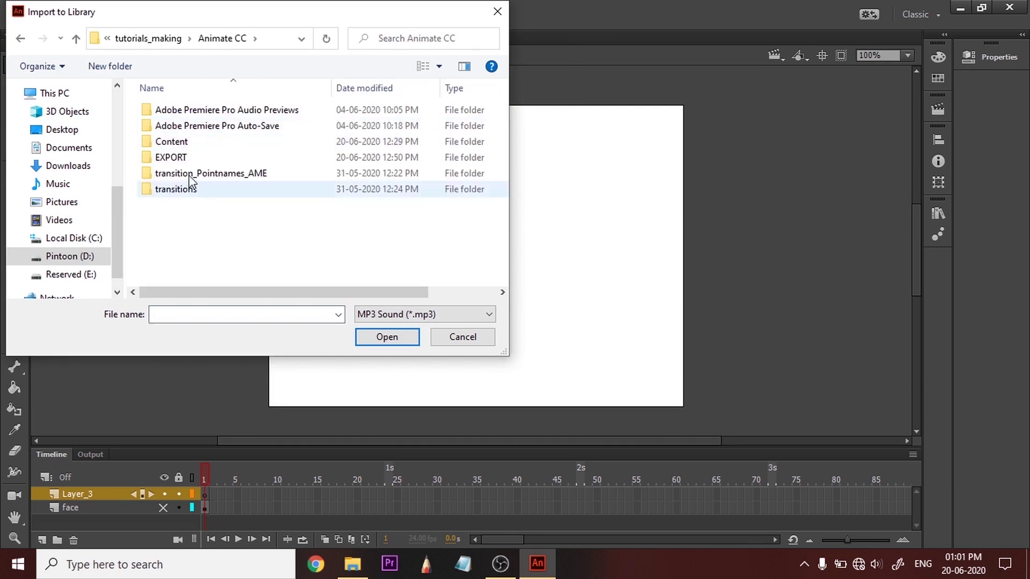
Import the Hi Ya Karate Chop MP3 from the Content part_9 folder into the library.
double_click(192, 142)
left_click_drag(501, 177, 501, 211)
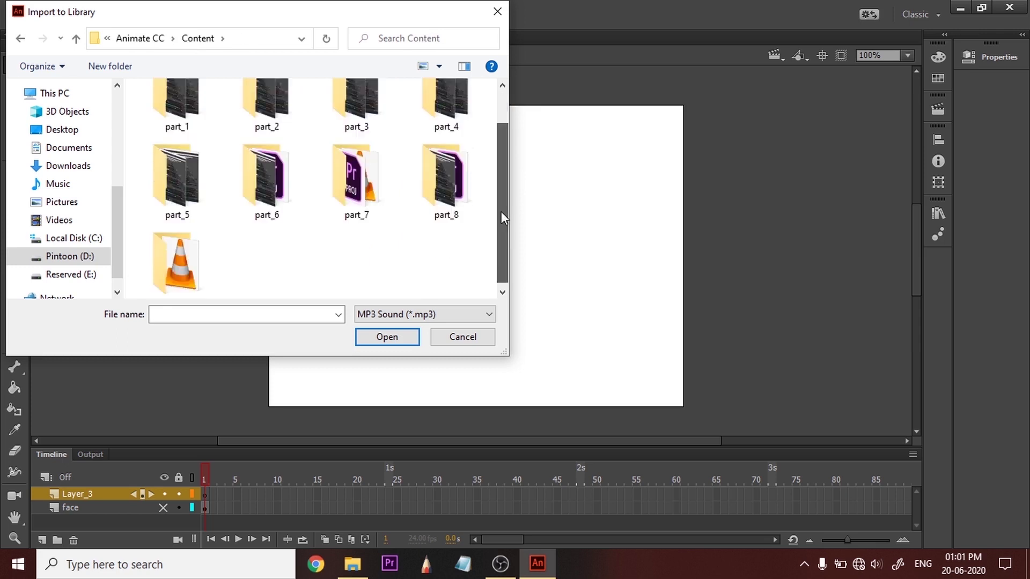
double_click(204, 262)
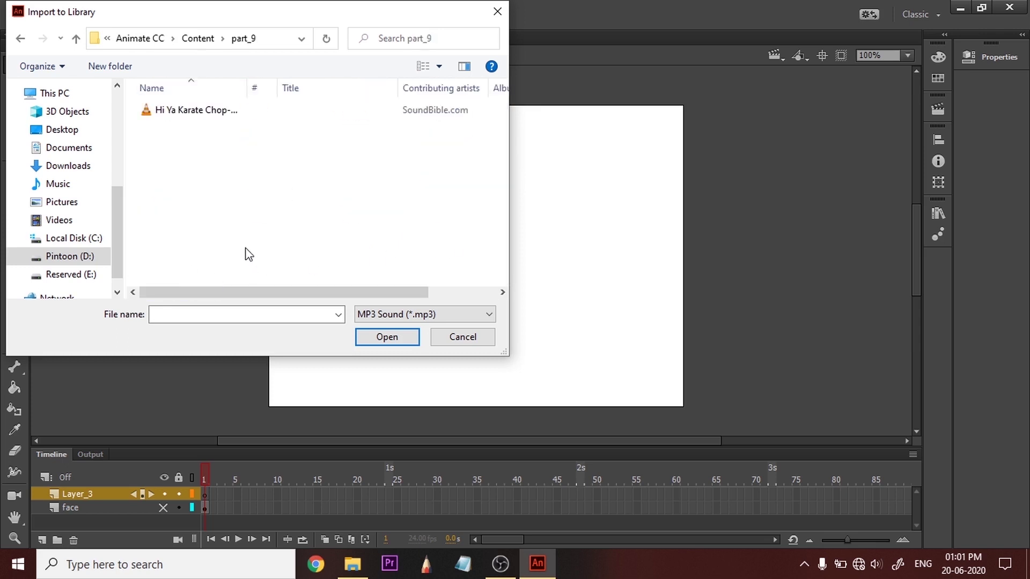
left_click(210, 116)
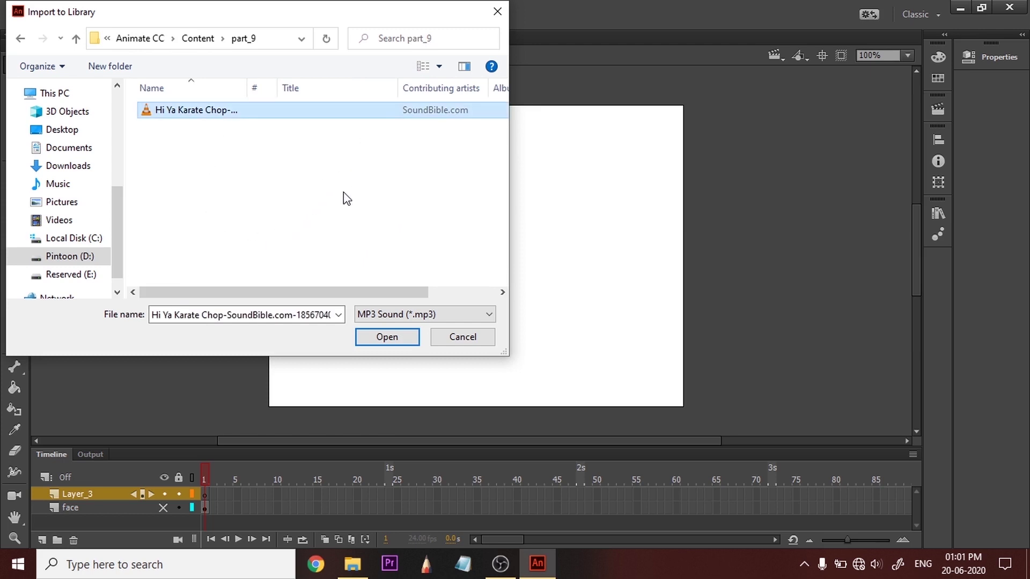
left_click(387, 341)
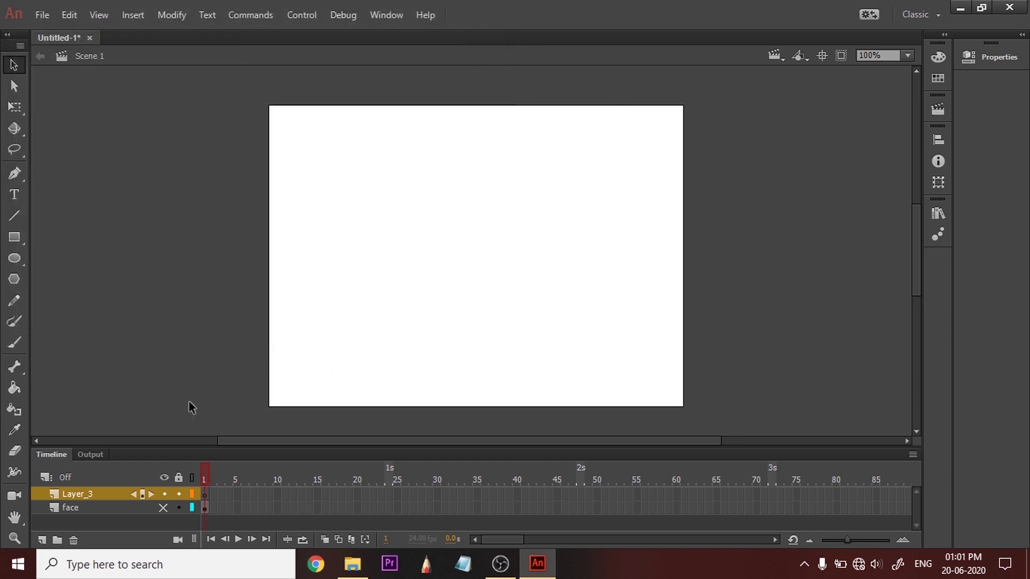
Place the Hi Ya Karate Chop sound from the library on the stage in frame 1 of Layer_3.
left_click(943, 215)
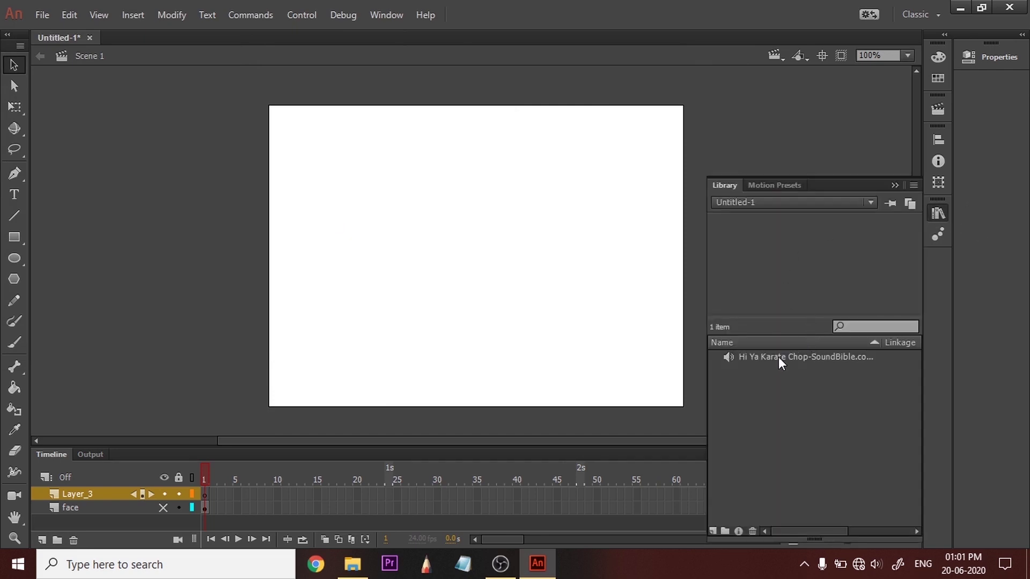
left_click(780, 357)
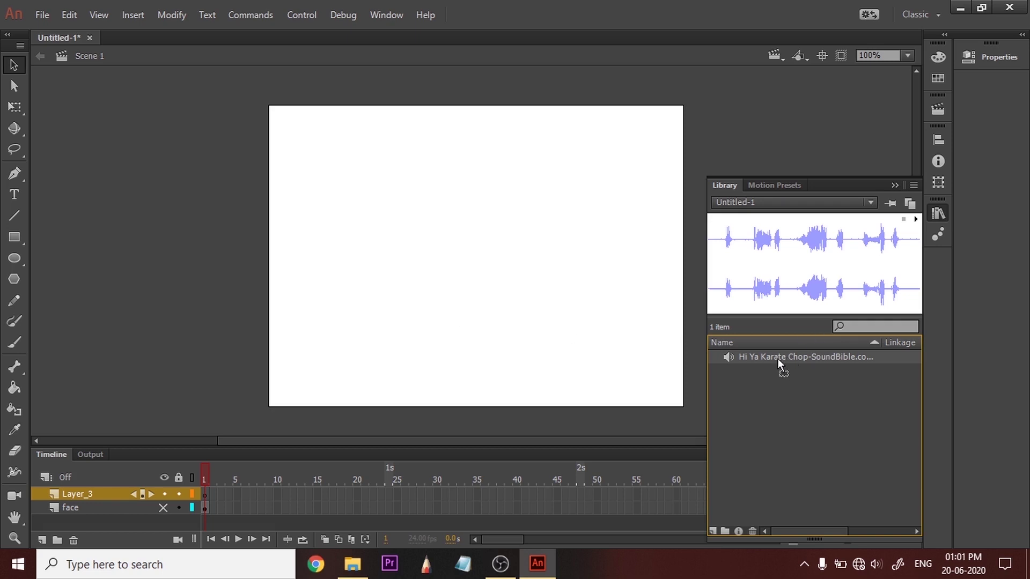
left_click_drag(475, 265, 485, 258)
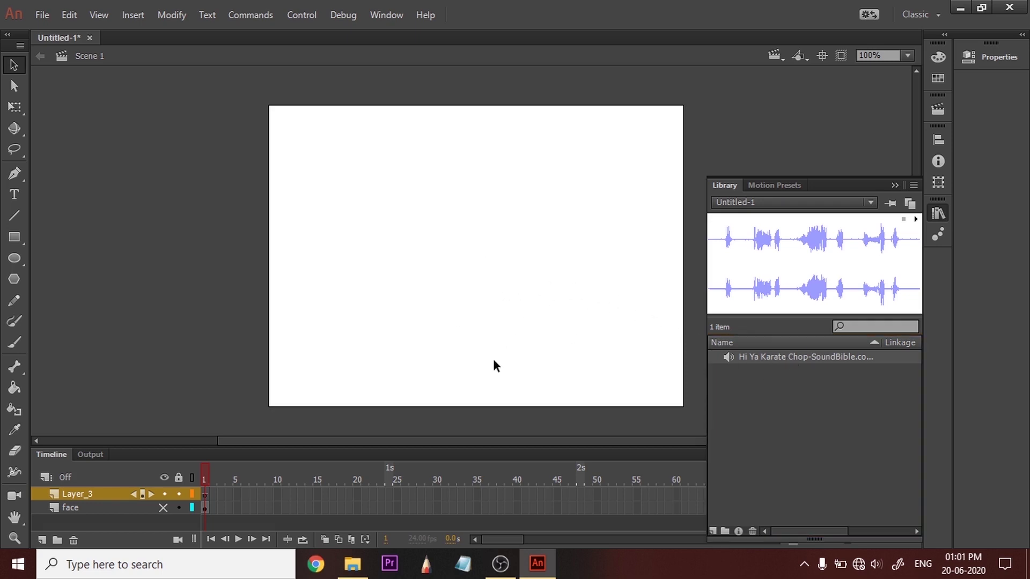
left_click(894, 186)
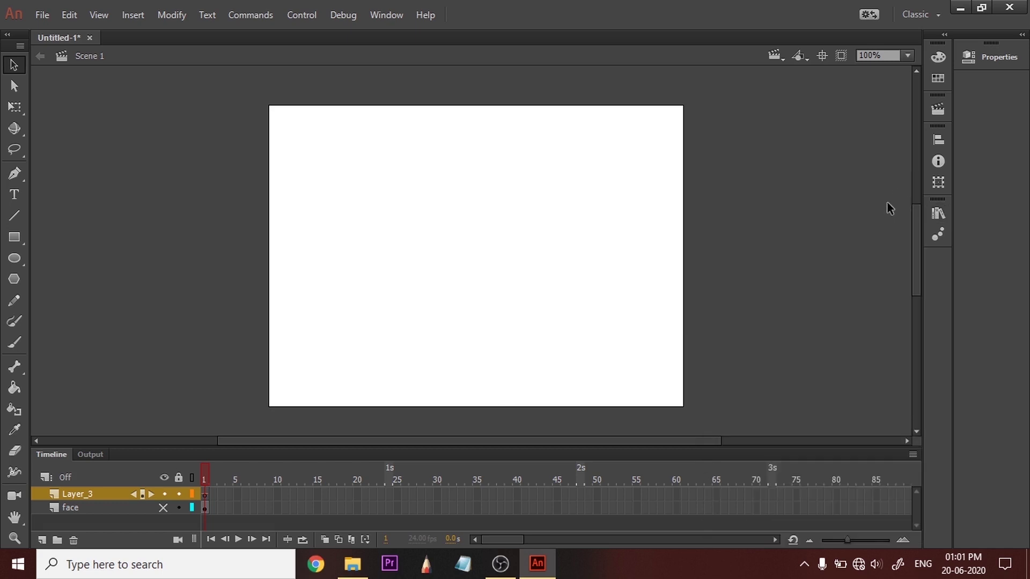
Undo the stray frame change on Layer_3 and extend the sound layer to frame 72.
left_click(205, 495)
left_click_drag(266, 492, 514, 463)
left_click_drag(878, 494, 893, 500)
key("ctrl+z")
left_click(772, 494)
key("F5")
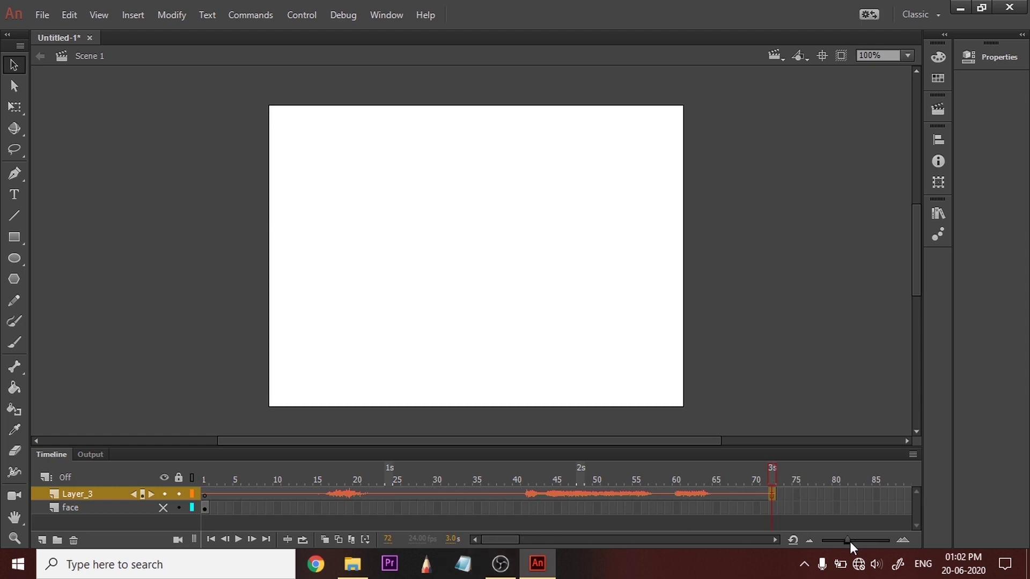
Extend the sound on Layer_3 in stages to frames 113, 148 and 201, past the end of its waveform.
mouse_move(850, 542)
left_mouse_down()
mouse_move(860, 541)
mouse_move(832, 540)
left_mouse_up()
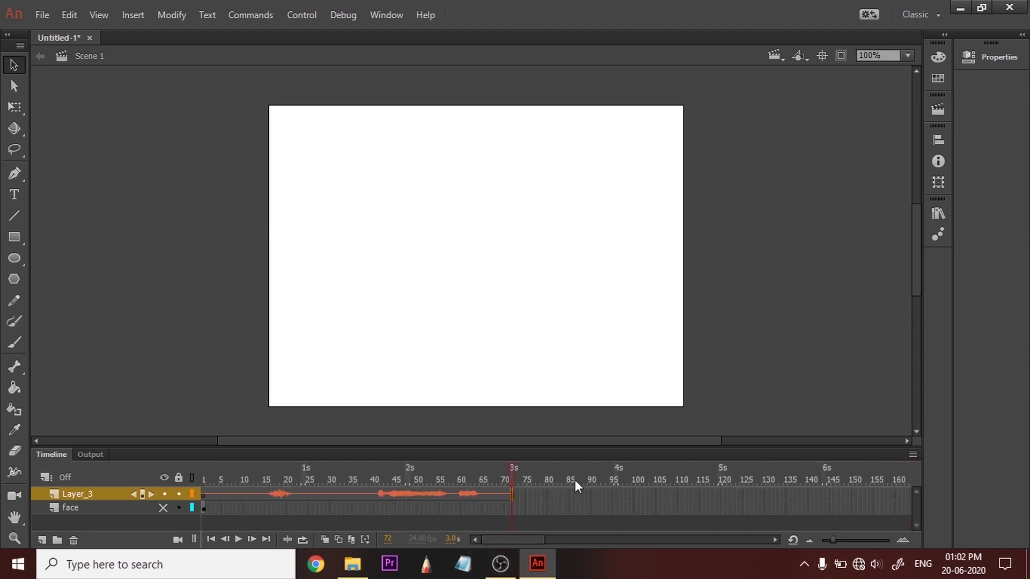
left_click(690, 493)
key("F5")
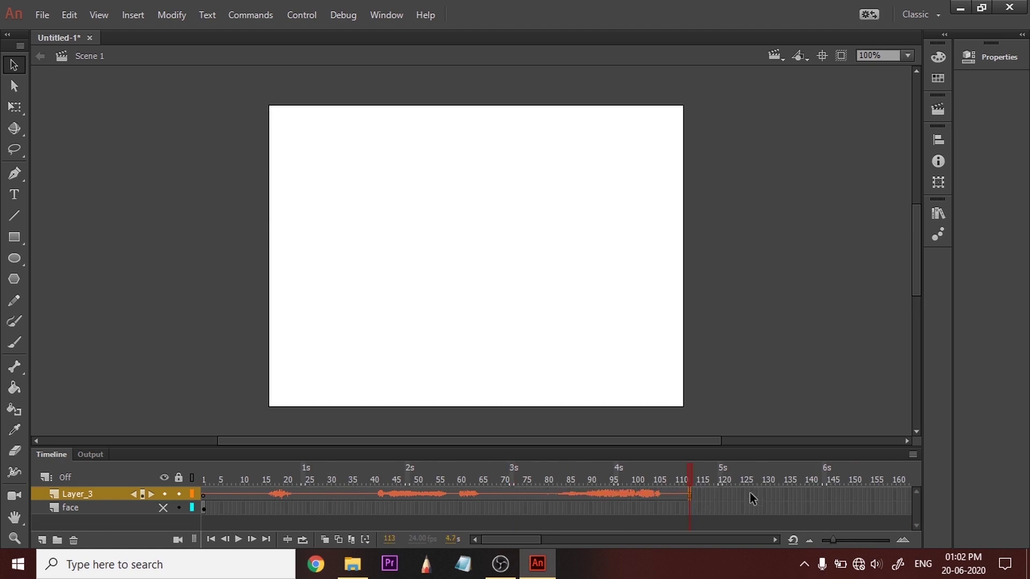
left_click(843, 494)
key("F5")
left_click_drag(832, 539, 822, 540)
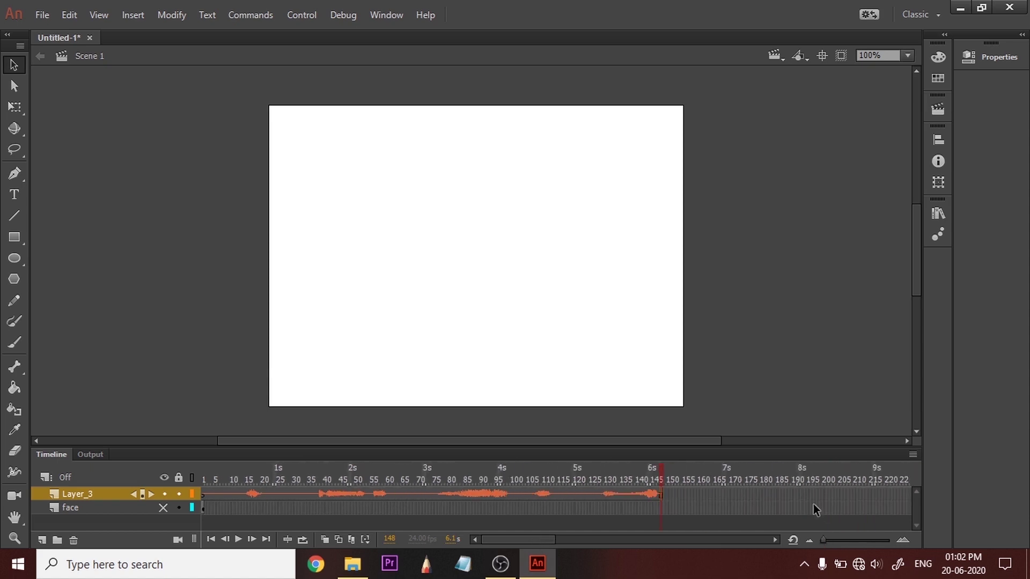
key("F5")
Remove the surplus Layer_3 frames after the end of the sound waveform and return to frame 1.
left_click(703, 475)
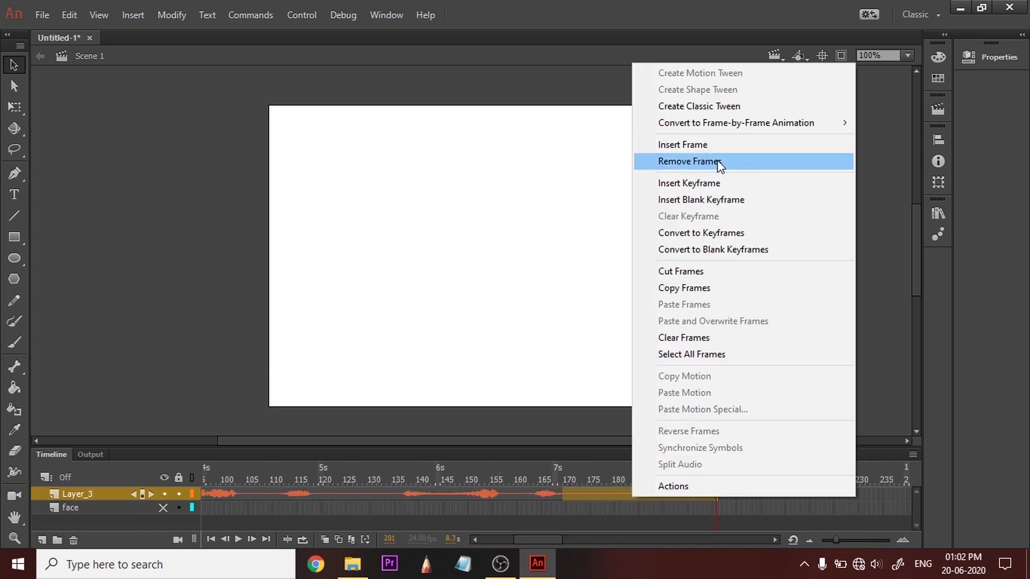
left_click(727, 160)
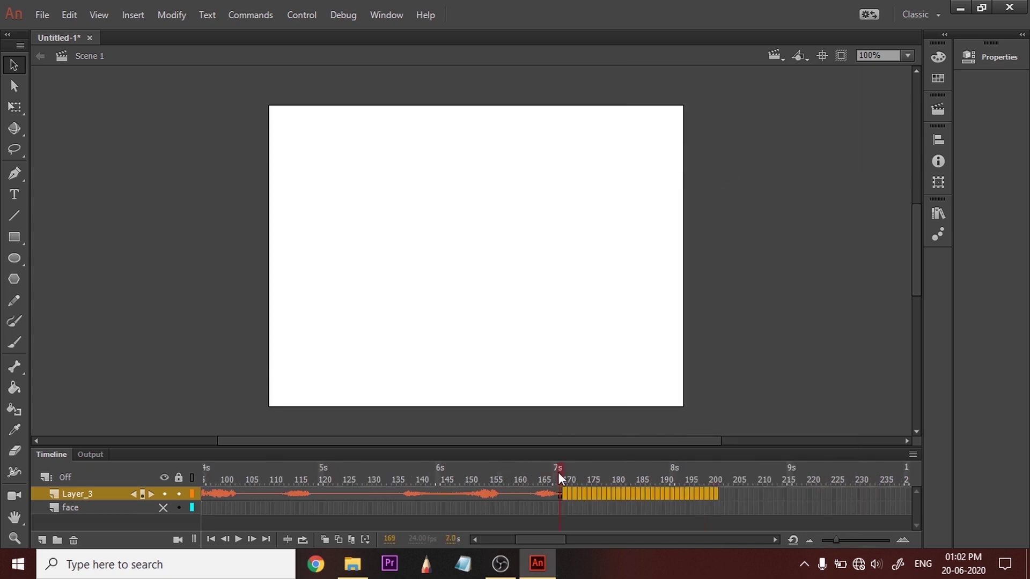
key("Return")
left_click_drag(87, 445, 82, 445)
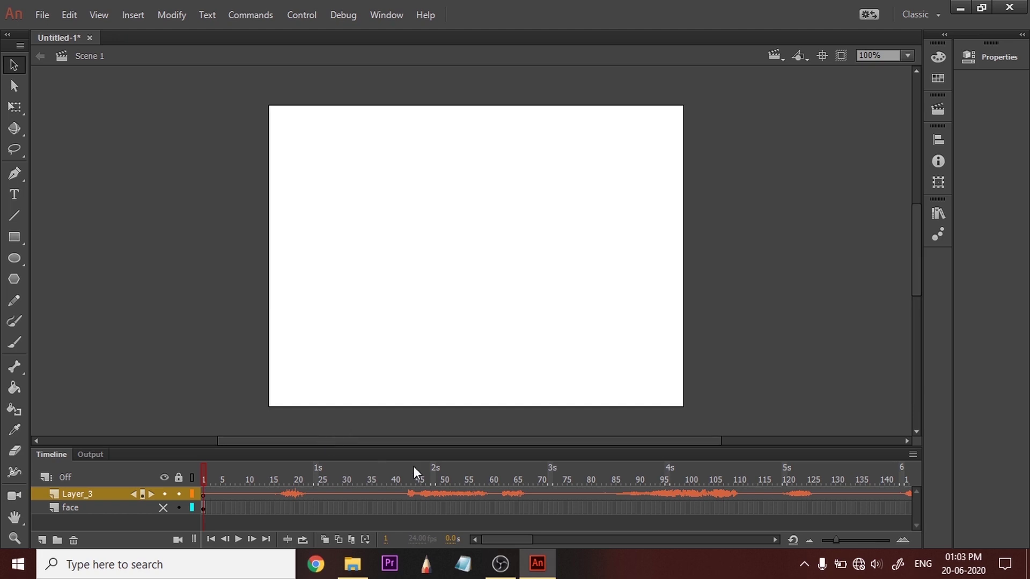
Play the sound briefly, return to frame 1 and raise the system volume to 38.
left_click(471, 479)
key("Return")
key("Return")
left_click(213, 479)
key("XF86AudioRaiseVolume")
key("XF86AudioRaiseVolume")
key("XF86AudioRaiseVolume")
key("XF86AudioRaiseVolume")
key("XF86AudioRaiseVolume")
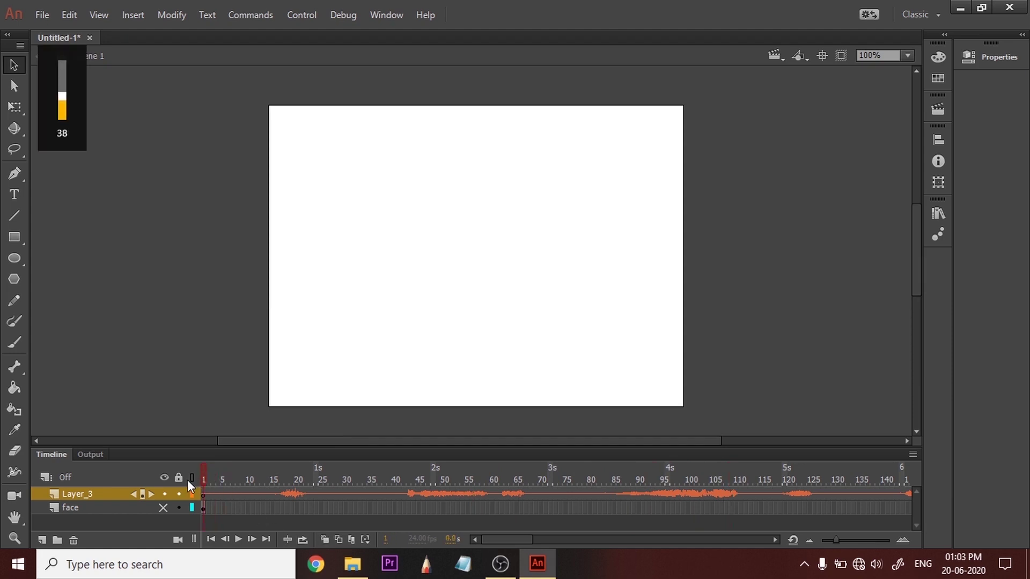
Play the karate sound from frame 1 to its end while adjusting the system volume to 54.
key("Return")
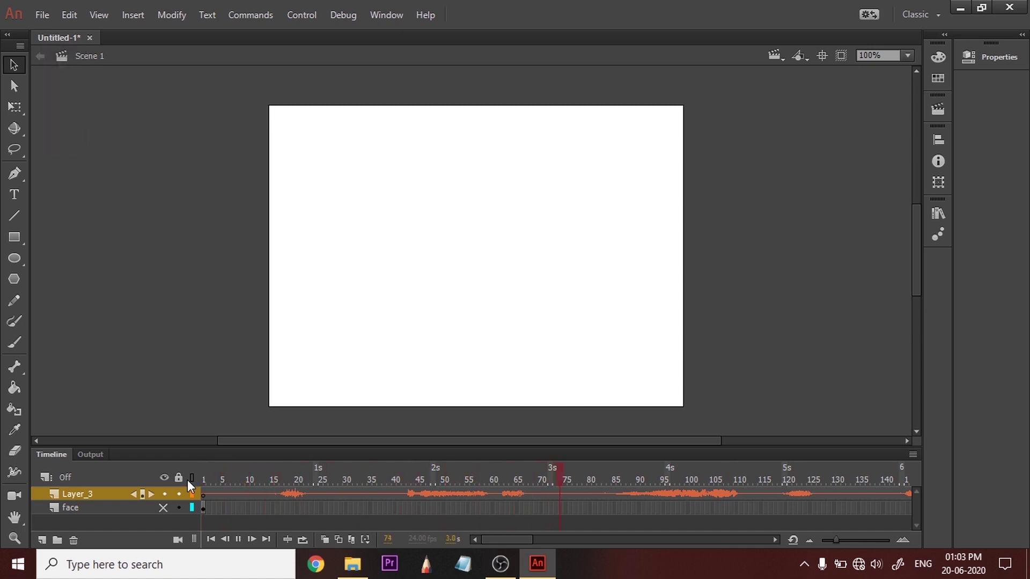
key("XF86AudioRaiseVolume")
key("XF86AudioRaiseVolume")
key("XF86AudioRaiseVolume")
key("XF86AudioRaiseVolume")
key("XF86AudioRaiseVolume")
key("XF86AudioRaiseVolume")
key("XF86AudioRaiseVolume")
key("XF86AudioRaiseVolume")
key("XF86AudioRaiseVolume")
key("XF86AudioRaiseVolume")
key("XF86AudioRaiseVolume")
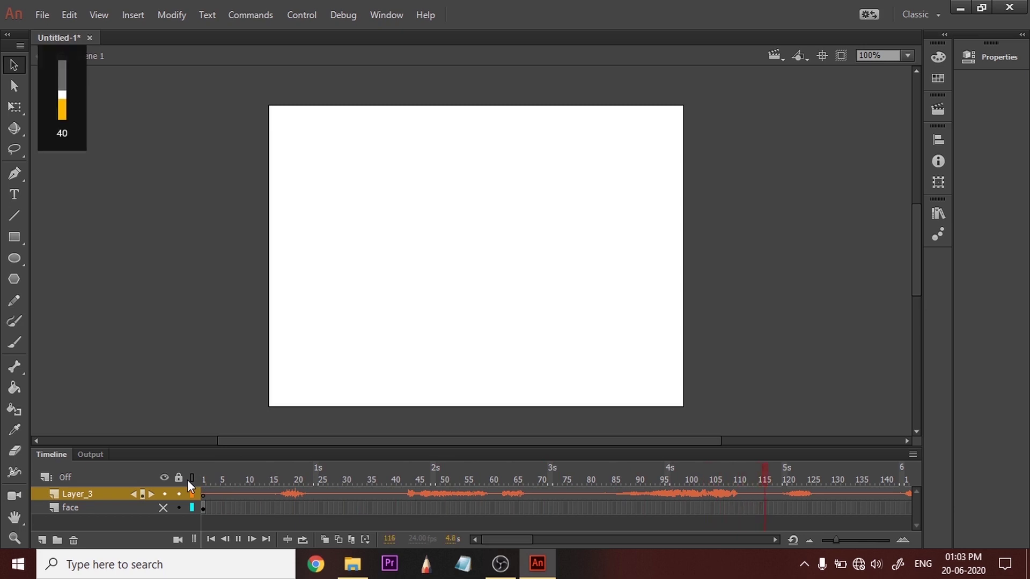
key("XF86AudioLowerVolume")
key("XF86AudioLowerVolume")
key("XF86AudioLowerVolume")
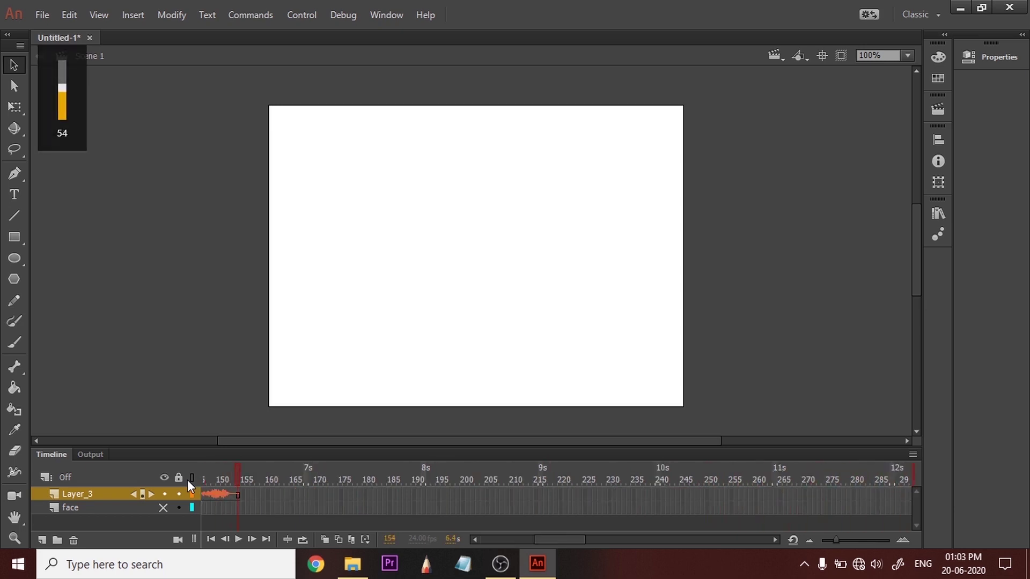
Return to frame 1 and show the hidden face layer.
left_click_drag(549, 540, 463, 535)
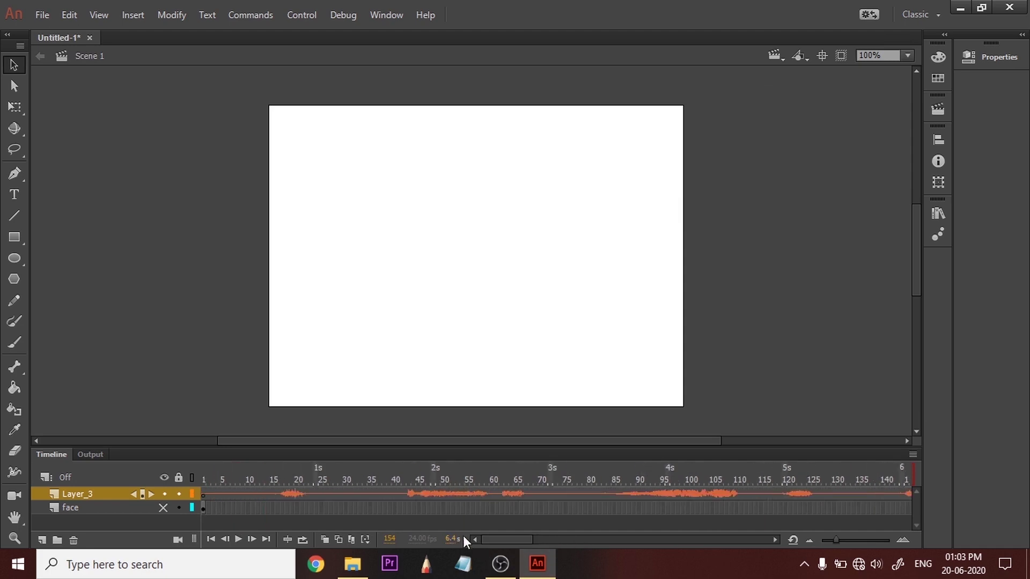
left_click(205, 477)
left_click(165, 508)
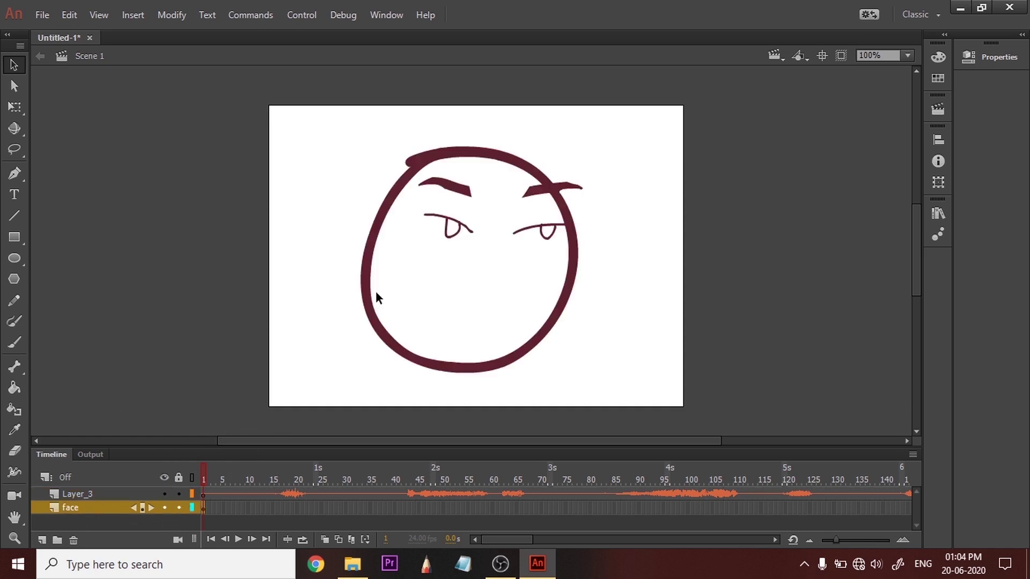
key("b")
mouse_move(441, 275)
left_mouse_down()
mouse_move(531, 284)
mouse_move(475, 334)
mouse_move(442, 276)
left_mouse_up()
key("ctrl+z")
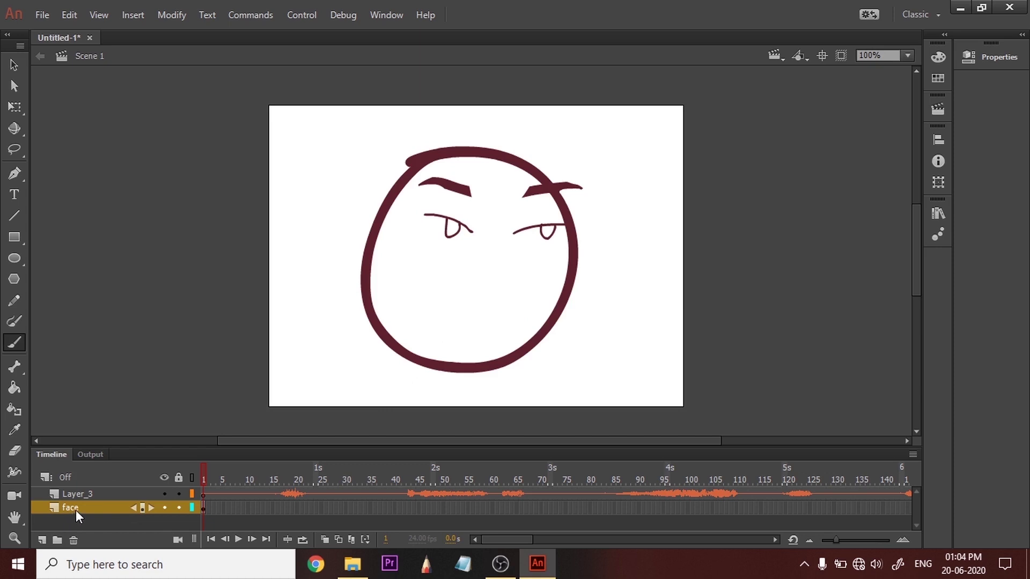
Move the face layer above the sound layer Layer_3 and go back to frame 1.
left_click_drag(73, 504, 75, 491)
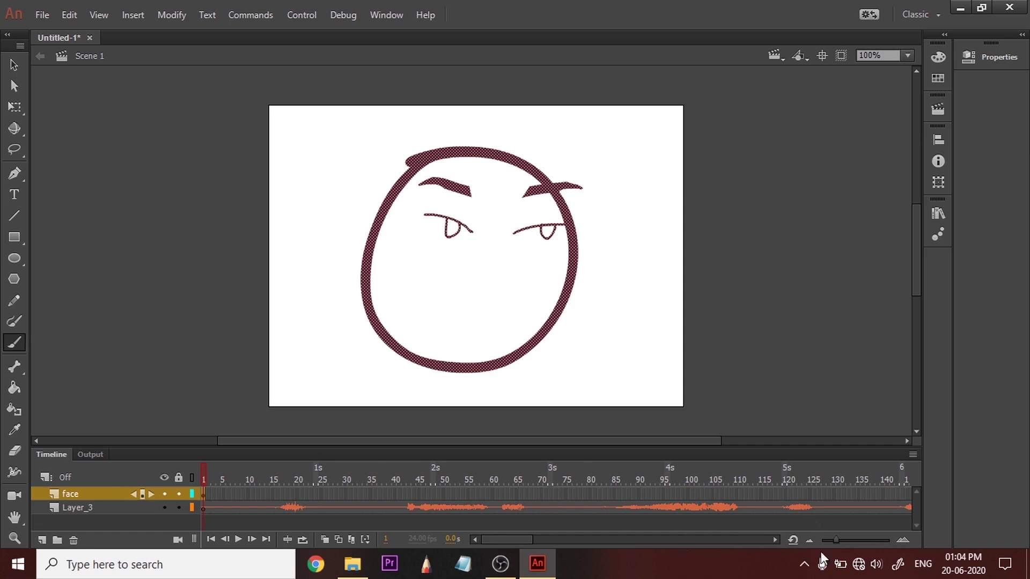
left_click_drag(834, 540, 854, 542)
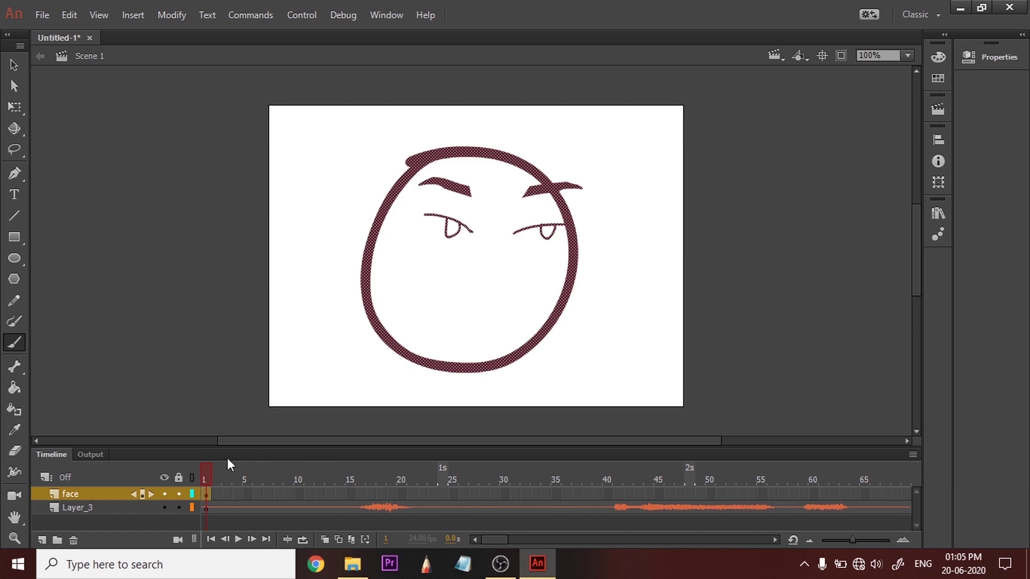
left_click(218, 481)
left_click(209, 479)
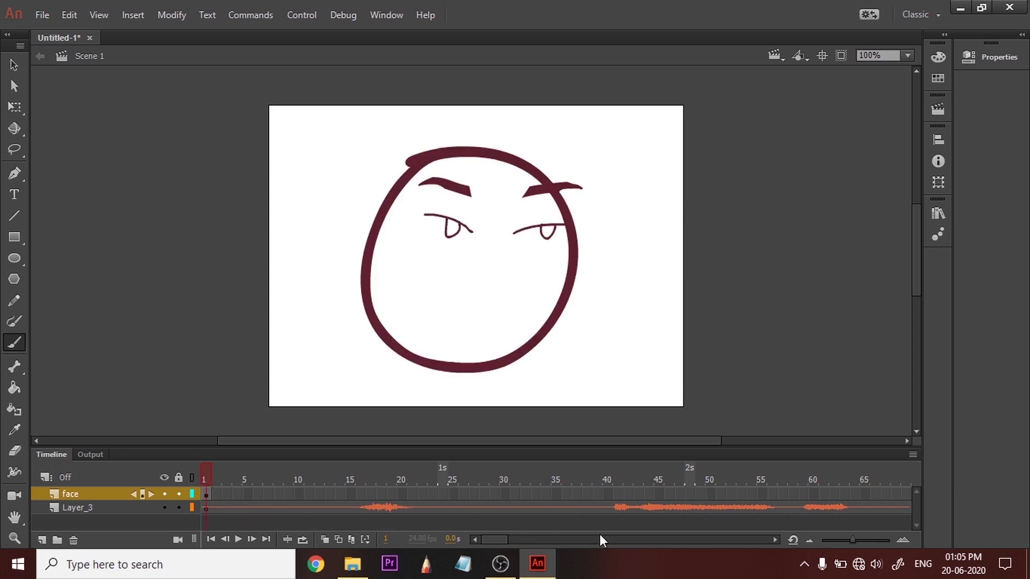
Extend the face layer to frame 154 to match the length of the sound layer.
left_click_drag(853, 540, 823, 538)
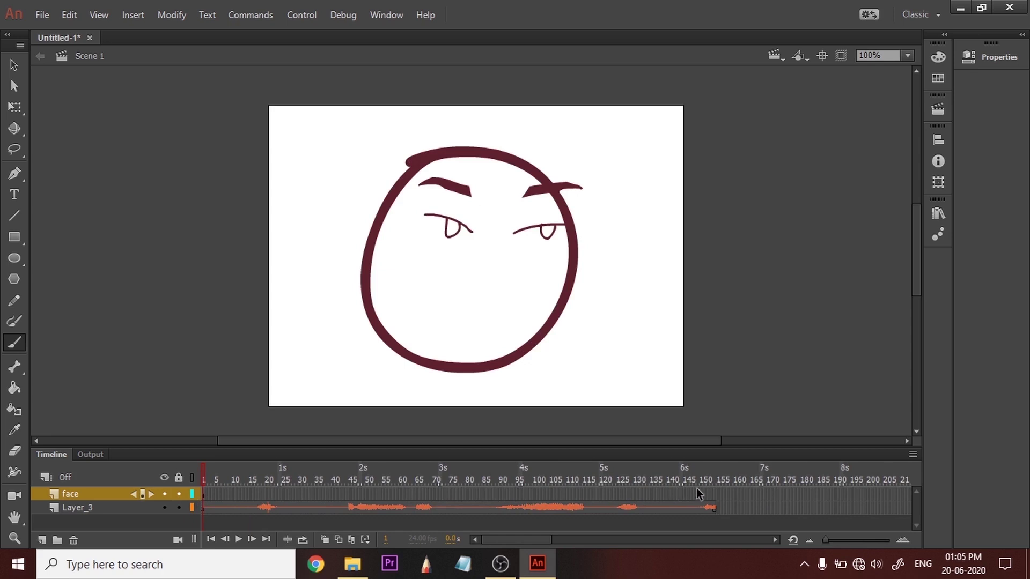
left_click(715, 504)
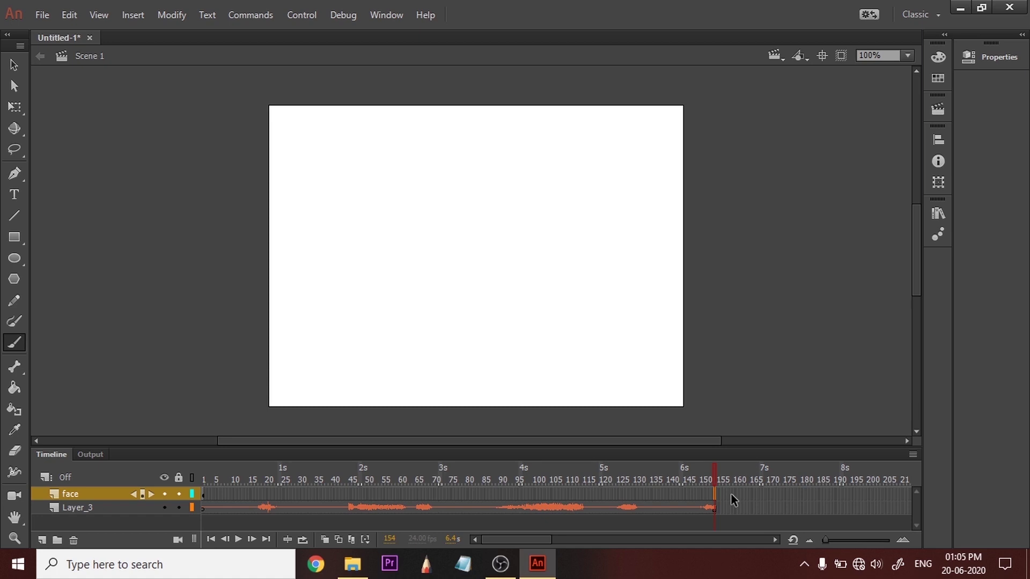
key("F5")
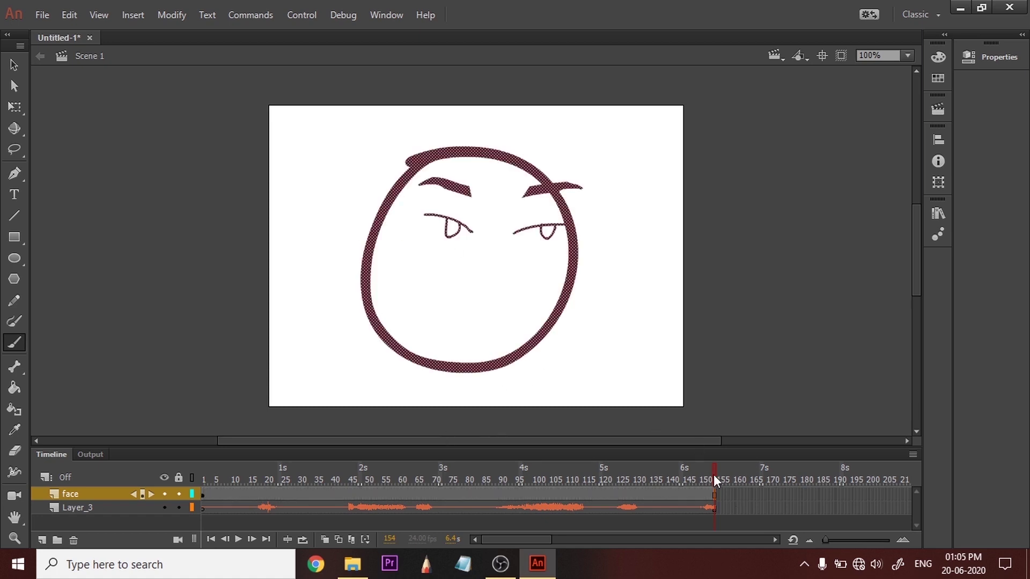
Add a layer above the face layer starting at frame 1 and name it lips.
mouse_move(714, 475)
left_mouse_down()
mouse_move(338, 471)
mouse_move(163, 455)
left_mouse_up()
left_click(42, 540)
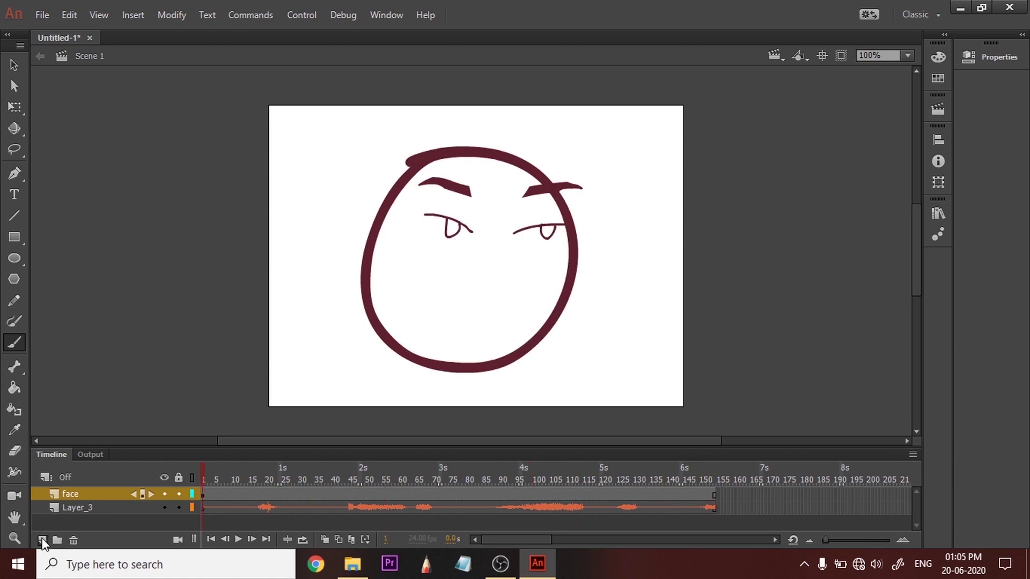
double_click(81, 494)
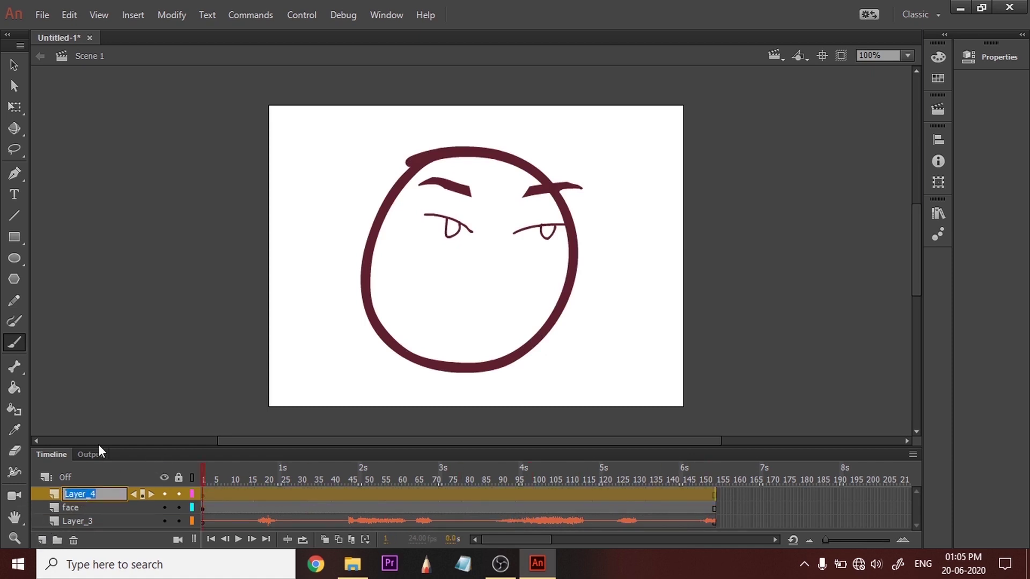
type("lips")
key("Return")
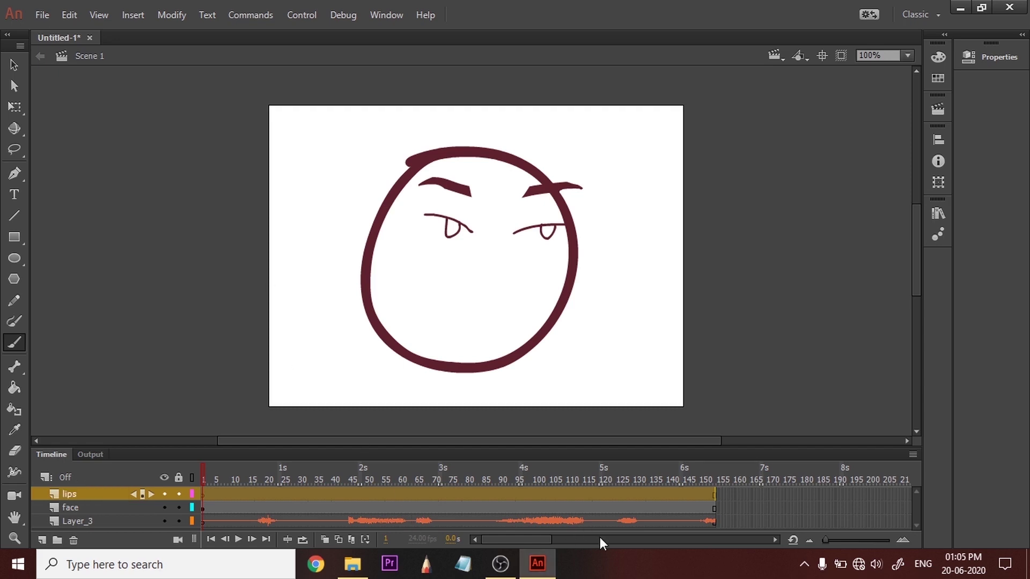
Find where the first sound burst begins, and draw a thin closed-mouth line at frame 1 of the lips layer.
left_click_drag(825, 540, 861, 541)
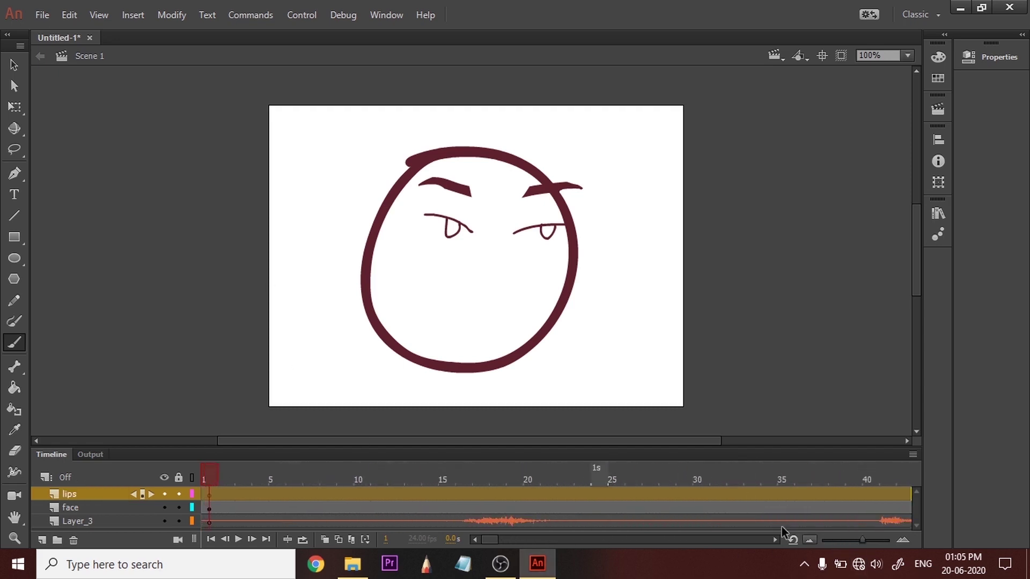
left_click(218, 479)
left_click_drag(311, 480, 448, 484)
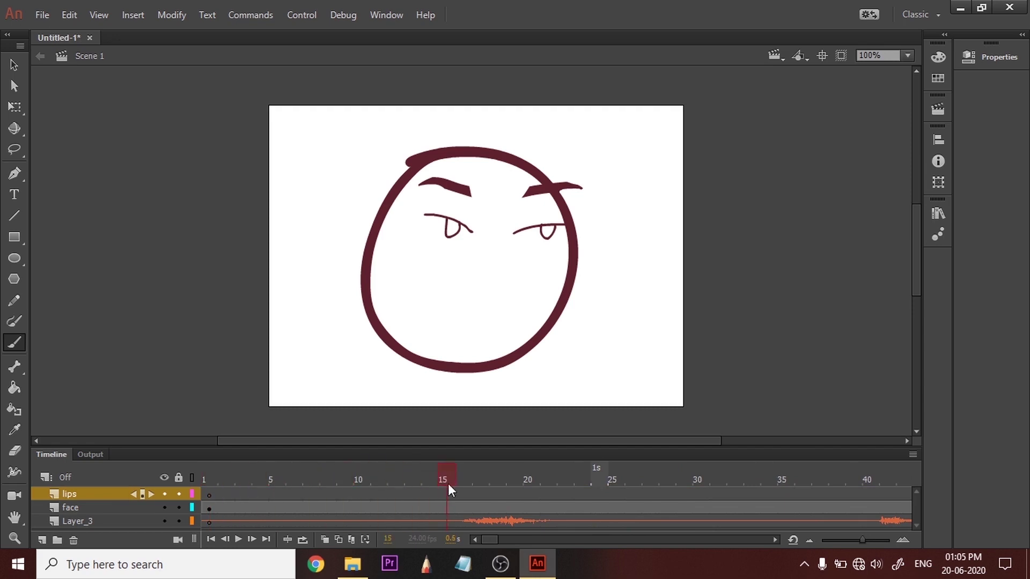
left_click_drag(561, 475, 196, 455)
left_click_drag(313, 469, 185, 468)
left_click_drag(447, 293, 516, 300)
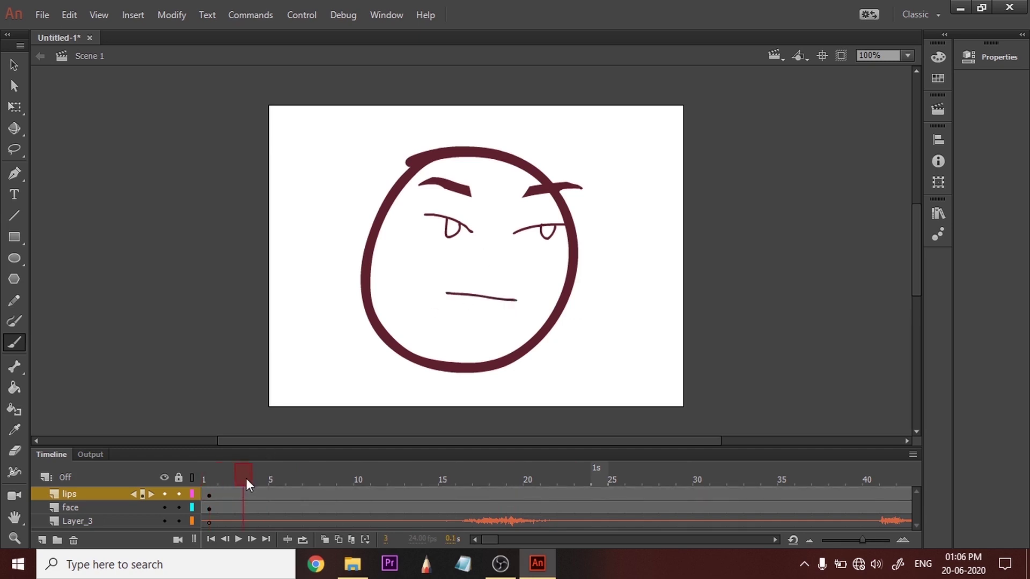
Insert a blank keyframe at frame 16 of the lips layer and turn on onion skinning.
left_click(465, 494)
key("F7")
left_click(325, 540)
mouse_move(448, 293)
left_mouse_down()
mouse_move(528, 291)
mouse_move(488, 272)
mouse_move(531, 300)
mouse_move(527, 310)
mouse_move(445, 296)
mouse_move(519, 298)
left_mouse_up()
key("ctrl+z")
key("ctrl+z")
key("ctrl+z")
key("ctrl+z")
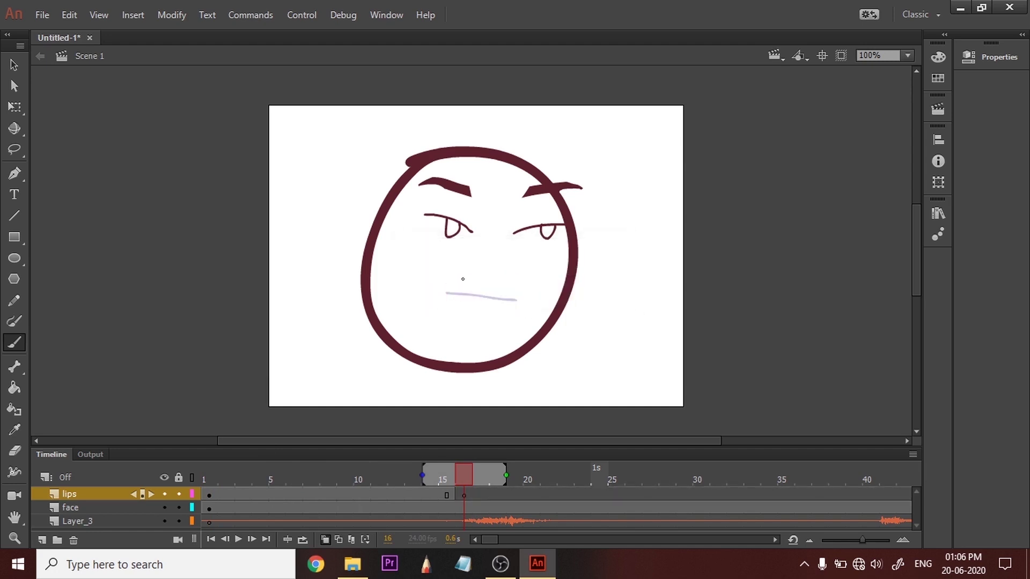
Draw the outline of a wide open mouth around the onion-skinned line at frame 16 of the lips layer.
mouse_move(459, 275)
left_mouse_down()
mouse_move(538, 279)
mouse_move(541, 304)
left_mouse_up()
mouse_move(460, 274)
left_mouse_down()
mouse_move(449, 296)
mouse_move(541, 304)
mouse_move(518, 320)
mouse_move(444, 319)
mouse_move(438, 311)
mouse_move(454, 277)
mouse_move(424, 300)
mouse_move(499, 331)
mouse_move(540, 304)
left_mouse_up()
key("ctrl+z")
key("ctrl+z")
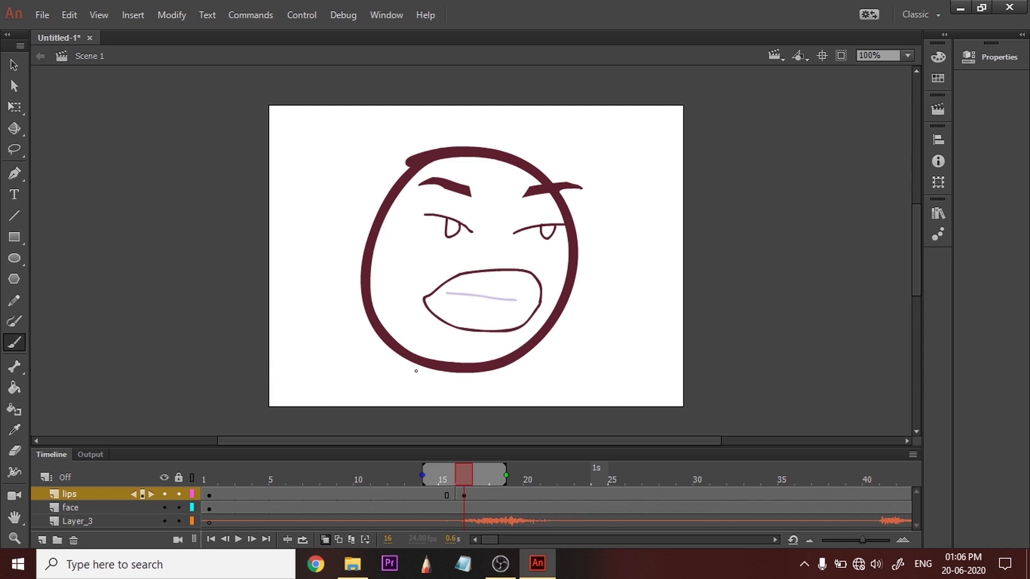
Copy the closed-mouth keyframe from frame 1 to frame 22 of the lips layer, where the first sound burst ends.
left_click_drag(471, 476, 495, 475)
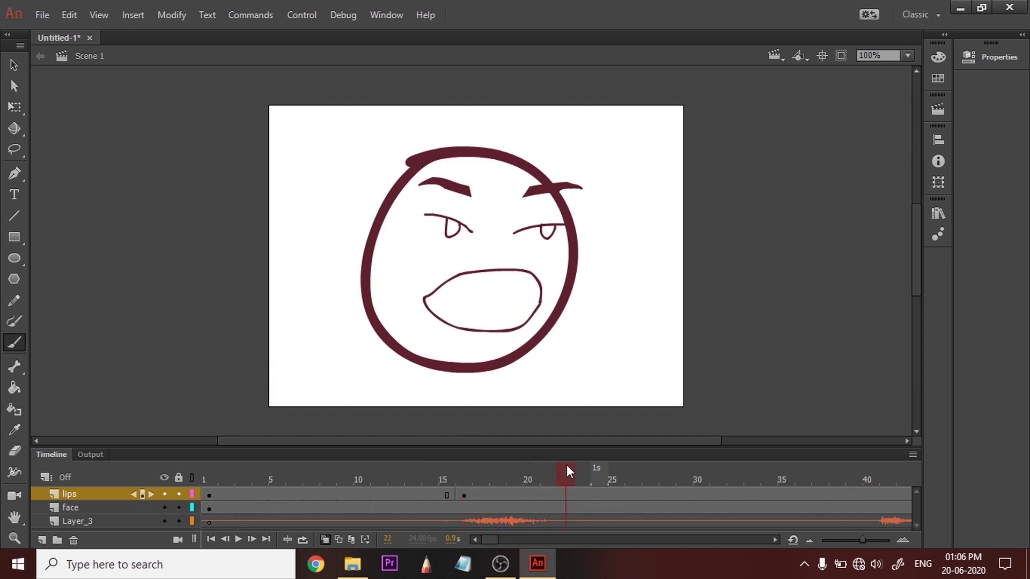
left_click_drag(566, 465, 564, 467)
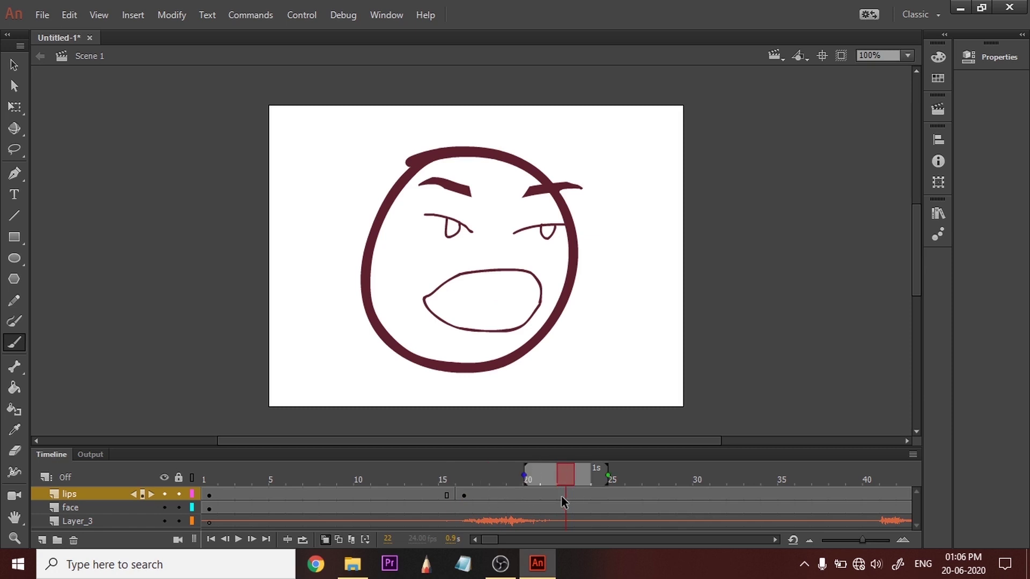
left_click(215, 496)
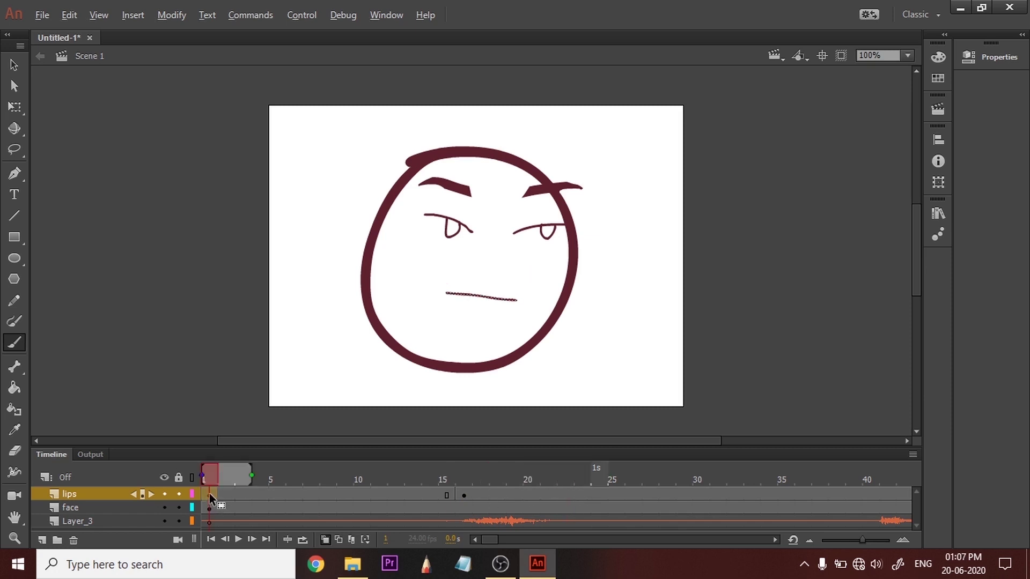
left_click_drag(209, 494, 552, 508)
Play the animation from frame 1 to check the mouth changes against the sound.
mouse_move(565, 496)
left_mouse_down()
mouse_move(564, 471)
mouse_move(161, 450)
left_mouse_up()
key("Return")
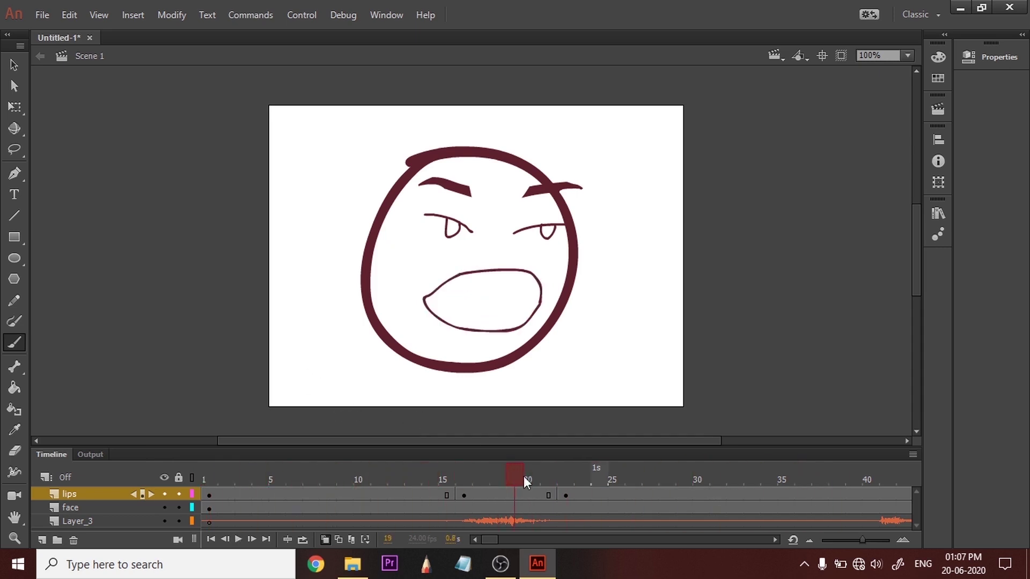
left_click_drag(925, 459, 1, 470)
key("Return")
key("Return")
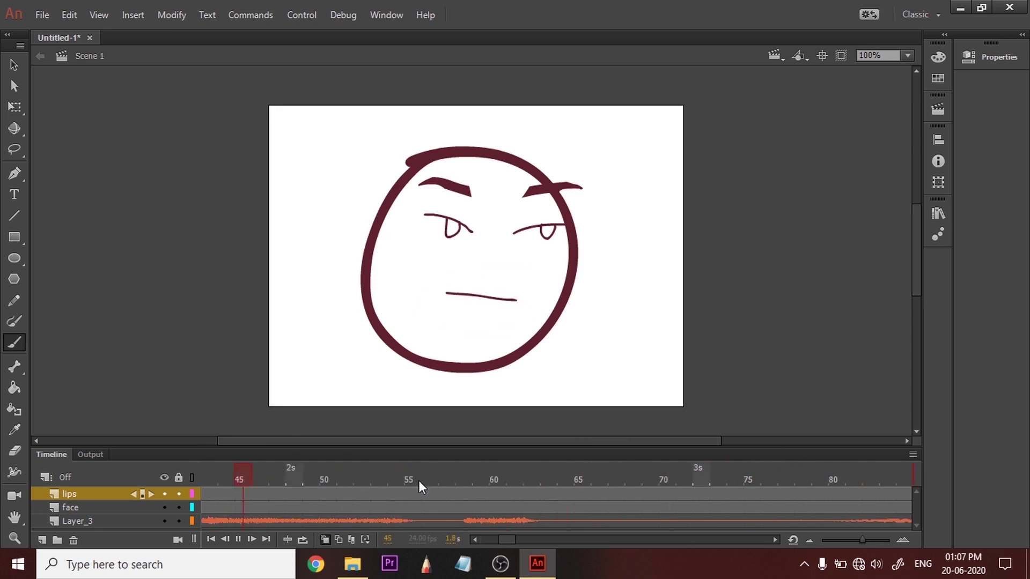
Insert a blank keyframe at frame 40 of the lips layer and draw a four-sided open mouth.
mouse_move(408, 474)
left_mouse_down()
mouse_move(191, 472)
mouse_move(279, 486)
mouse_move(472, 482)
mouse_move(201, 478)
mouse_move(889, 462)
mouse_move(916, 471)
mouse_move(443, 473)
left_mouse_up()
left_click(445, 493)
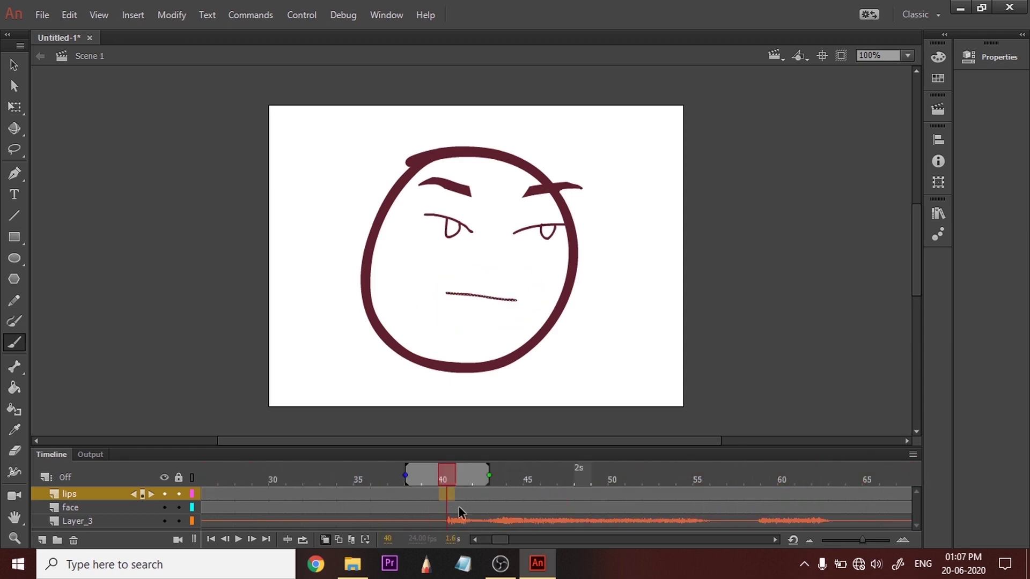
key("F7")
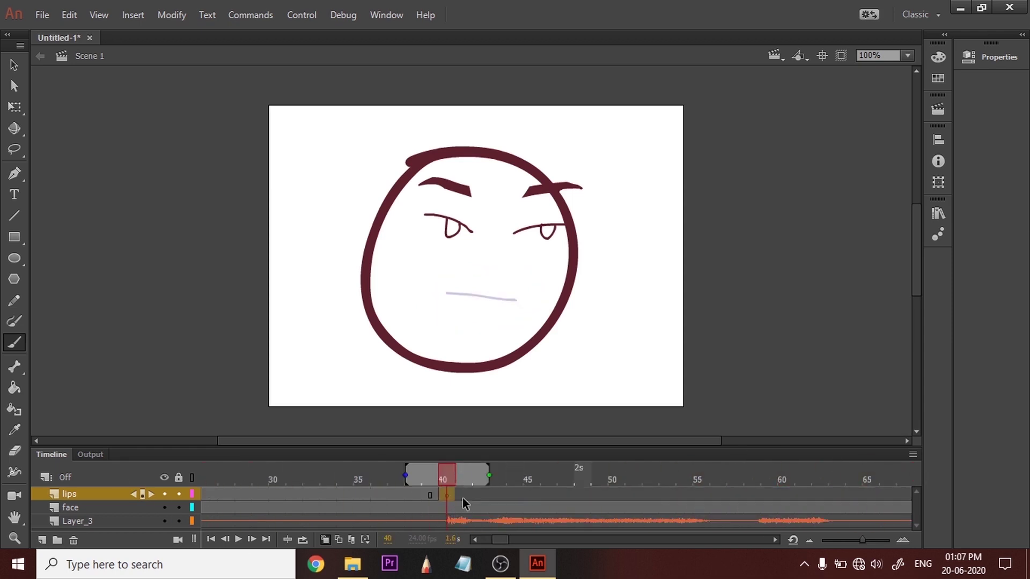
mouse_move(440, 292)
left_mouse_down()
mouse_move(498, 270)
mouse_move(519, 283)
mouse_move(439, 292)
left_mouse_up()
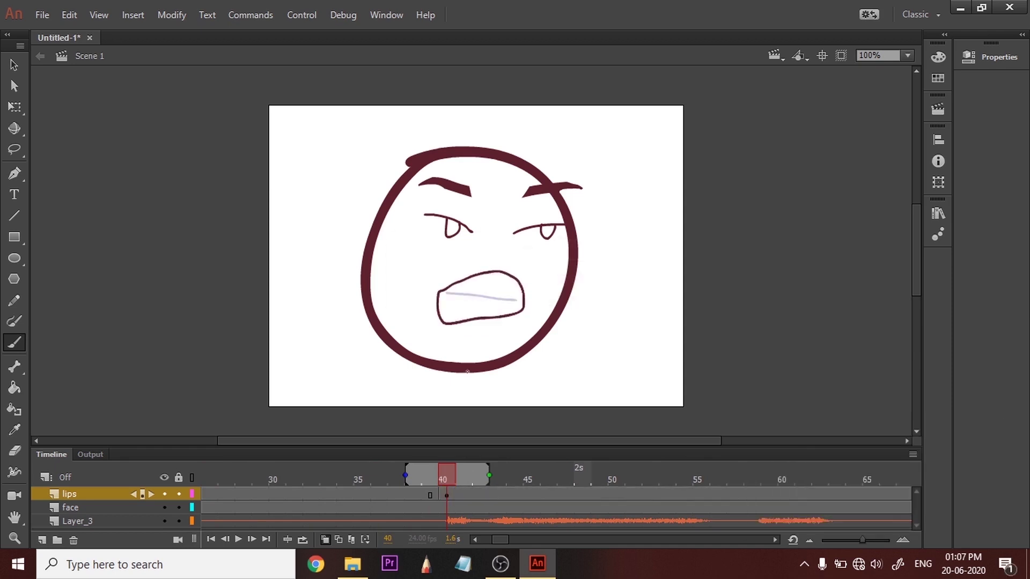
Insert a blank keyframe at frame 43 of the lips layer and save the document to the Desktop as lips sync.
left_click(498, 494)
key("F7")
key("ctrl+s")
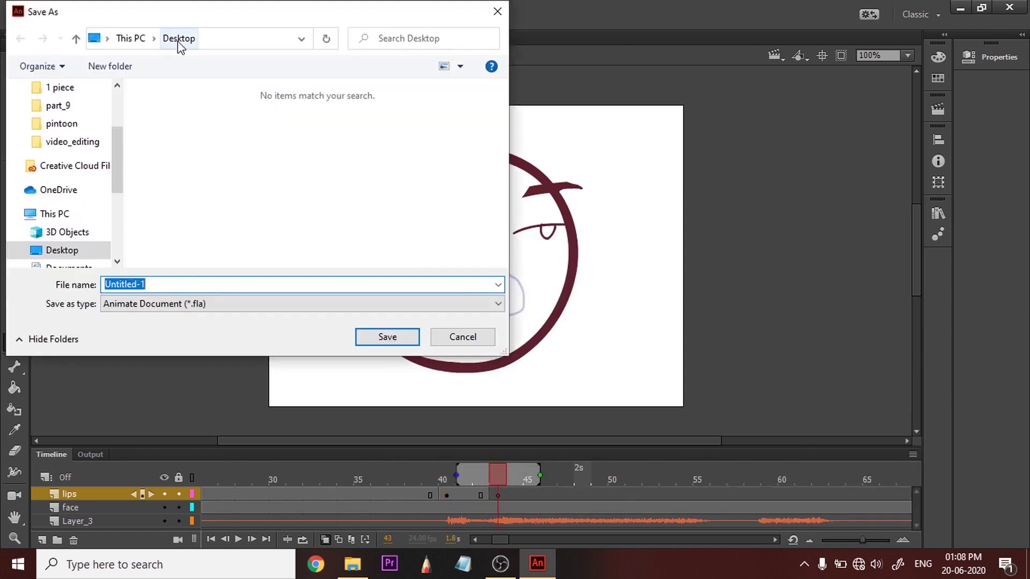
type("lips sync")
key("Return")
Draw a wide, narrow mouth with a line between the lips at frame 43 of the lips layer.
mouse_move(431, 283)
left_mouse_down()
mouse_move(541, 299)
mouse_move(431, 283)
left_mouse_up()
left_click_drag(441, 288, 539, 304)
key("ctrl+z")
Copy the open-mouth keyframe from frame 40 to frame 46 of the lips layer and play the animation.
left_click_drag(481, 477, 673, 473)
left_click(533, 494)
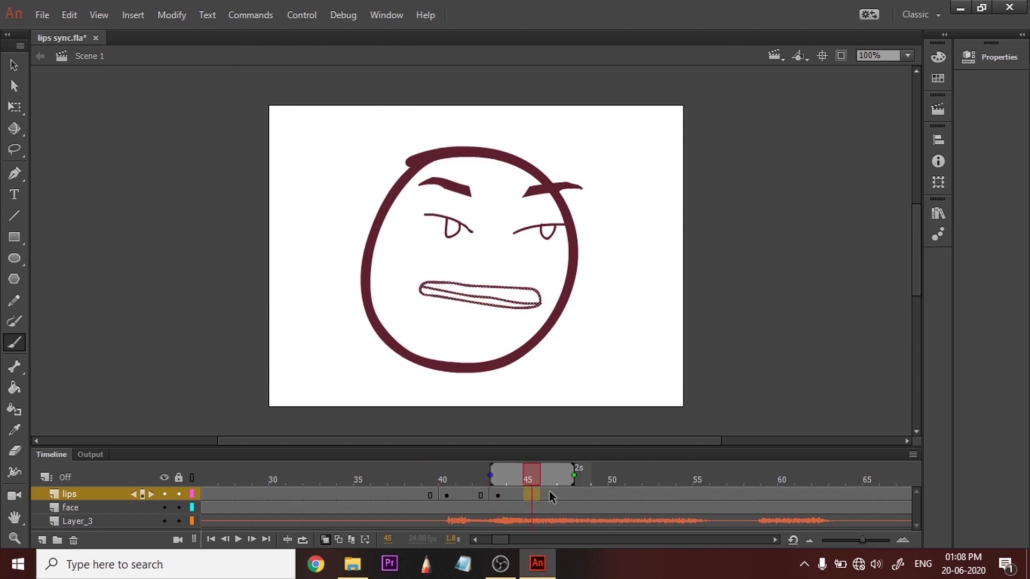
left_click(447, 495)
left_click_drag(447, 494, 548, 494)
key("Return")
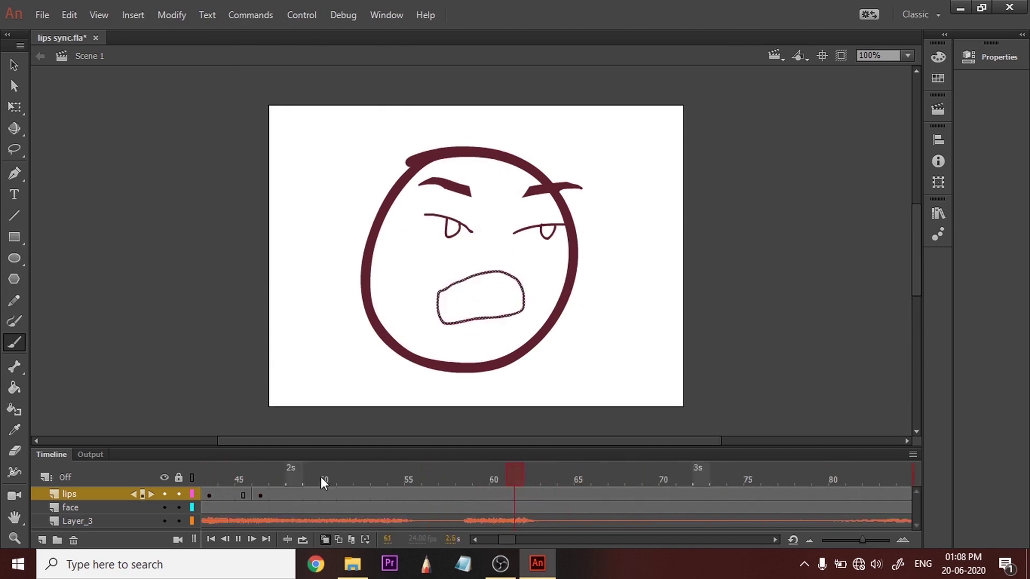
Insert two frames at frame 38 of the lips layer to delay the second group of mouth shapes, and replay.
left_click(491, 472)
left_click_drag(862, 540, 852, 540)
left_click_drag(361, 475, 583, 475)
left_click(559, 494)
key("F5")
key("F5")
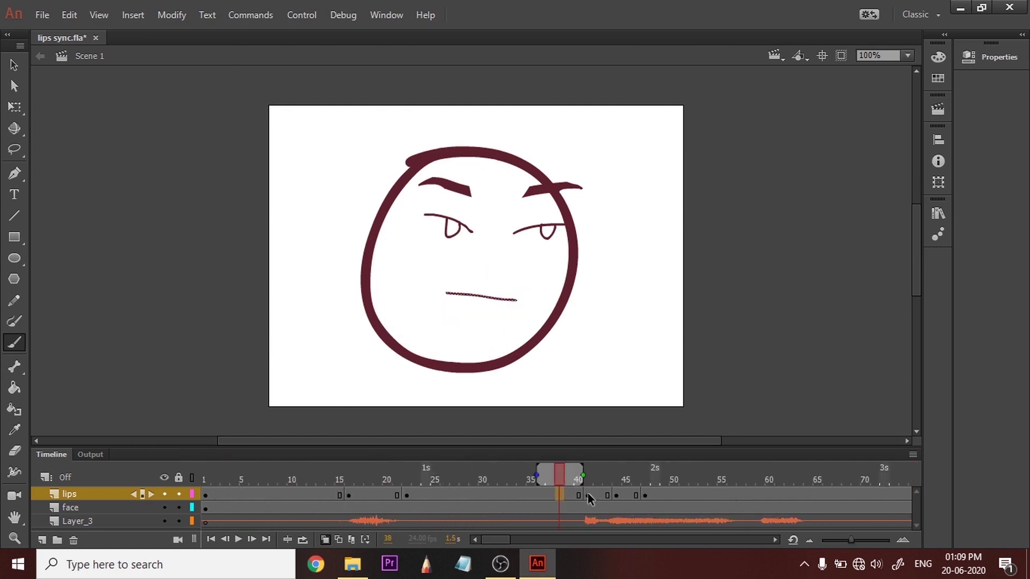
key("Return")
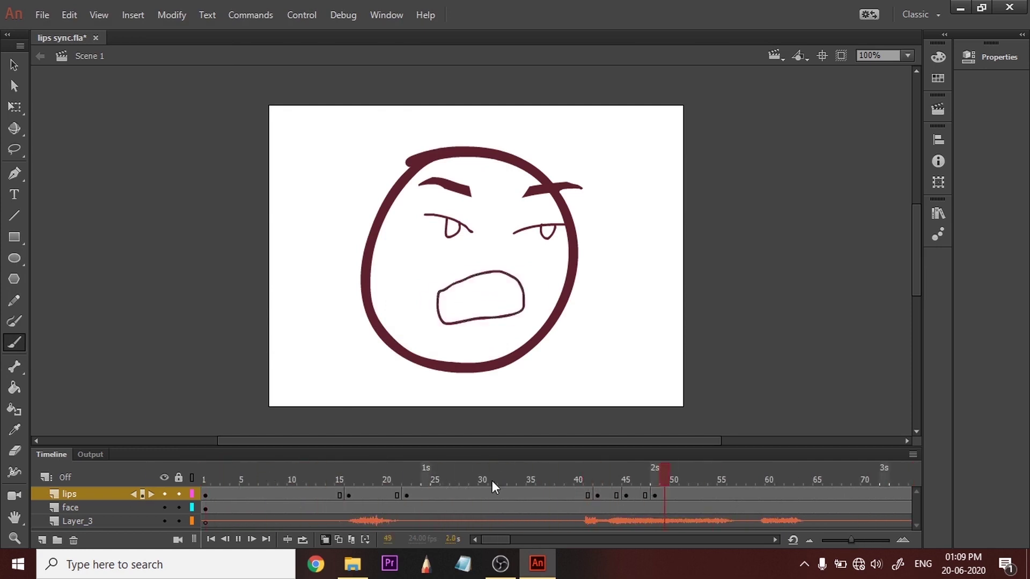
Remove frames 34 to 38 from the lips layer and replay the animation.
left_click(556, 495)
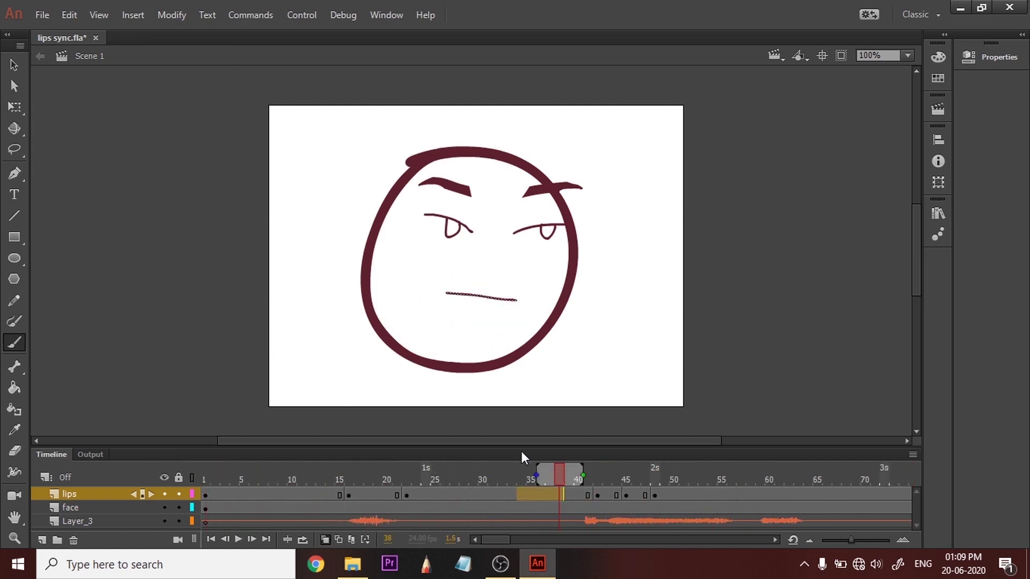
right_click(532, 495)
left_click(617, 156)
key("Return")
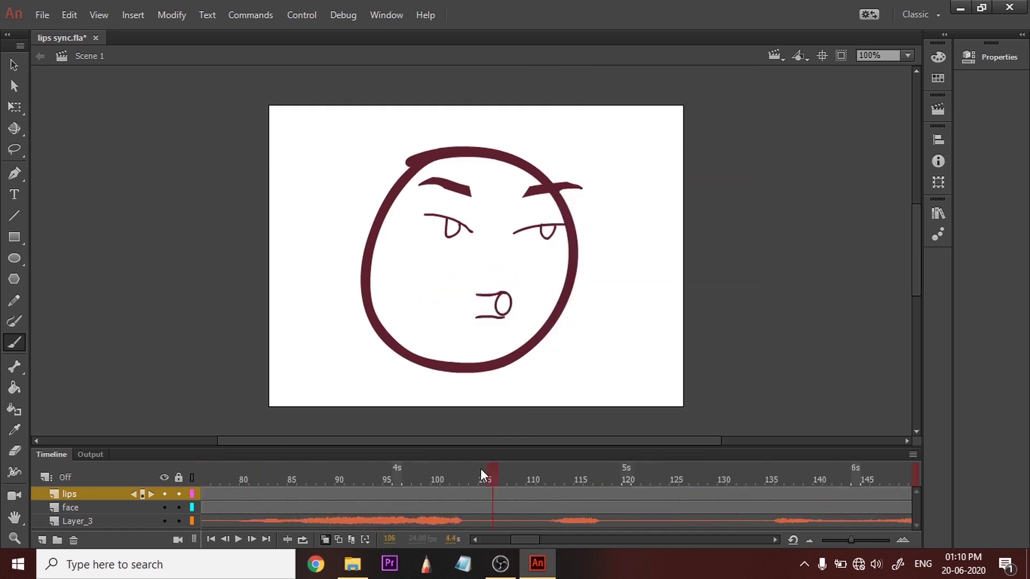
Remove frames 38 and 39 from the lips layer and replay the animation from frame 1.
left_click(580, 483)
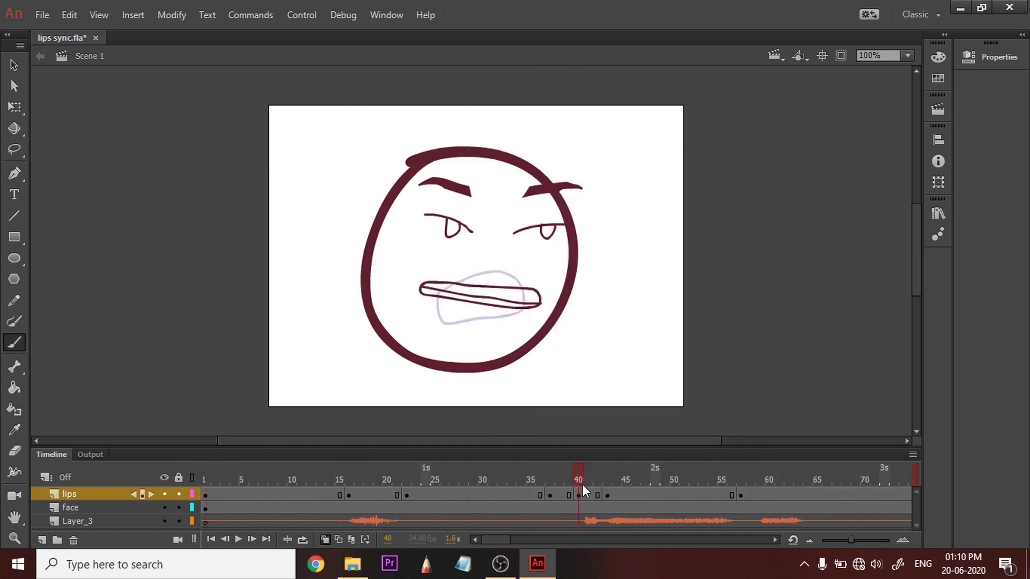
left_click_drag(569, 494, 558, 494)
right_click(558, 494)
left_click(619, 159)
left_click(206, 473)
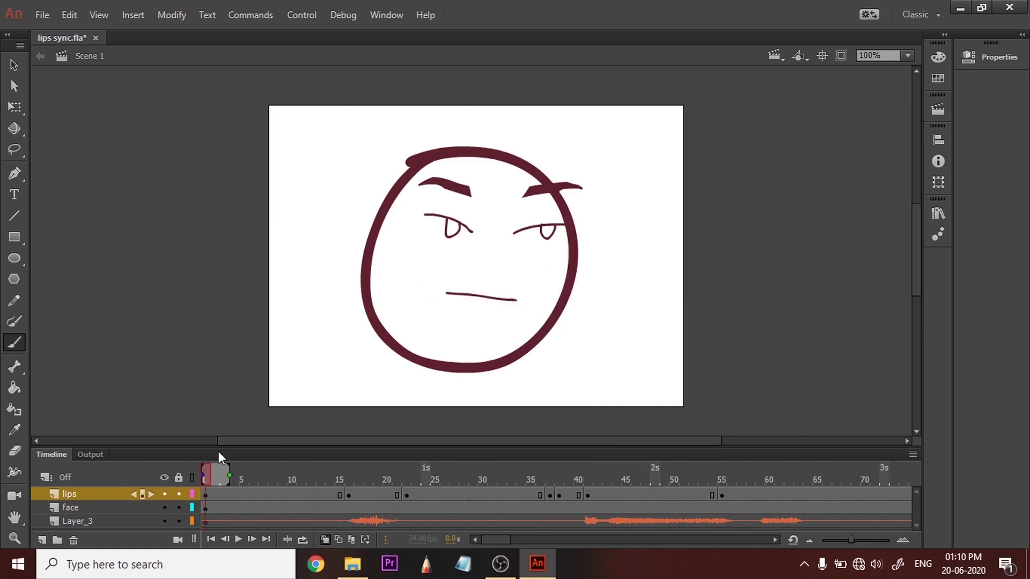
key("Return")
Insert a blank keyframe at frame 60 of the lips layer, draw a closed-mouth line, and replay from the start.
left_click(435, 471)
key("F7")
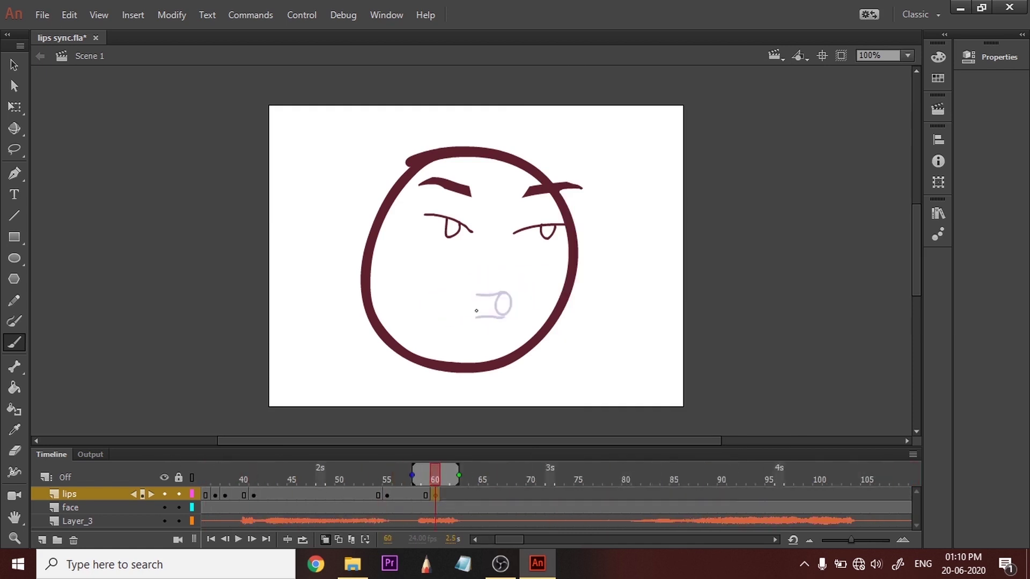
left_click_drag(453, 301, 520, 309)
left_click_drag(435, 473, 94, 472)
key("Return")
Add two blank keyframes to the lips layer after the 3-second mark and draw a mouth shape in each, the second wide open.
left_click(456, 477)
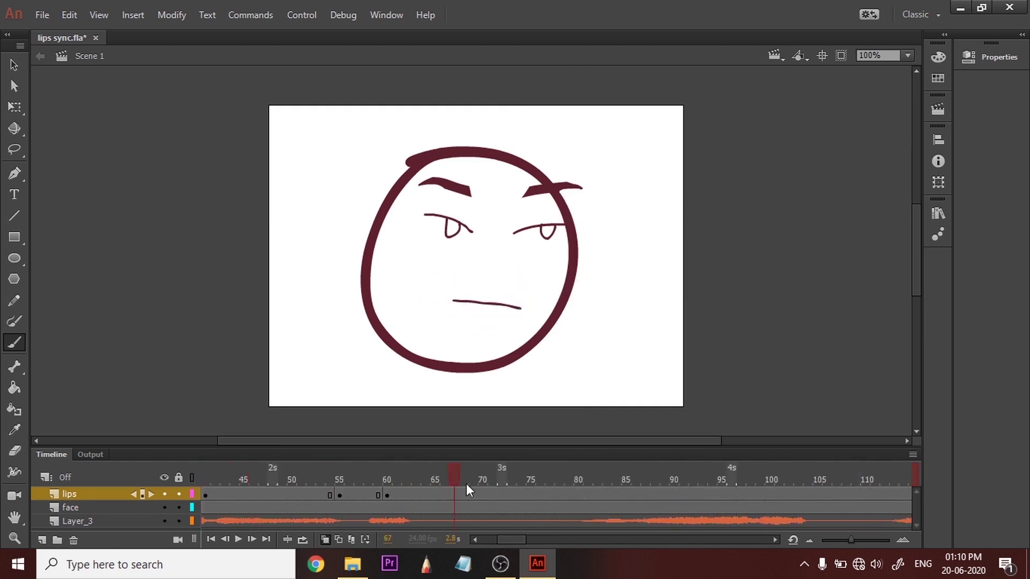
key("F7")
left_click_drag(437, 291, 444, 292)
mouse_move(569, 474)
left_mouse_down()
mouse_move(653, 474)
mouse_move(636, 474)
left_mouse_up()
key("F7")
left_click_drag(446, 274, 448, 276)
Play the animation from frame 1 to check the new mouth shapes, and return to the start.
left_click_drag(837, 474, 102, 470)
key("Return")
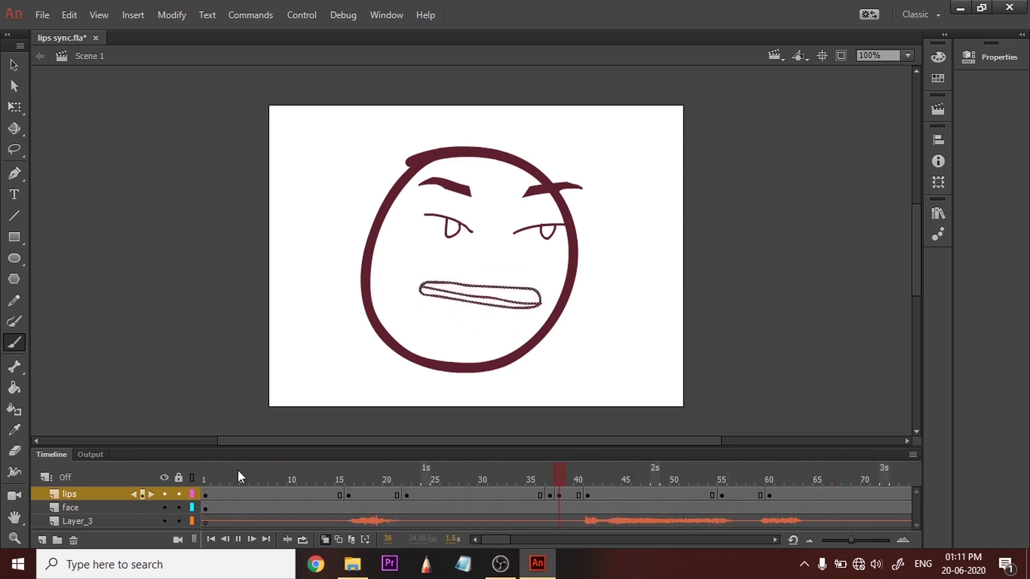
left_click_drag(217, 467, 106, 464)
Remove the surplus lips frames between the closed mouth at frame 60 and the following keyframe, and replay.
right_click(459, 495)
left_click(514, 179)
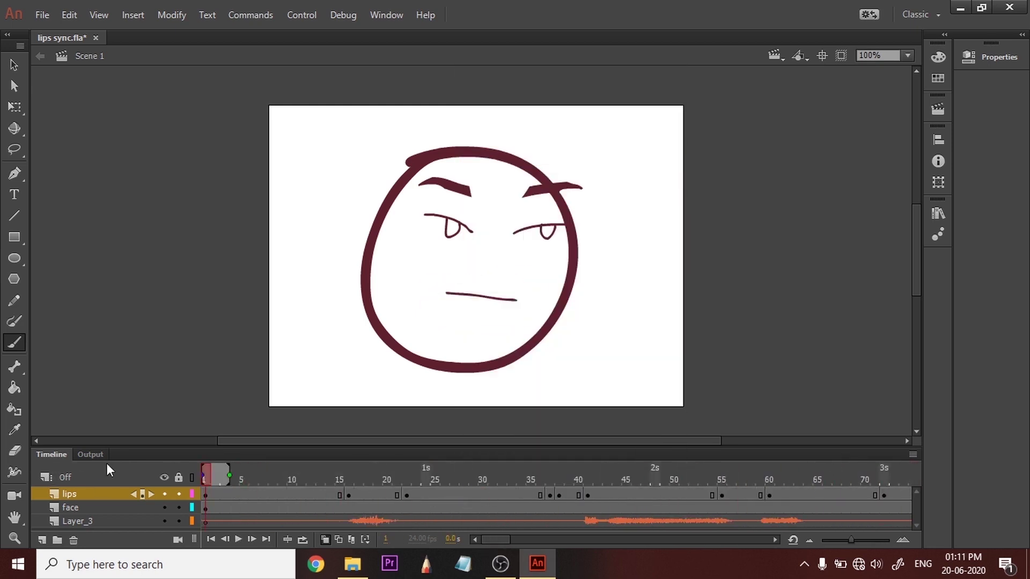
key("Return")
Insert a blank keyframe at frame 105 of the lips layer and draw a small puckered mouth.
mouse_move(511, 474)
left_mouse_down()
mouse_move(465, 473)
mouse_move(483, 474)
left_mouse_up()
left_click(483, 496)
key("F7")
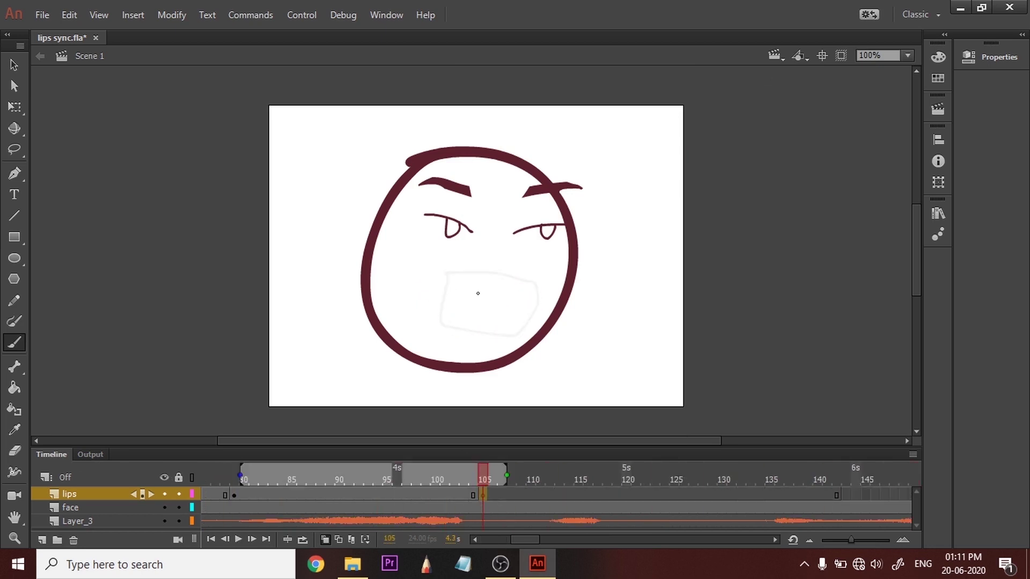
mouse_move(463, 292)
left_mouse_down()
mouse_move(489, 295)
mouse_move(462, 313)
left_mouse_up()
Play the animation from frame 1 to check the puckered mouth against the sound.
left_click_drag(483, 475, 108, 470)
key("Return")
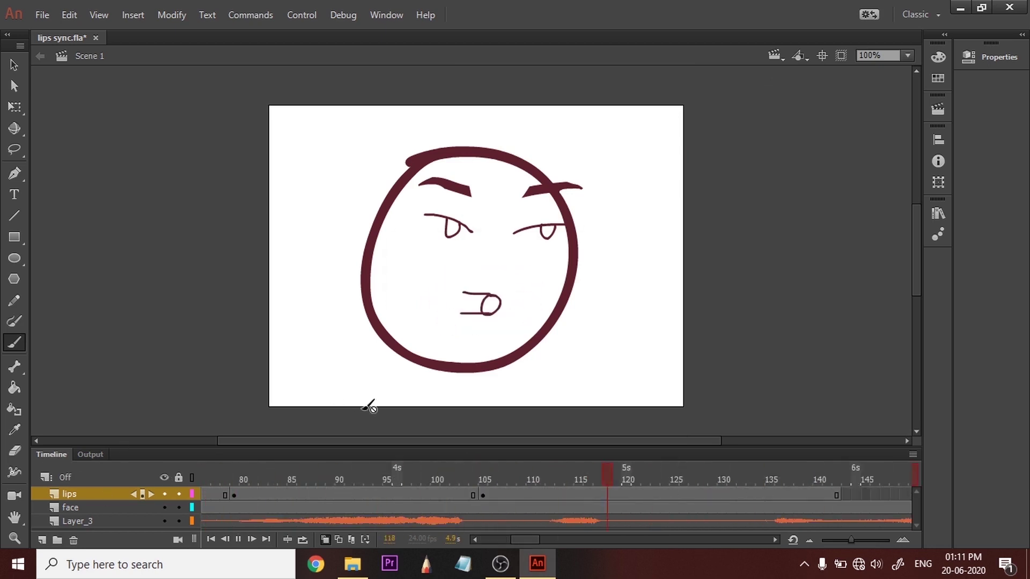
key("Return")
Insert a blank keyframe at about frame 114 of the lips layer and draw a closed-mouth line.
left_click_drag(656, 474, 569, 481)
left_click(616, 494)
left_click(569, 495)
key("F7")
left_click_drag(452, 301, 519, 300)
Play the whole lip-sync animation from the beginning.
left_click_drag(572, 479, 152, 466)
key("Return")
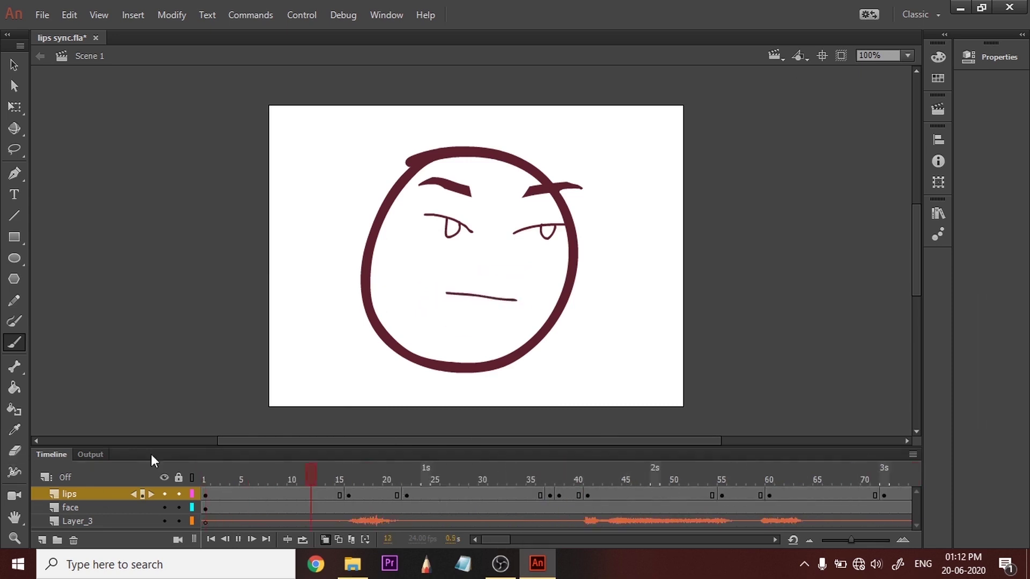
key("Return")
Remove all frames after frame 127 from the lips, face and Layer_3 layers.
left_click_drag(607, 475, 615, 536)
right_click(366, 525)
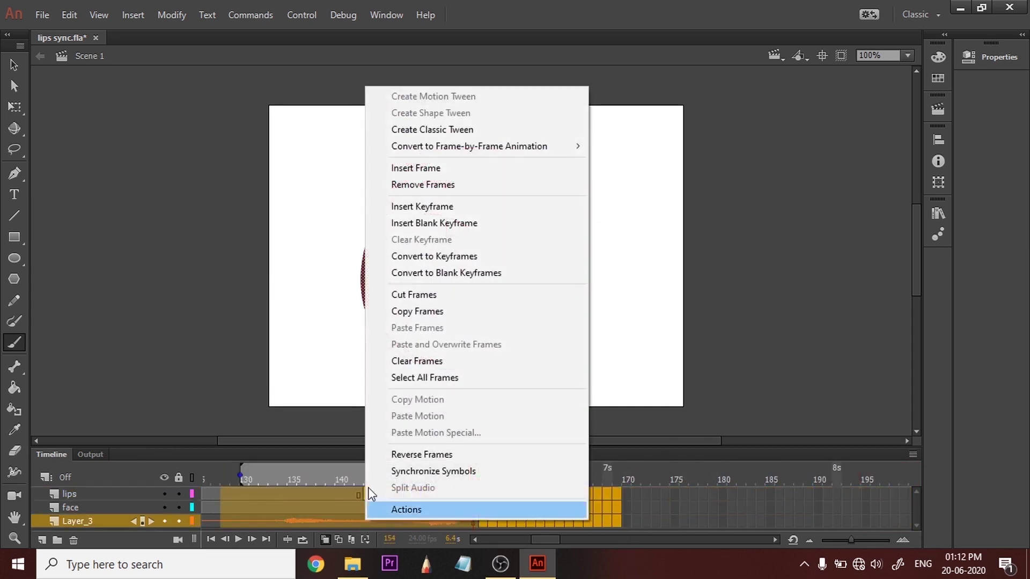
left_click(465, 187)
Return to frame 1 and test the lip-sync movie as an SWF.
key("Return")
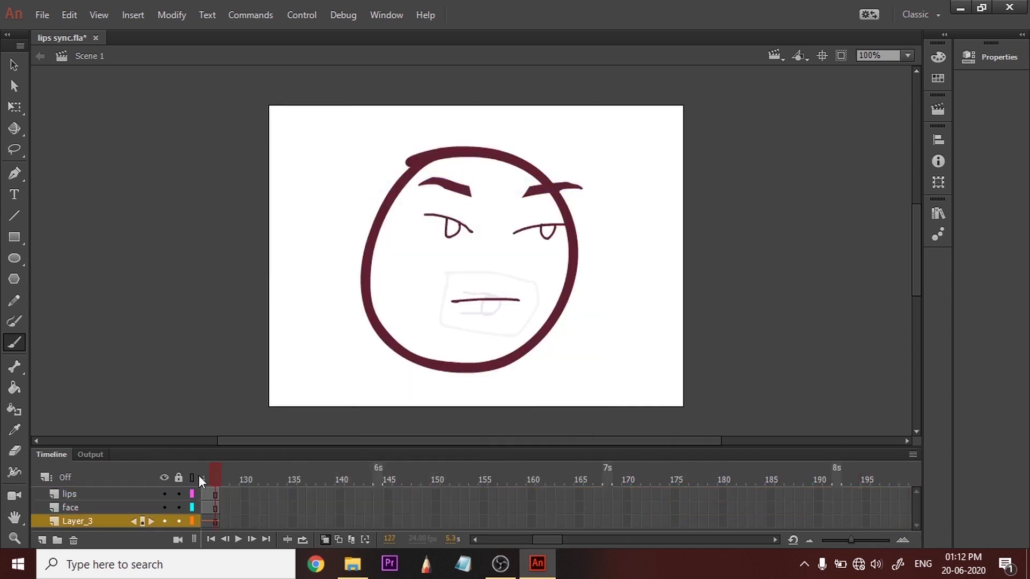
left_click_drag(120, 473, 106, 473)
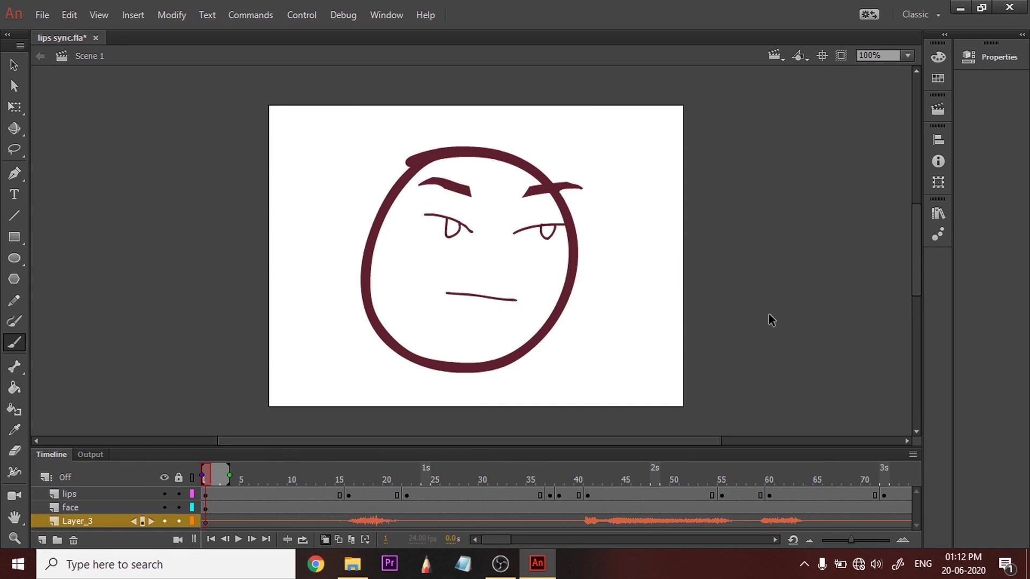
key("ctrl+Return")
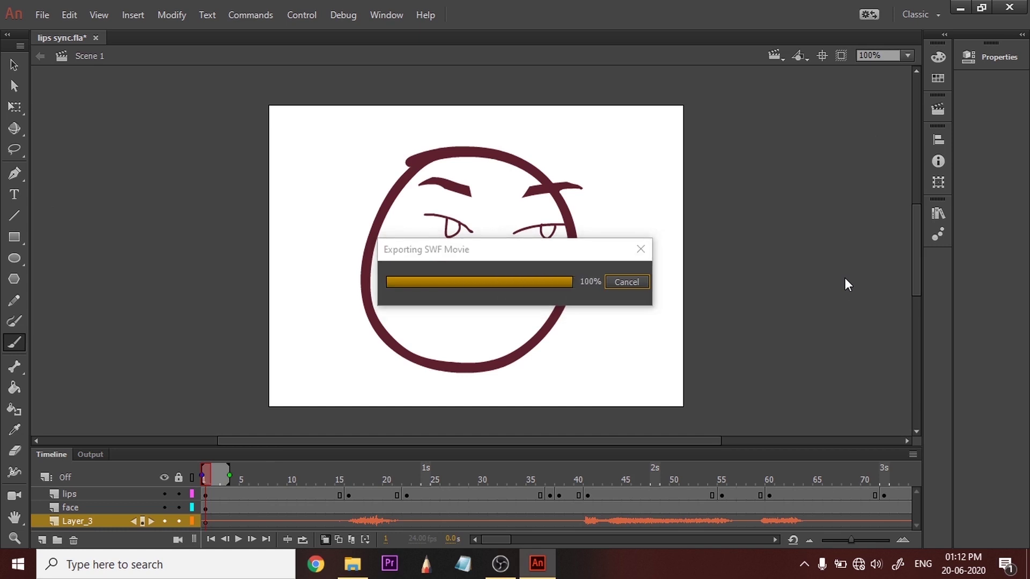